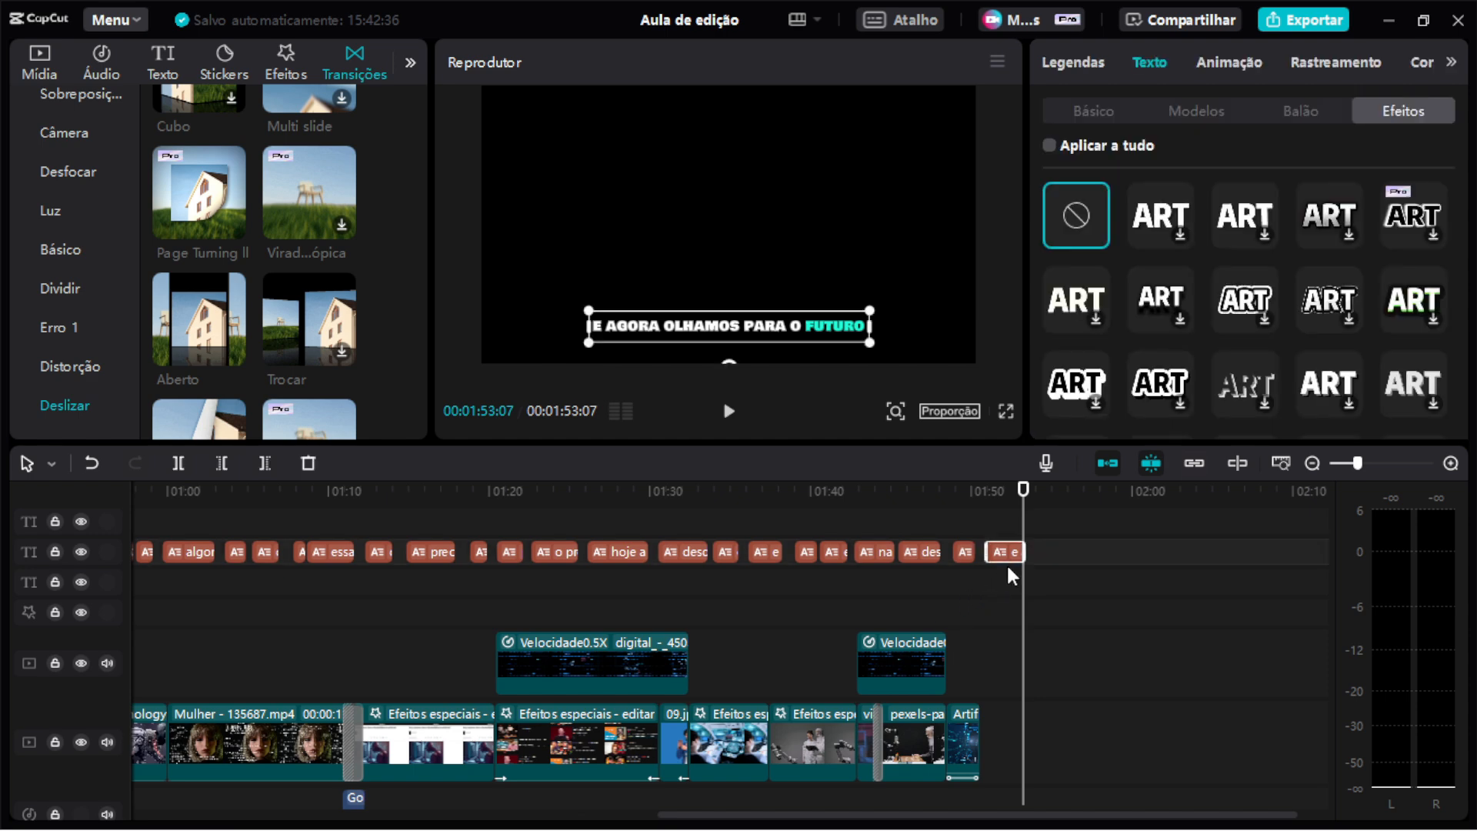
Delete the selected text clip at the very end of the timeline.
key(Delete)
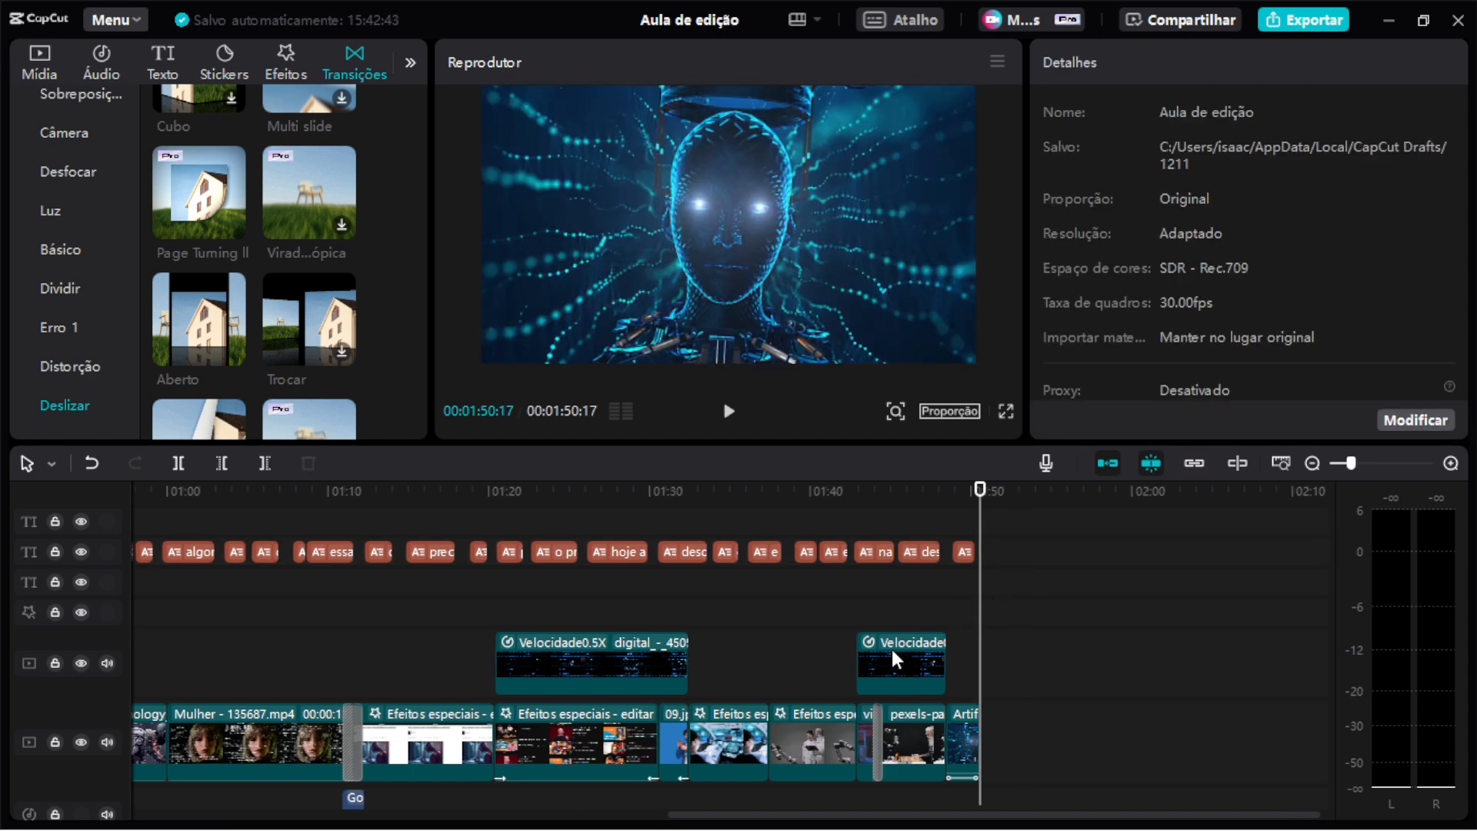
Resize the workspace to enlarge the player and timeline, and place the playhead near the project's start.
ctrl+scroll(896, 654, up, 3)
drag(663, 489, 115, 522)
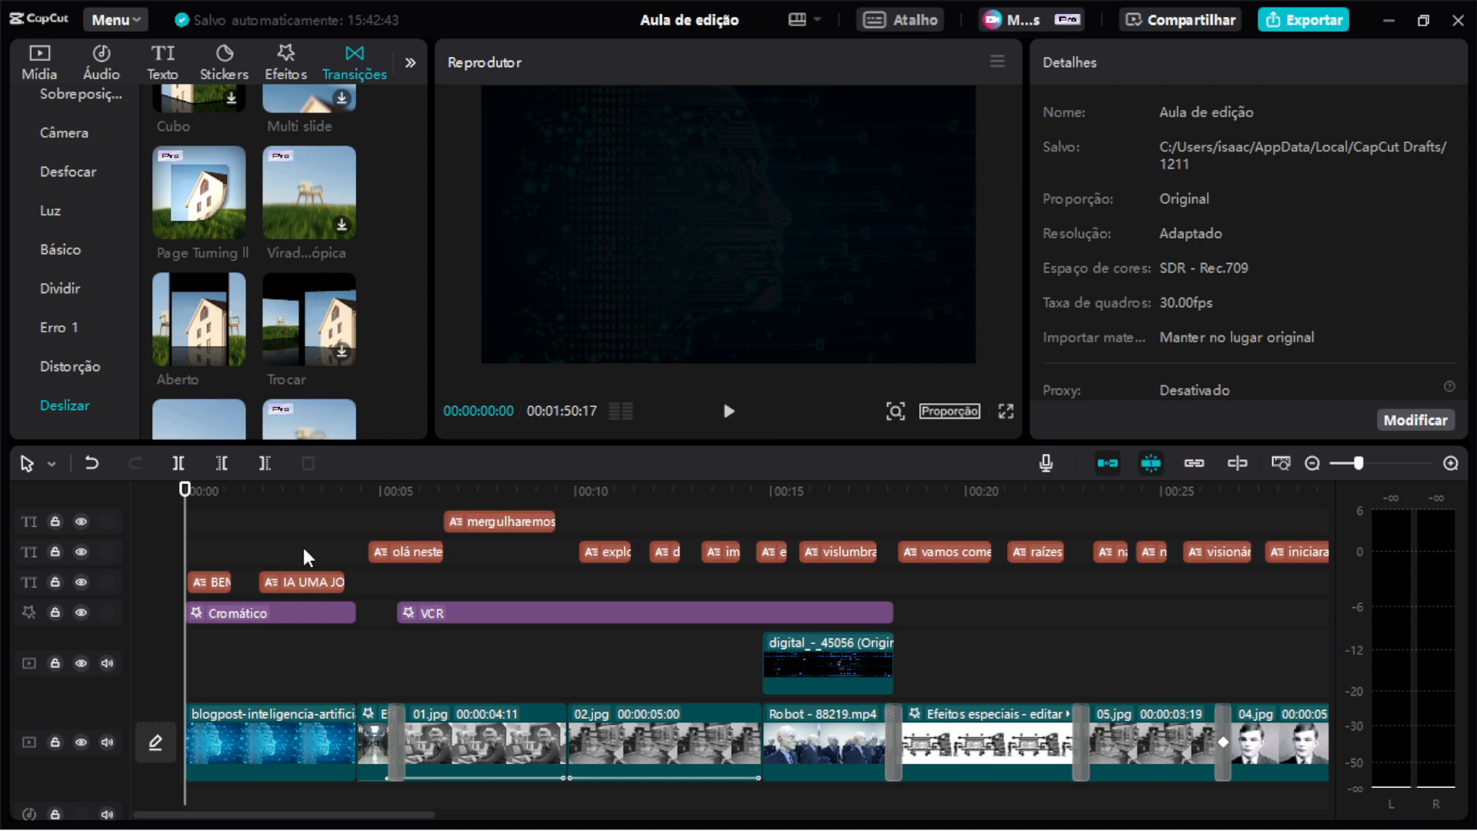
ctrl+scroll(303, 558, up, 2)
ctrl+scroll(323, 571, up, 1)
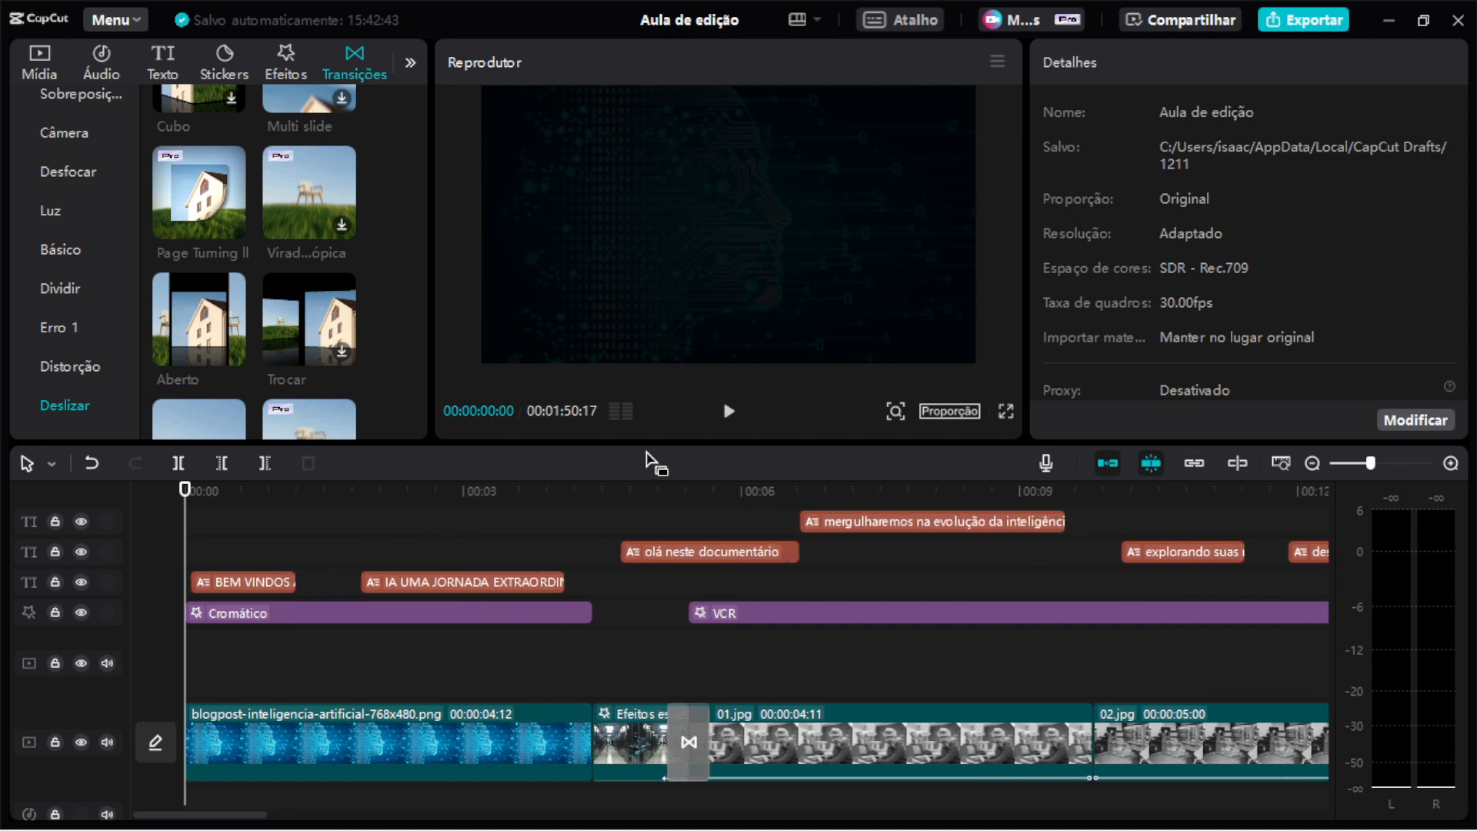
drag(666, 448, 669, 497)
drag(1028, 377, 1071, 377)
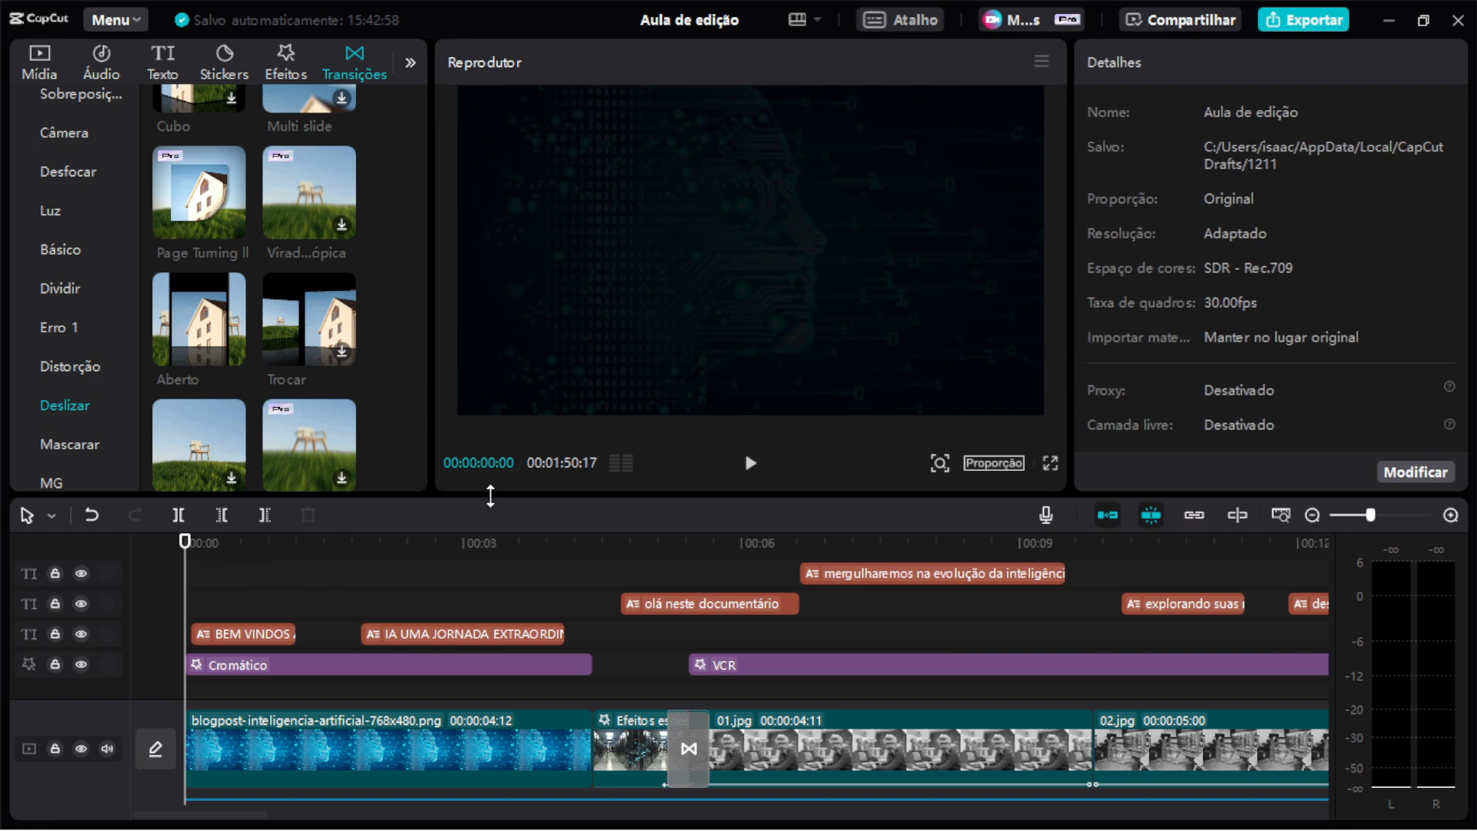
drag(186, 542, 208, 593)
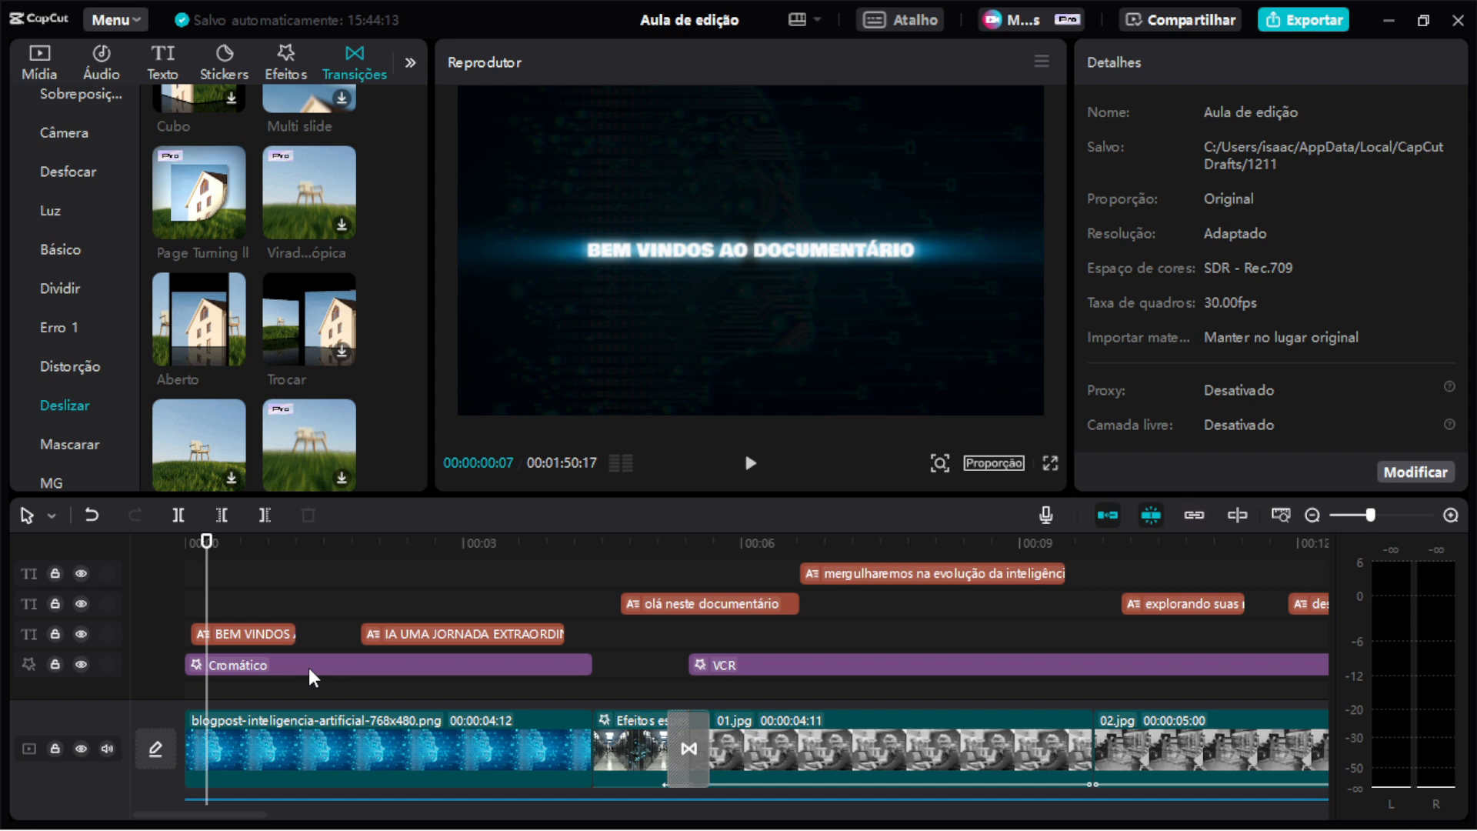
Browse the text effect presets in the Text library.
scroll(208, 220, down, 3)
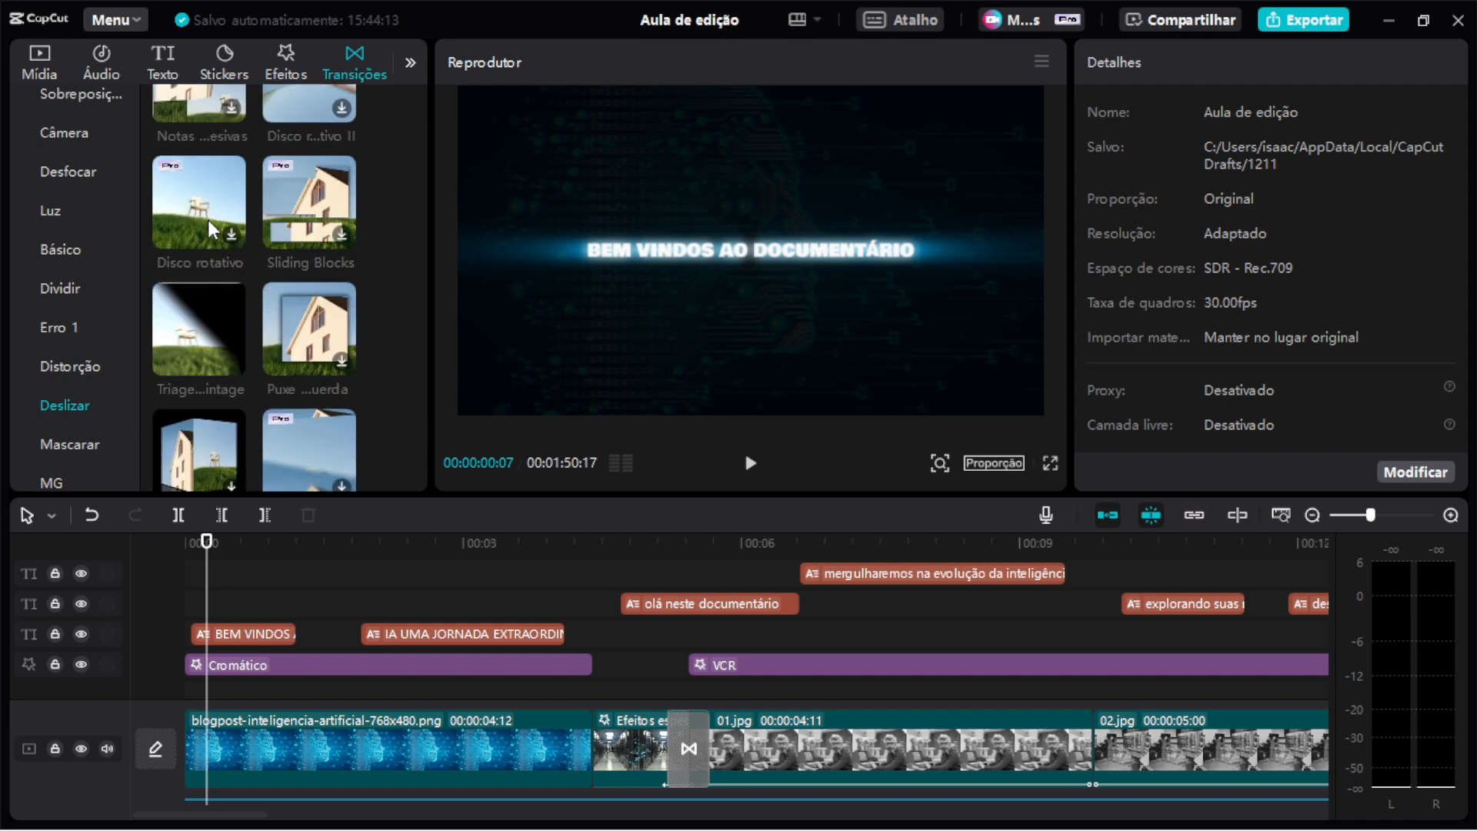
scroll(204, 192, up, 2)
click(174, 58)
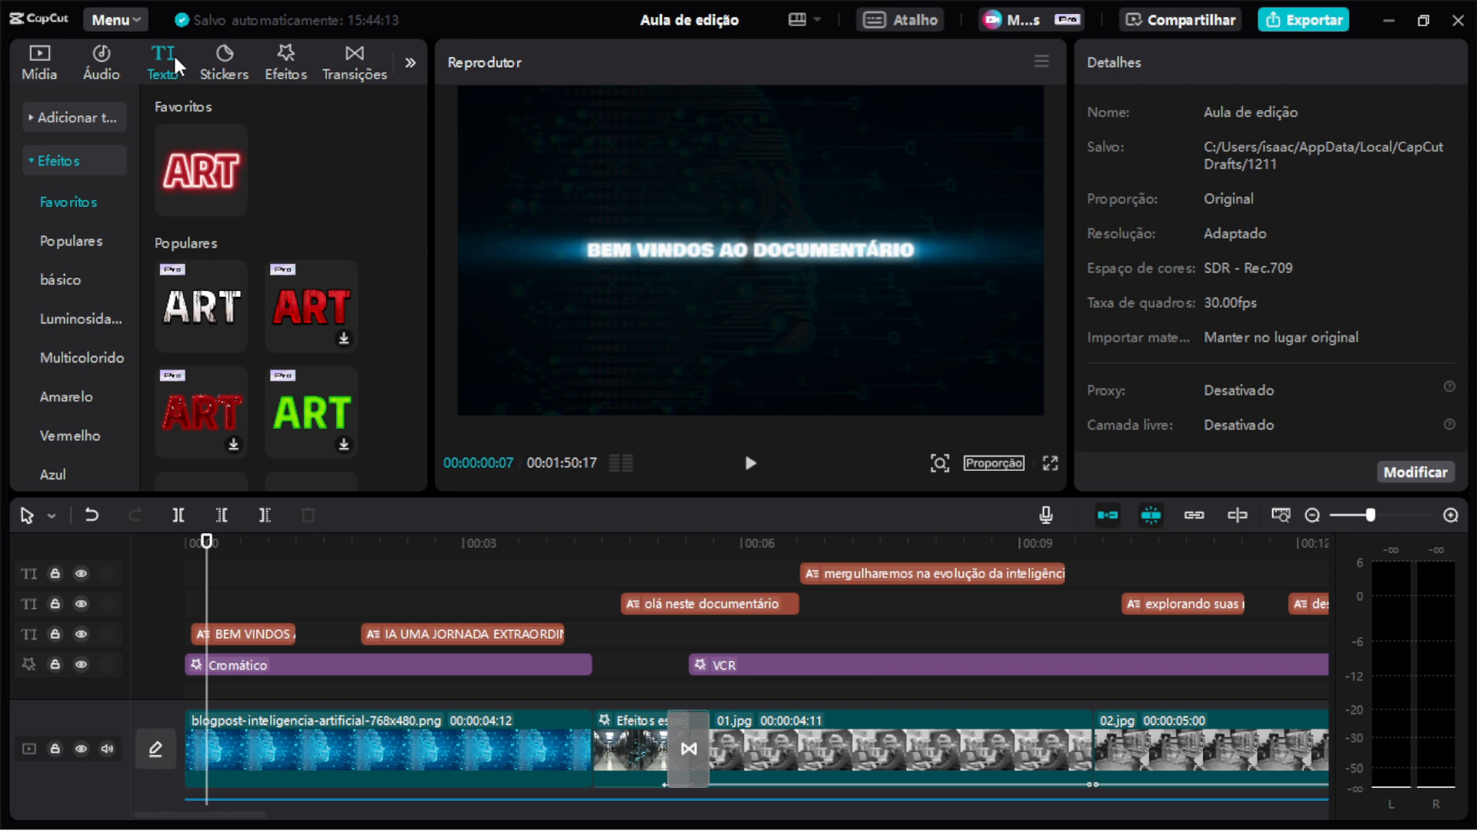
click(65, 153)
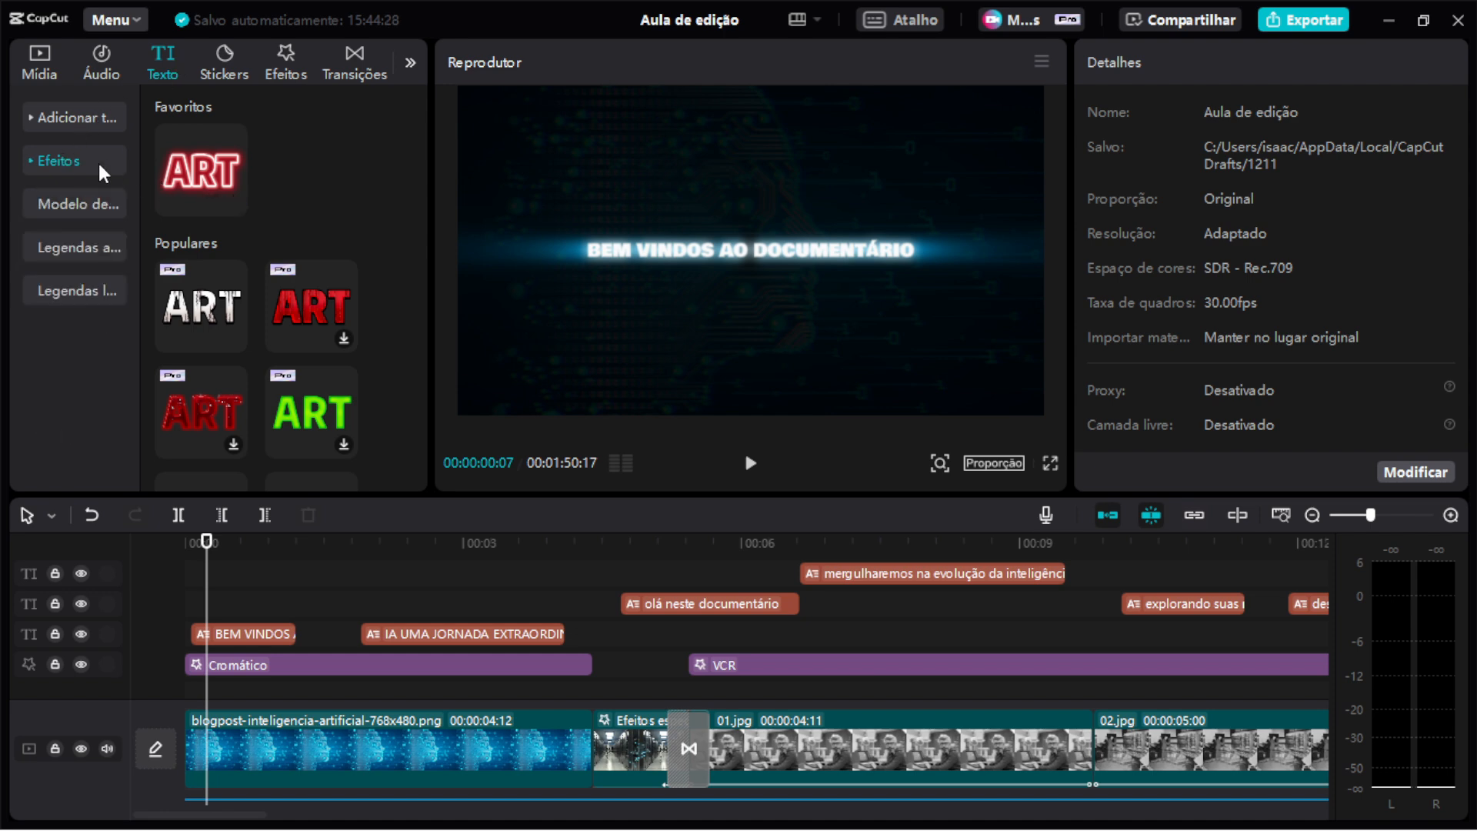
scroll(306, 242, down, 5)
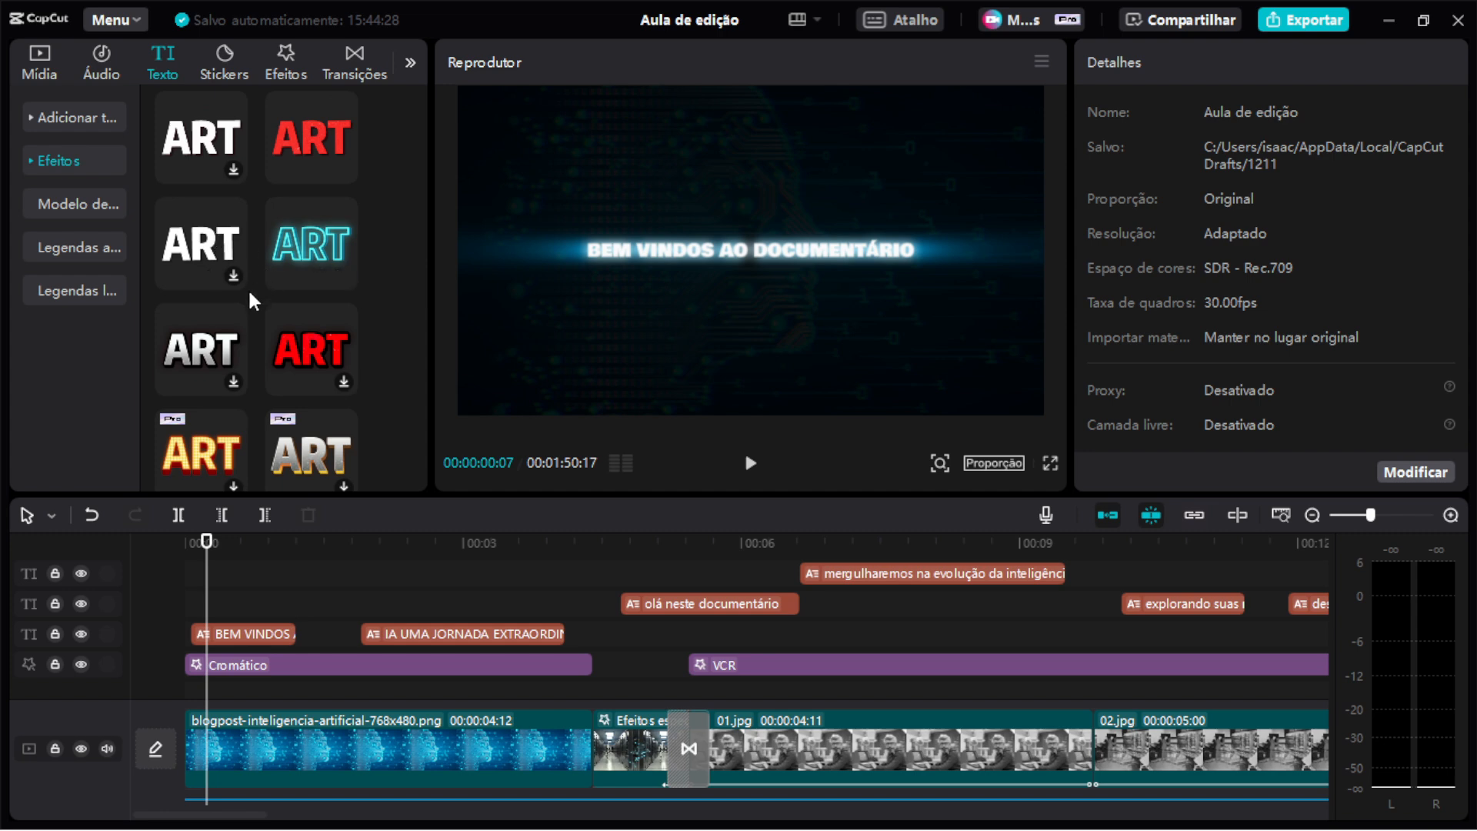
scroll(250, 297, down, 3)
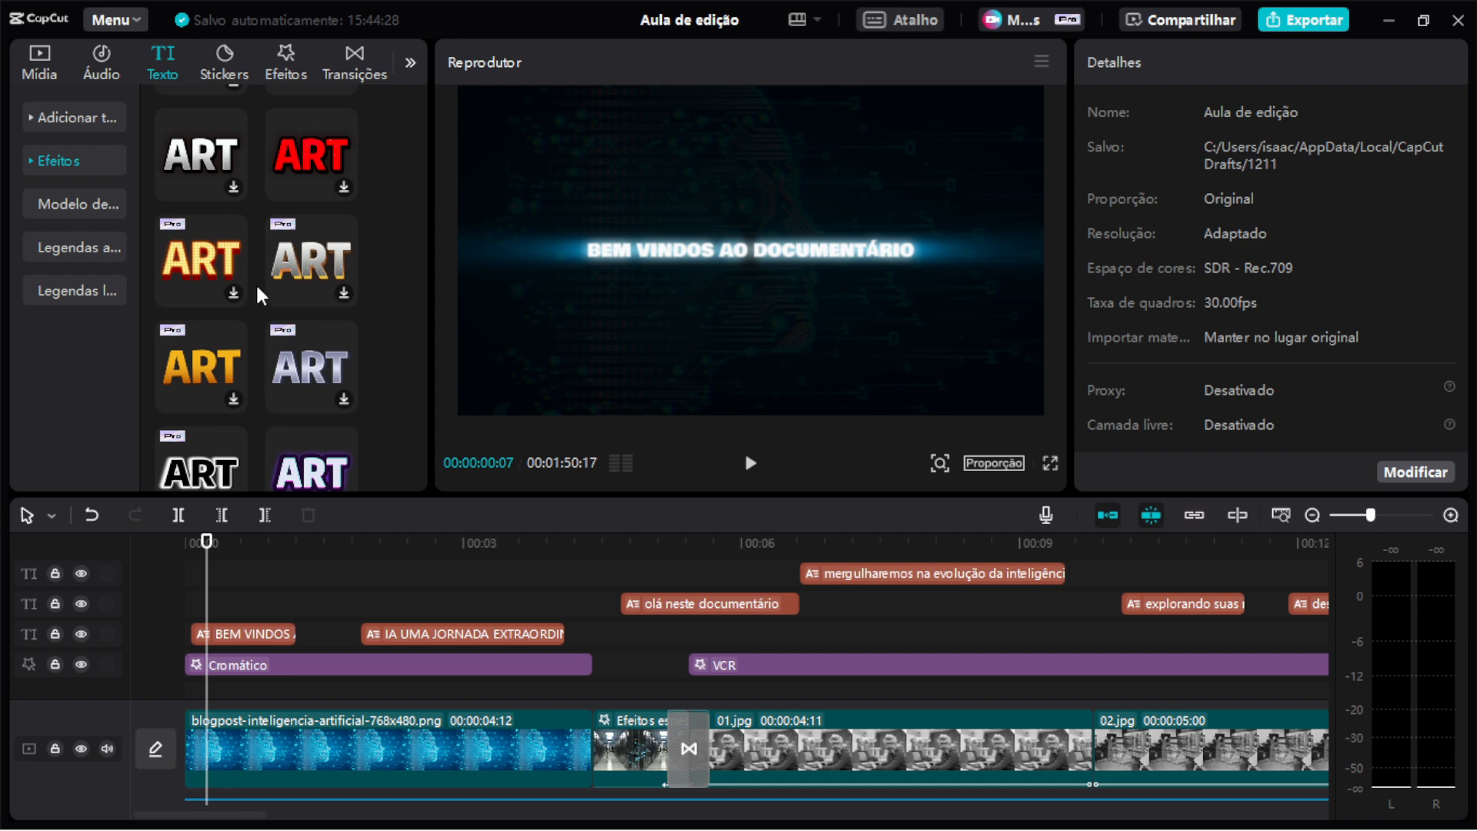
scroll(259, 284, up, 3)
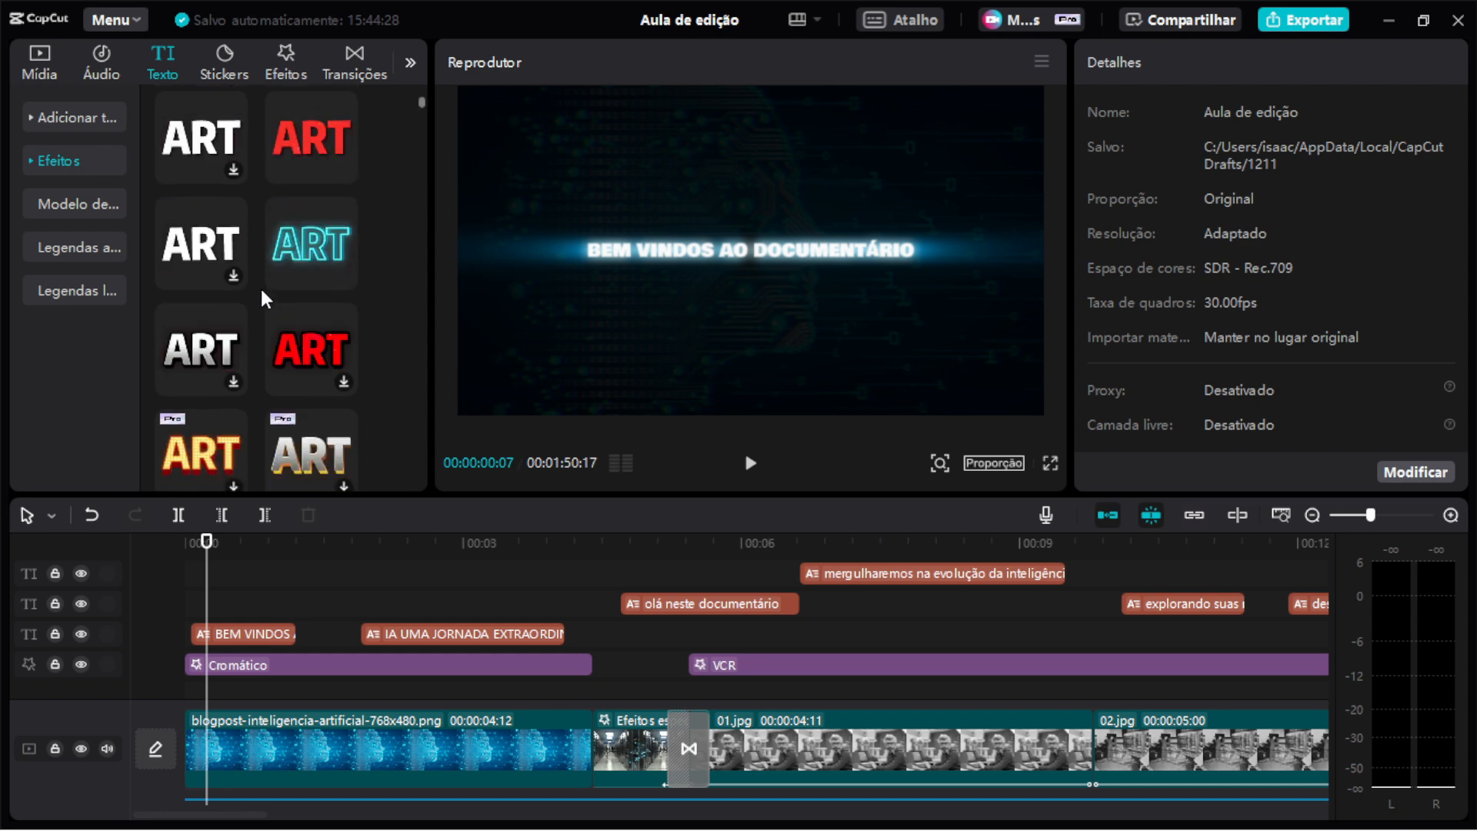
scroll(261, 296, down, 2)
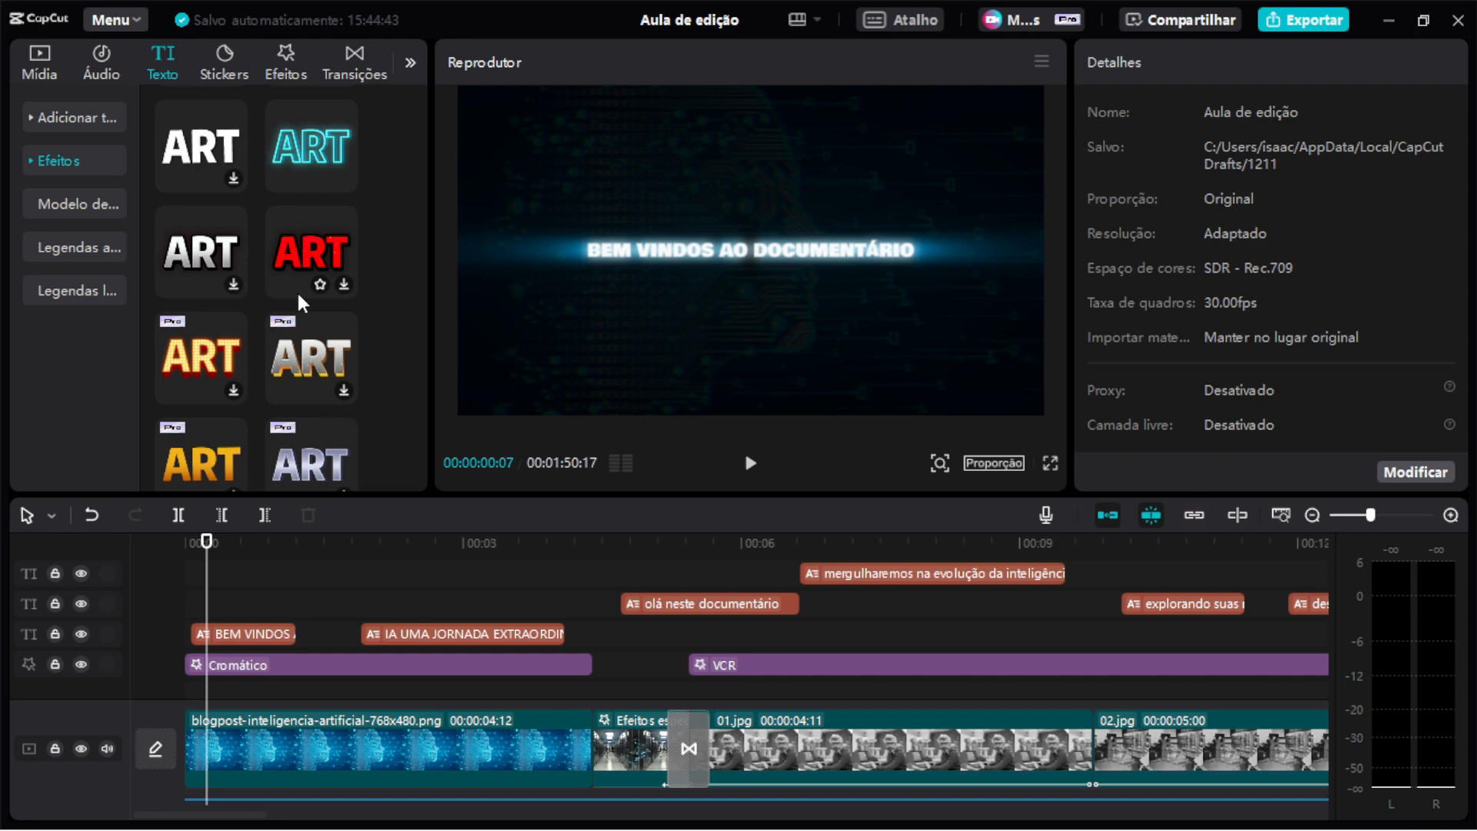
scroll(291, 284, up, 2)
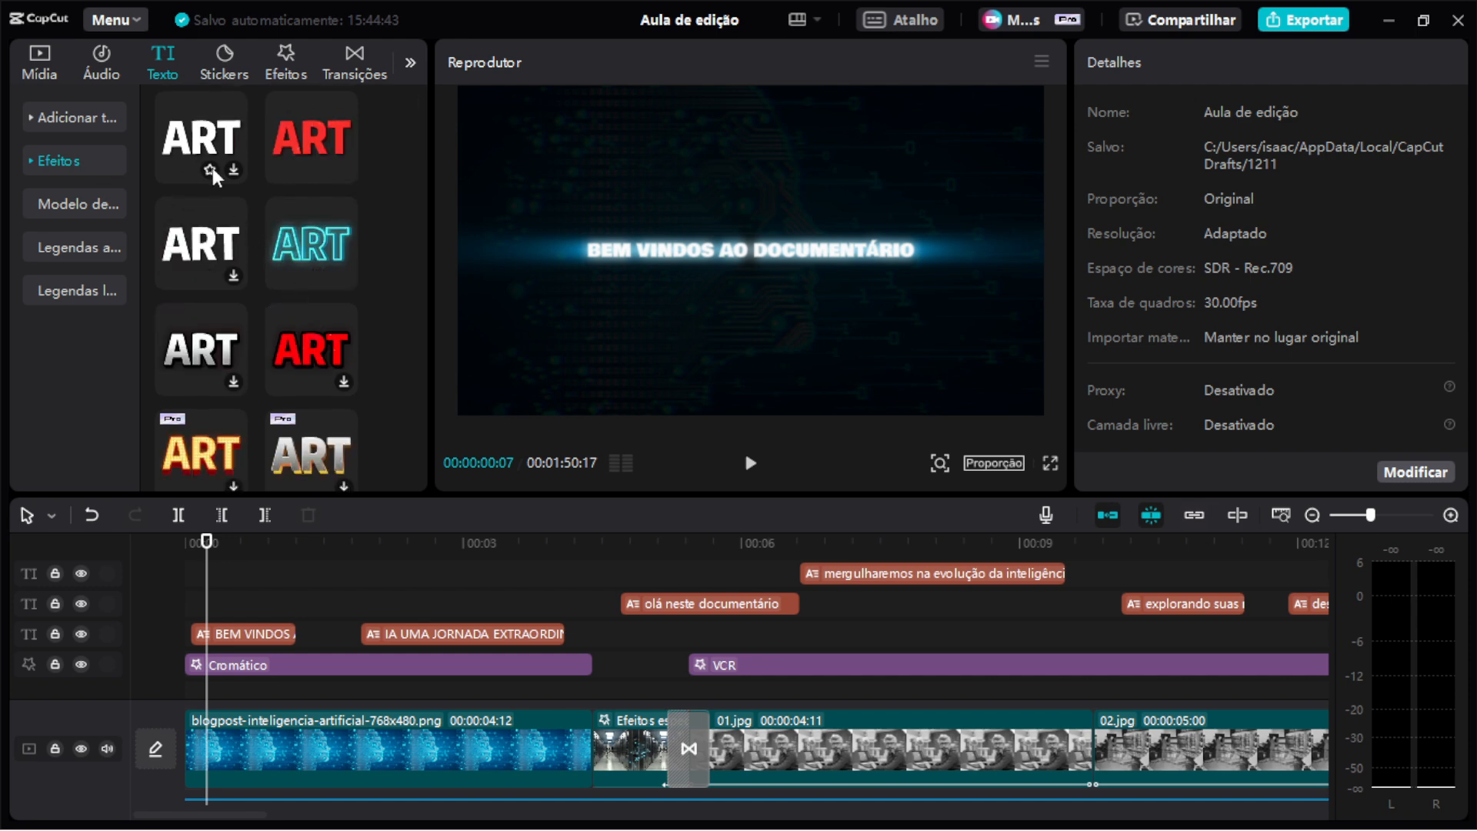
scroll(237, 303, up, 2)
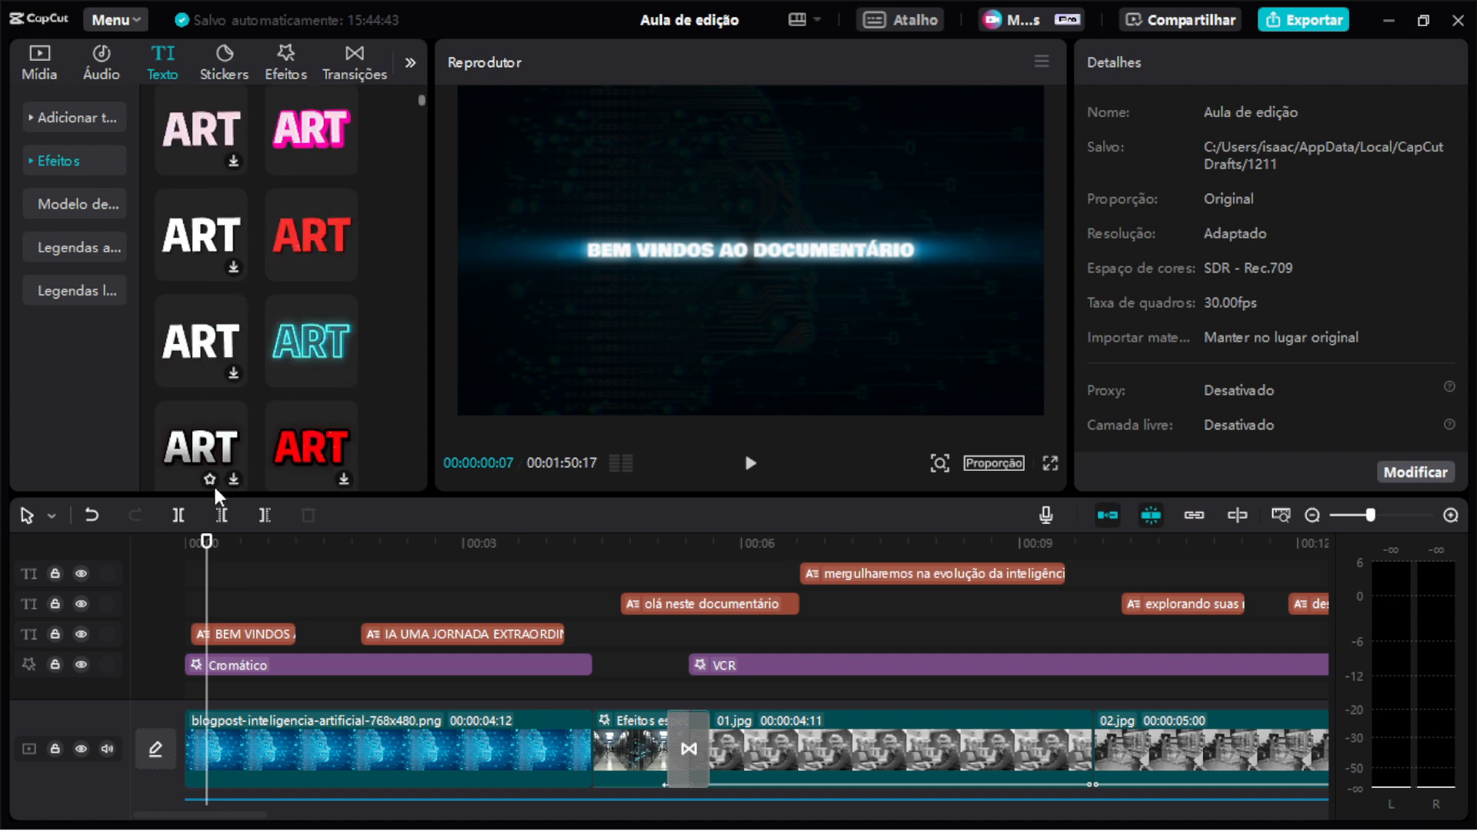
Review the basic text properties of the opening title clips BEM VINDOS and IA UMA JORNADA.
click(263, 634)
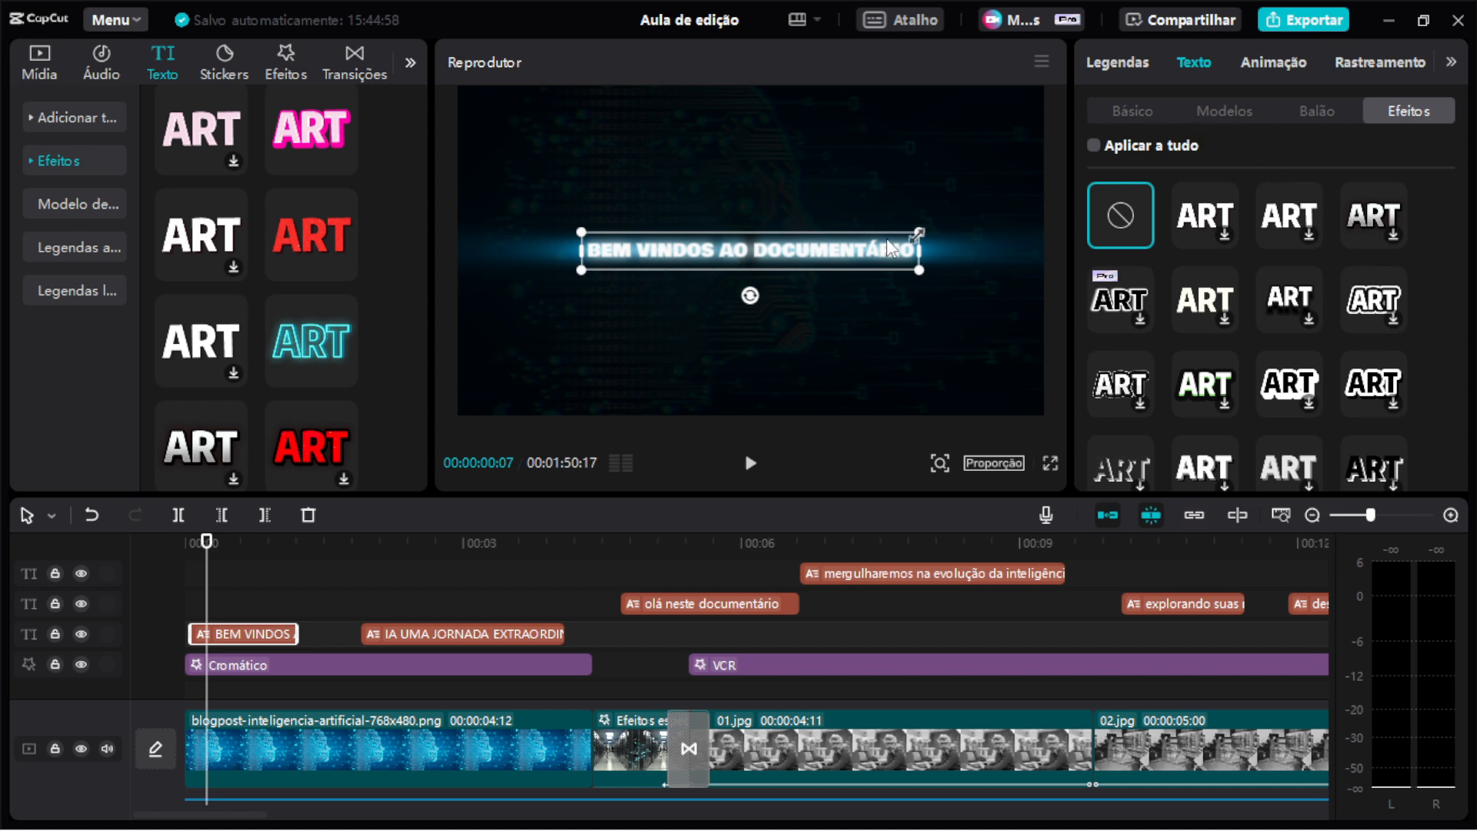
click(1138, 114)
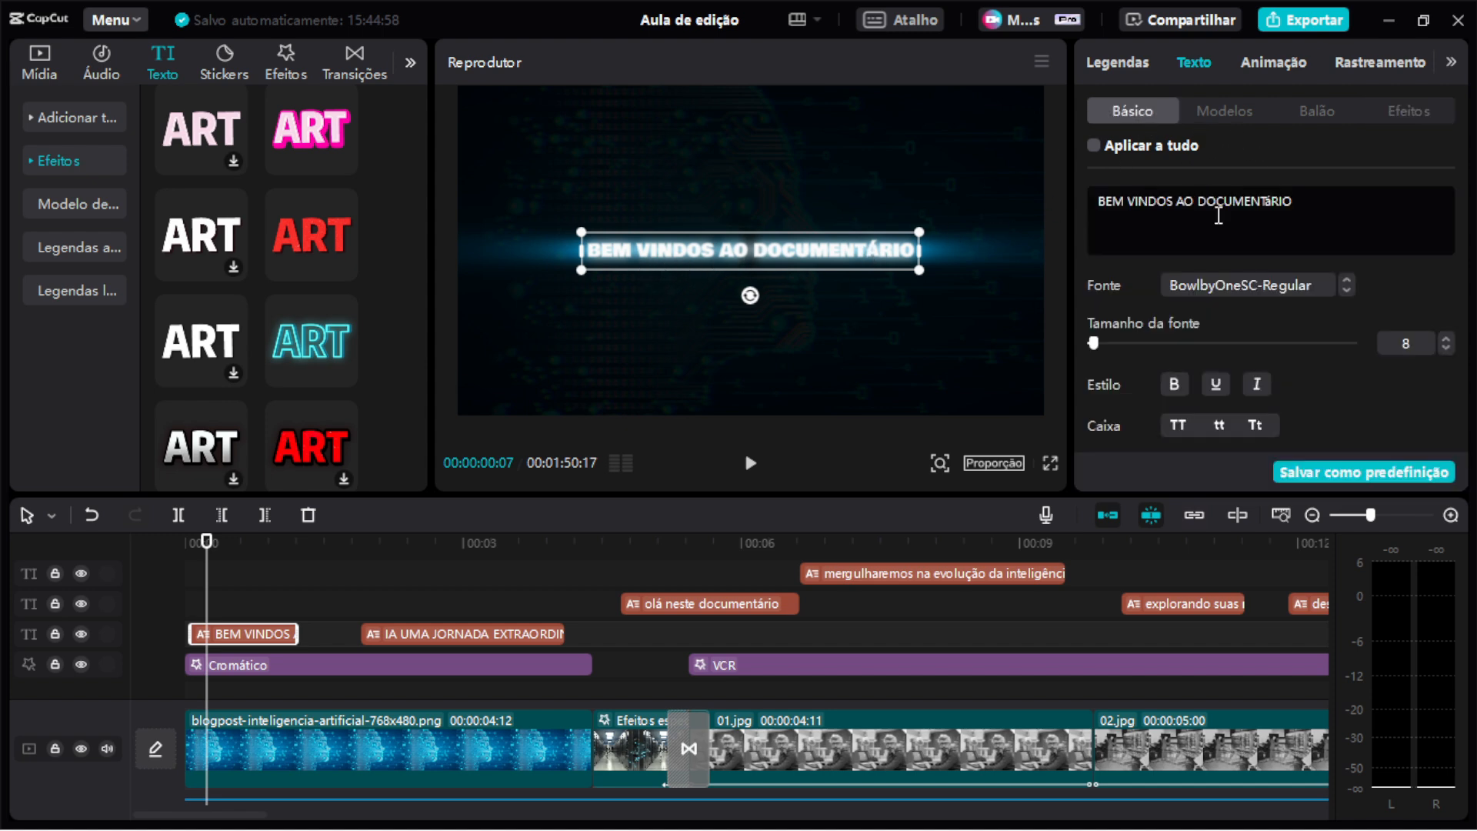
scroll(1308, 303, down, 10)
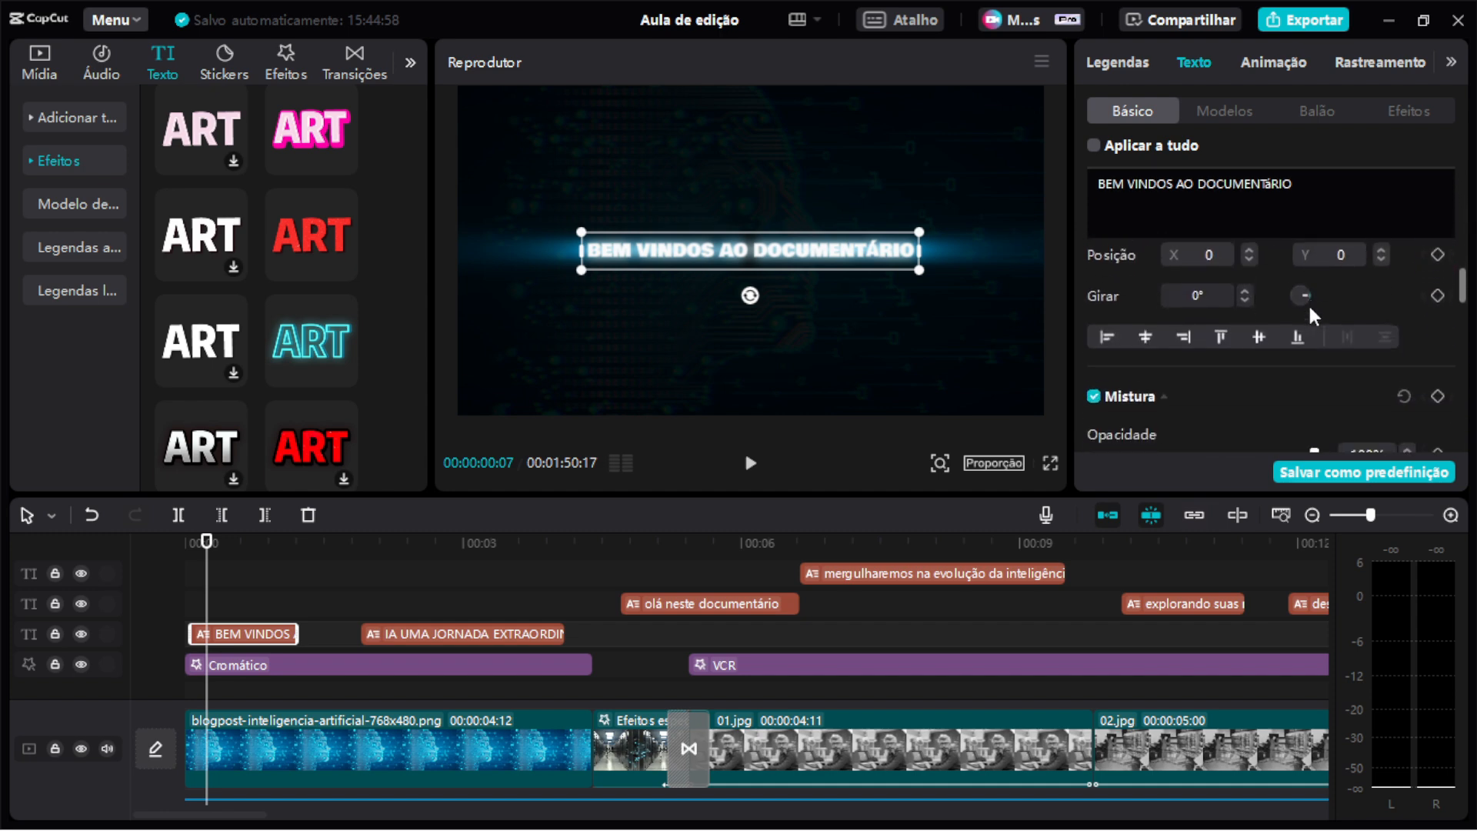
scroll(1315, 317, down, 6)
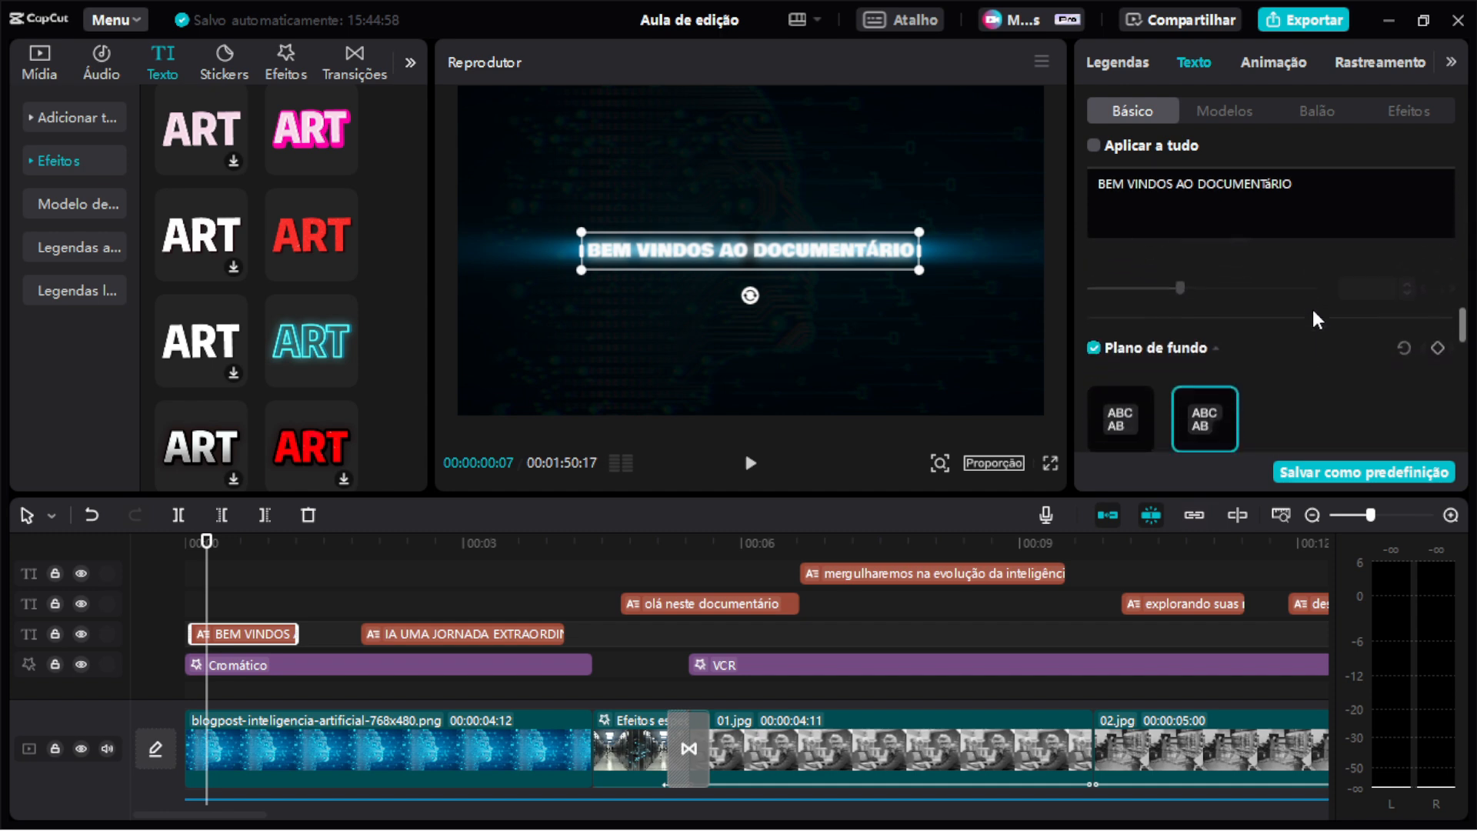
scroll(1313, 310, up, 3)
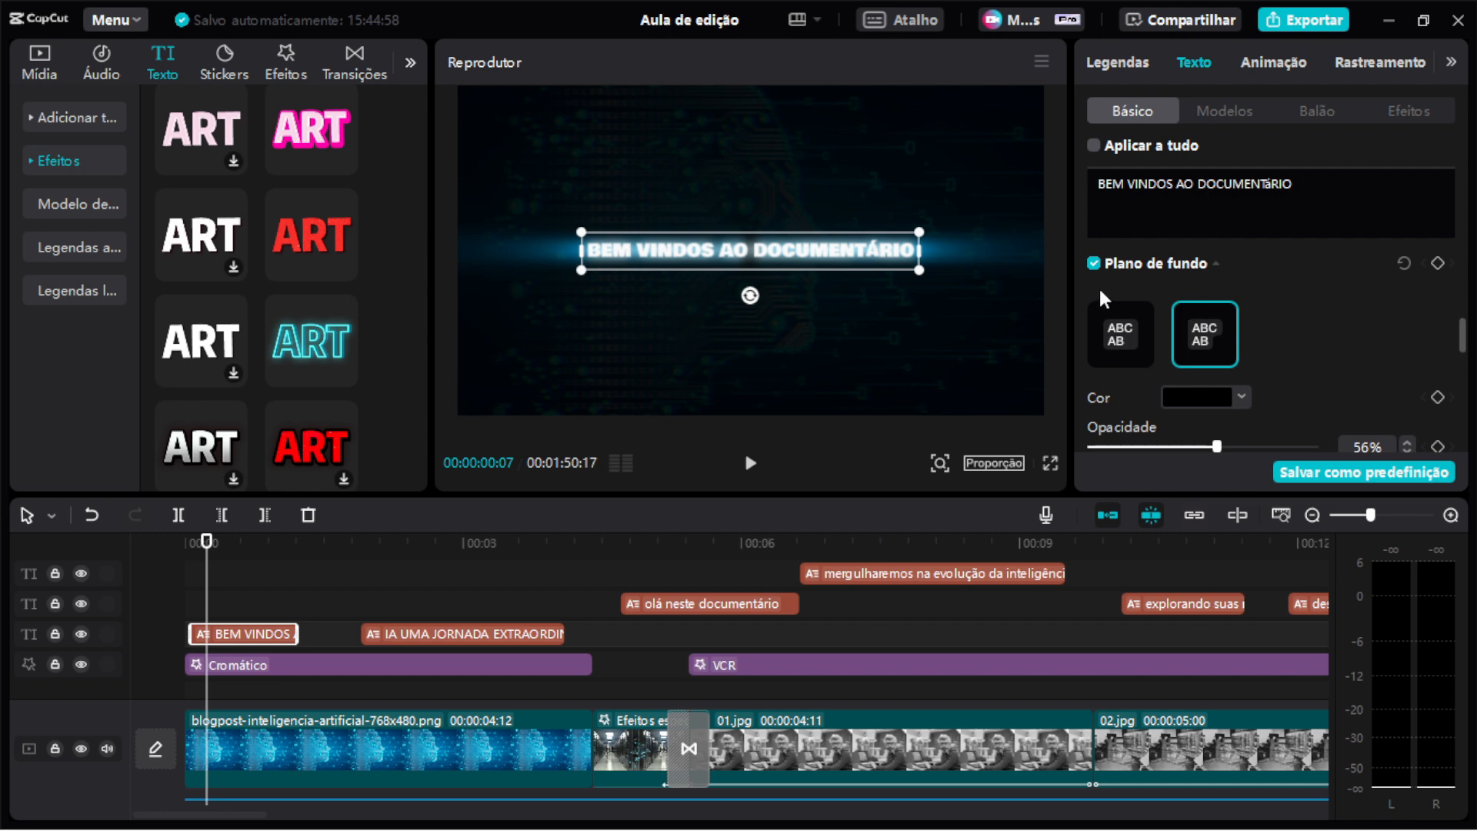
scroll(1291, 314, down, 5)
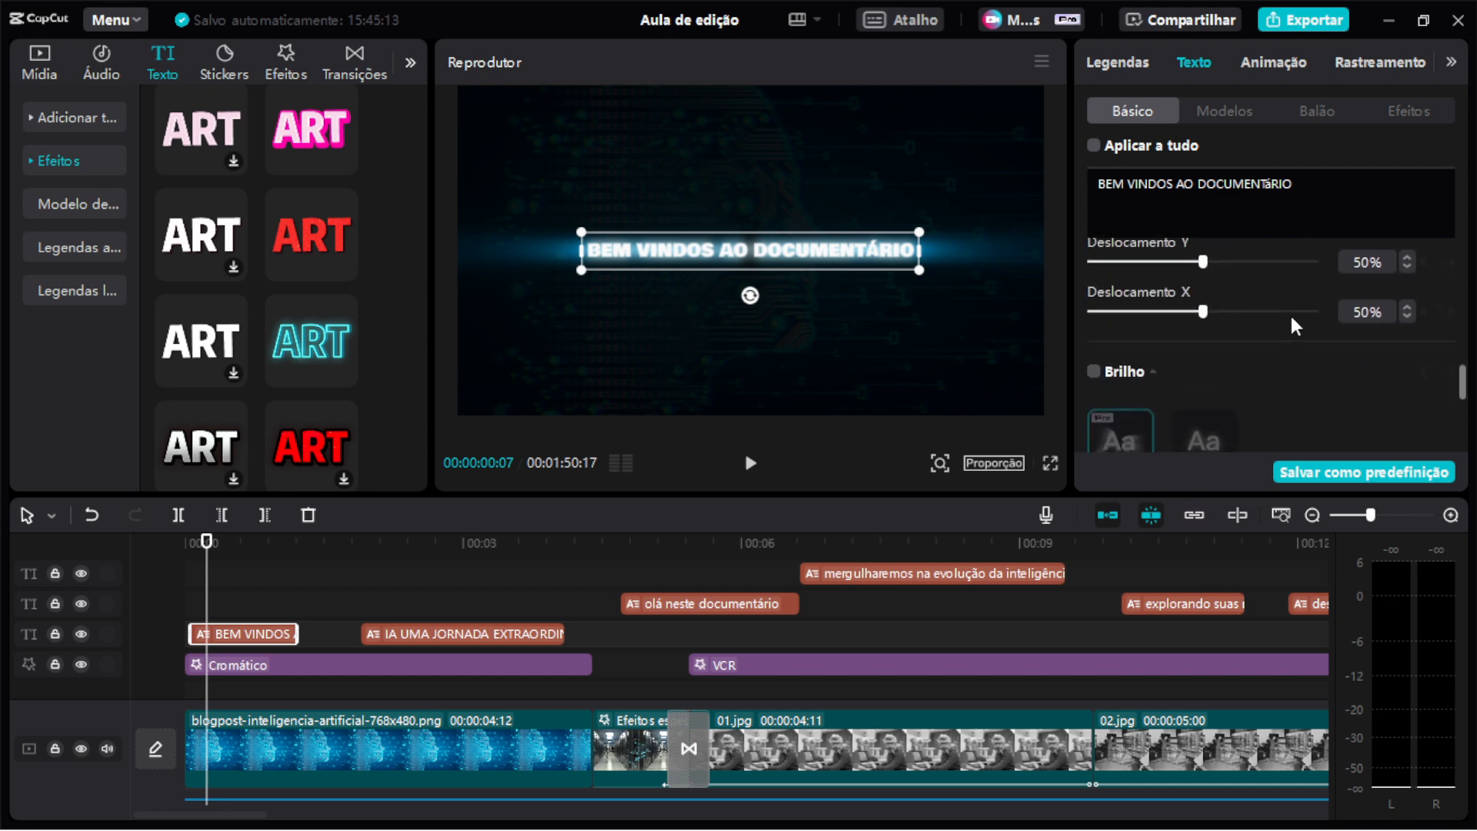
scroll(1292, 317, up, 6)
scroll(1210, 360, down, 2)
scroll(1208, 359, down, 3)
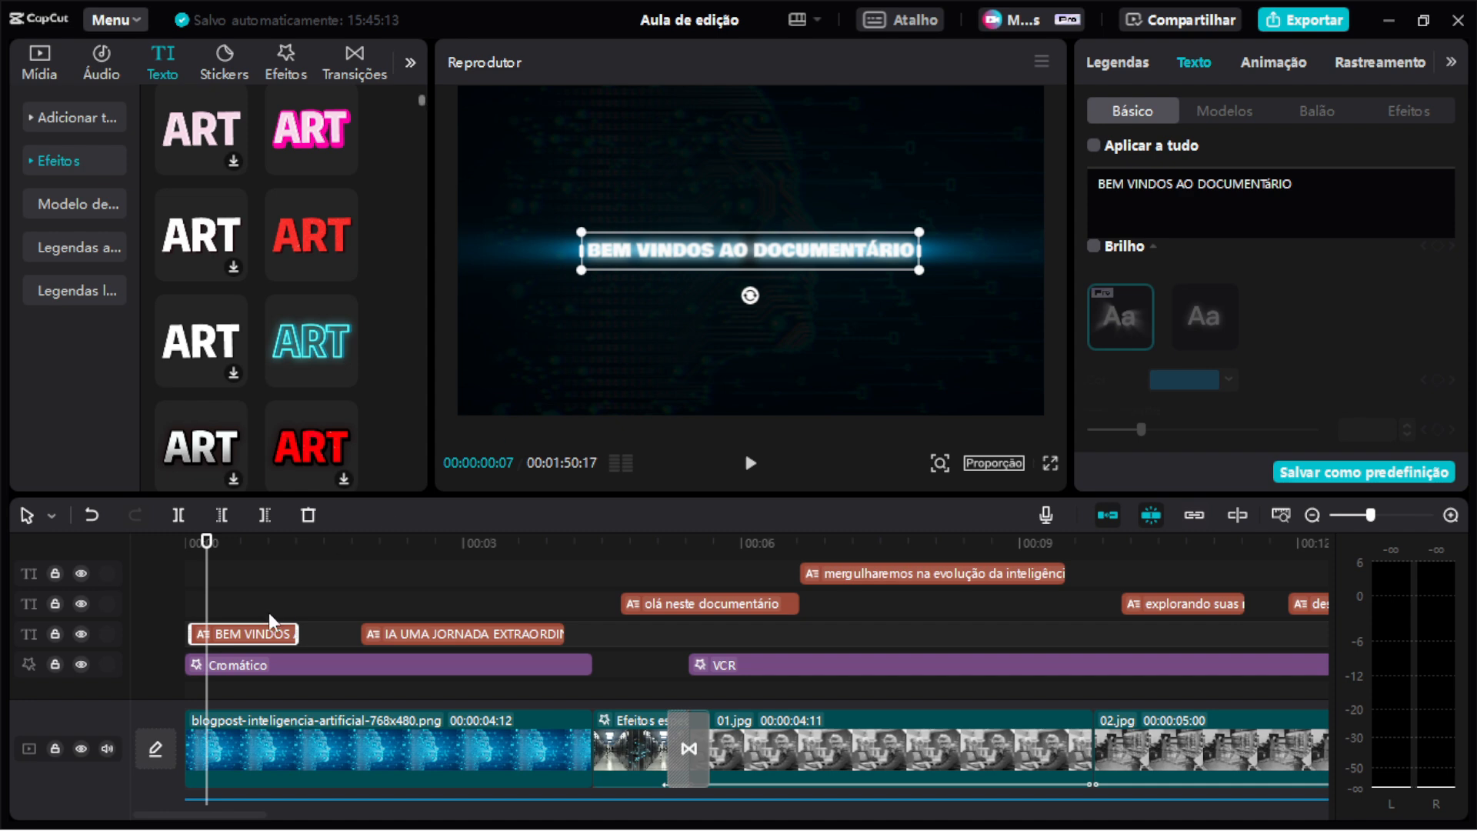
click(405, 634)
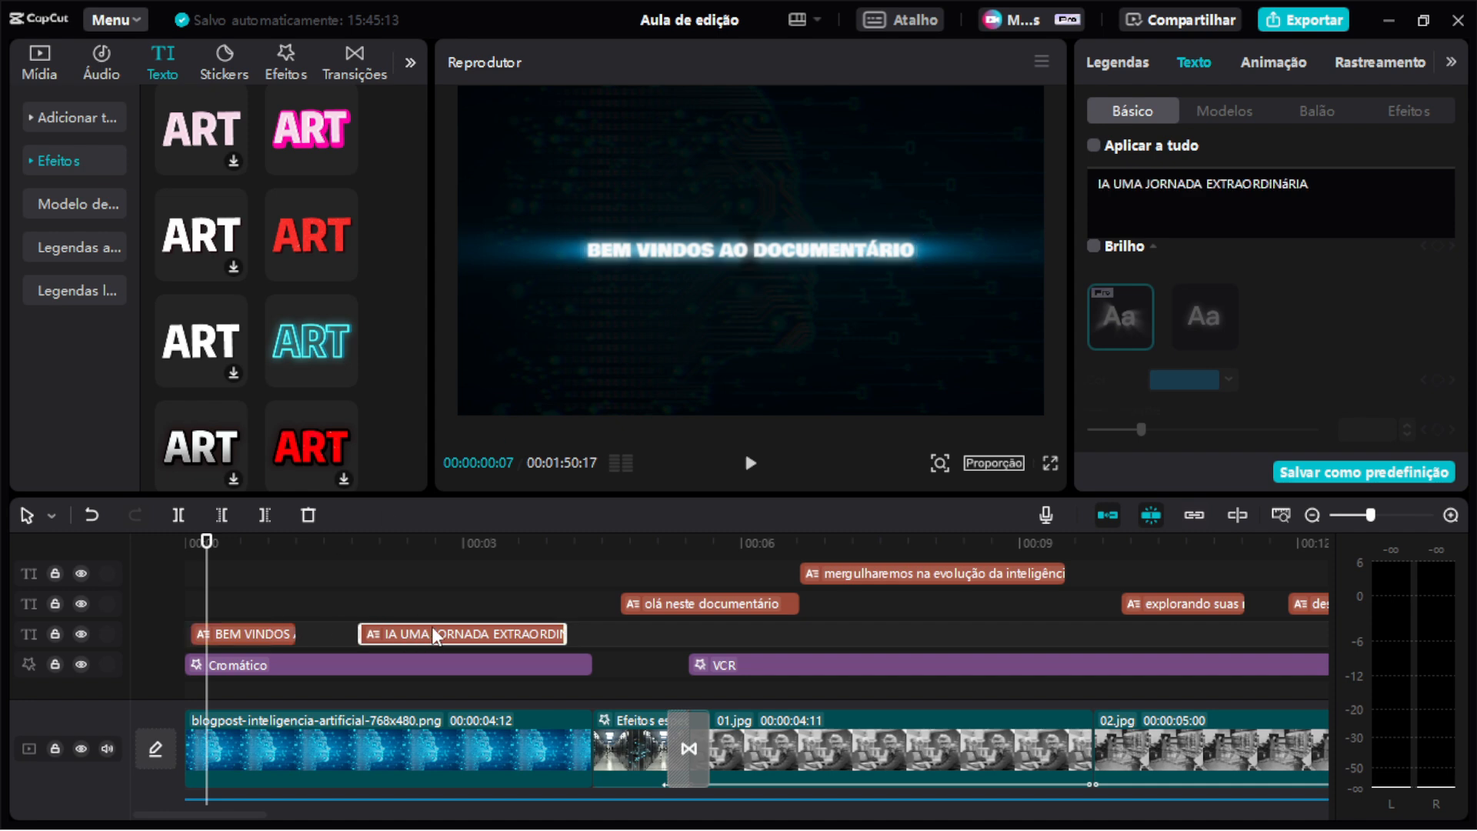
click(282, 634)
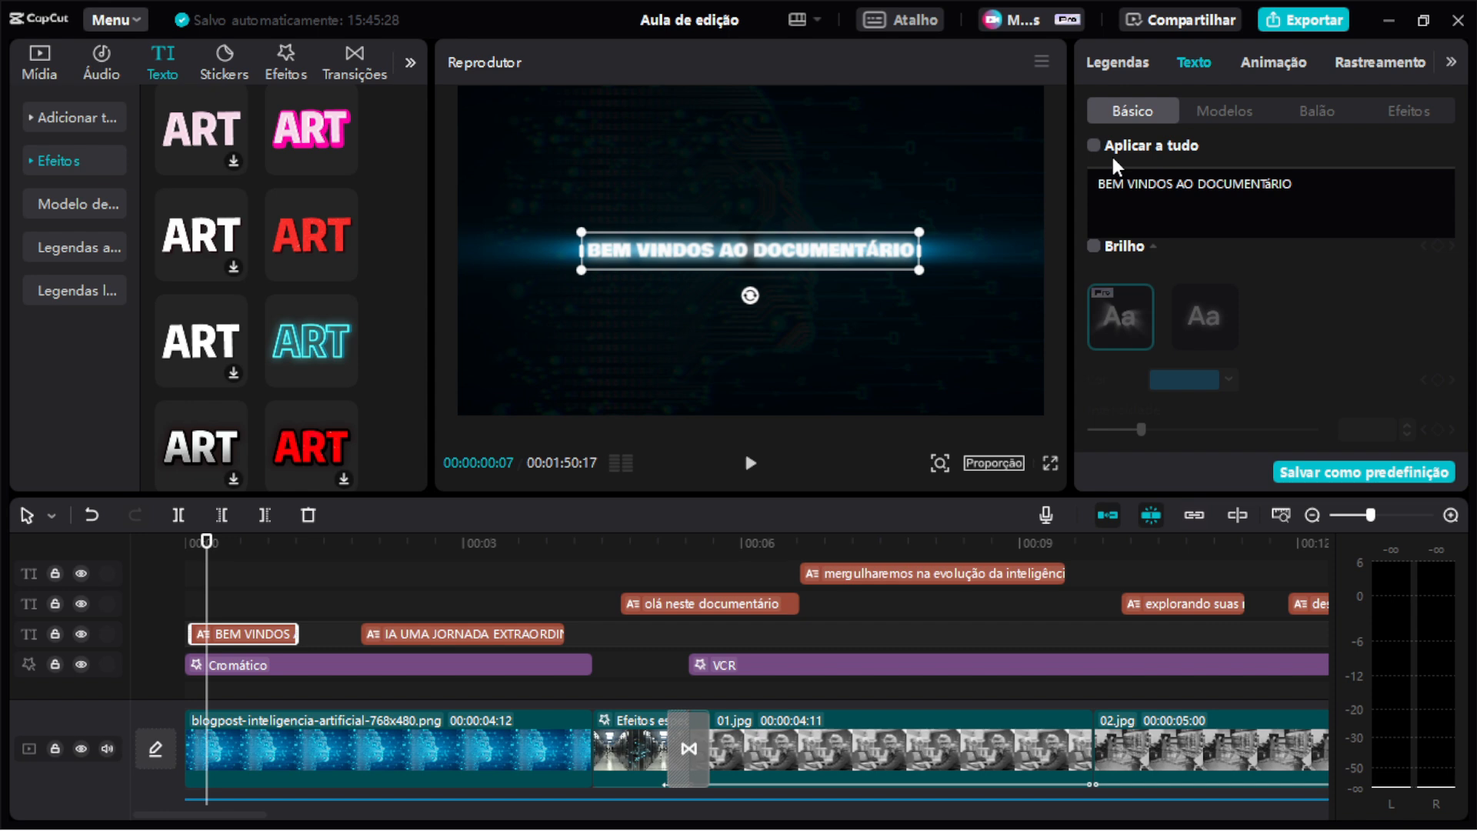
Enable Glow on the BEM VINDOS AO DOCUMENTÁRIO title and set its color to blue 00A8FF.
click(1095, 247)
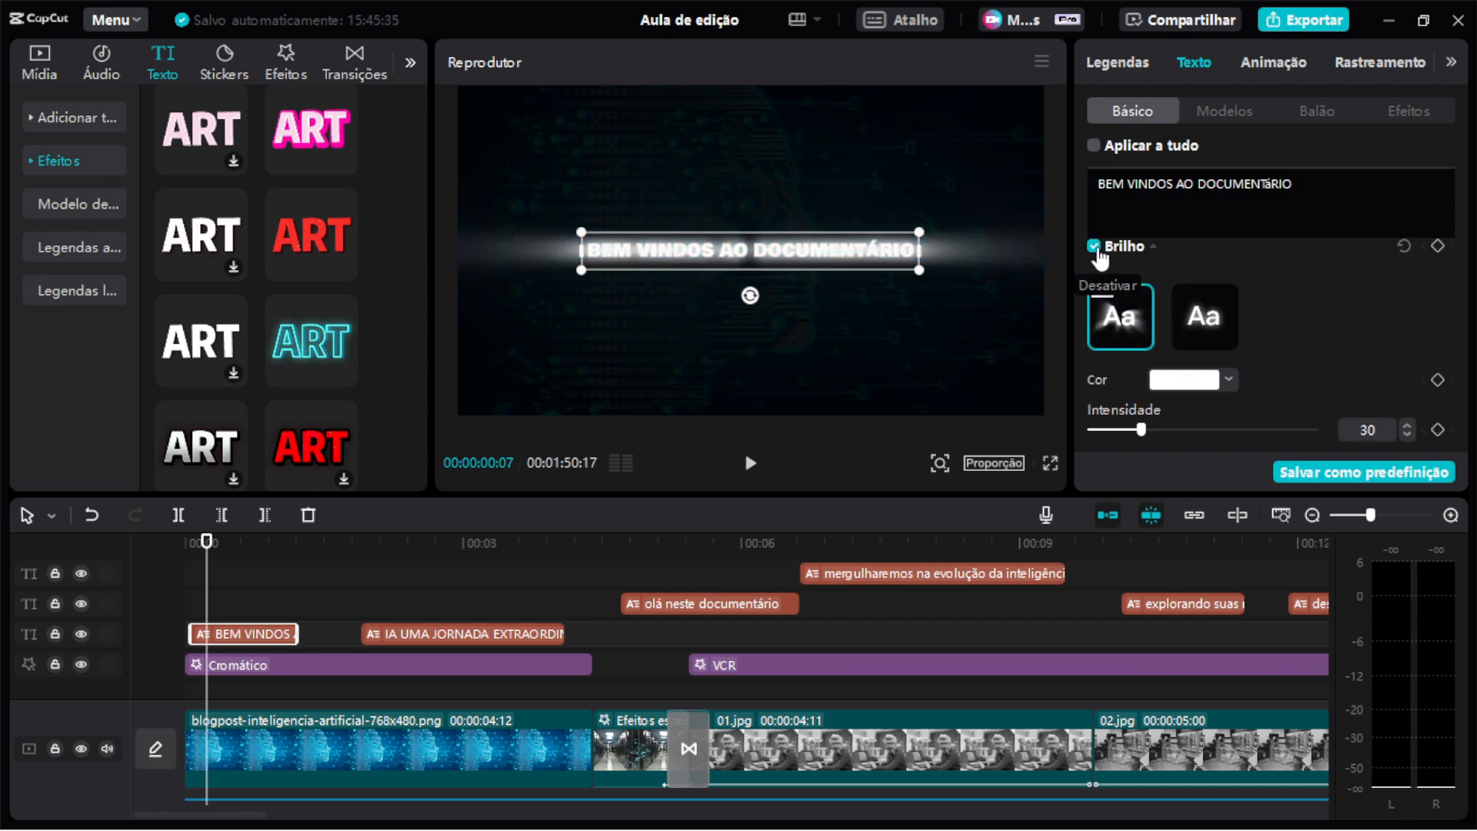
click(1185, 380)
click(1295, 416)
drag(1335, 401, 1398, 381)
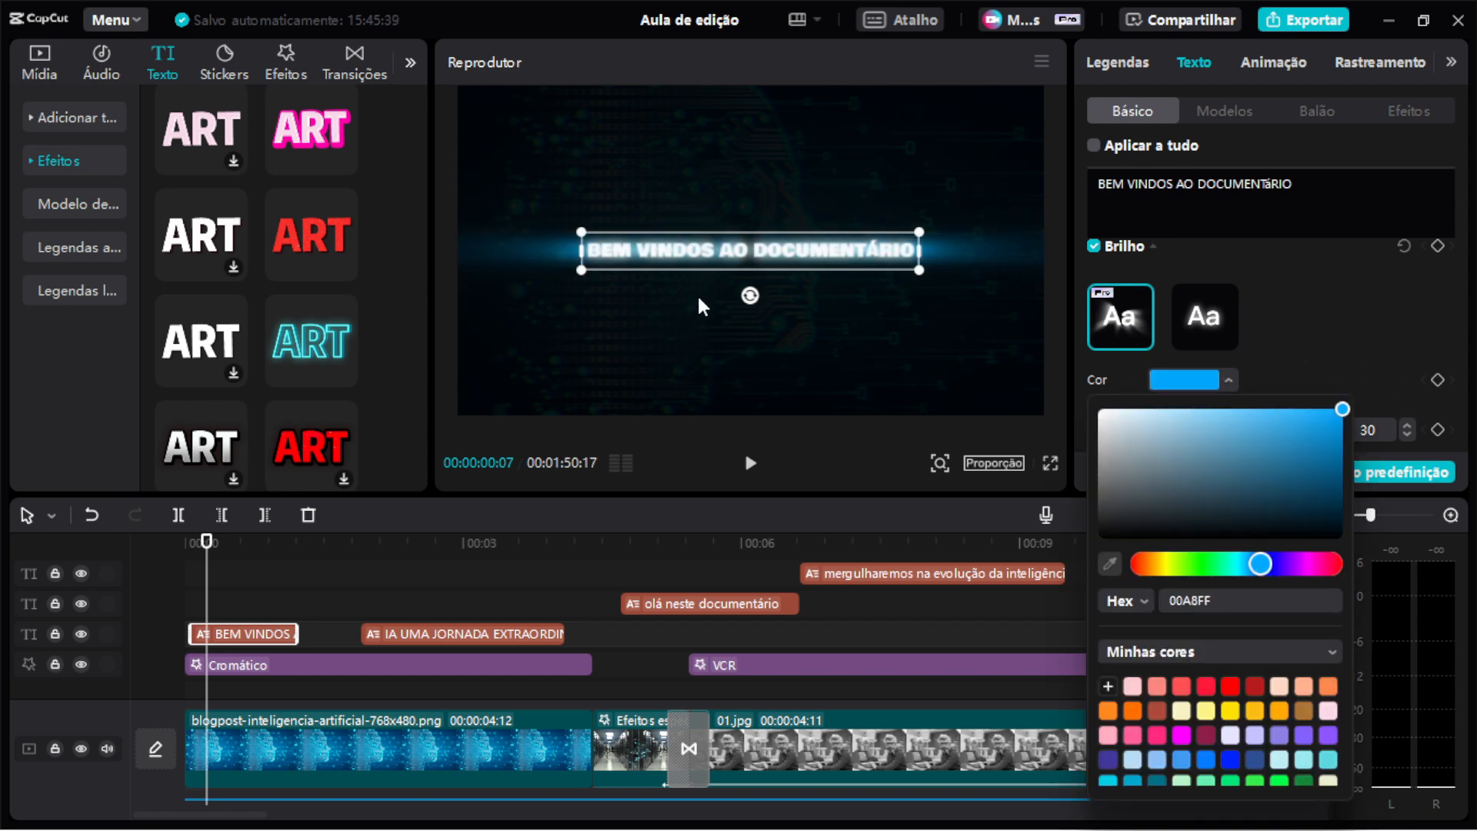
click(1316, 281)
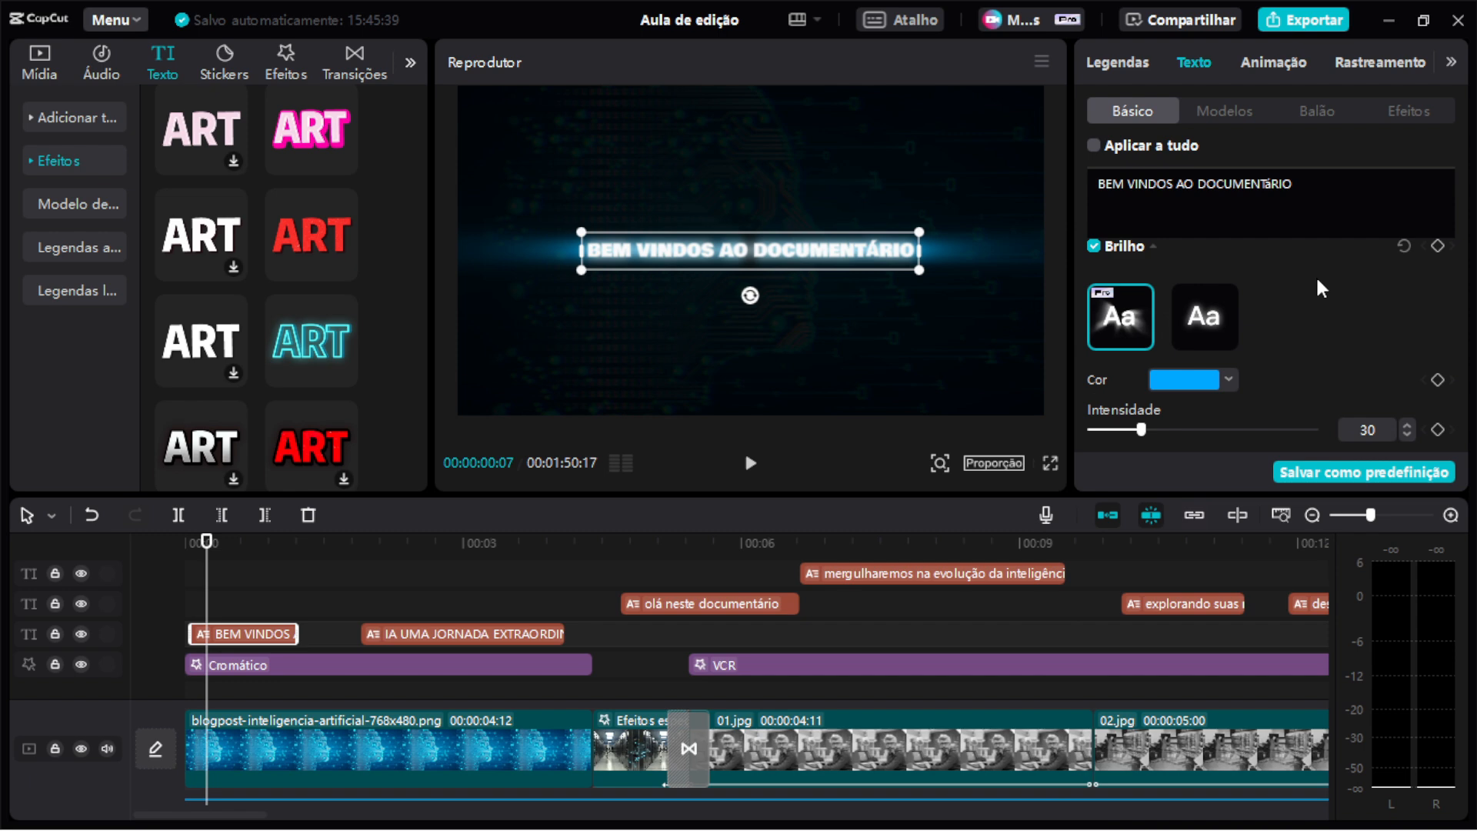
Review the title's remaining style settings and its entrance and exit animation options.
scroll(1237, 333, up, 5)
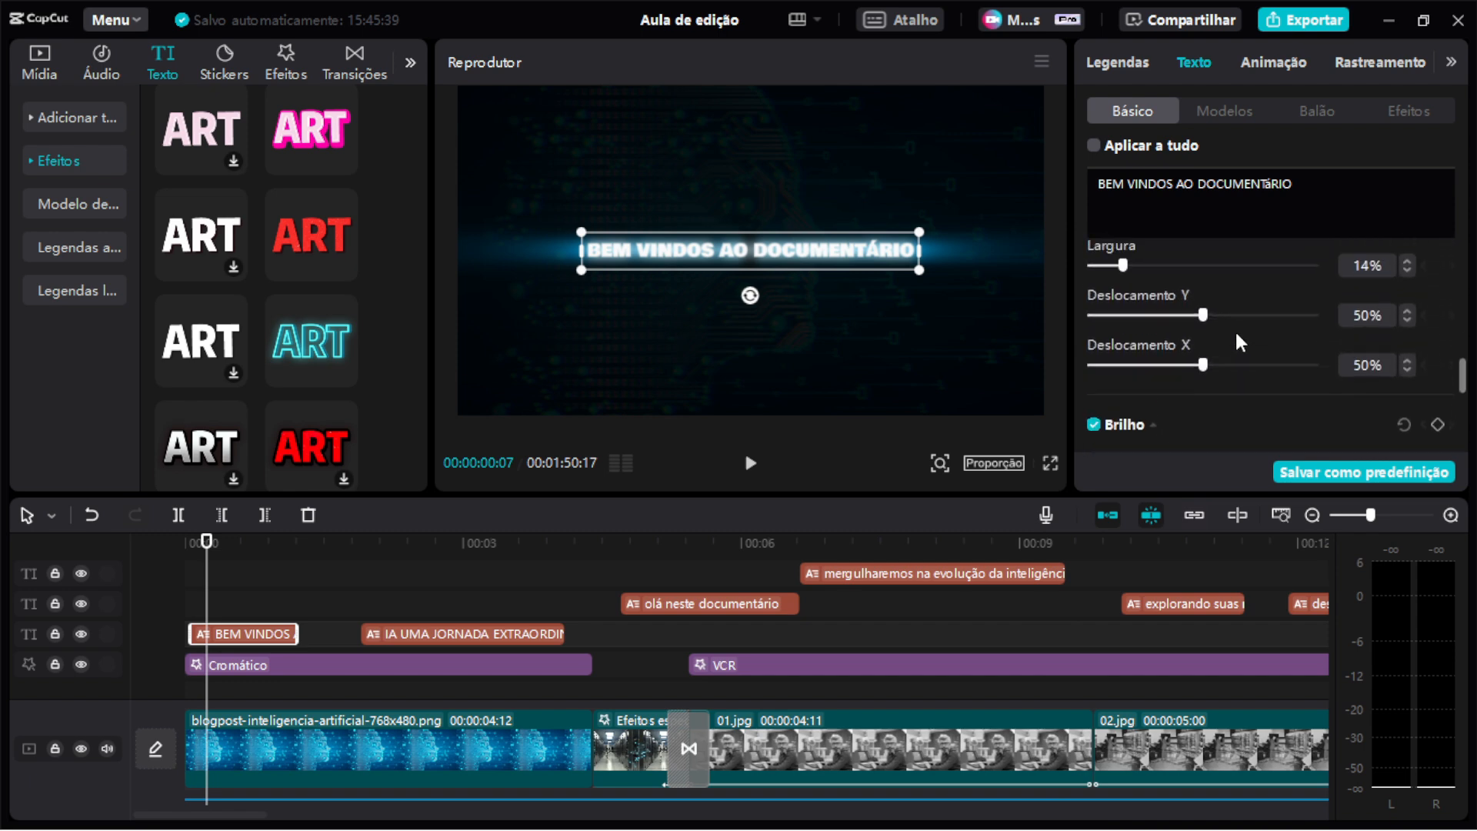
scroll(1237, 316, up, 10)
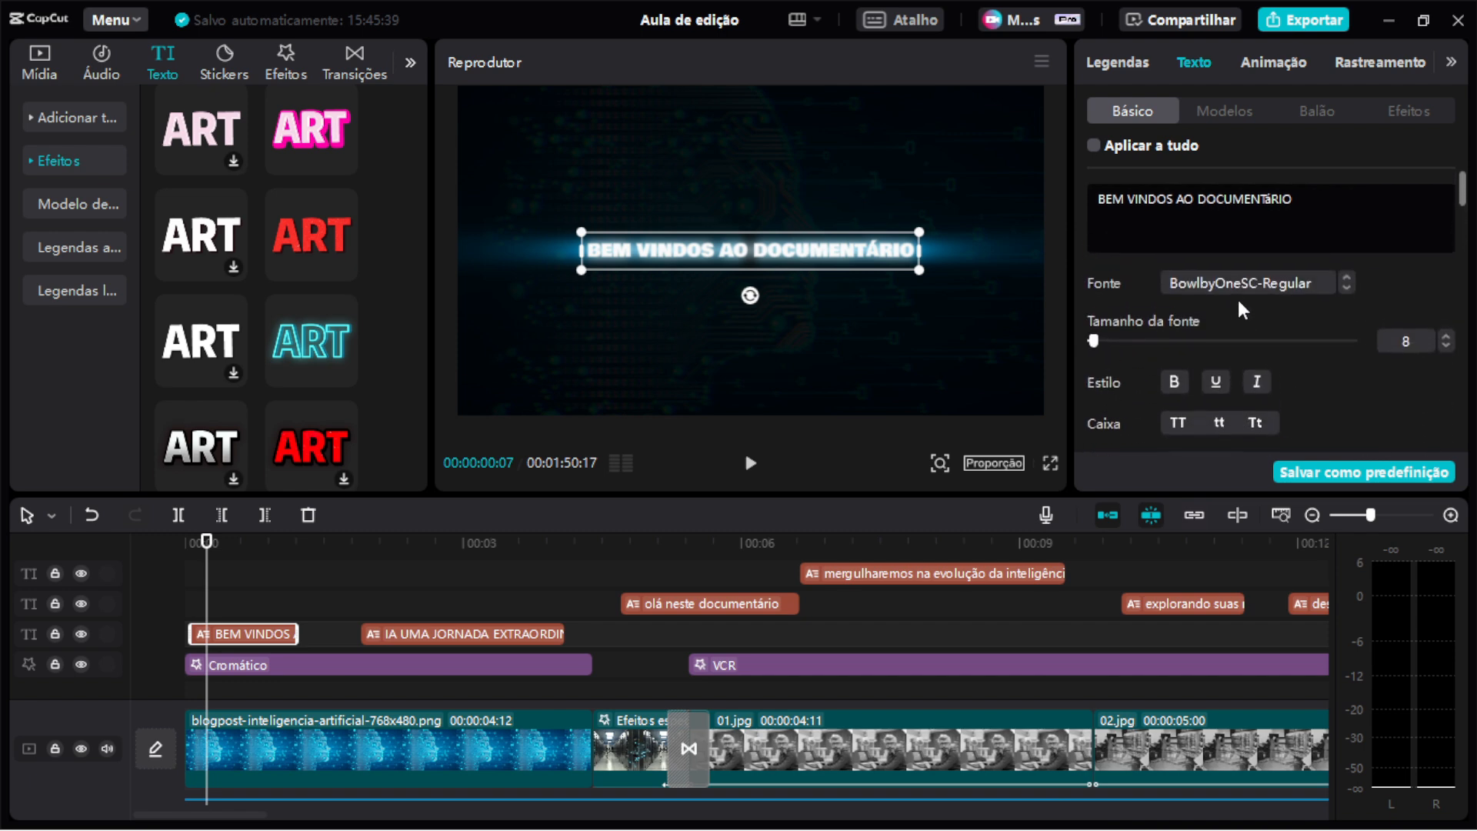
scroll(1237, 305, down, 6)
scroll(1376, 269, up, 10)
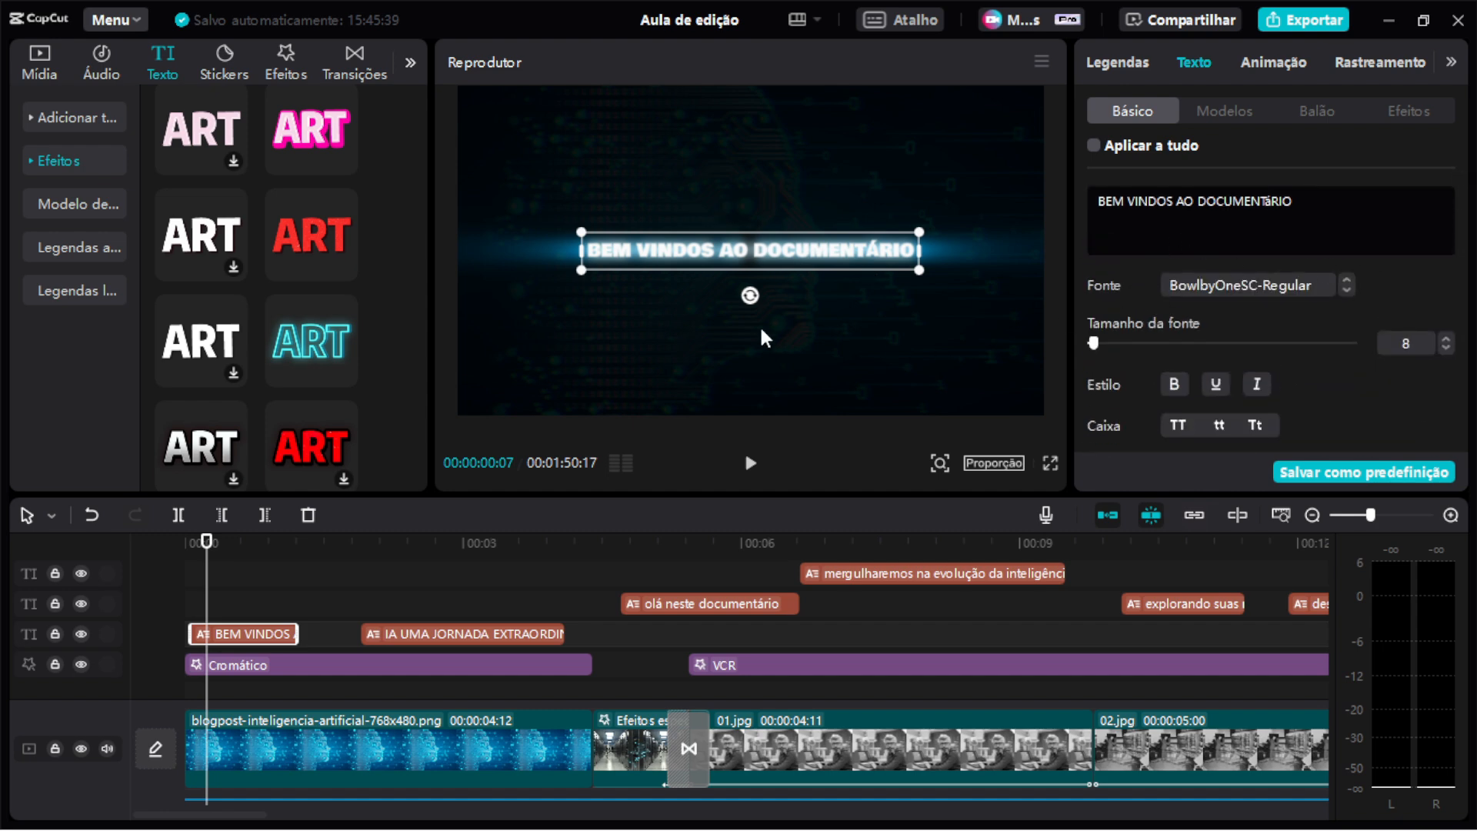
scroll(1220, 310, down, 5)
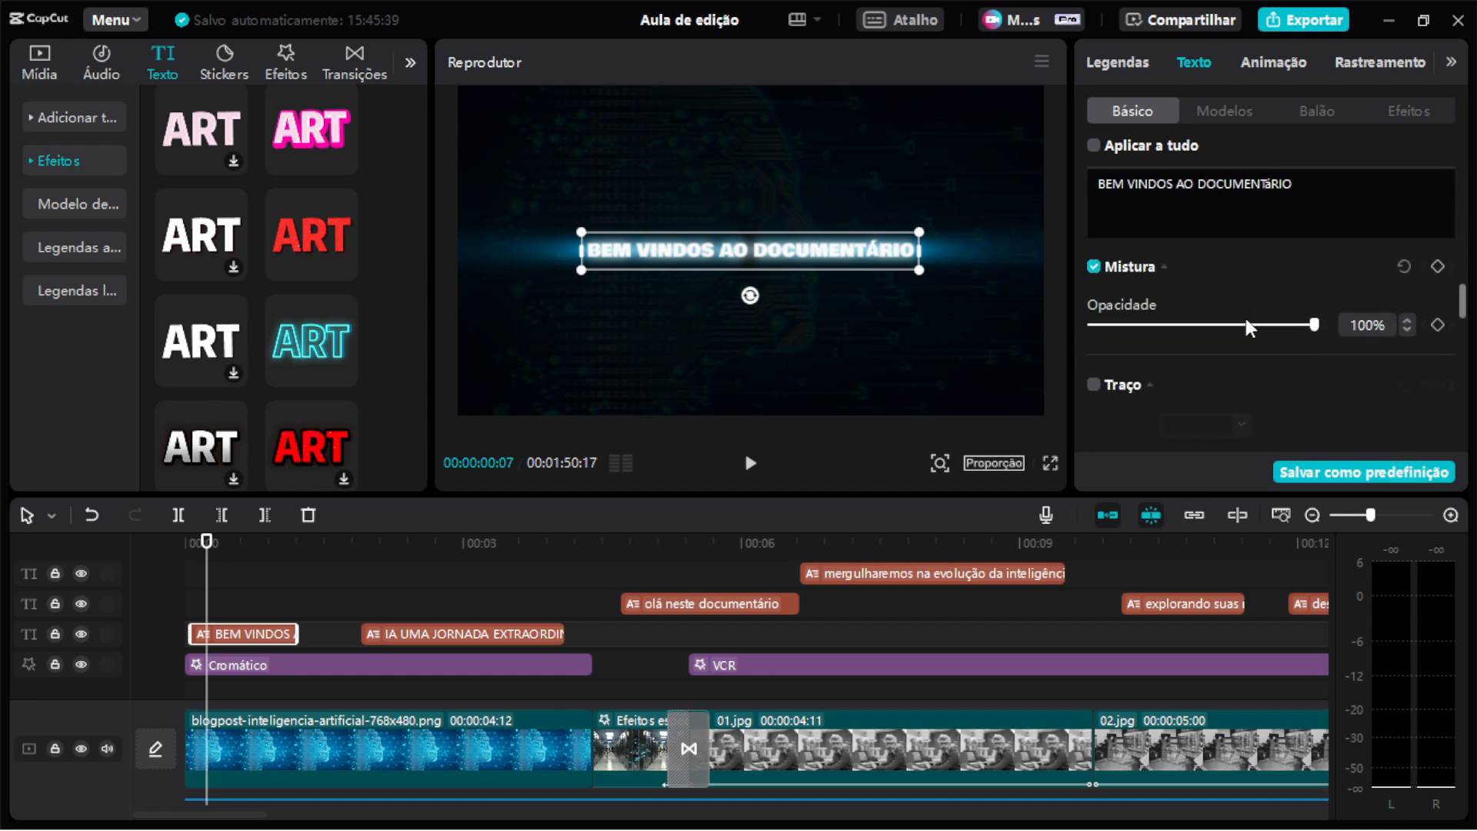
drag(1463, 299, 1463, 331)
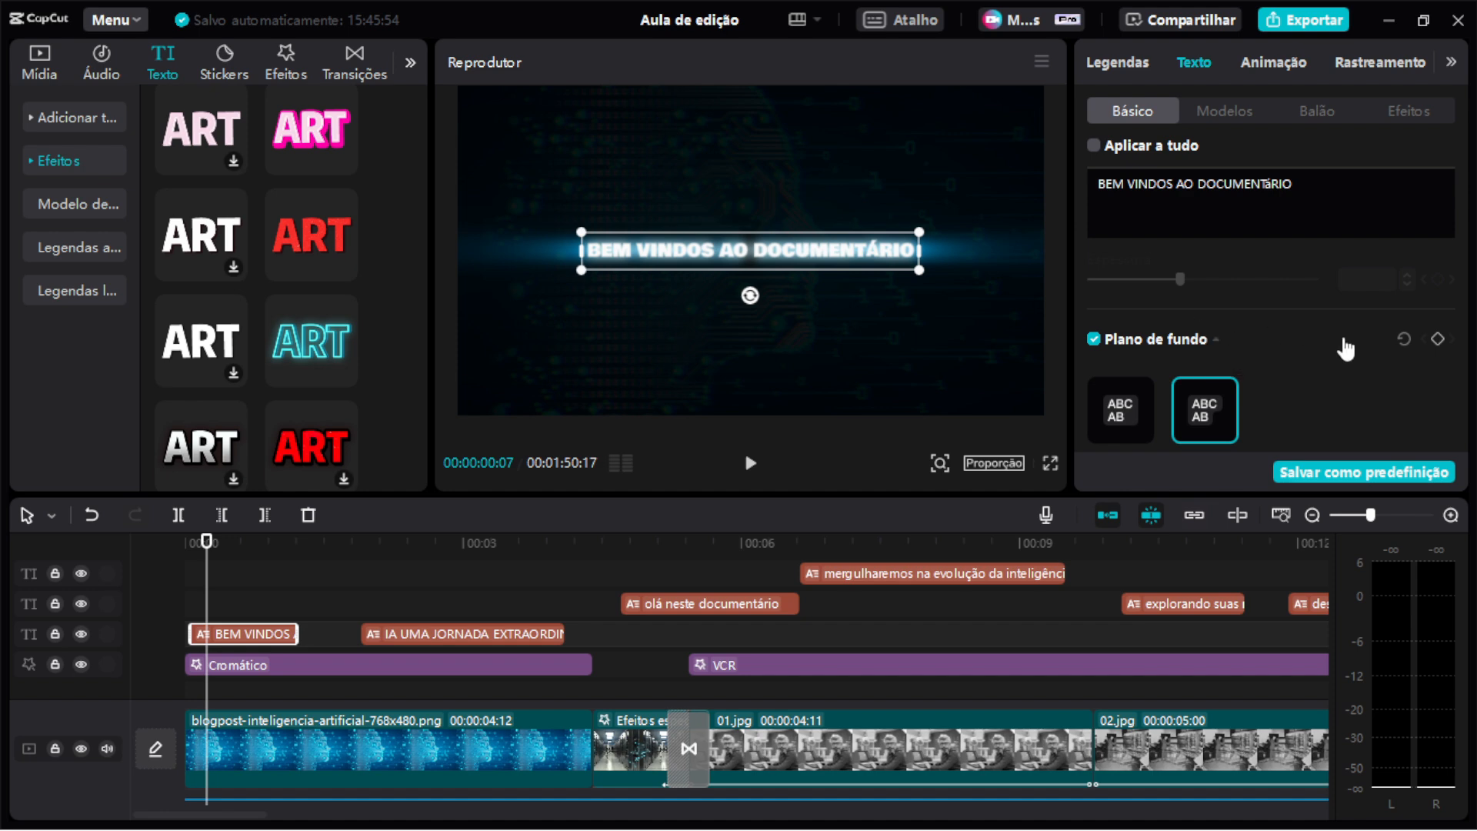
scroll(1462, 327, down, 2)
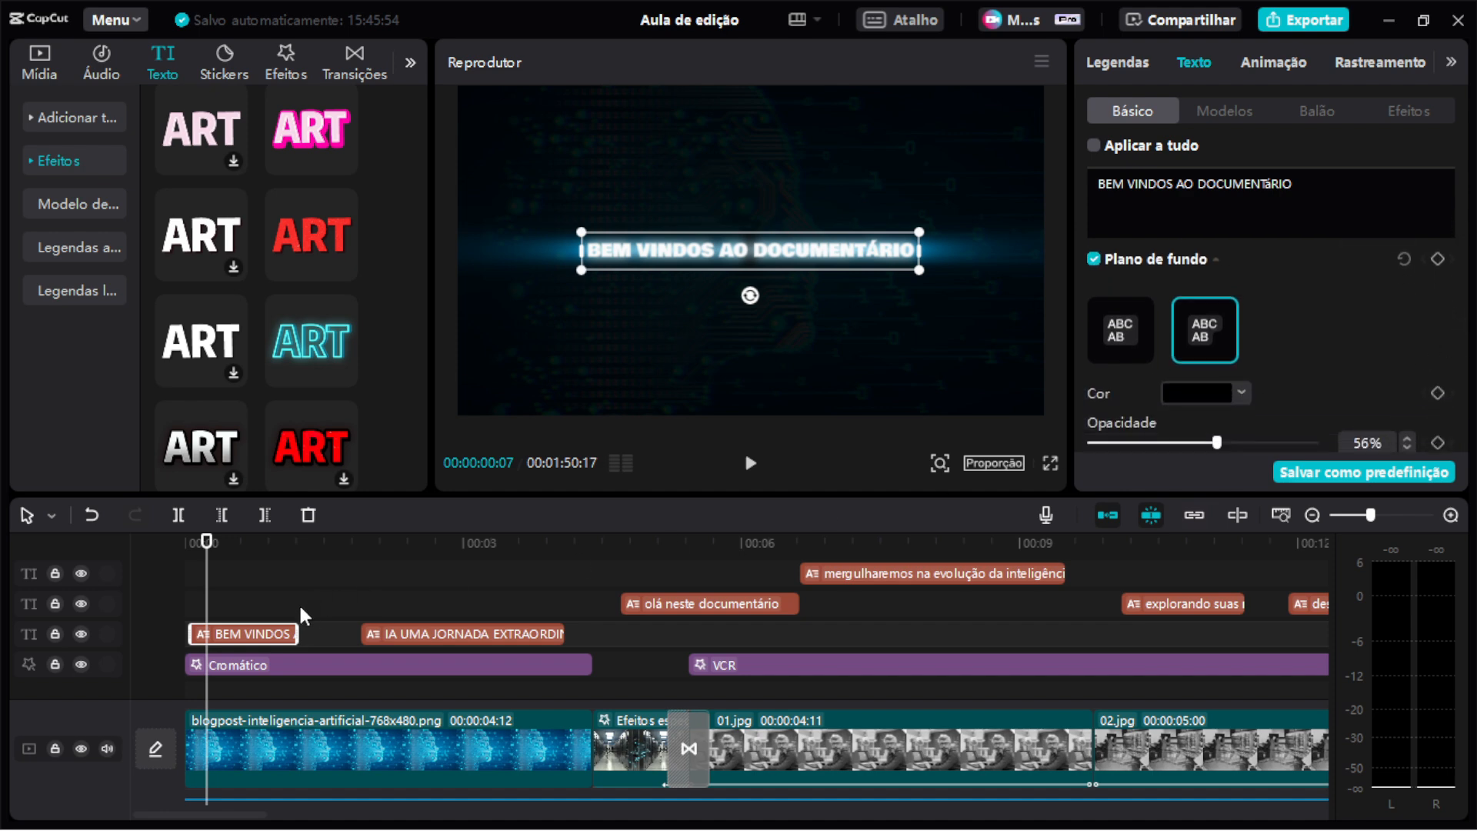
click(1272, 62)
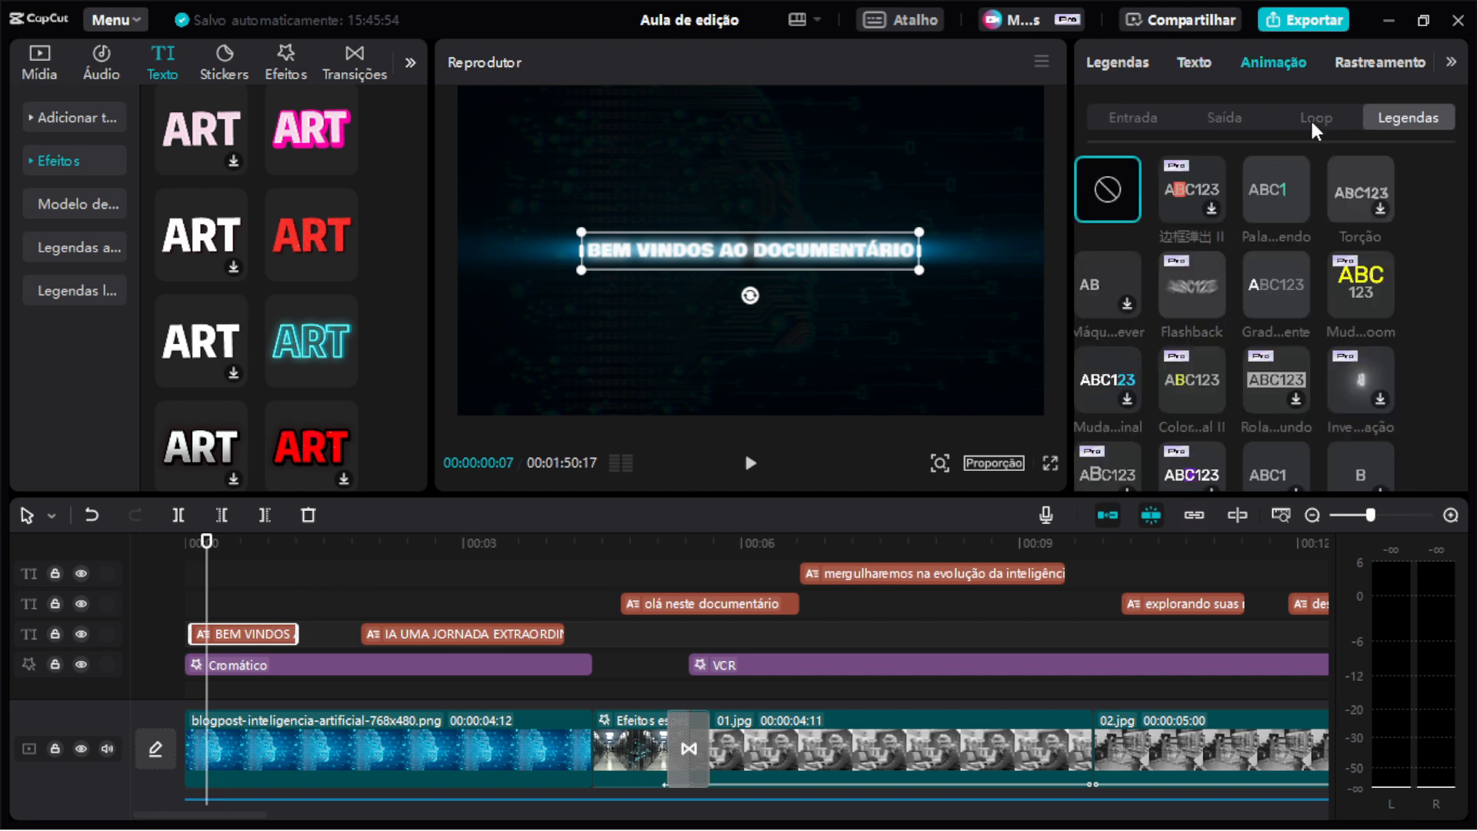
click(1241, 121)
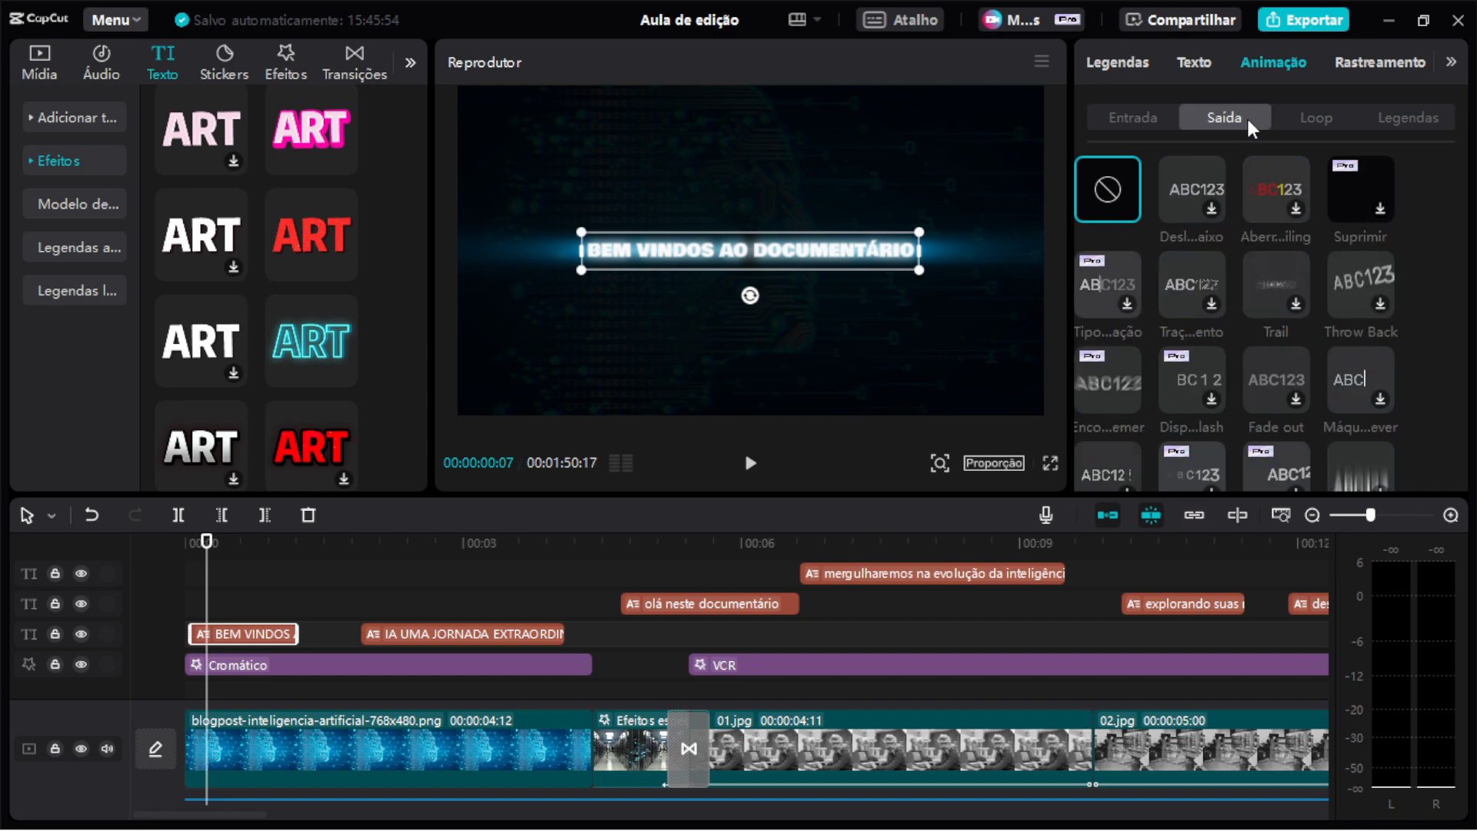
click(1148, 112)
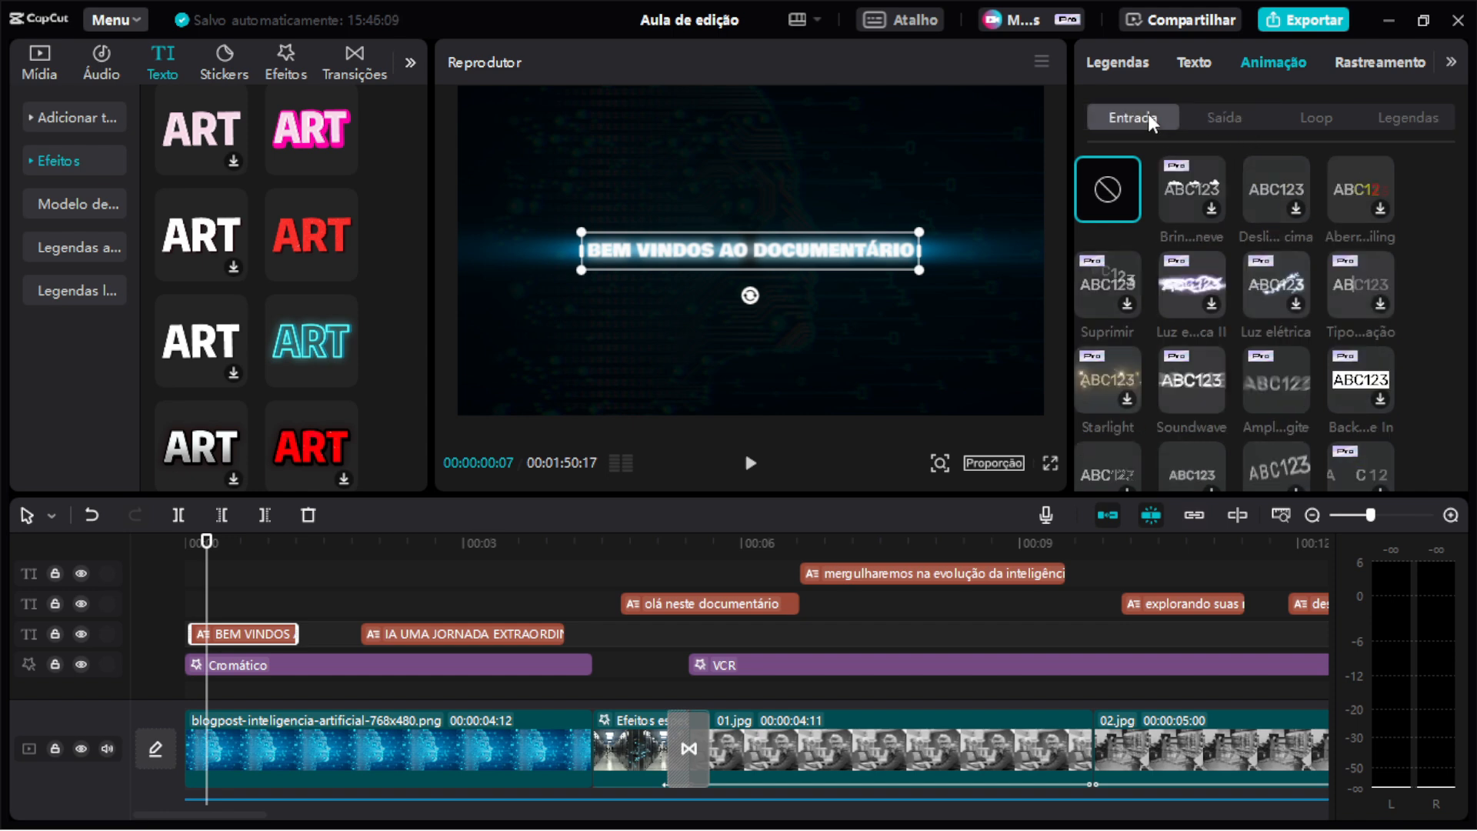
Apply the Desli... cima (slide-up) entrance animation to the BEM VINDOS AO DOCUMENTÁRIO title.
click(1328, 119)
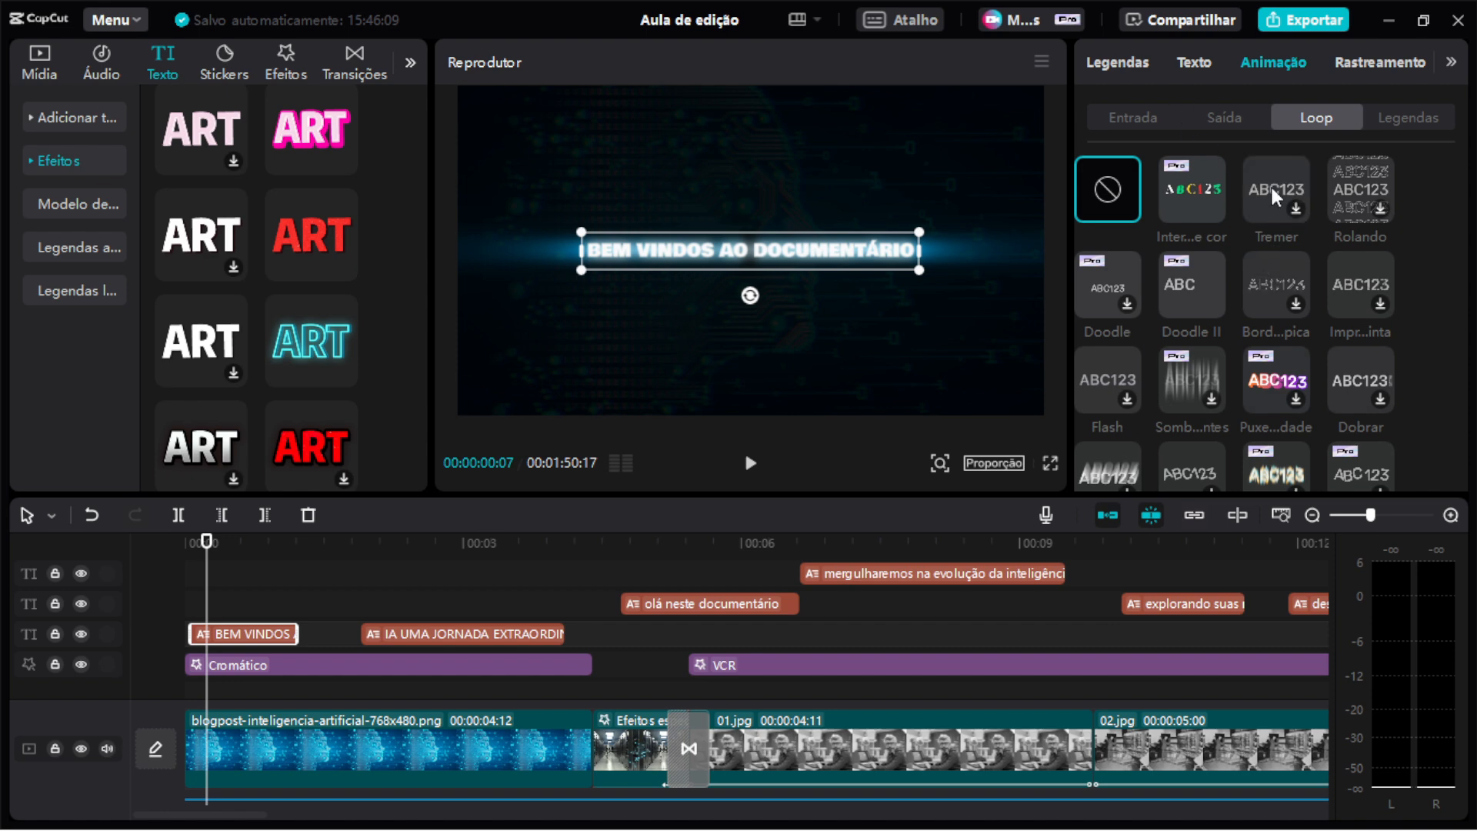
click(1125, 119)
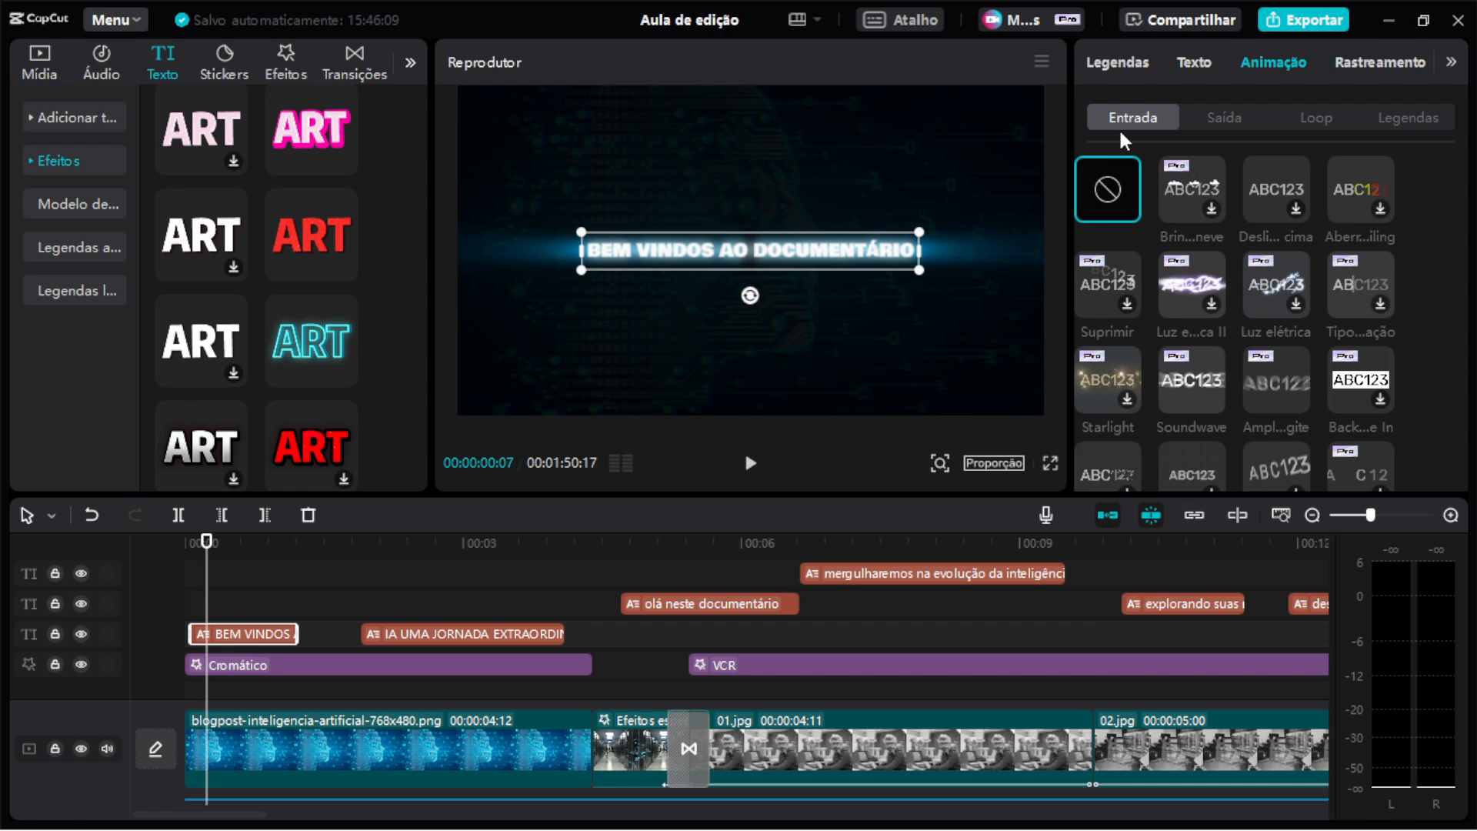
click(1277, 191)
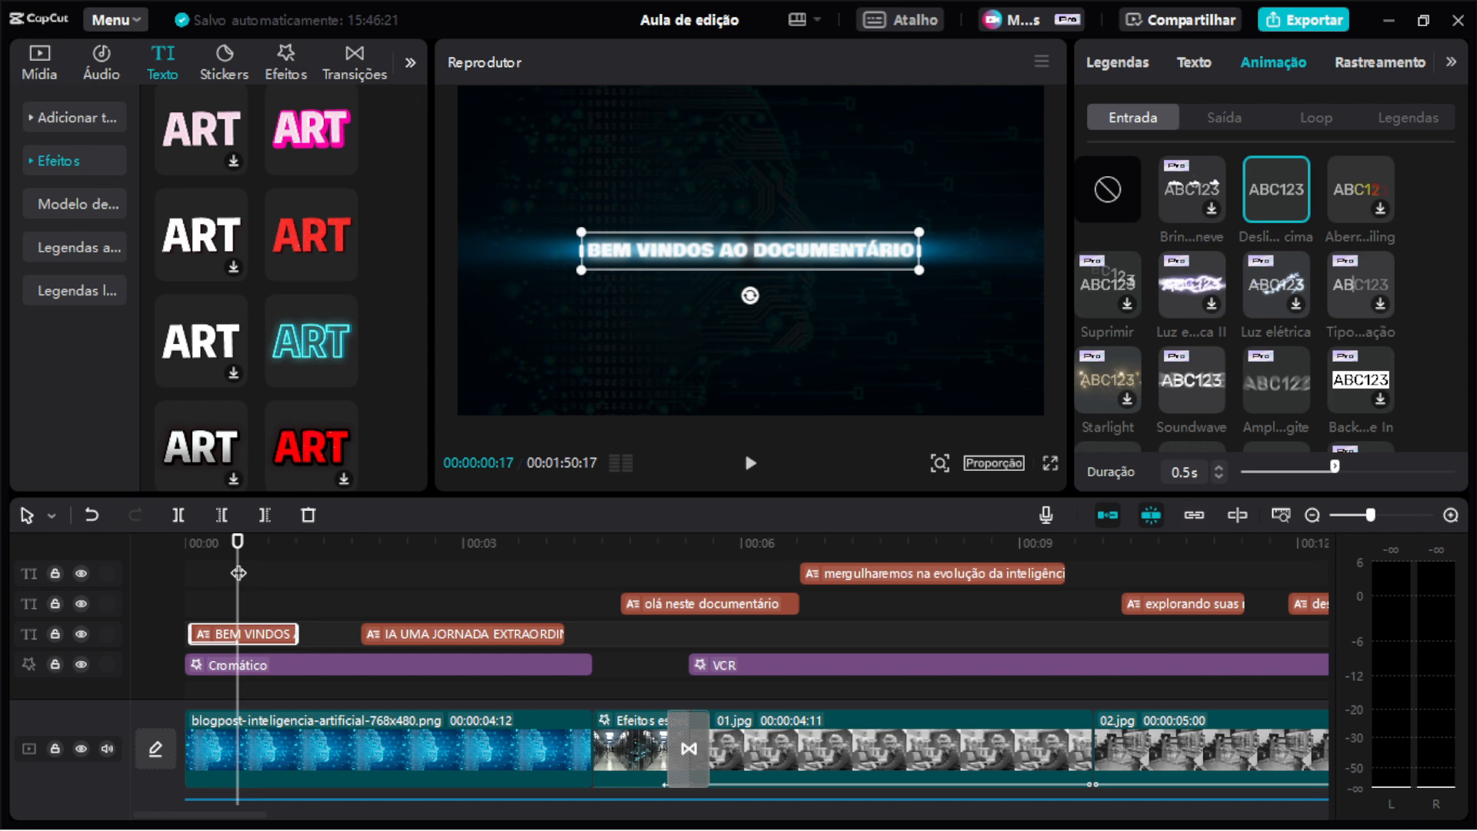
Play back the opening from the start to preview the title's entrance animation.
click(188, 566)
key(space)
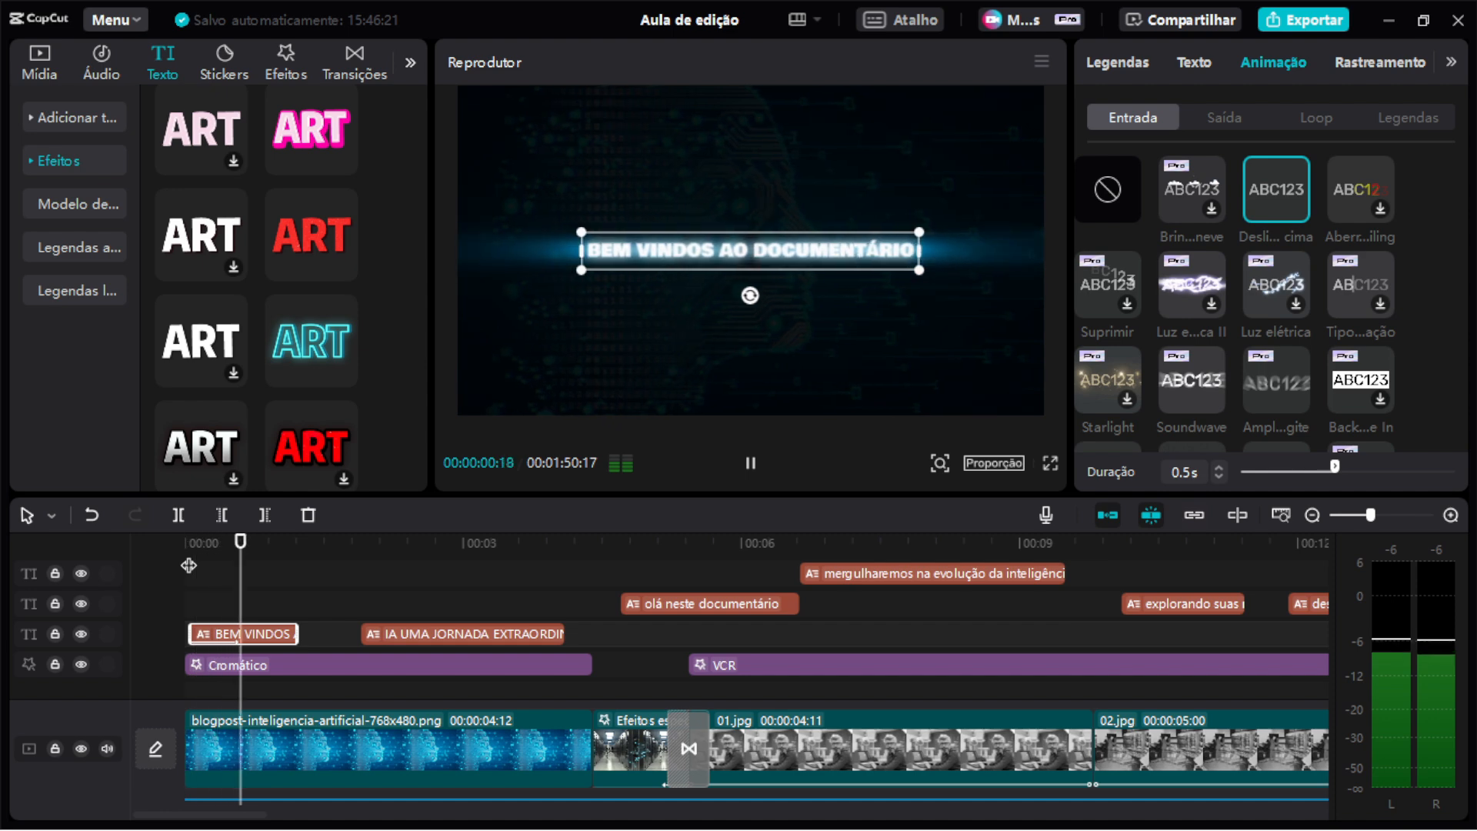
key(space)
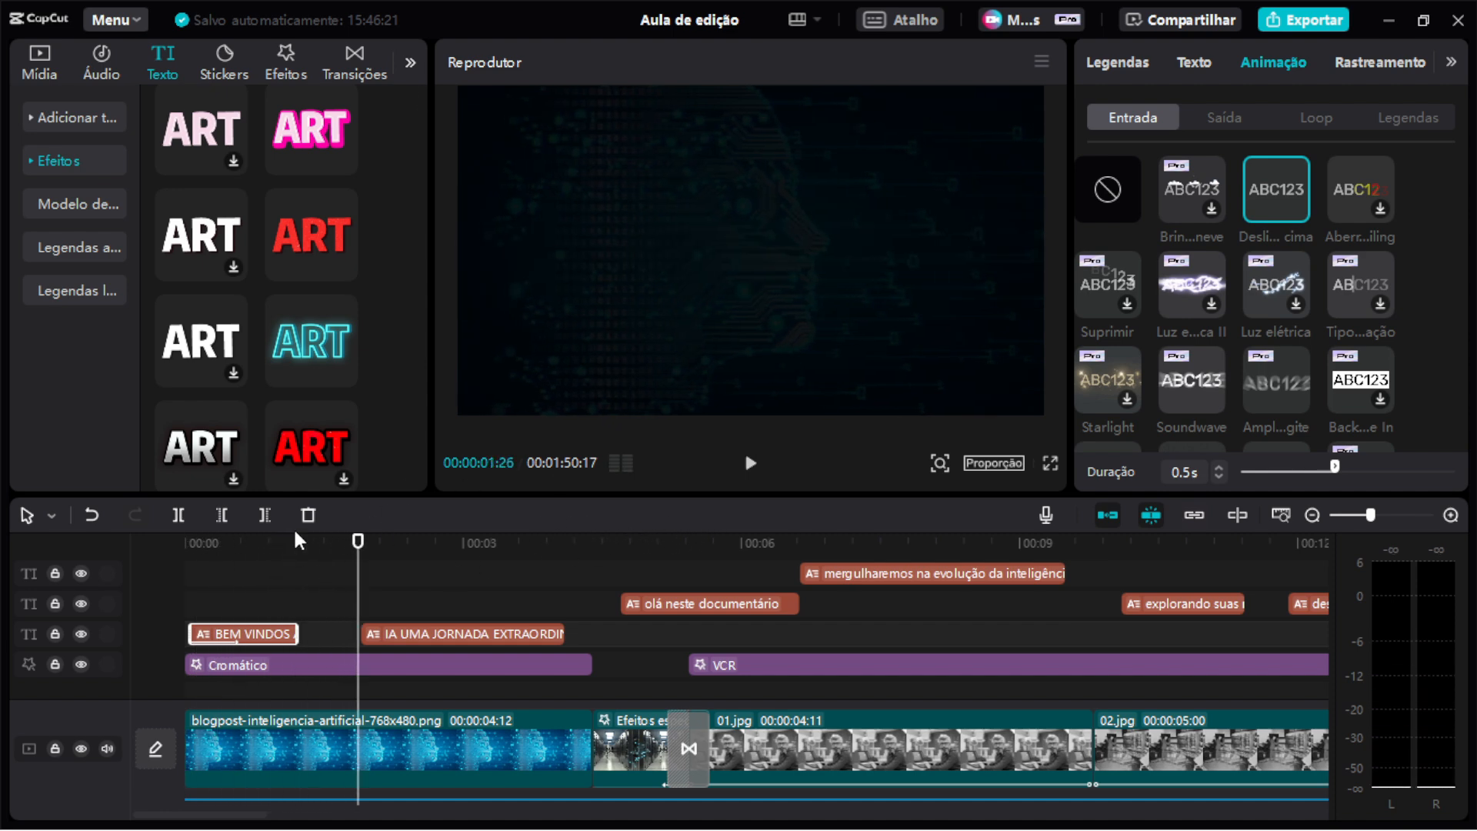
drag(294, 536, 136, 556)
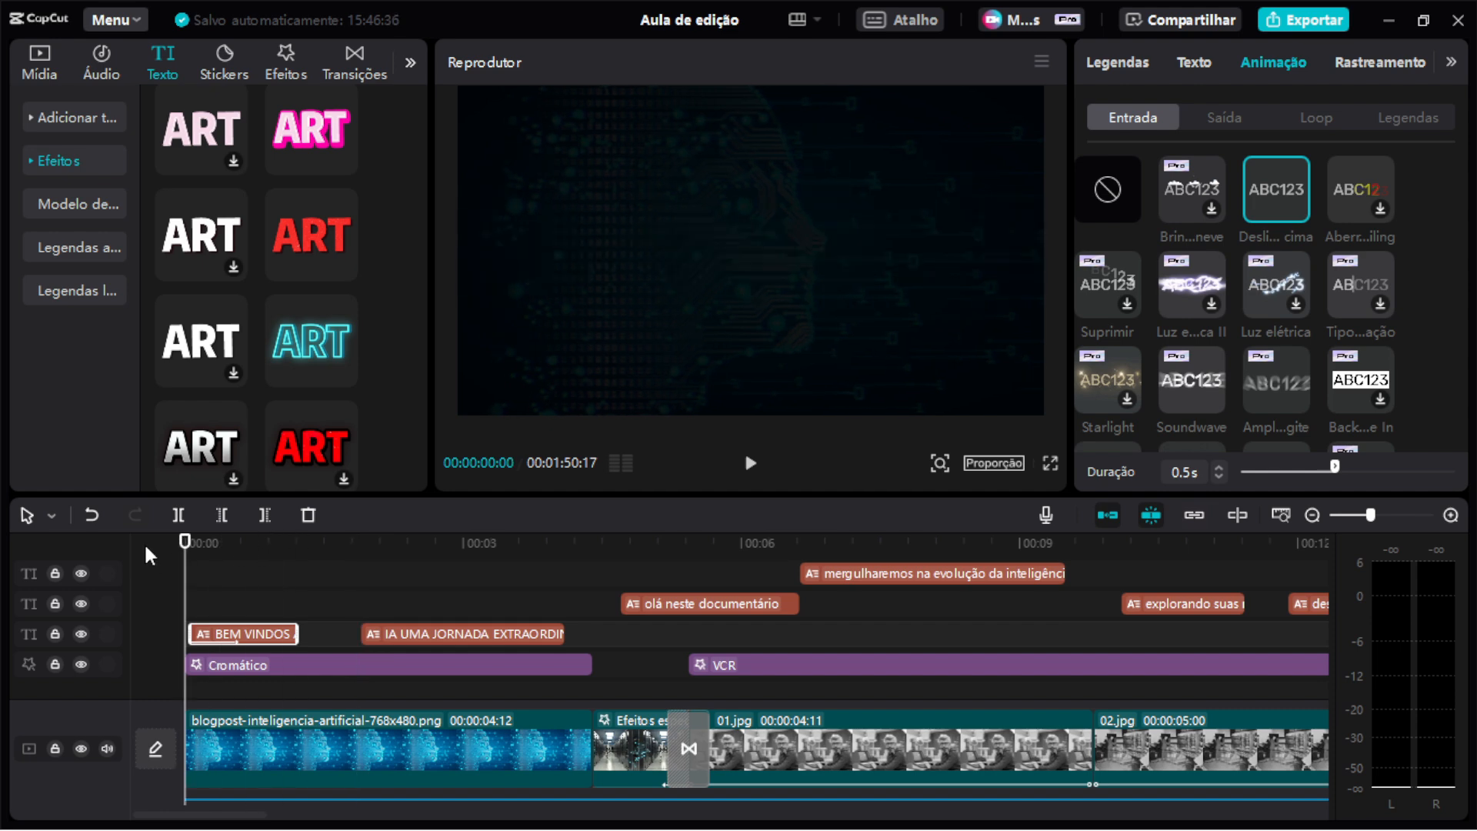
key(space)
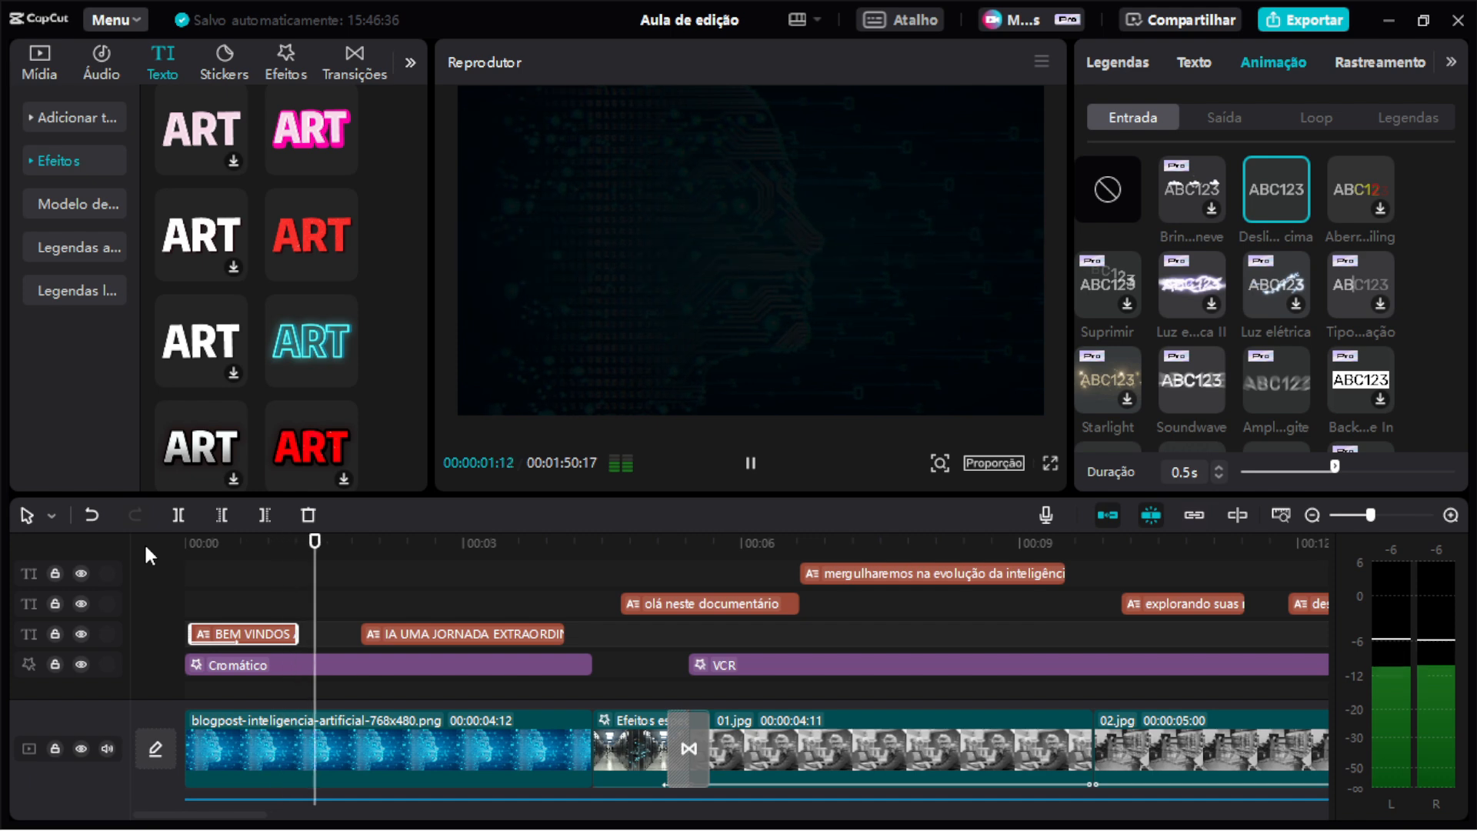
key(space)
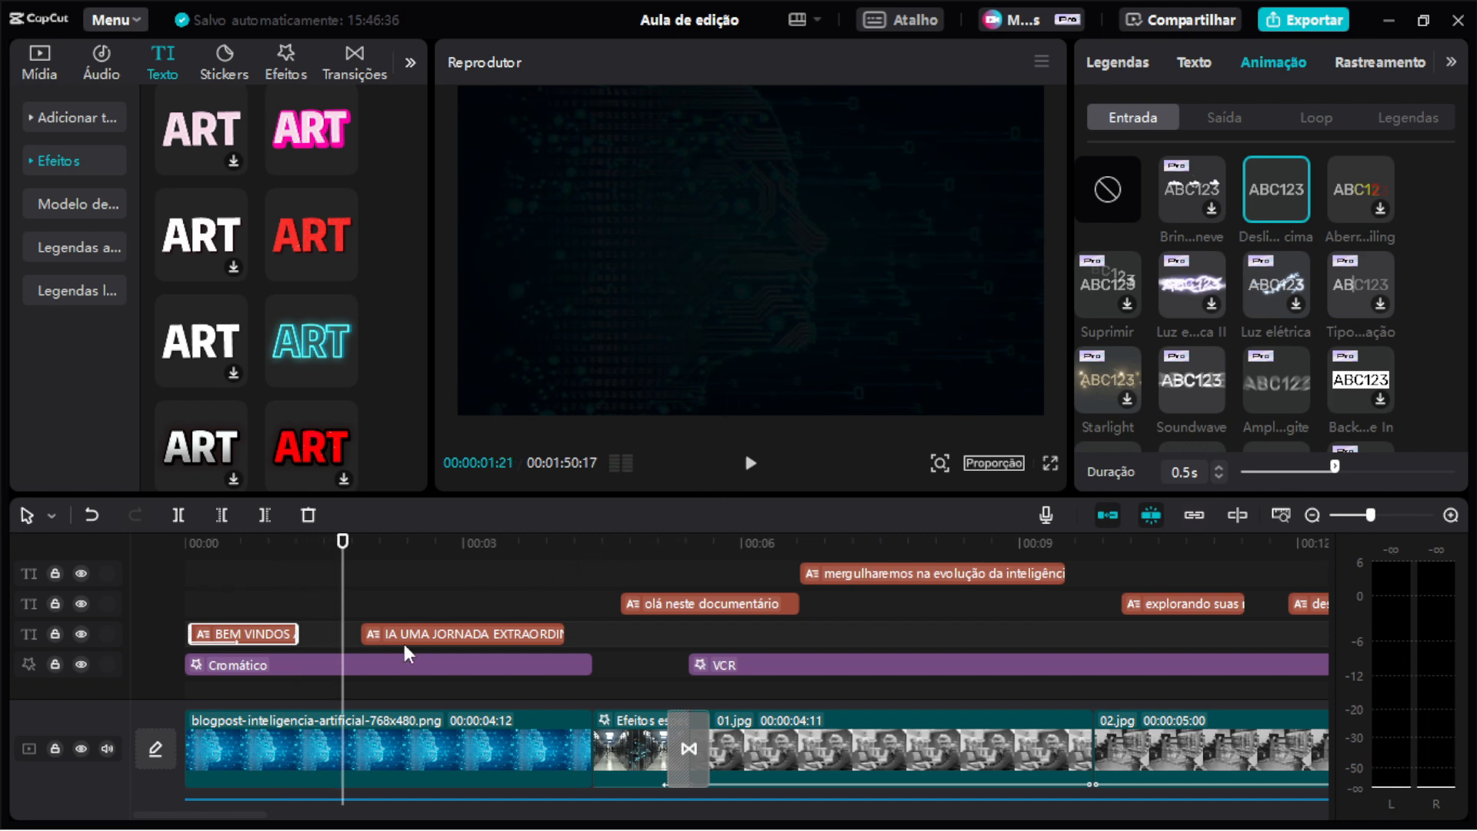
Adjust the background image clip's opacity, trying 100% and then setting it back to about 8%.
click(383, 739)
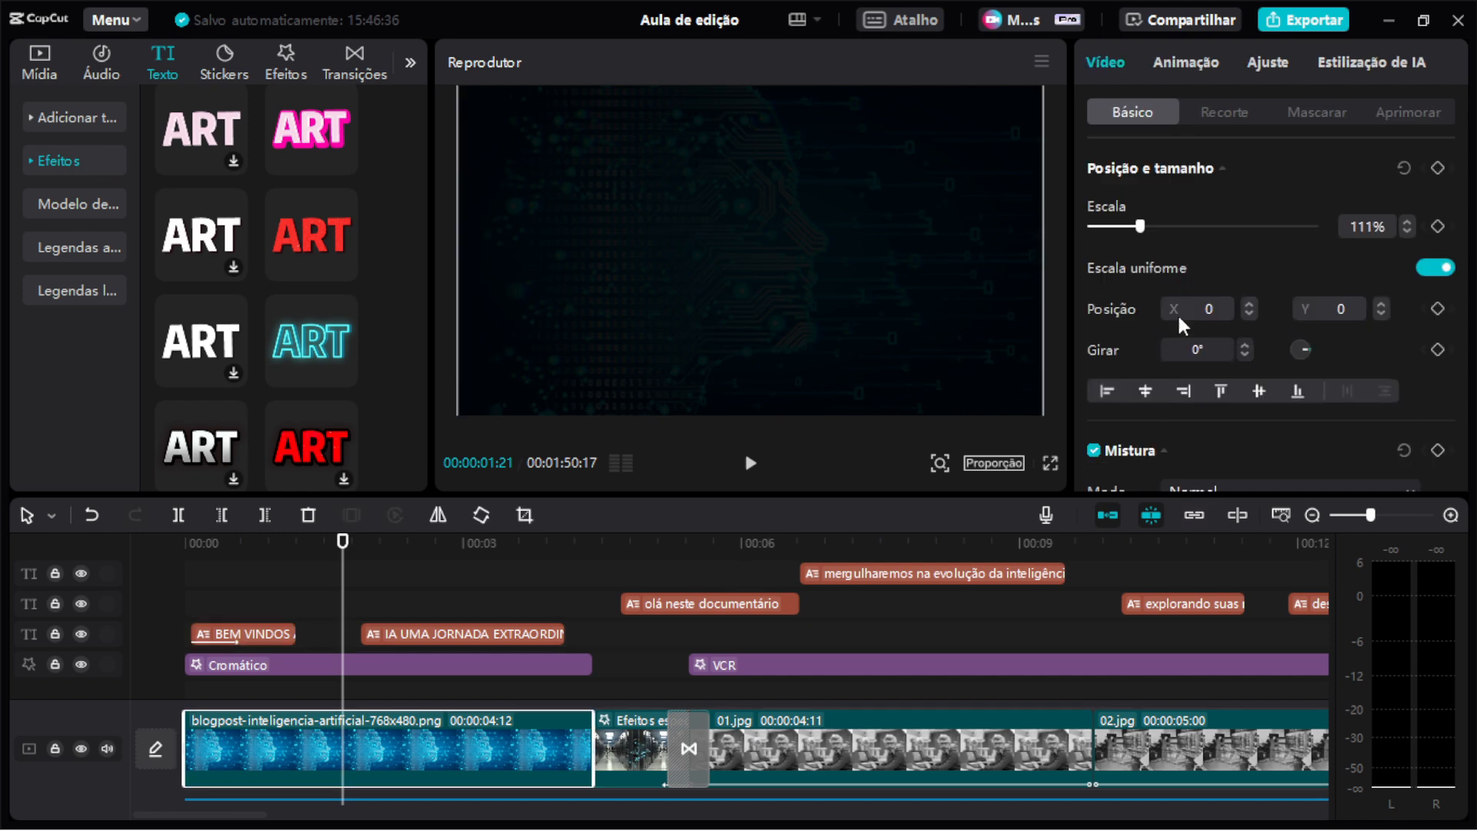
scroll(1207, 276, down, 5)
scroll(1206, 279, down, 1)
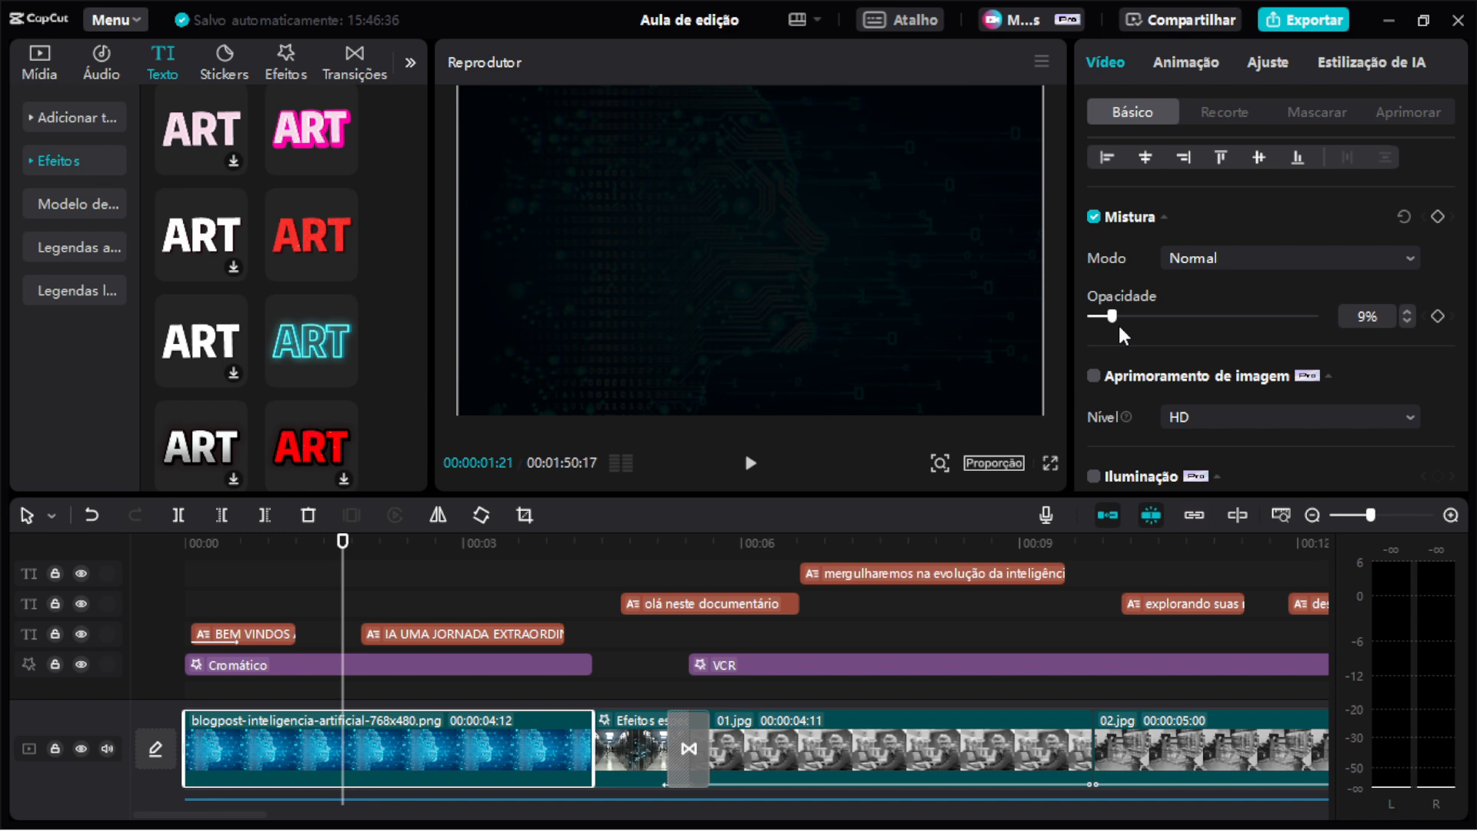
click(251, 545)
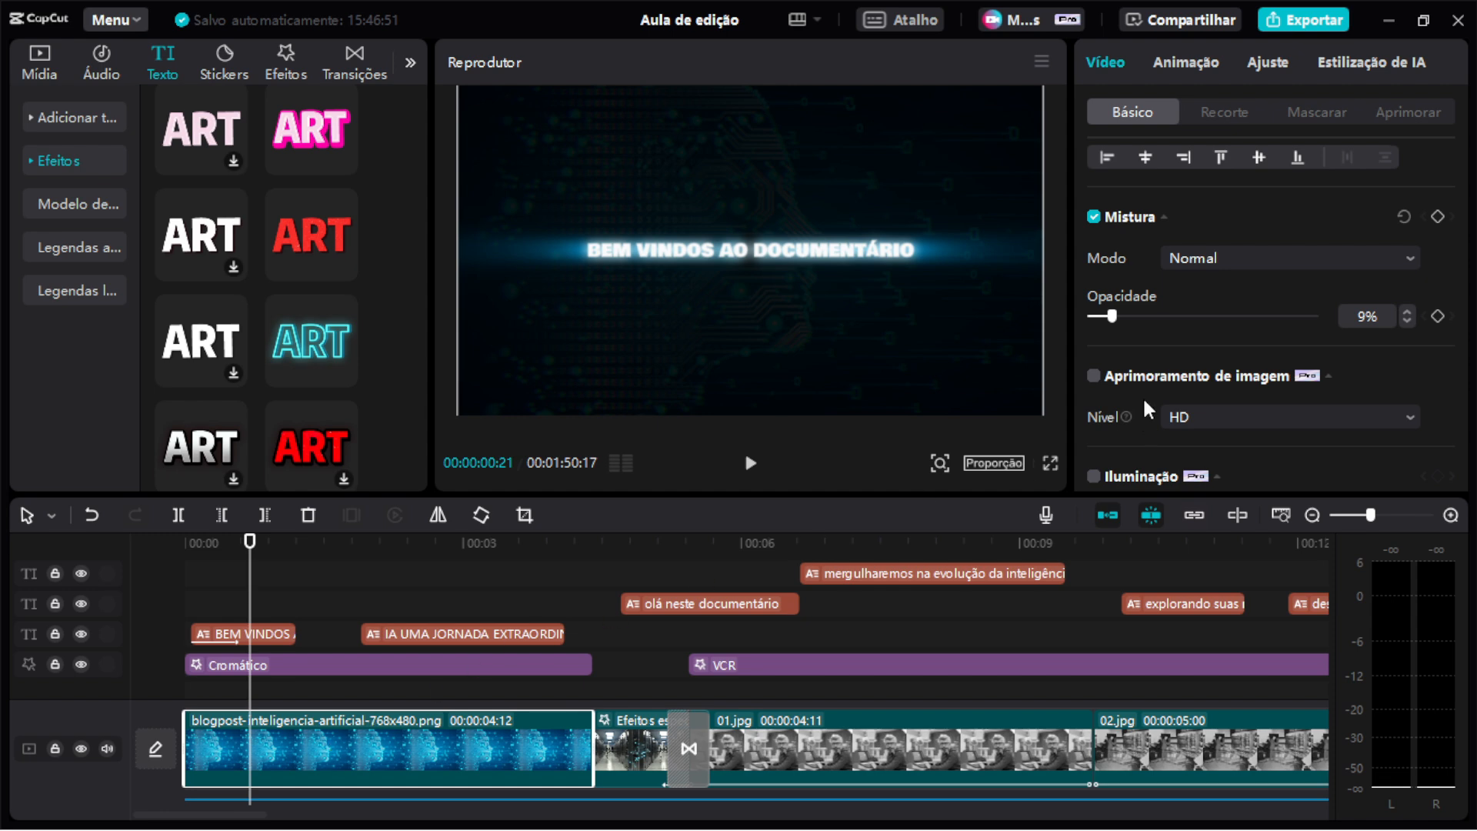
click(1321, 317)
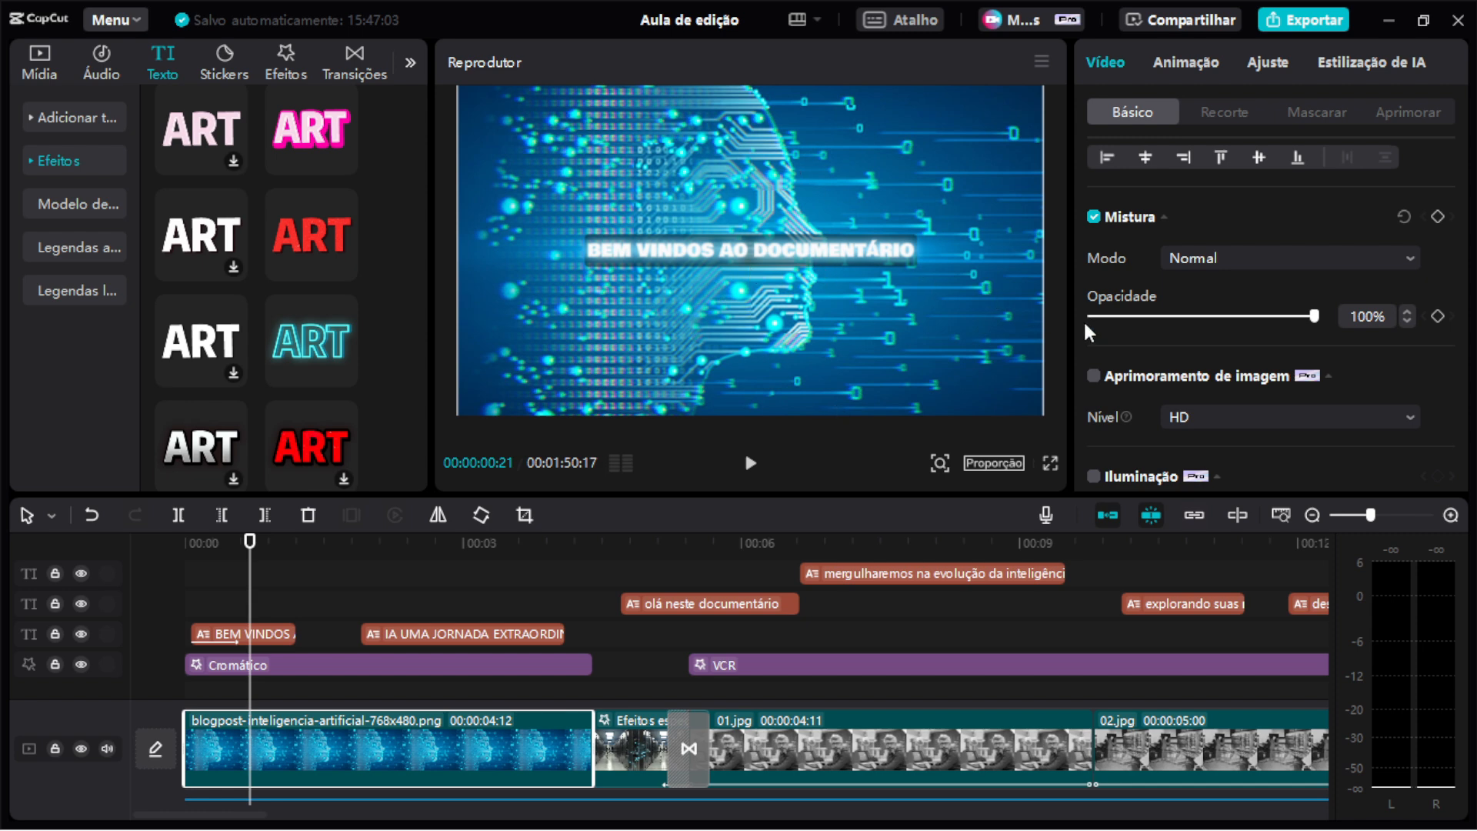
drag(1128, 316, 1110, 320)
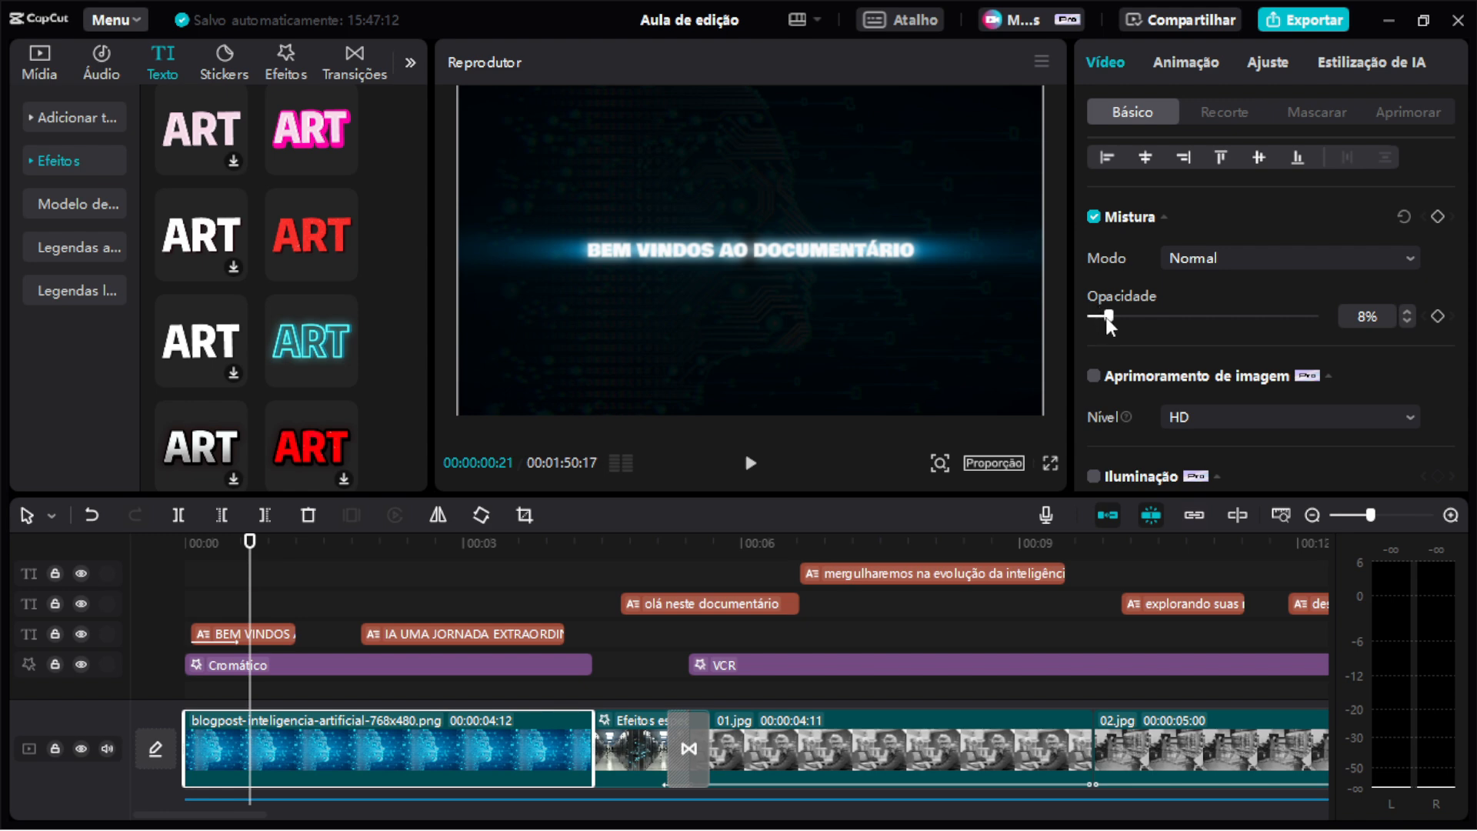
drag(1110, 320, 1112, 319)
Preview the opening sequence in full screen from the start of the timeline.
click(338, 660)
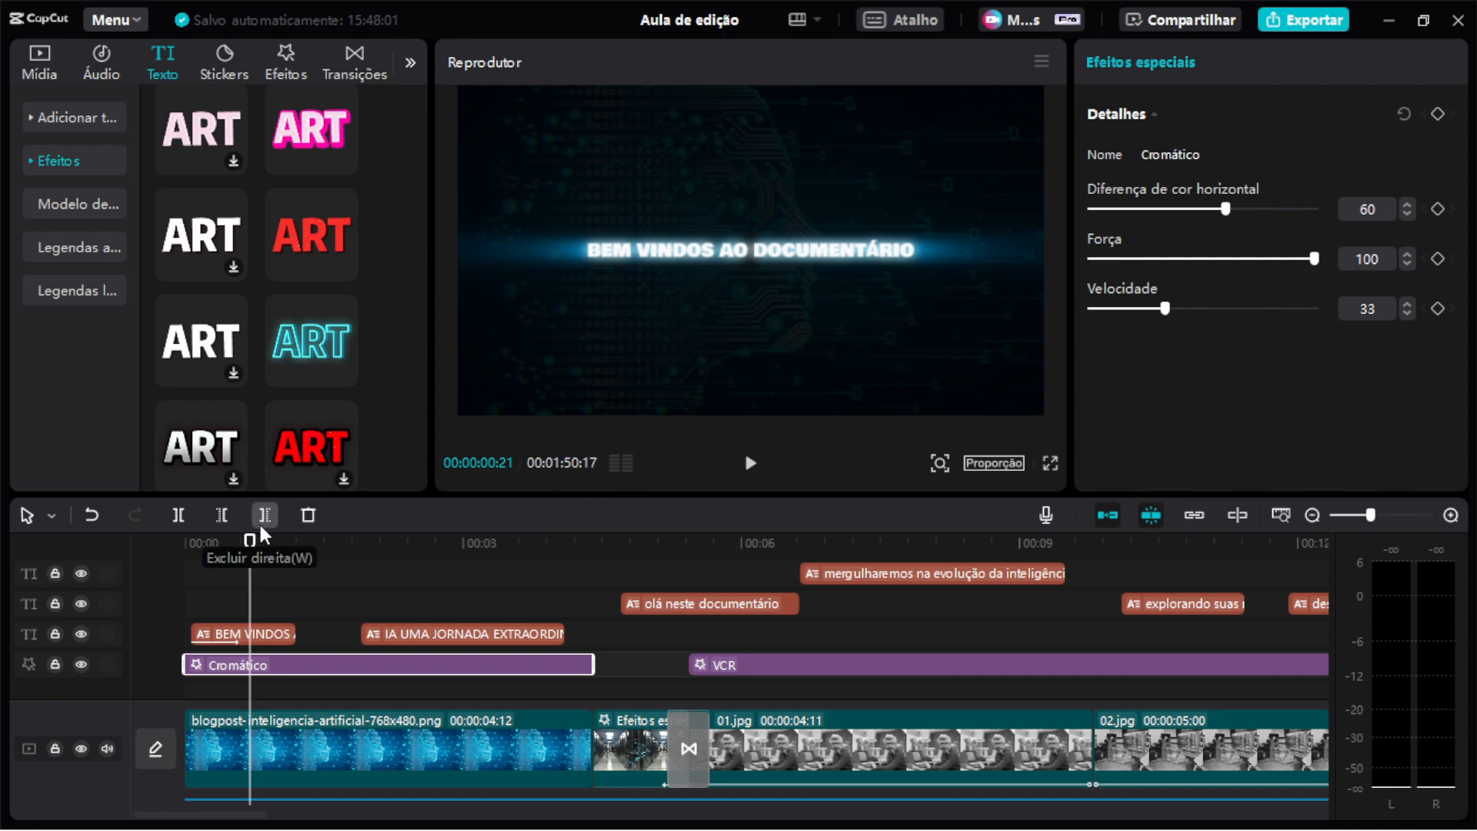
drag(250, 542, 174, 547)
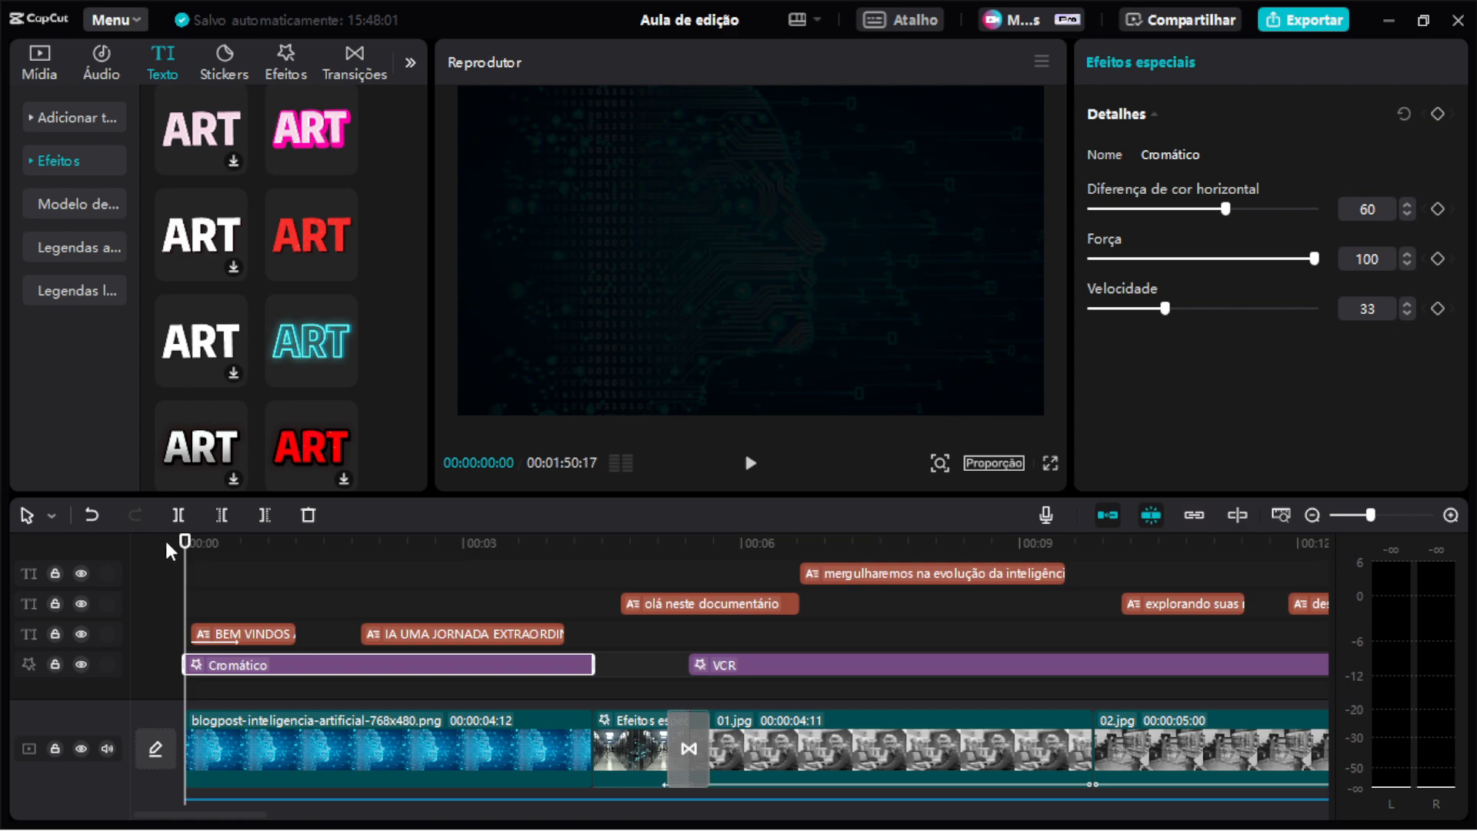
click(1051, 464)
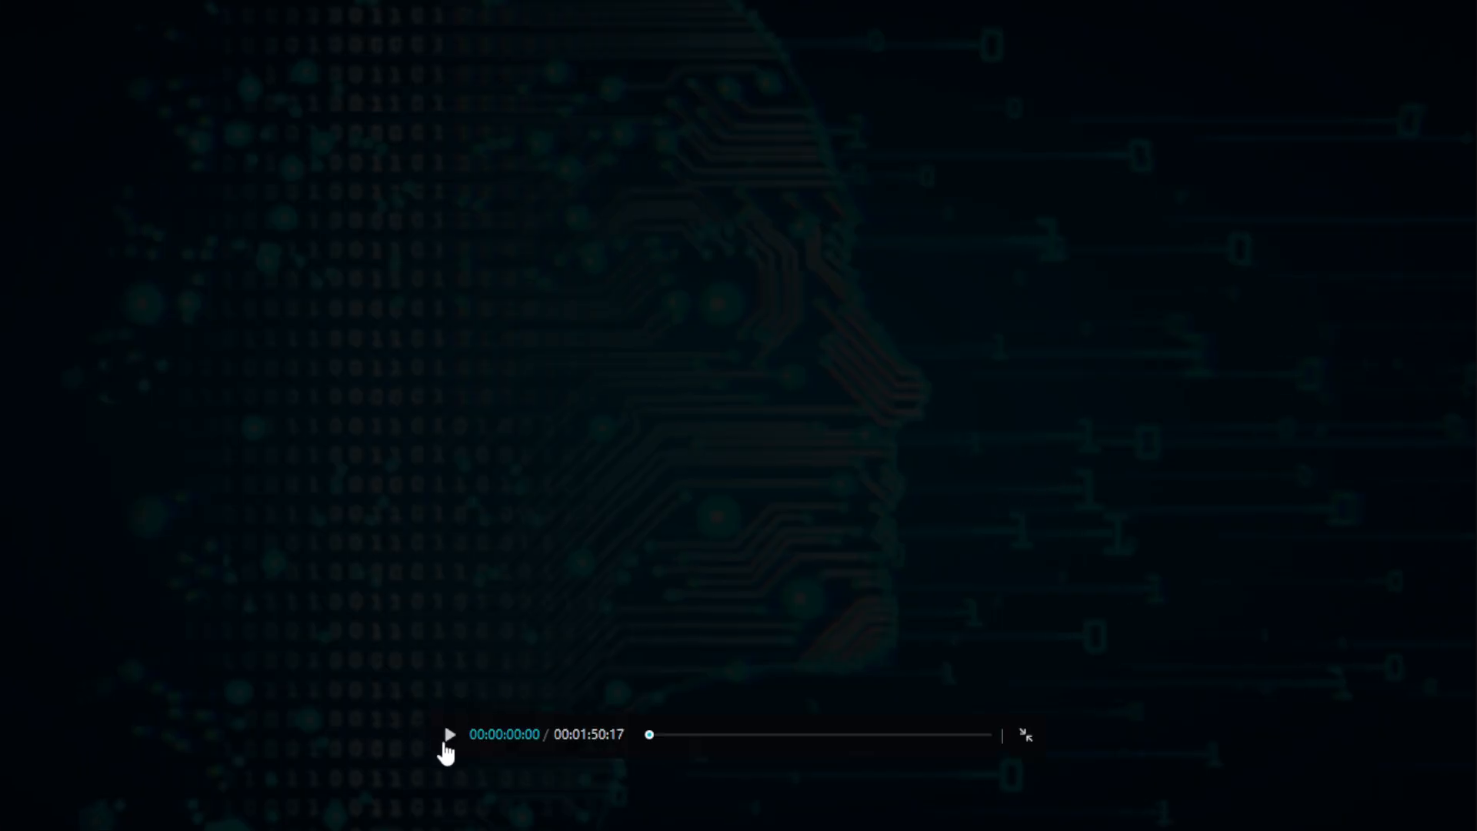
click(449, 735)
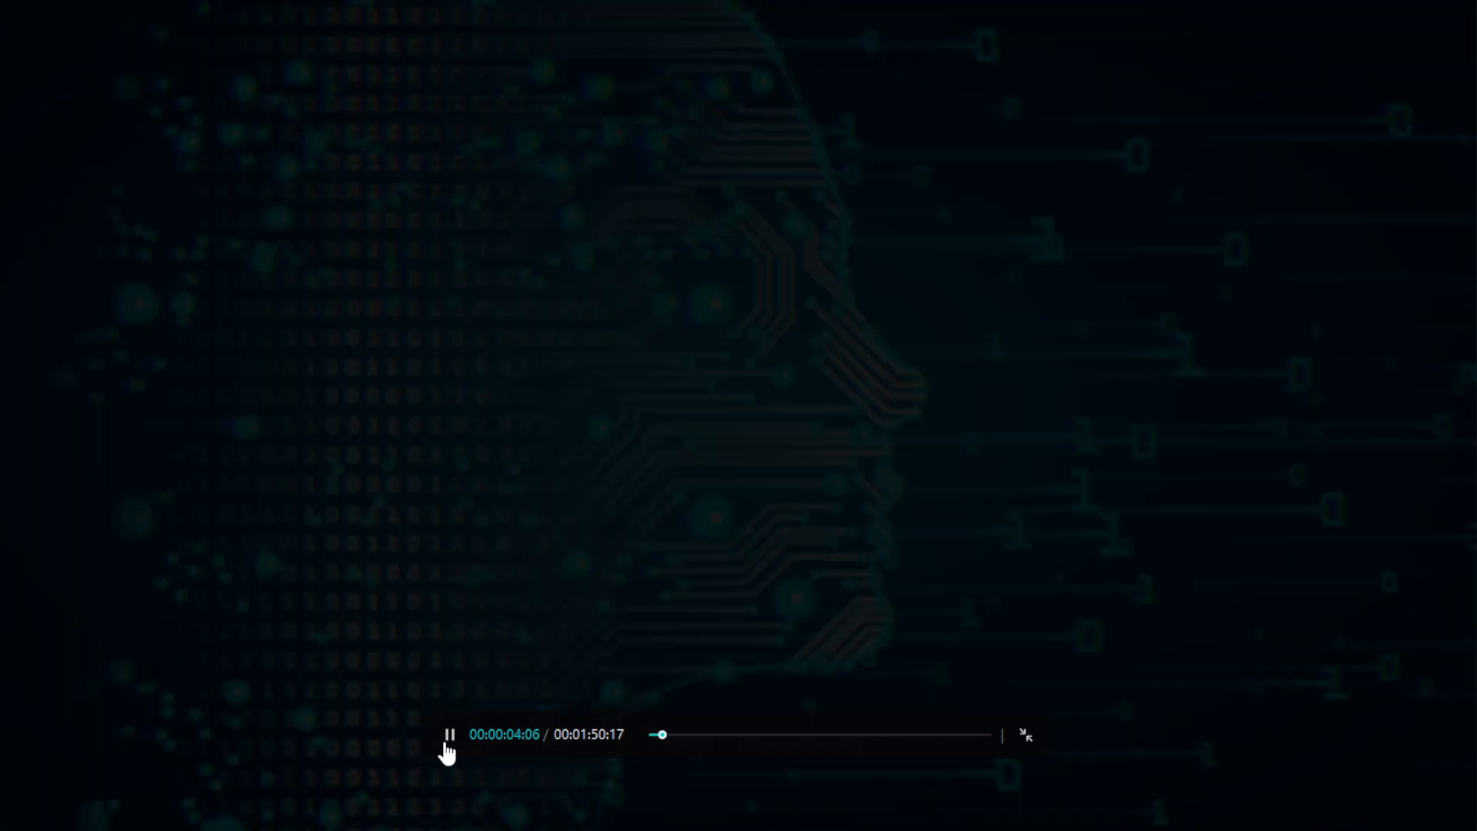
click(447, 745)
key(Escape)
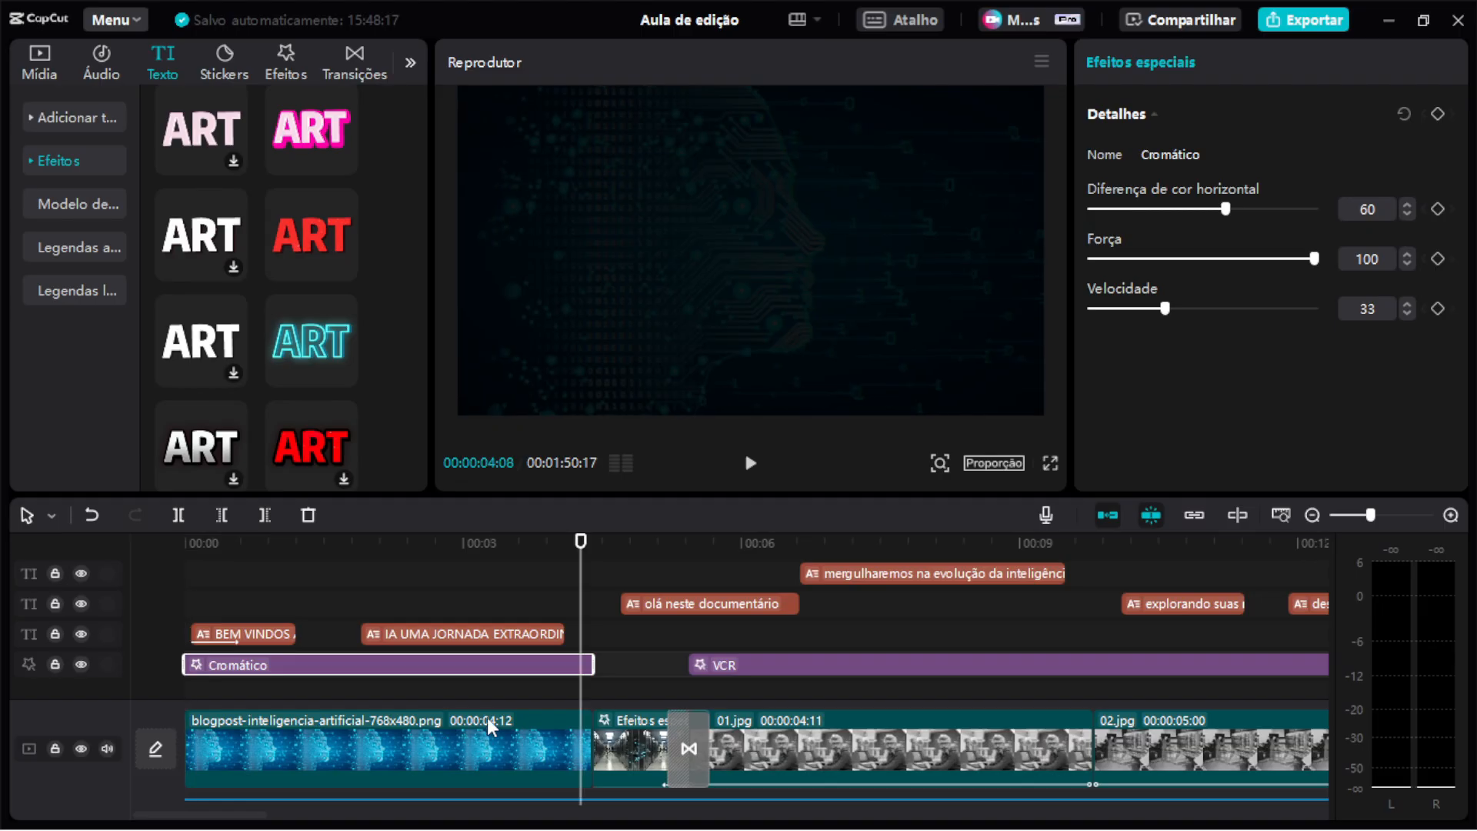
key(Delete)
key(ctrl+z)
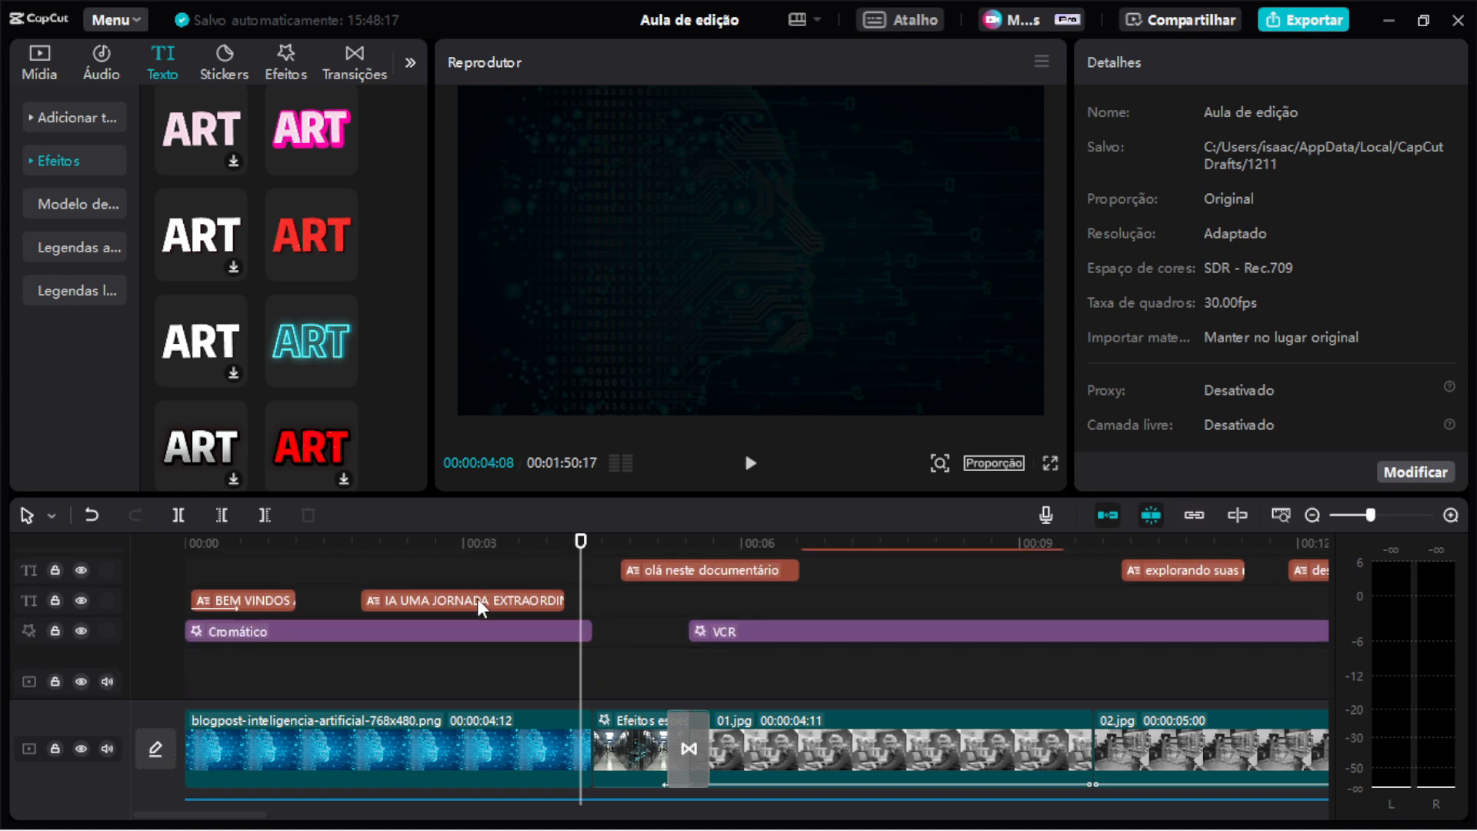
key(ctrl+z)
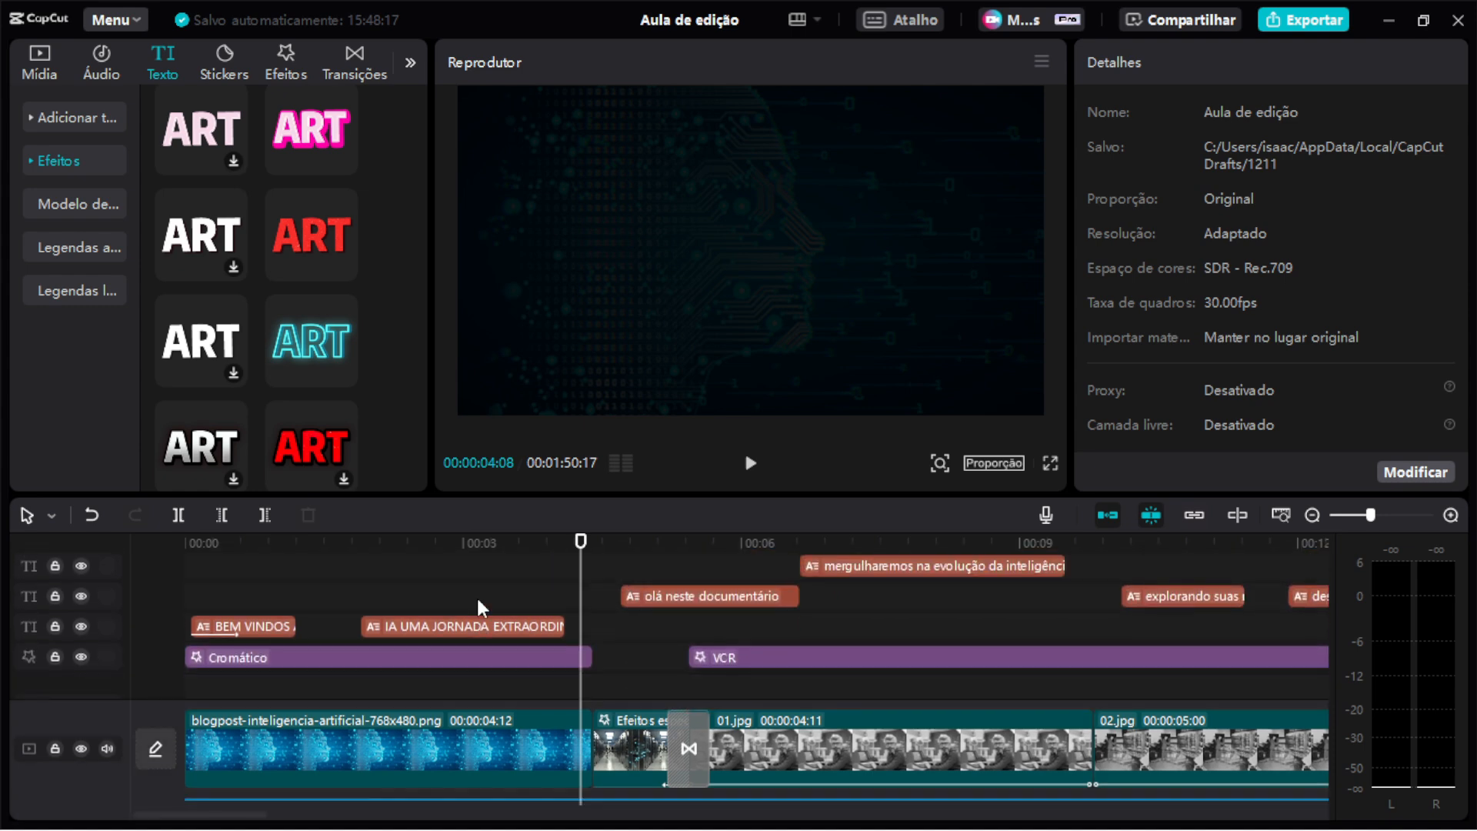
Browse the video effects library in the Luz and Favoritos categories.
click(290, 67)
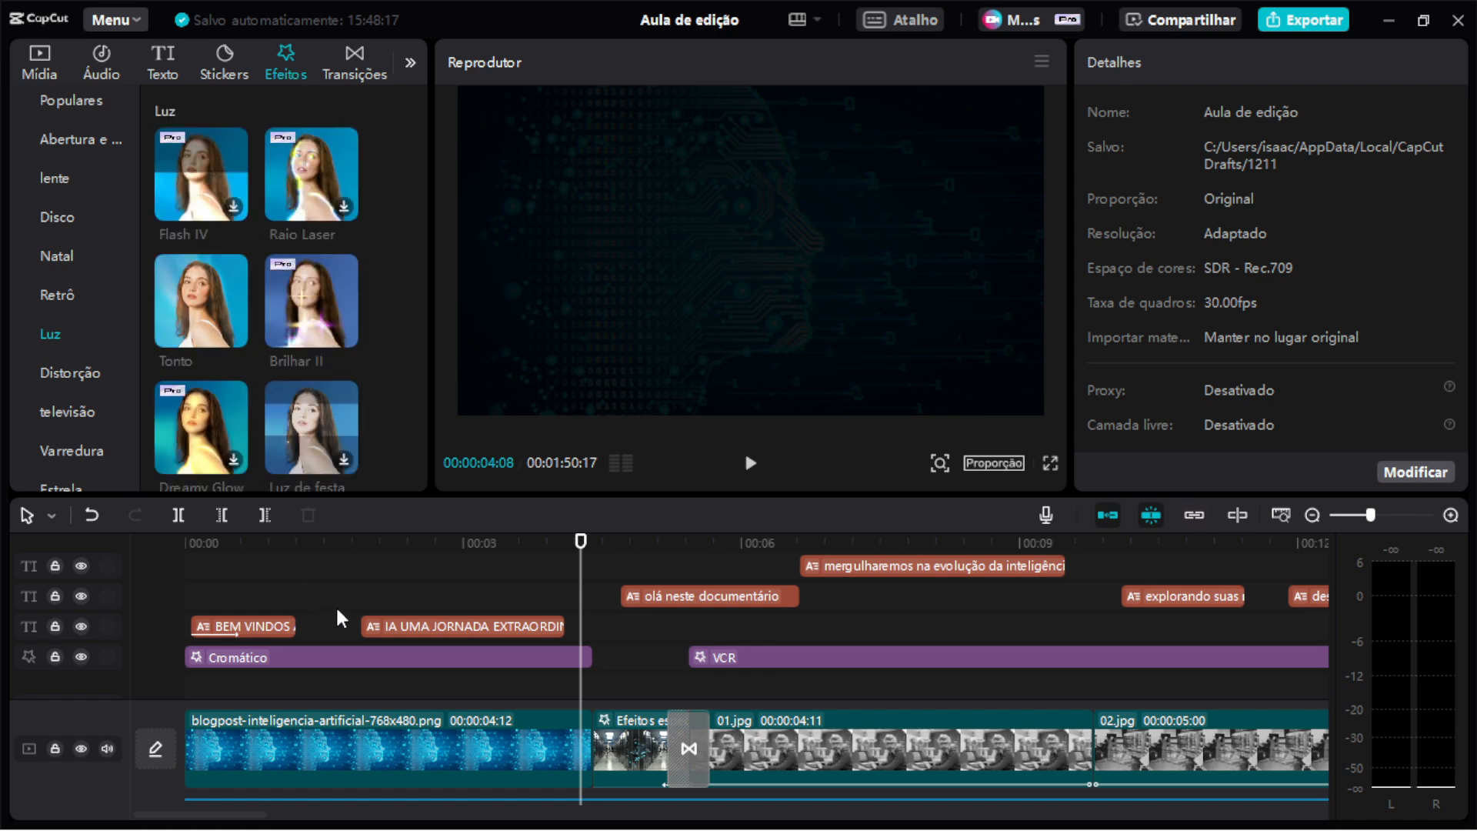
click(417, 660)
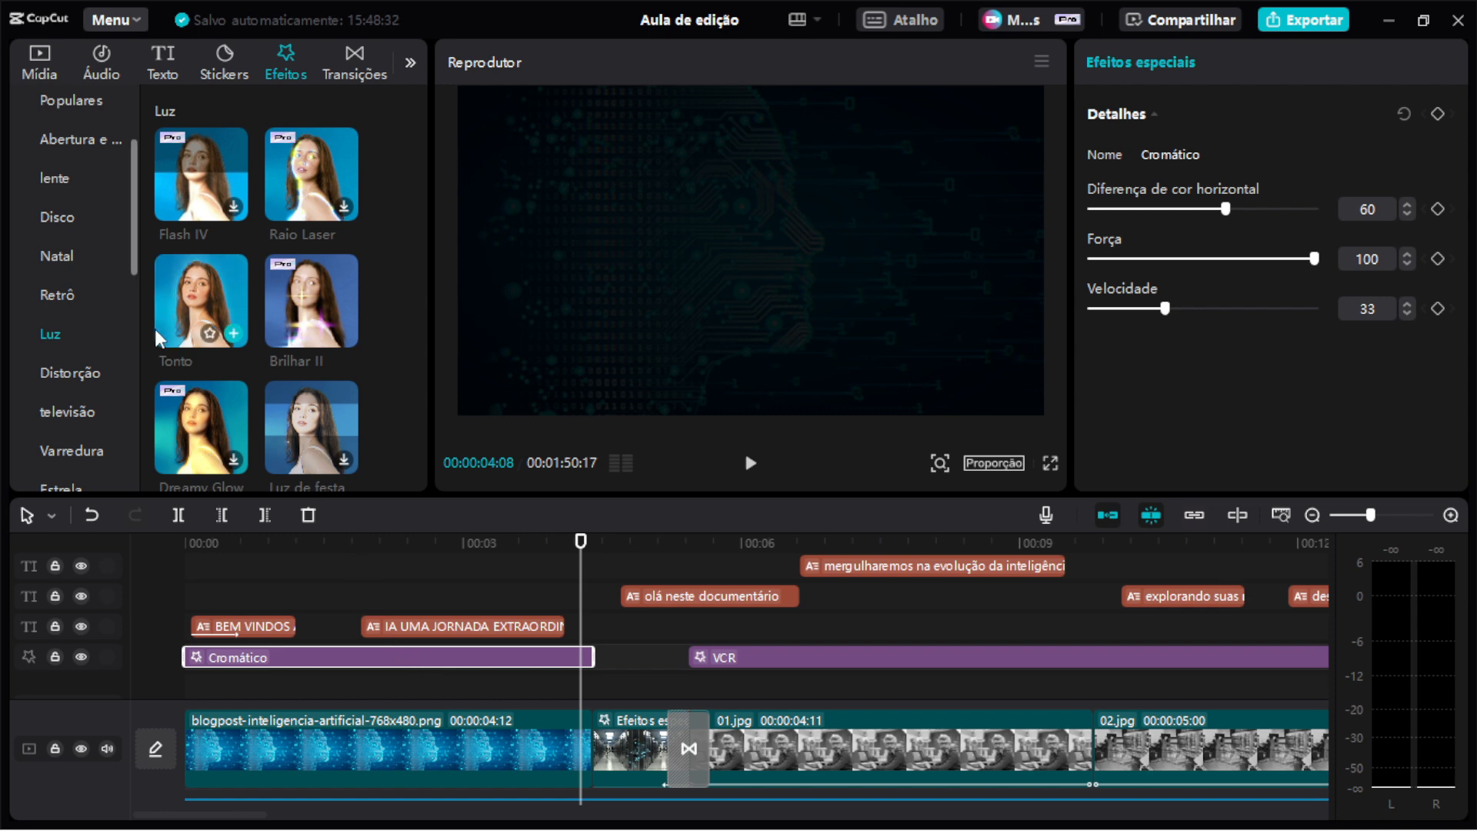
scroll(161, 331, down, 5)
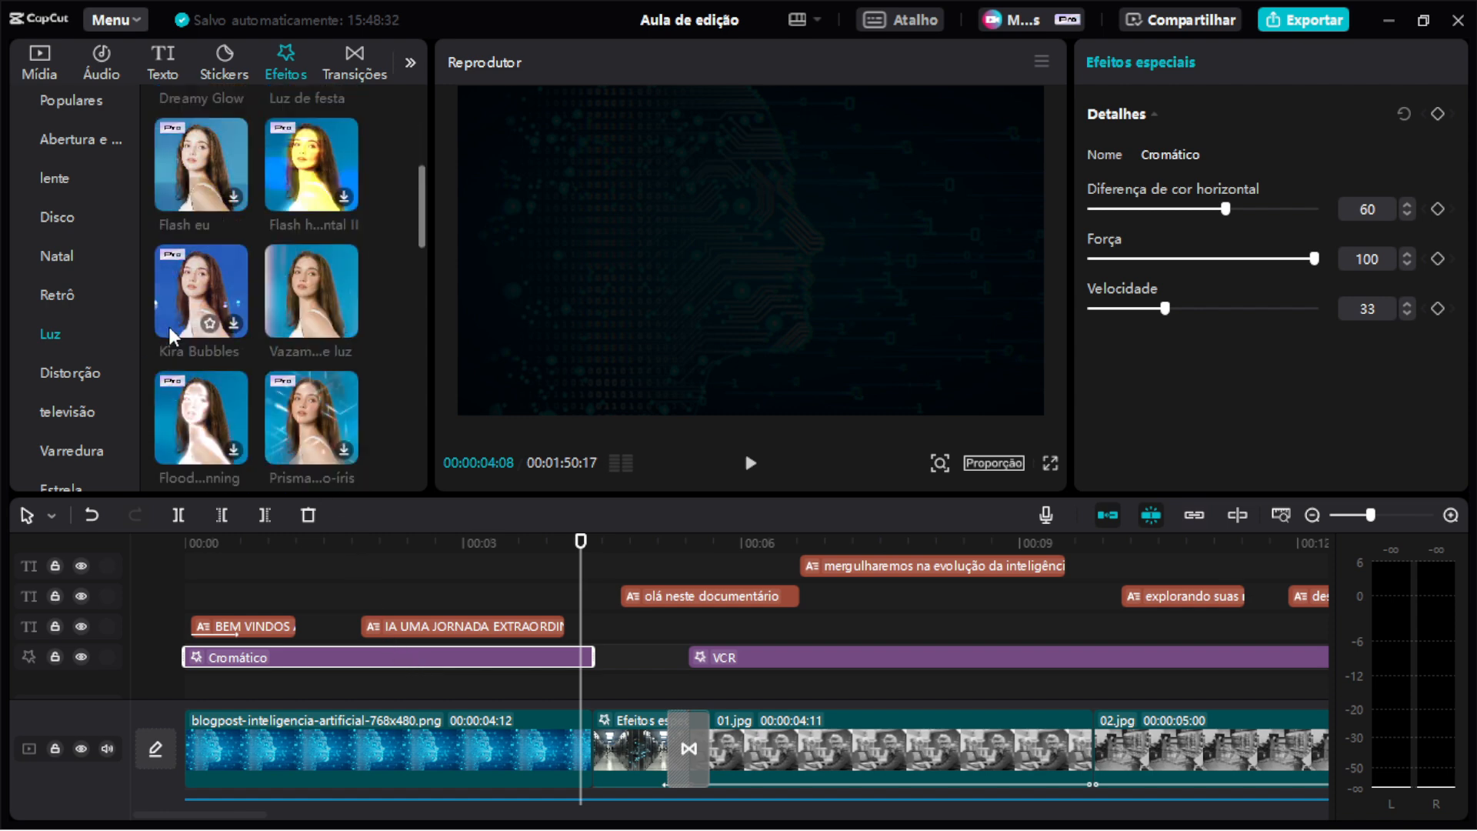
scroll(170, 326, down, 5)
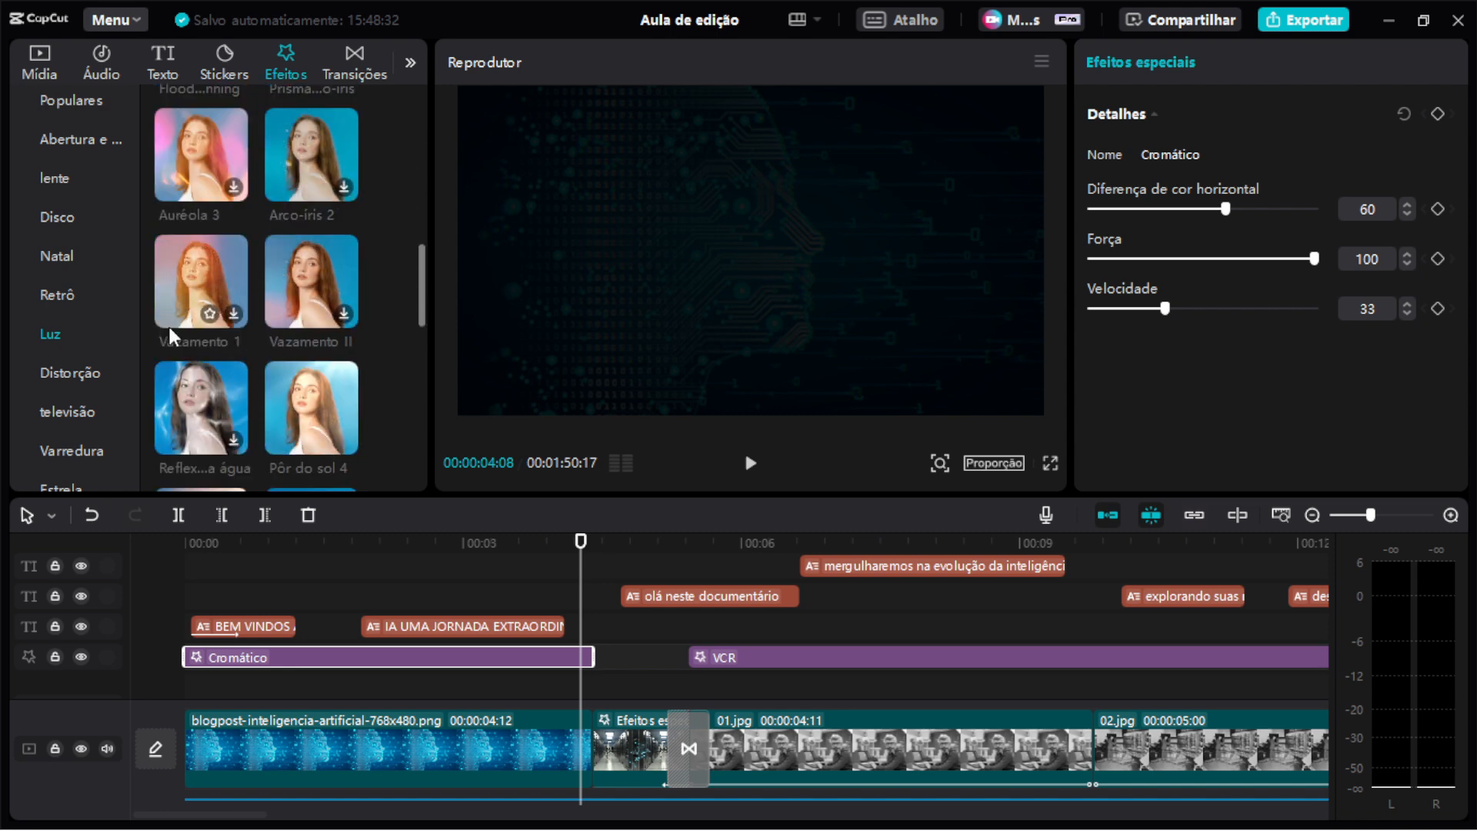
scroll(251, 285, down, 3)
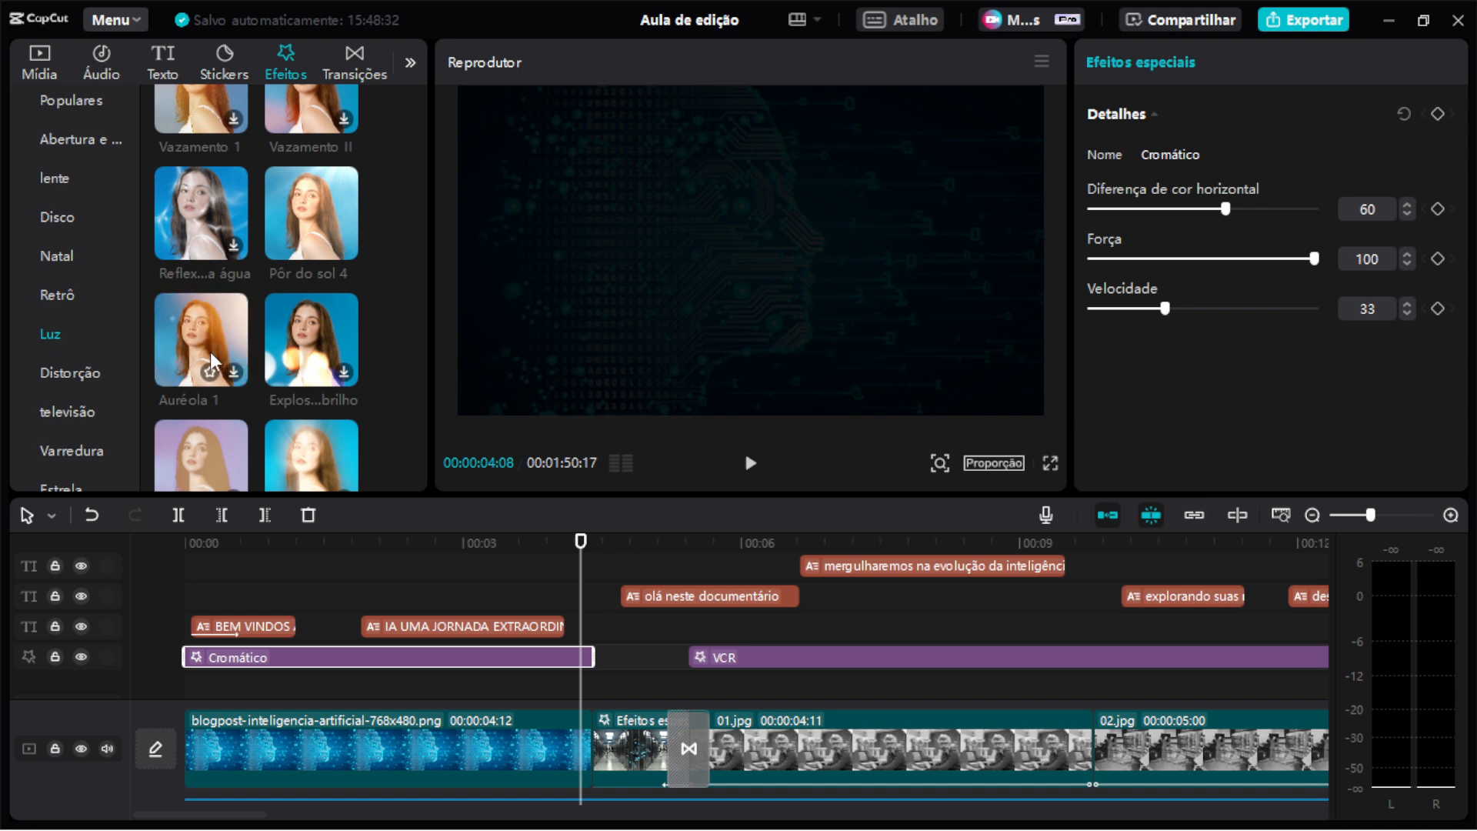
scroll(72, 345, up, 2)
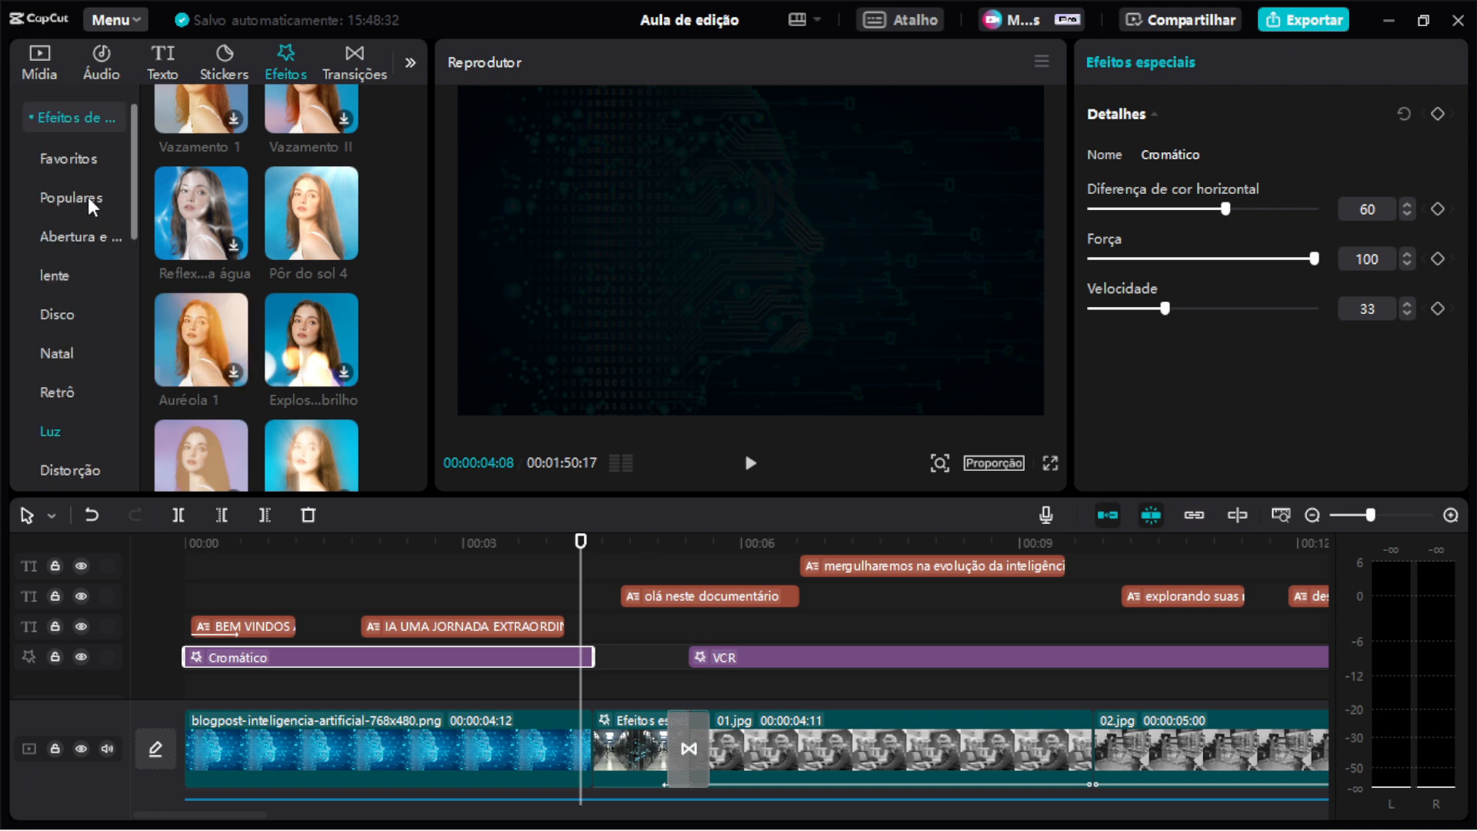
click(84, 161)
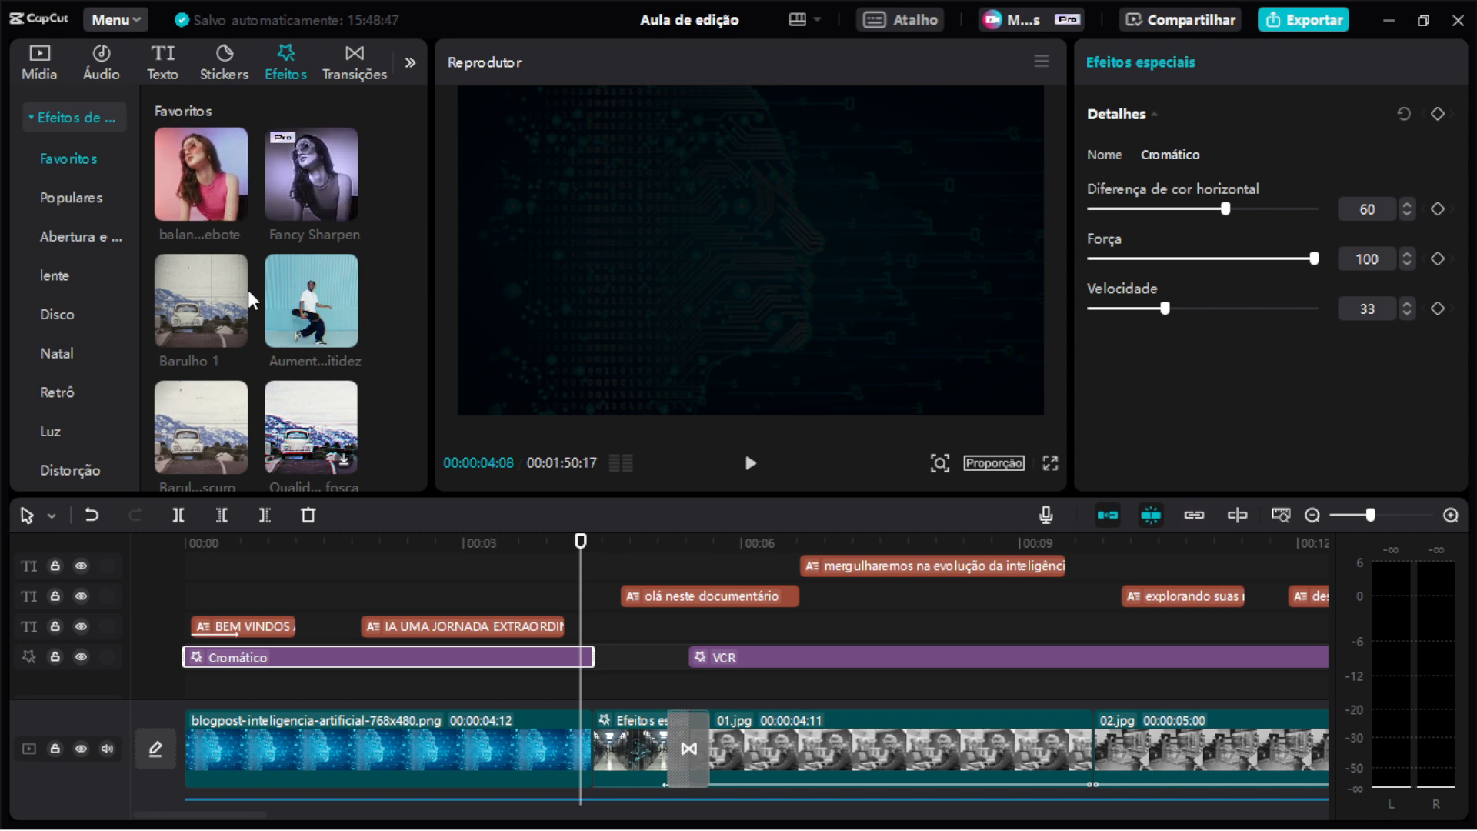
scroll(249, 300, down, 2)
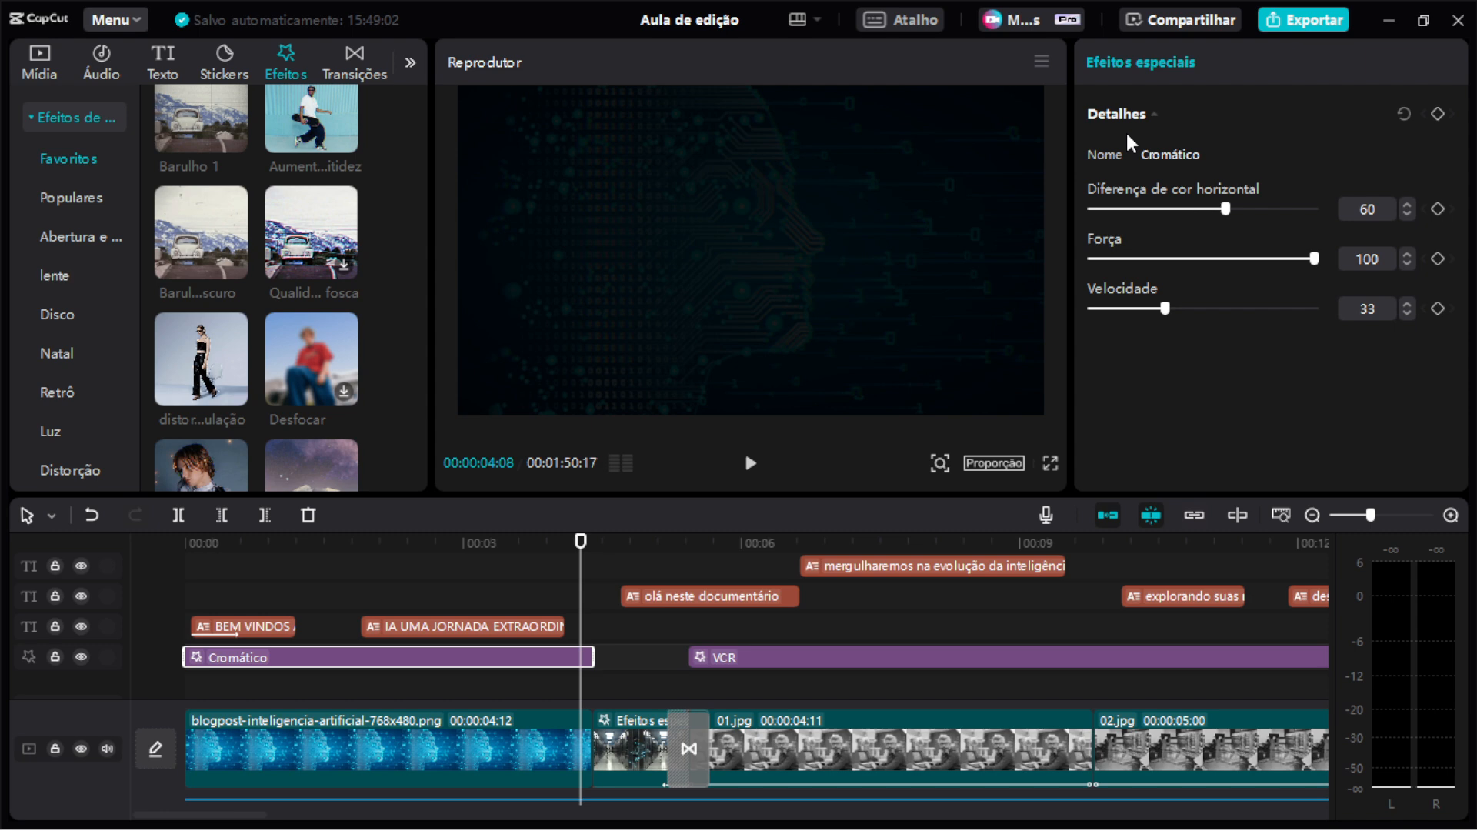
Browse the lente and Varredura effect categories.
drag(399, 540, 318, 543)
mouse_move(246, 262)
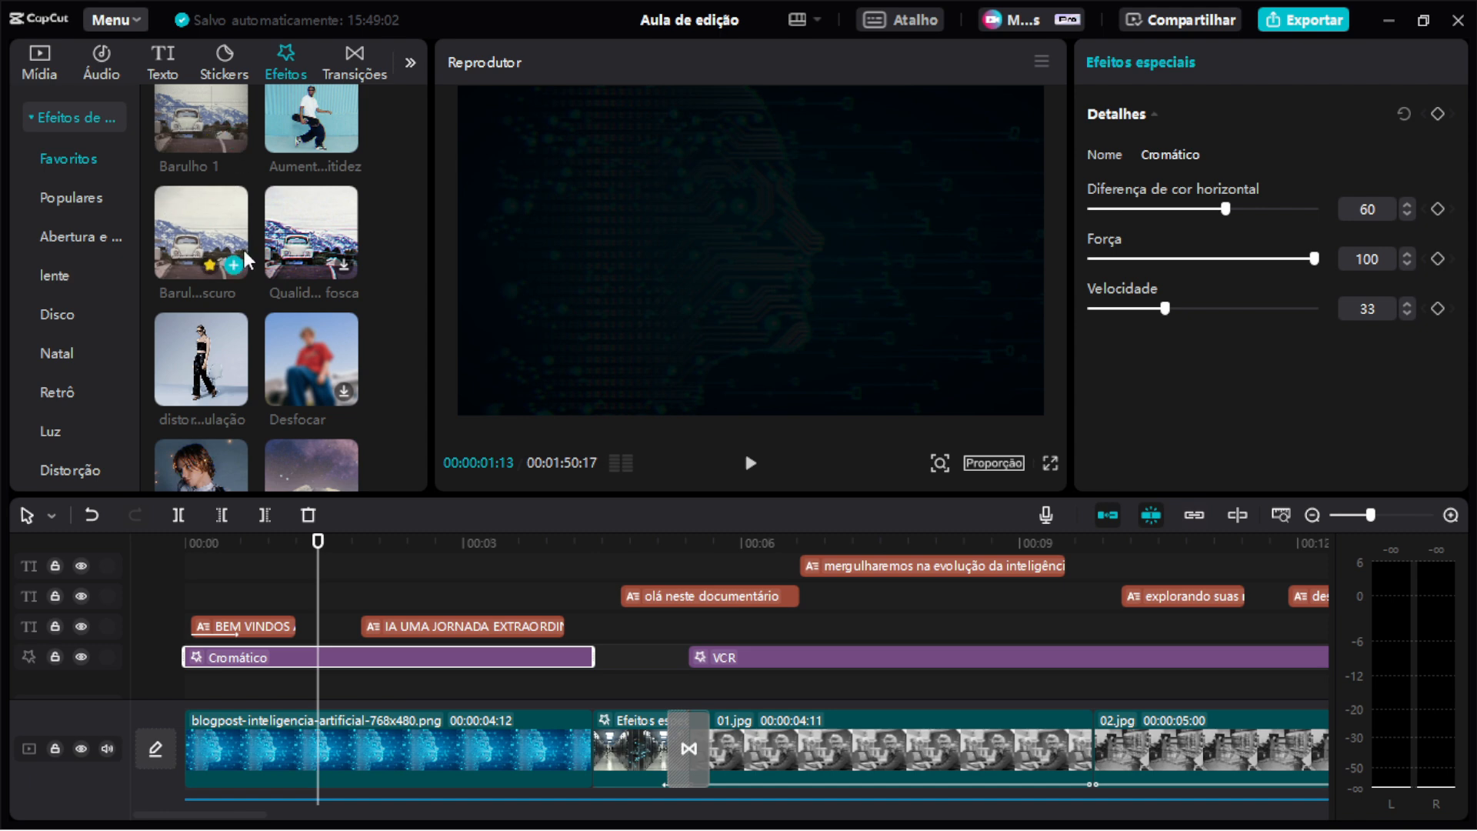
click(67, 313)
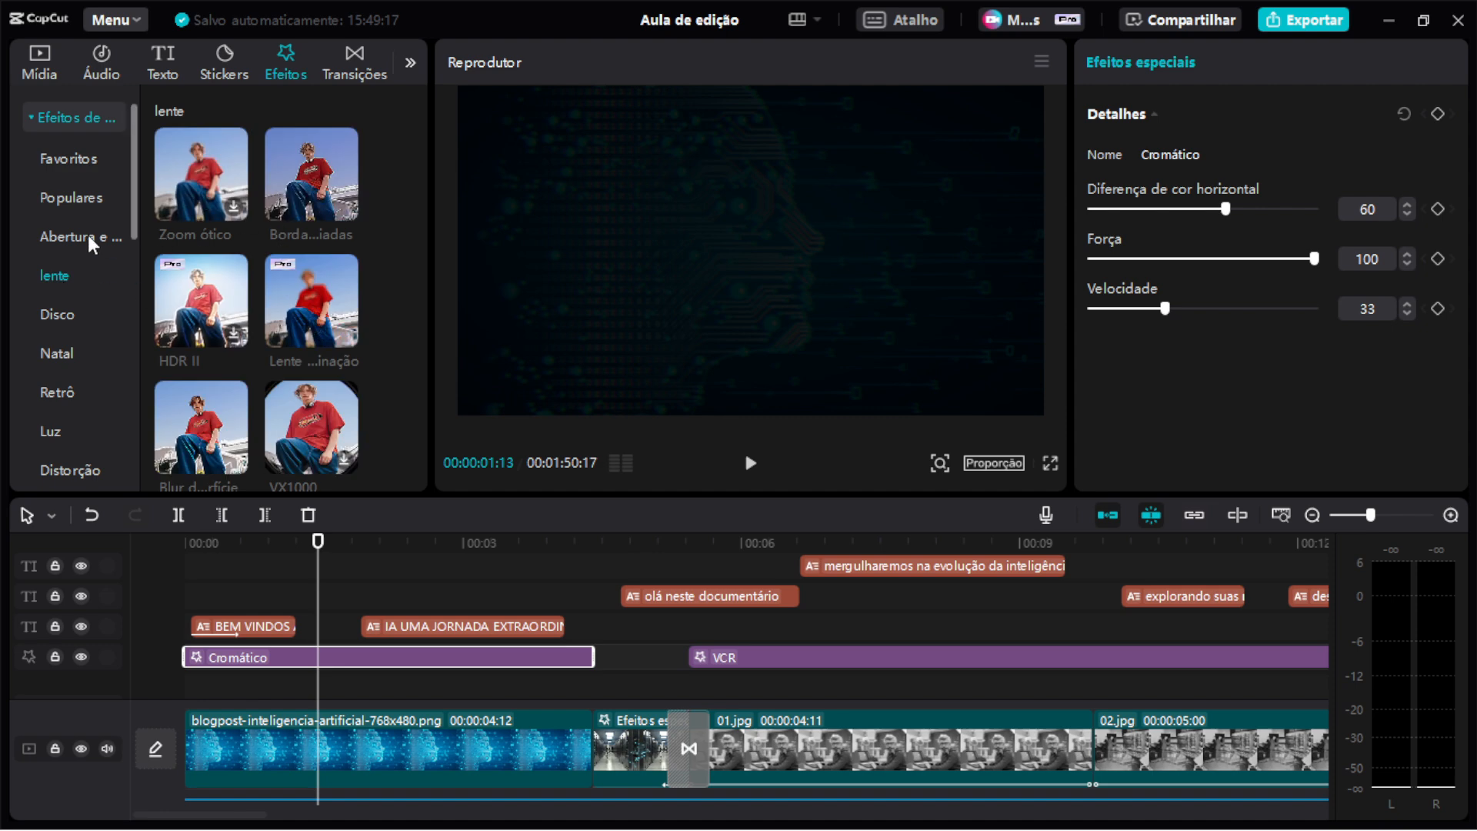
scroll(93, 270, down, 2)
scroll(95, 277, down, 2)
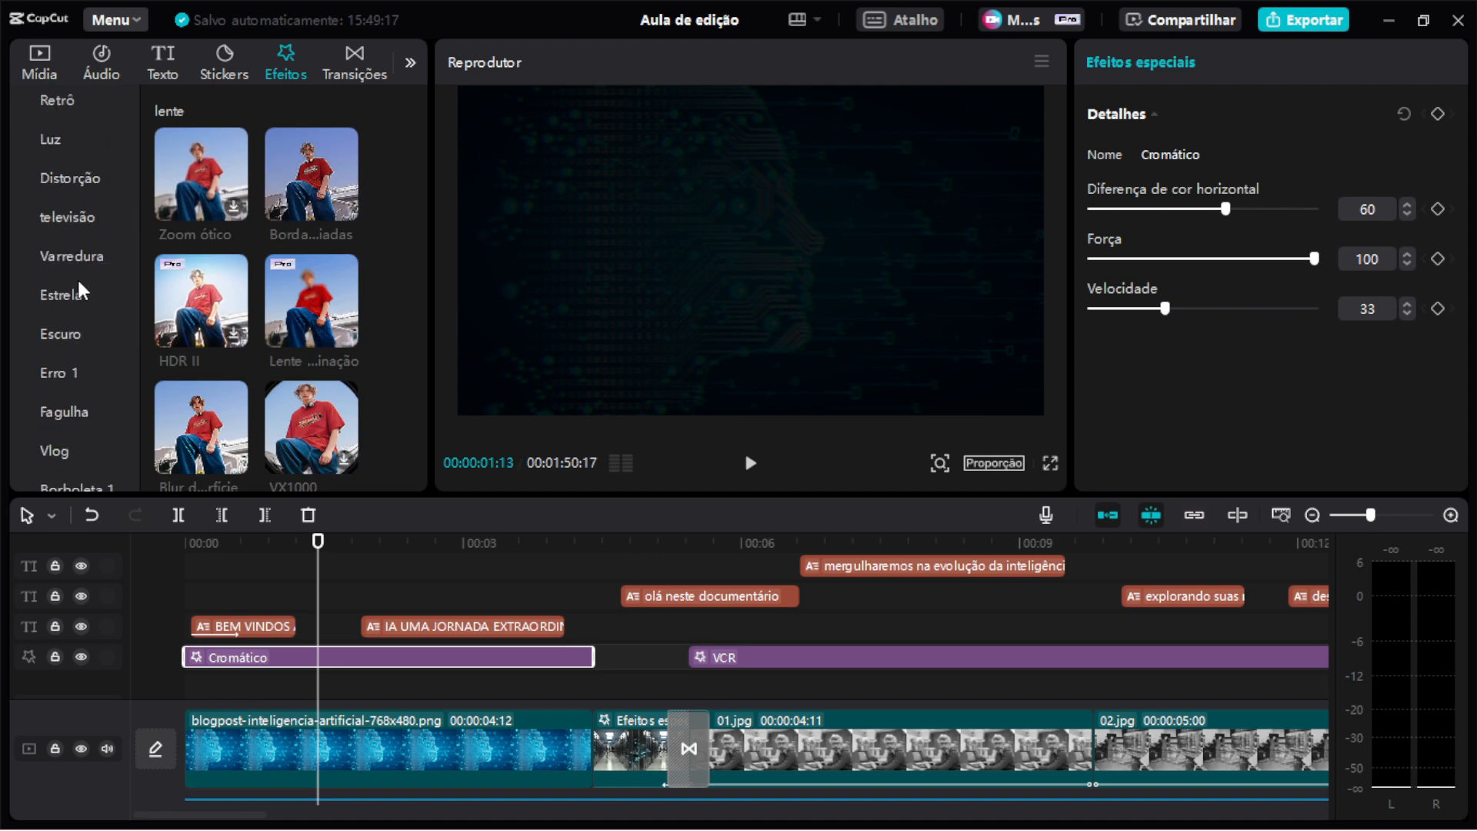
click(85, 252)
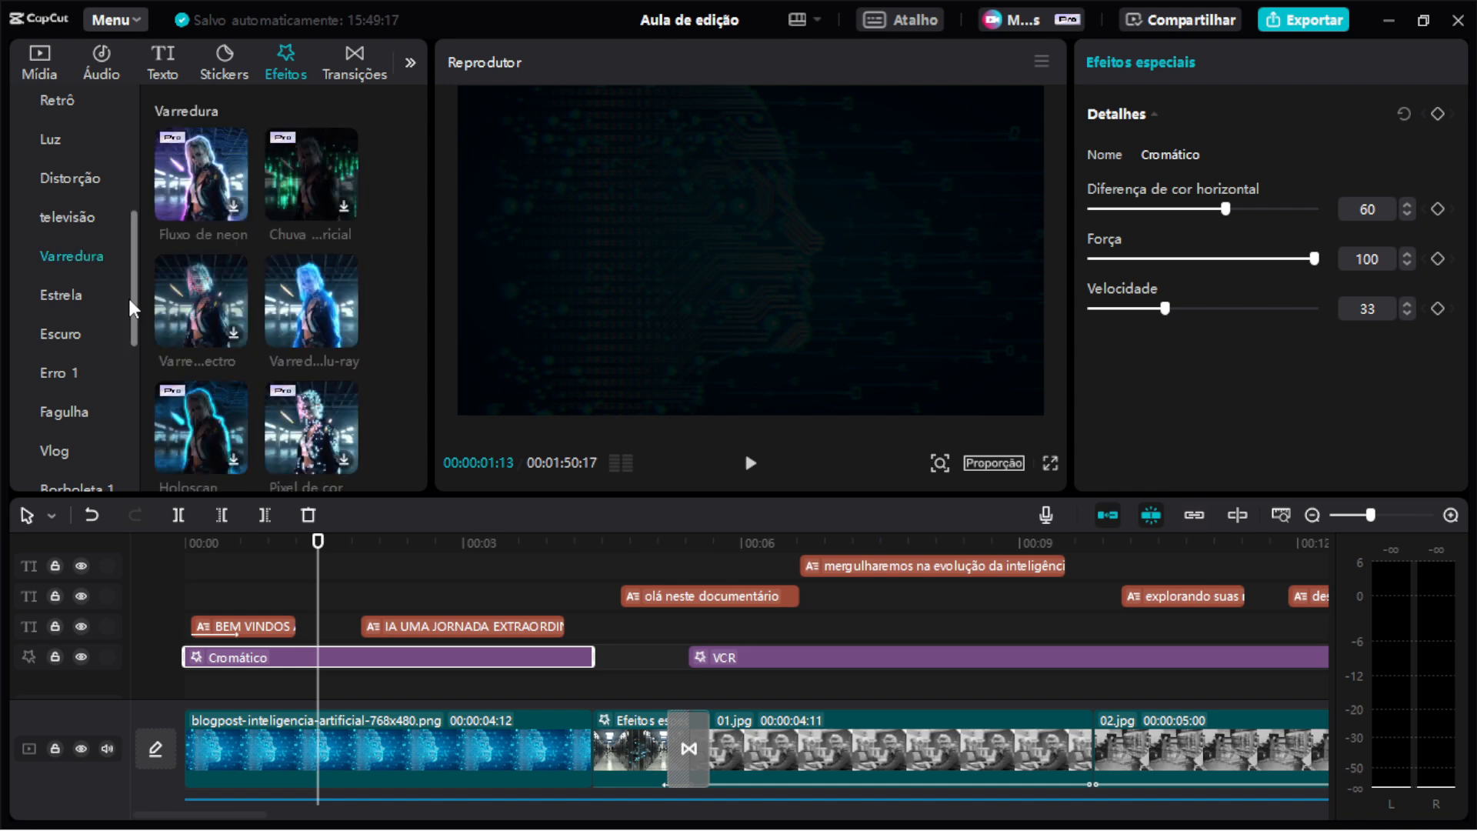
mouse_move(296, 327)
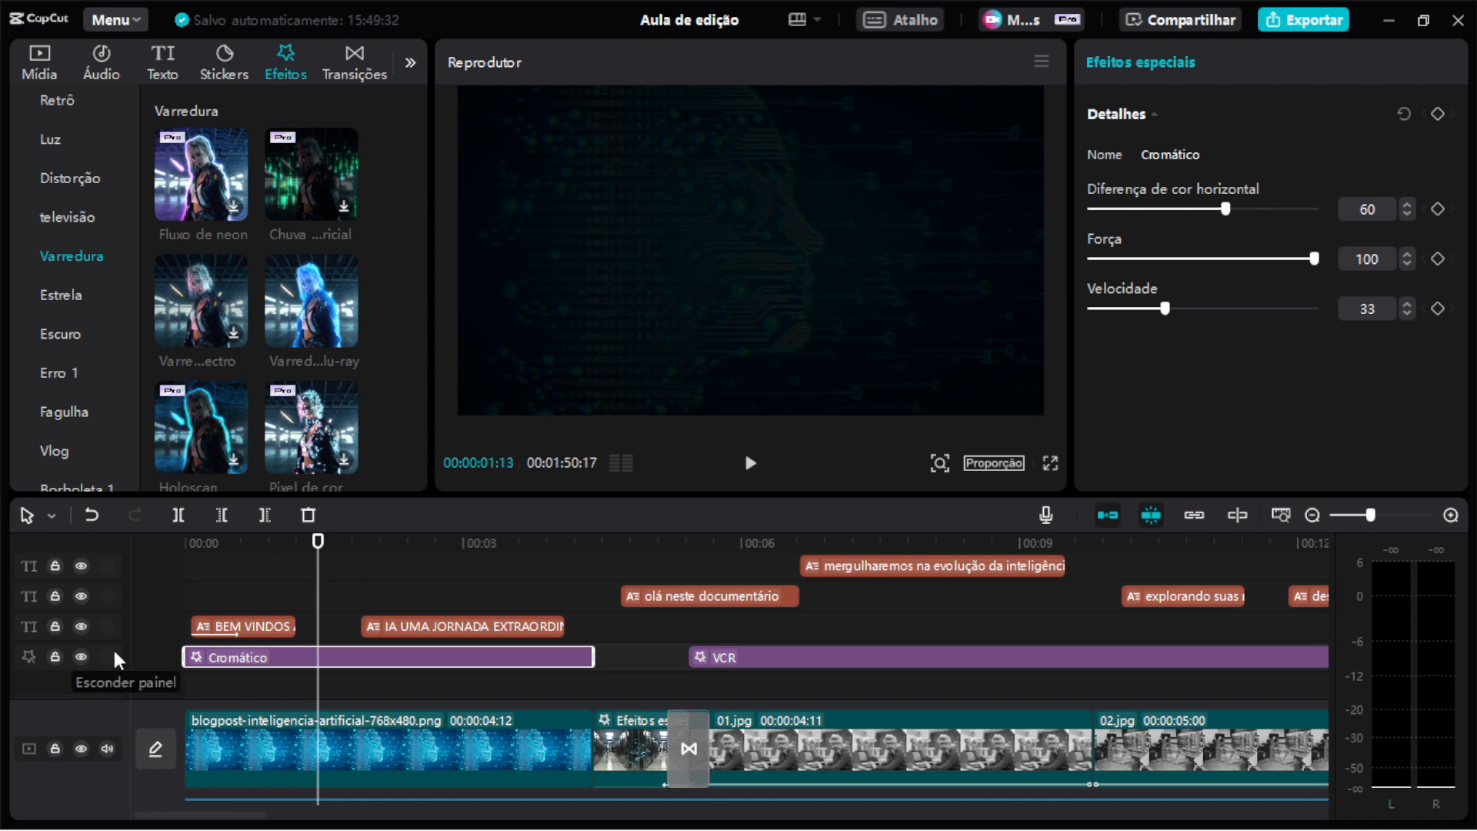
Hide the effects track holding the Cromático and VCR effects.
click(80, 657)
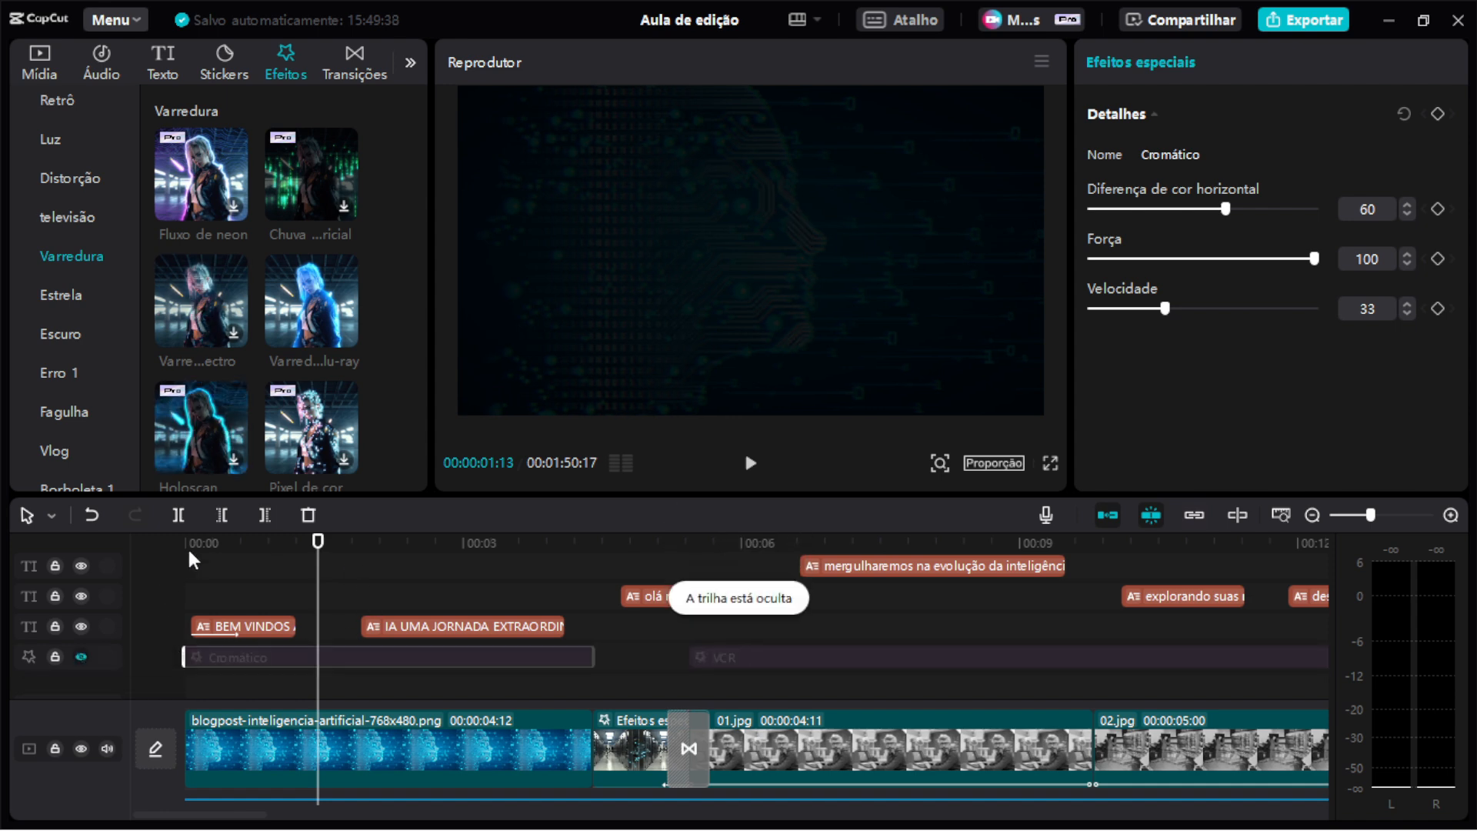
Preview Varredura effects on the opening title from the start of the timeline.
click(223, 543)
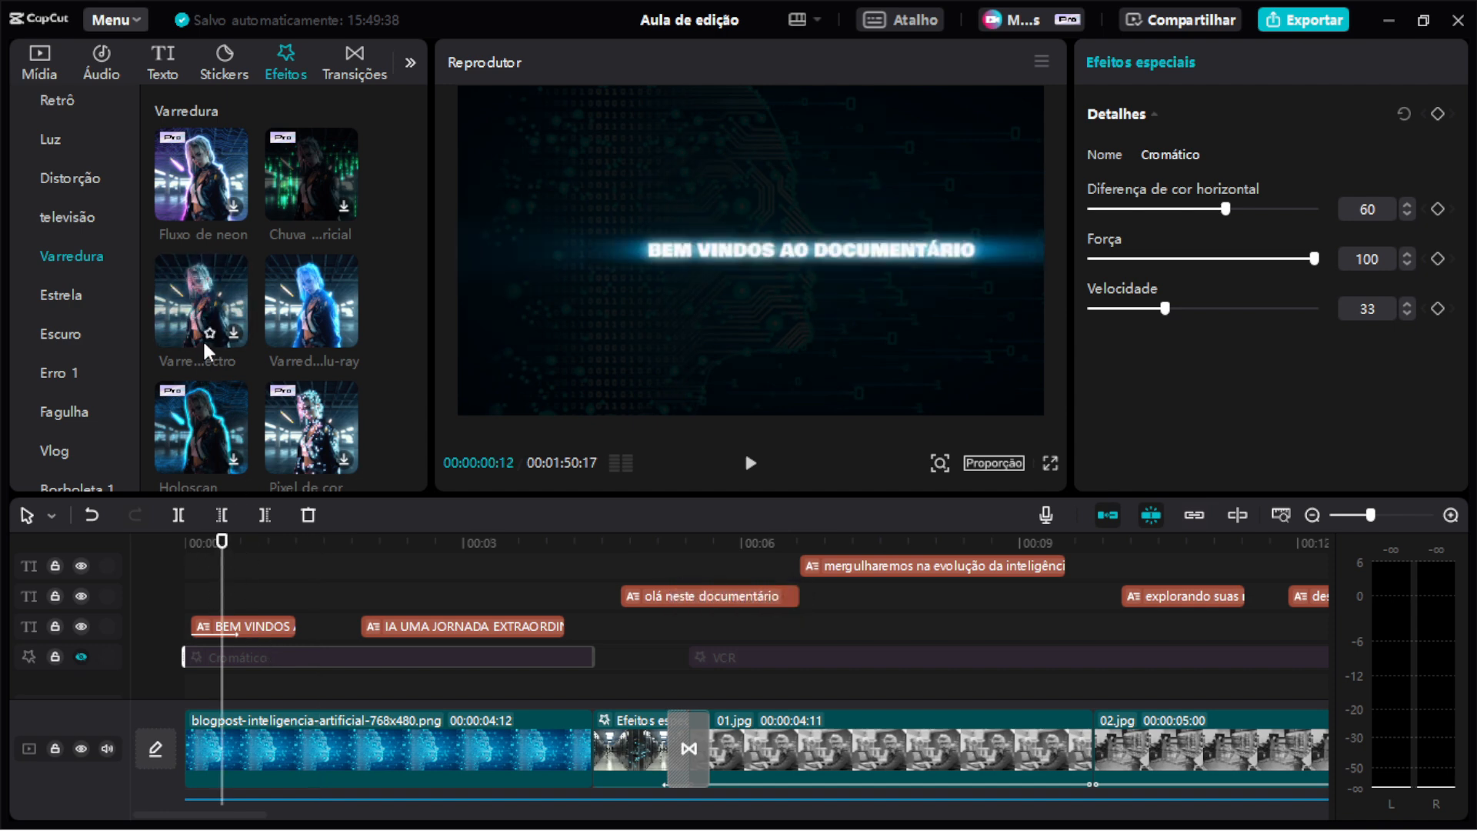
click(200, 311)
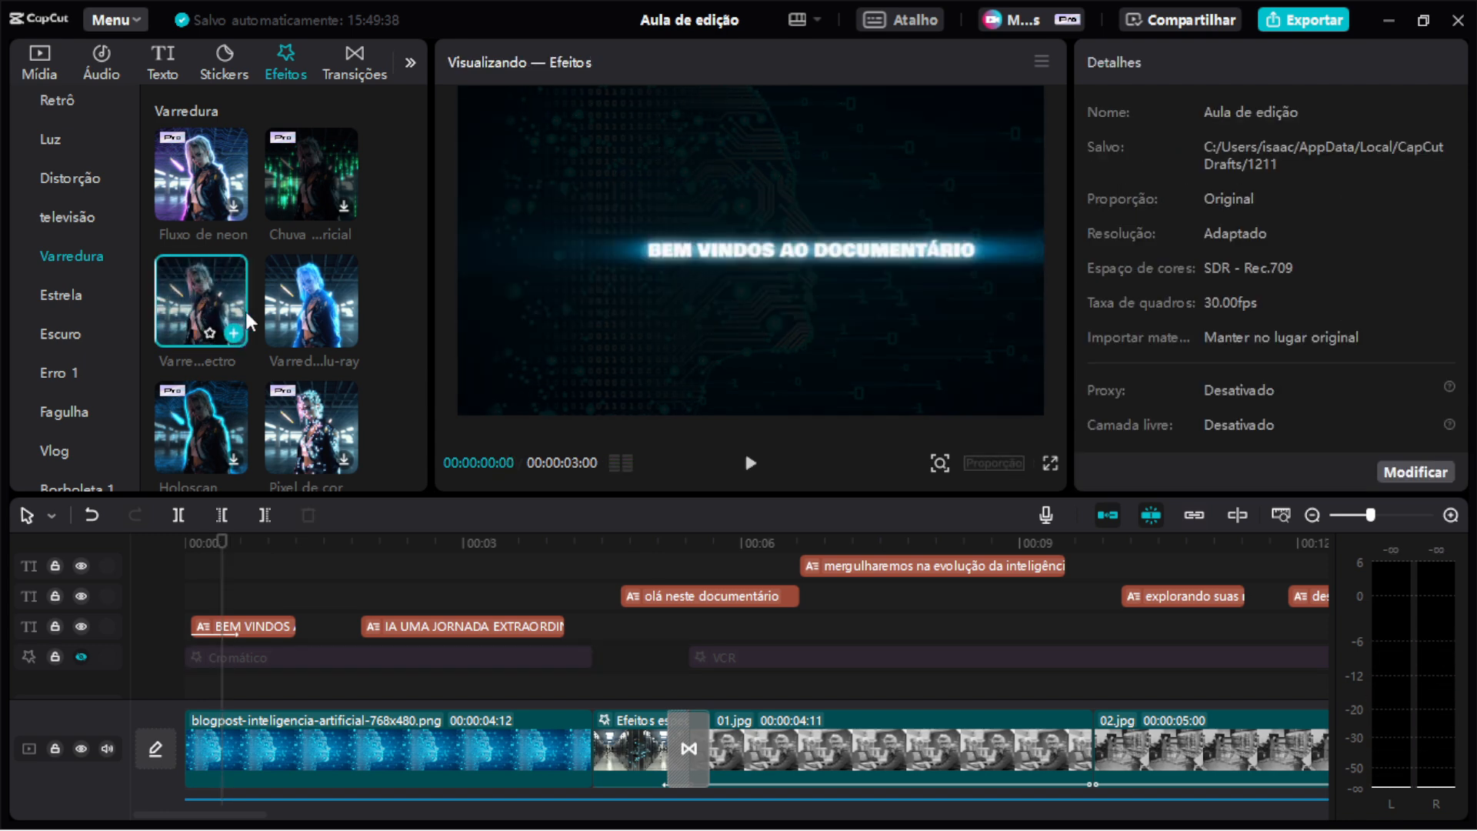
scroll(300, 311, down, 2)
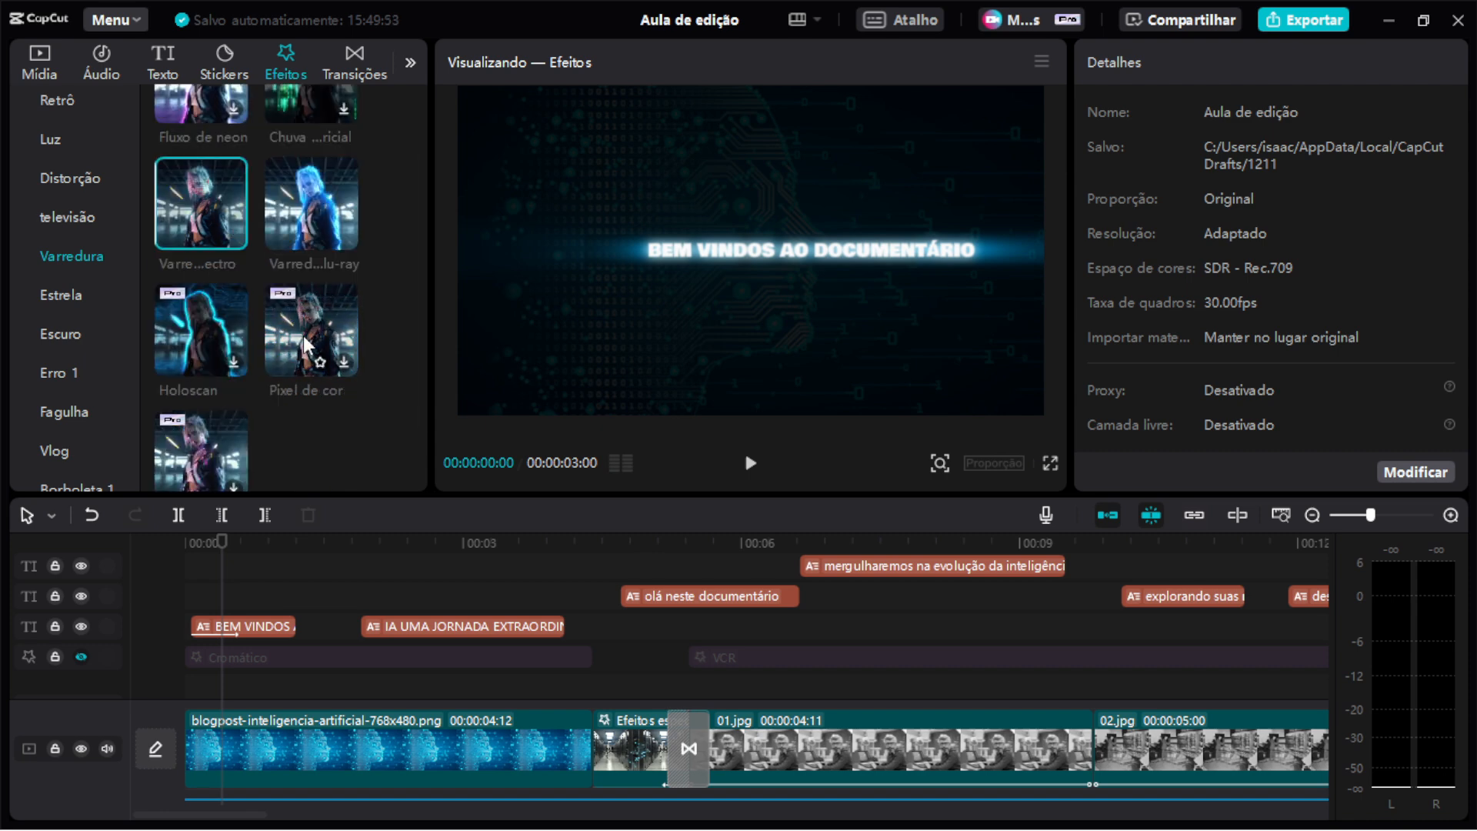
scroll(304, 342, up, 2)
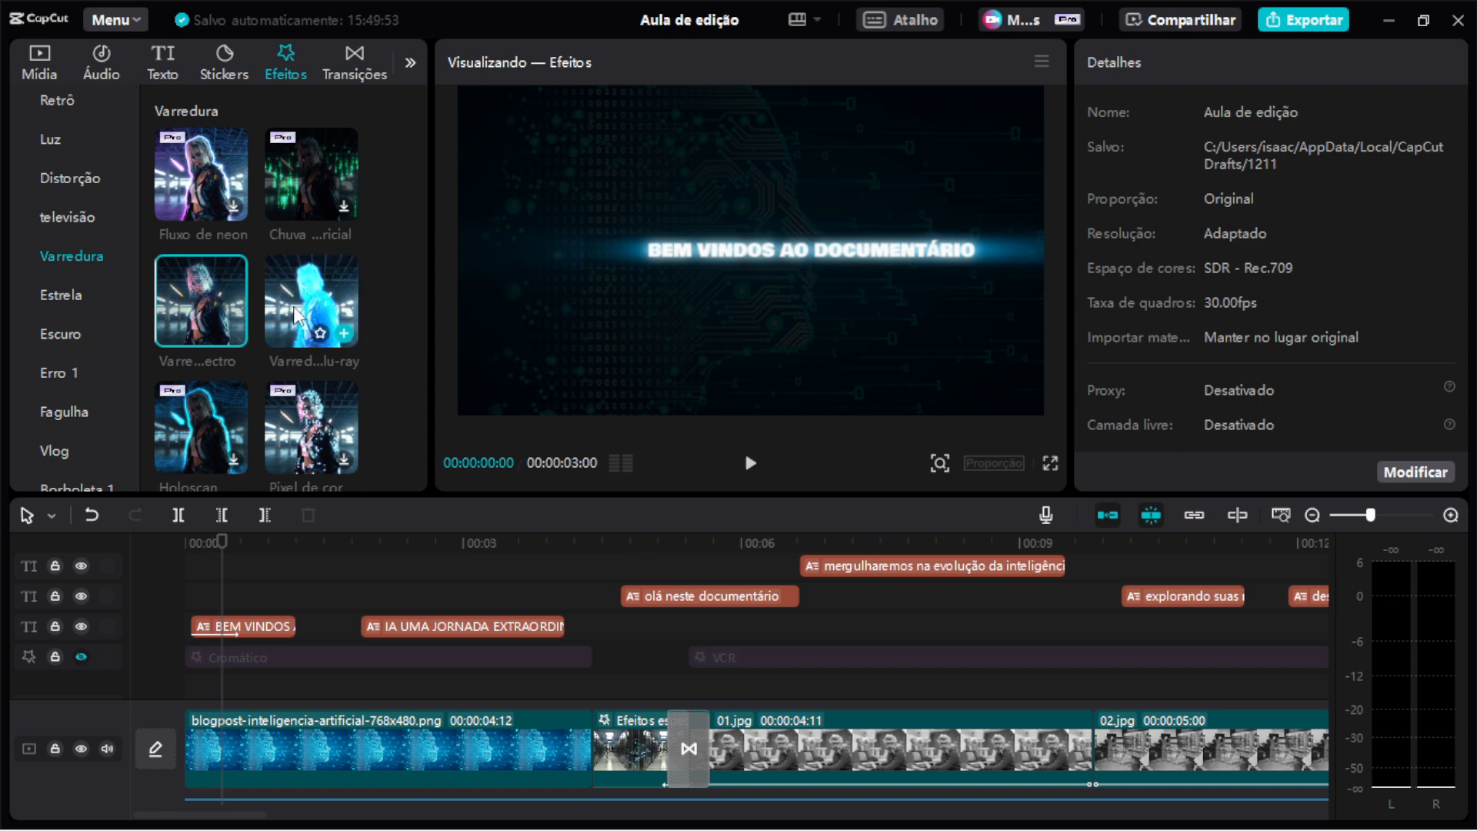
click(297, 312)
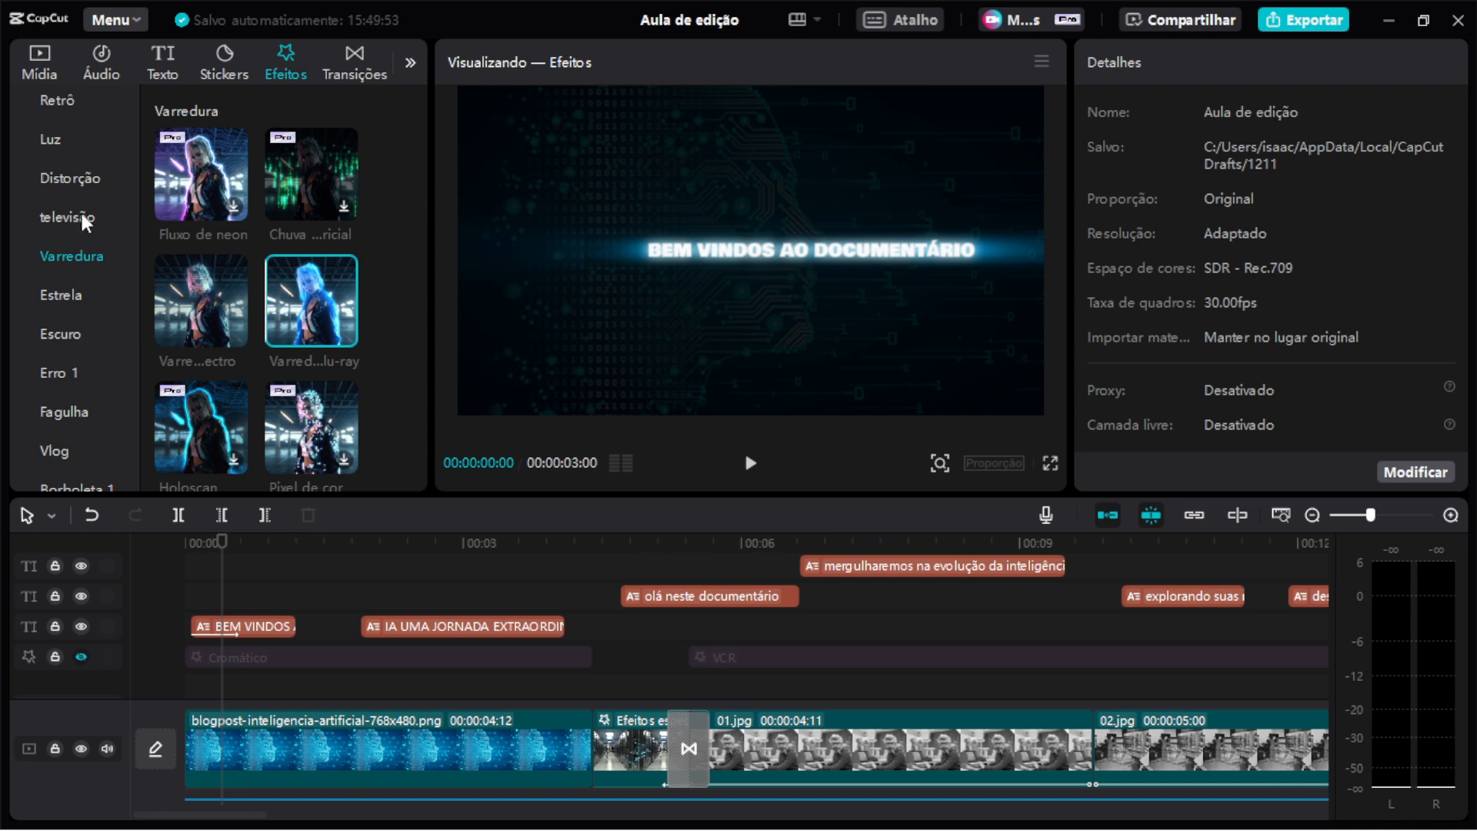
Browse the effects in the Distorção category.
click(89, 181)
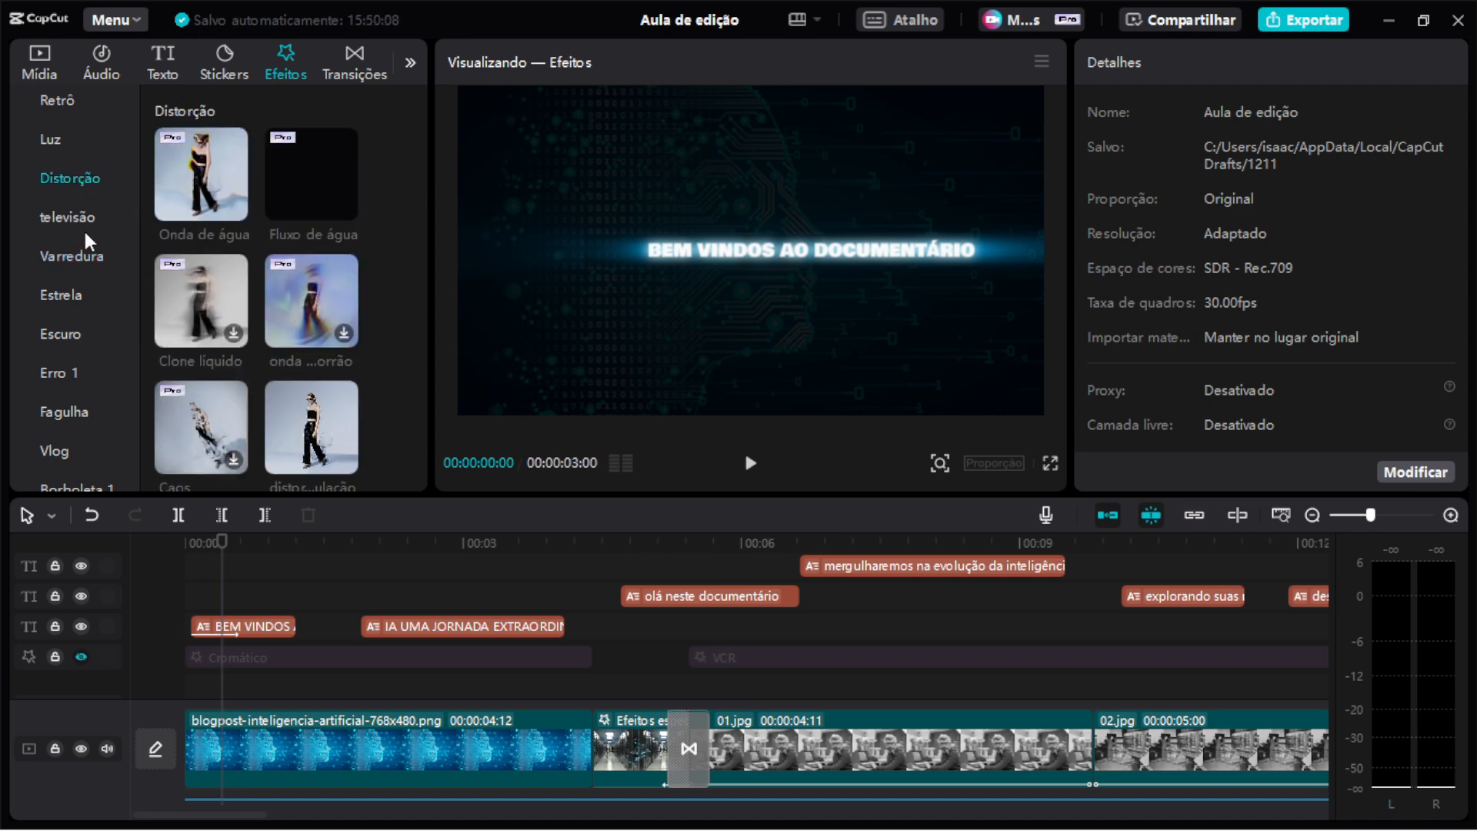
scroll(240, 349, down, 2)
scroll(240, 350, down, 4)
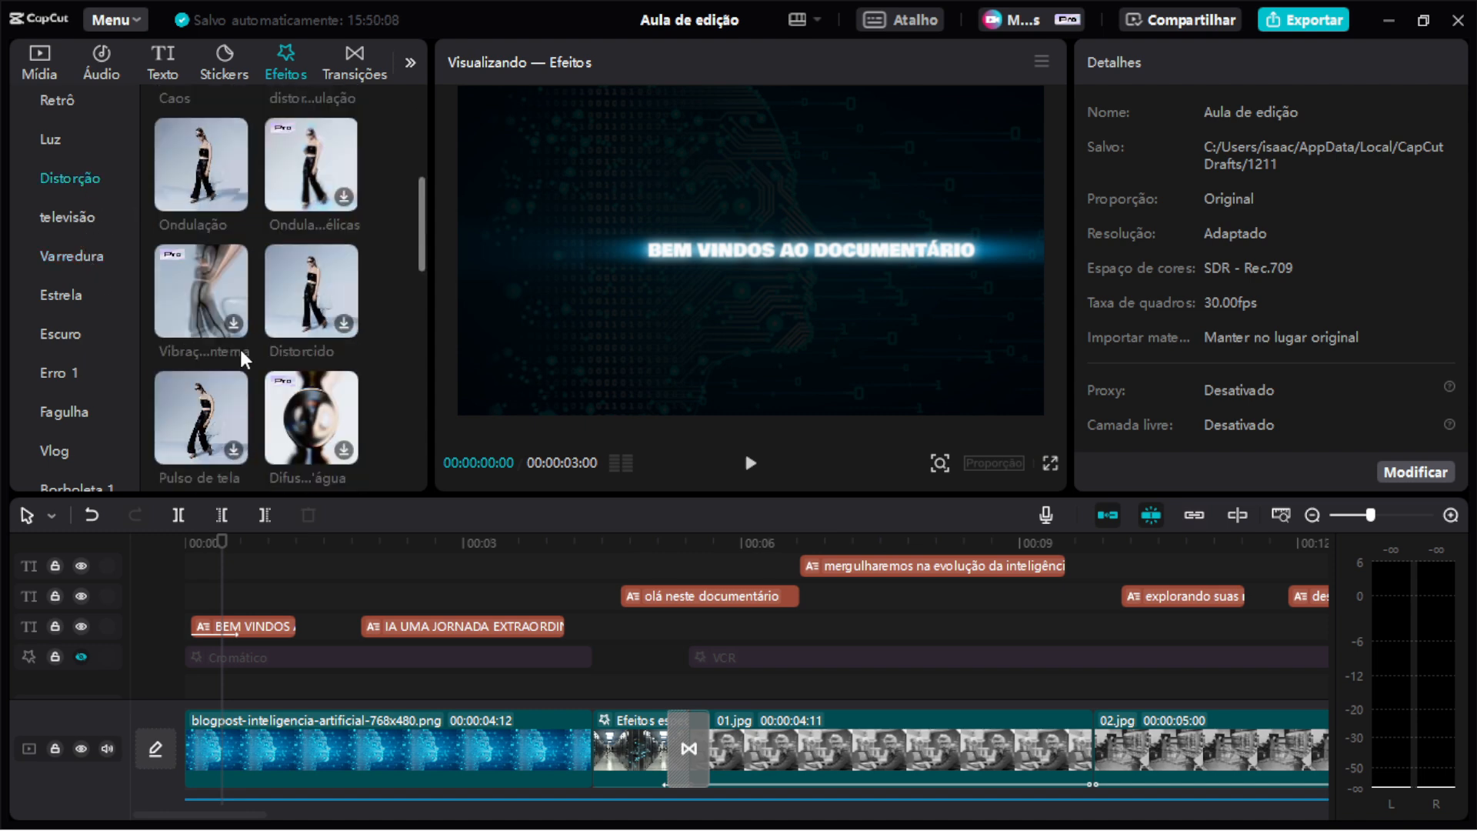
scroll(244, 351, down, 5)
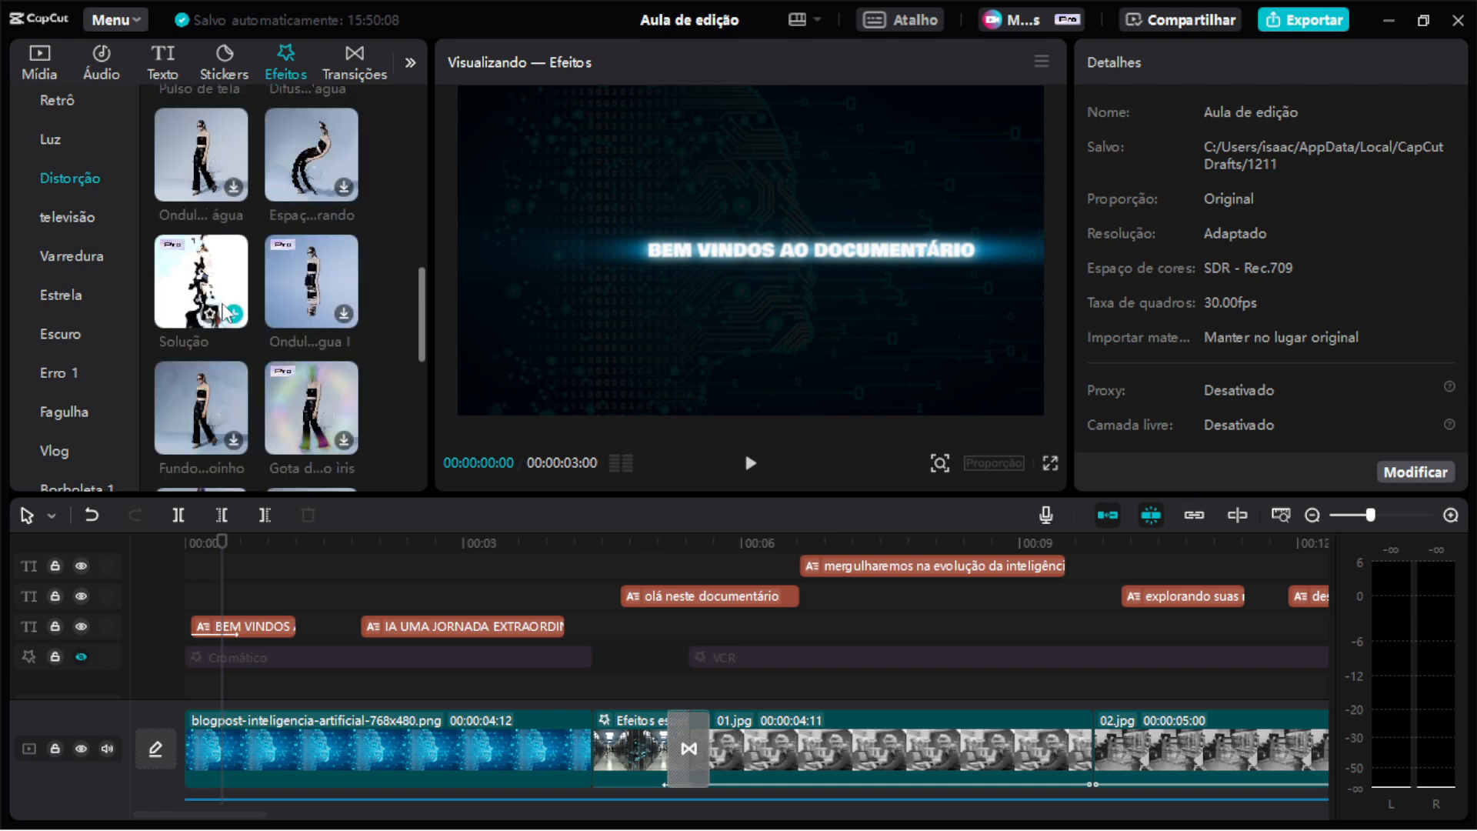
Unhide the effects track and select the 'IA UMA JORNADA EXTRAORDINÁRIA' title clip.
click(81, 656)
drag(217, 553, 448, 510)
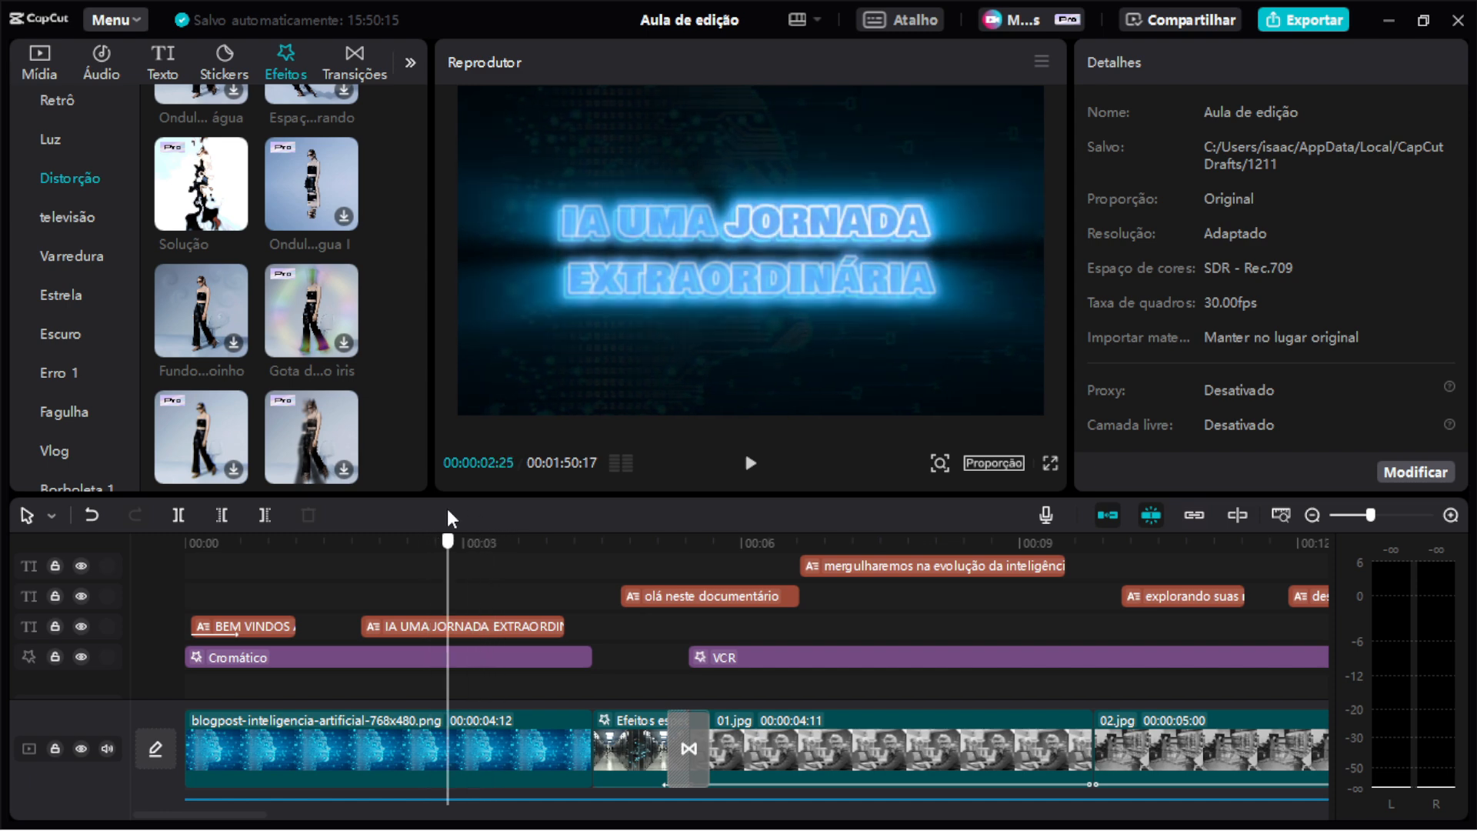
click(502, 619)
Browse the title's text effects and its Entrada, Saída, Loop and Legendas animation presets.
scroll(1274, 283, up, 3)
click(1398, 110)
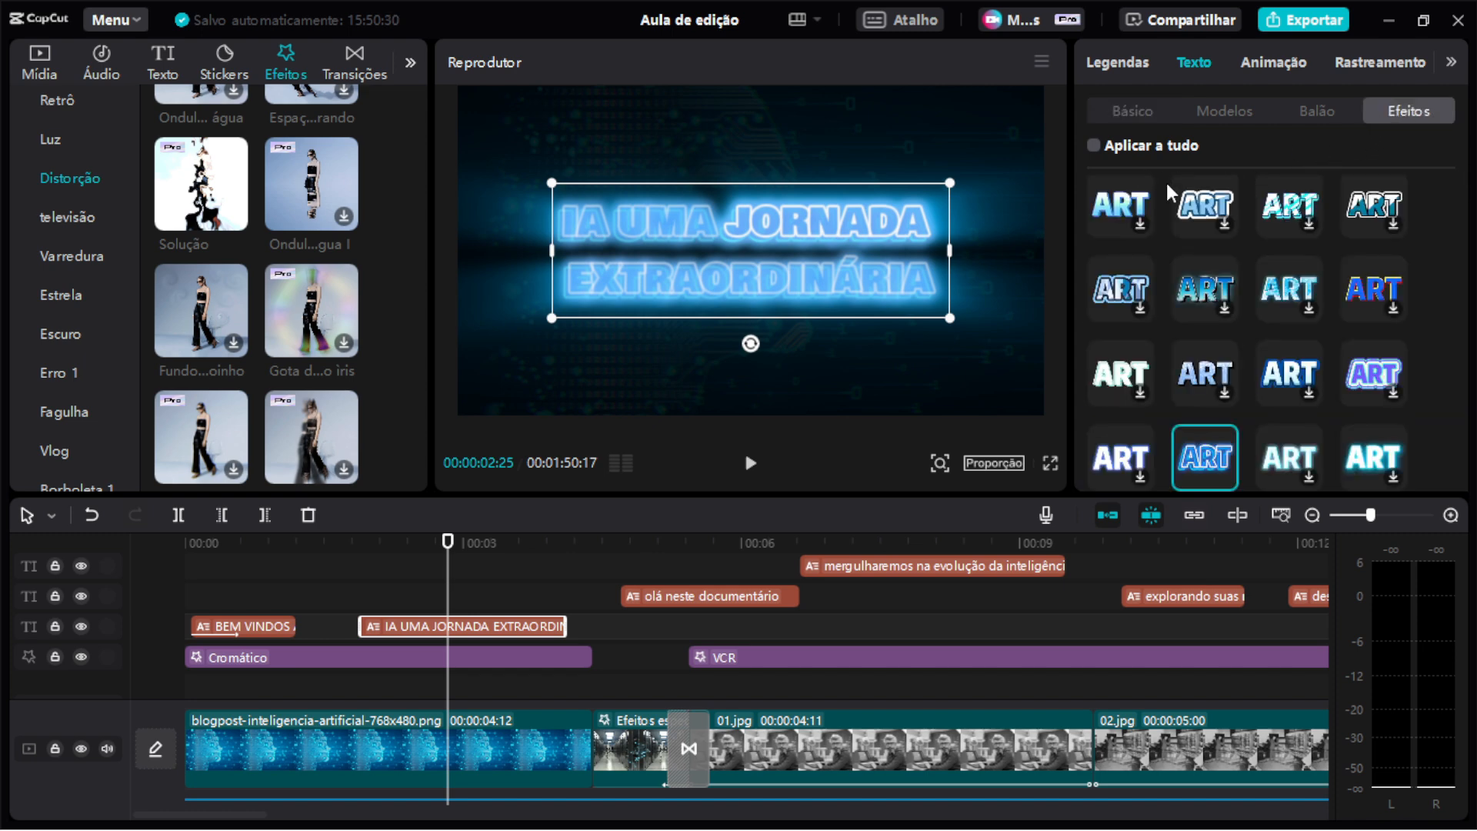
scroll(1196, 455, down, 2)
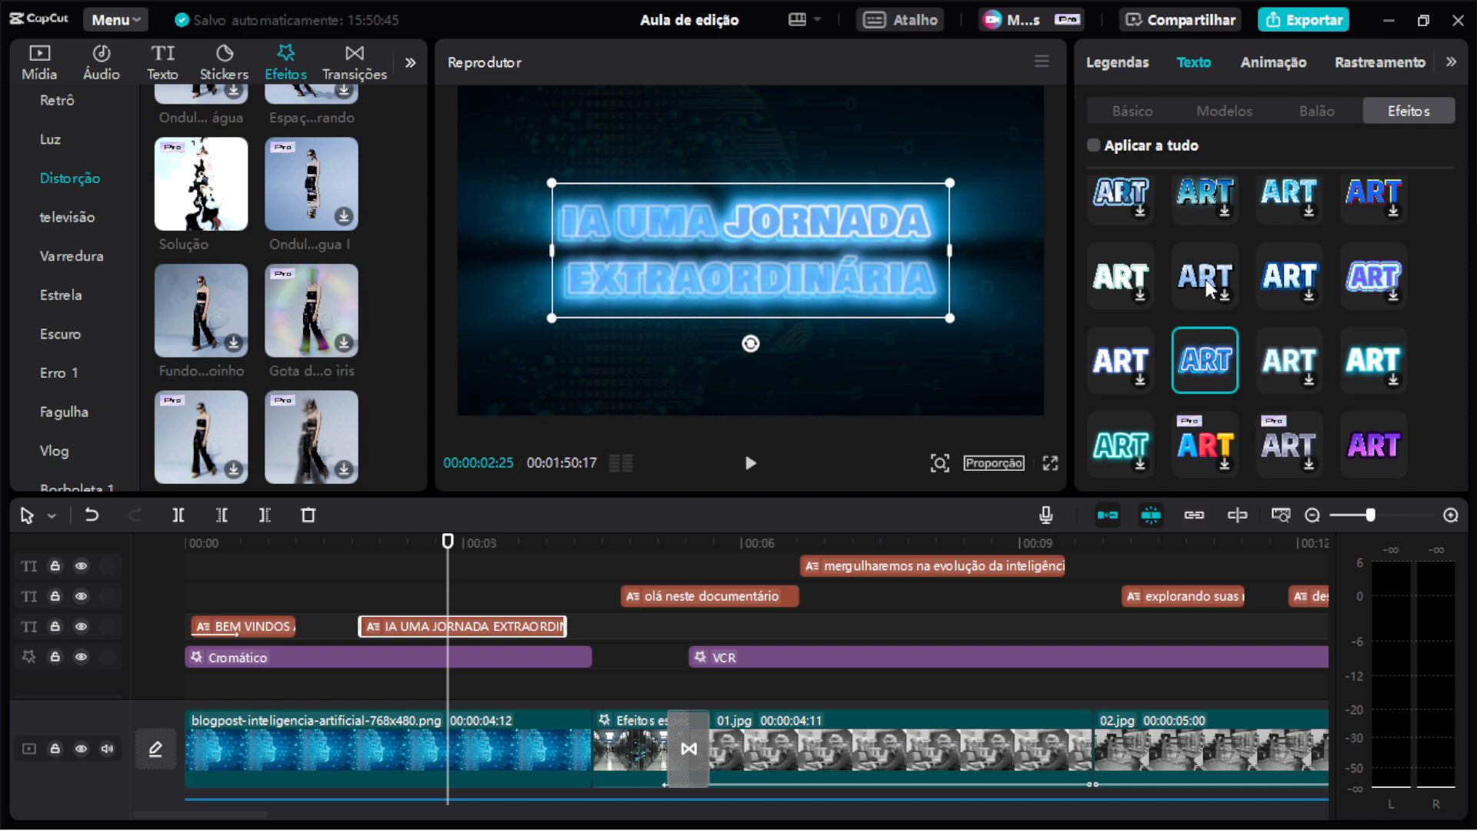
click(1302, 62)
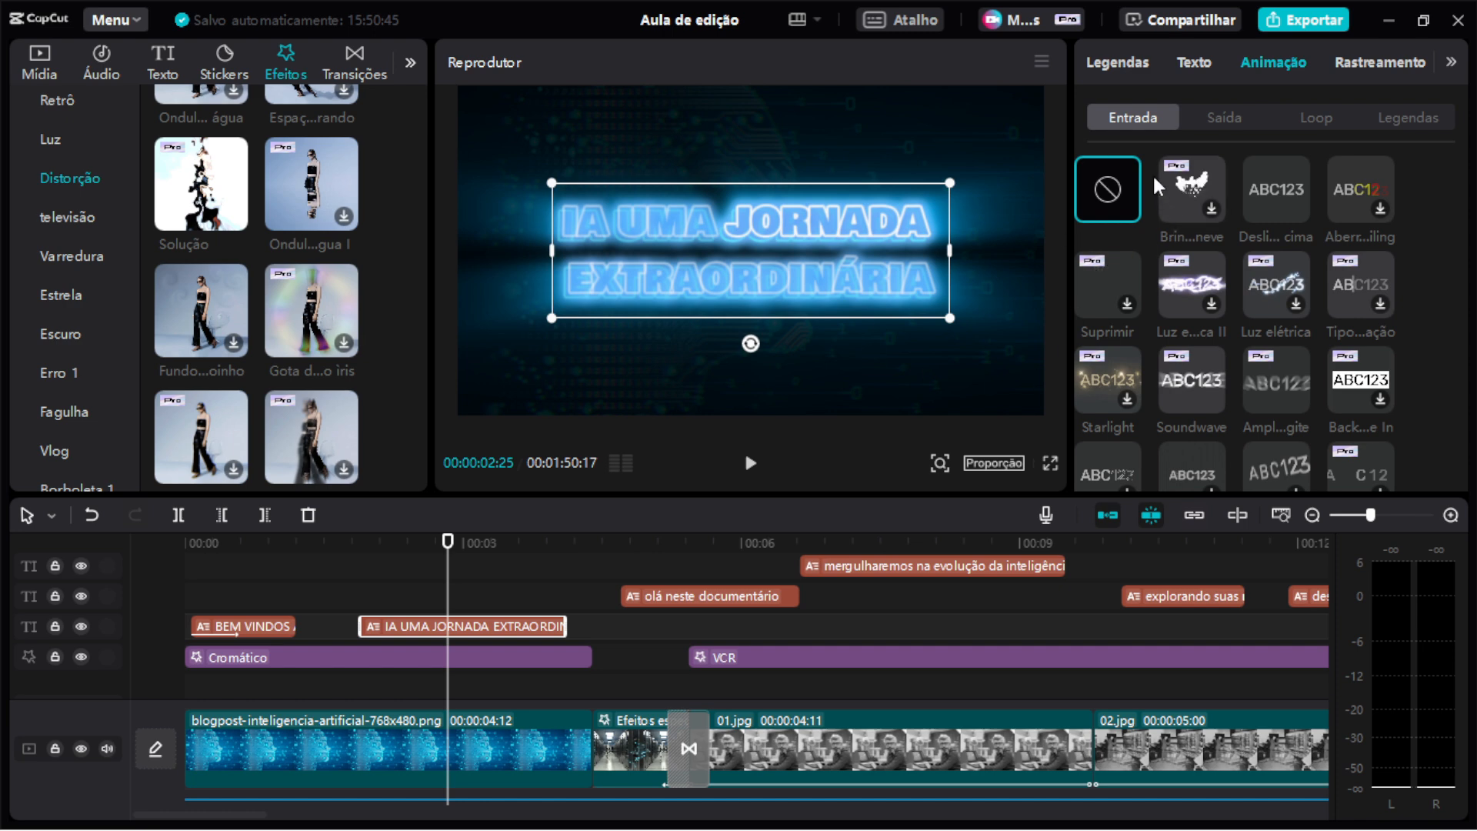
click(1219, 115)
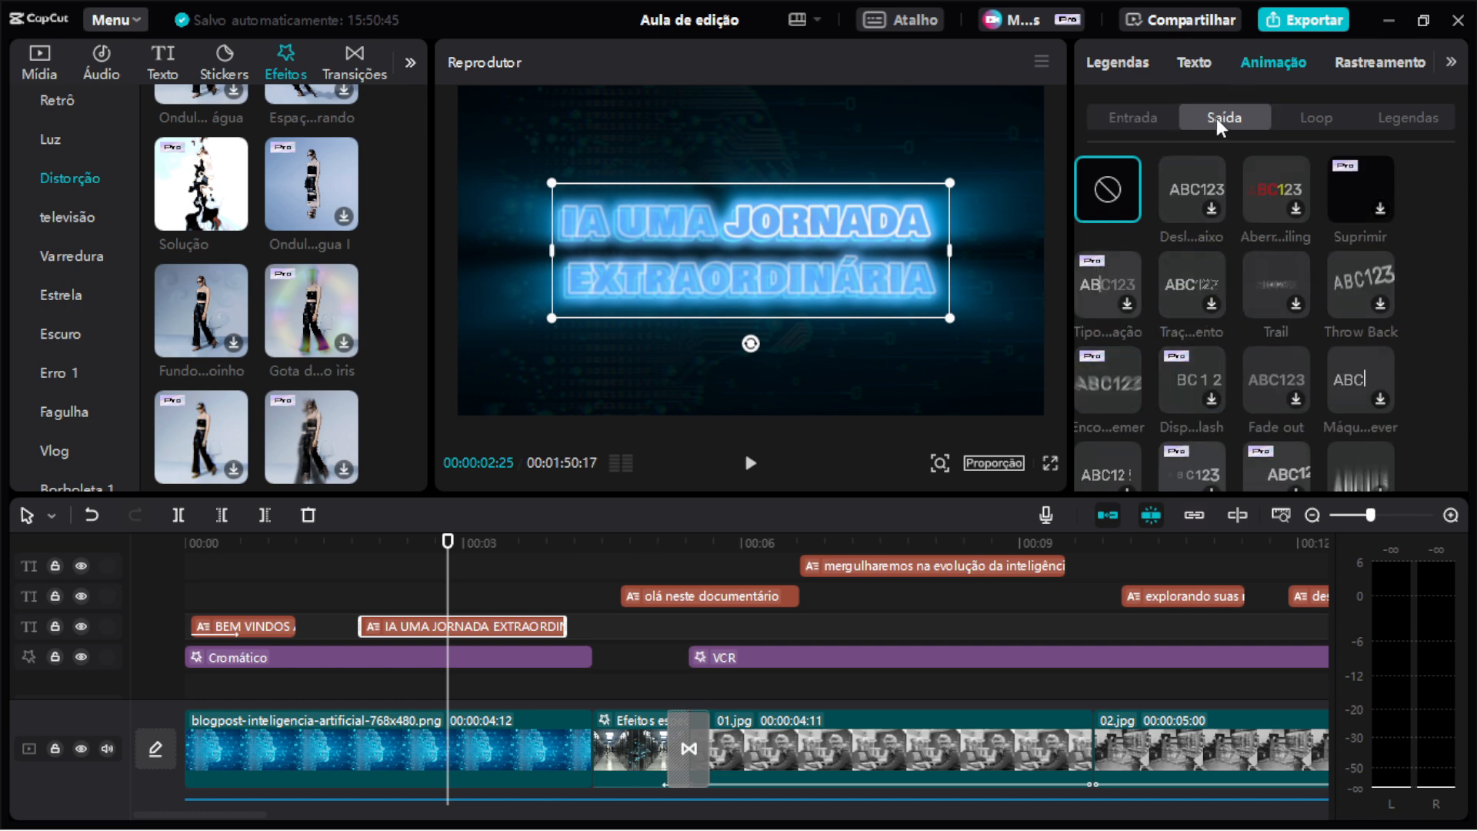
click(1158, 118)
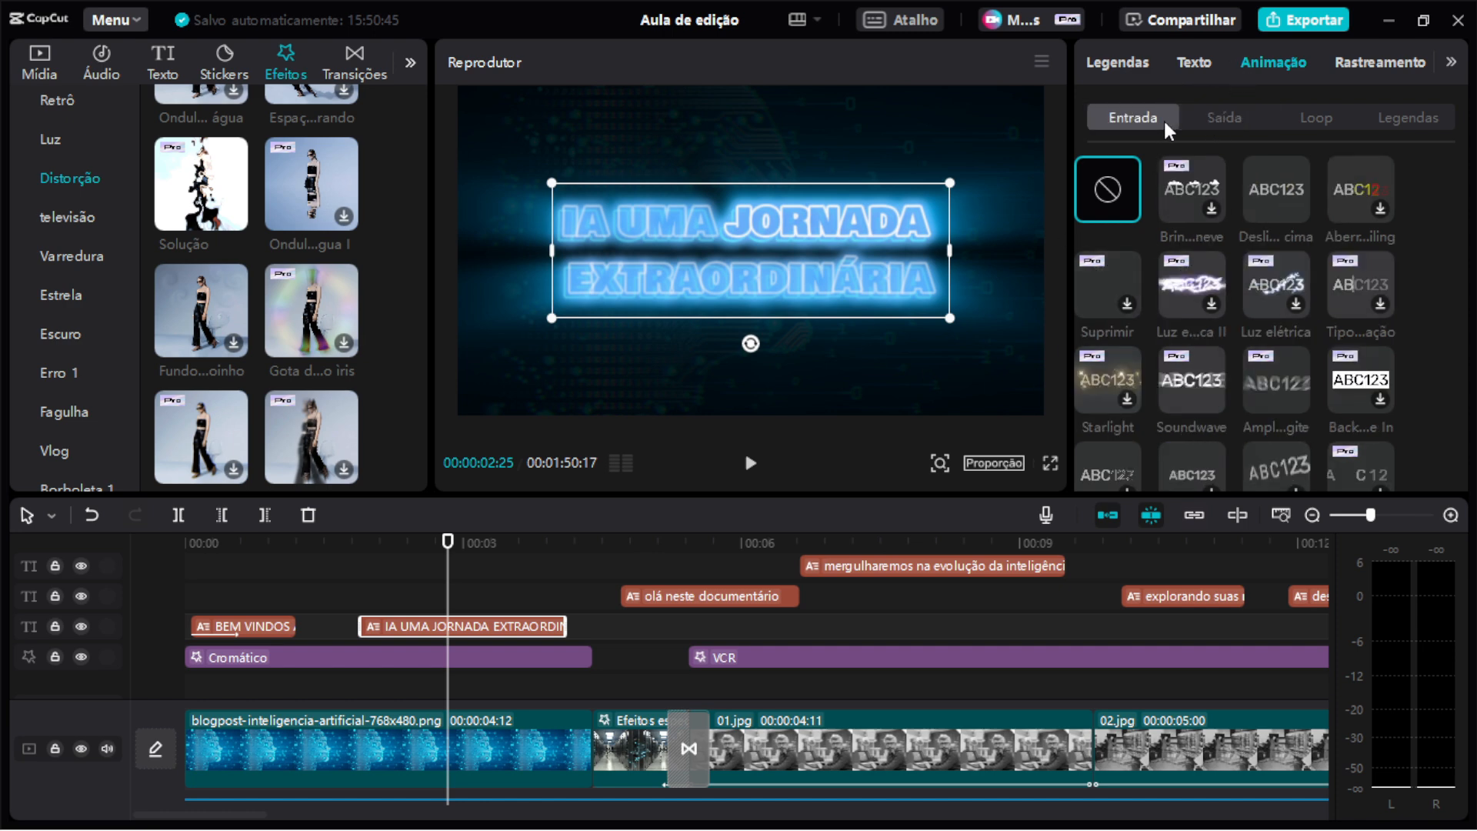
click(1224, 123)
click(1300, 116)
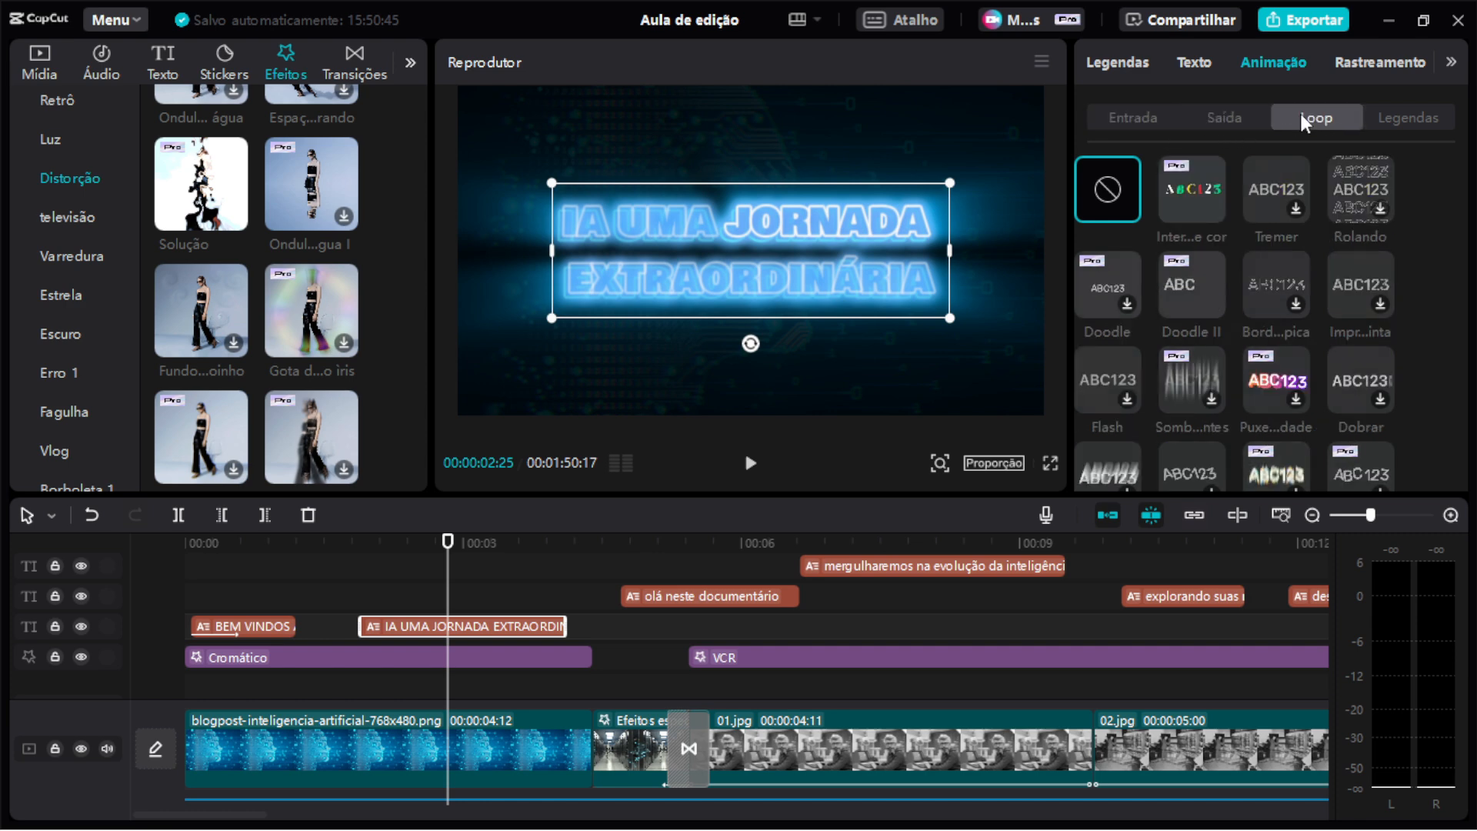
click(1418, 114)
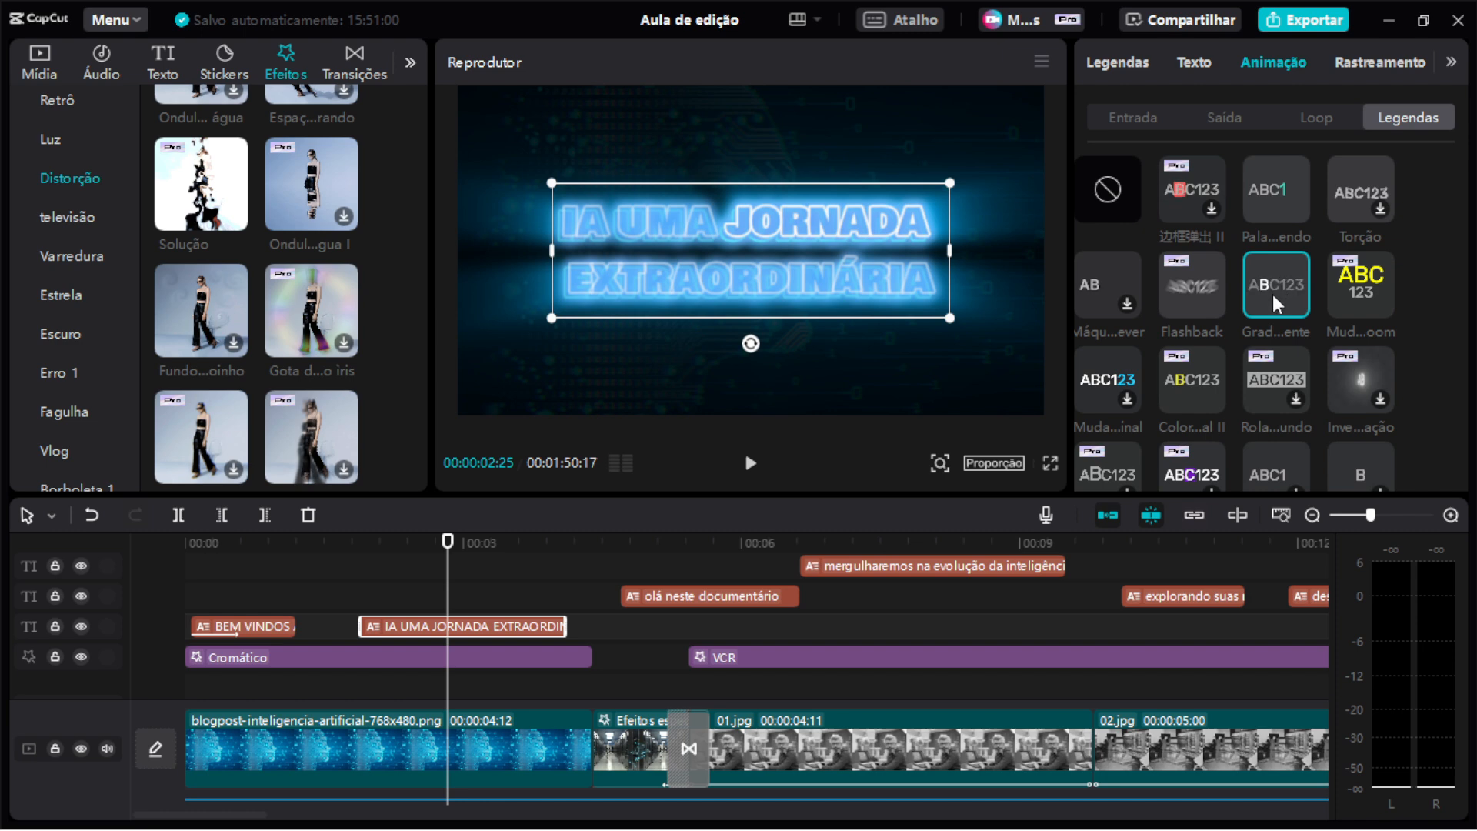
Play the opening titles from about one and a half seconds in.
drag(408, 540, 361, 567)
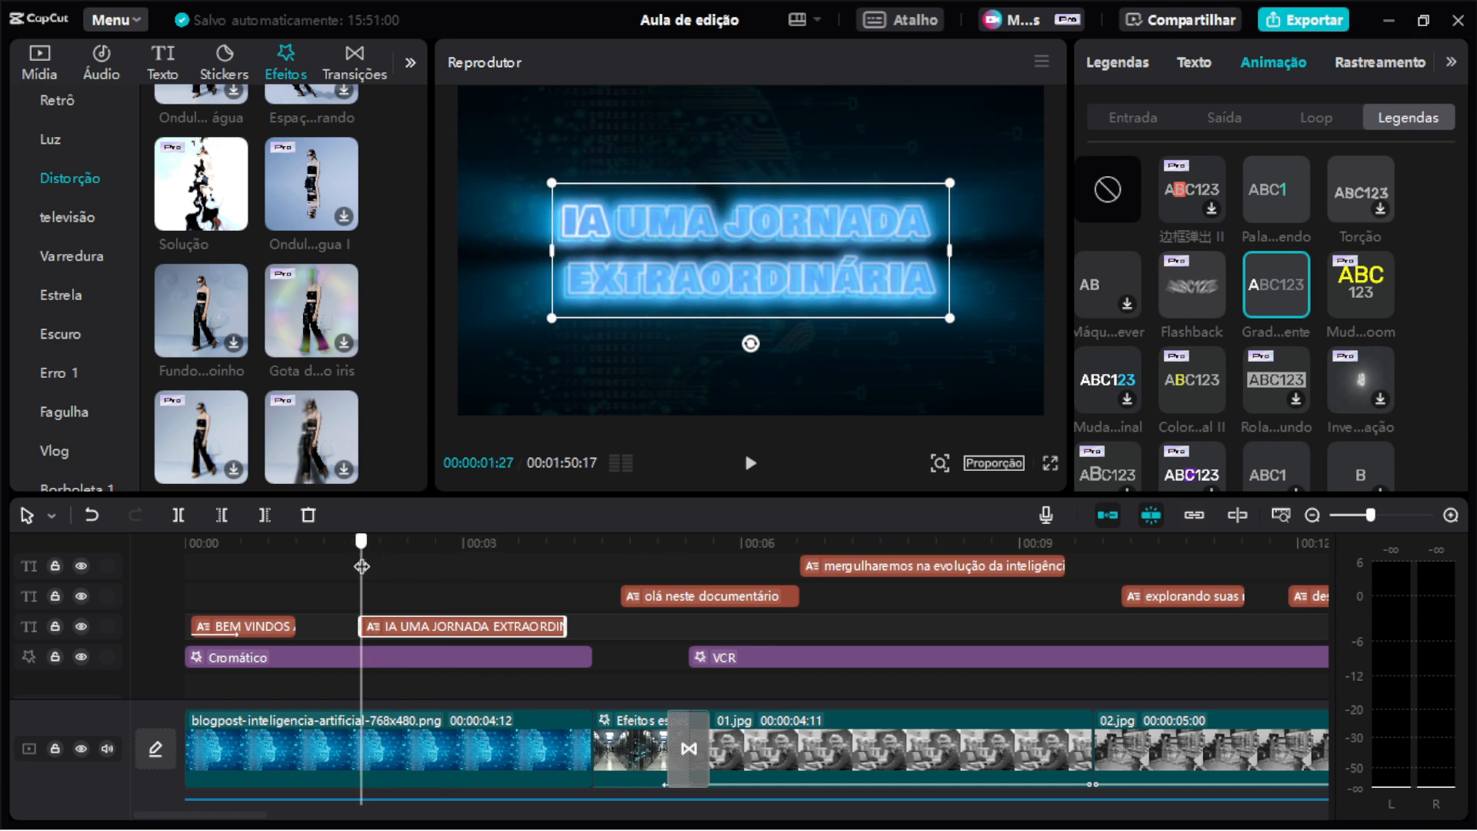
key(space)
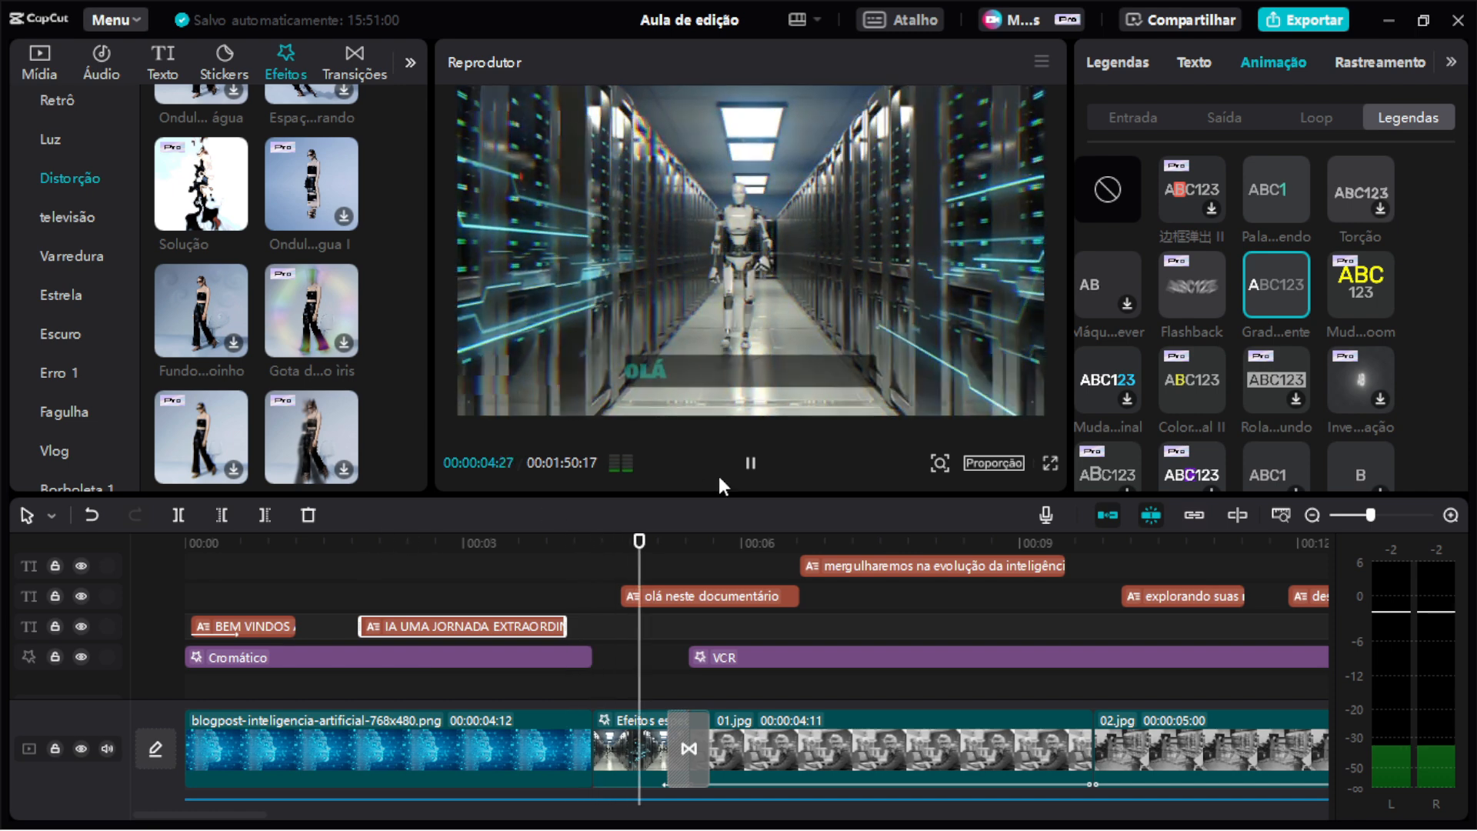
click(751, 464)
Select the Mechanical noise audio clip and mute both narração audio tracks.
ctrl+scroll(704, 588, up, 3)
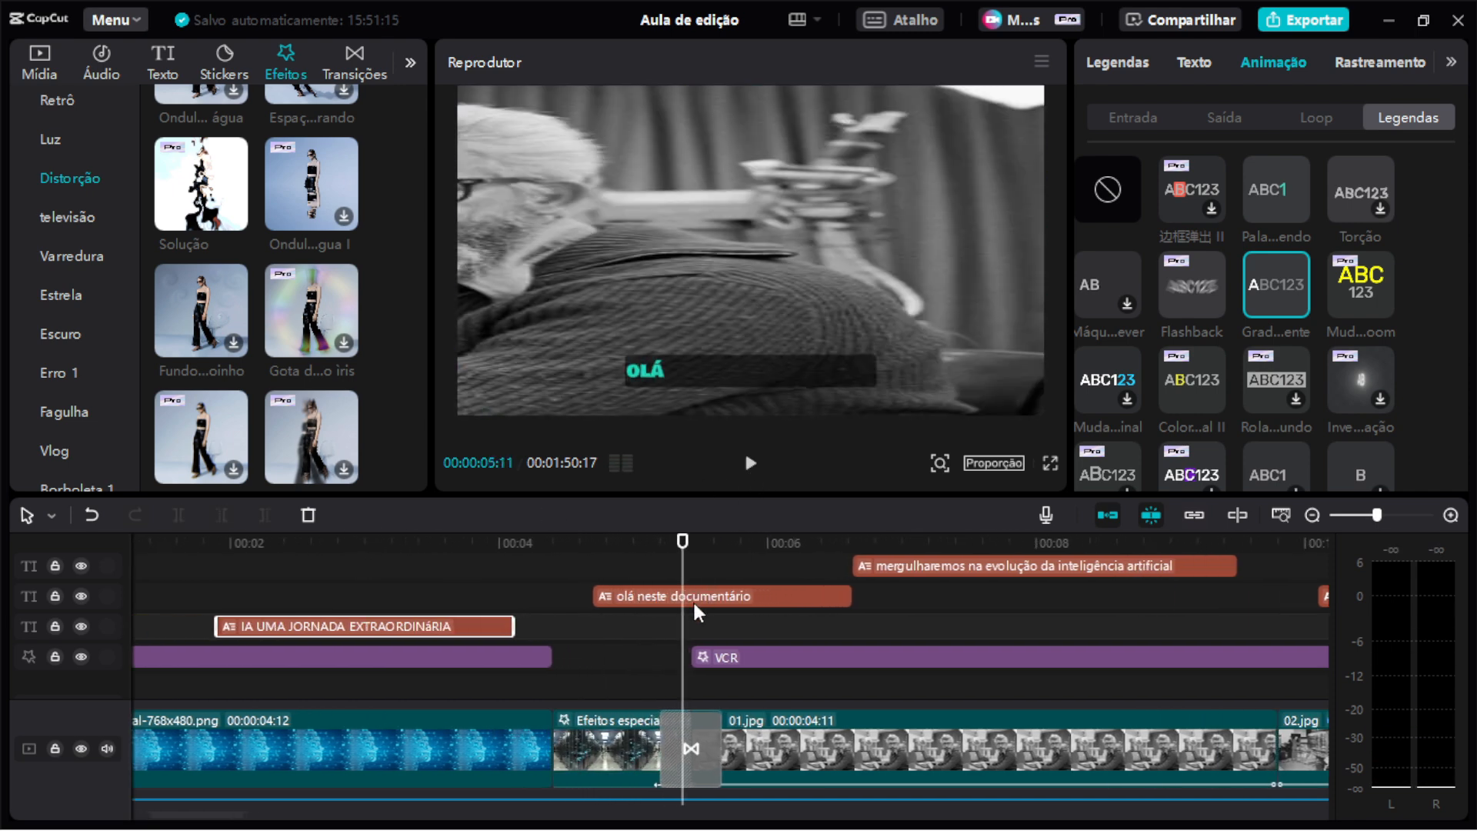
scroll(620, 590, down, 2)
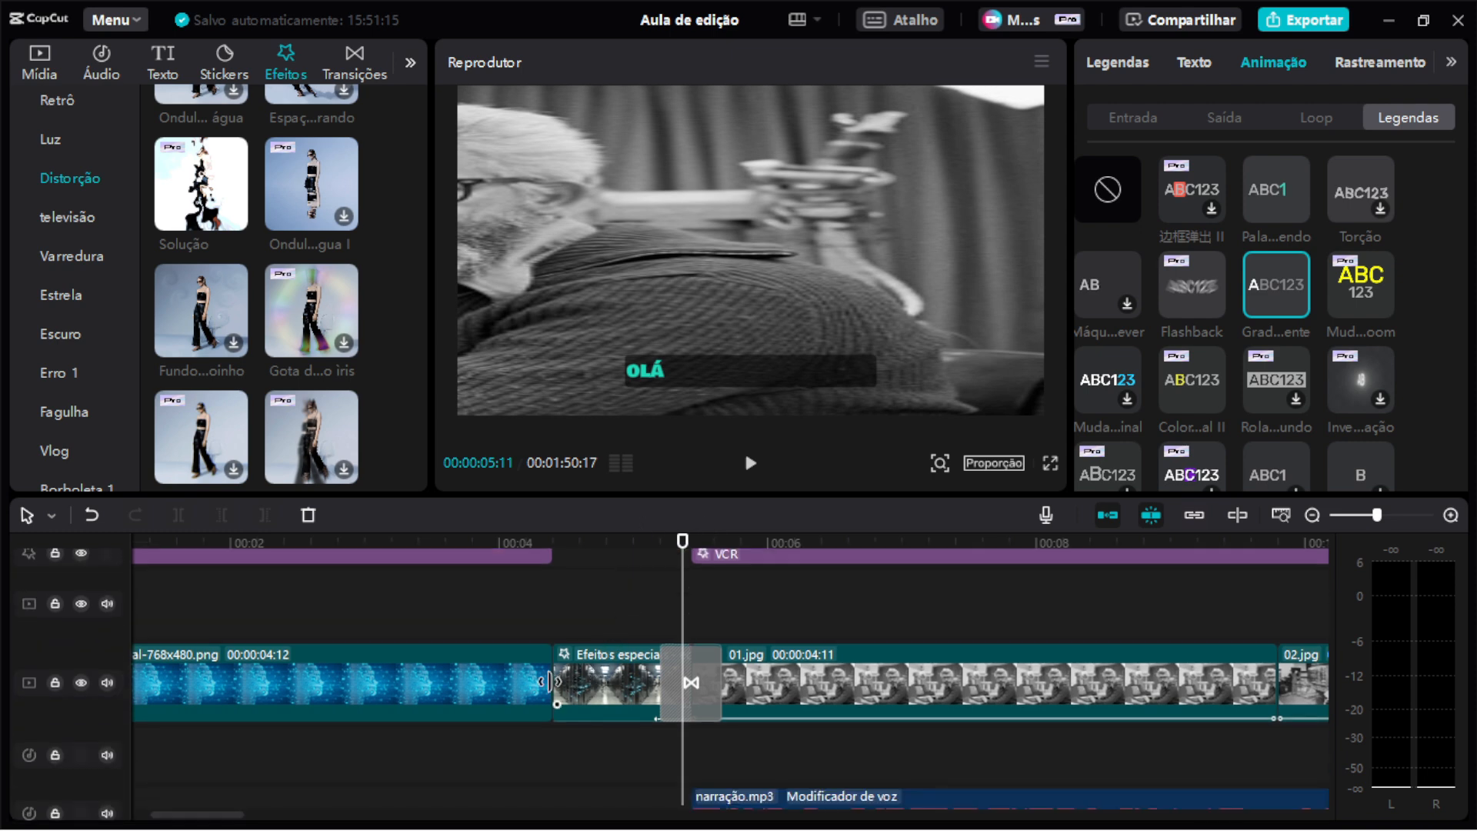
scroll(432, 732, down, 2)
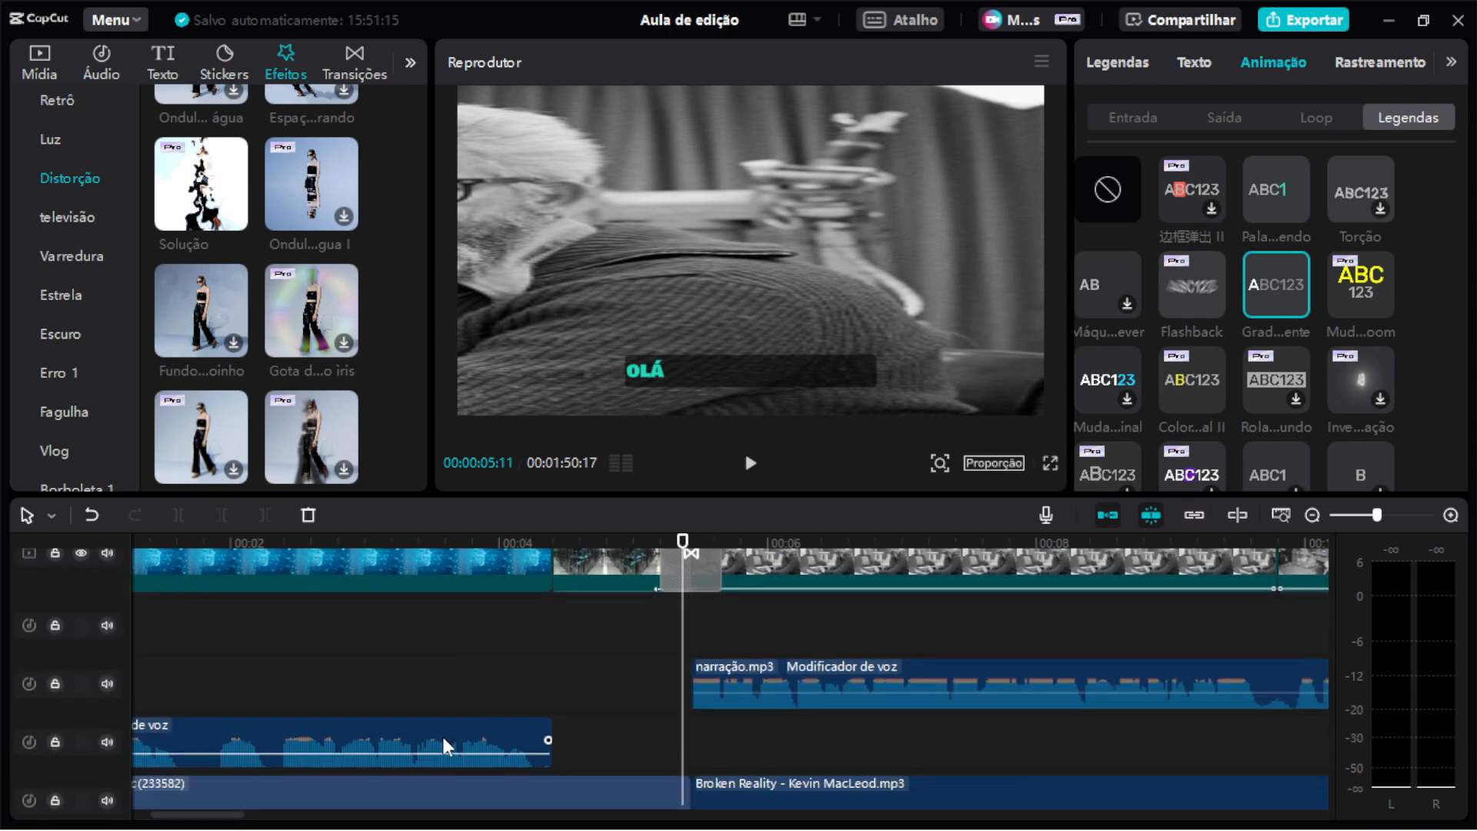
scroll(445, 737, down, 1)
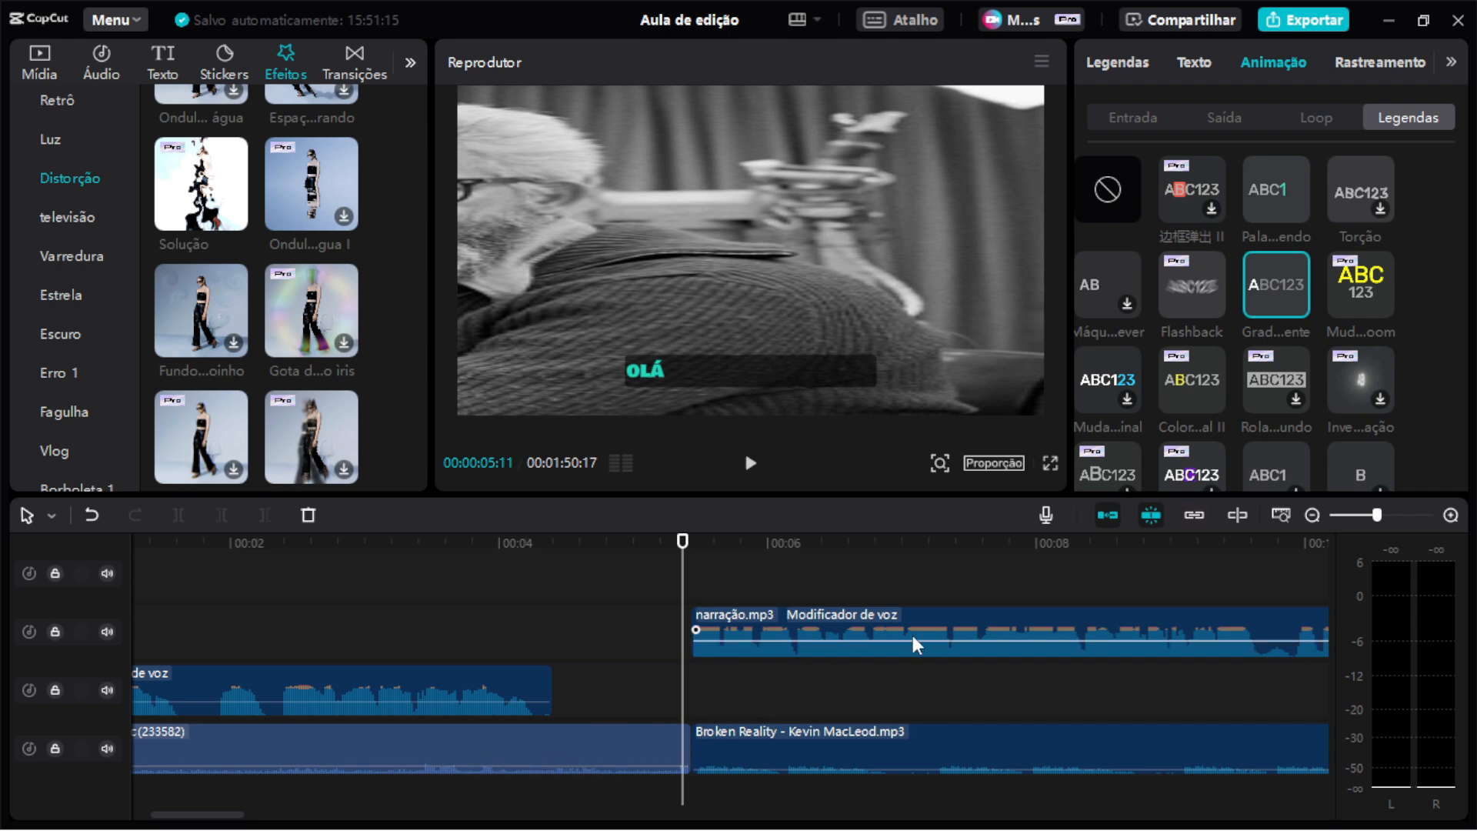
scroll(501, 718, down, 1)
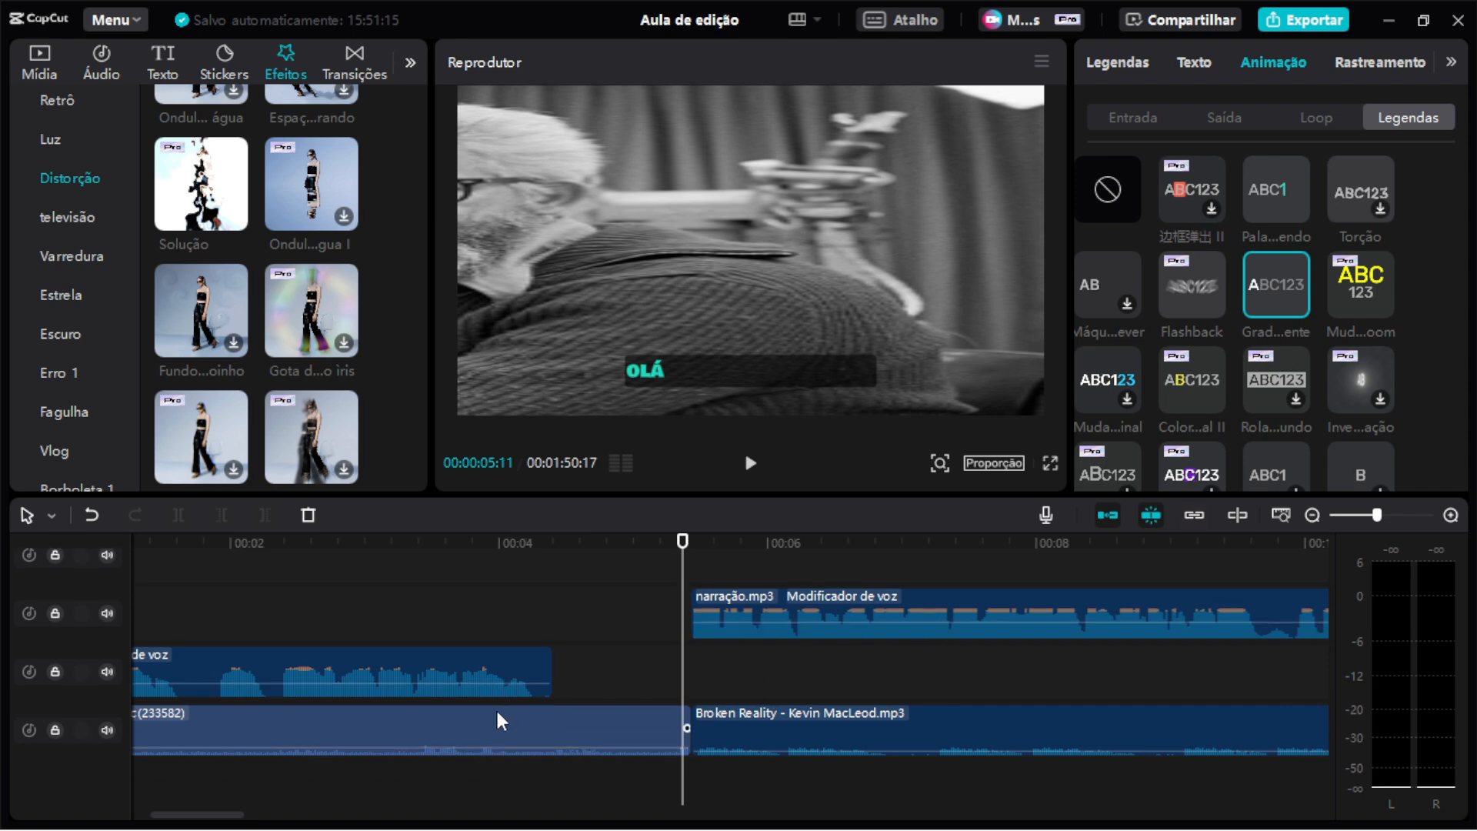
ctrl+scroll(501, 721, down, 3)
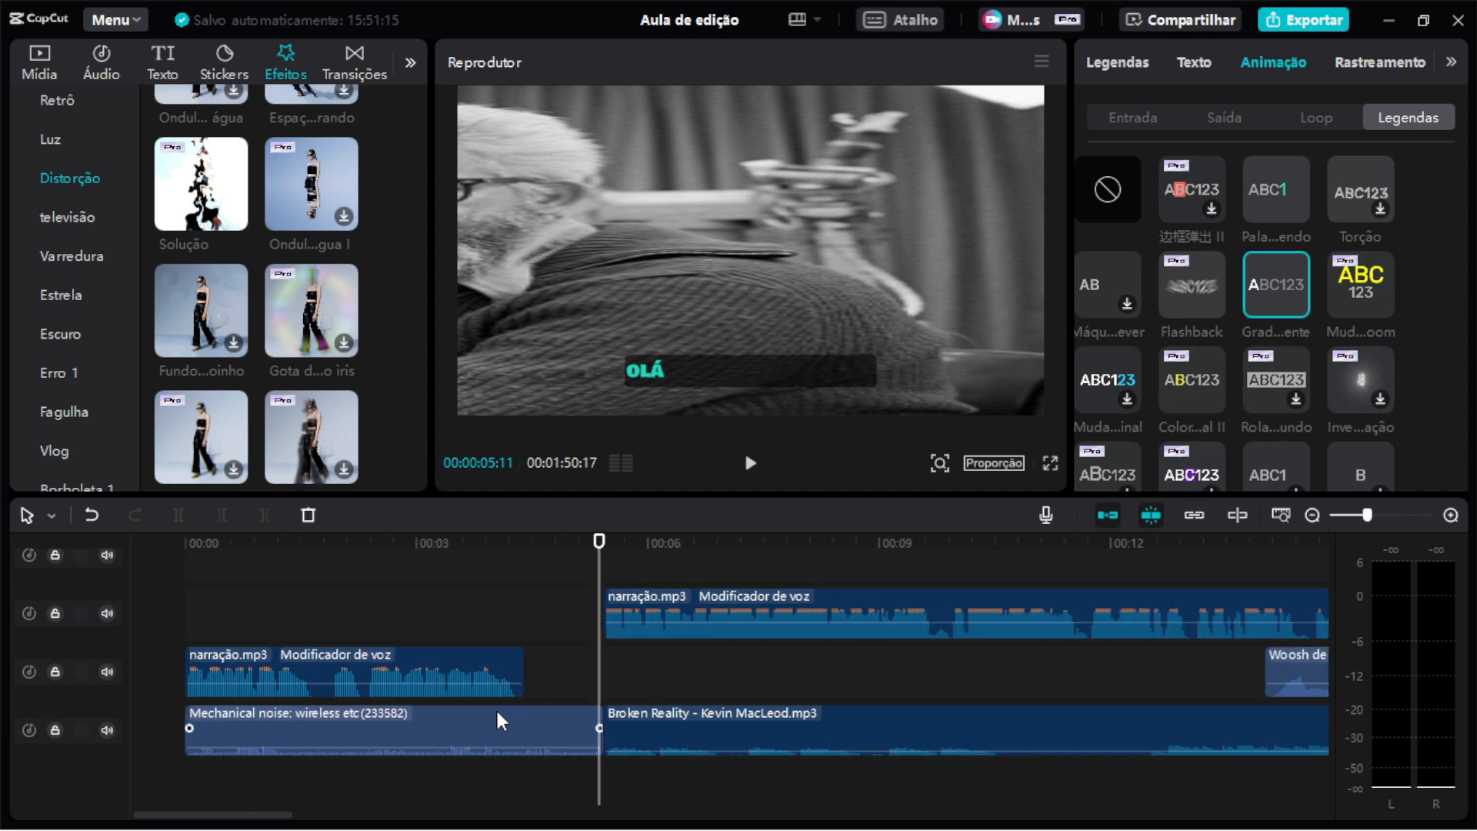
click(289, 718)
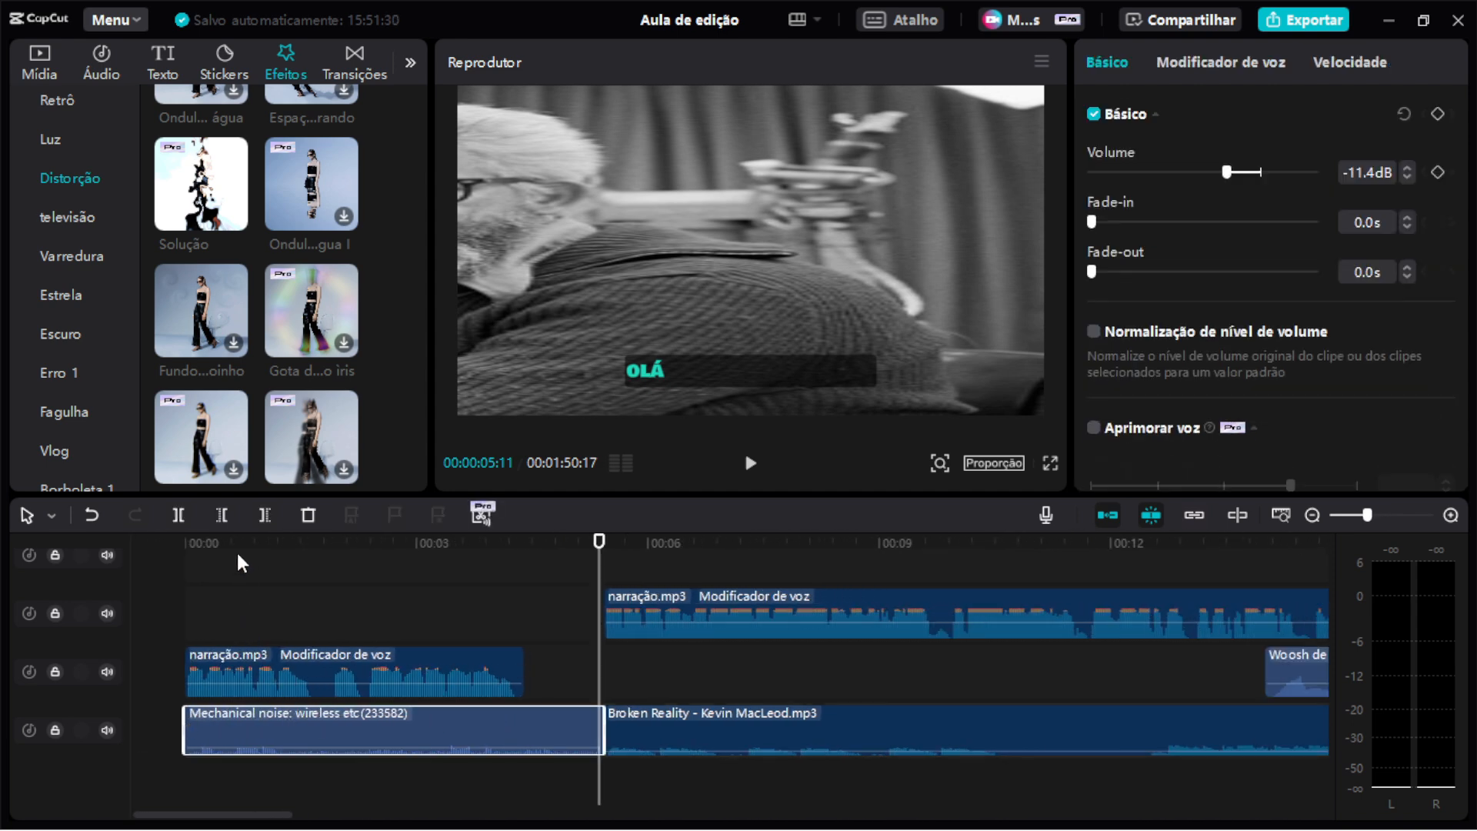
click(107, 671)
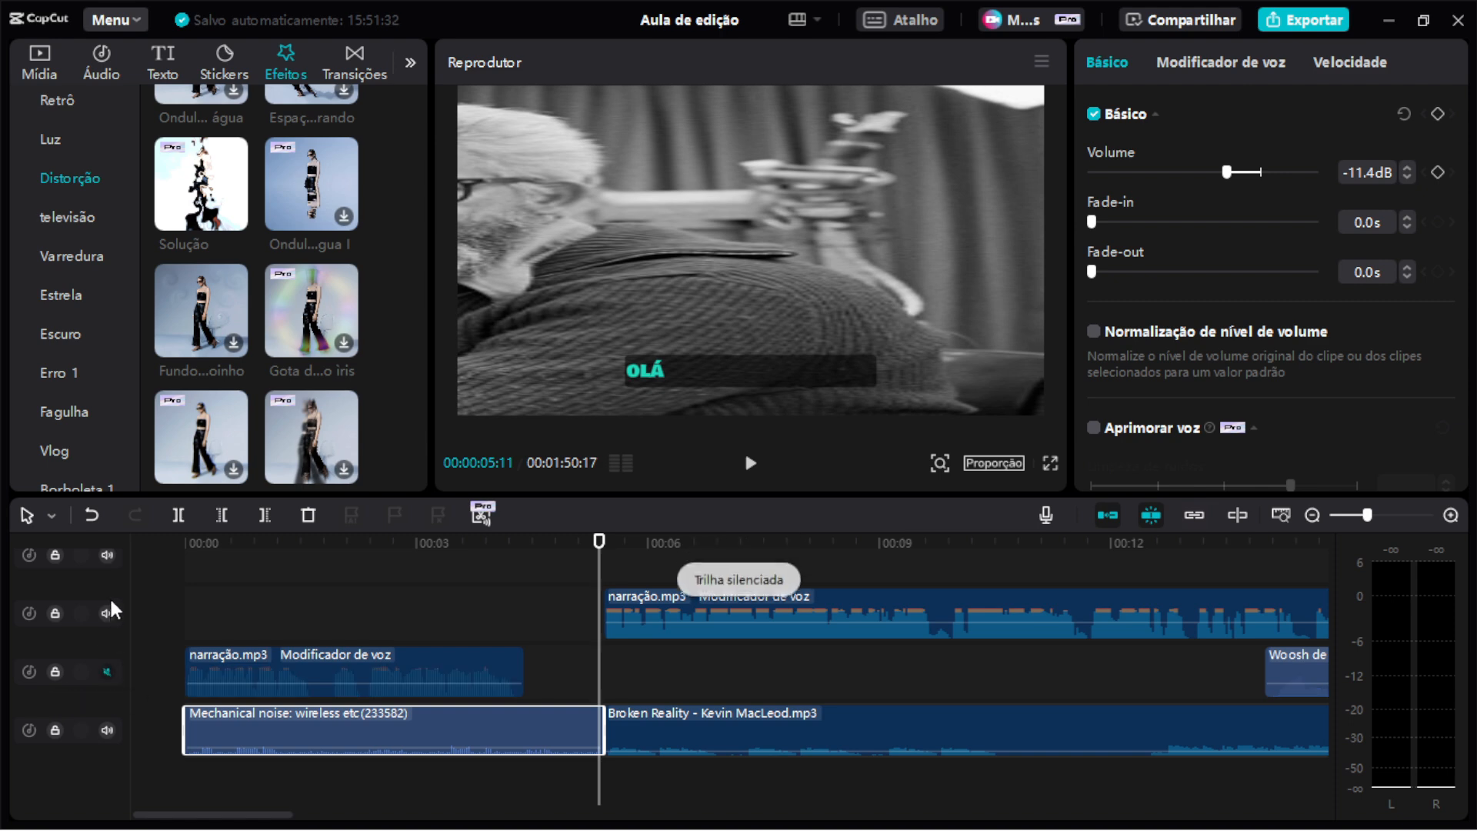
click(109, 612)
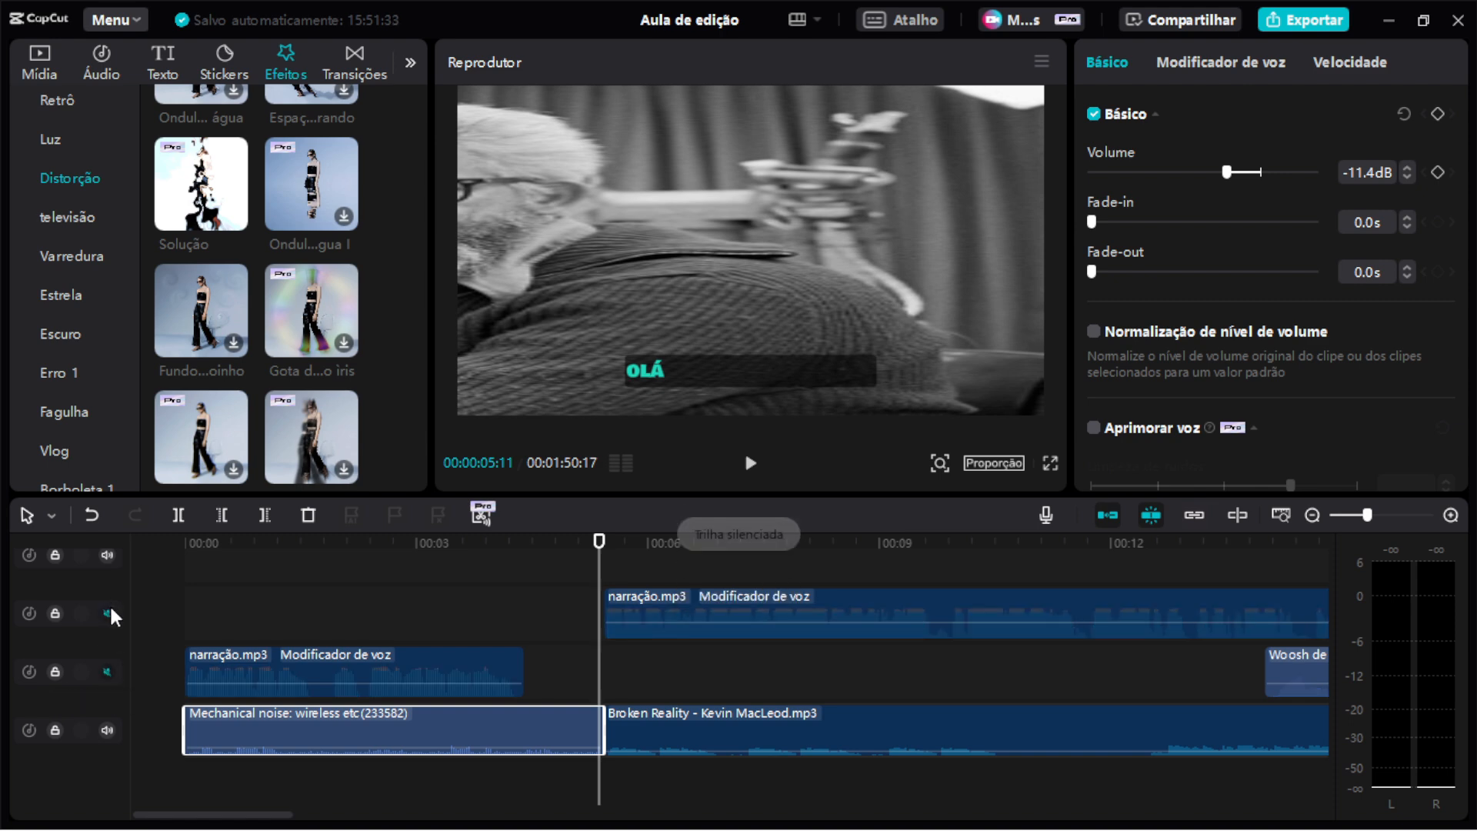
Play the opening from the start to hear the background sound.
click(190, 541)
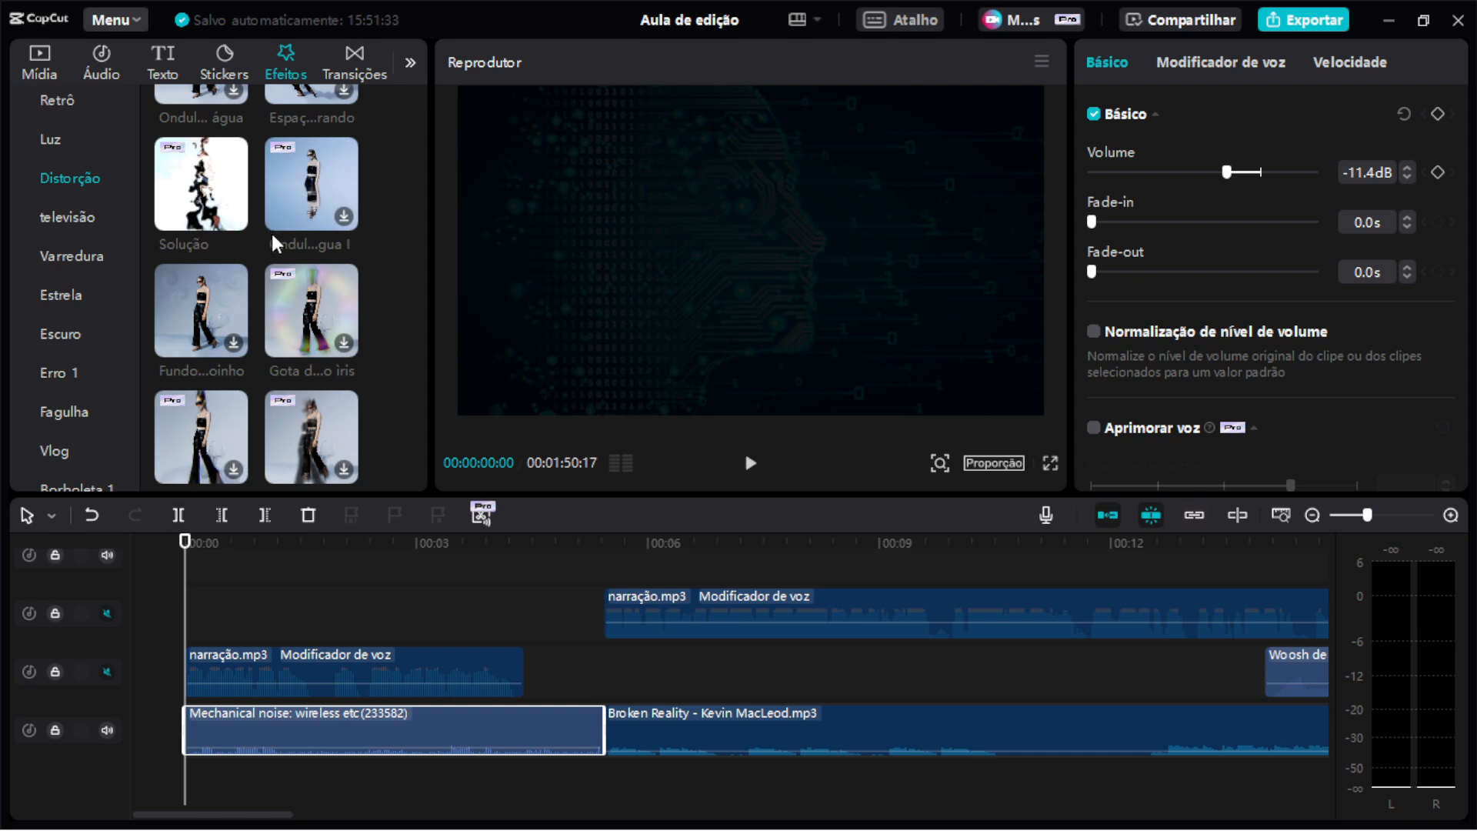
click(752, 464)
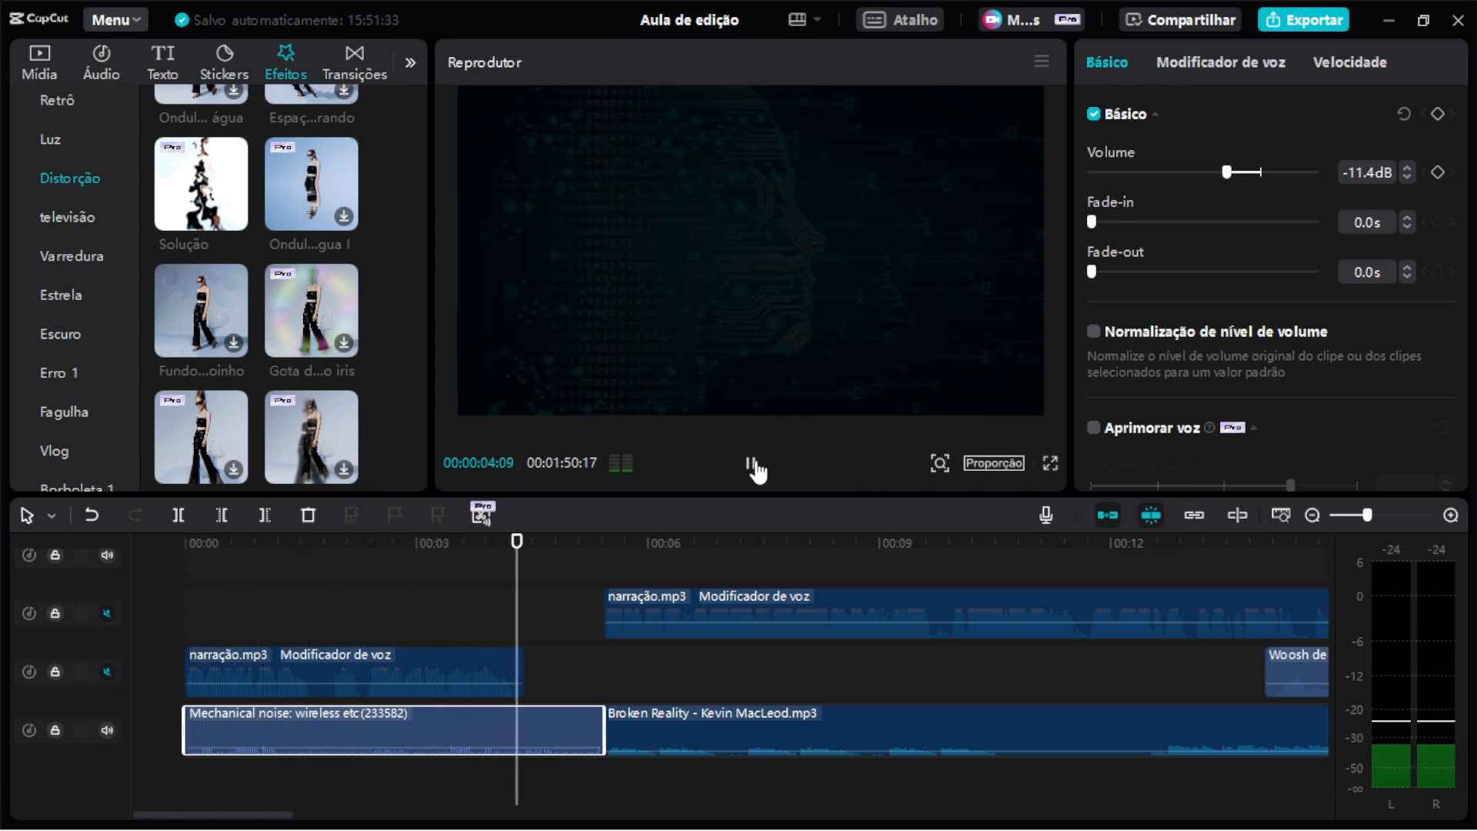
click(752, 464)
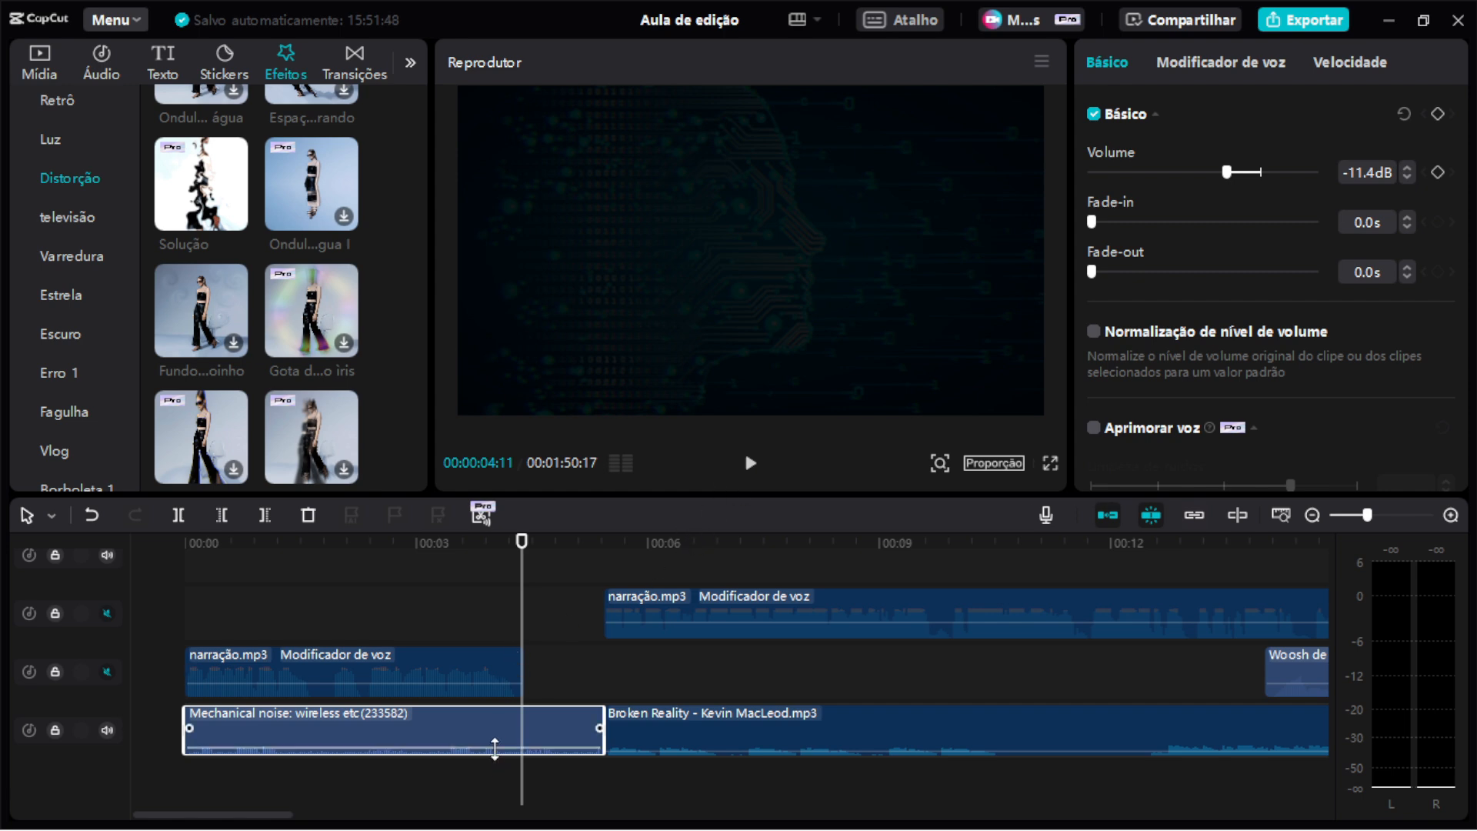
Raise the Mechanical noise clip's volume to 9.8 dB and replay the opening.
drag(495, 748, 495, 735)
drag(528, 568, 132, 571)
key(space)
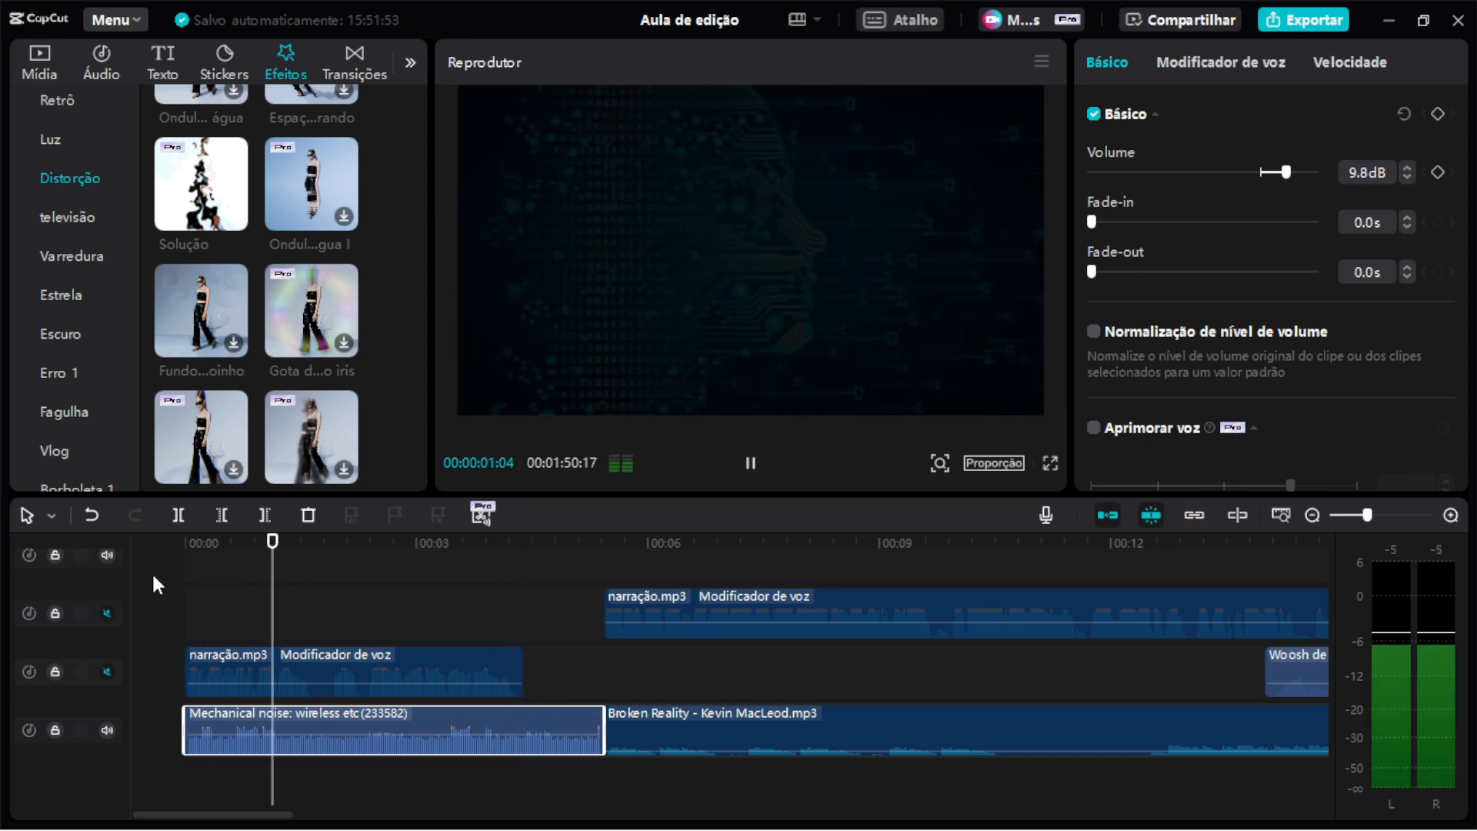
click(753, 464)
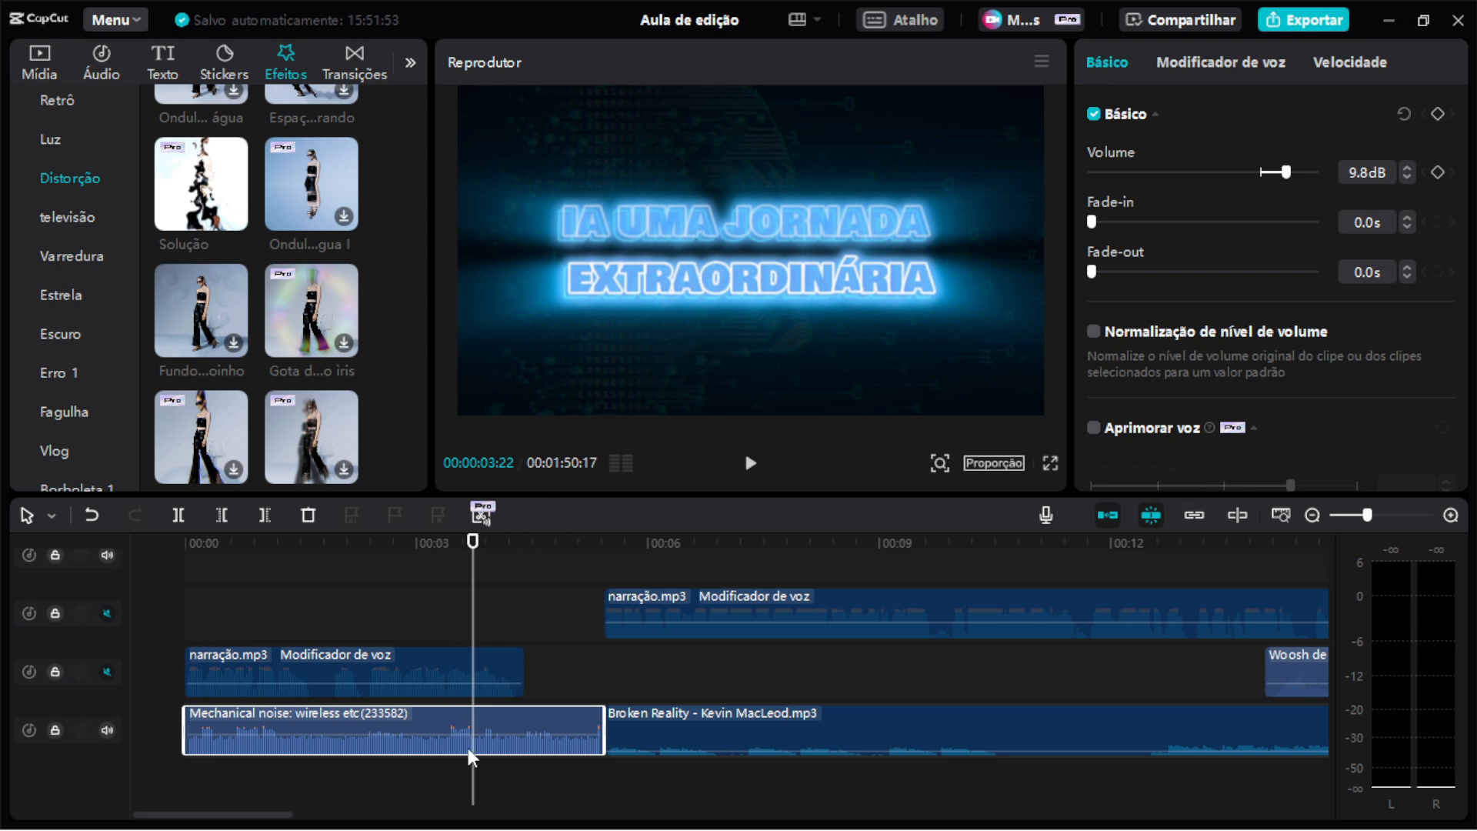
Set the Mechanical noise clip's volume to -12.2 dB and unmute the upper narração track.
mouse_move(477, 731)
drag(482, 734, 487, 750)
click(1209, 175)
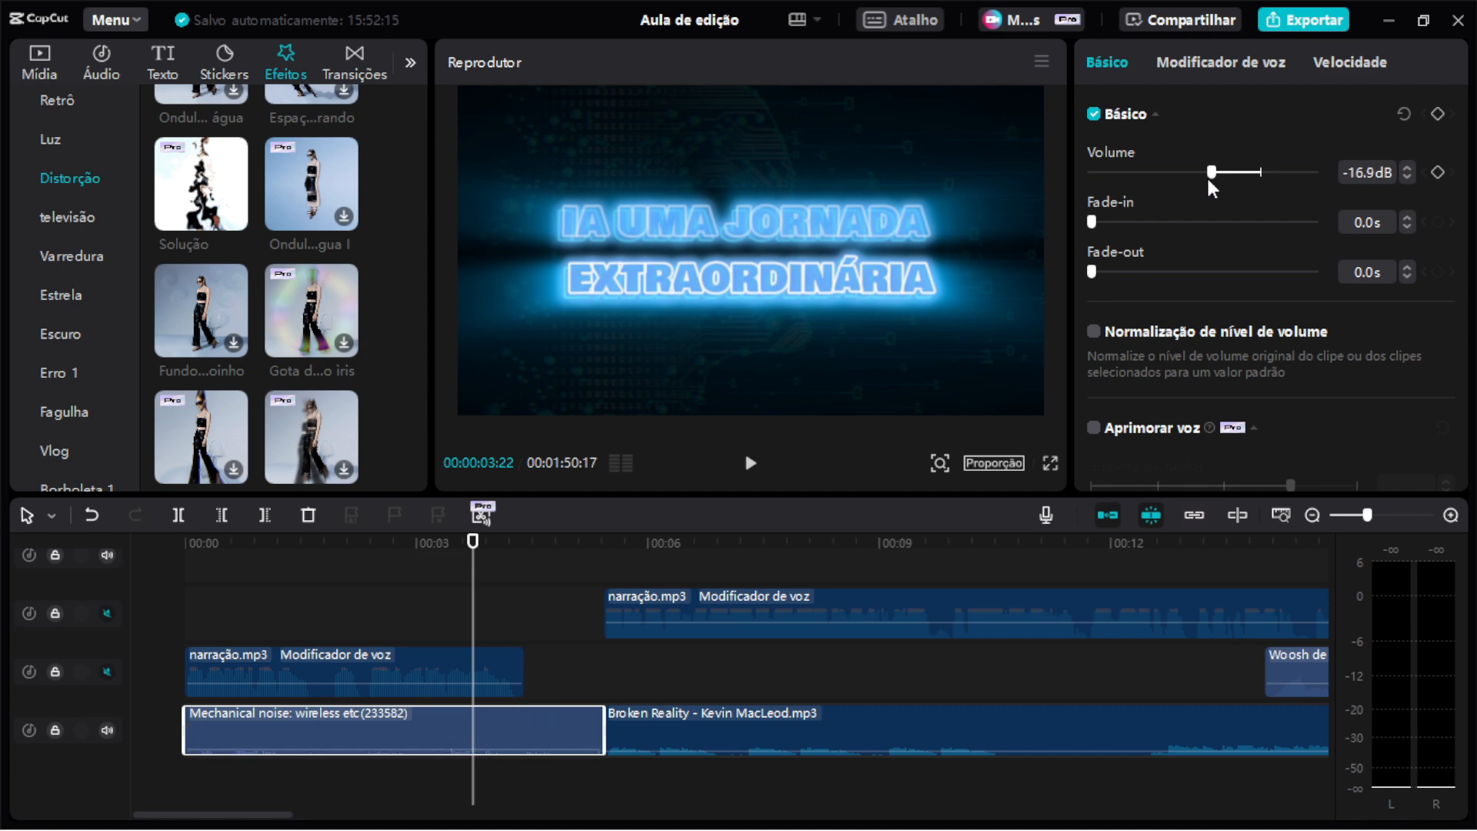
drag(1207, 175, 1221, 188)
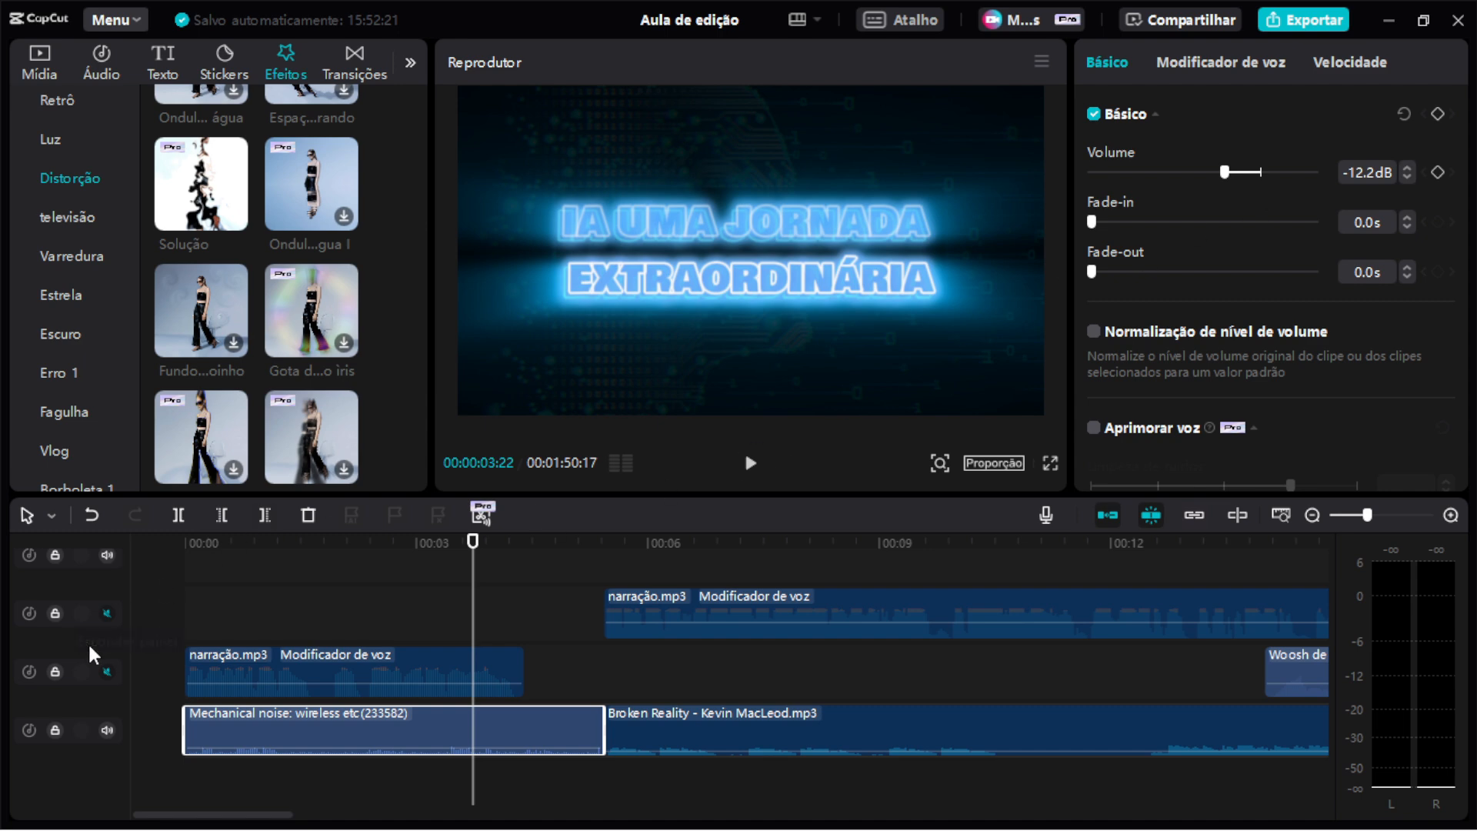
click(107, 614)
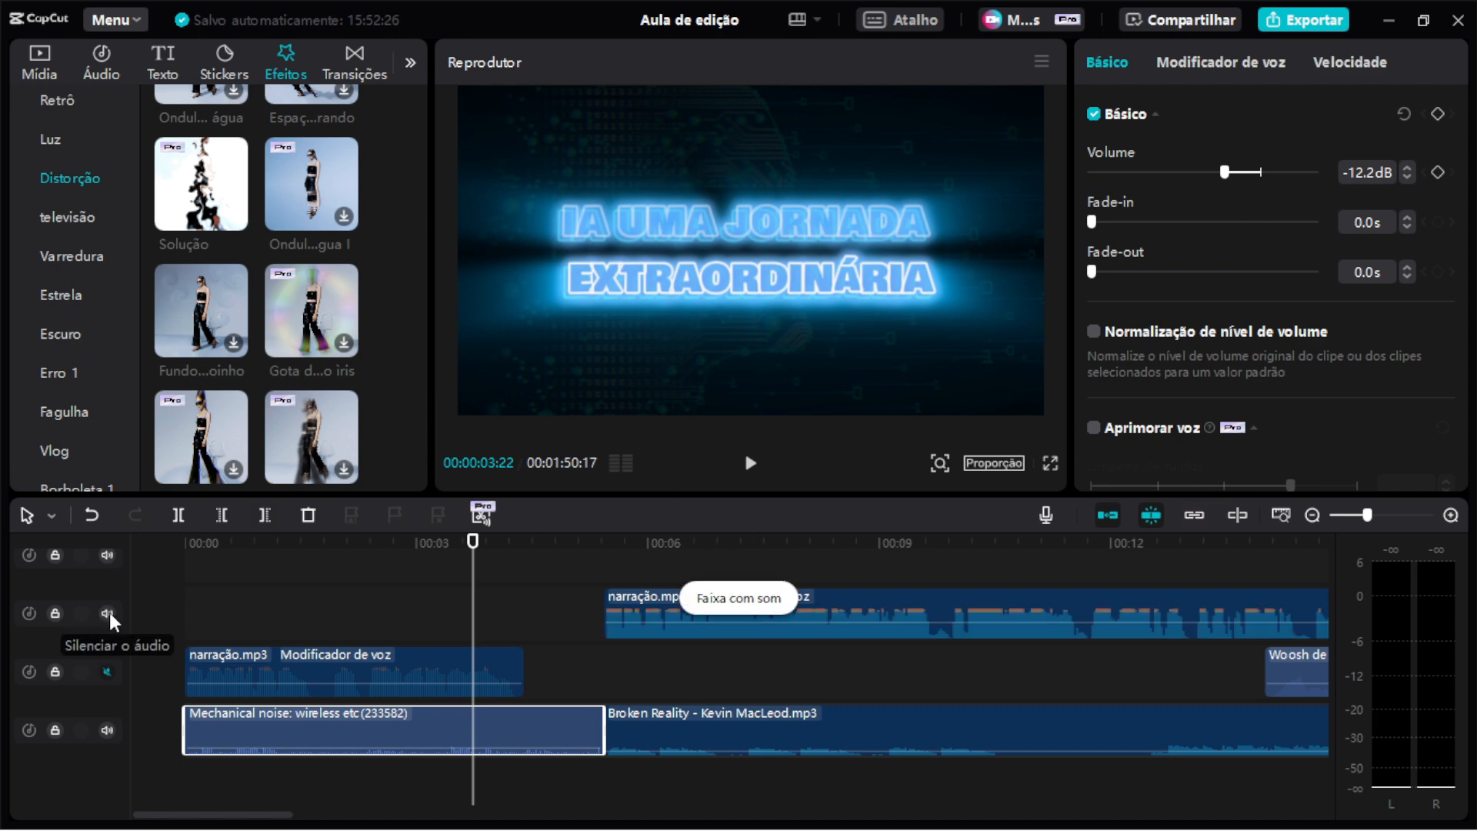
Unmute the lower narração audio track.
click(107, 671)
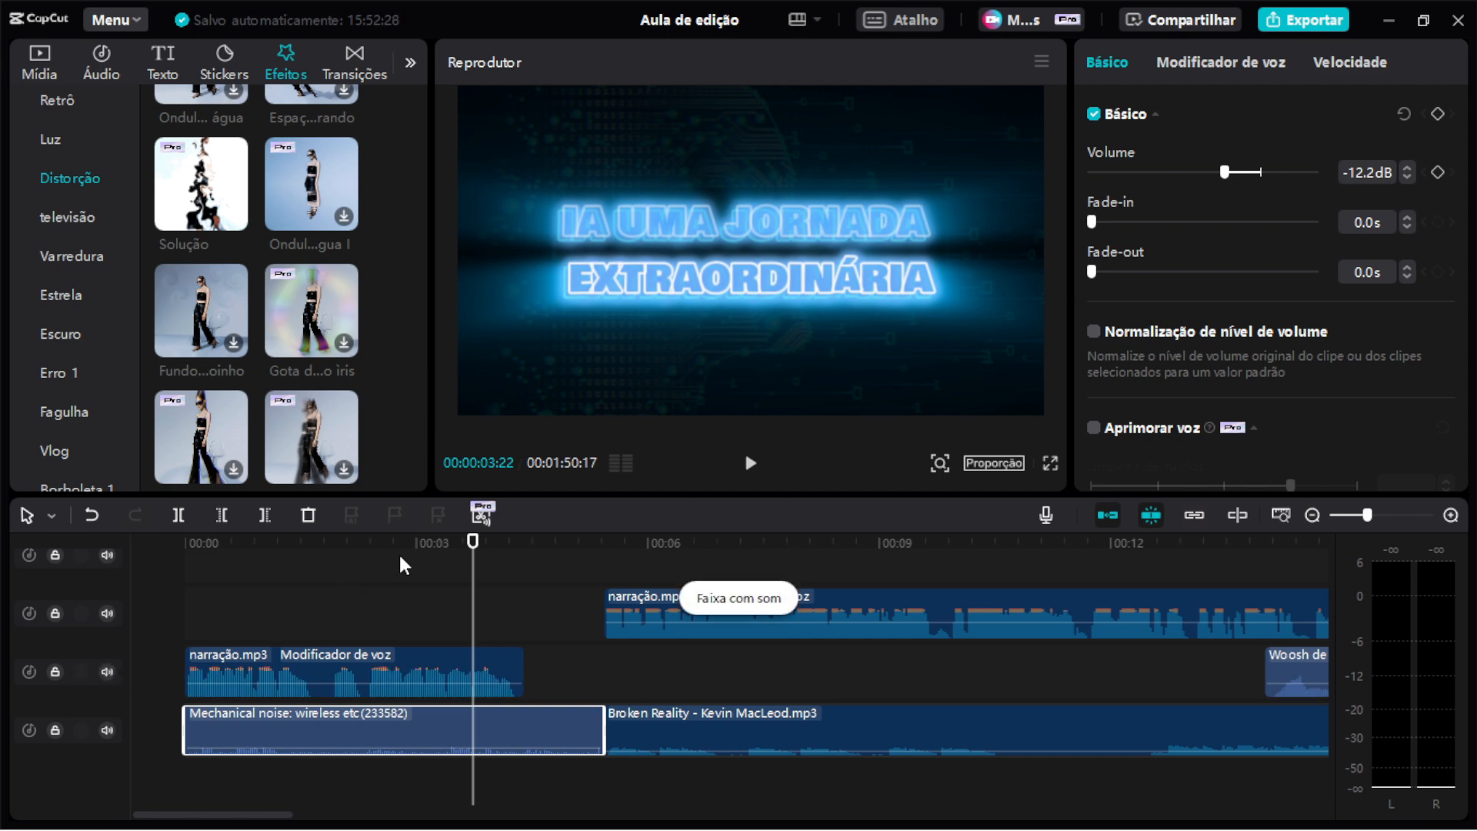
drag(468, 548, 524, 550)
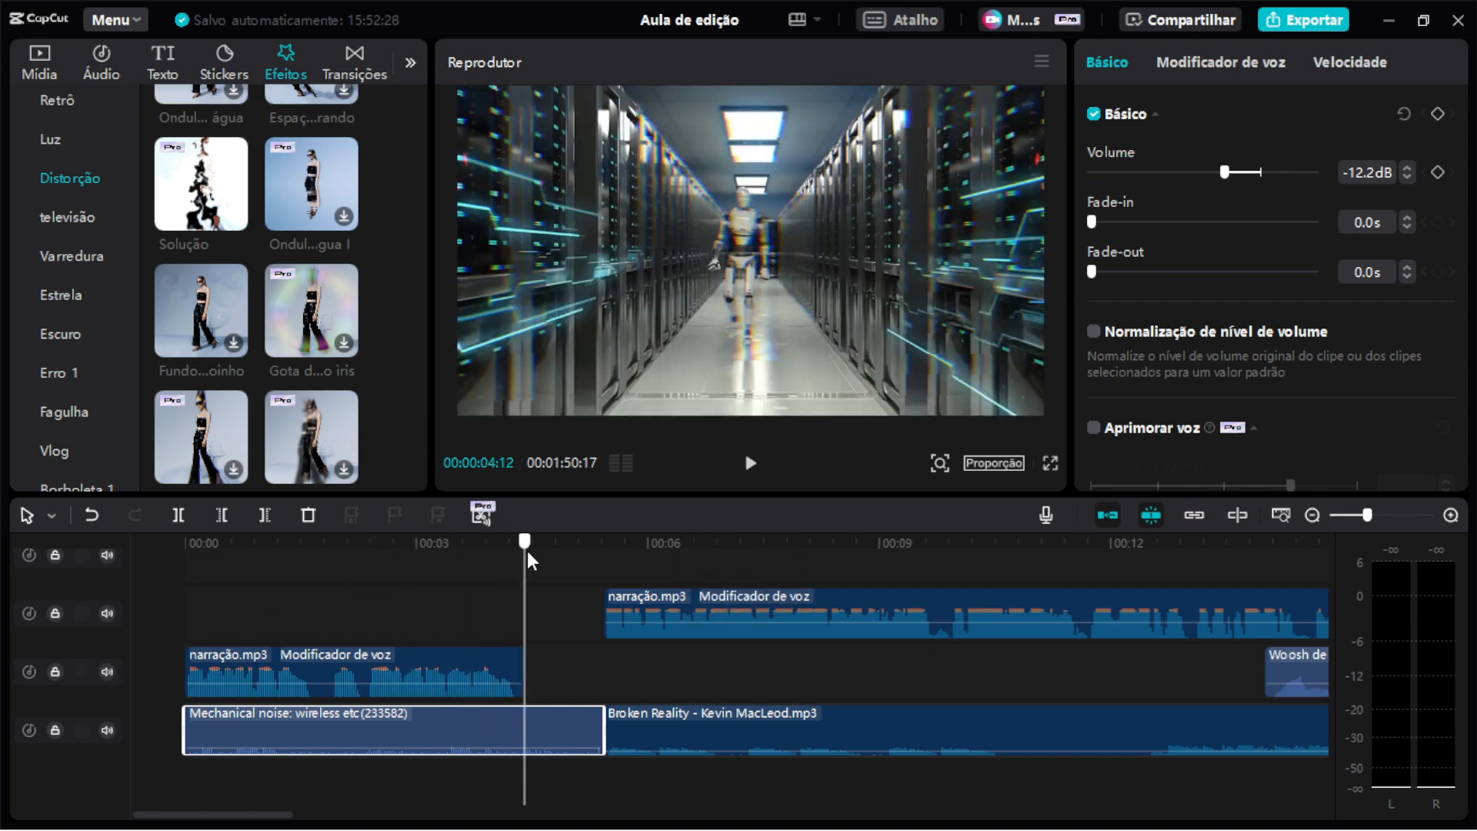
scroll(686, 634, up, 3)
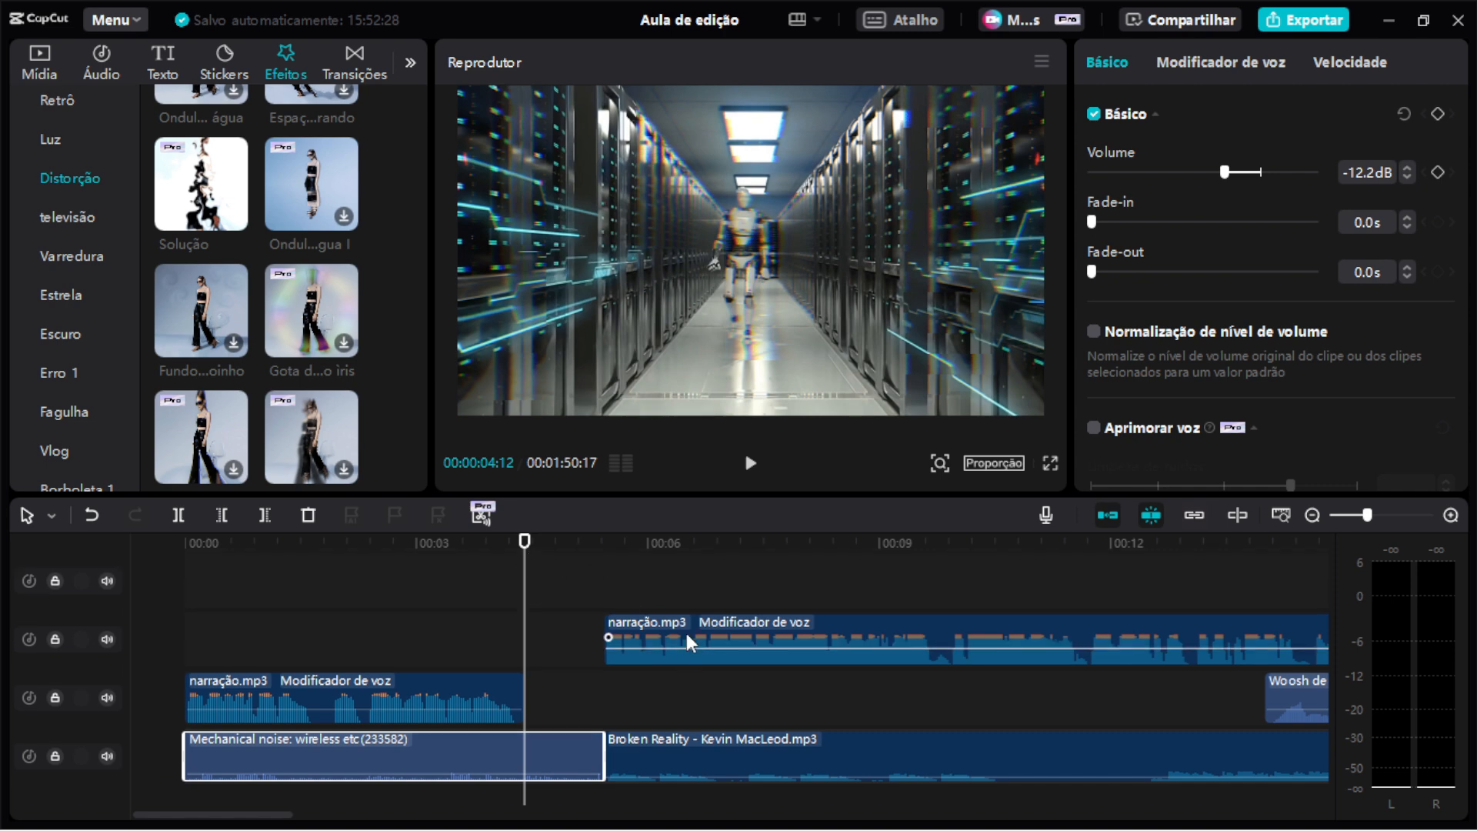
click(499, 547)
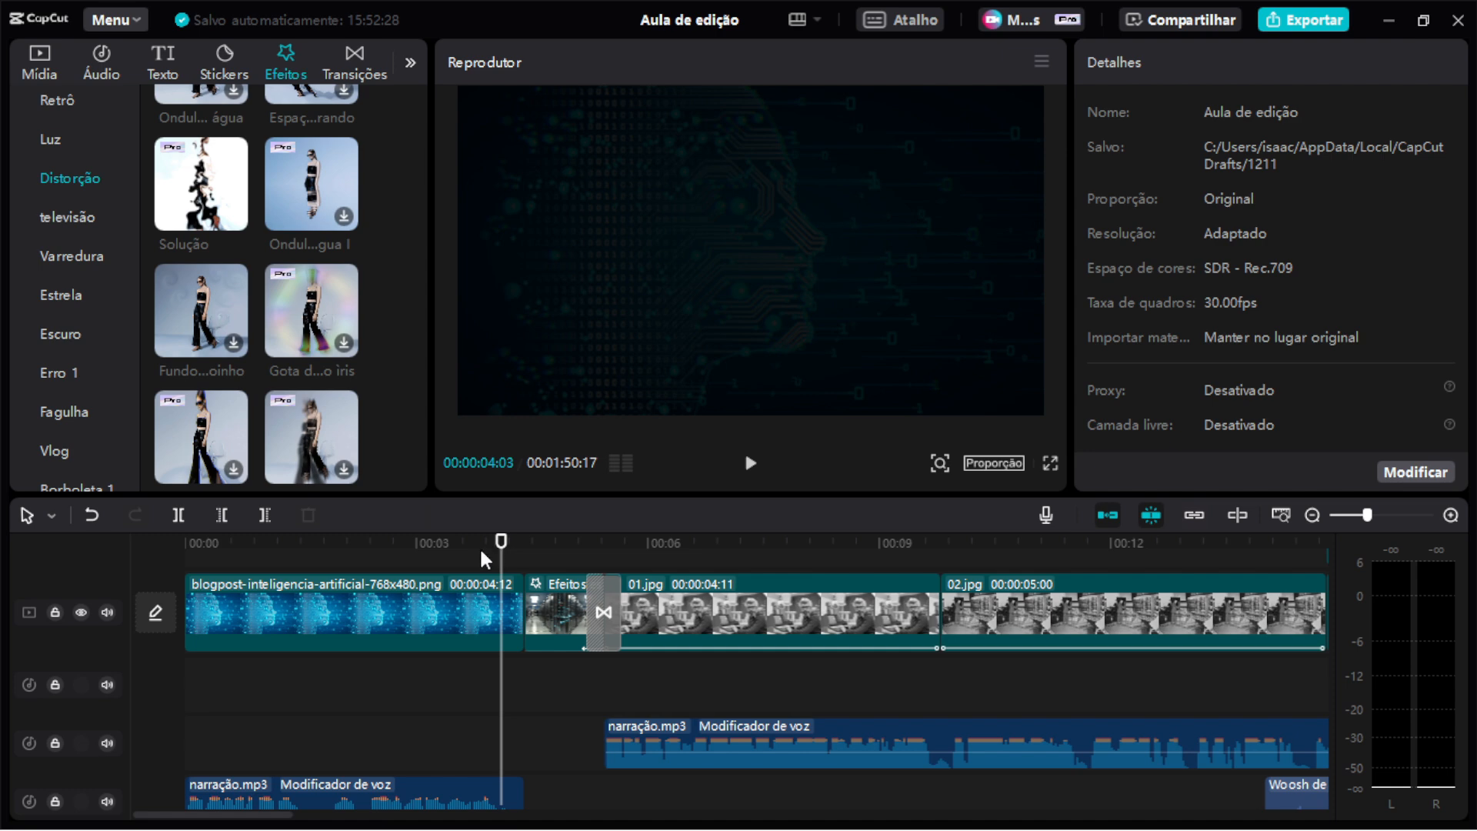
Select the Cromático effect and play back the cut from the opening title into the Efeitos especiais clip.
scroll(470, 548, up, 2)
click(462, 560)
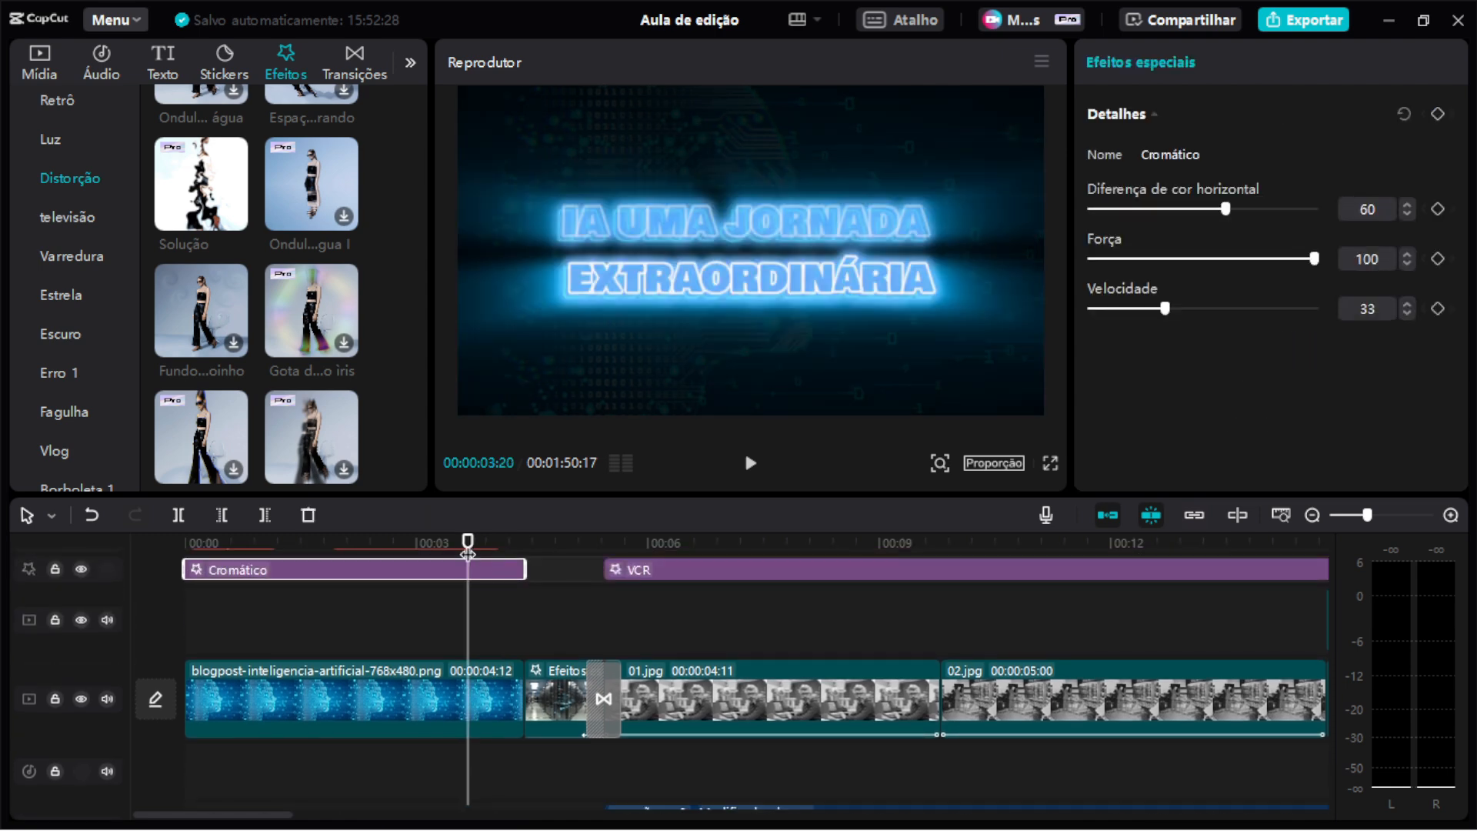
key(space)
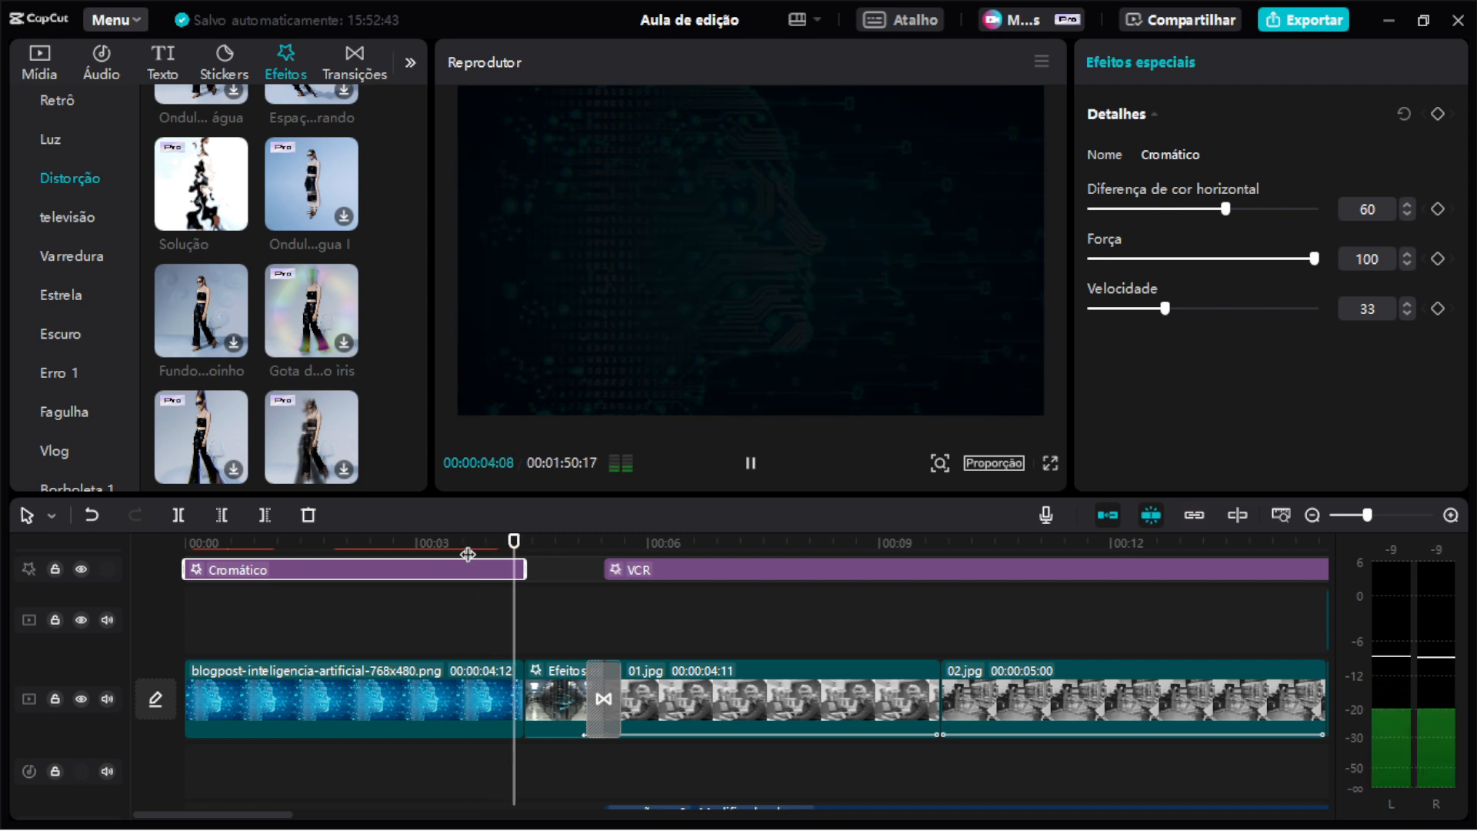
key(space)
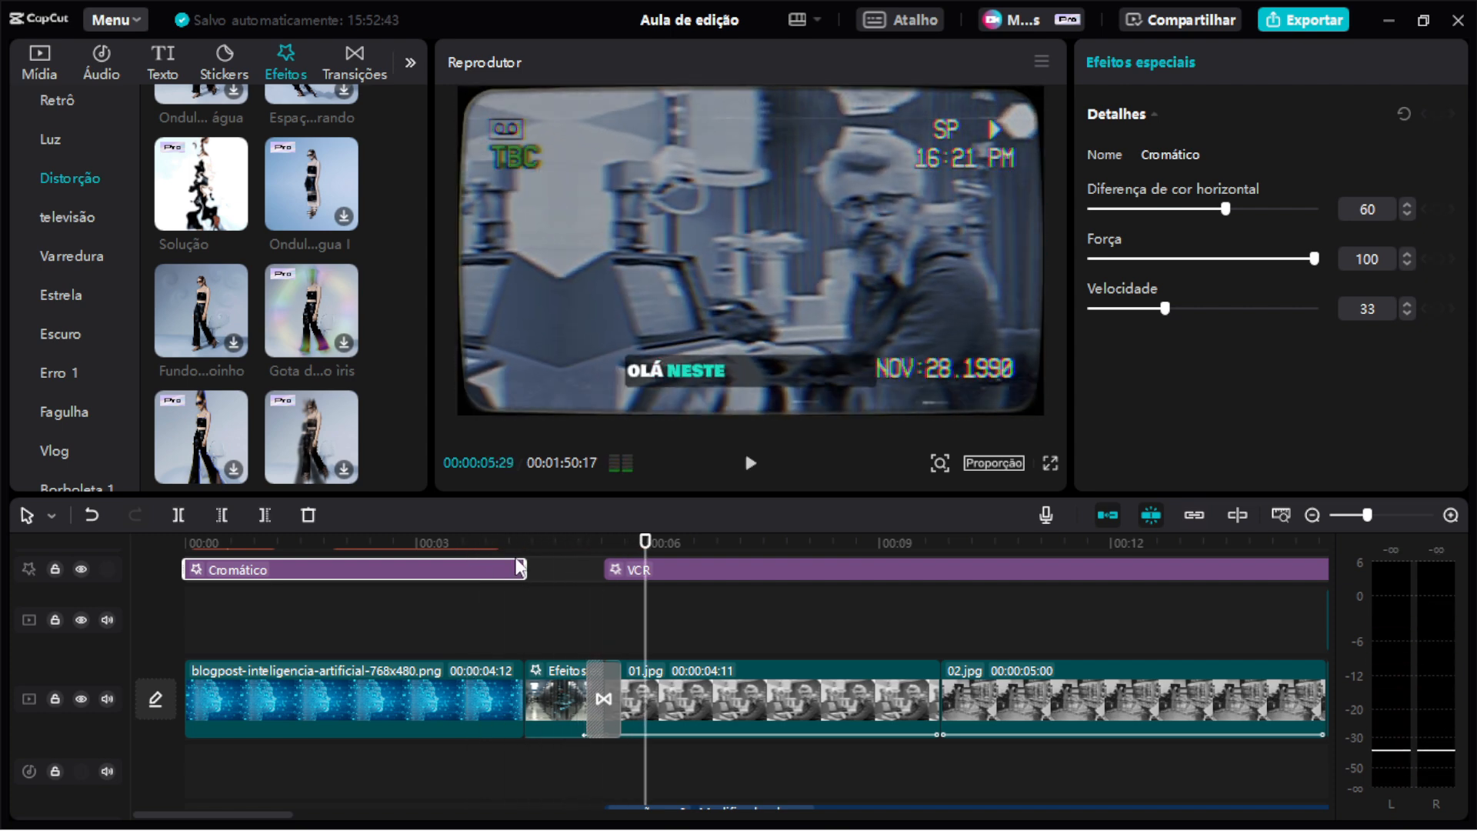
scroll(587, 600, down, 1)
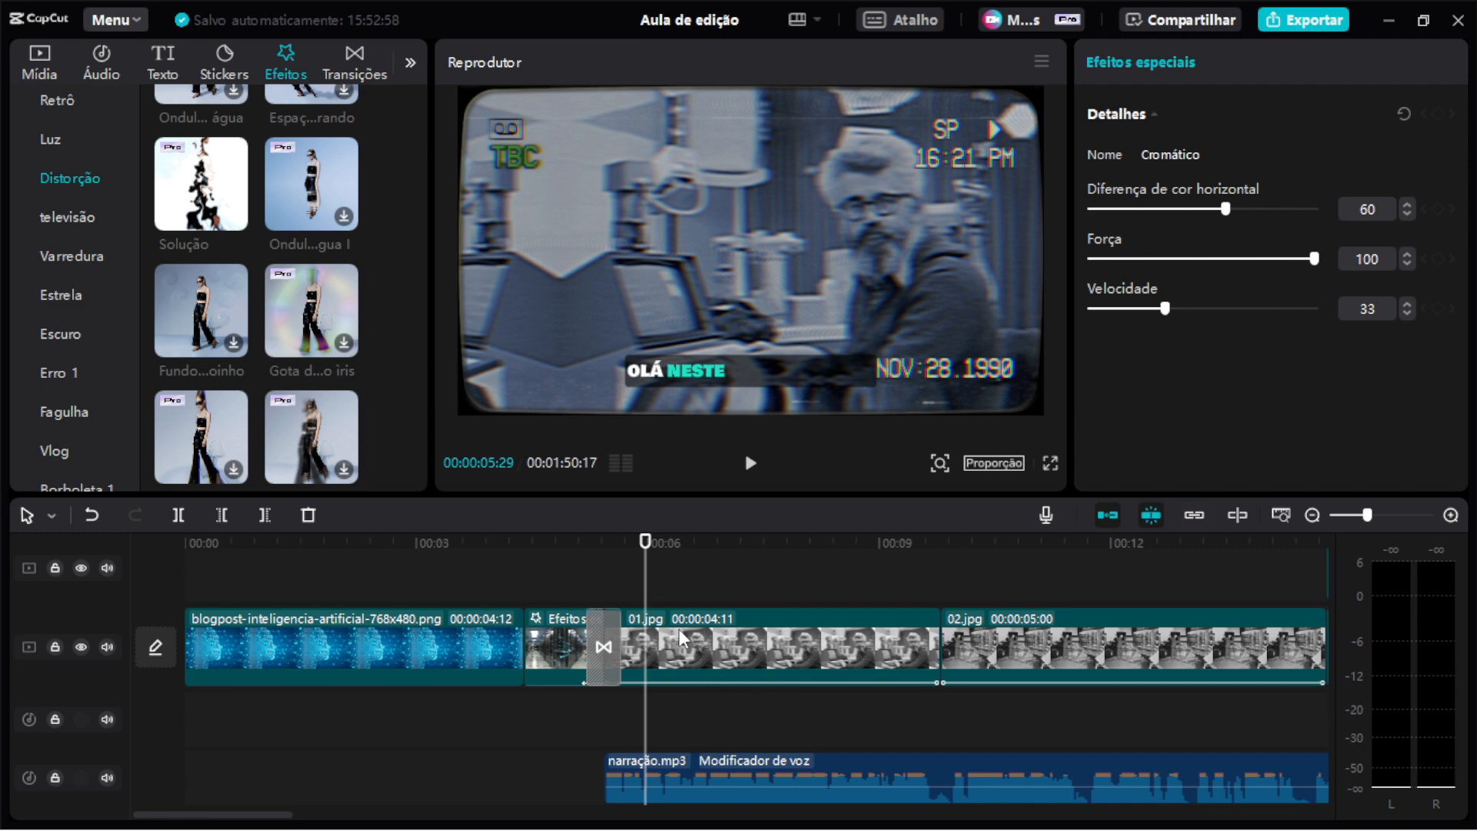
scroll(636, 694, up, 3)
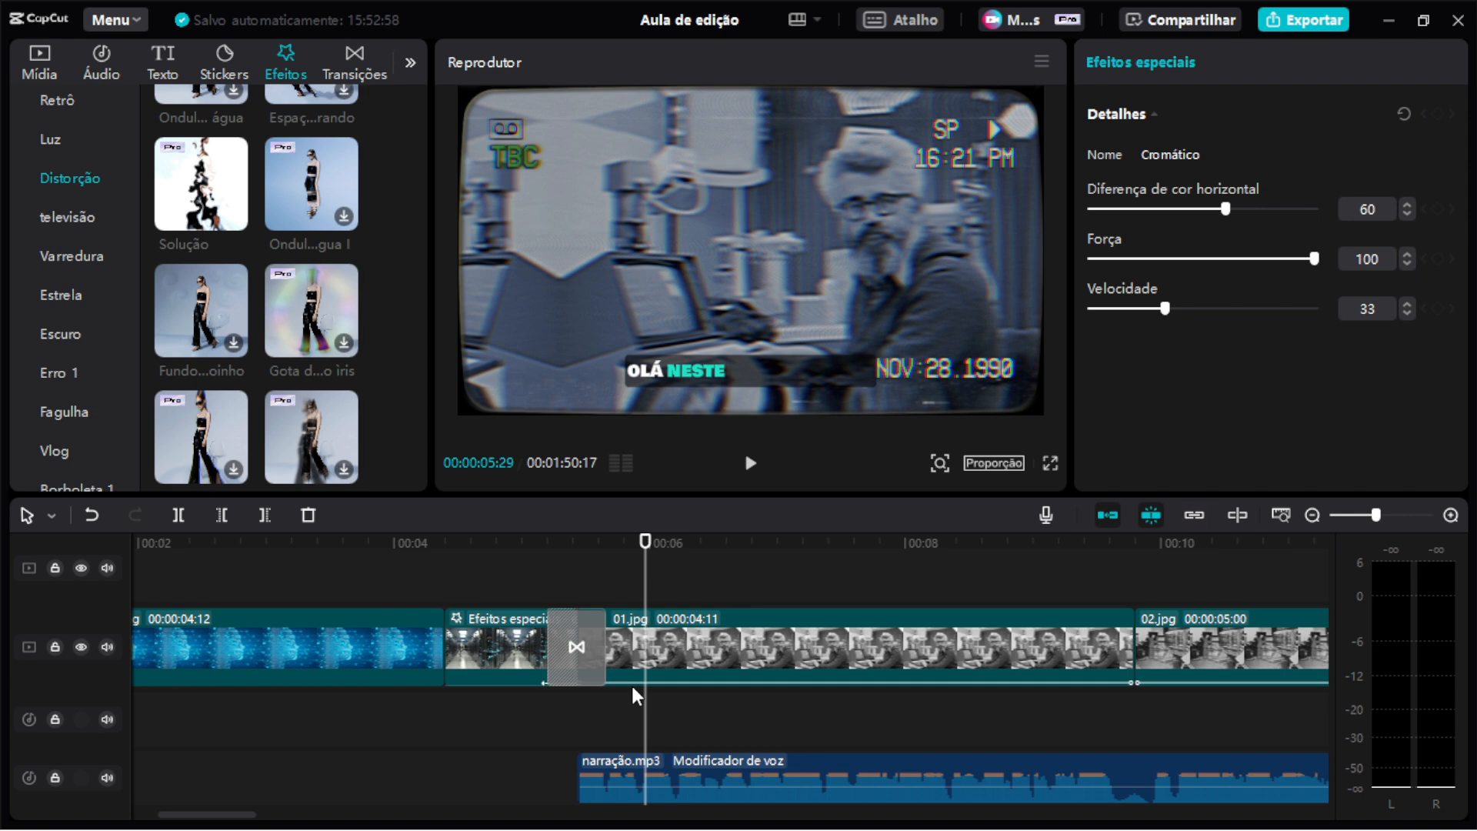
scroll(635, 694, left, 3)
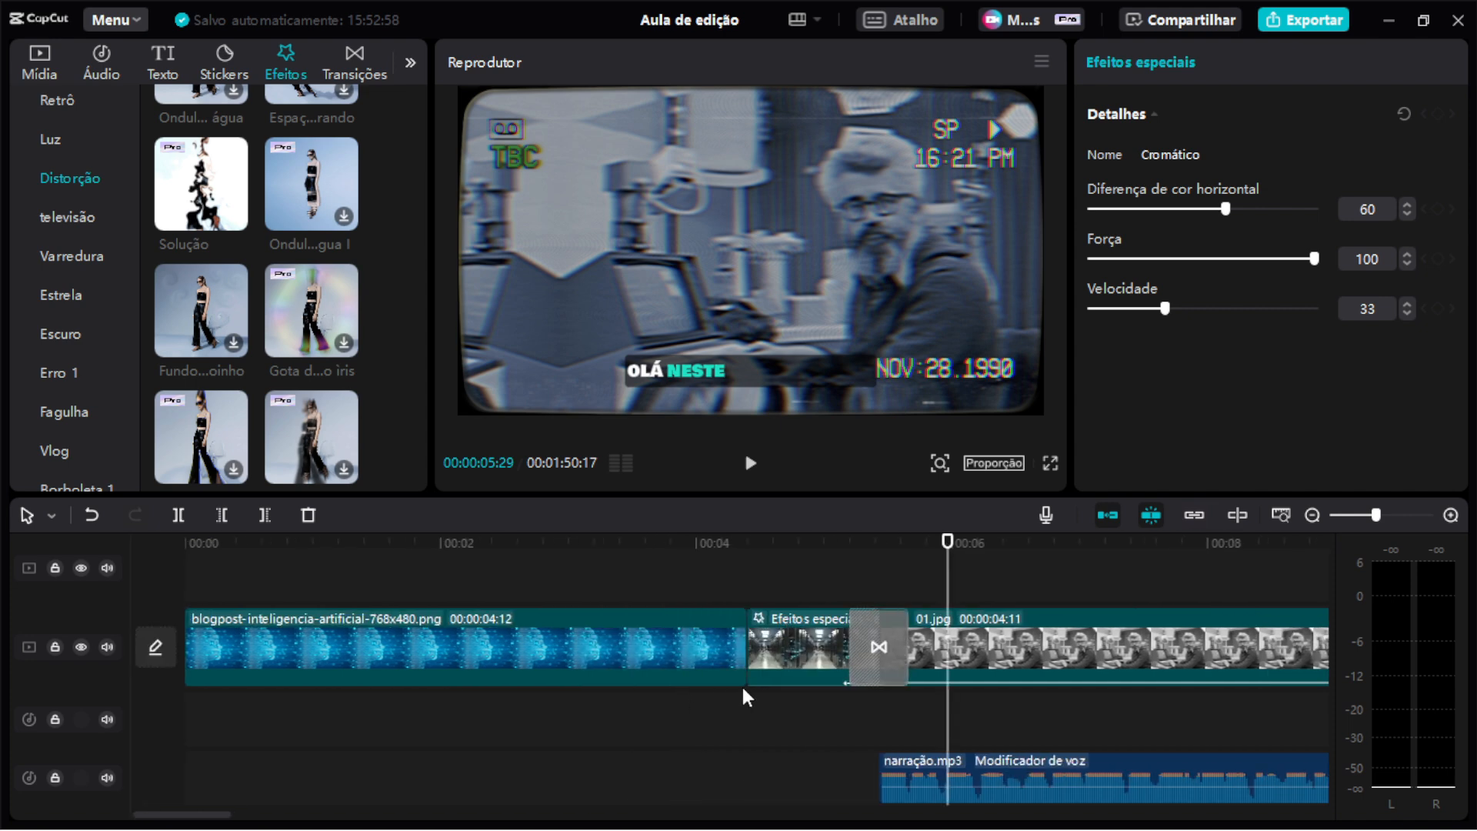
click(746, 548)
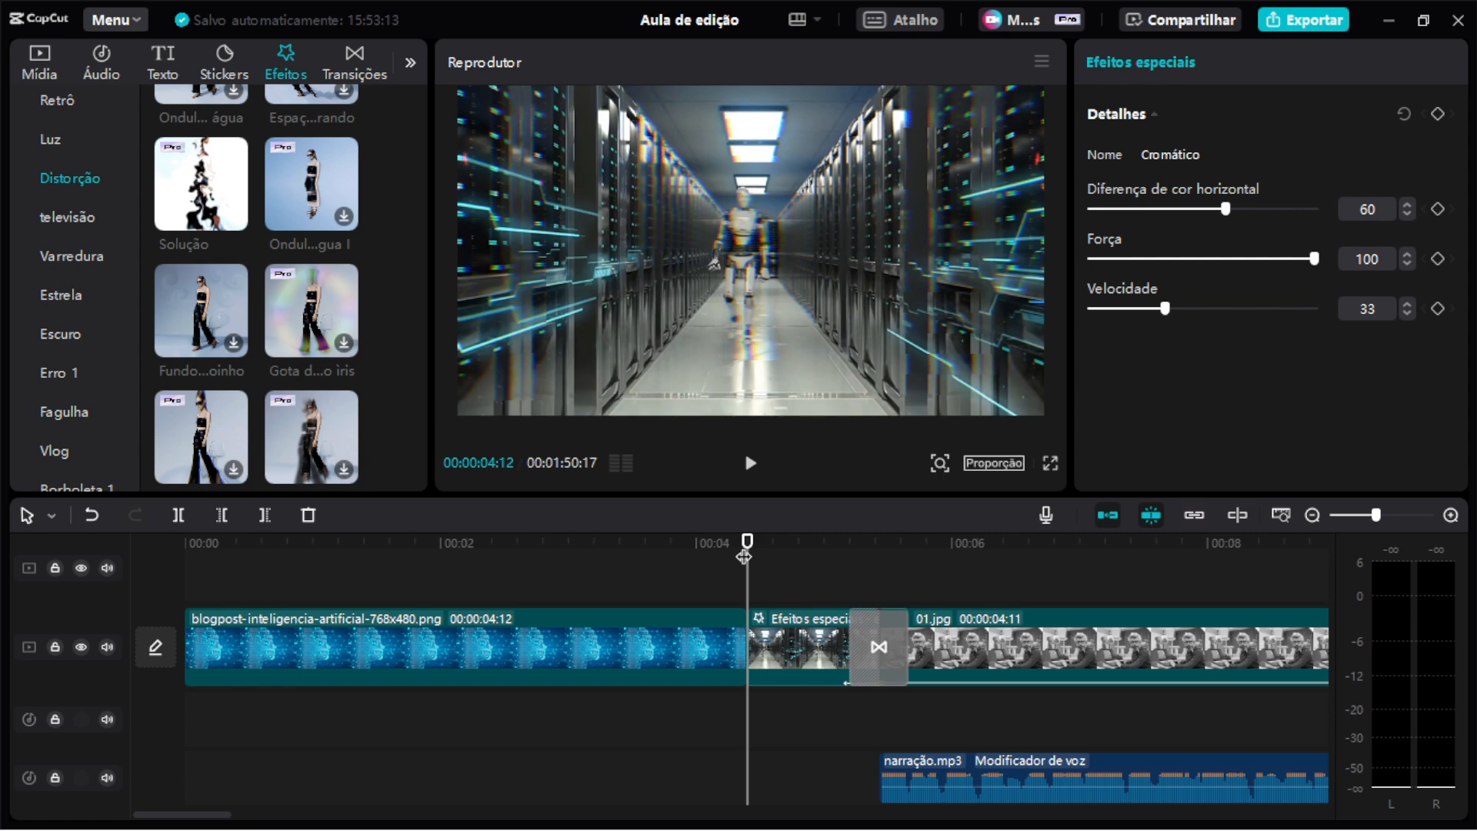
drag(745, 553, 699, 545)
key(space)
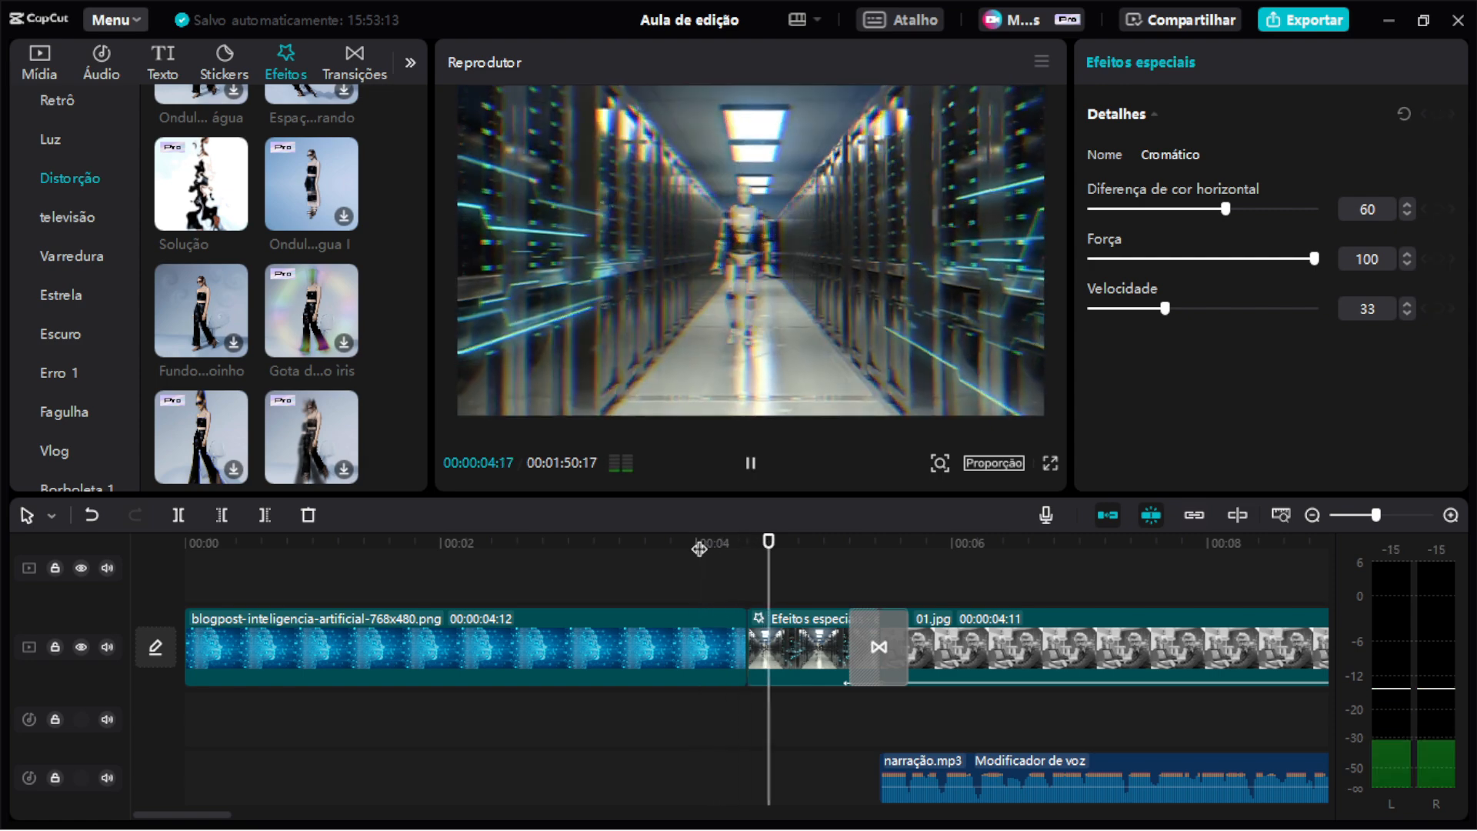
key(space)
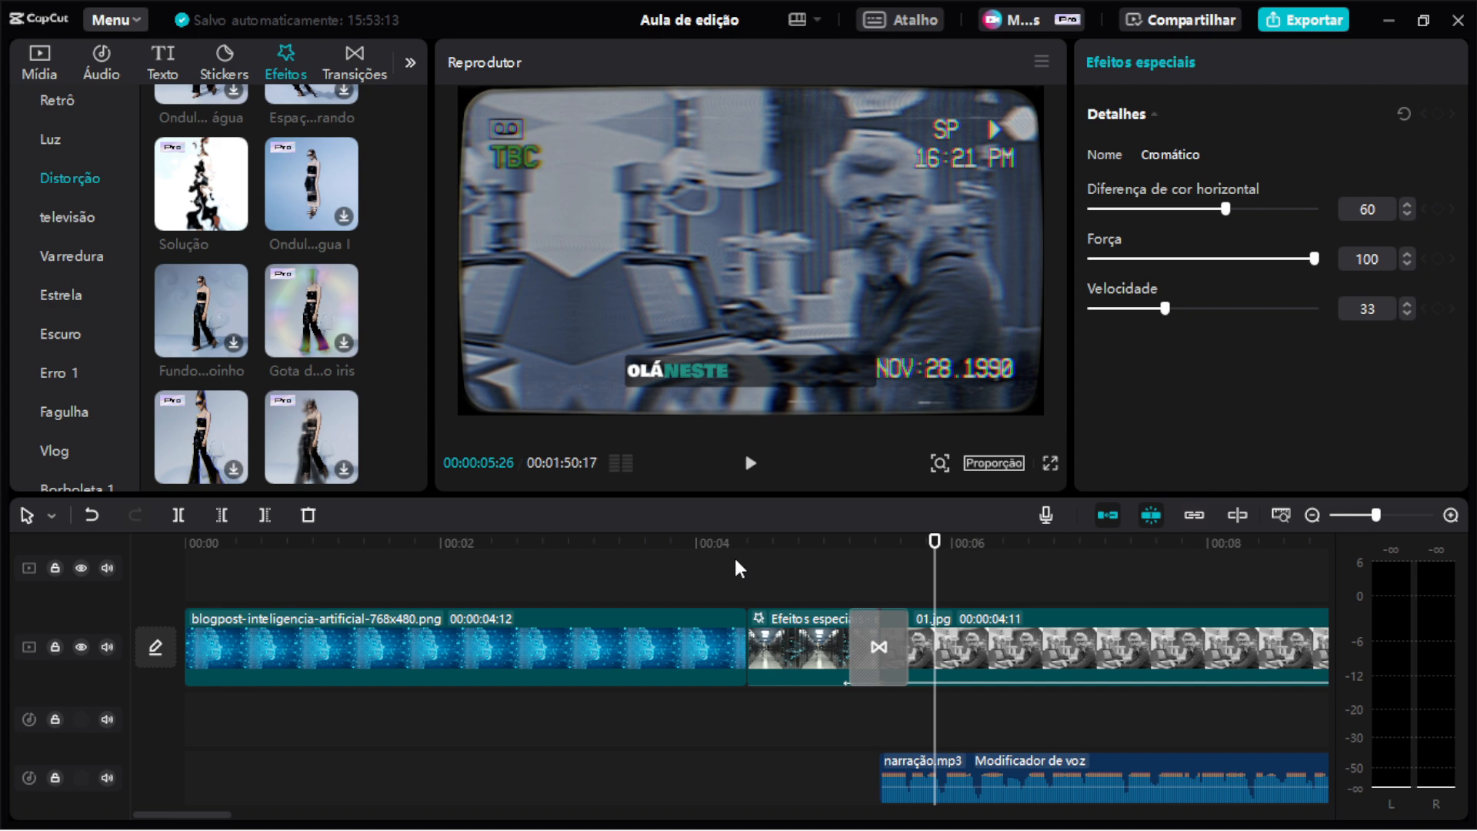
click(625, 548)
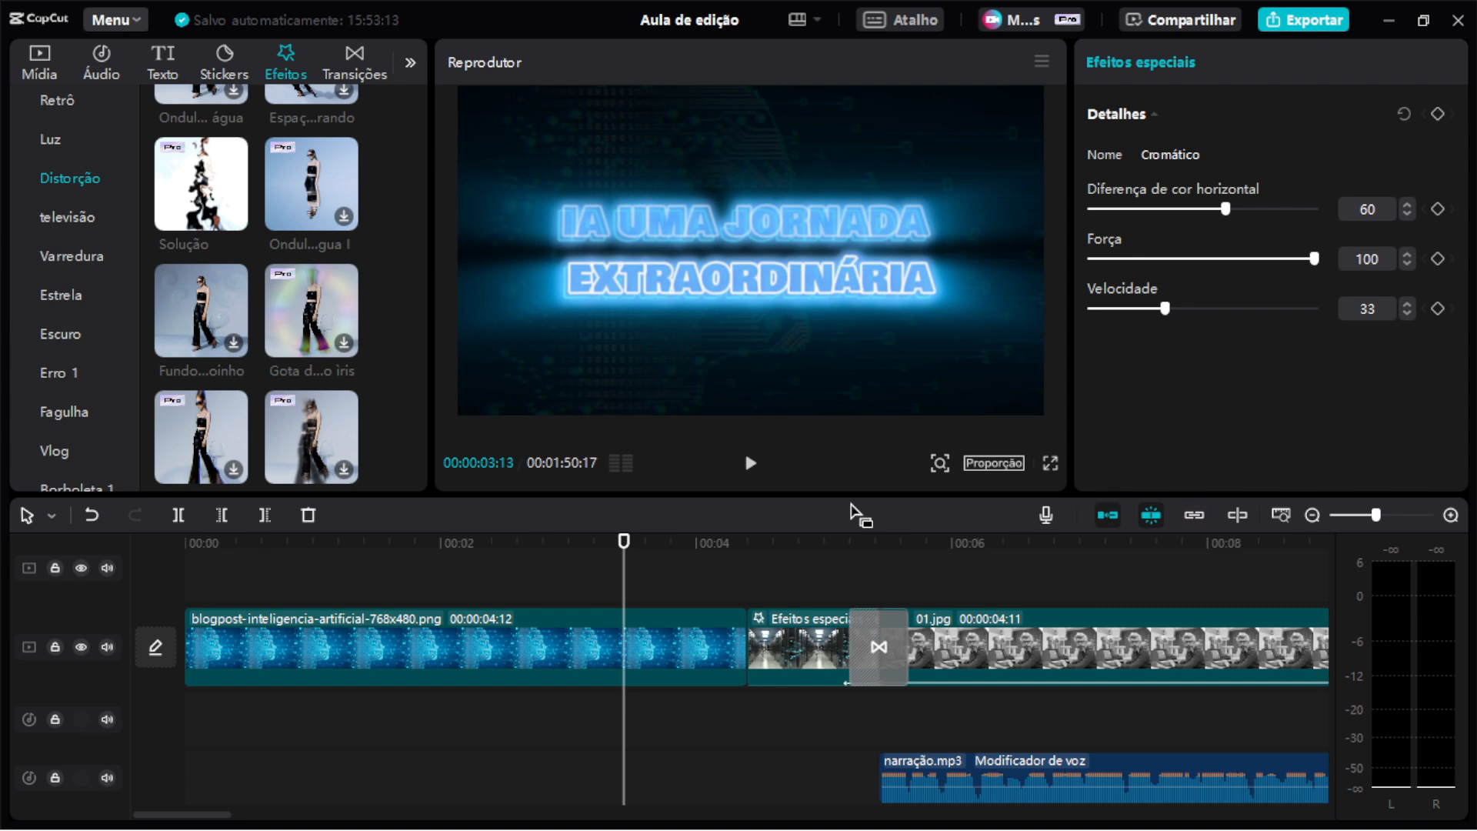
Enlarge the player panel and replay the passage from the opening title into the Efeitos especiais clip.
drag(1072, 370, 1110, 366)
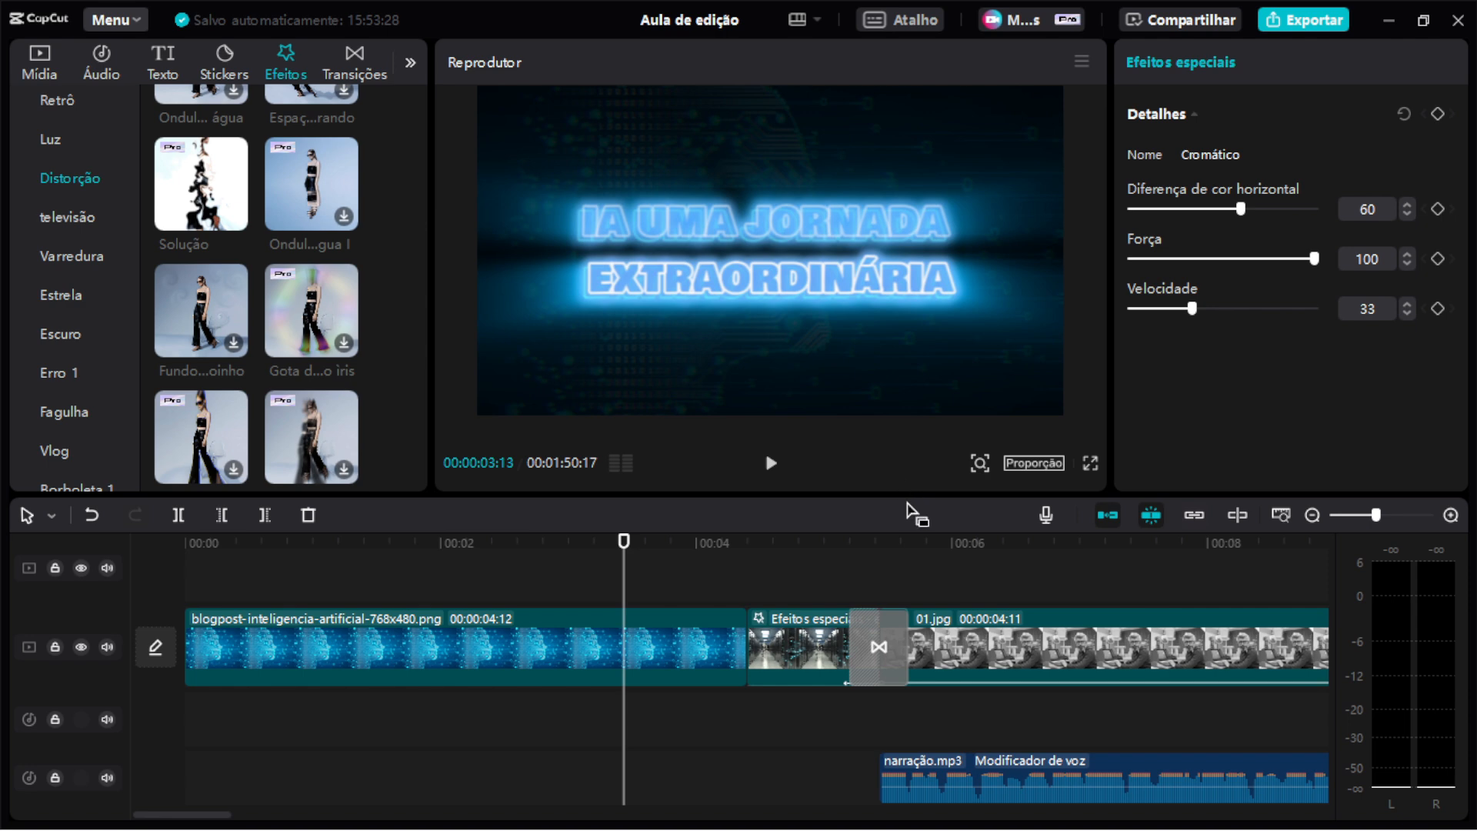
drag(905, 496, 907, 531)
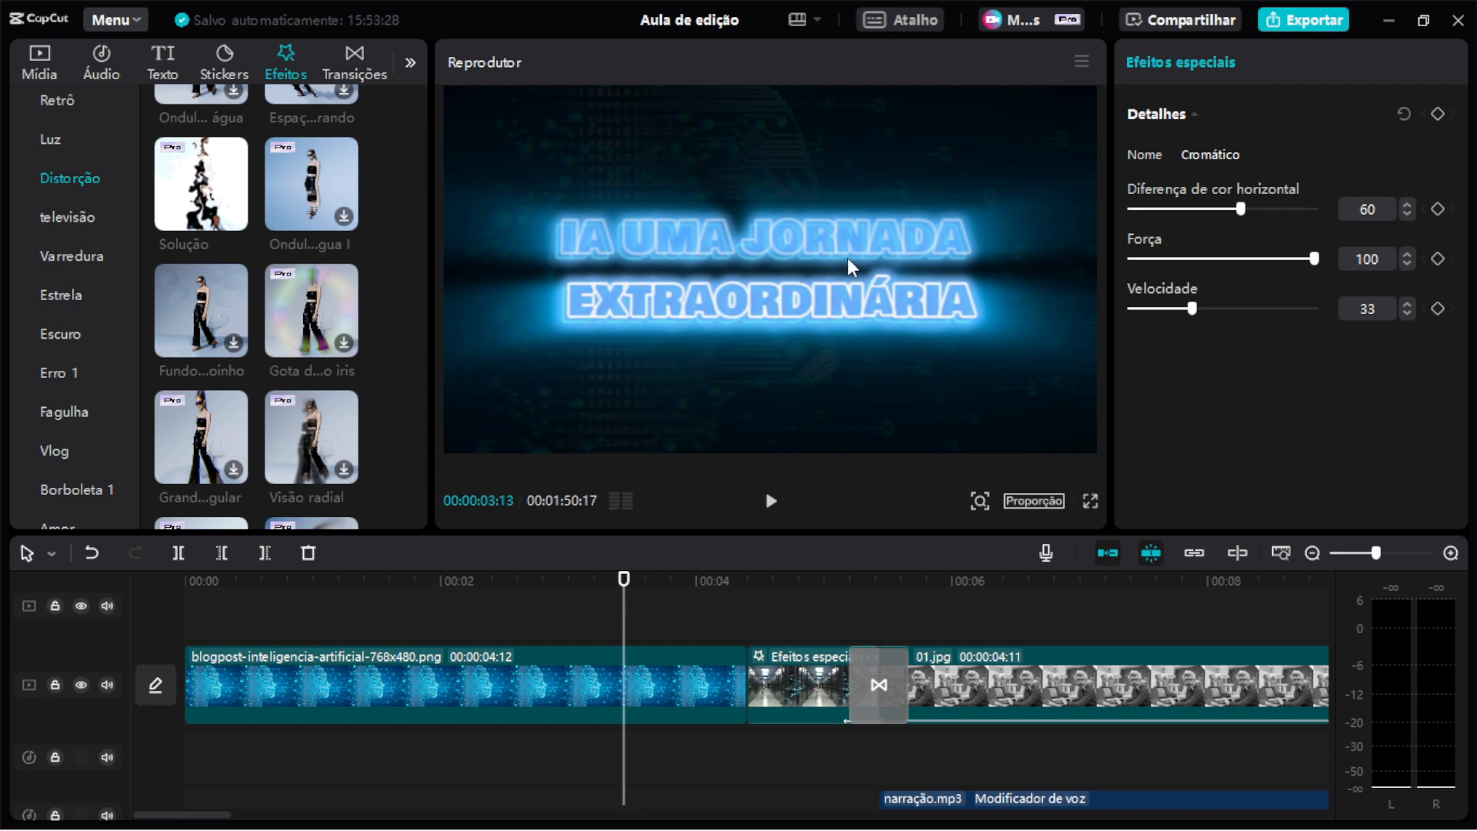
drag(675, 584, 742, 589)
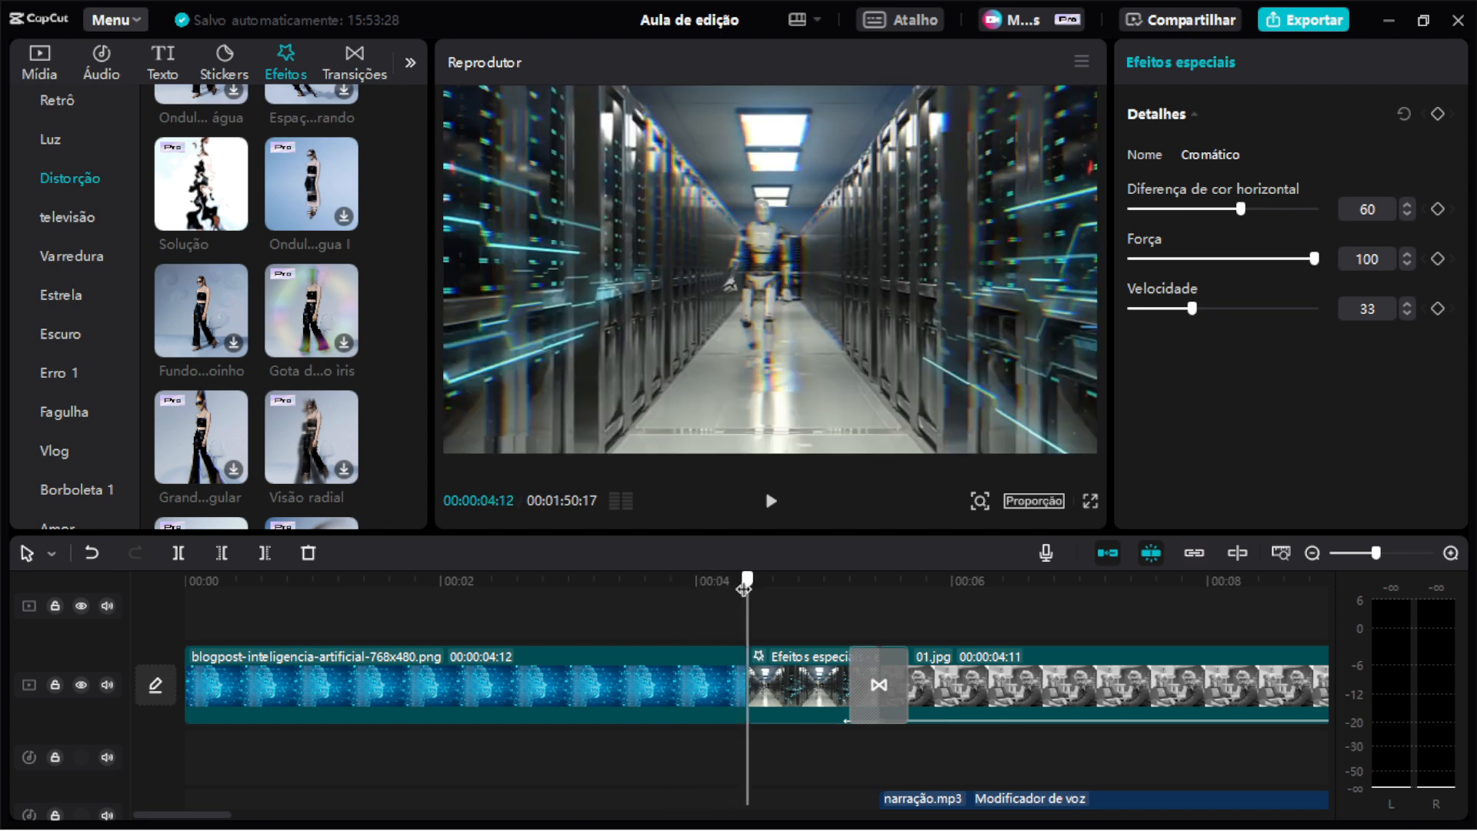
mouse_move(748, 586)
mouse_down()
mouse_move(648, 591)
mouse_move(747, 592)
mouse_up()
key(space)
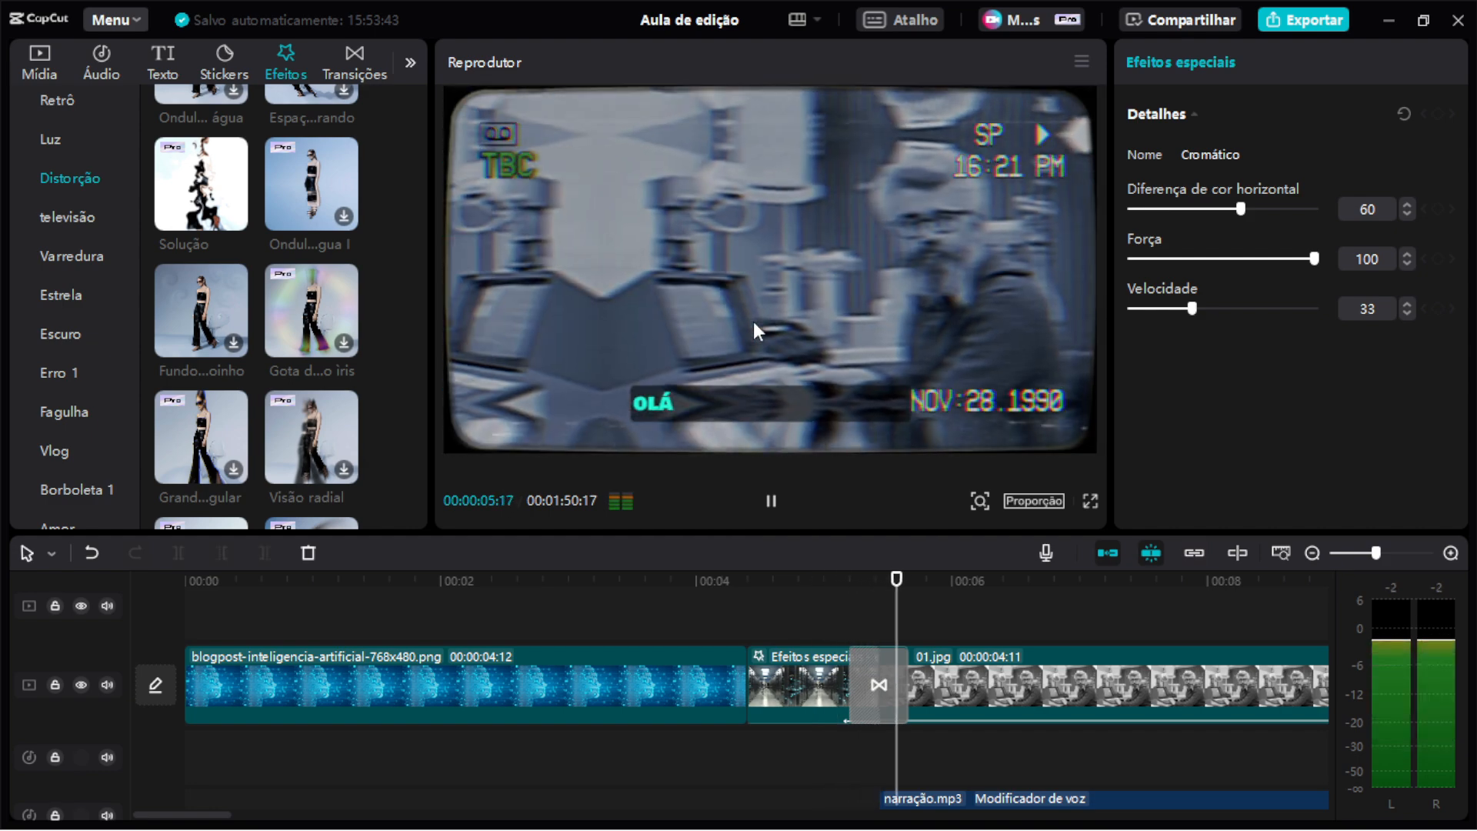
key(space)
click(768, 582)
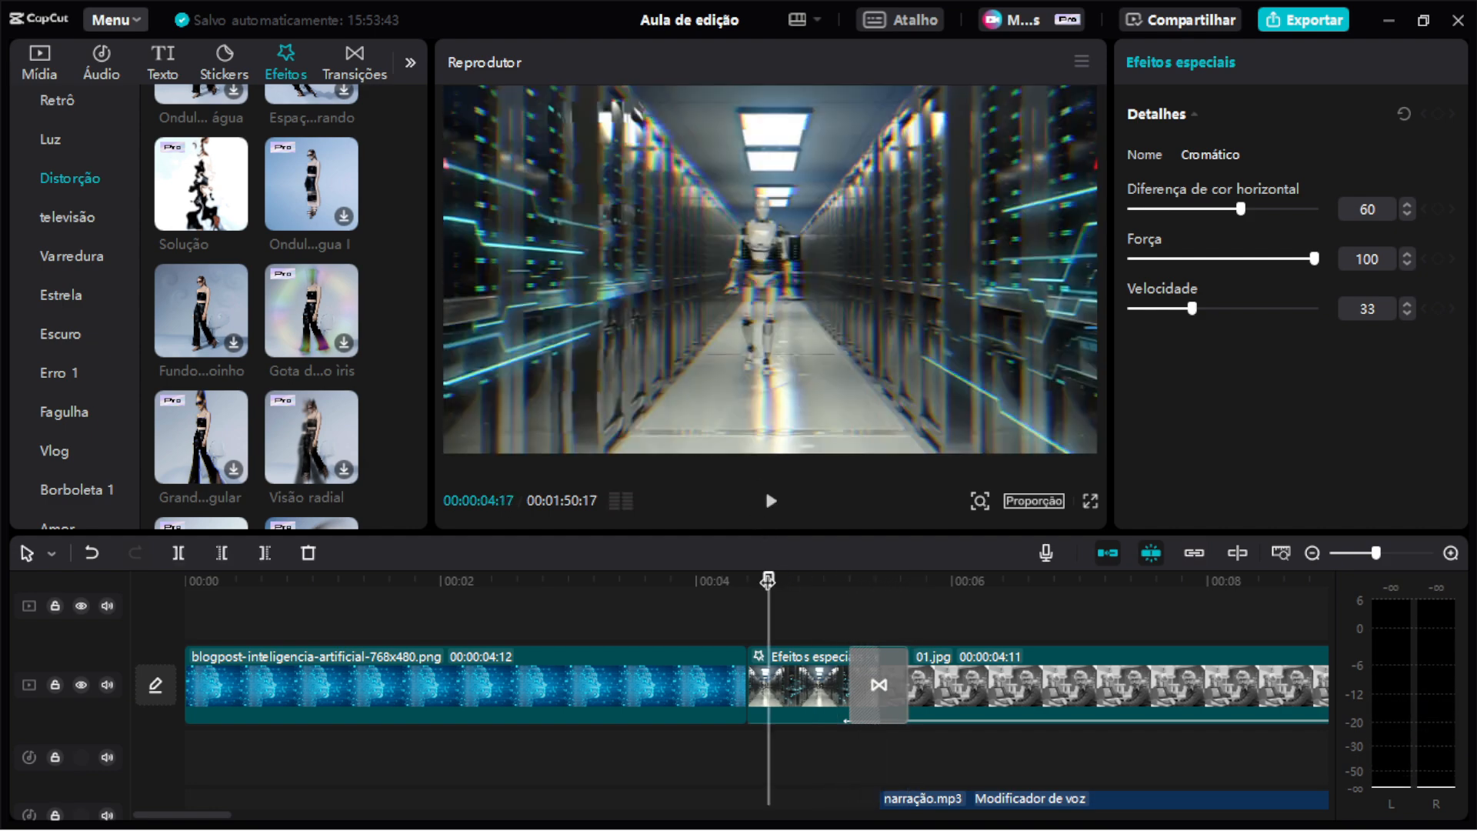
drag(768, 582, 750, 584)
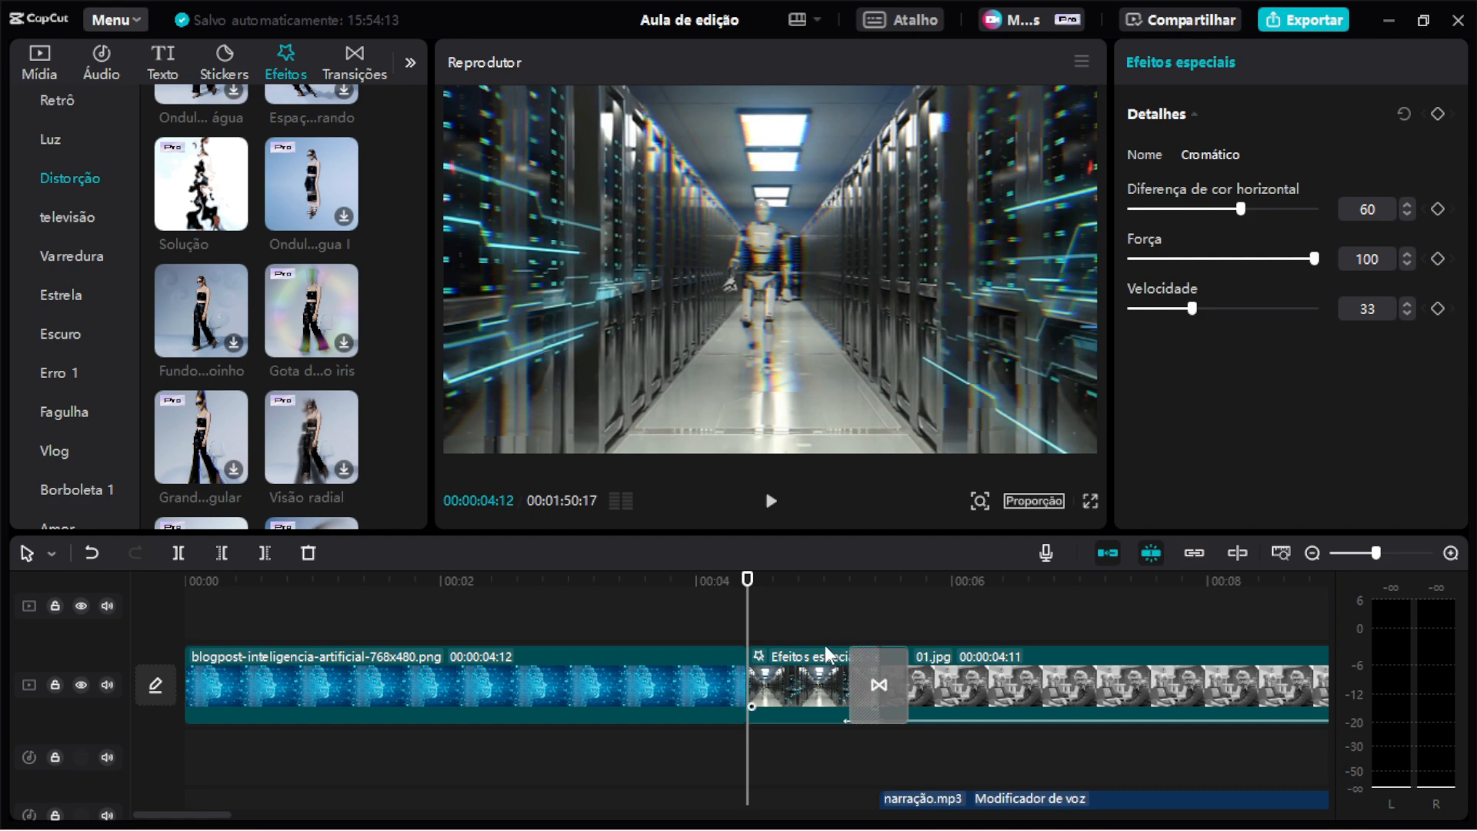
key(space)
click(768, 496)
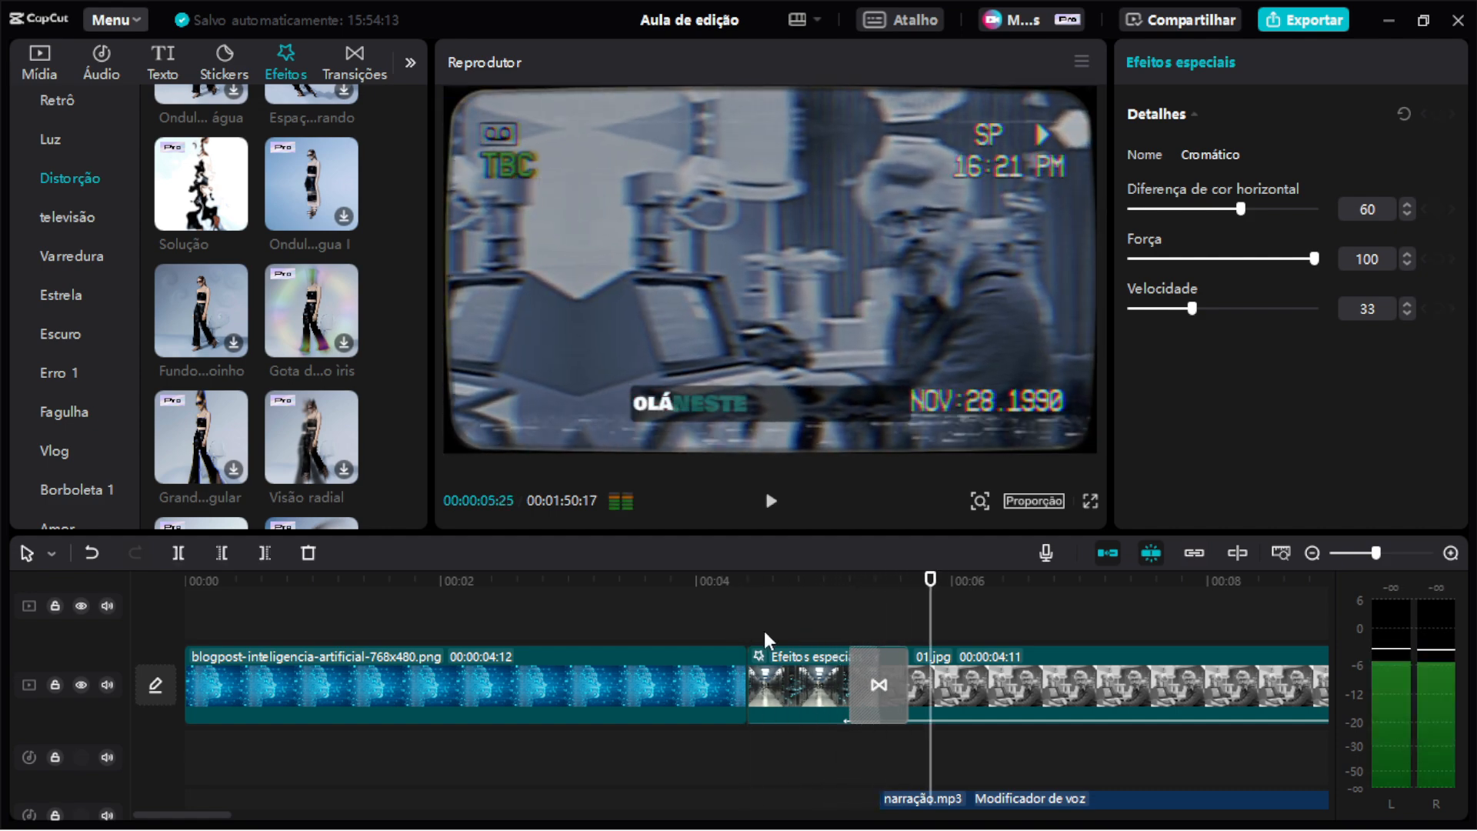
Select the Esticar pra direita transition between the Efeitos especiais clip and 01.jpg.
scroll(854, 654, right, 3)
scroll(769, 660, down, 3)
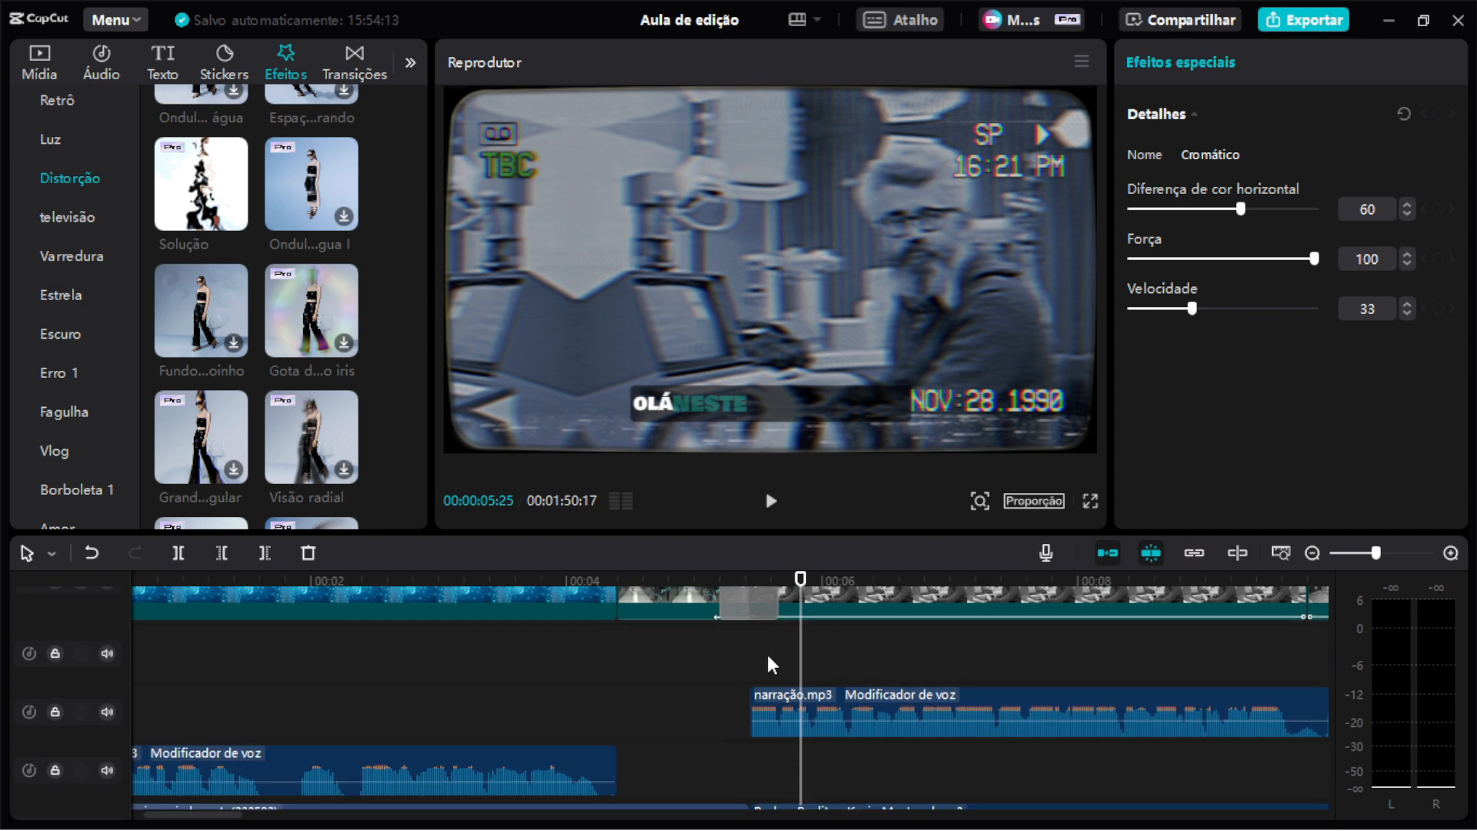
scroll(772, 662, up, 1)
scroll(771, 665, up, 2)
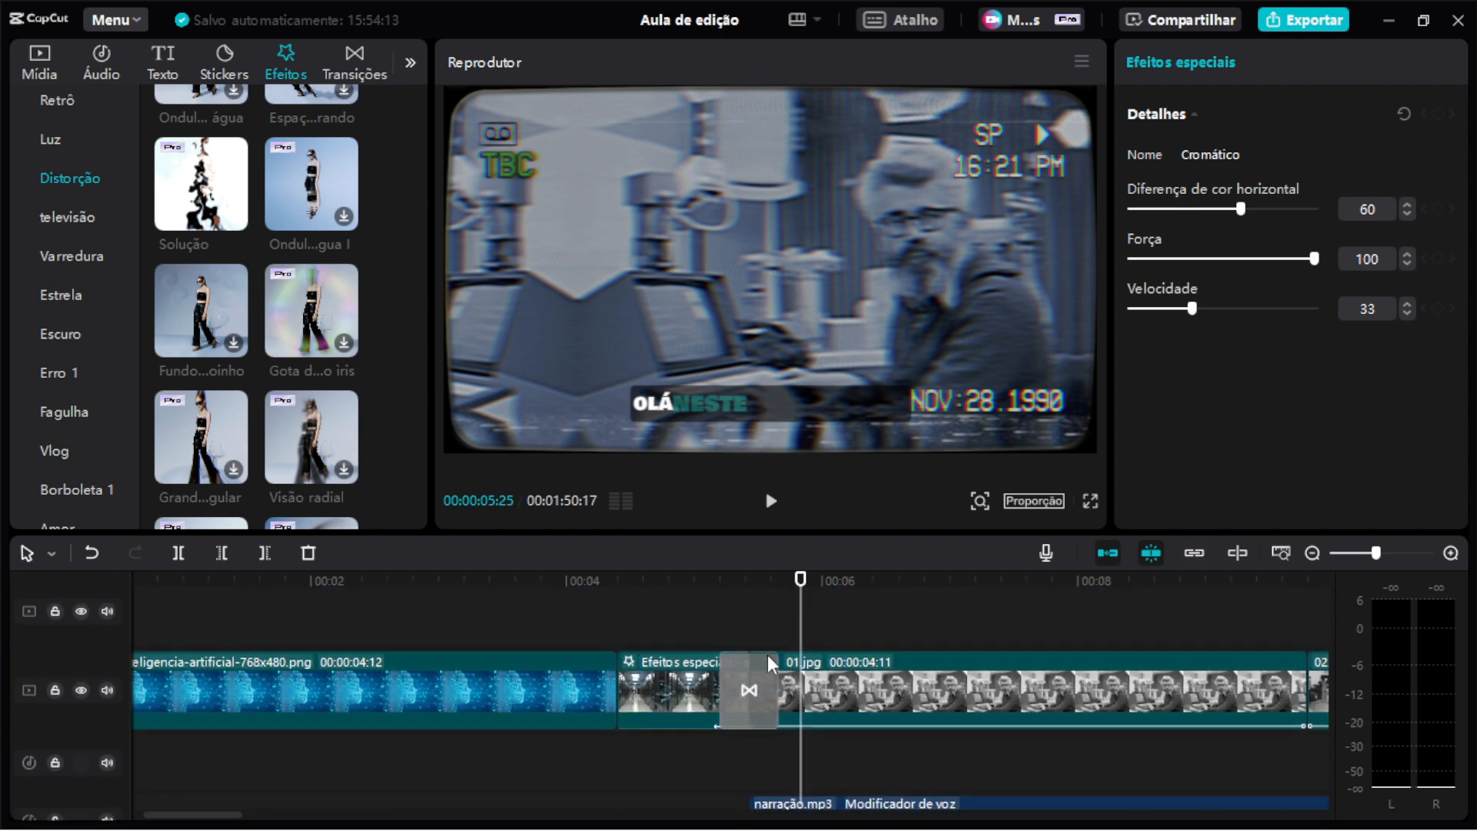
click(763, 666)
mouse_move(746, 602)
mouse_down()
mouse_move(730, 595)
mouse_move(750, 596)
mouse_up()
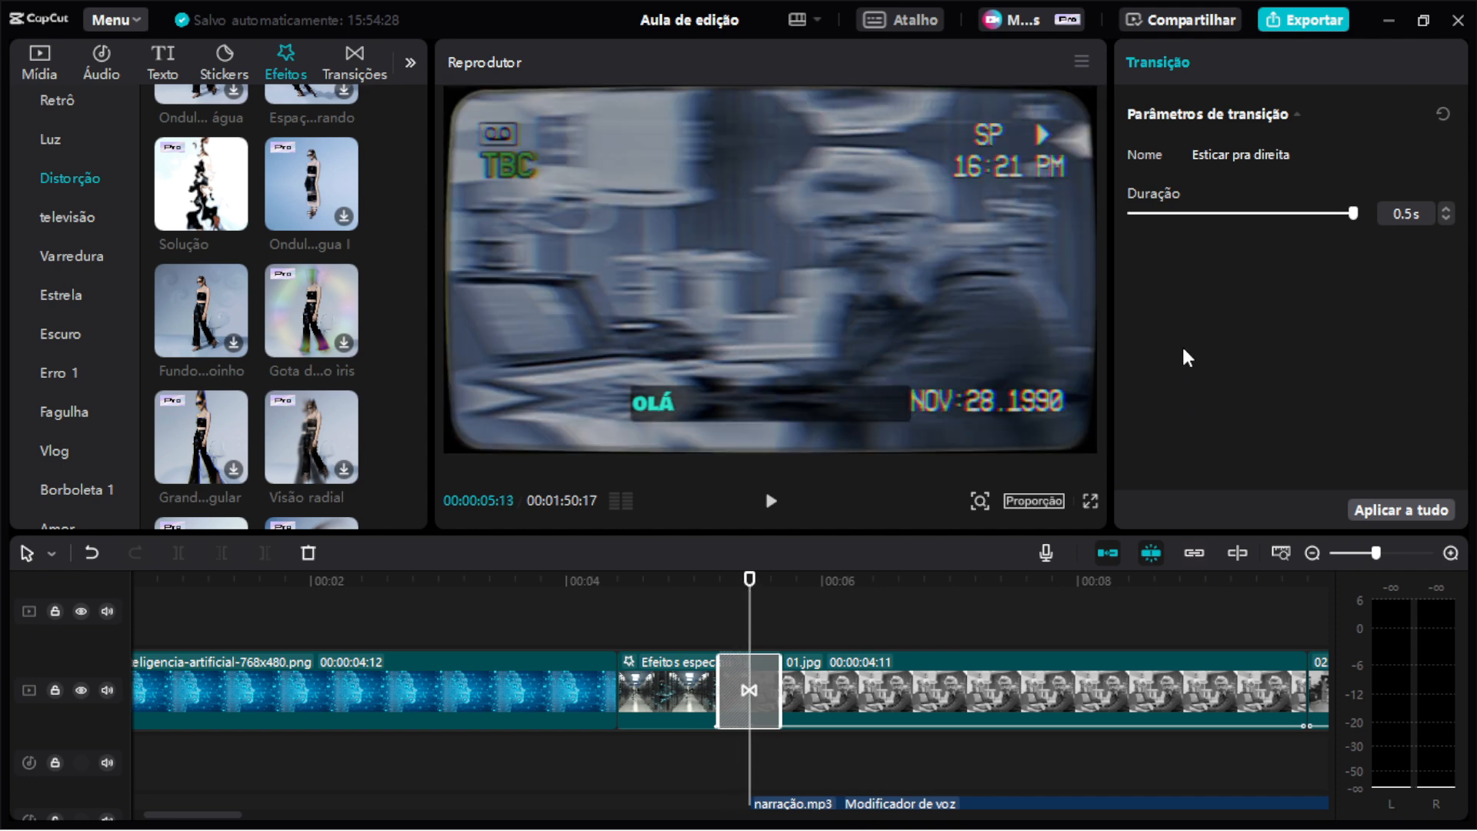
Browse the distortion and glitch transitions and scrub across the cut between the Efeitos especiais clip and 01.jpg.
scroll(200, 315, up, 8)
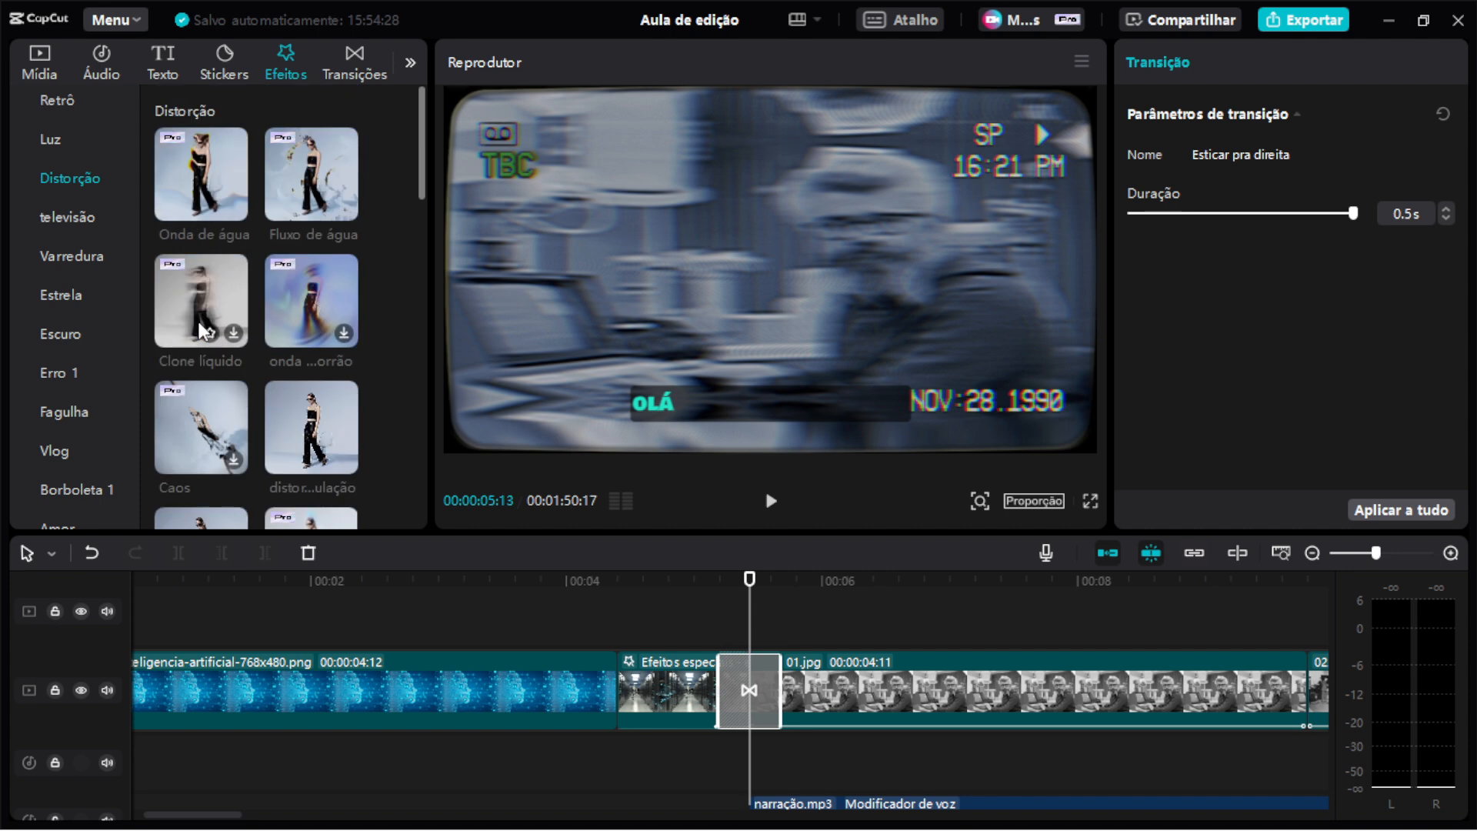
click(356, 68)
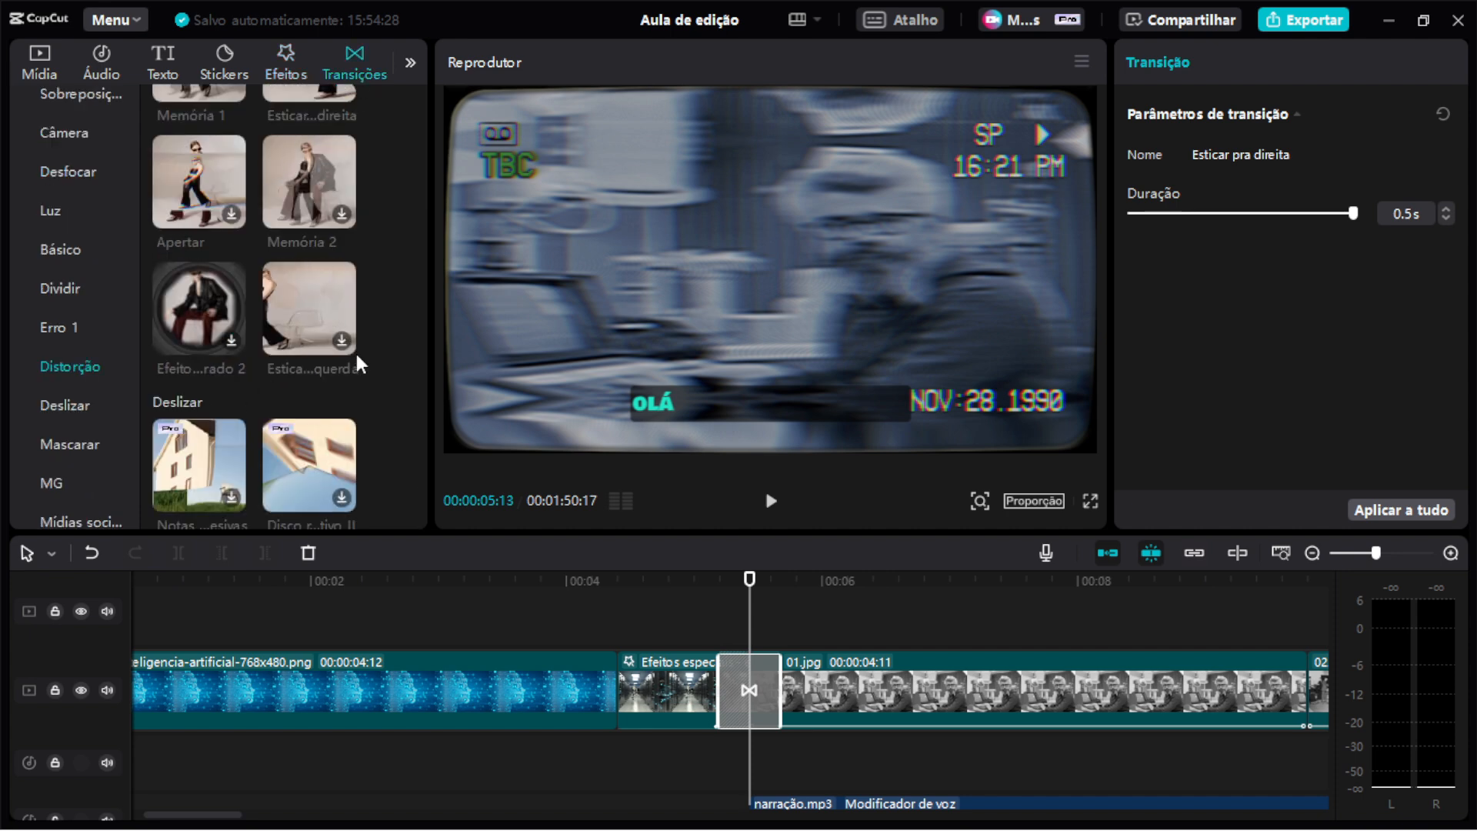
scroll(360, 363, up, 3)
scroll(359, 363, up, 3)
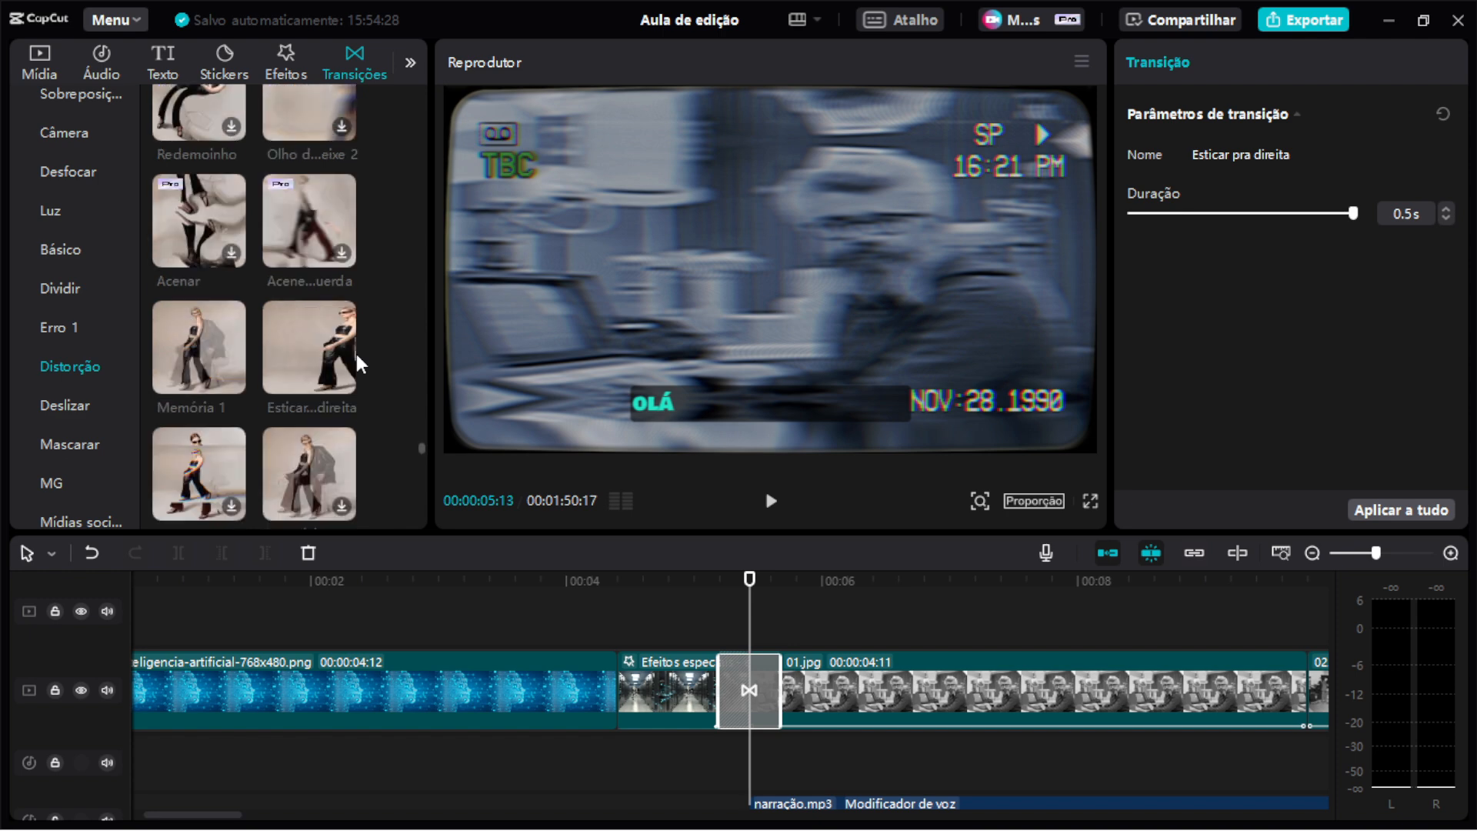
scroll(359, 363, up, 5)
scroll(353, 352, up, 2)
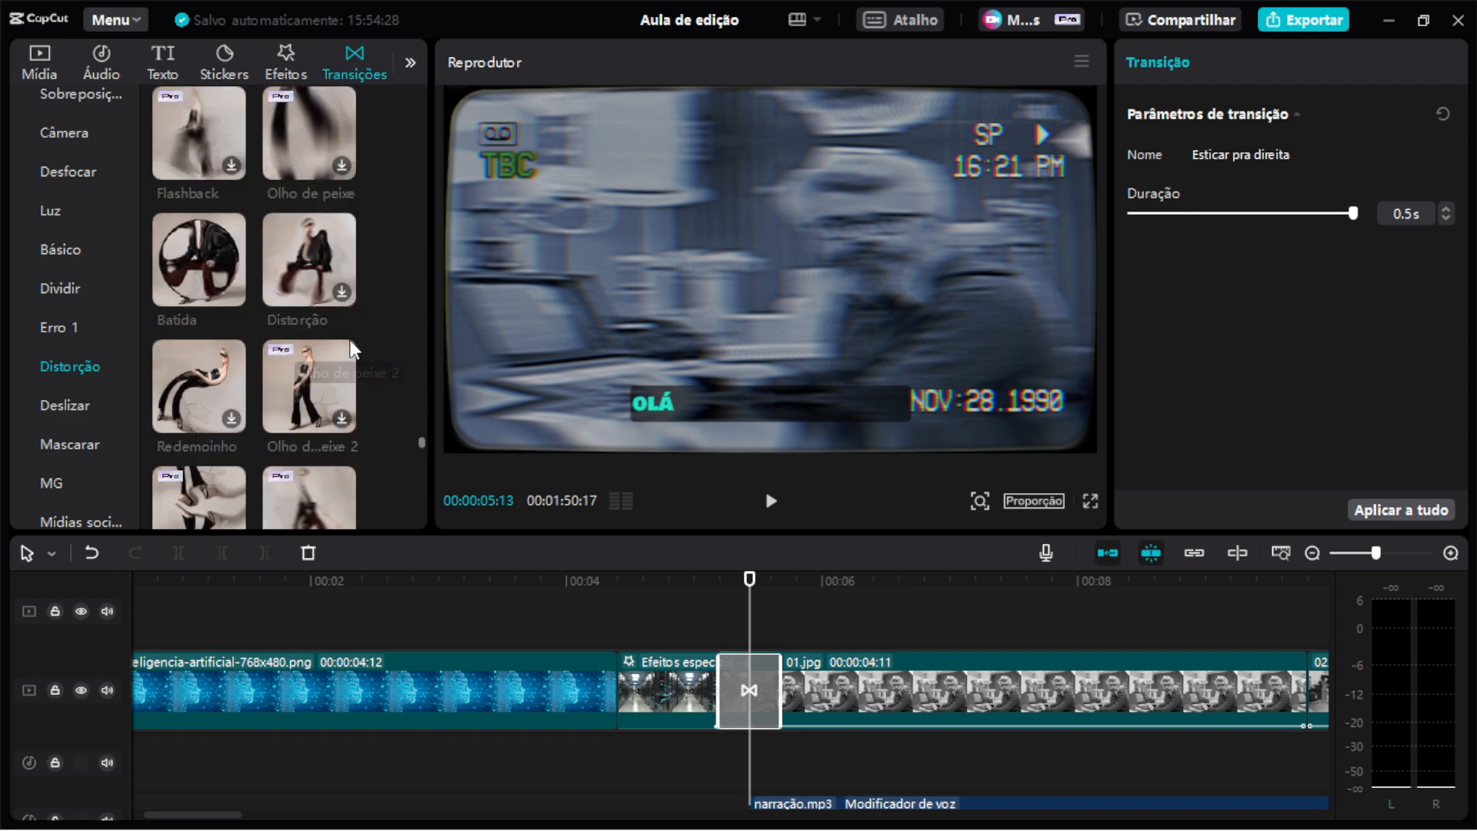
scroll(352, 344, up, 3)
scroll(354, 350, up, 15)
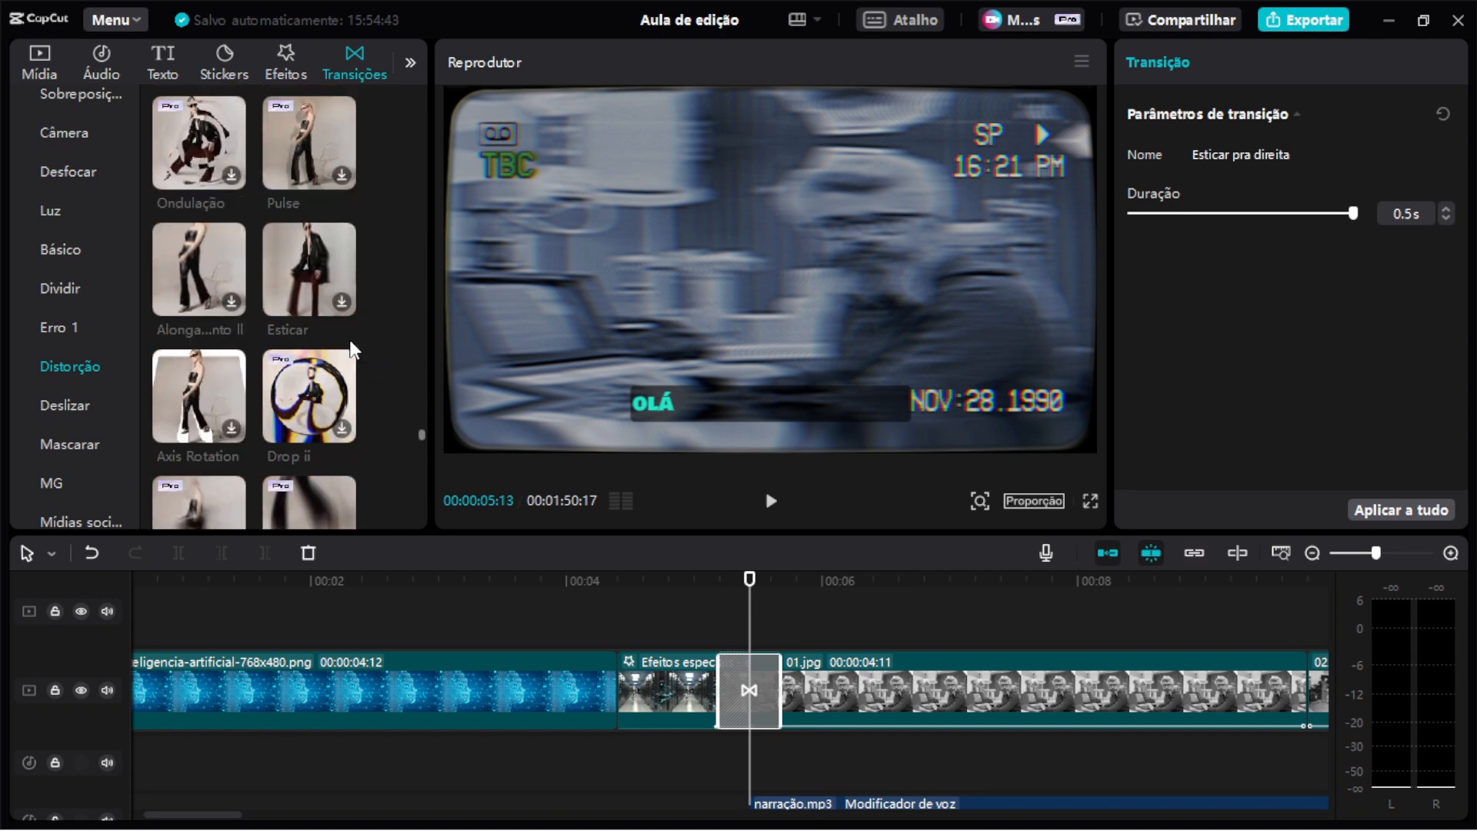
scroll(331, 224, up, 9)
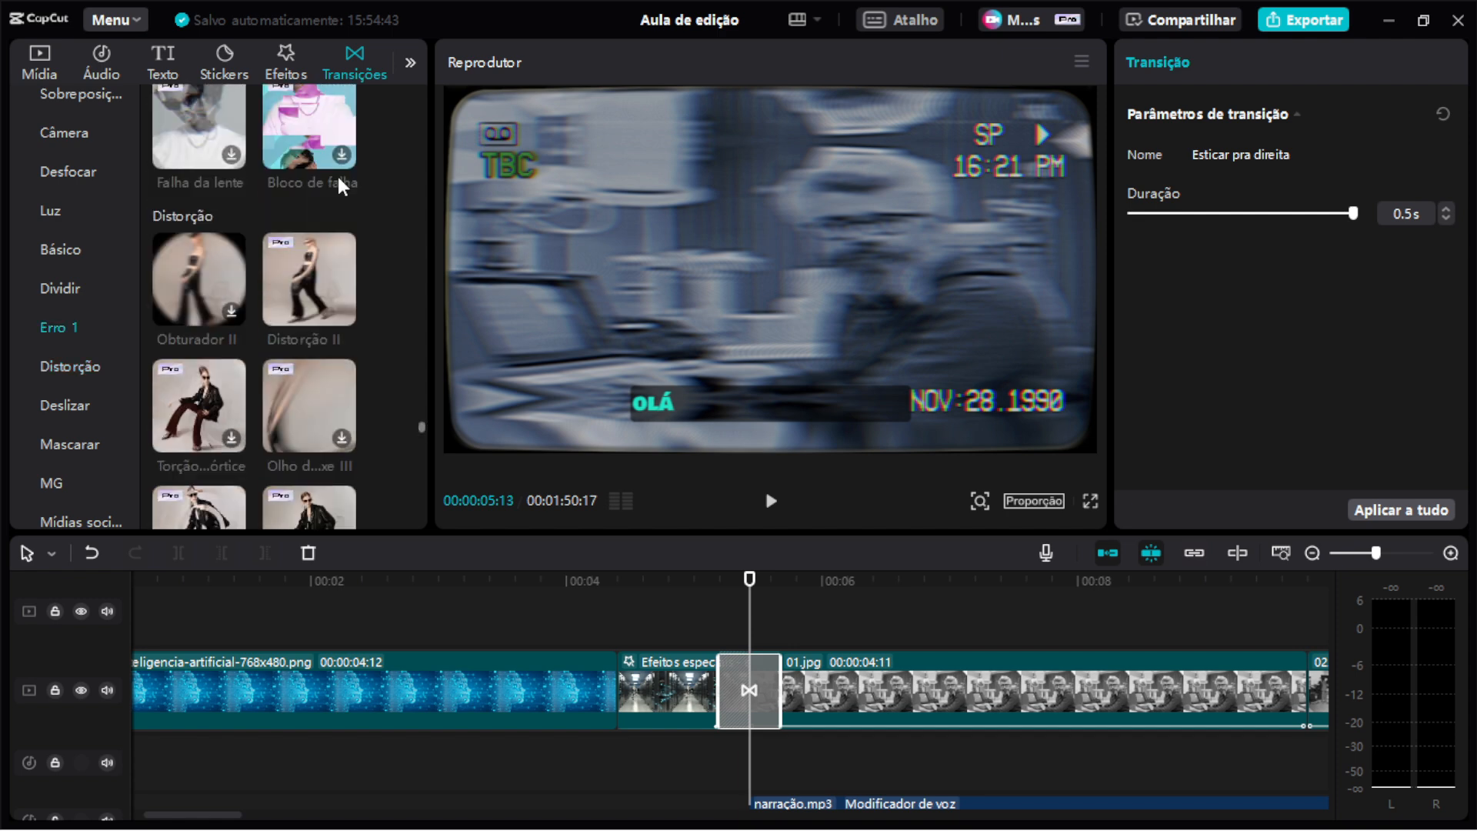
scroll(332, 225, up, 6)
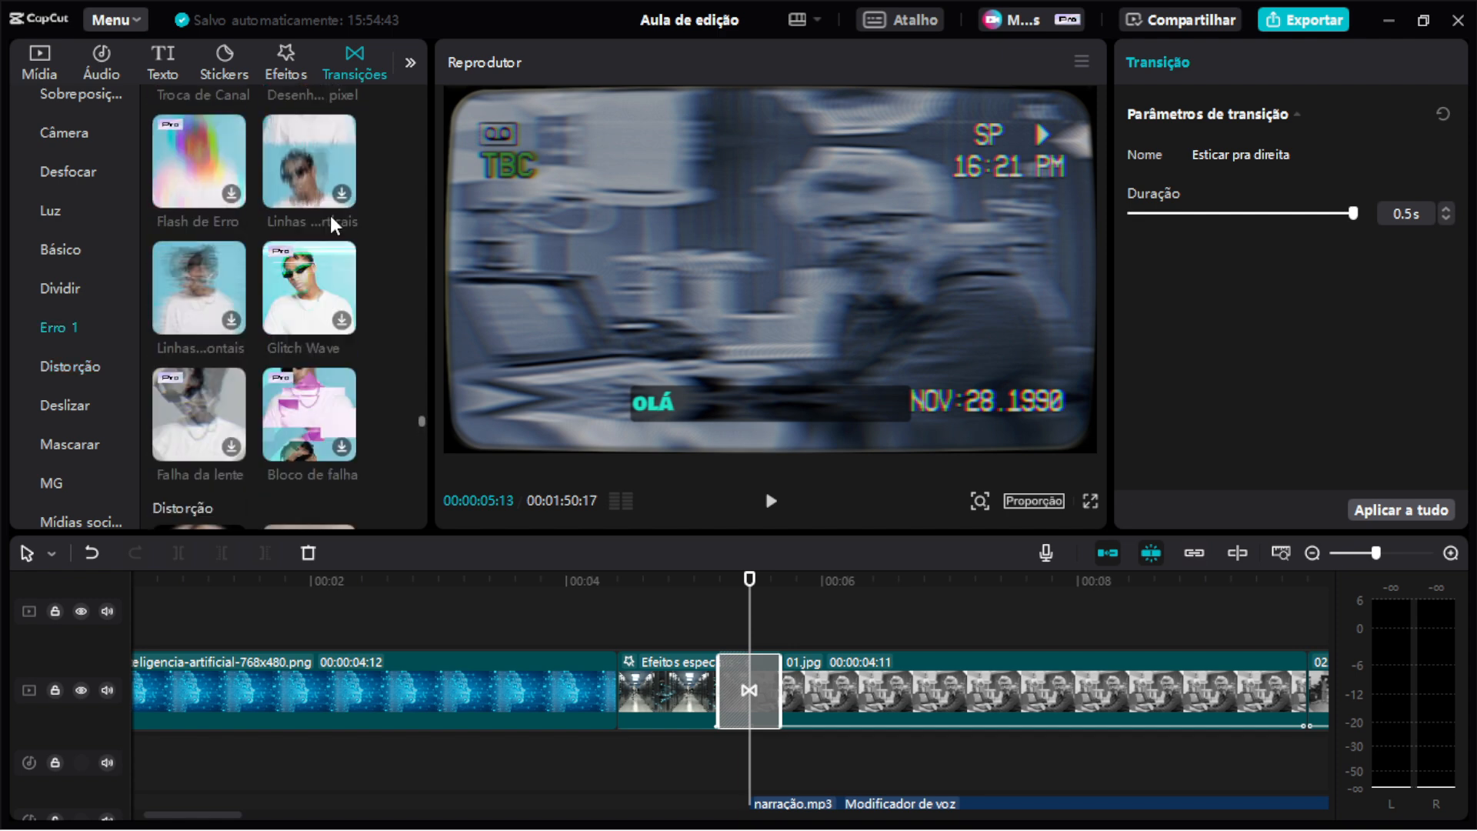
click(704, 586)
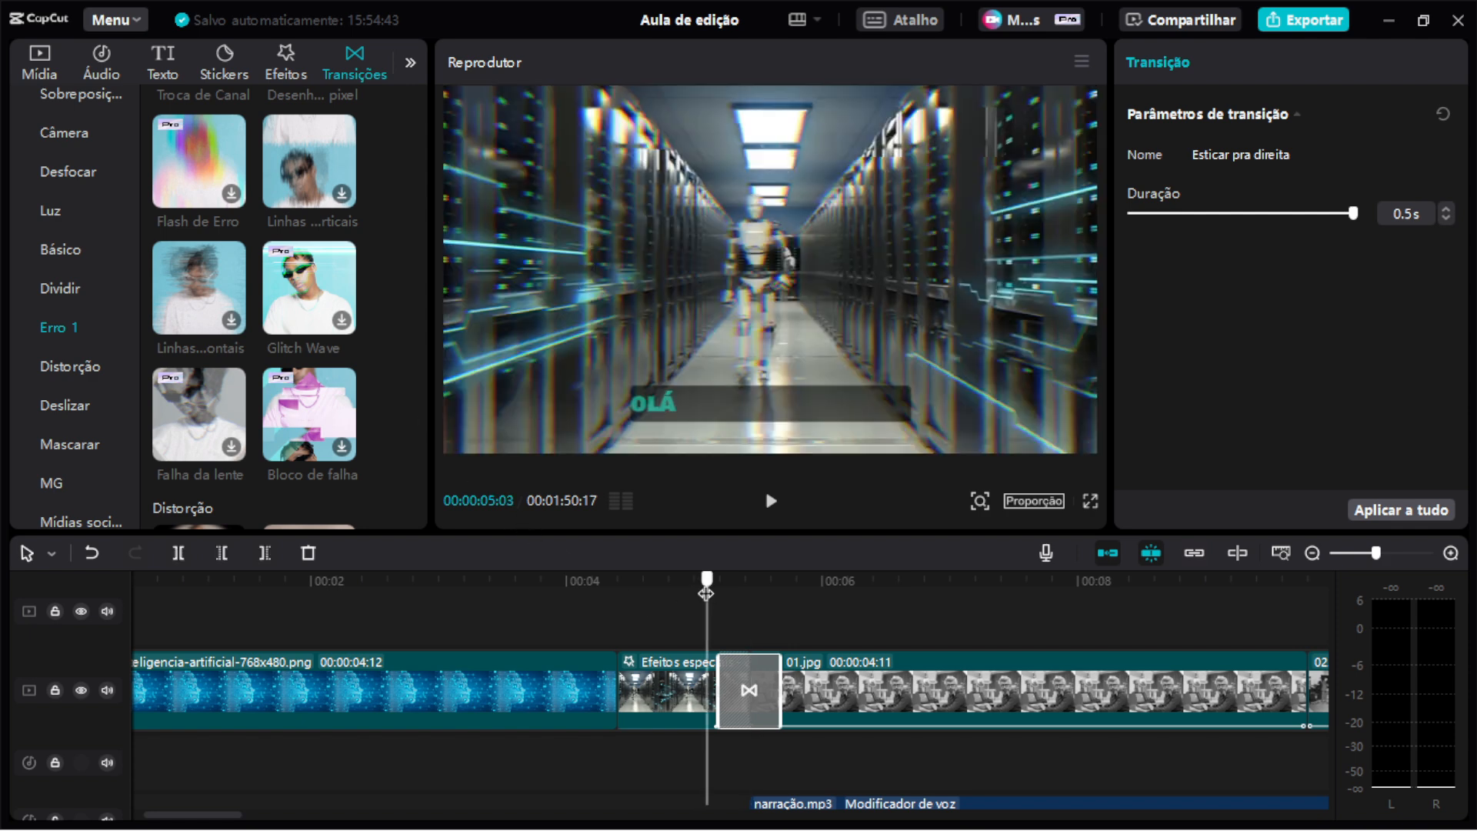
drag(707, 592, 772, 603)
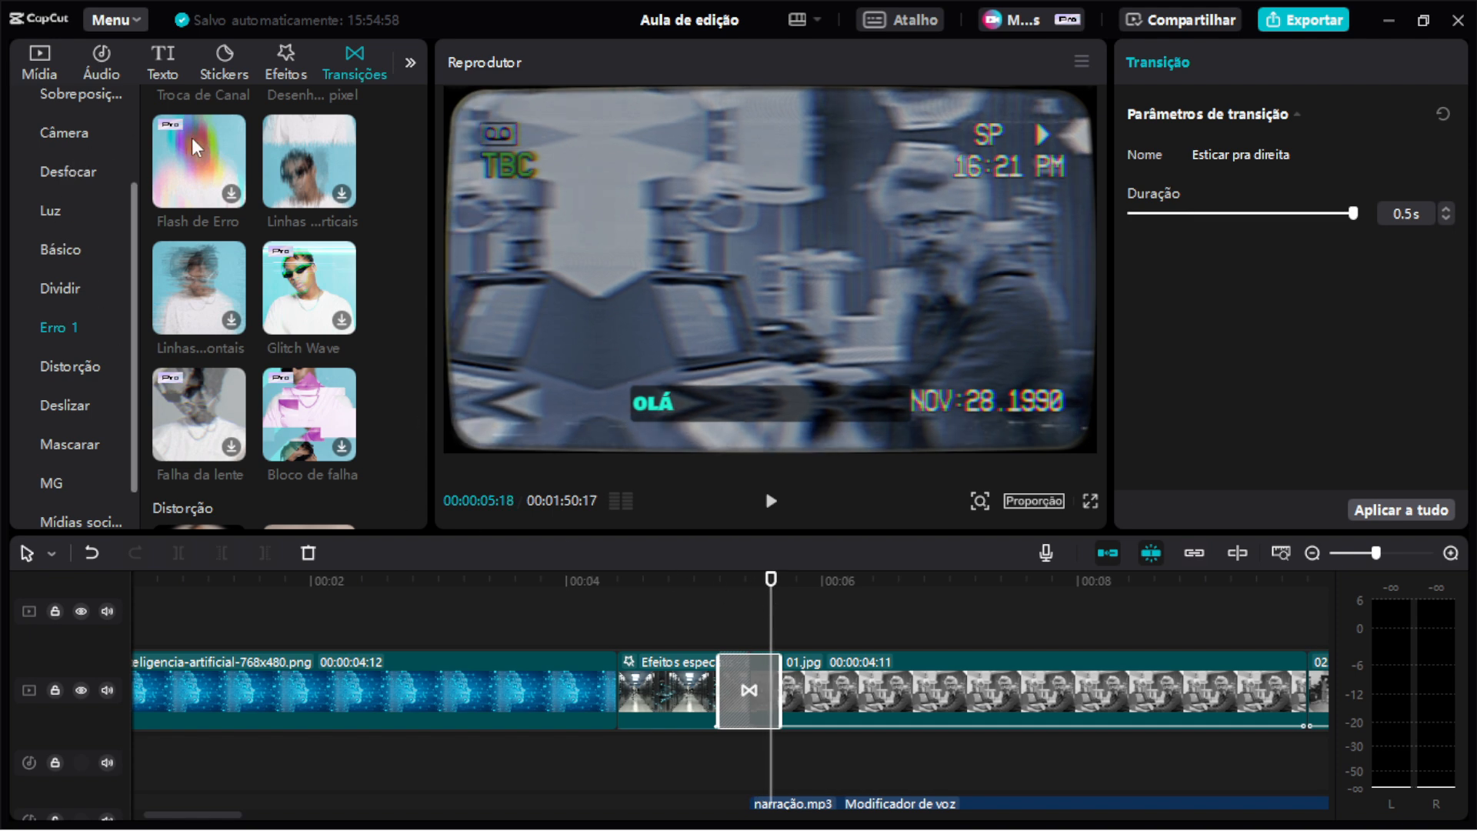
Browse the Sobreposição, Desfocar and Mídias sociais transition categories.
scroll(88, 161, up, 2)
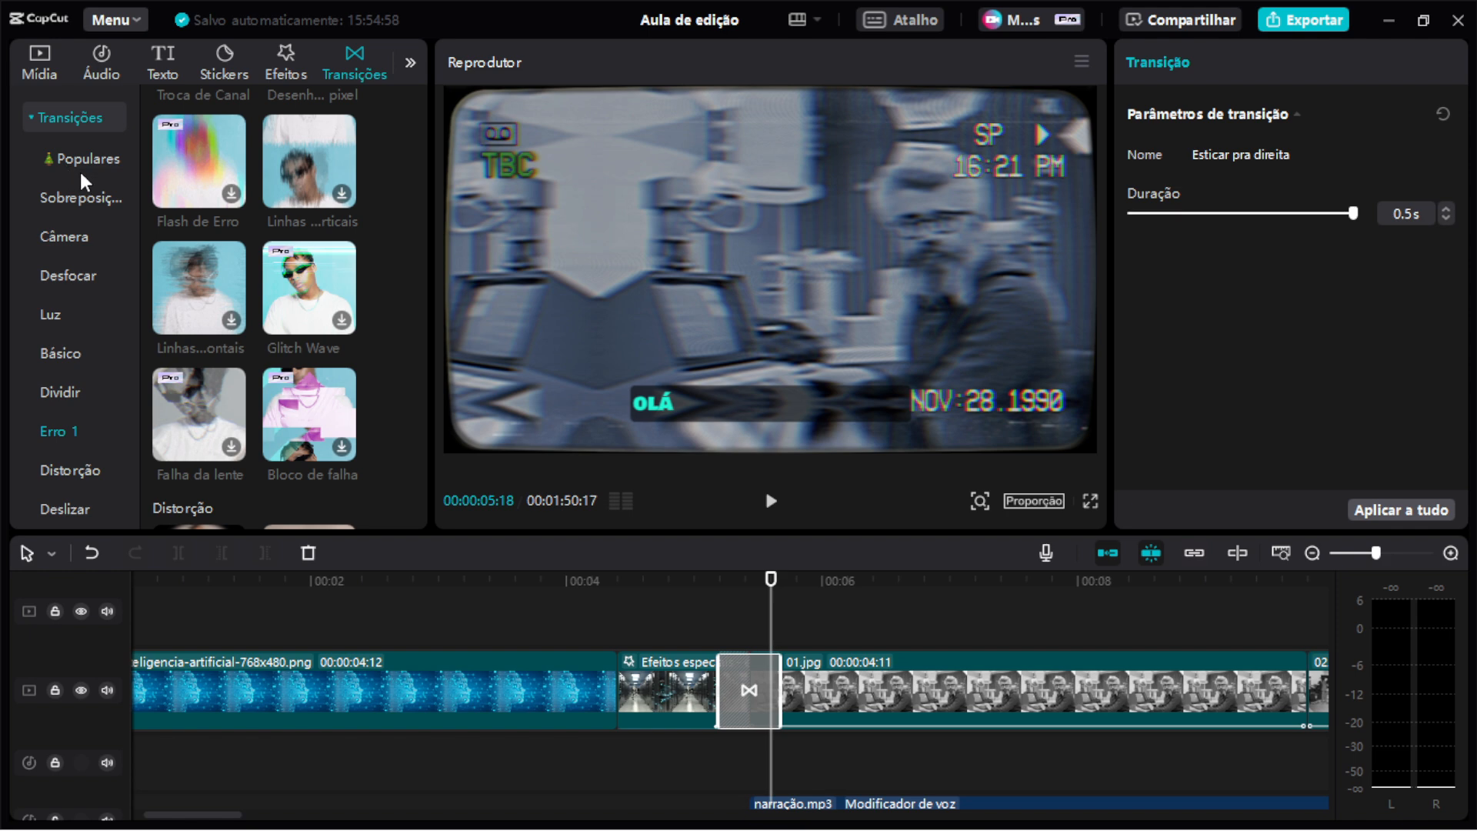
click(85, 202)
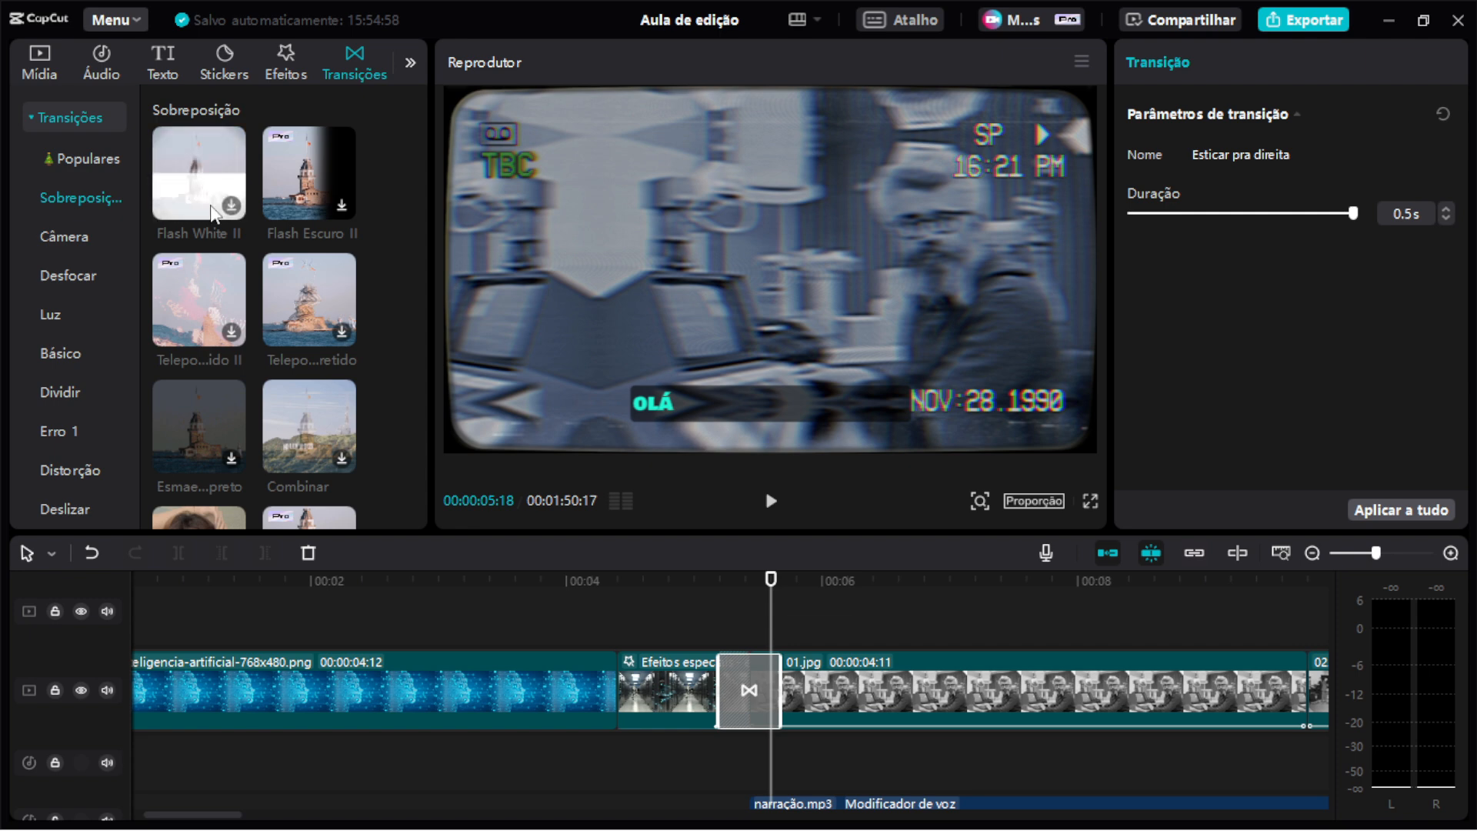
click(107, 284)
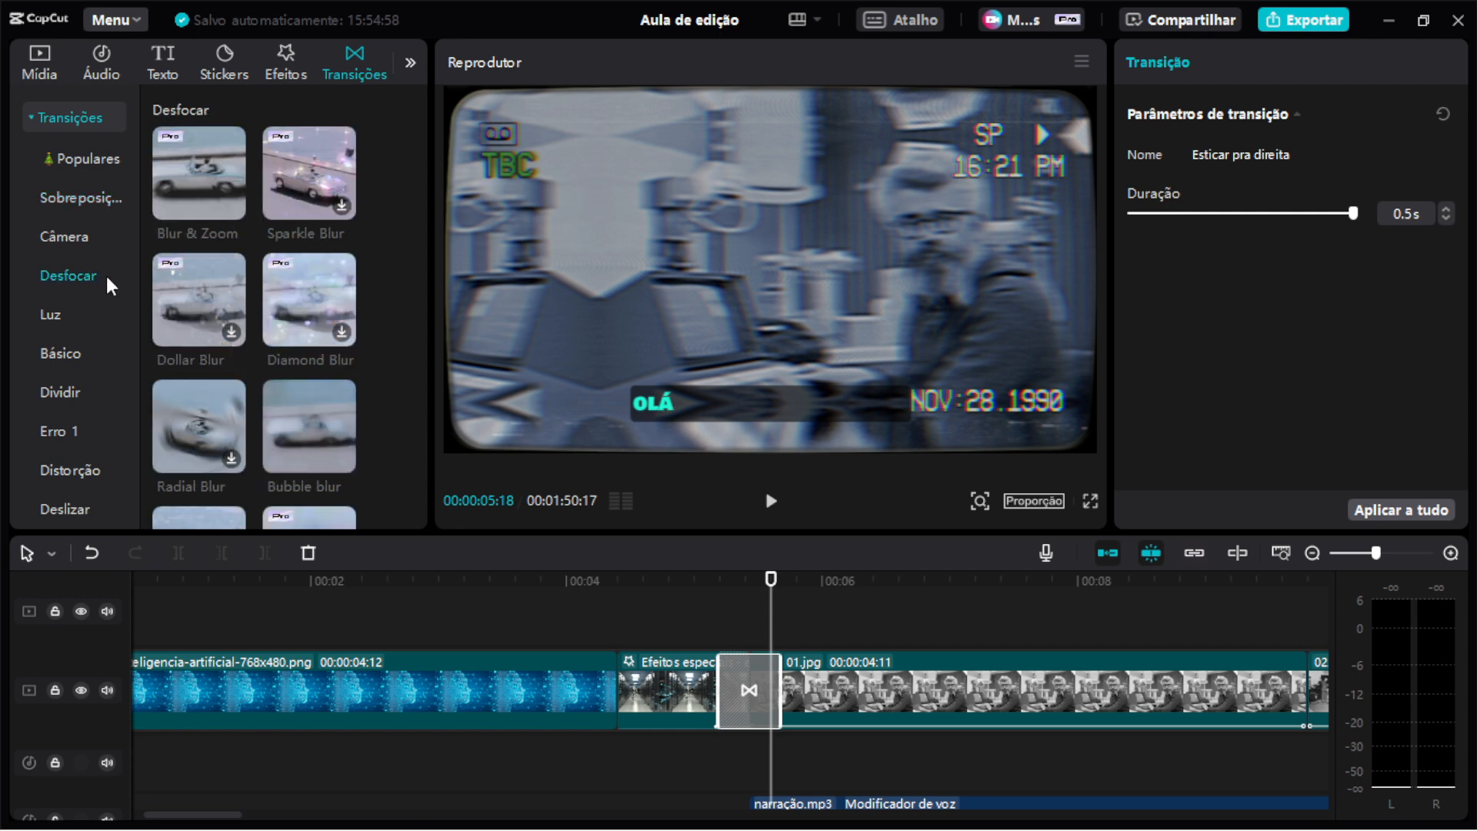
scroll(377, 299, down, 2)
scroll(370, 297, down, 5)
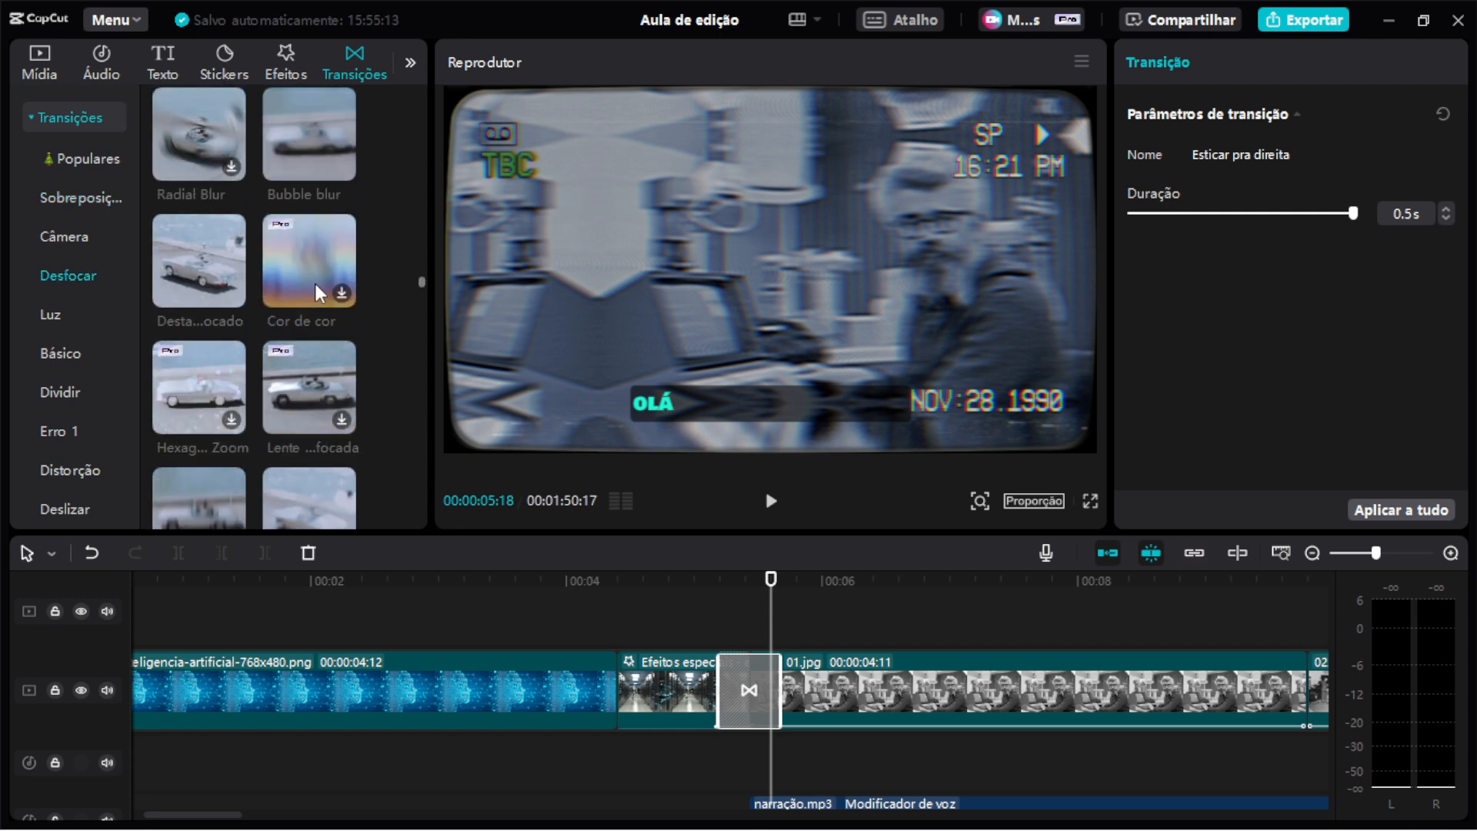
scroll(87, 315, down, 2)
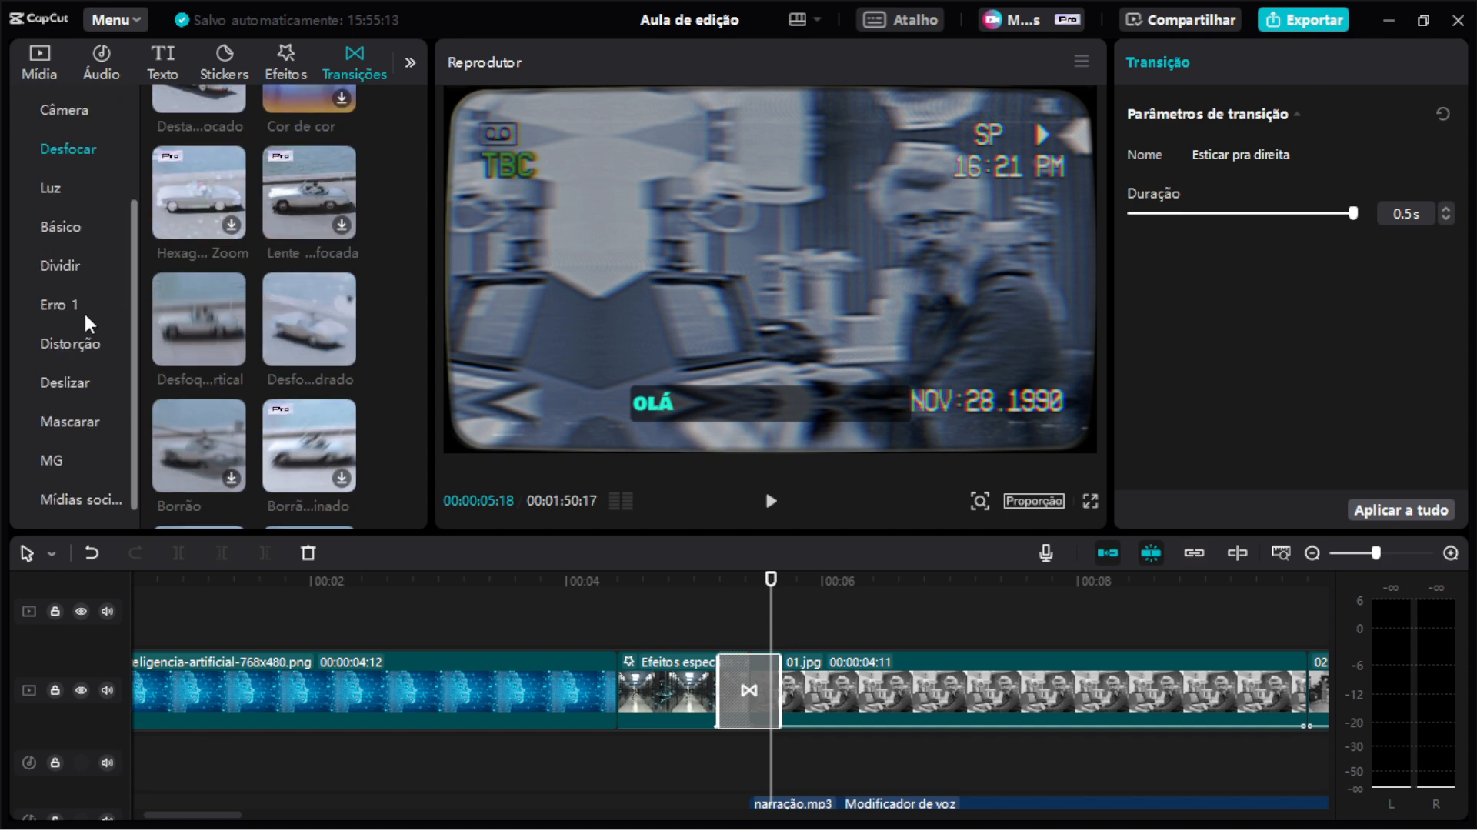
click(69, 504)
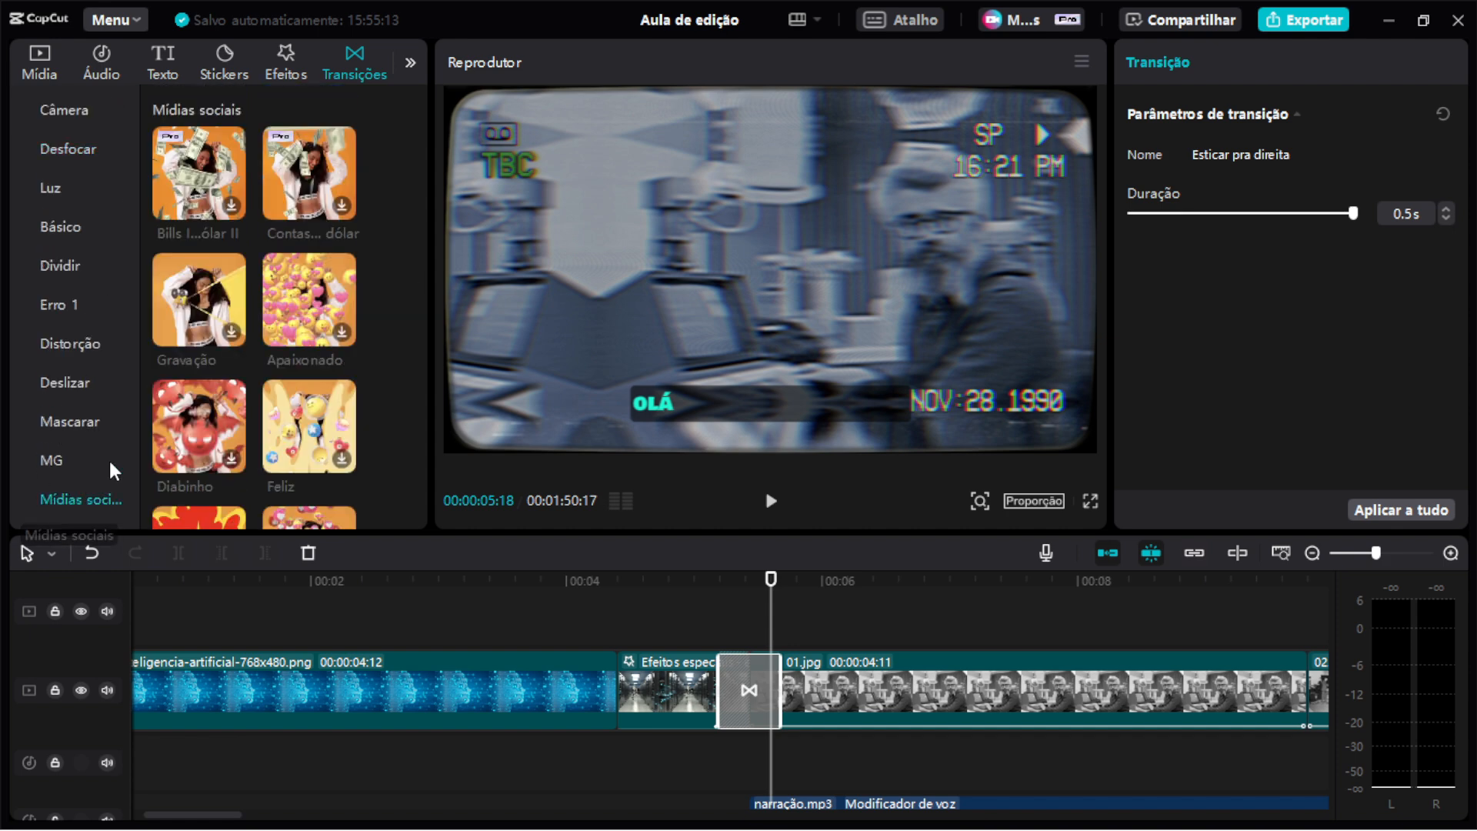
Try the Apaixonado transition between the Efeitos especiais clip and 01.jpg, play it back, and undo it.
click(294, 299)
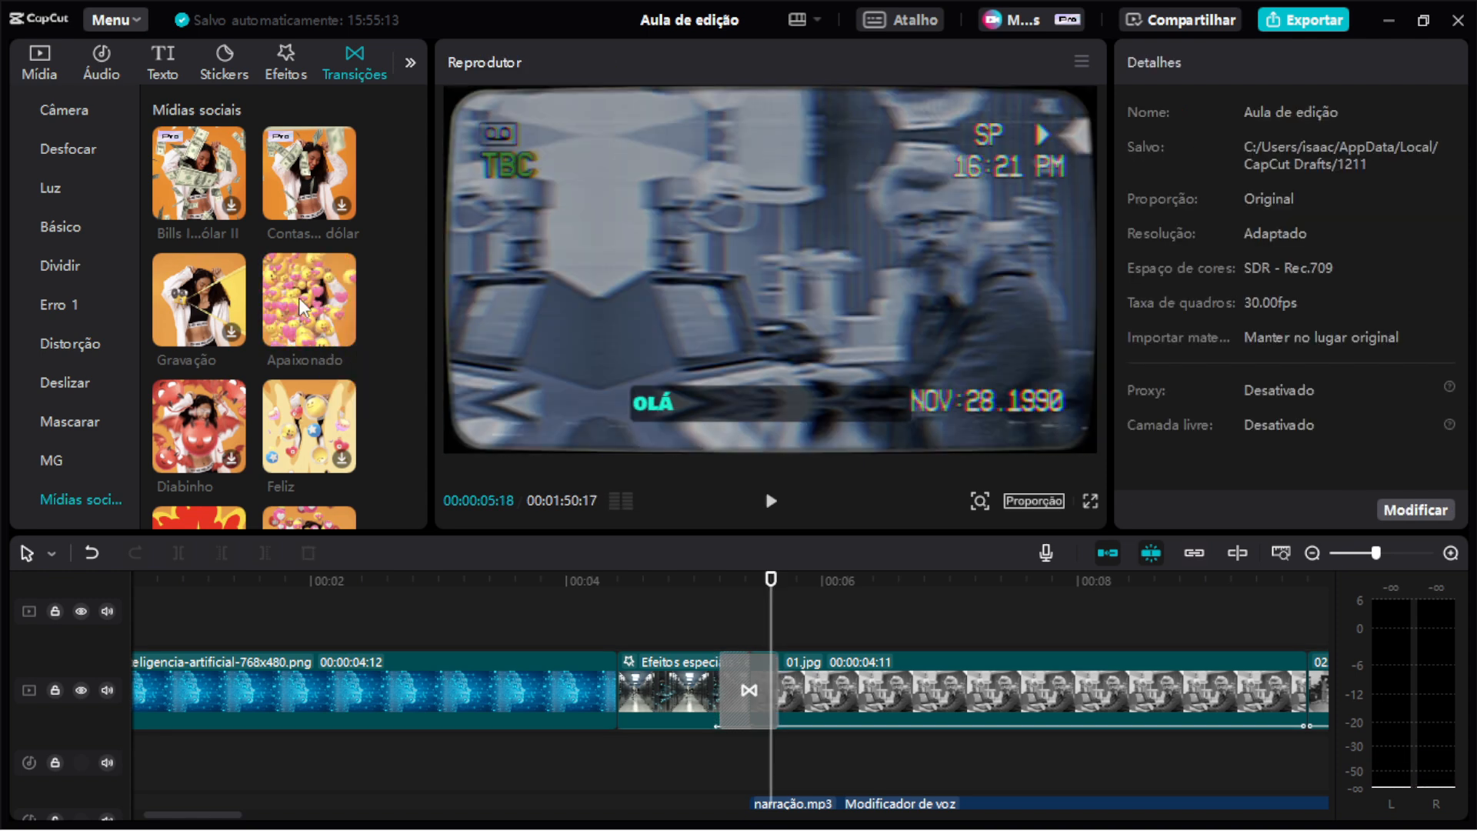
drag(300, 308, 748, 684)
click(691, 588)
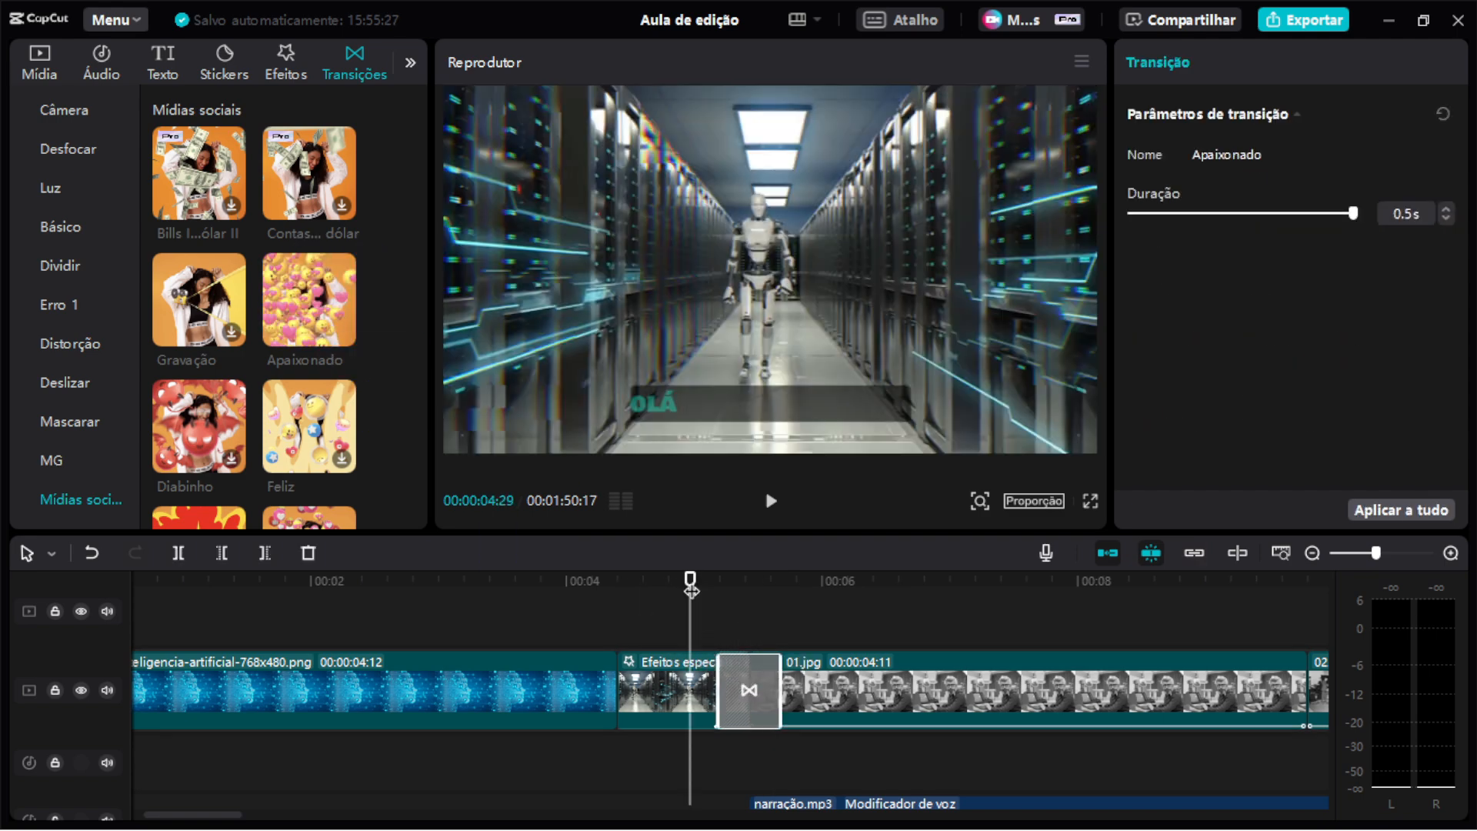
key(space)
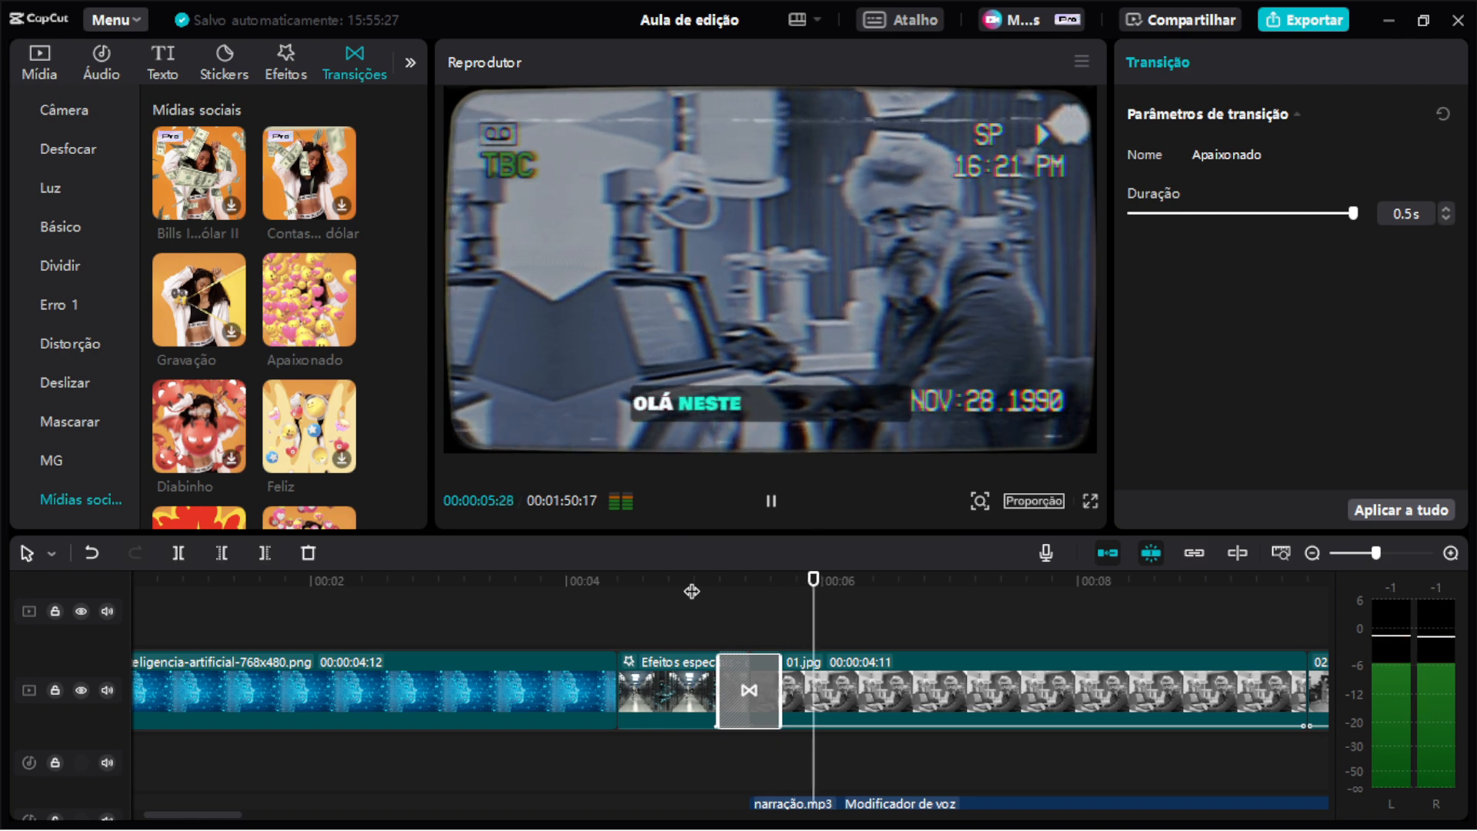
key(space)
key(ctrl+z)
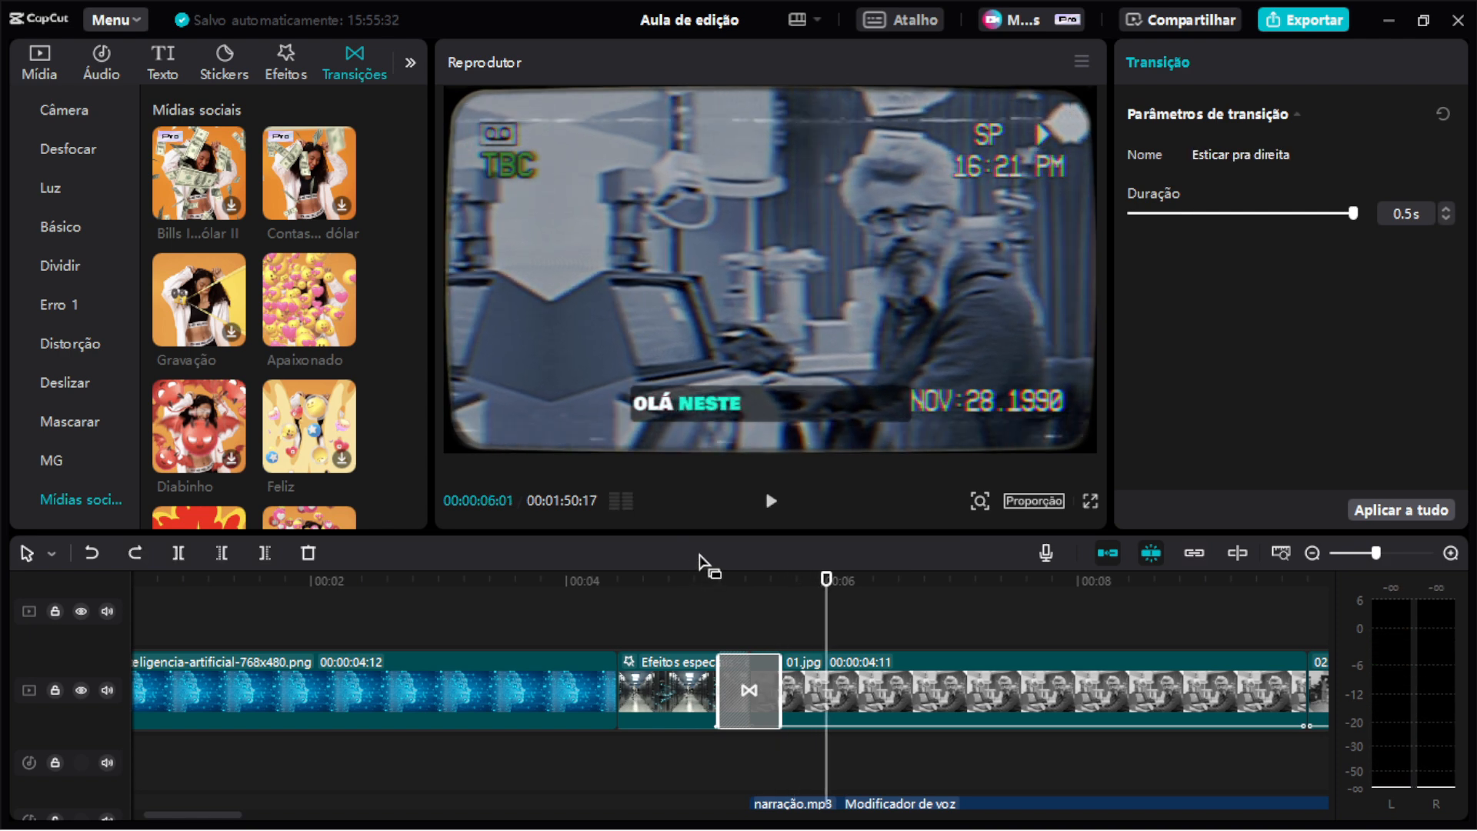
Reveal the text tracks, open automatic captions, and select the olá neste documentário subtitle clip.
drag(727, 583, 762, 598)
scroll(627, 600, up, 3)
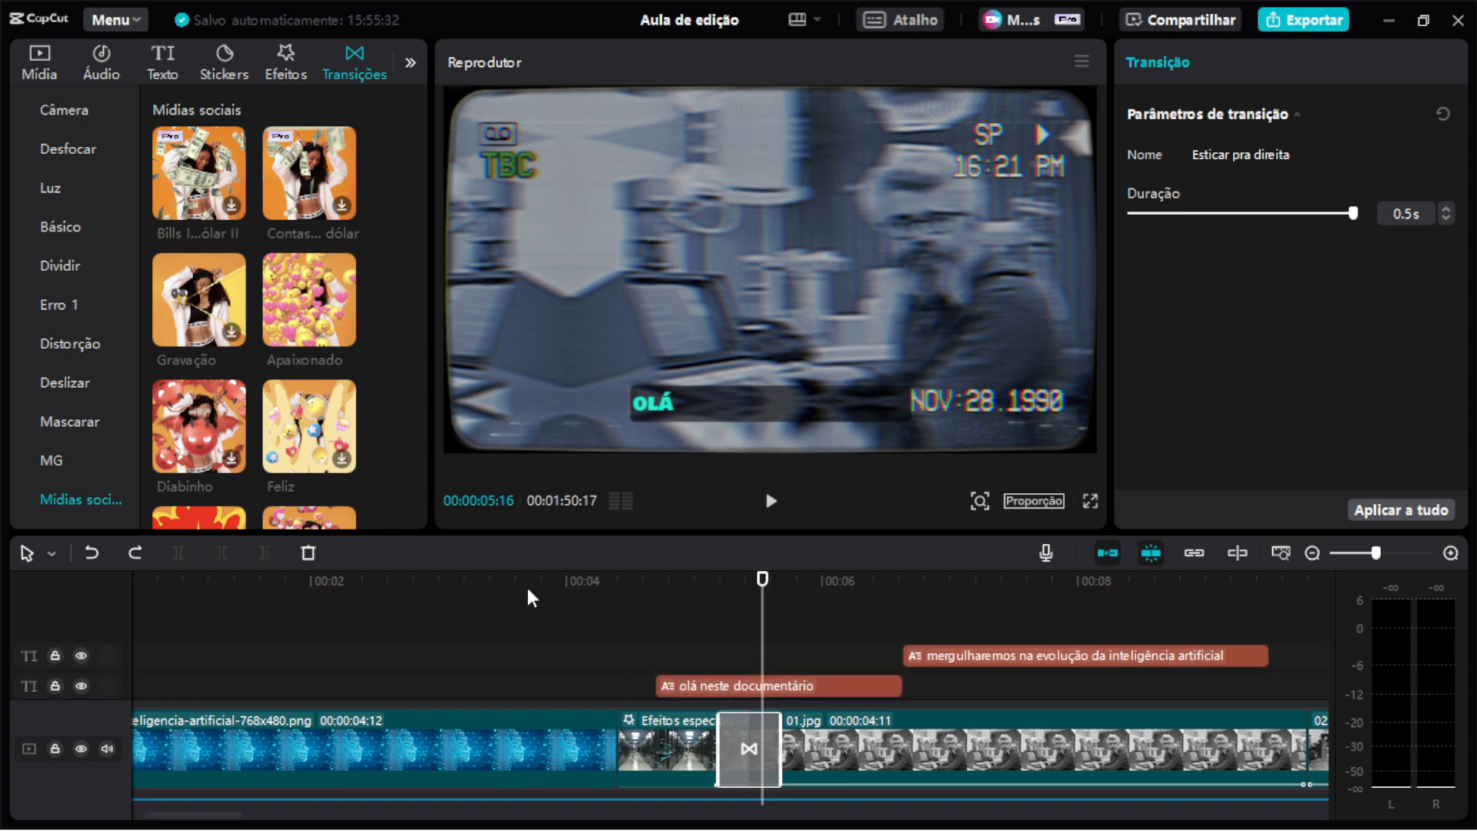
scroll(531, 600, left, 3)
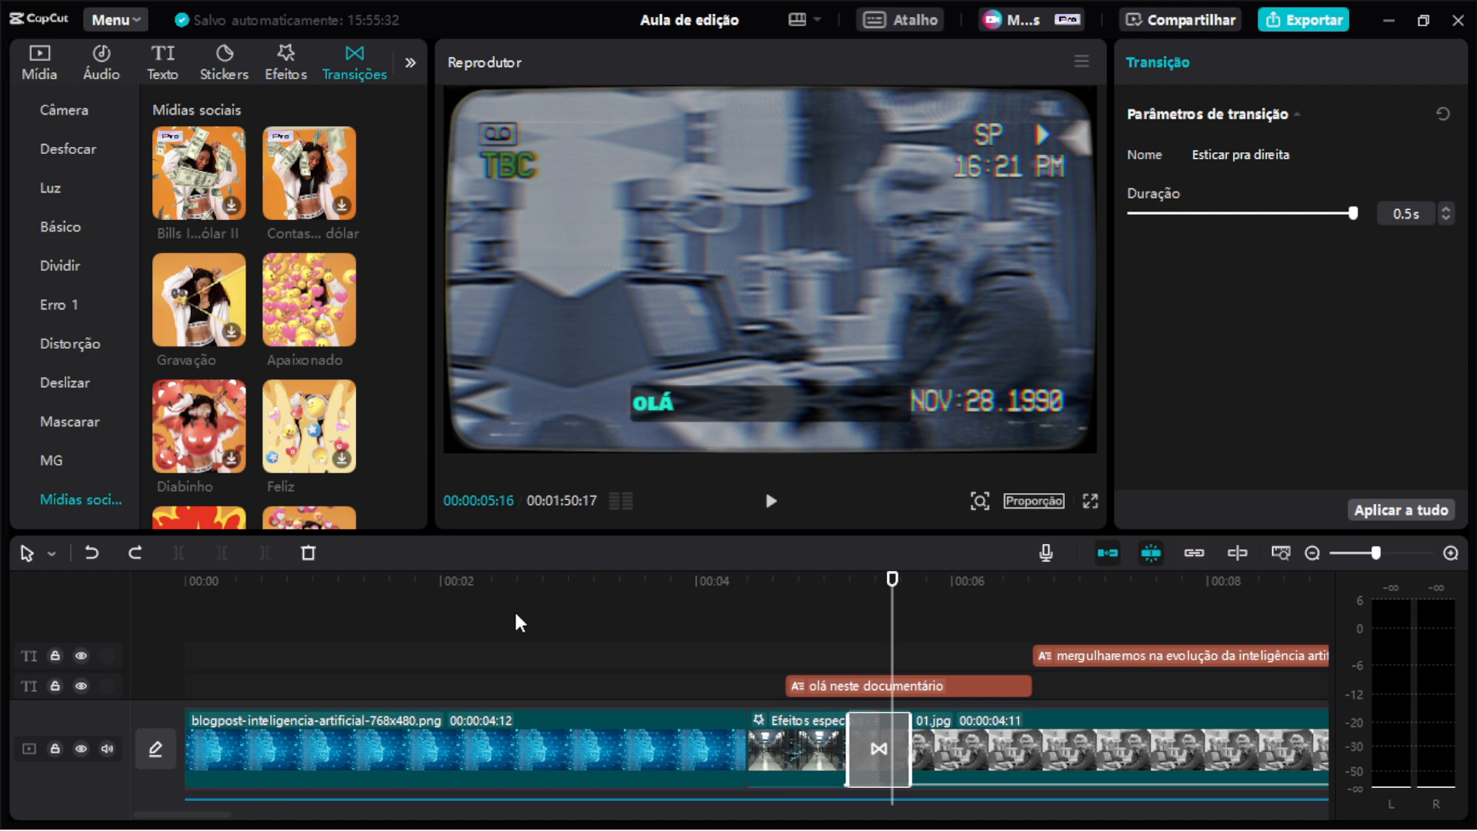
click(162, 62)
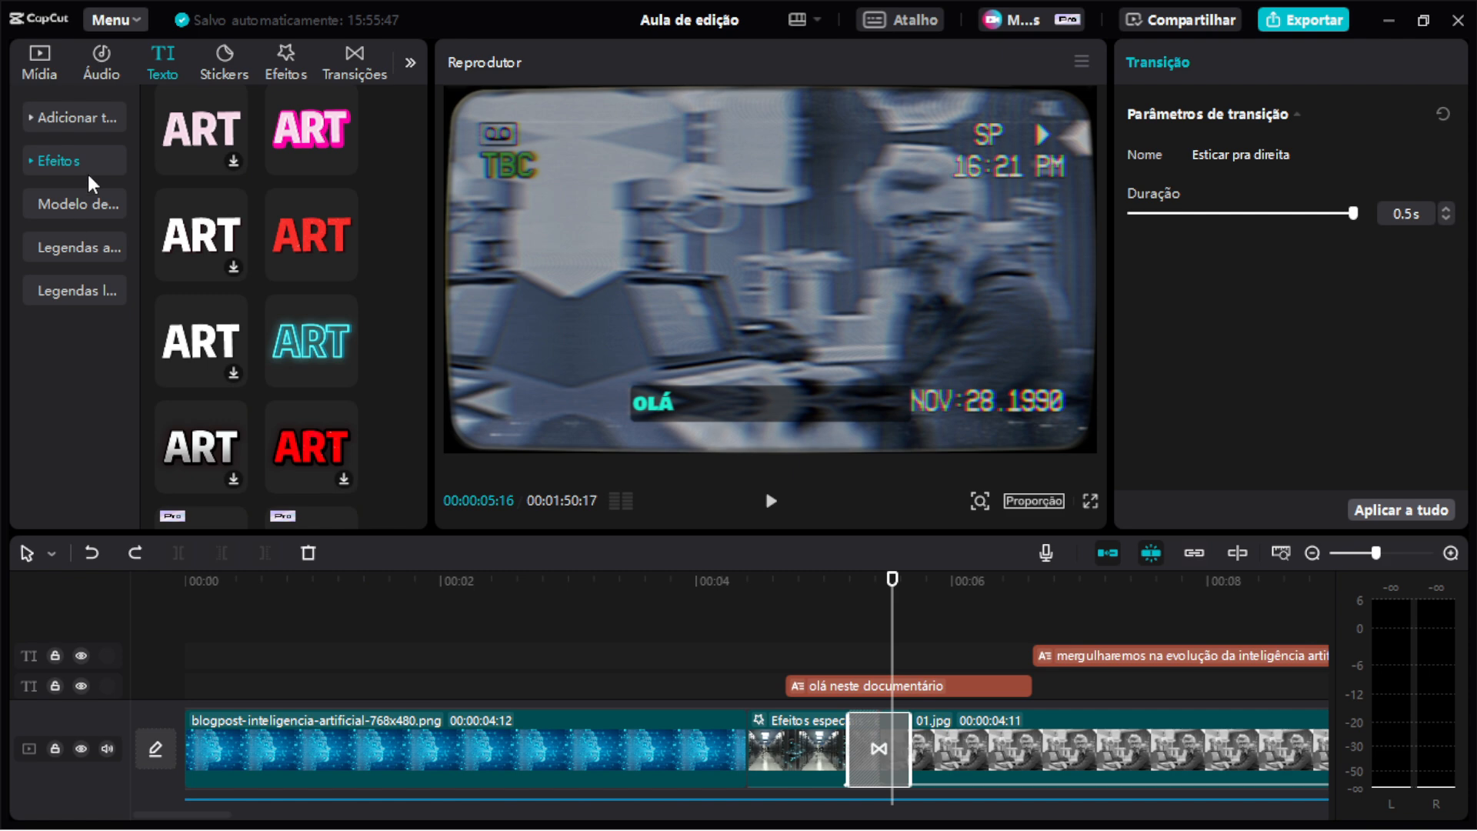
click(98, 244)
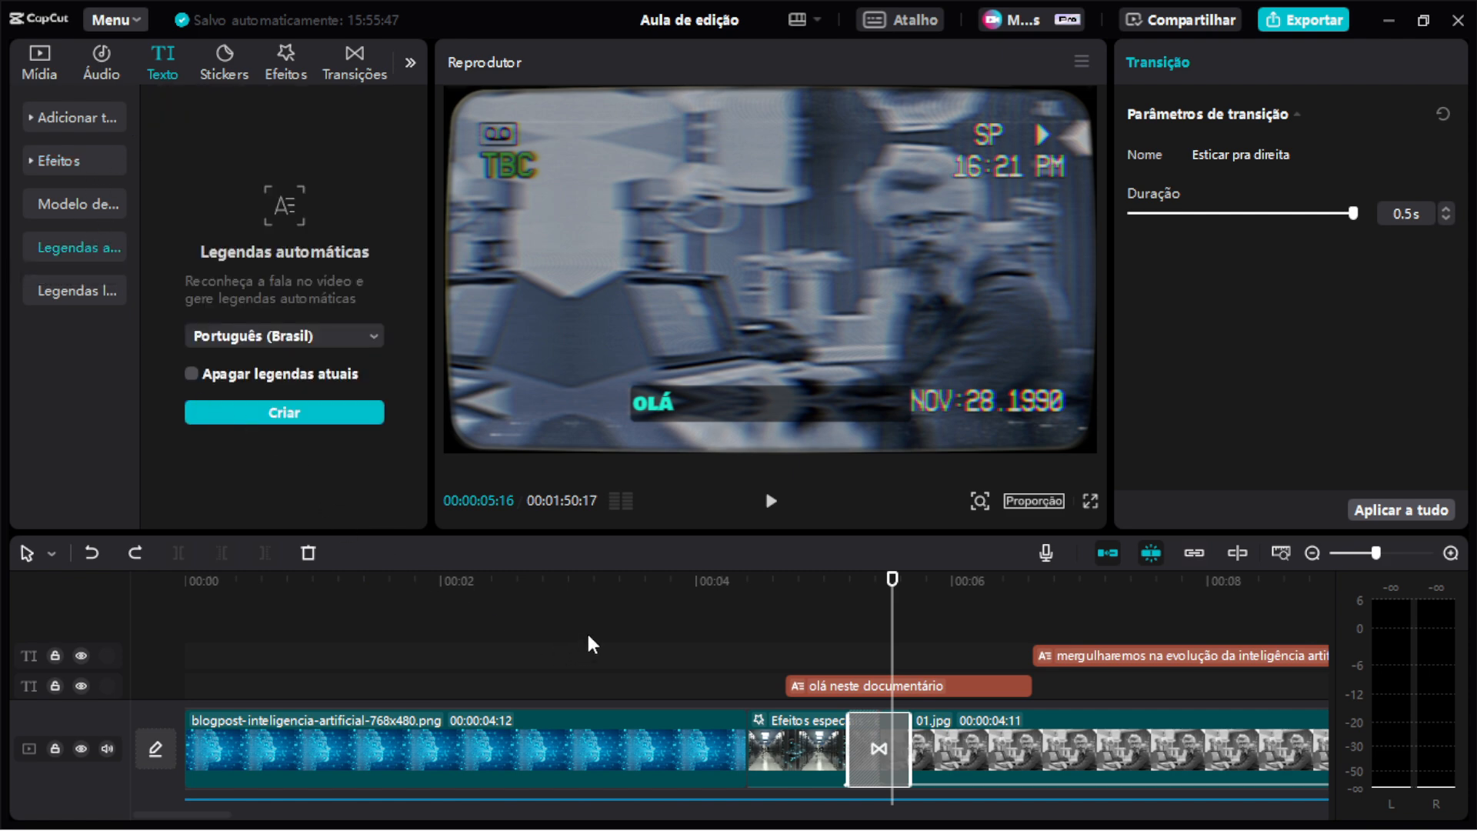
scroll(608, 641, down, 4)
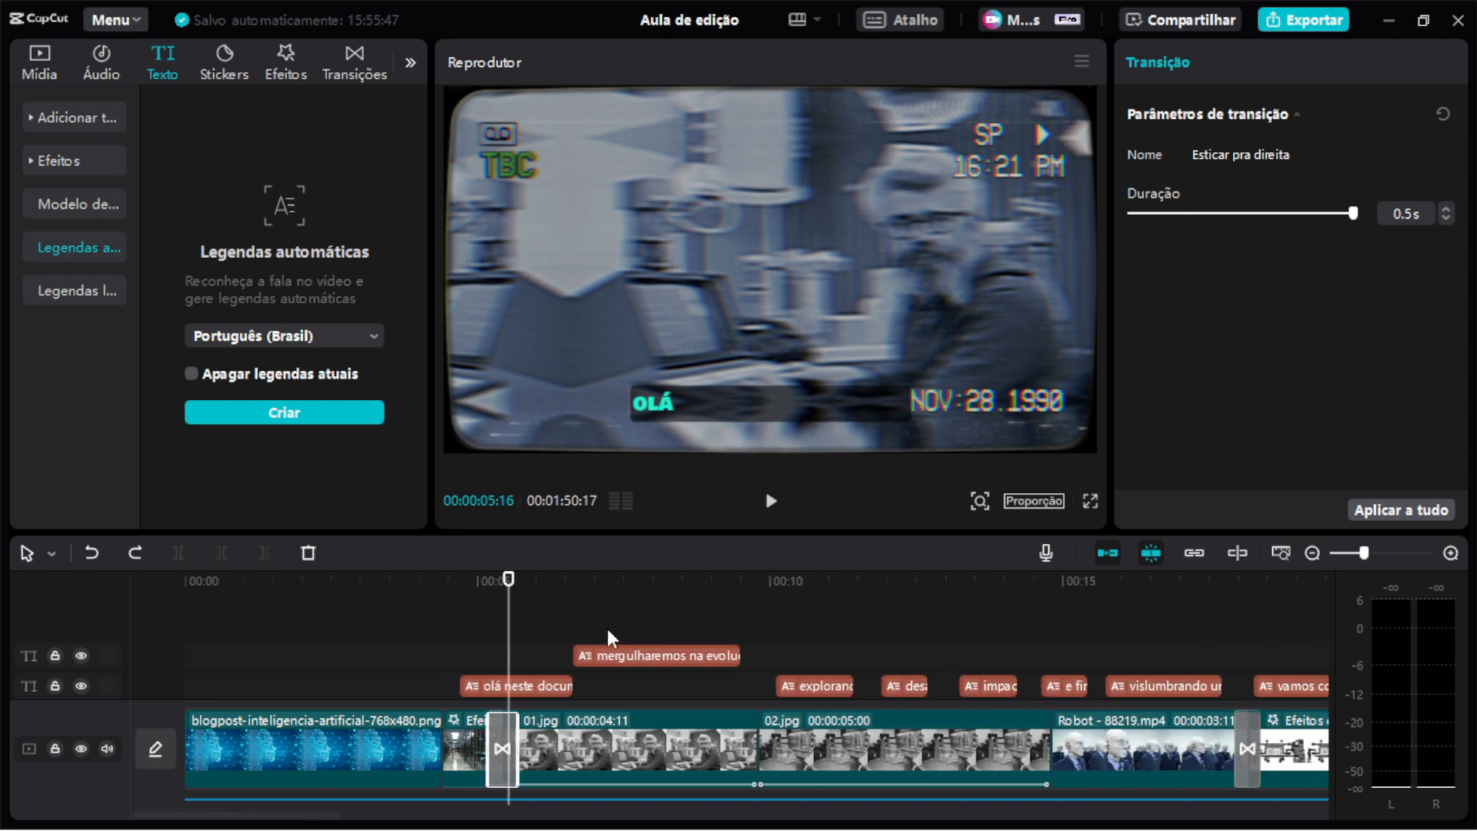
click(462, 691)
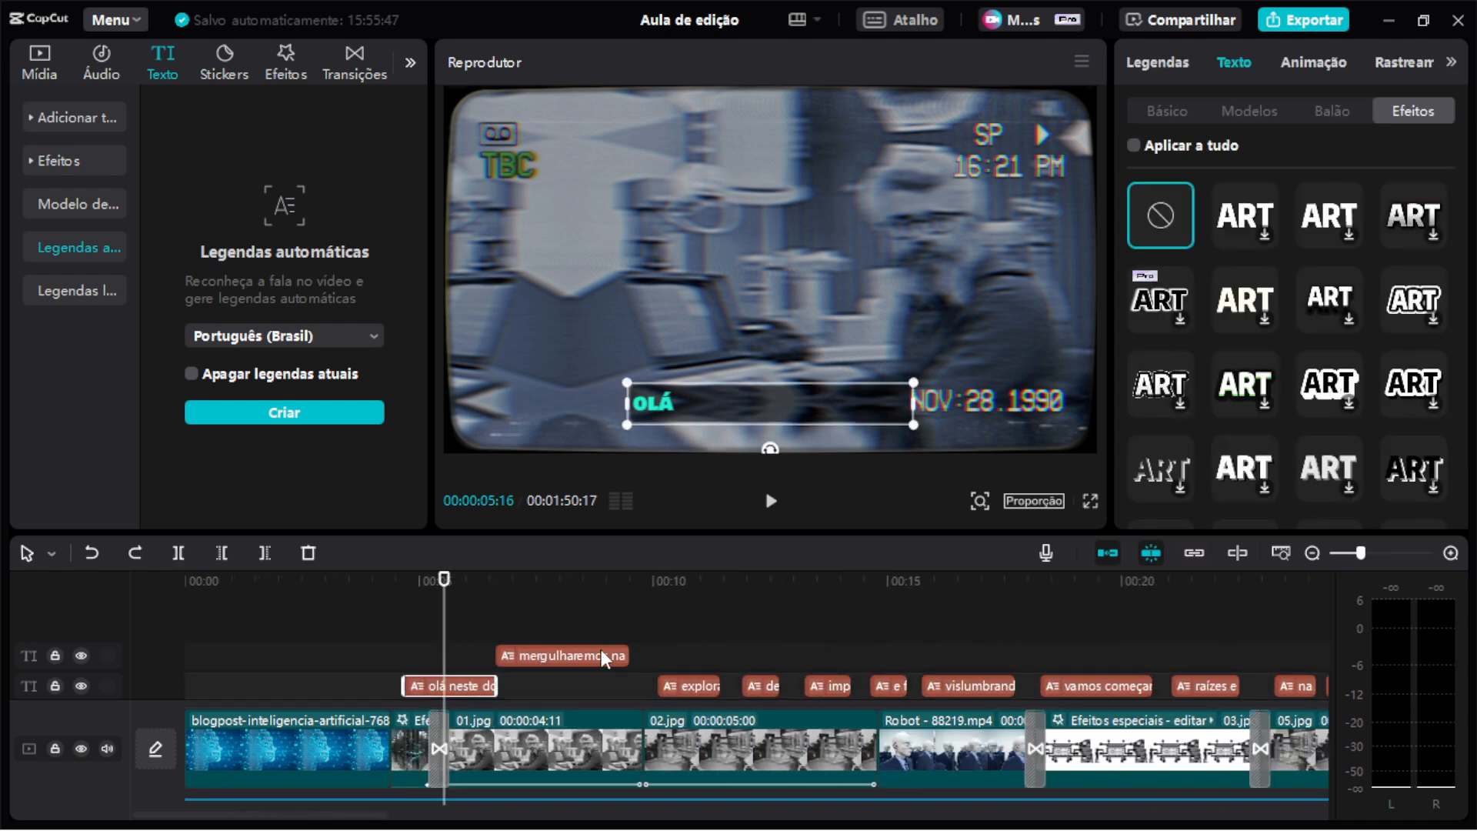
Zoom out the timeline and select the run of subtitle clips across the video.
ctrl+scroll(732, 625, down, 1)
ctrl+scroll(733, 629, down, 5)
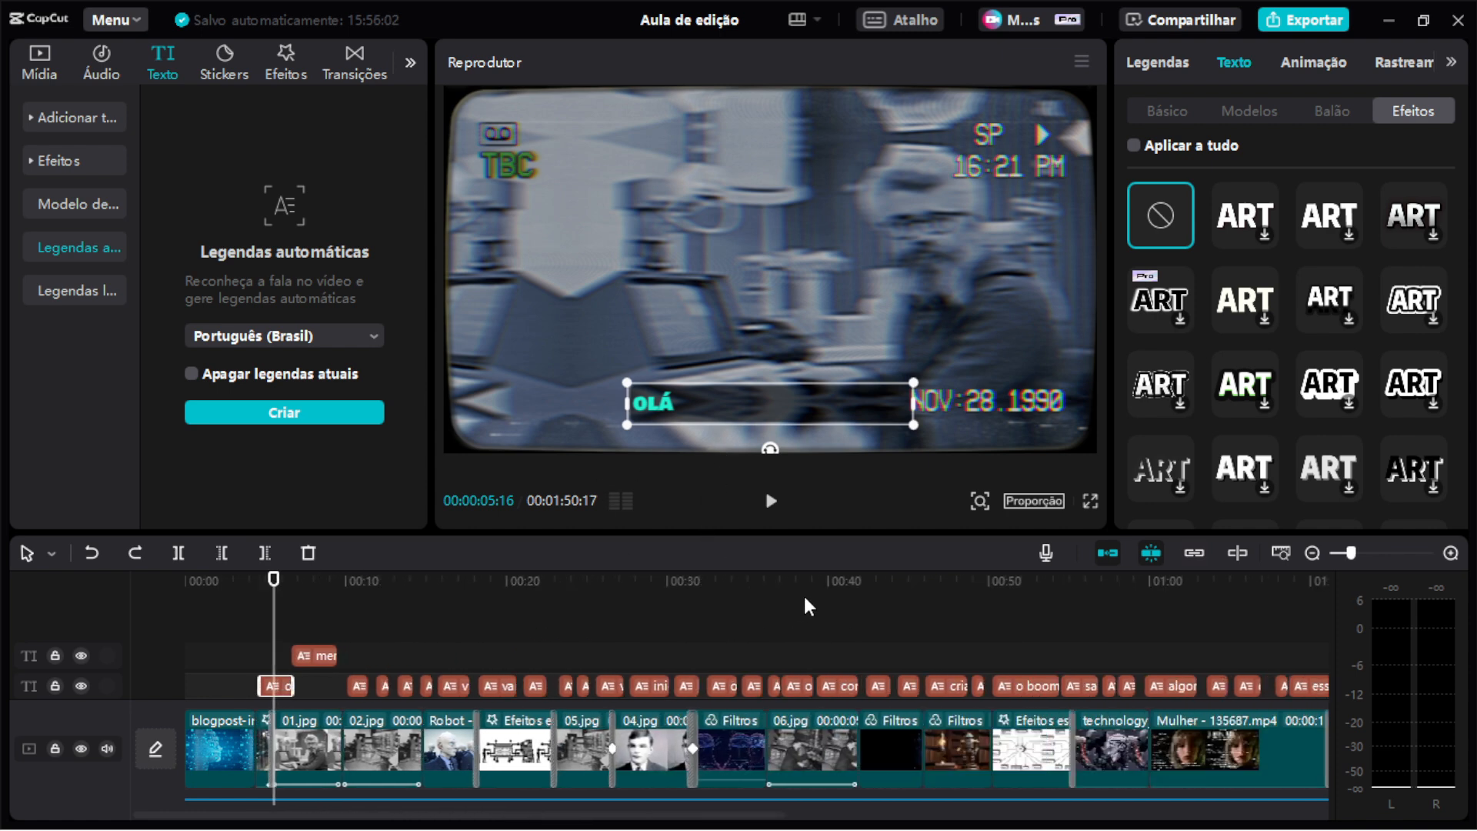
click(898, 681)
drag(898, 681, 223, 672)
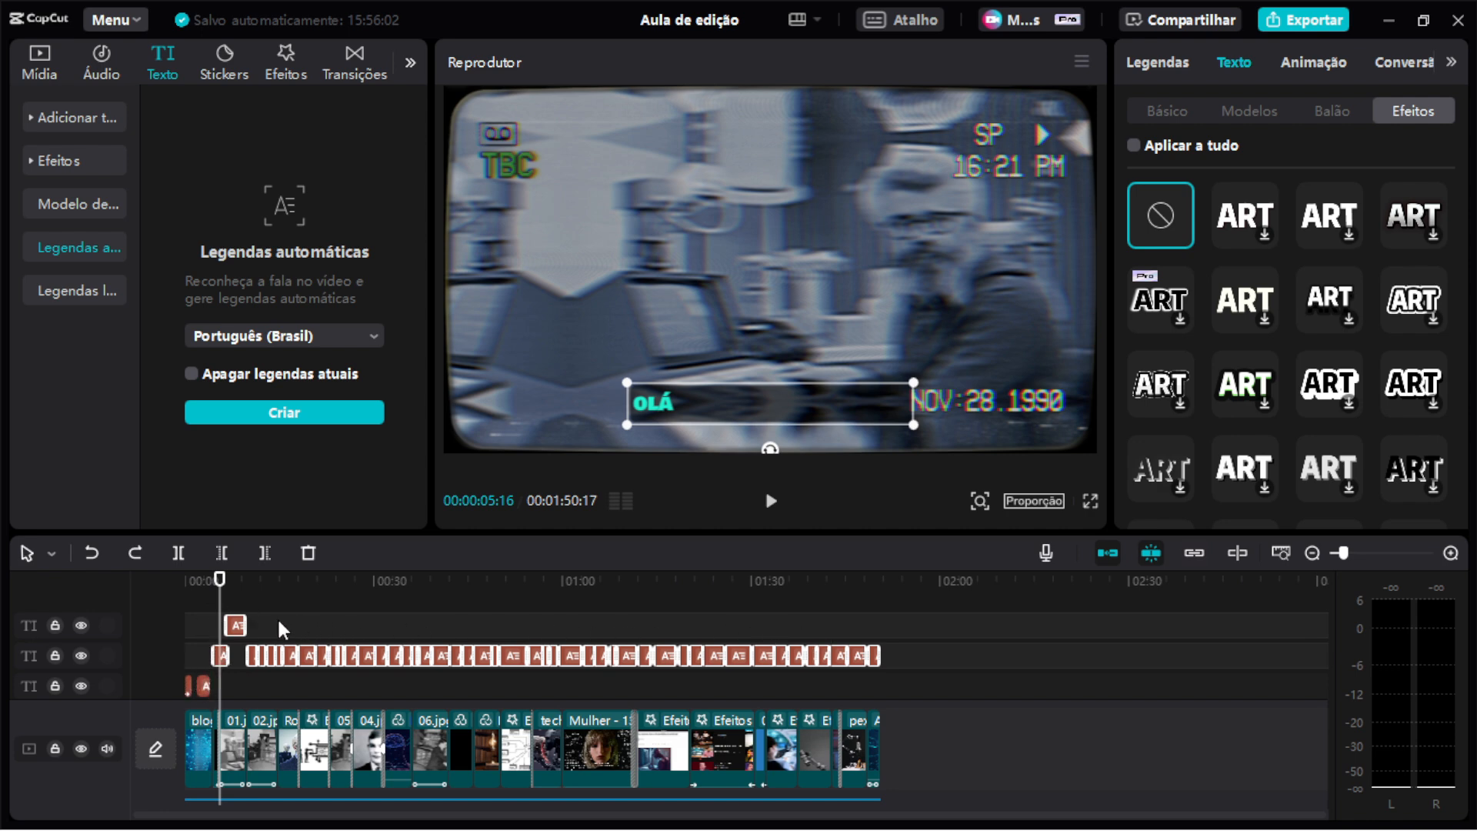
scroll(277, 616, up, 3)
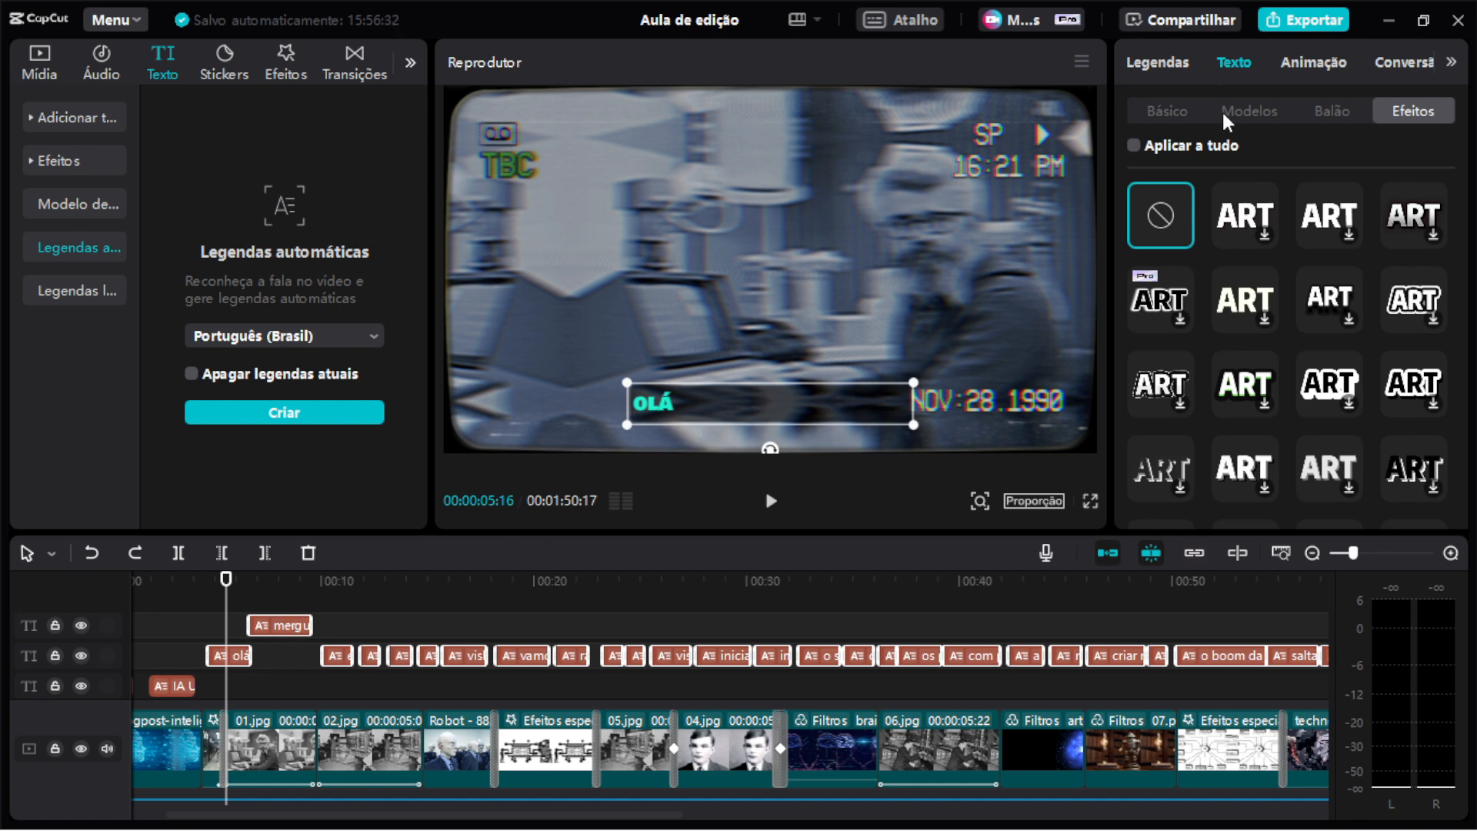
Review the subtitle's basic text settings, from font and position down to the background options.
click(1177, 108)
scroll(1399, 313, down, 2)
scroll(1399, 312, up, 2)
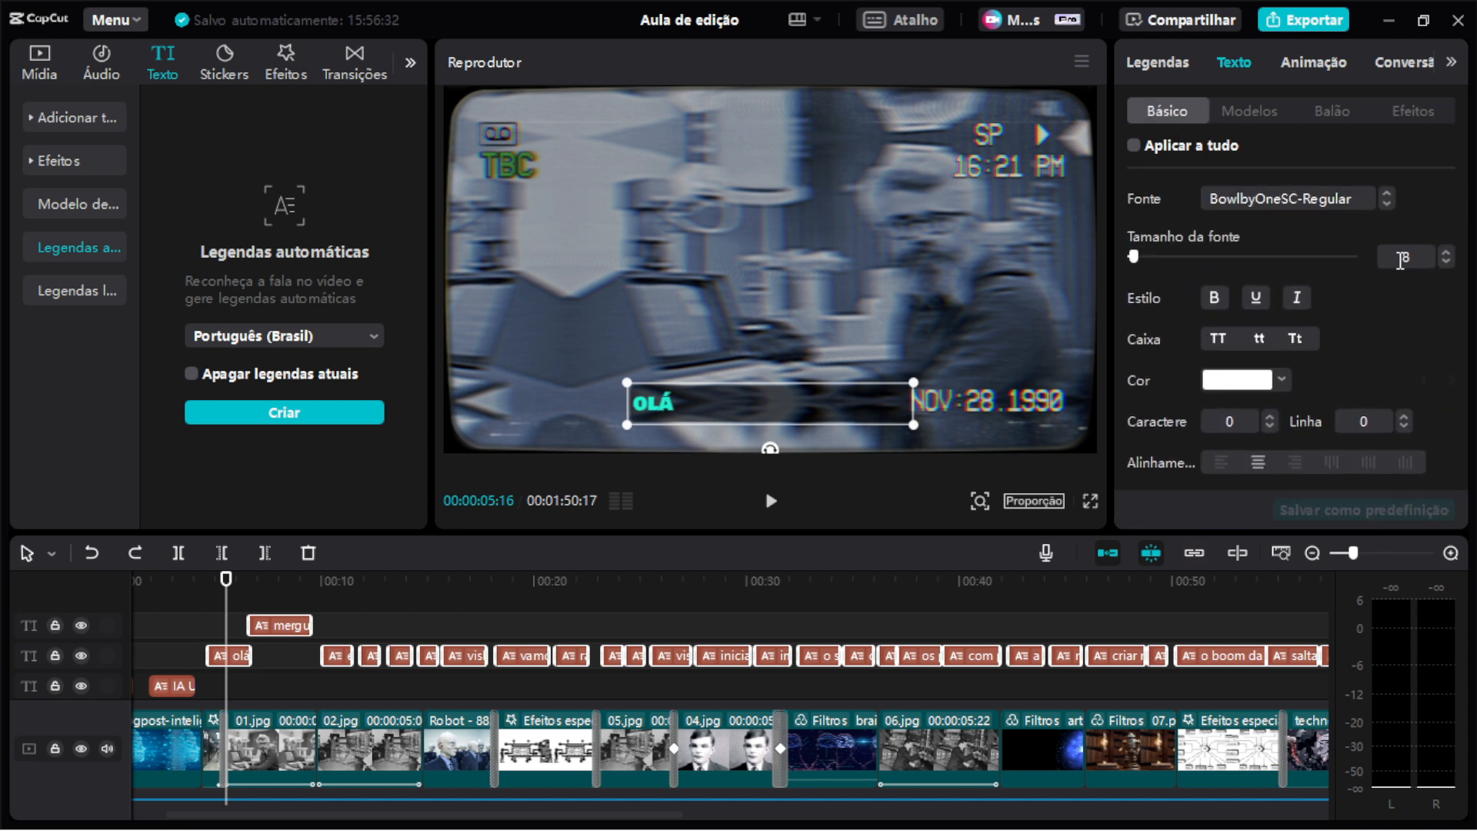
scroll(1381, 297, down, 6)
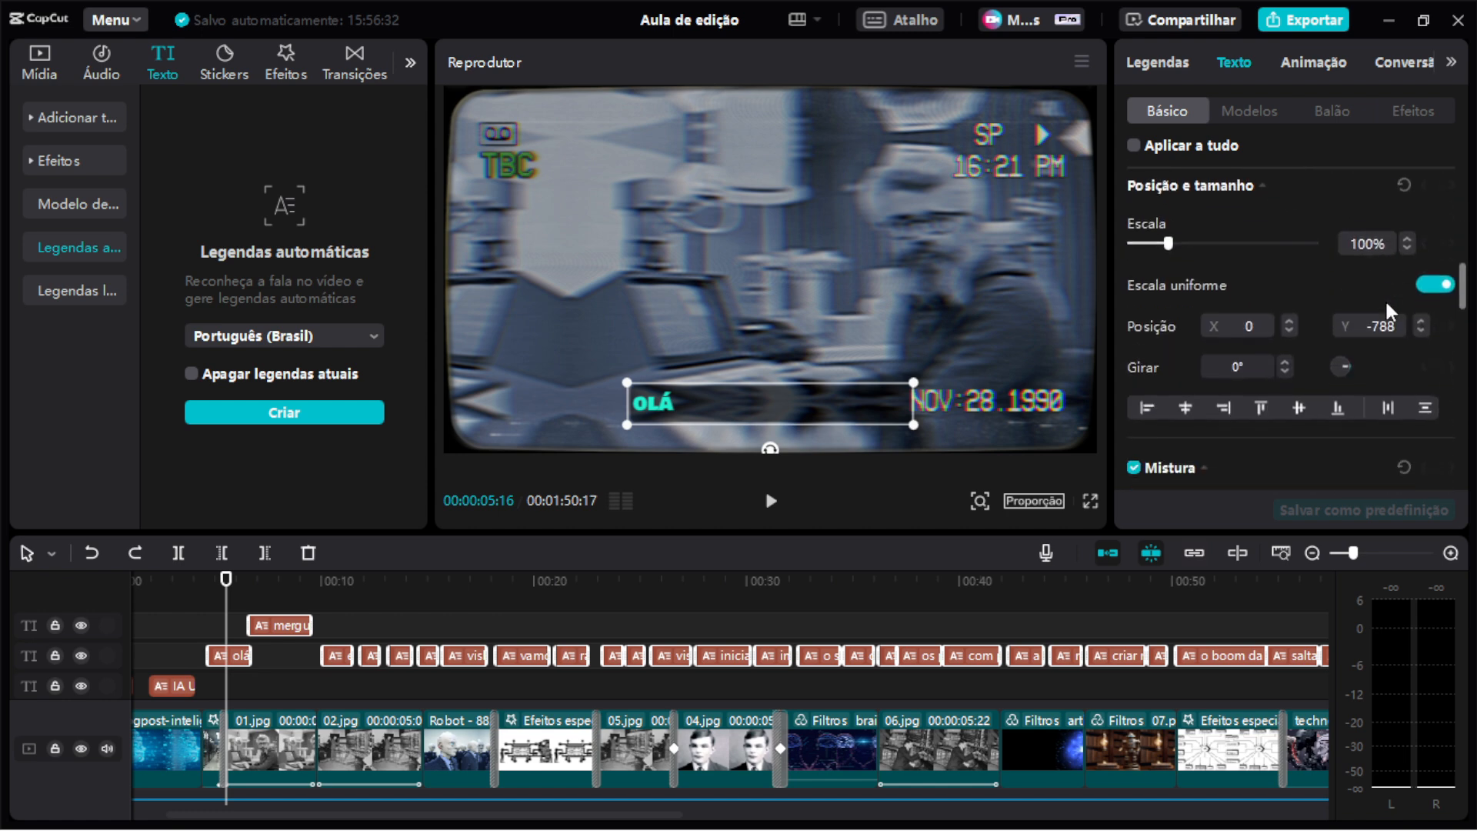
scroll(1385, 299, down, 4)
scroll(1360, 303, down, 1)
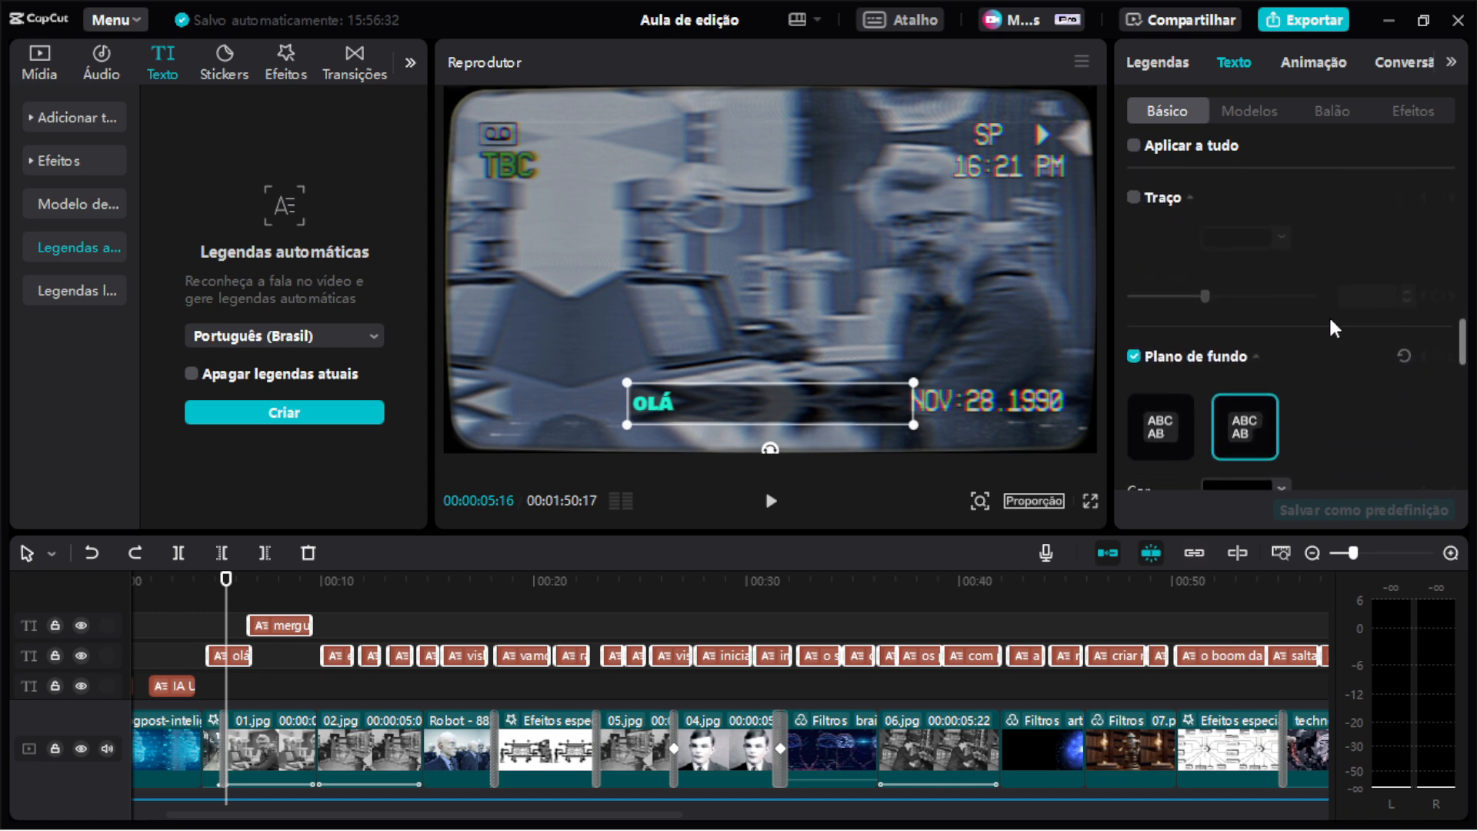
scroll(1332, 353, down, 2)
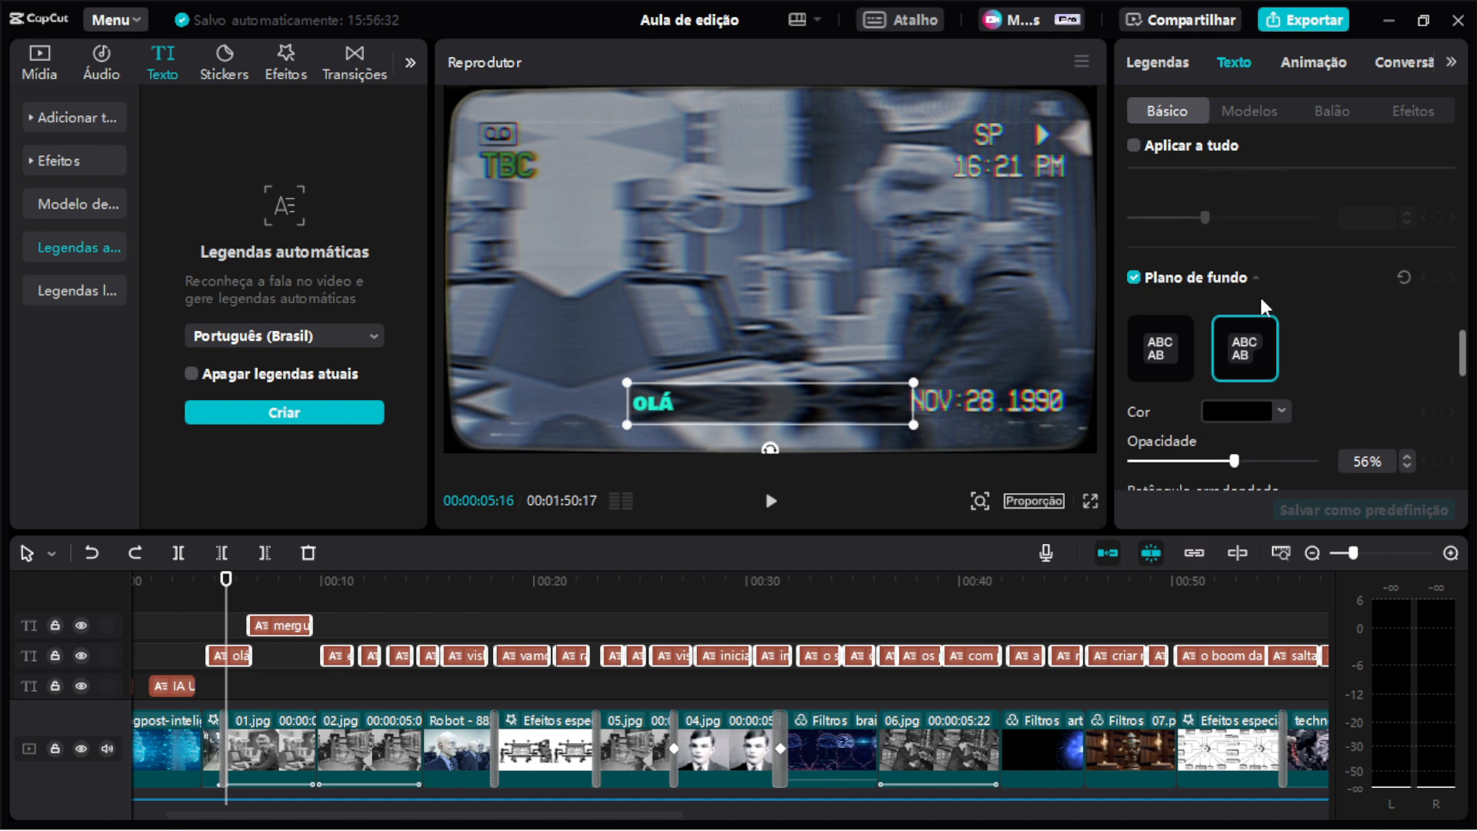
scroll(1360, 370, down, 2)
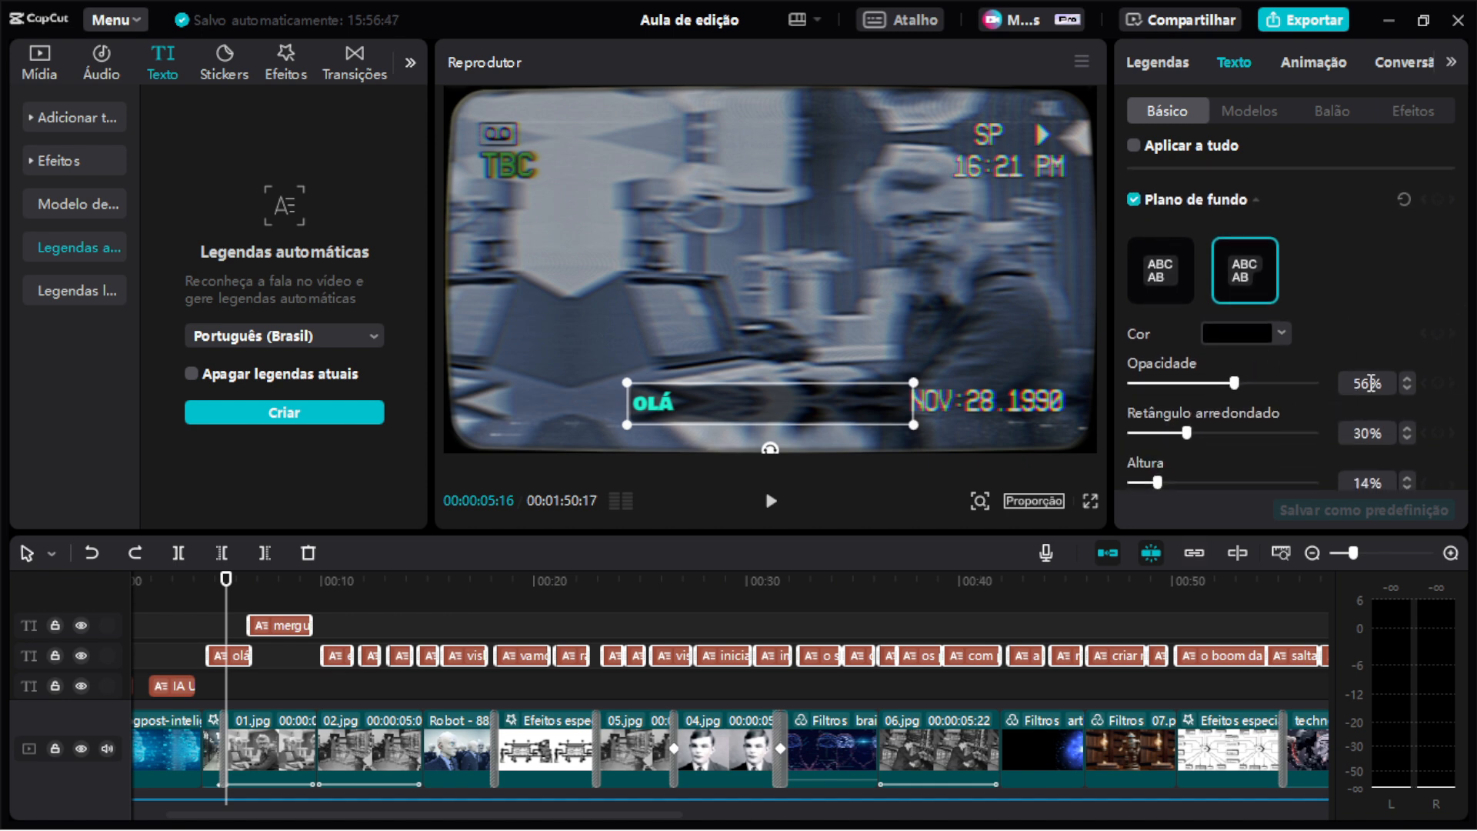
scroll(1343, 288, down, 6)
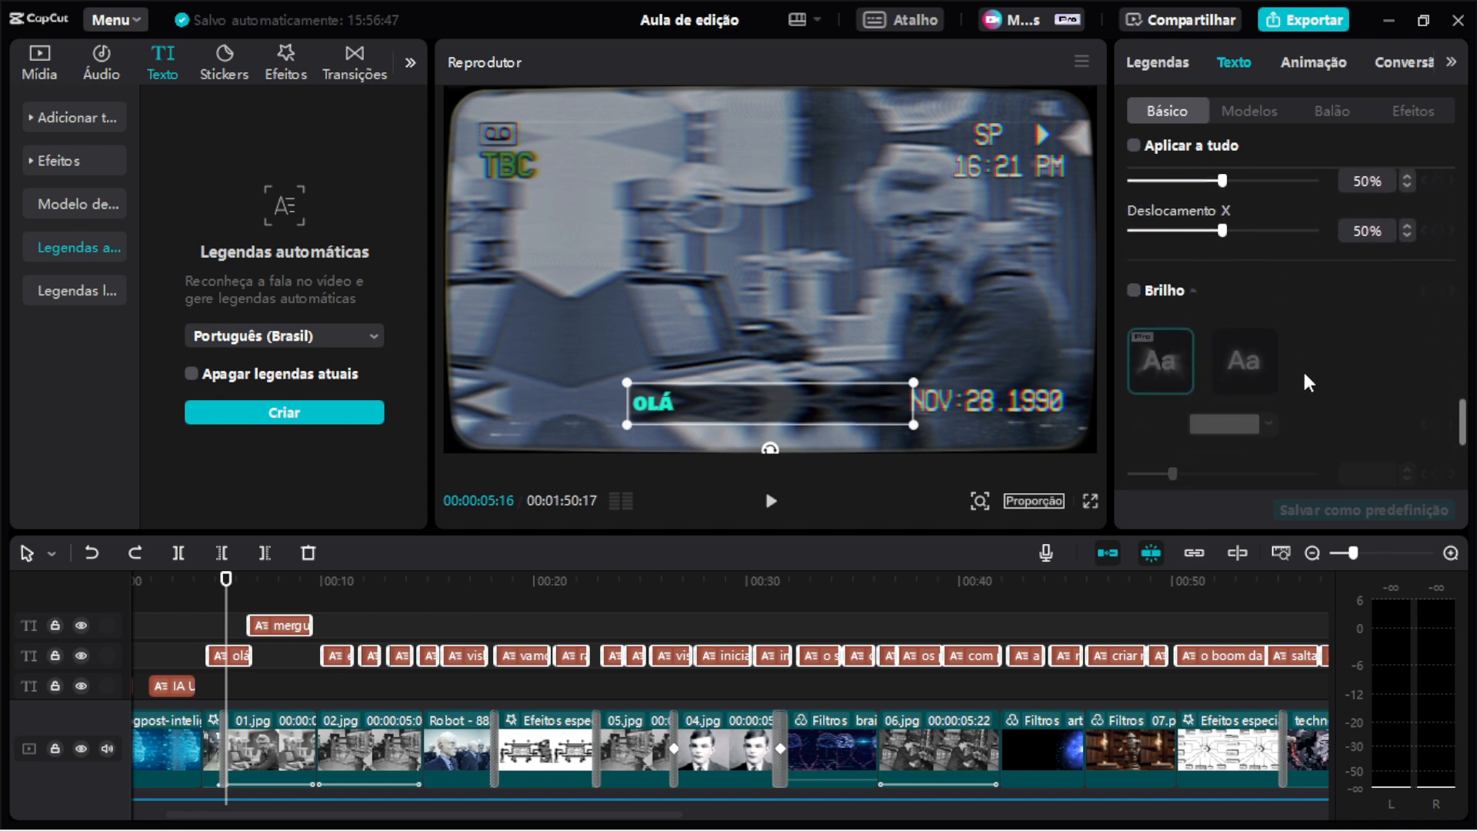
scroll(1354, 336, up, 10)
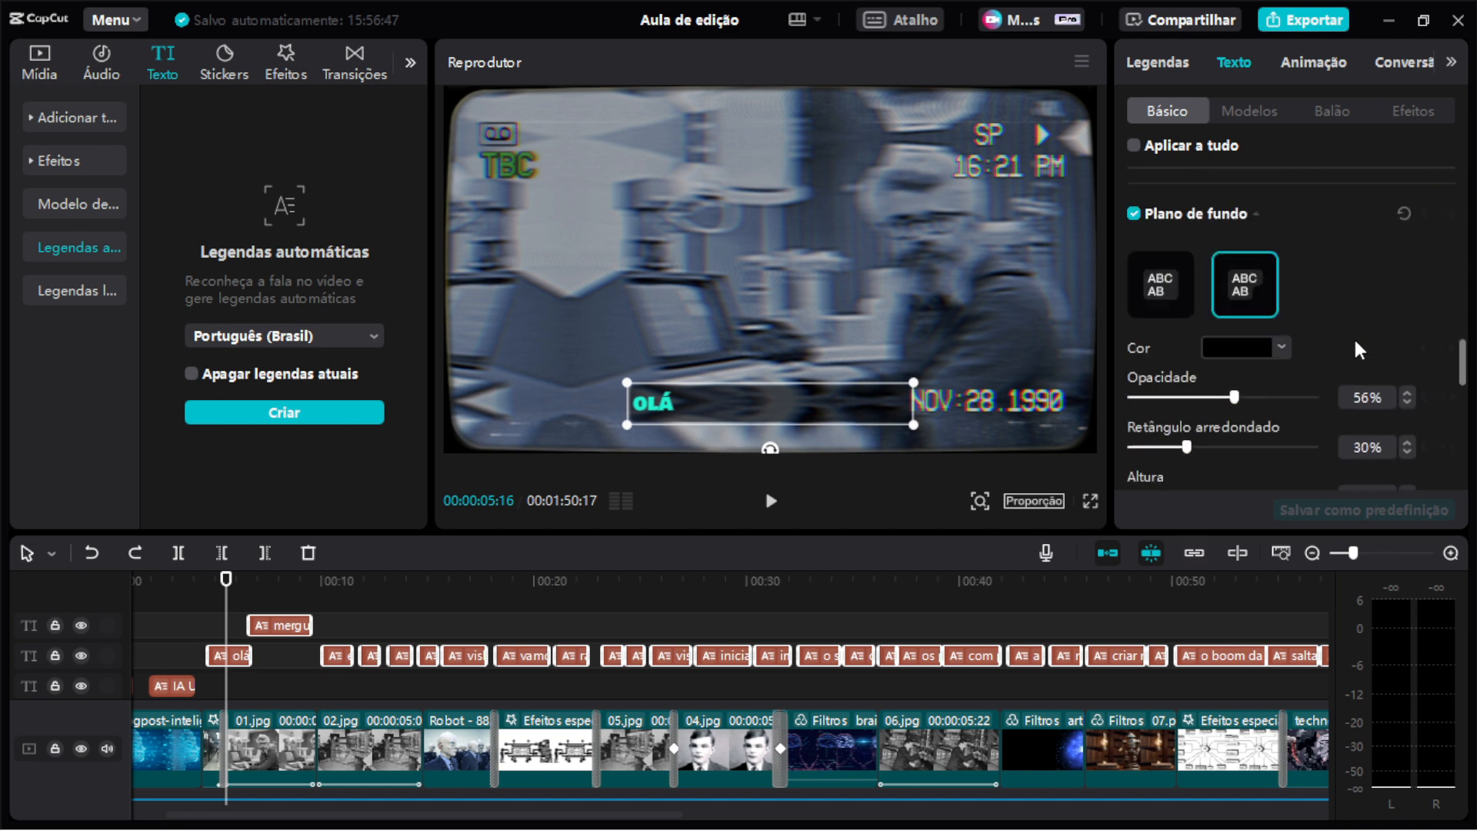
Set the olá subtitle's letter case to all uppercase, after trying the lowercase and title-case options.
scroll(1354, 337, up, 4)
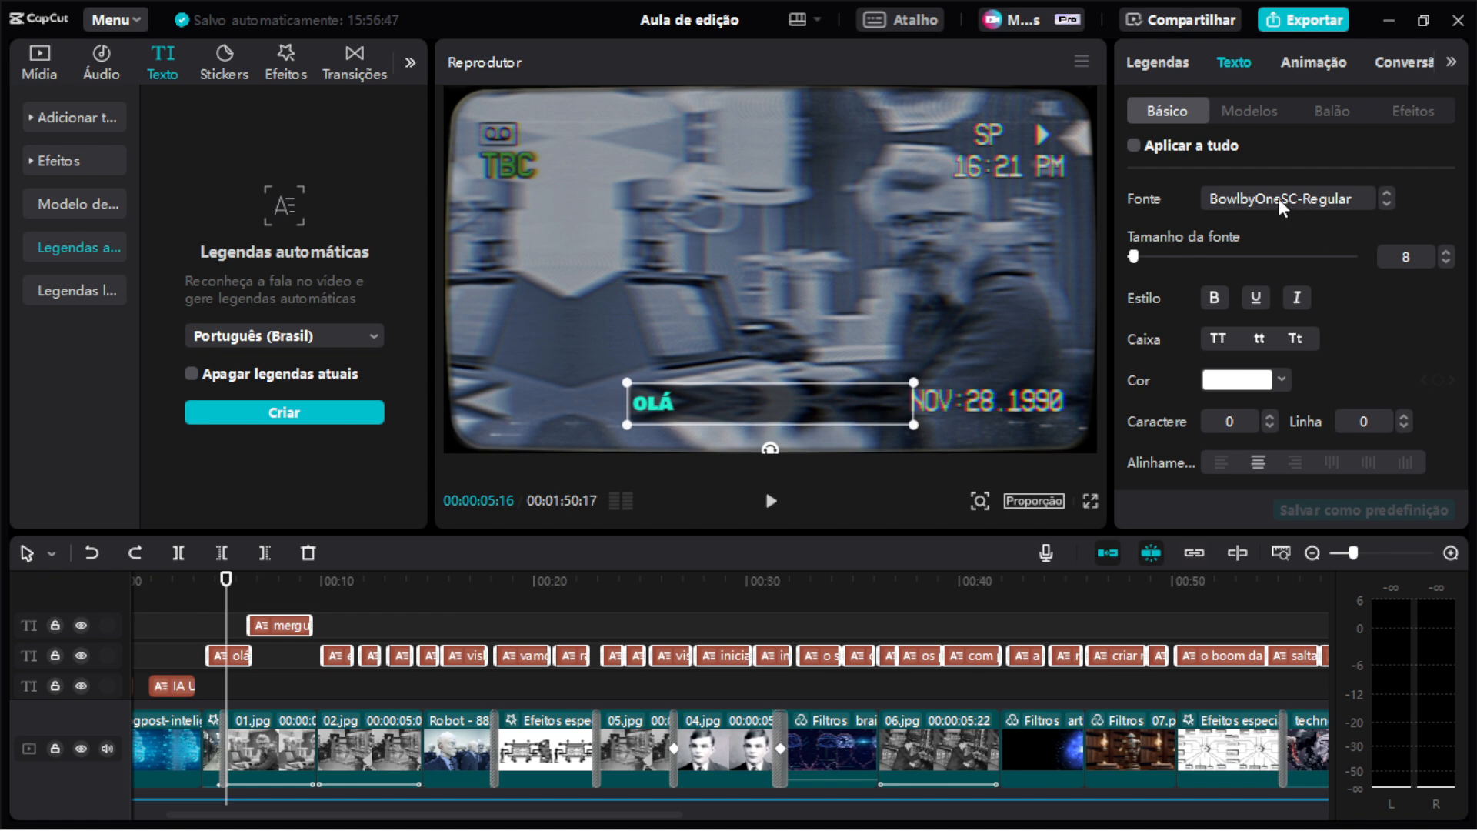
click(1259, 339)
click(244, 656)
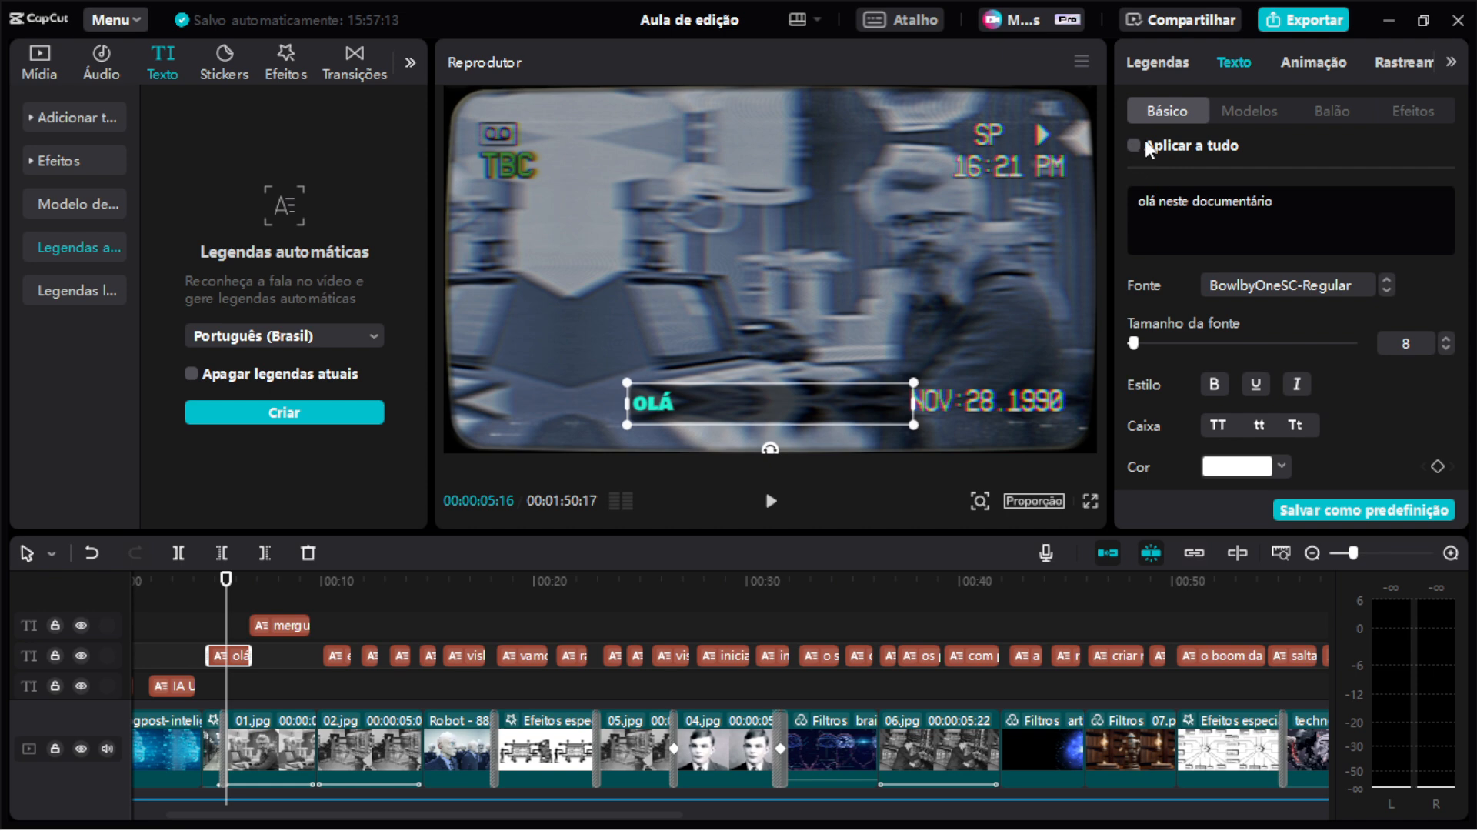
click(1217, 426)
click(1259, 426)
click(1296, 423)
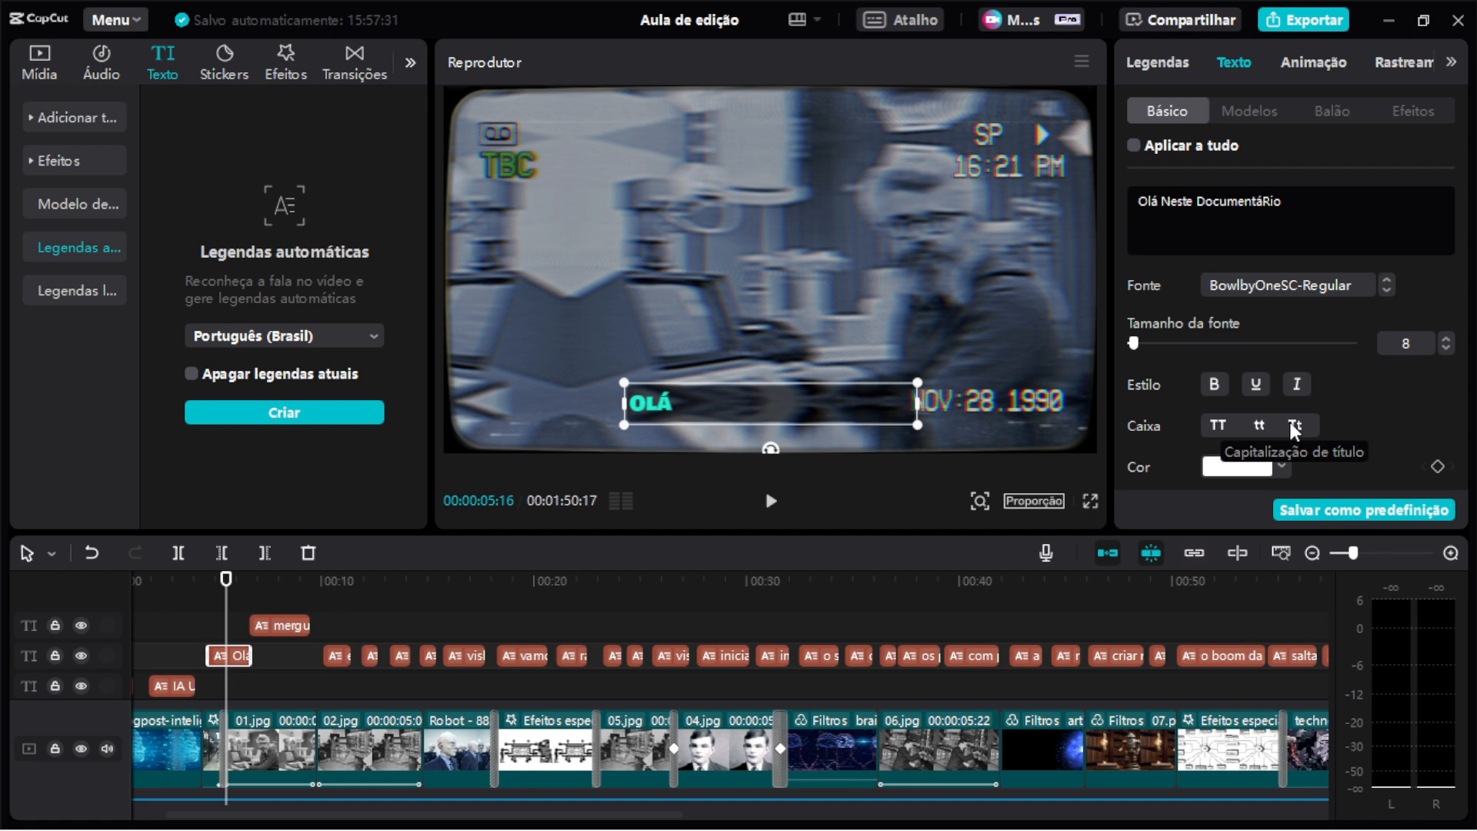
click(1220, 423)
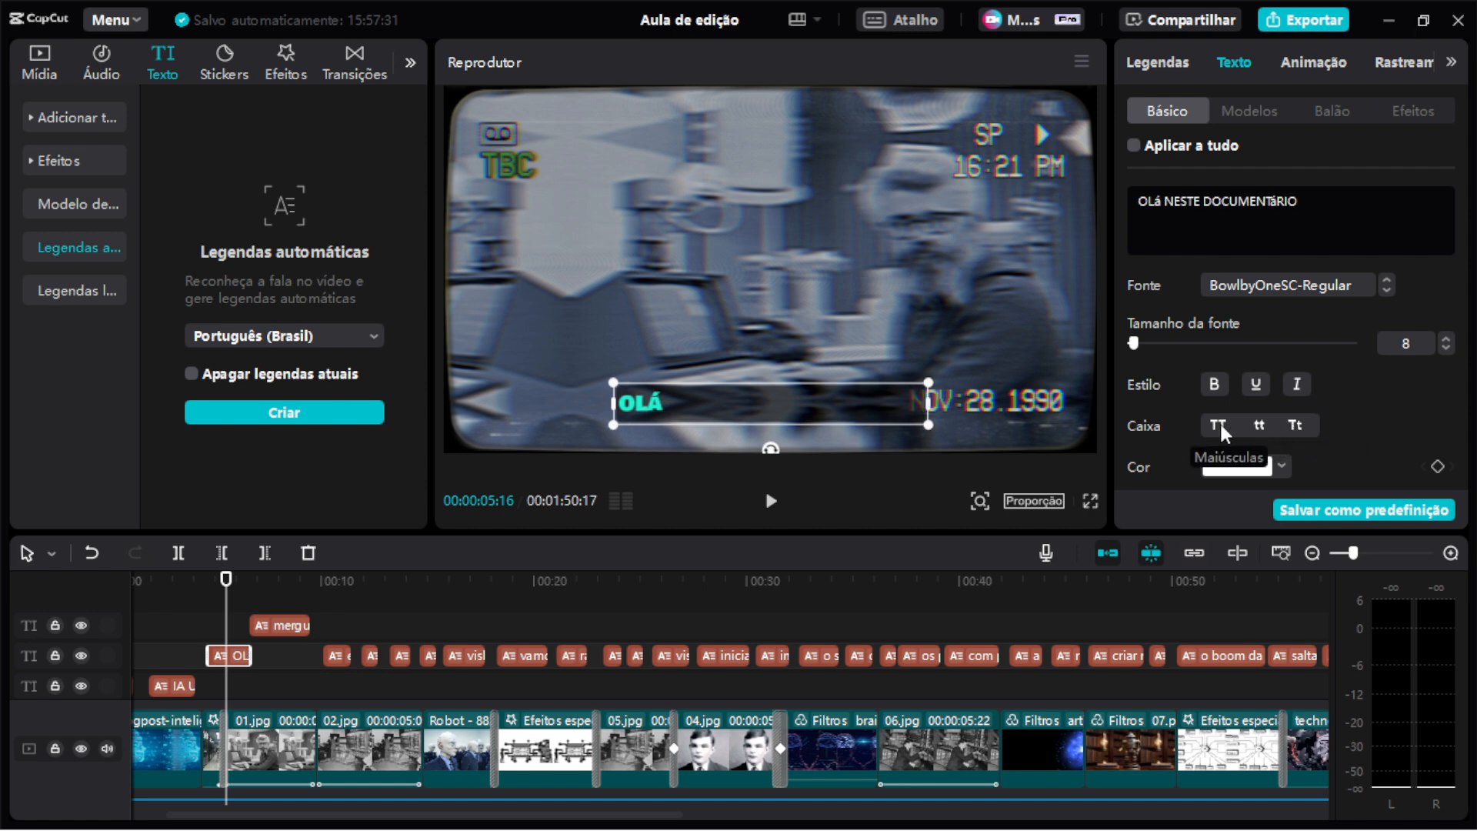
Browse the subtitle font list without changing it and play back the opening to review the subtitles.
click(1263, 282)
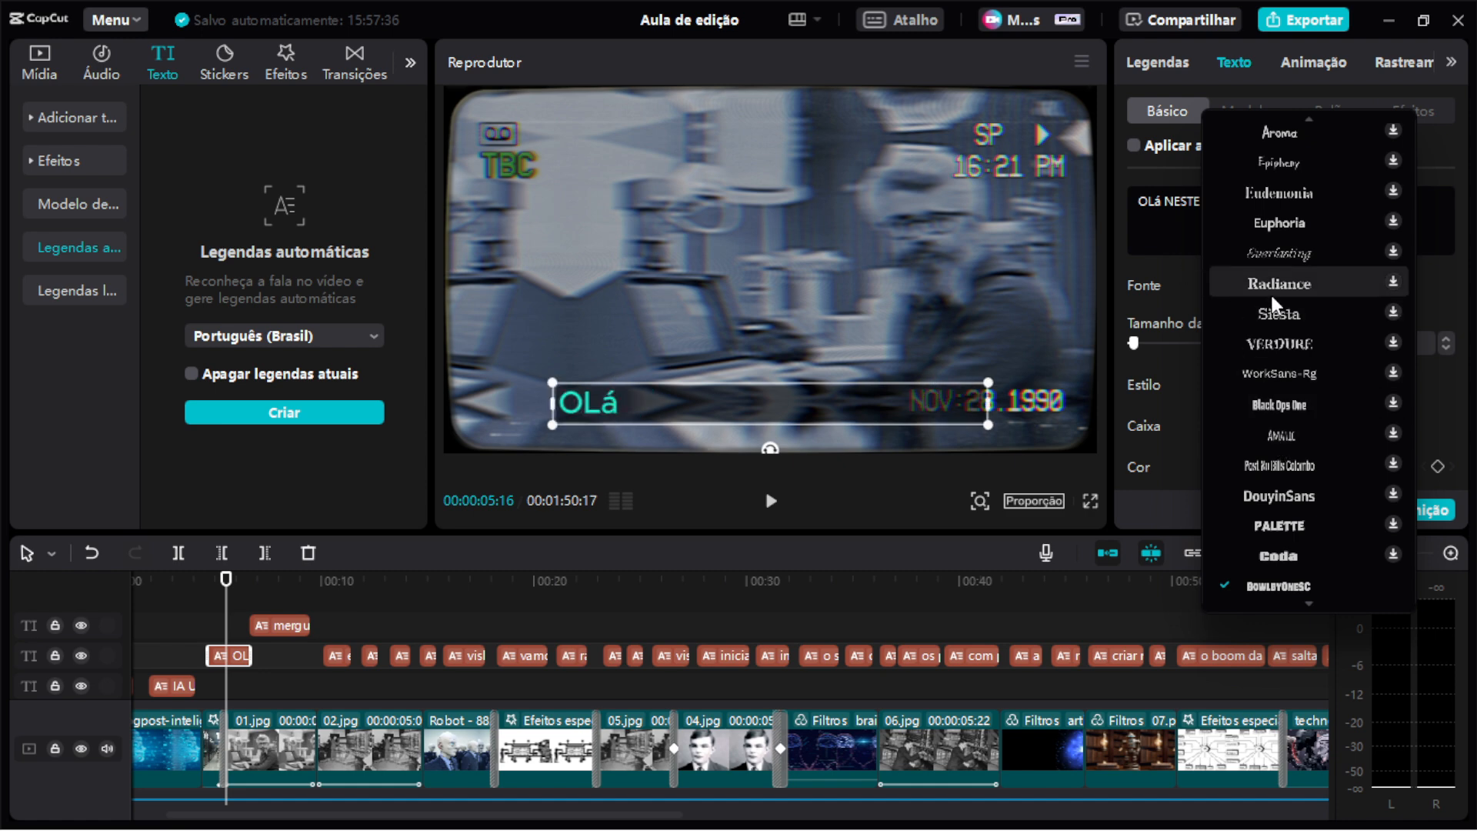
click(1163, 264)
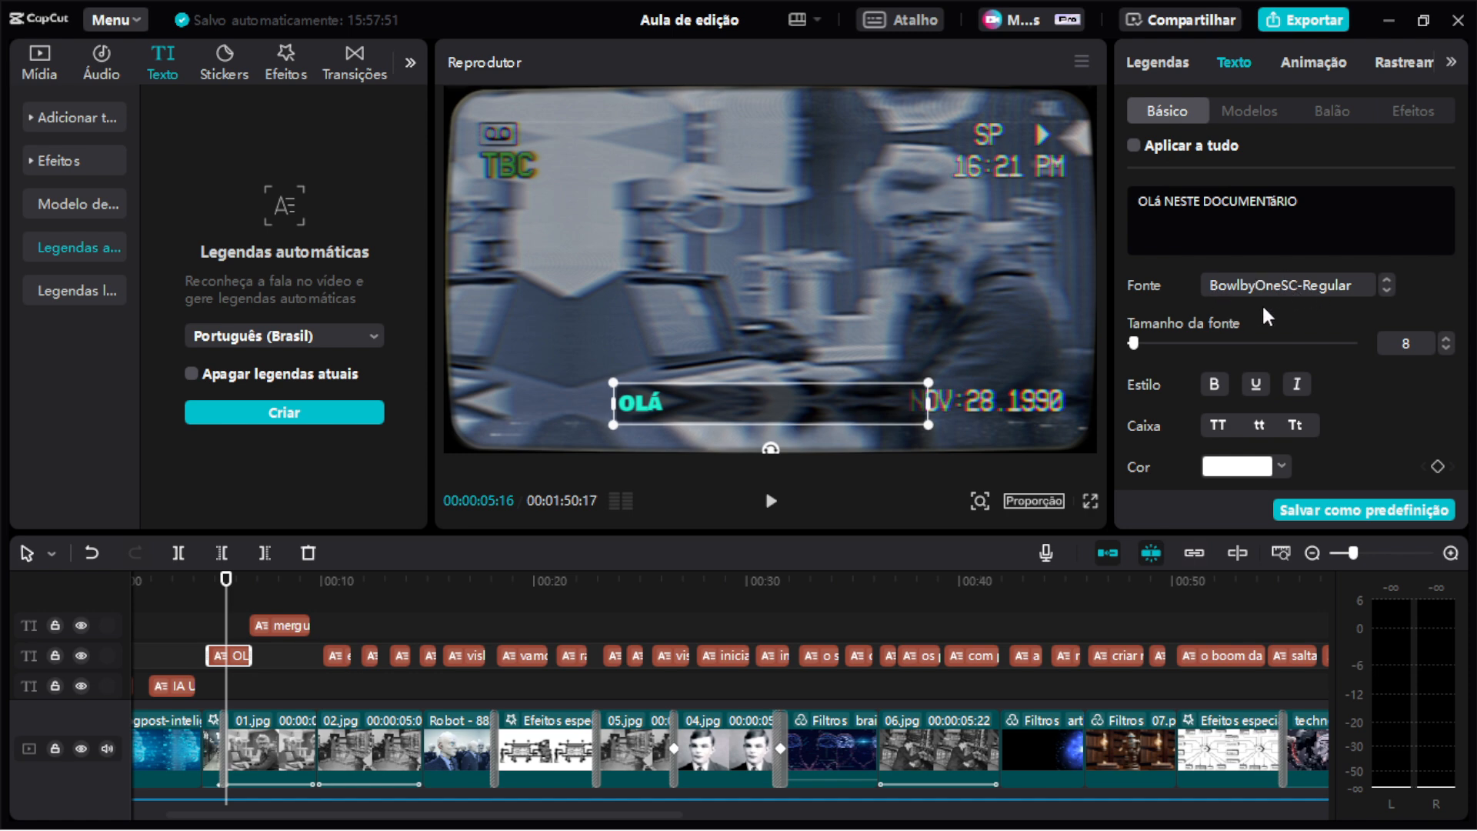
click(344, 620)
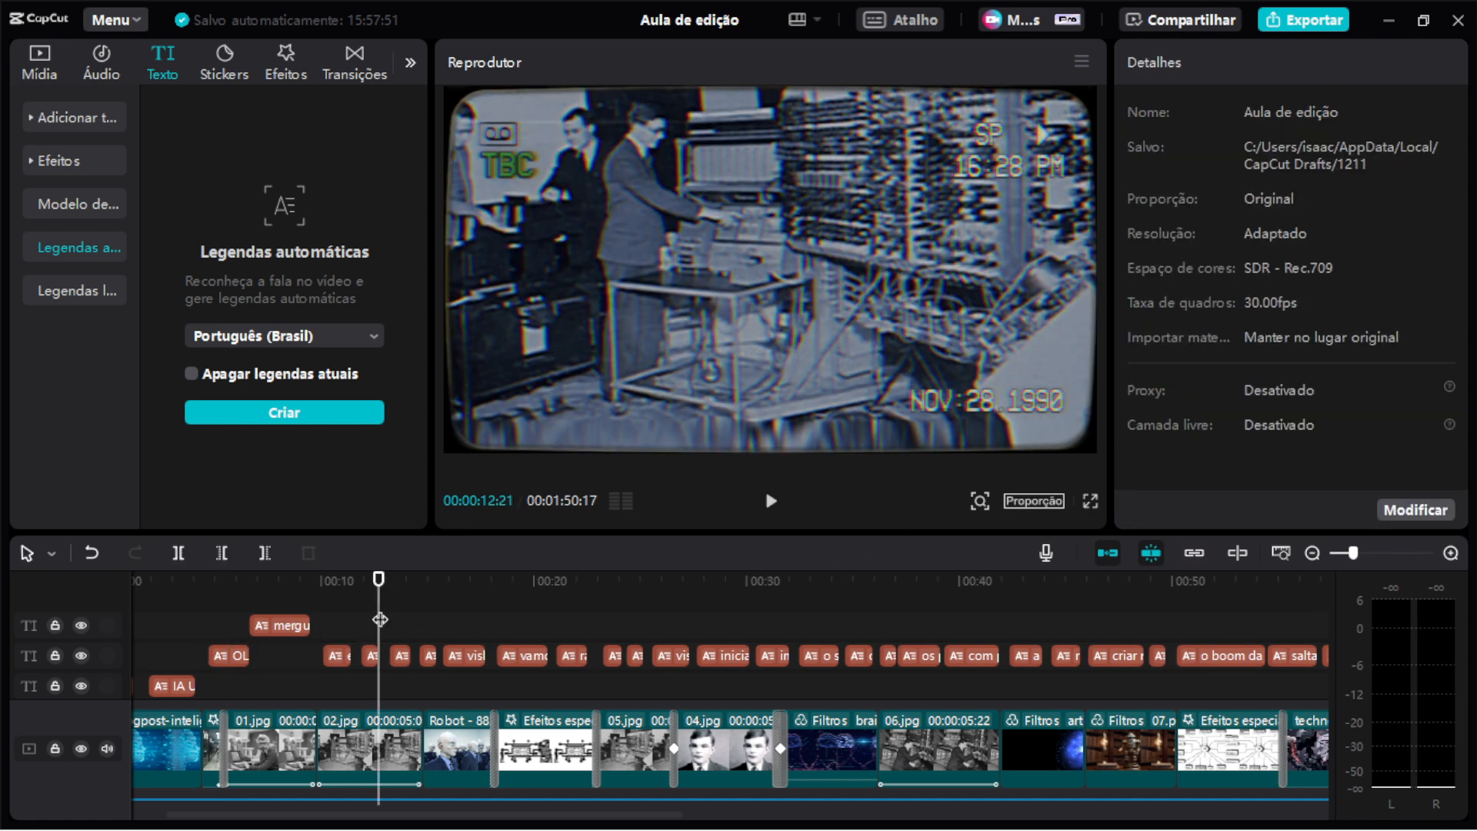
click(241, 627)
drag(241, 628, 122, 617)
click(771, 501)
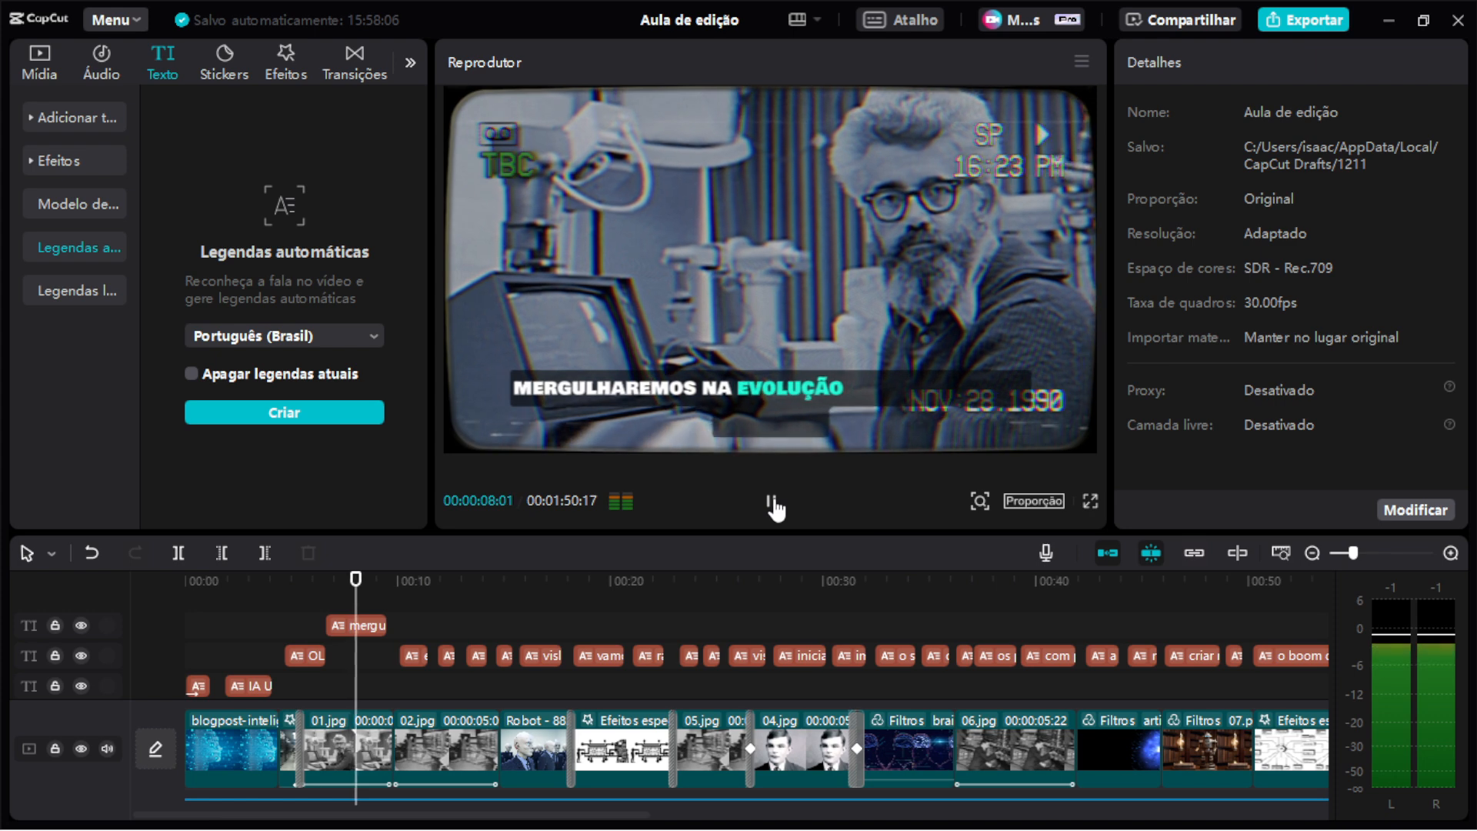
click(770, 505)
Raise the Woosh de lembrança sound effect's volume to 14.0 dB on the audio track.
scroll(695, 615, down, 5)
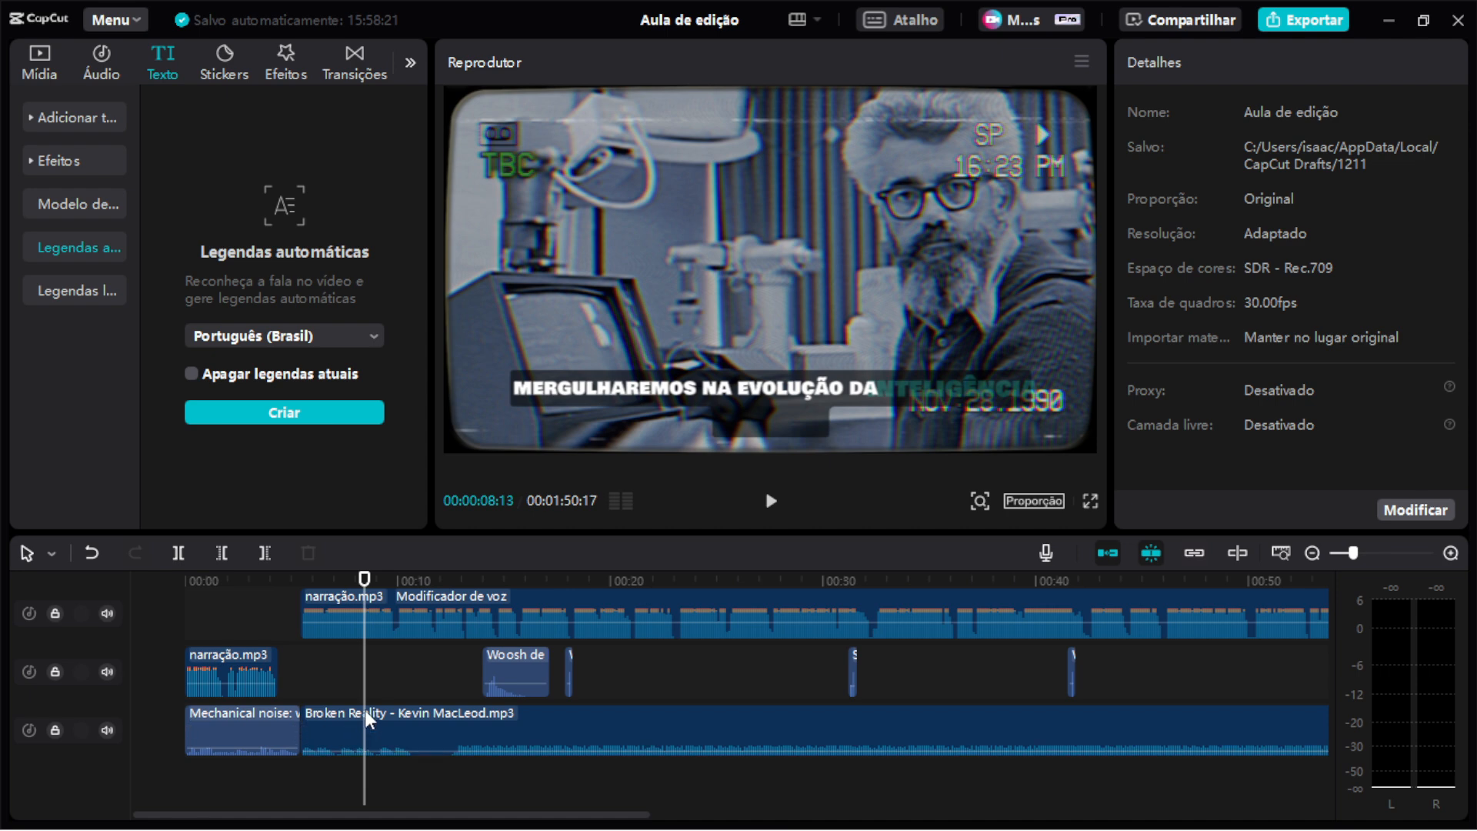
drag(275, 582, 480, 619)
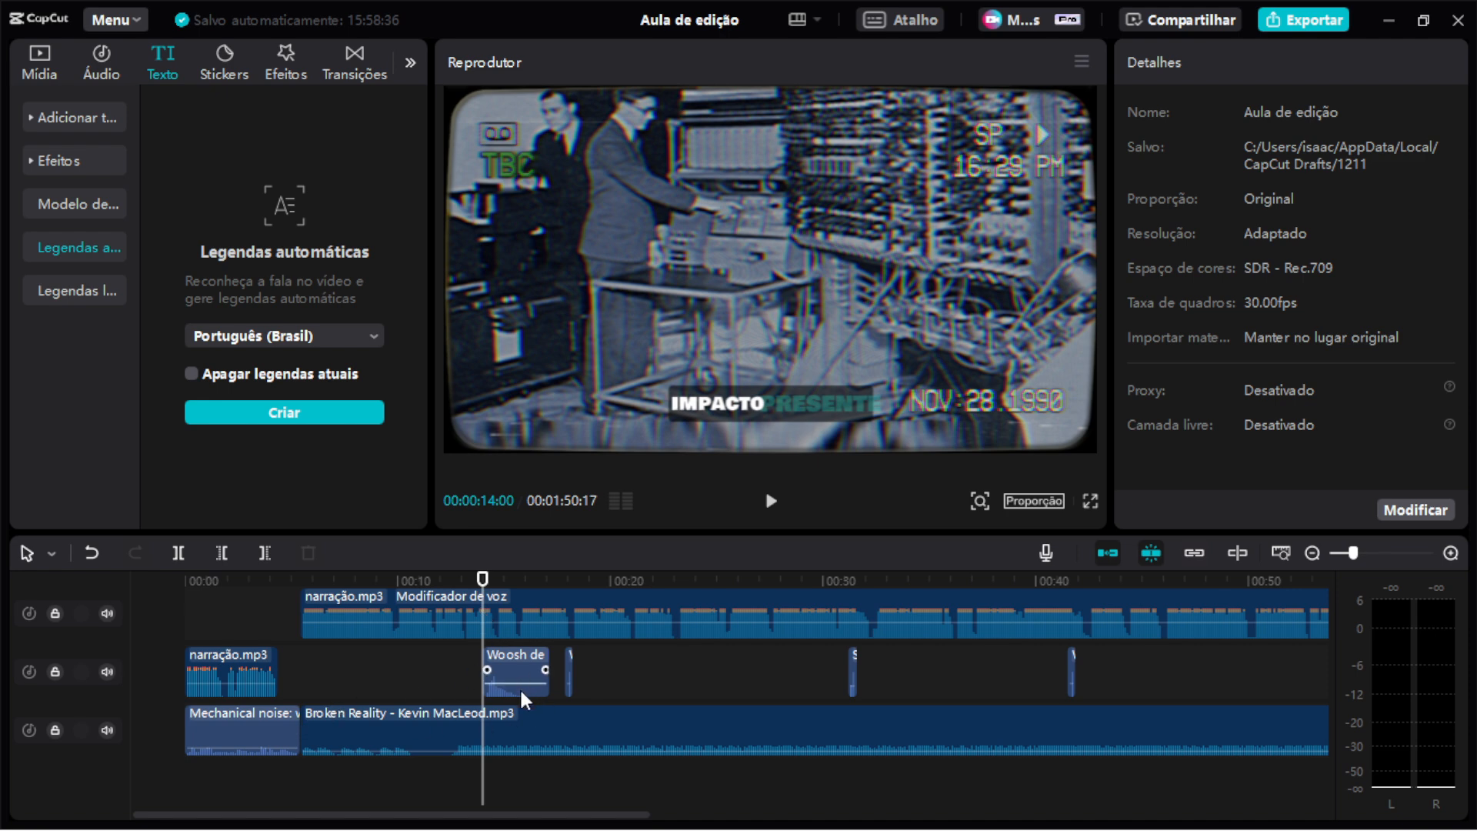
scroll(519, 686, up, 4)
scroll(519, 690, down, 2)
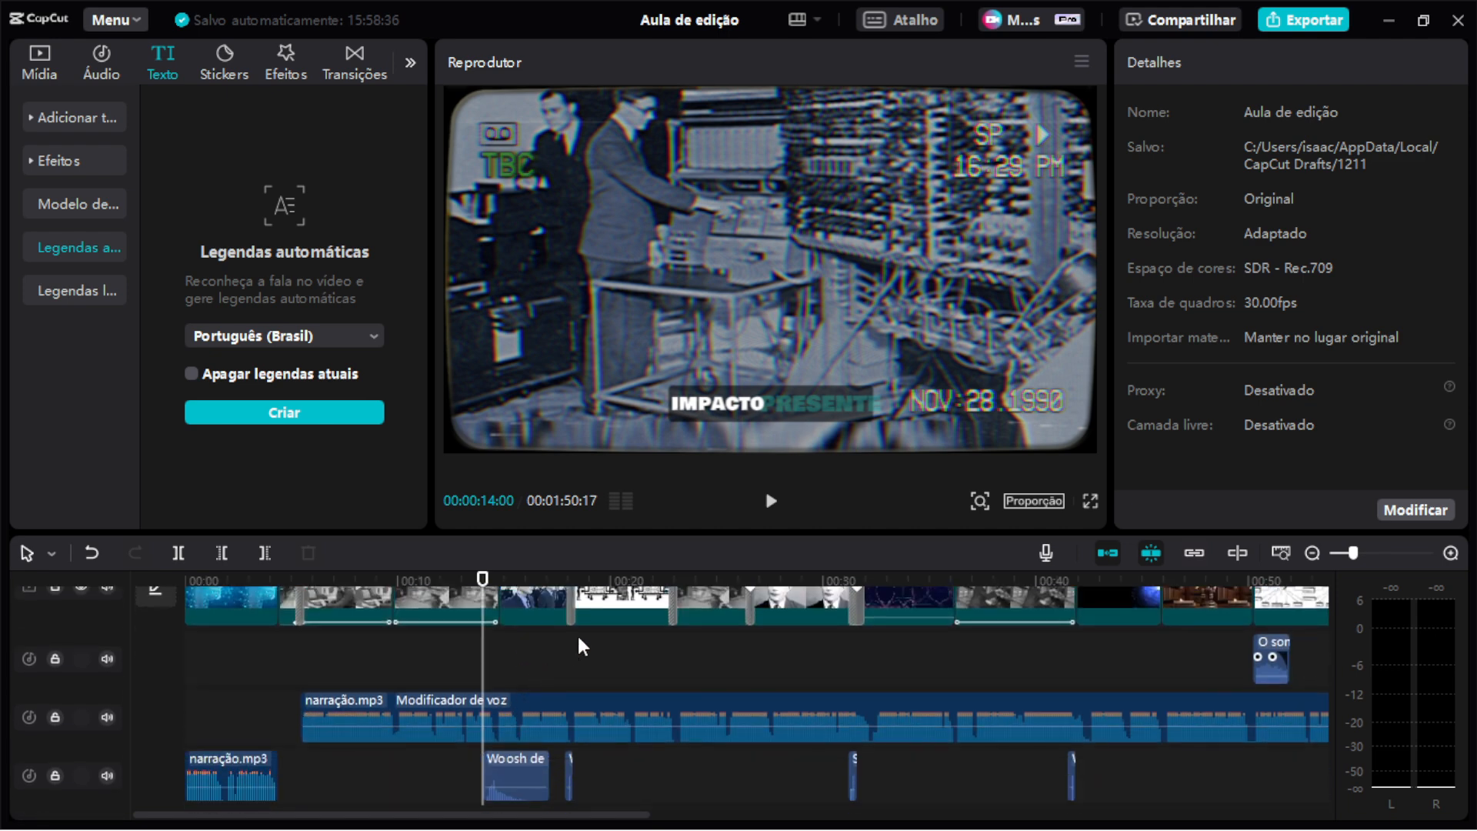
key(space)
key(space)
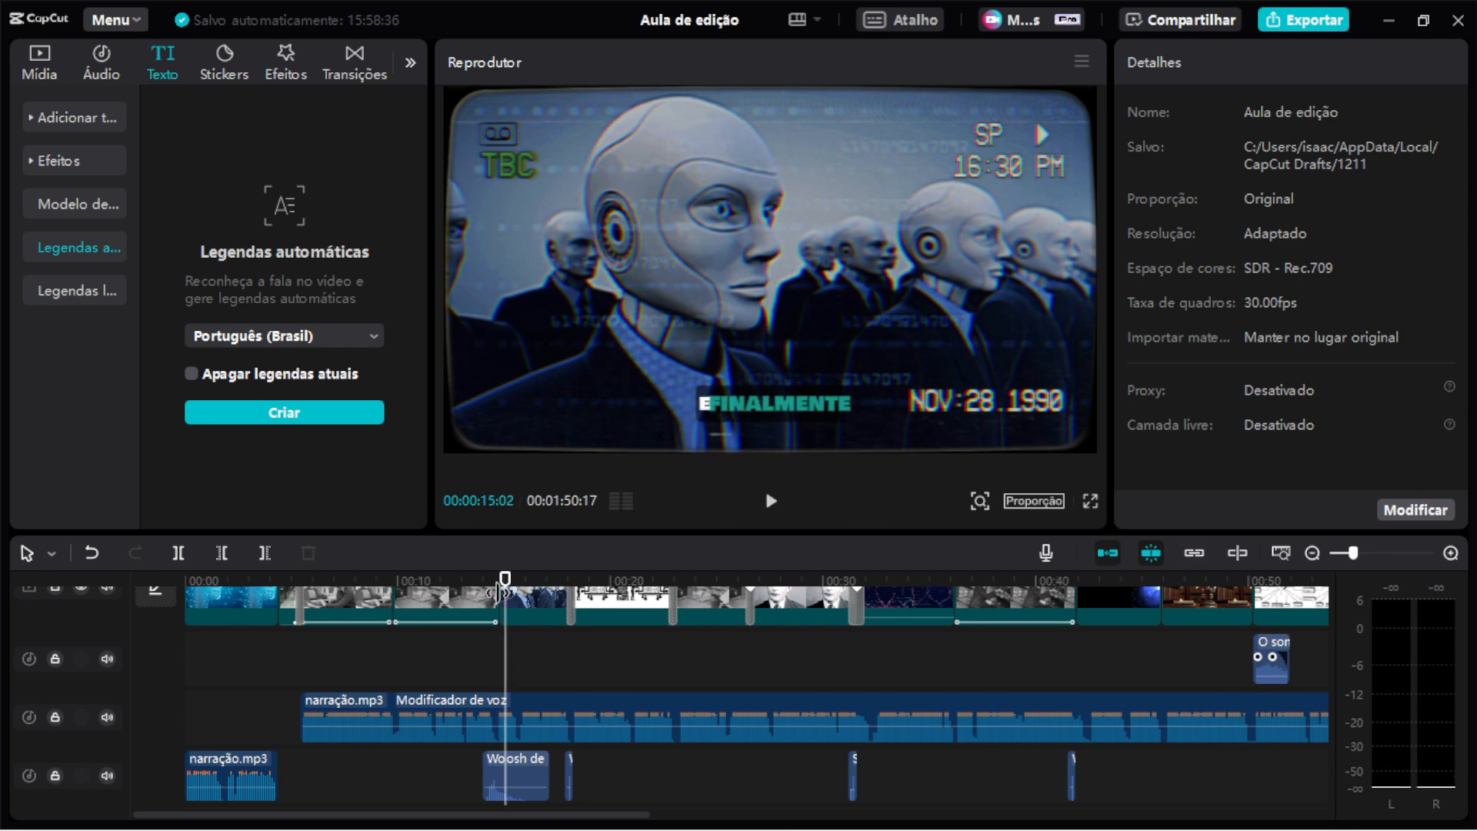
click(467, 581)
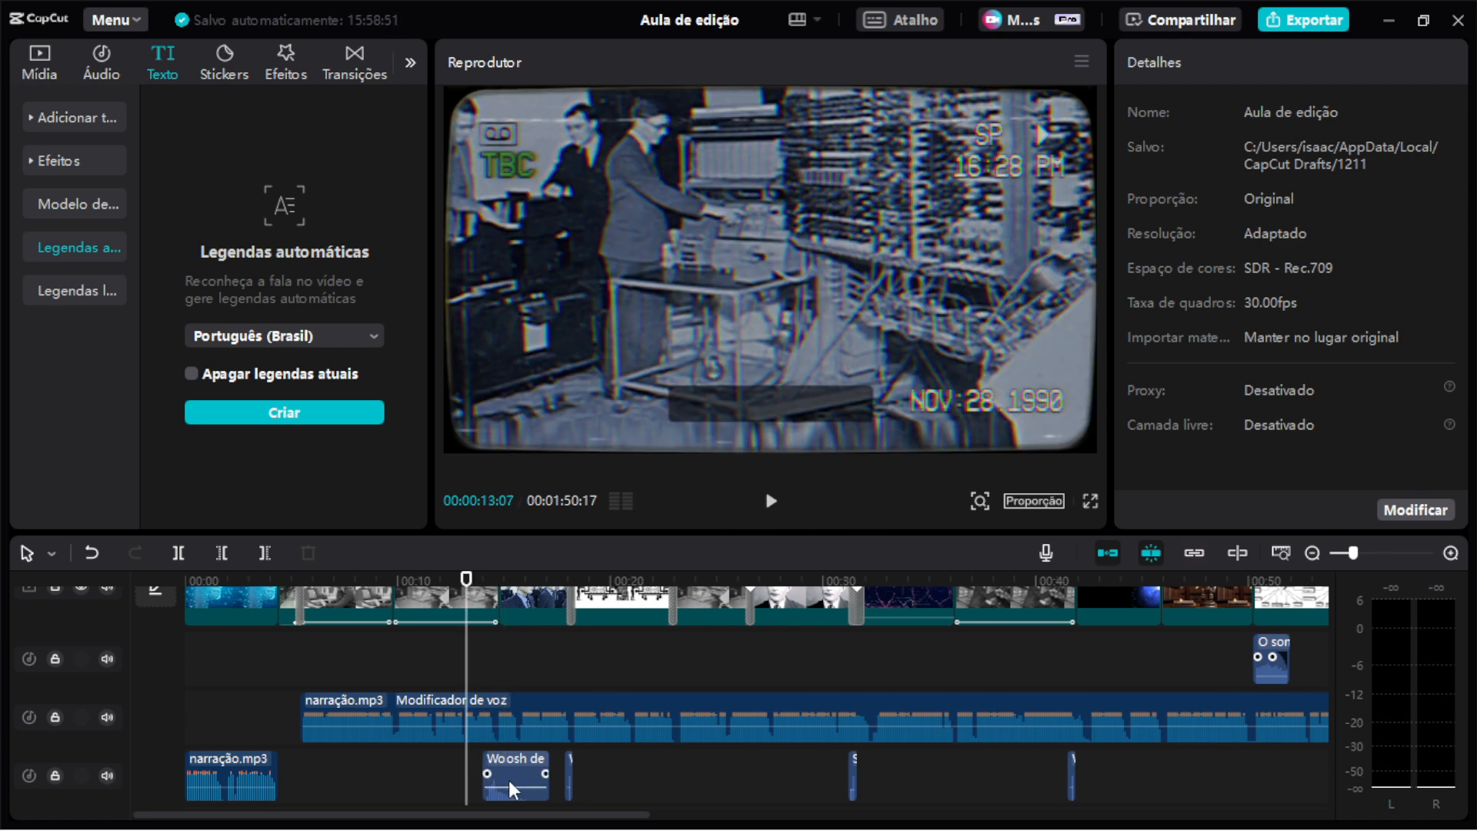
drag(510, 786, 513, 776)
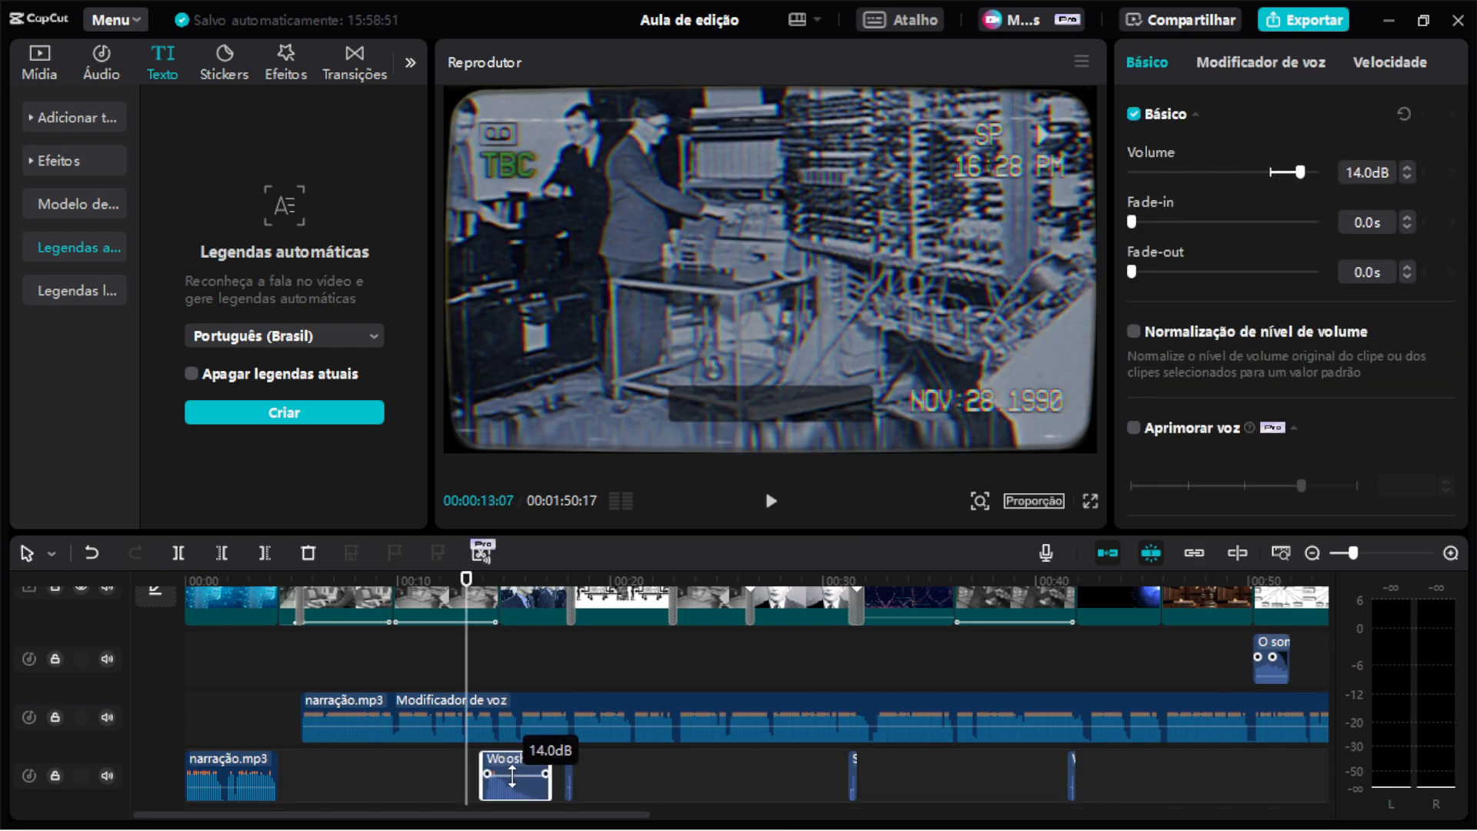
Play the whoosh back and lower the Woosh de lembrança clip's volume to 3.1 dB.
key(space)
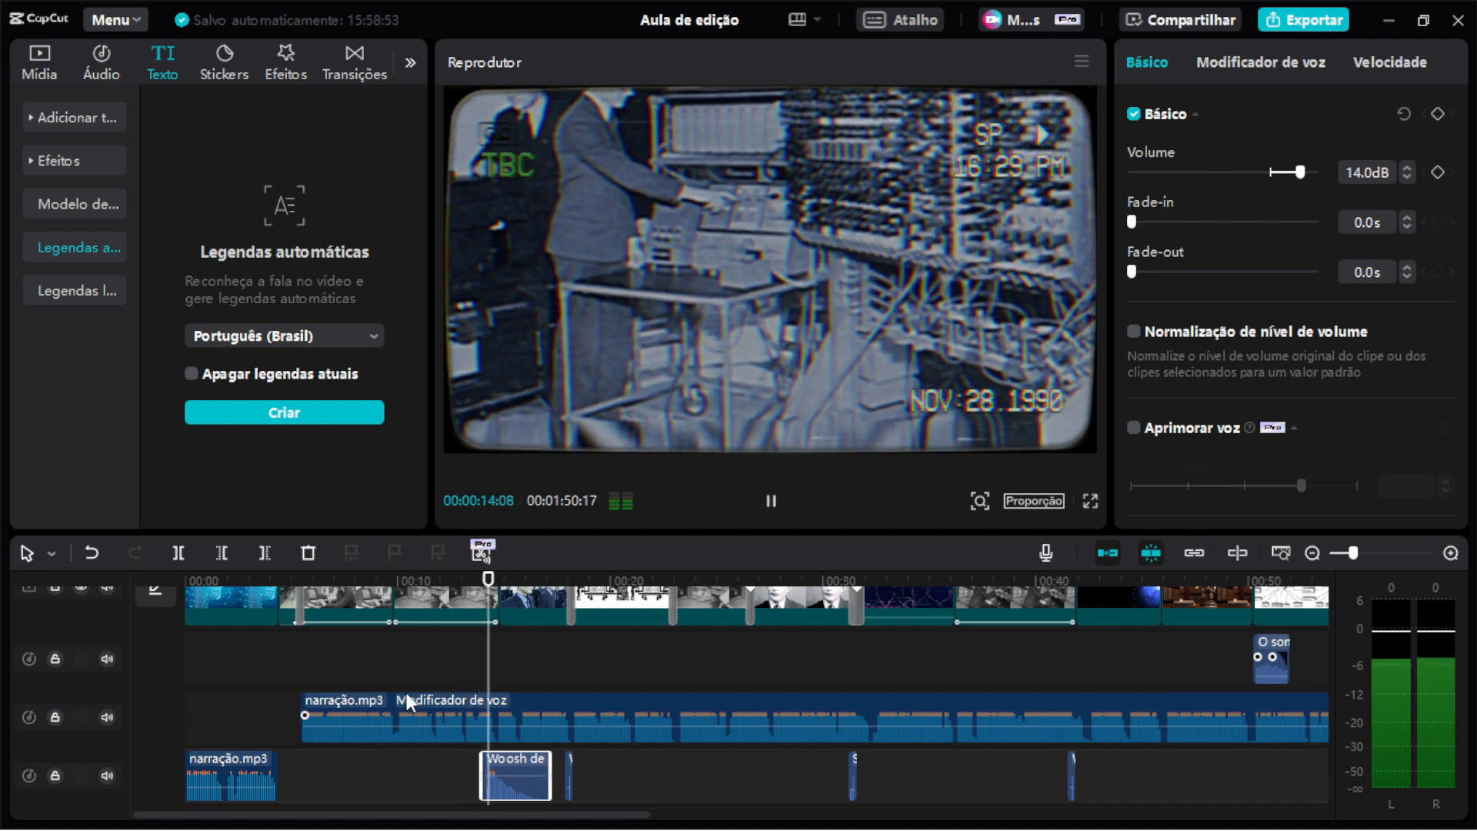
key(space)
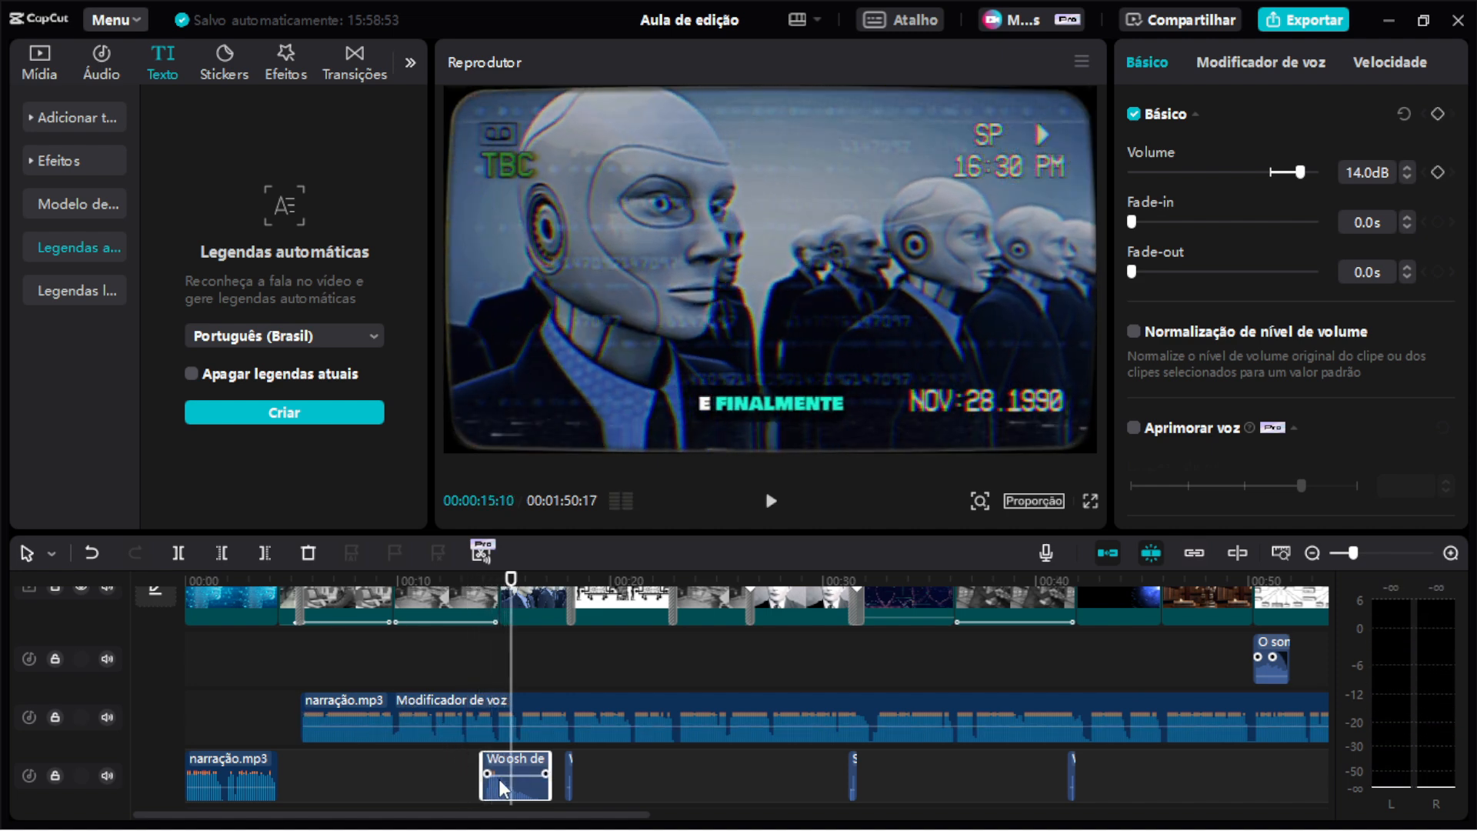
drag(499, 775, 502, 784)
Examine the VCR effect applied over the 02.jpg clip around 00:00:13.
drag(668, 530, 697, 255)
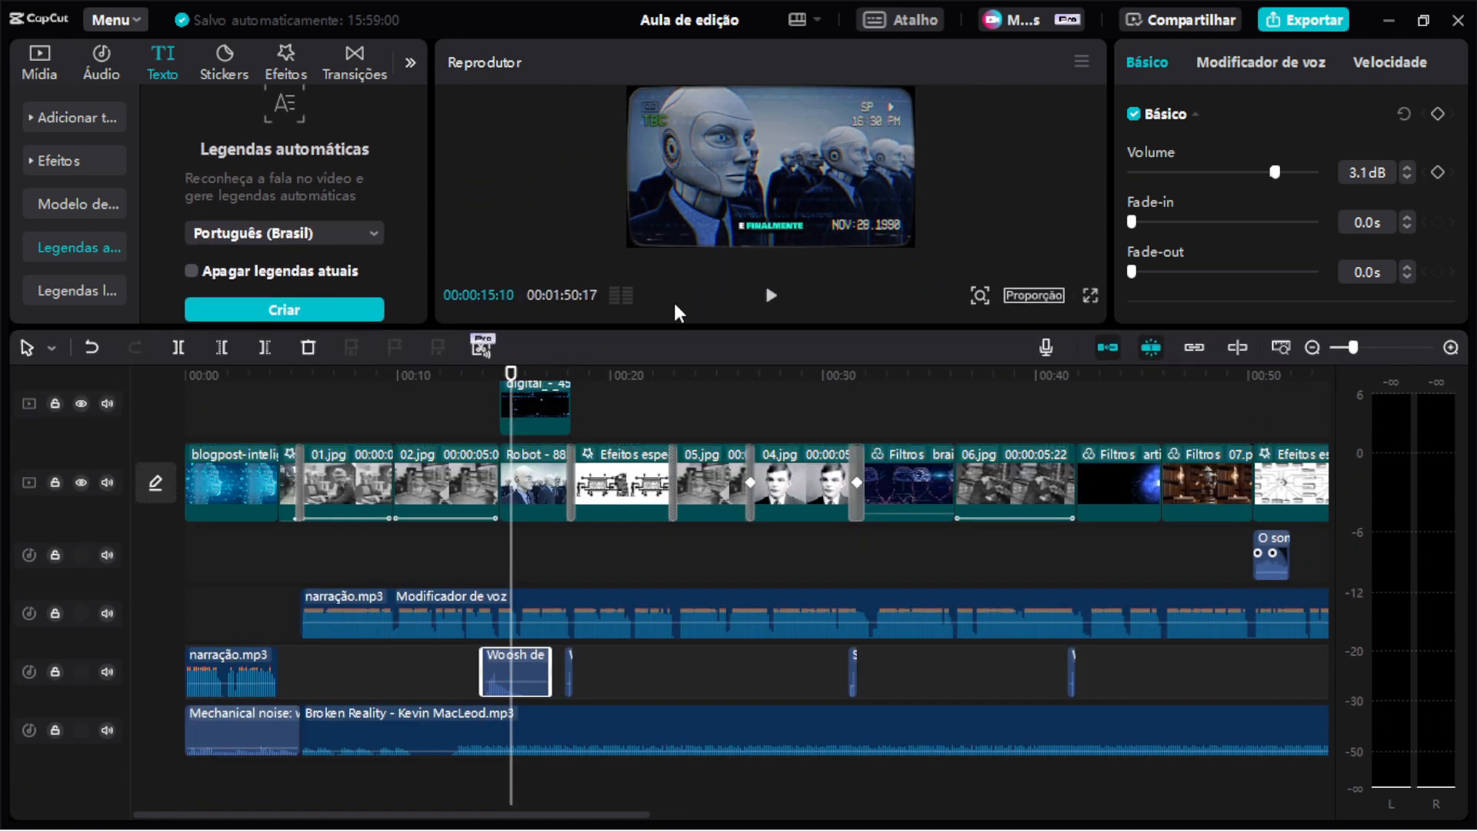
scroll(511, 580, up, 3)
scroll(539, 570, left, 5)
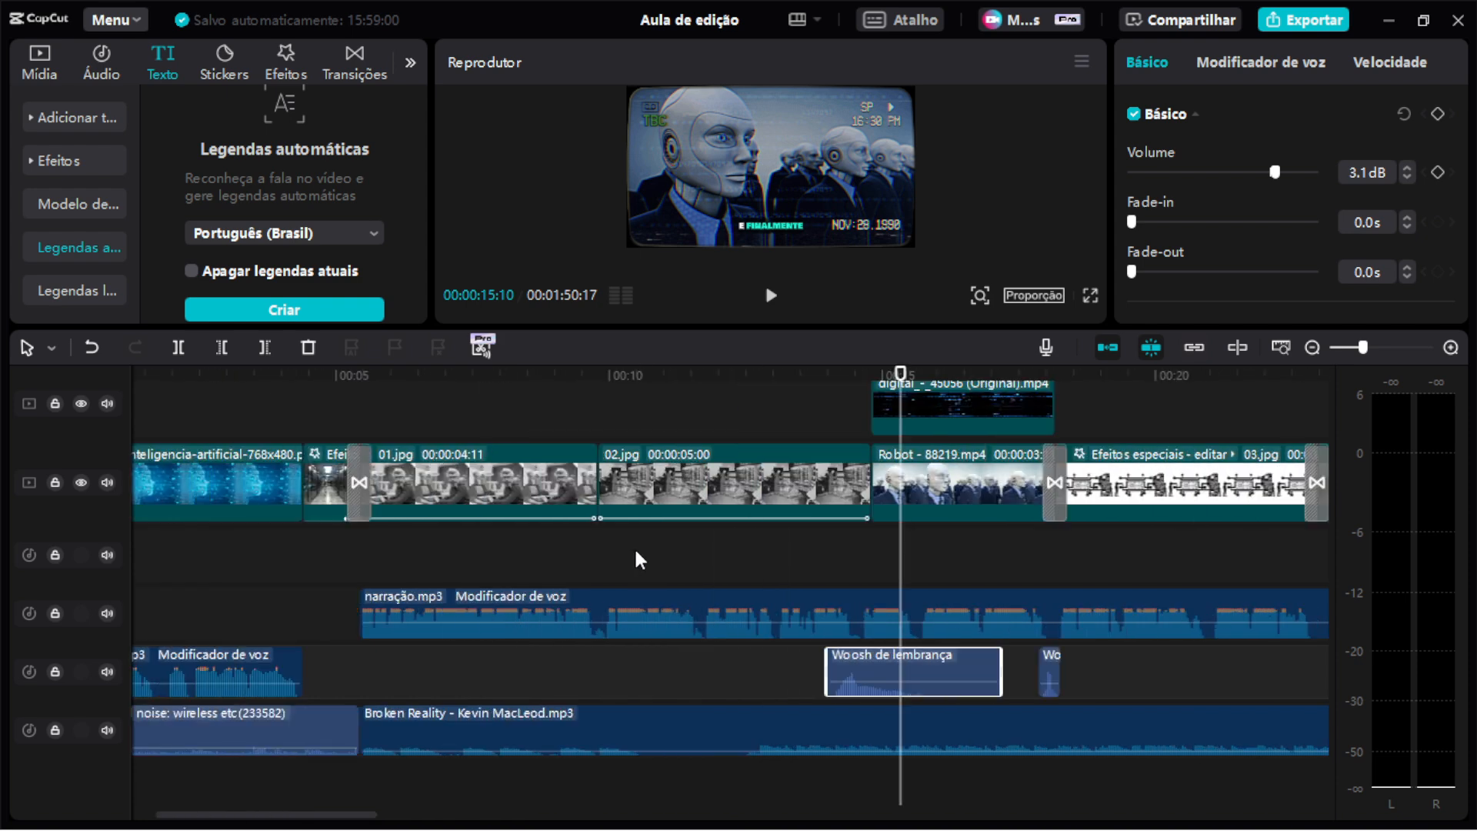
click(817, 375)
drag(817, 375, 885, 407)
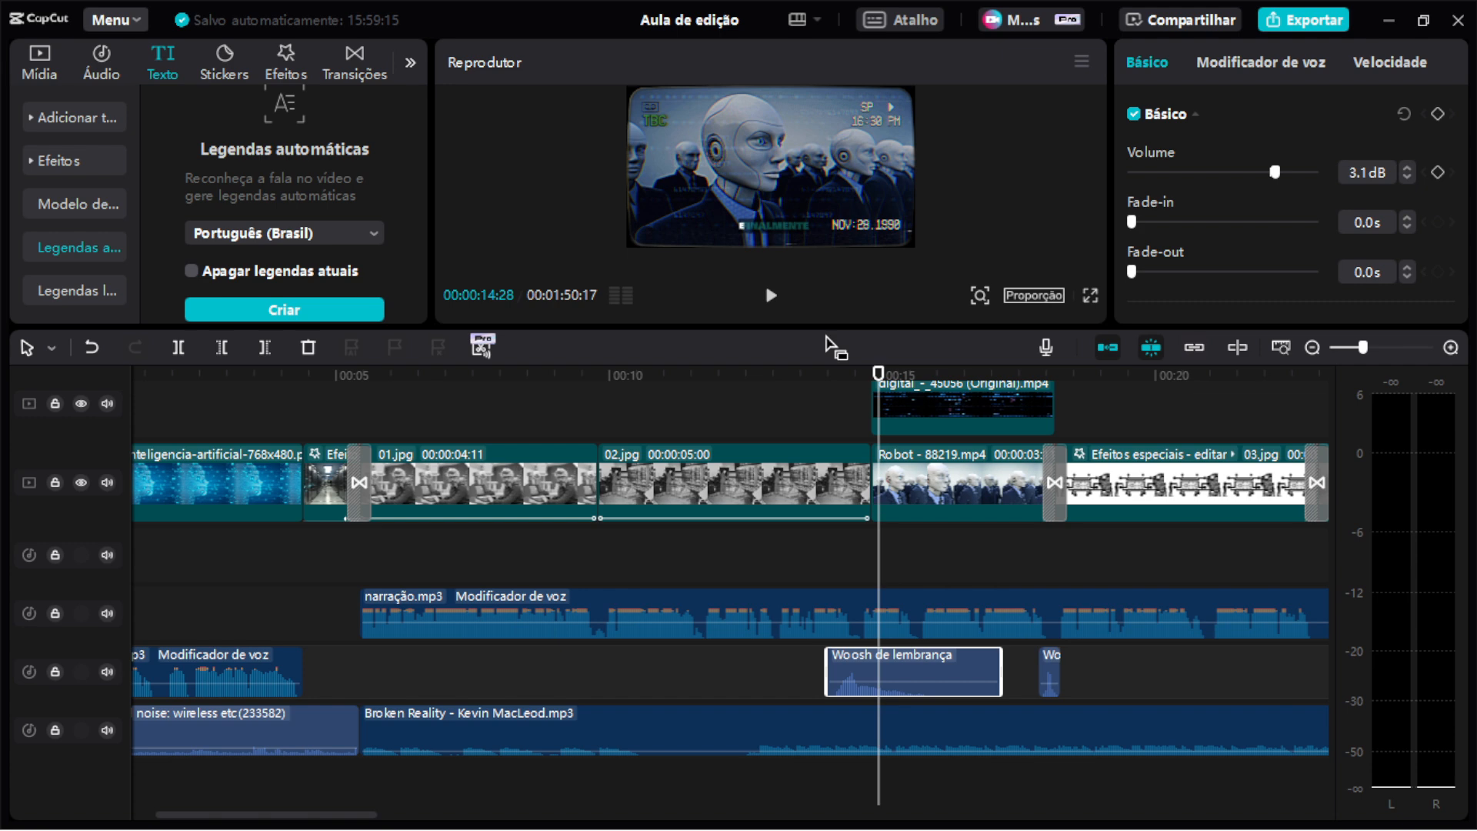
drag(828, 458, 828, 529)
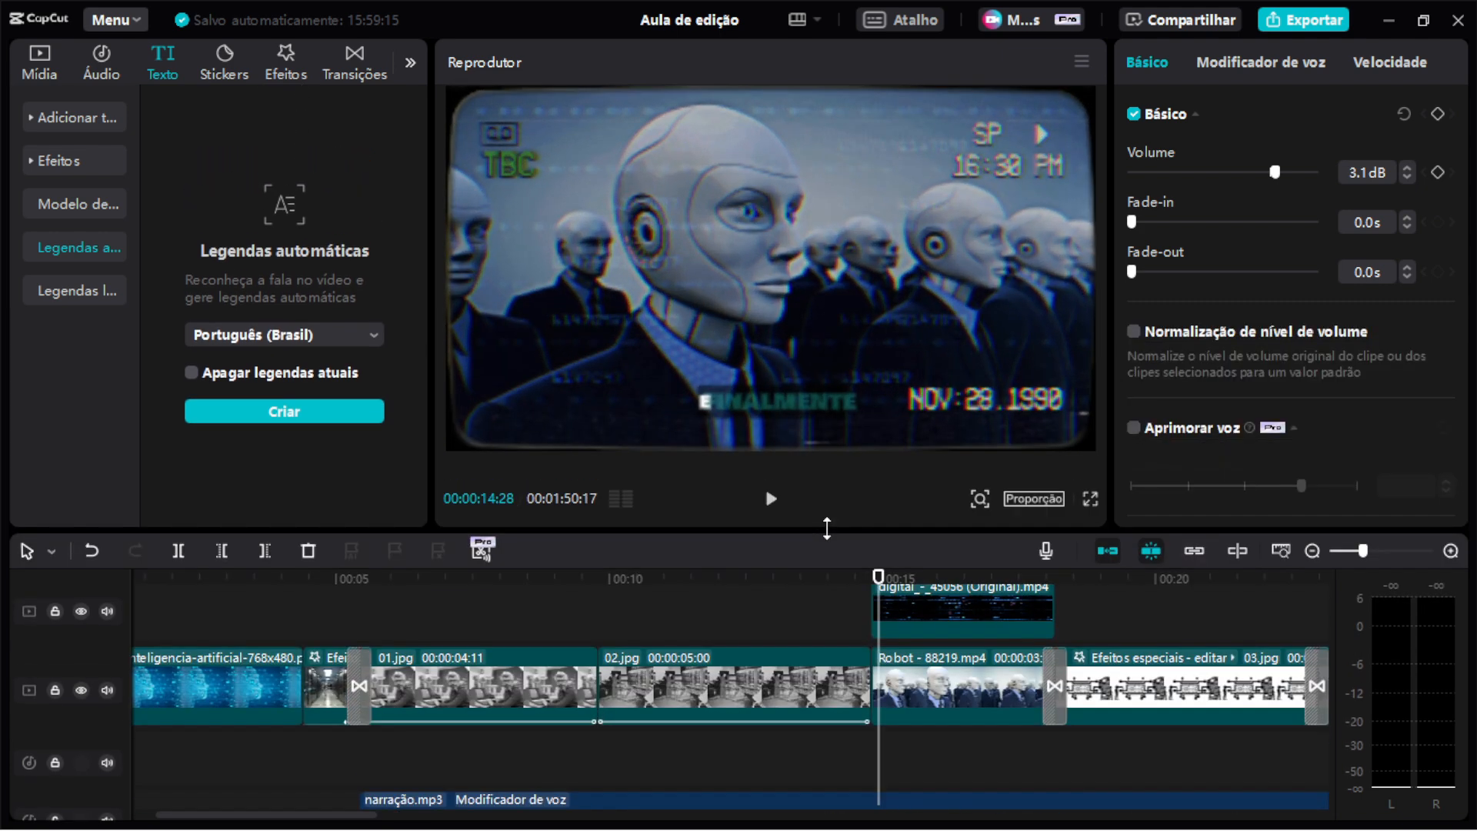
click(824, 680)
click(826, 583)
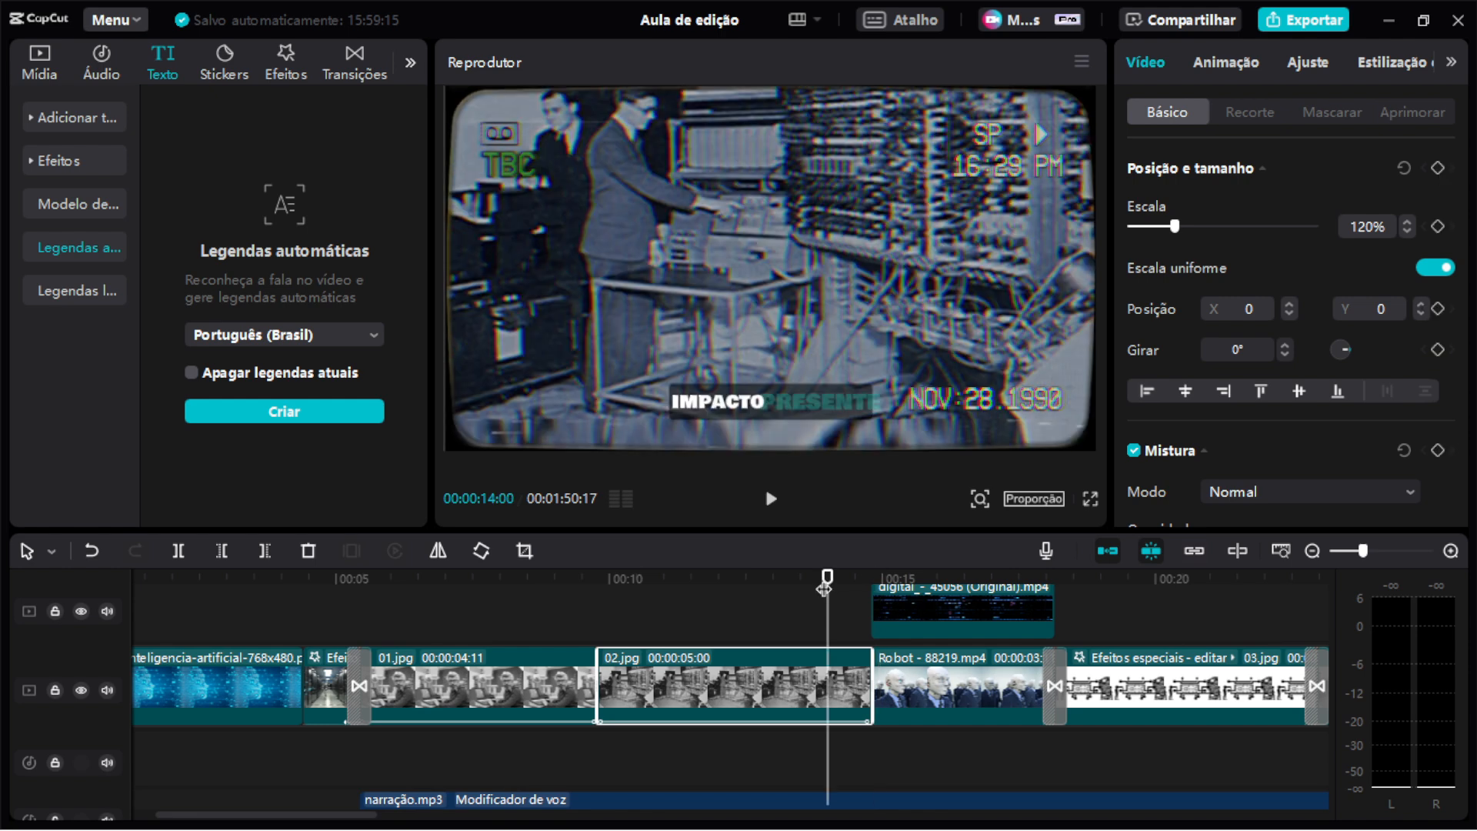
mouse_move(827, 578)
mouse_down()
mouse_move(871, 581)
mouse_move(804, 588)
mouse_up()
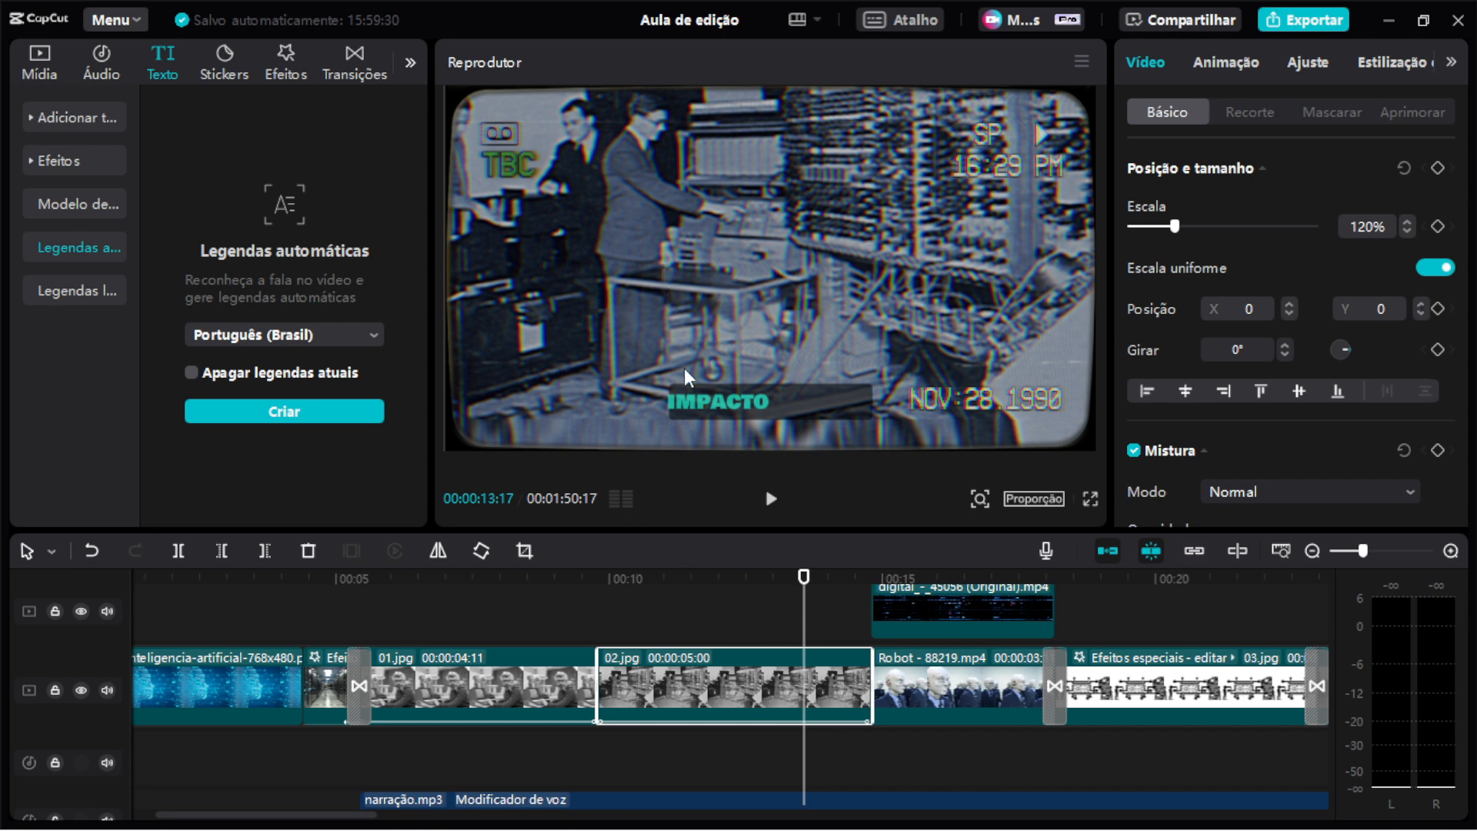
scroll(724, 608, up, 2)
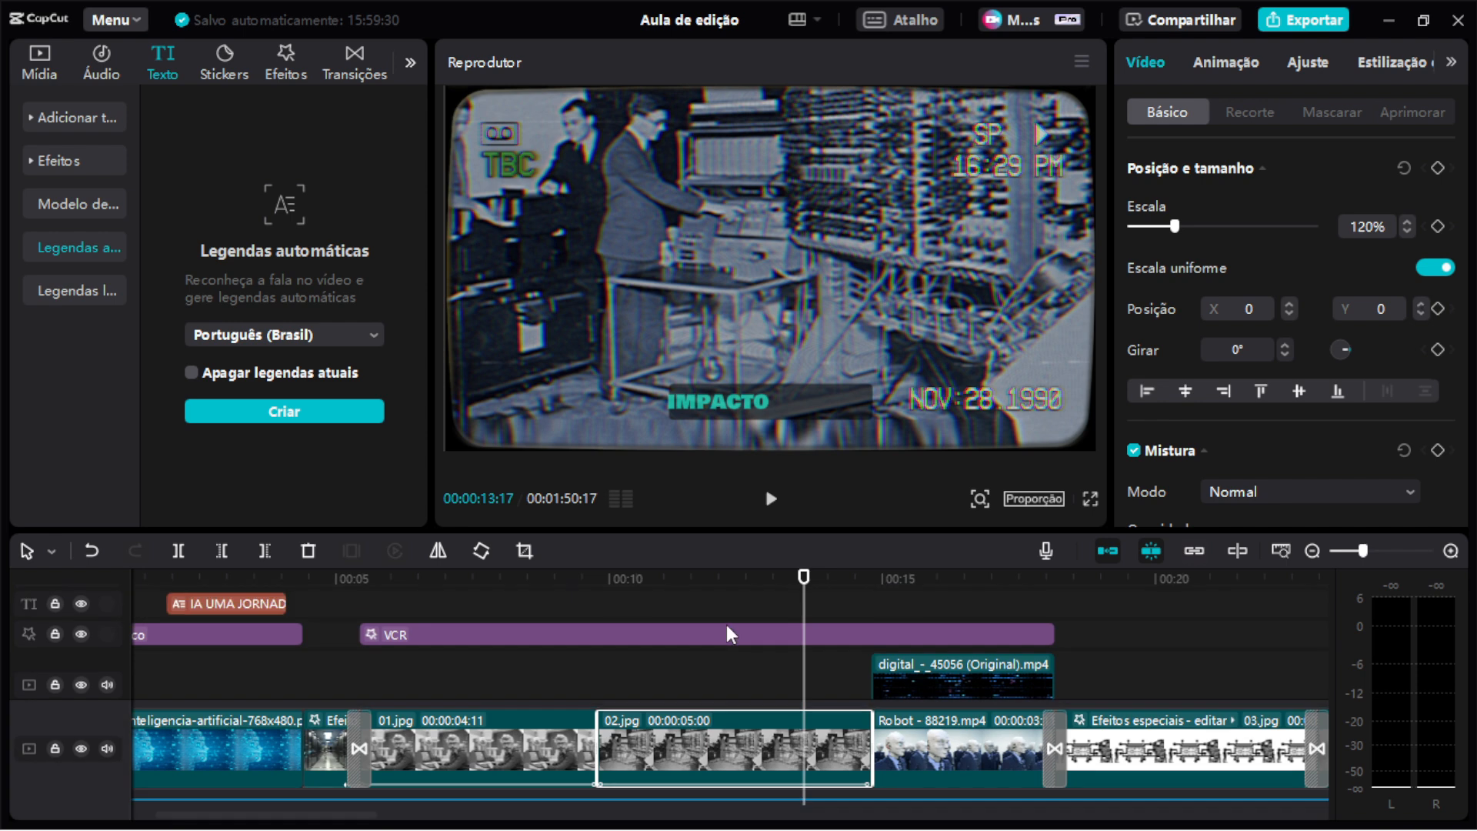
click(661, 662)
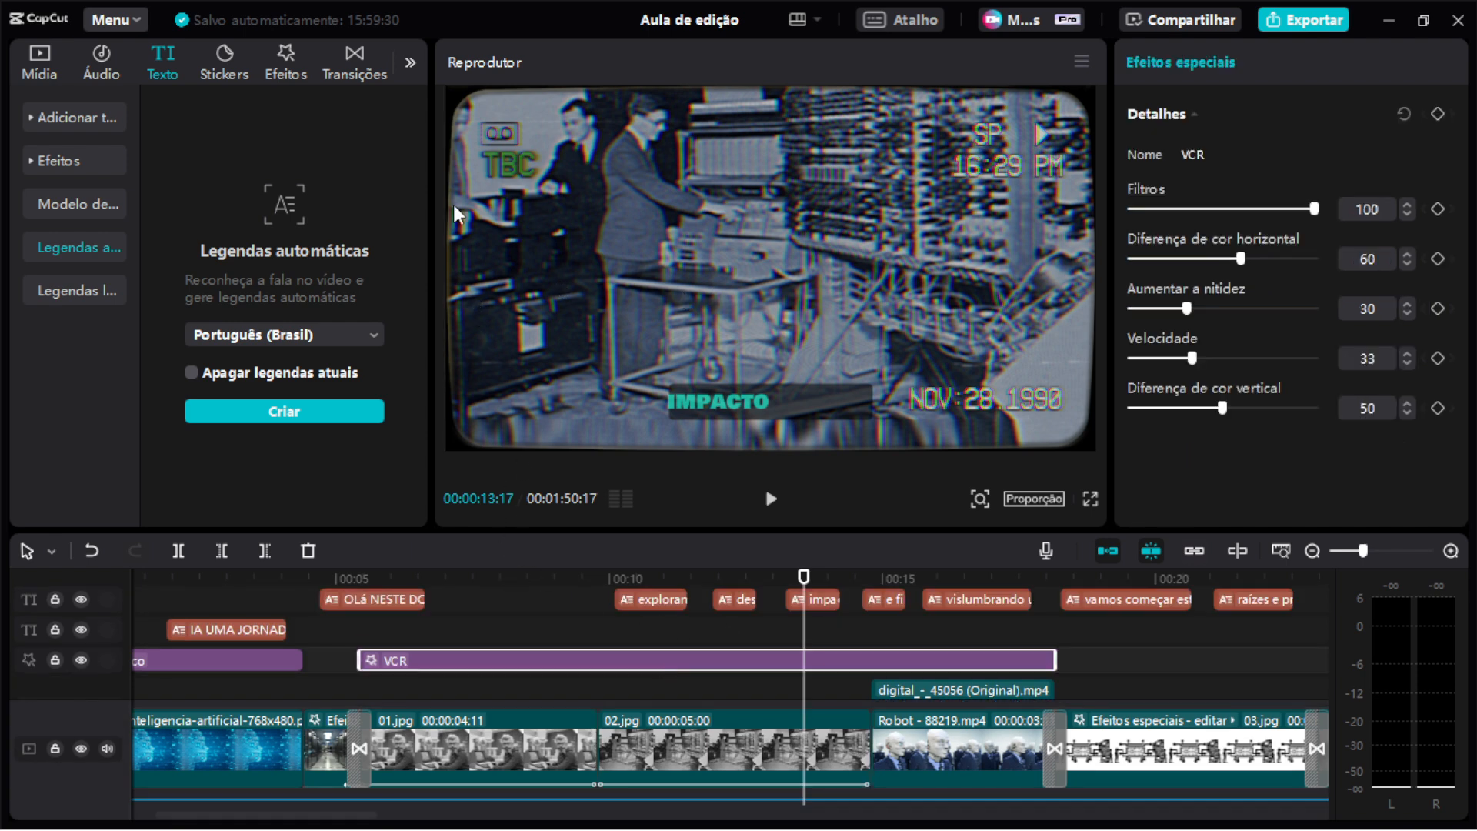
Browse the televisão effects category and hide the effects track containing the VCR effect.
click(286, 62)
scroll(65, 322, down, 5)
scroll(66, 321, up, 3)
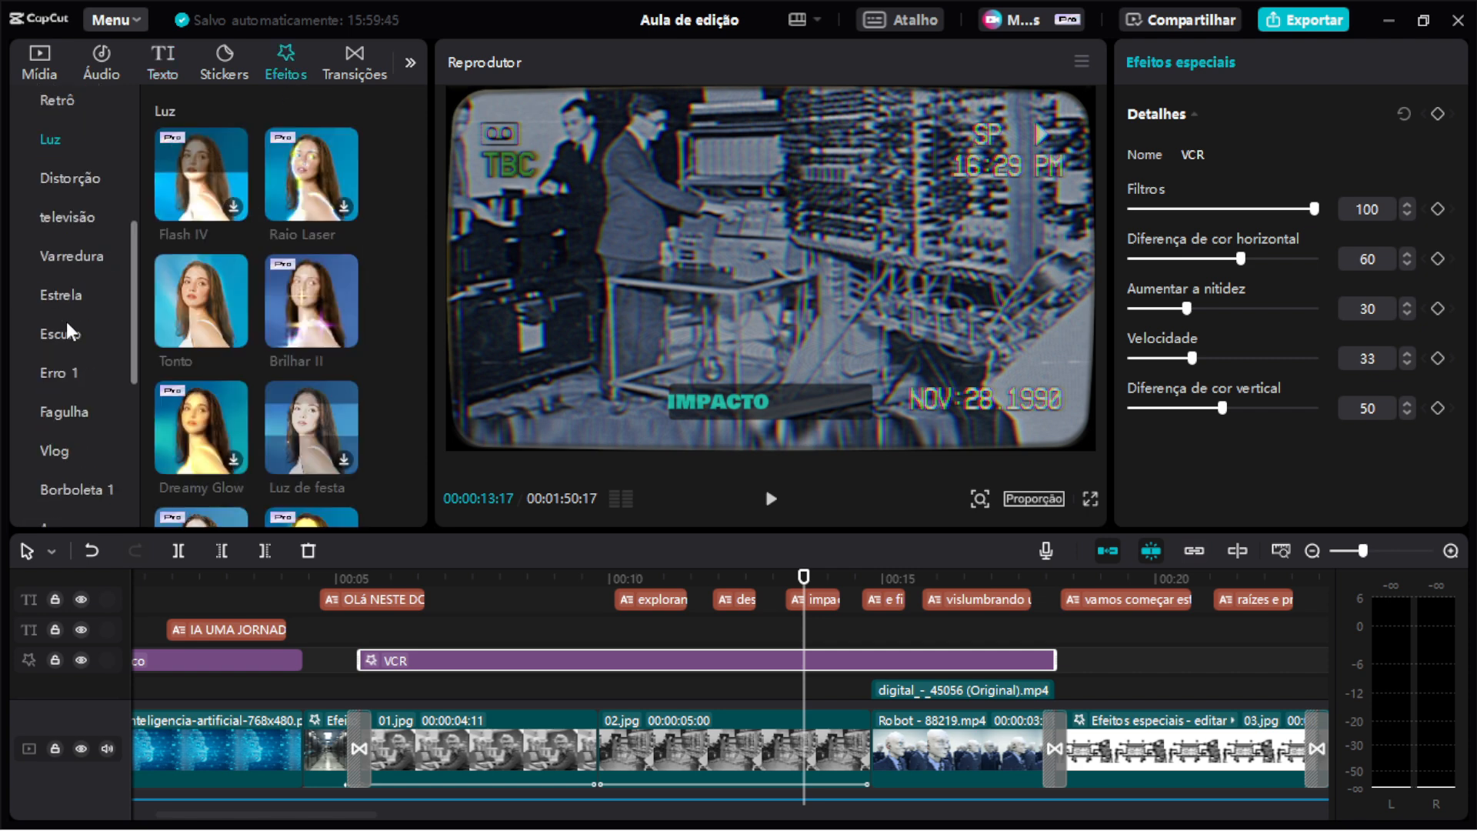
click(91, 216)
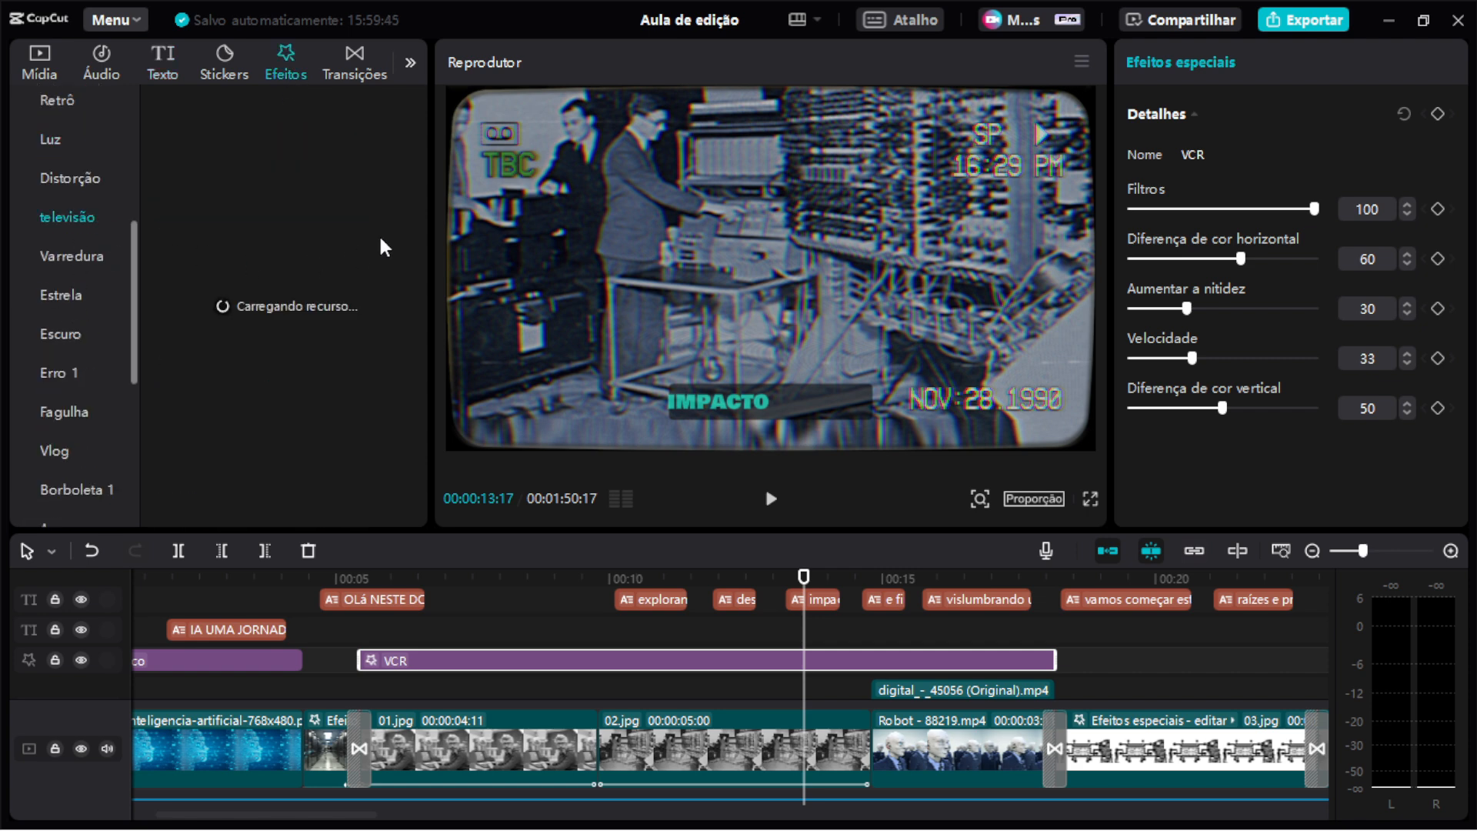
scroll(322, 346, down, 10)
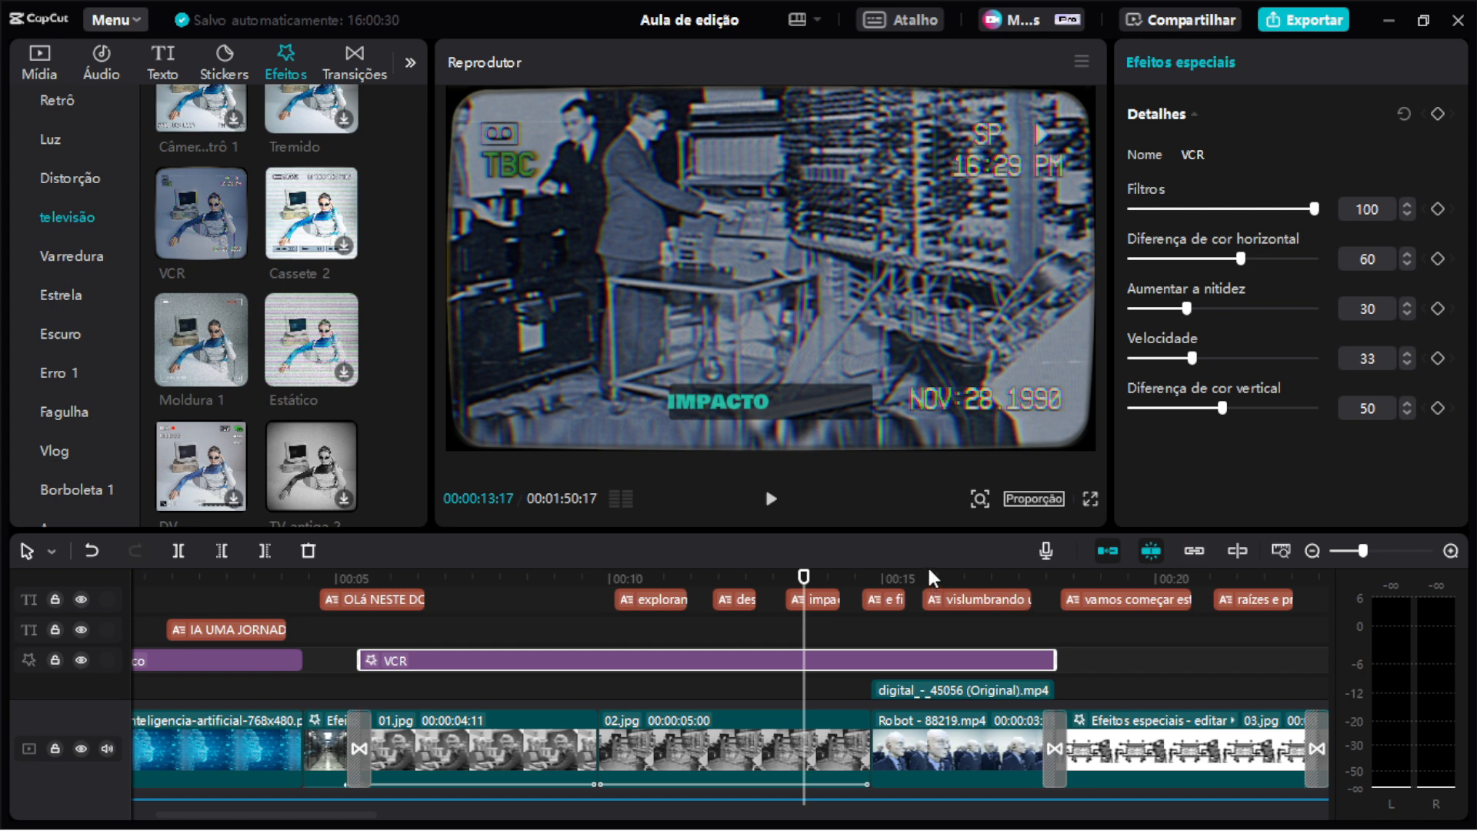
scroll(948, 639, down, 2)
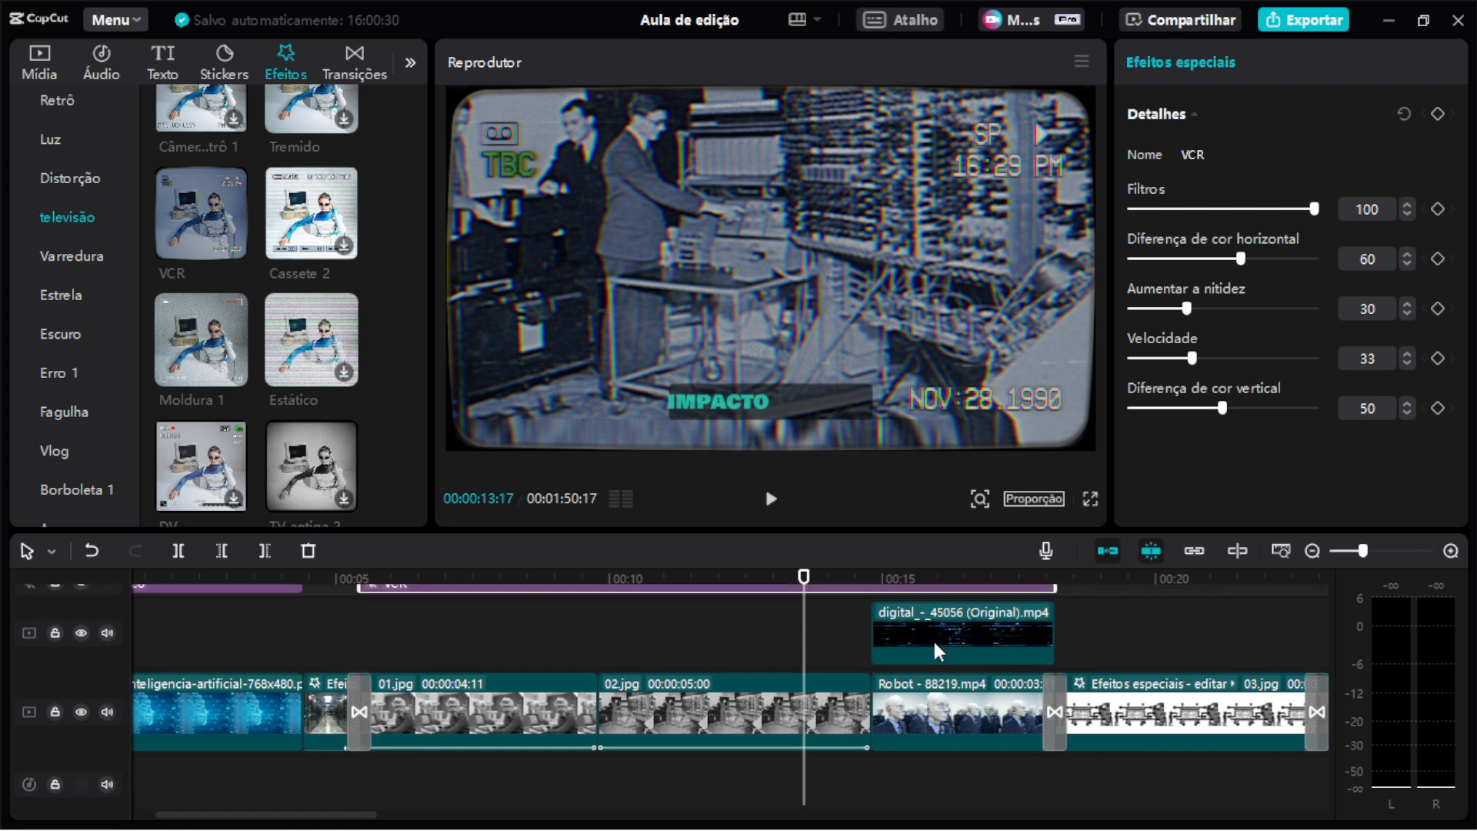
click(731, 737)
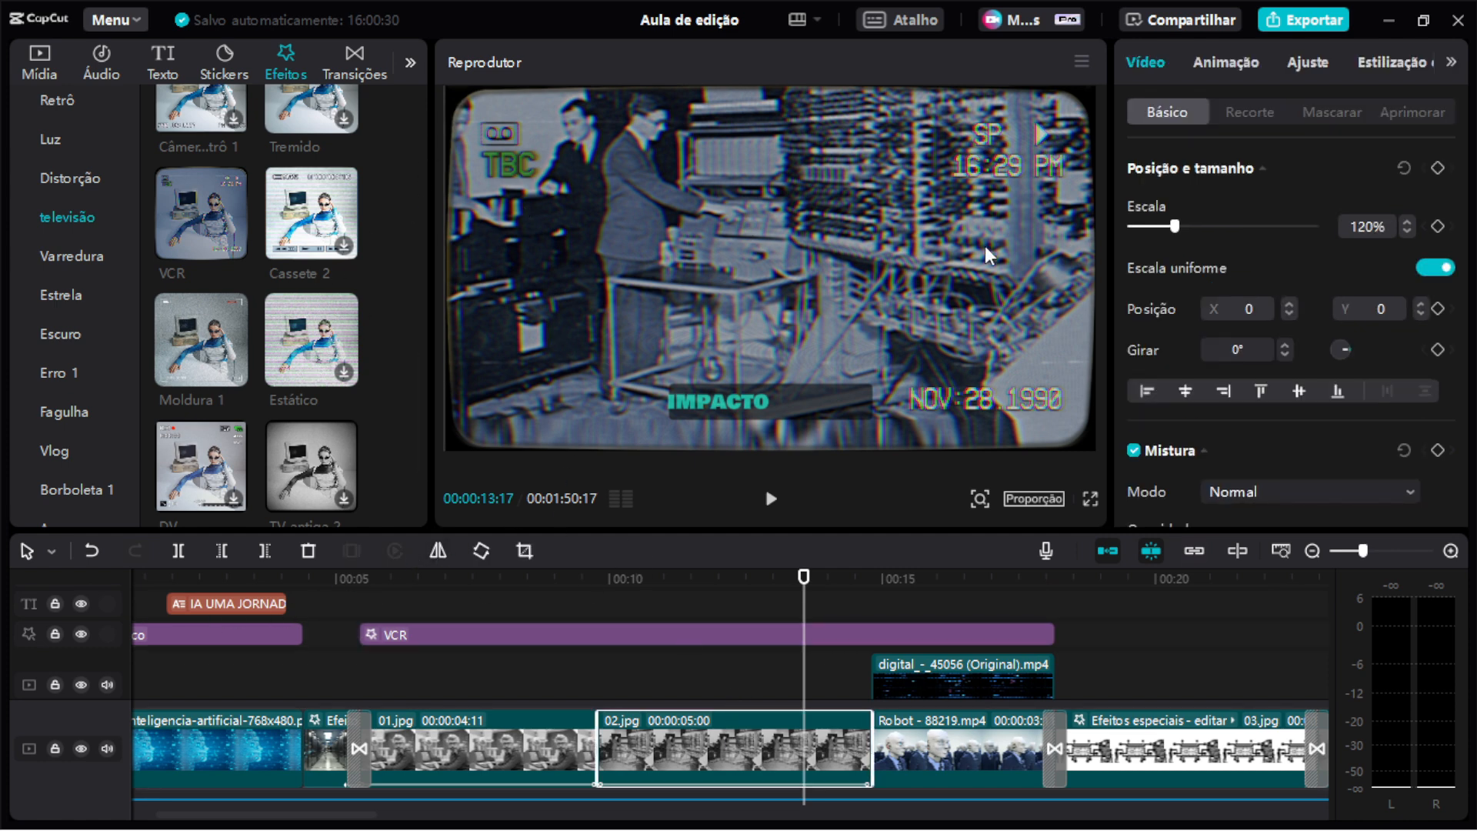
click(82, 632)
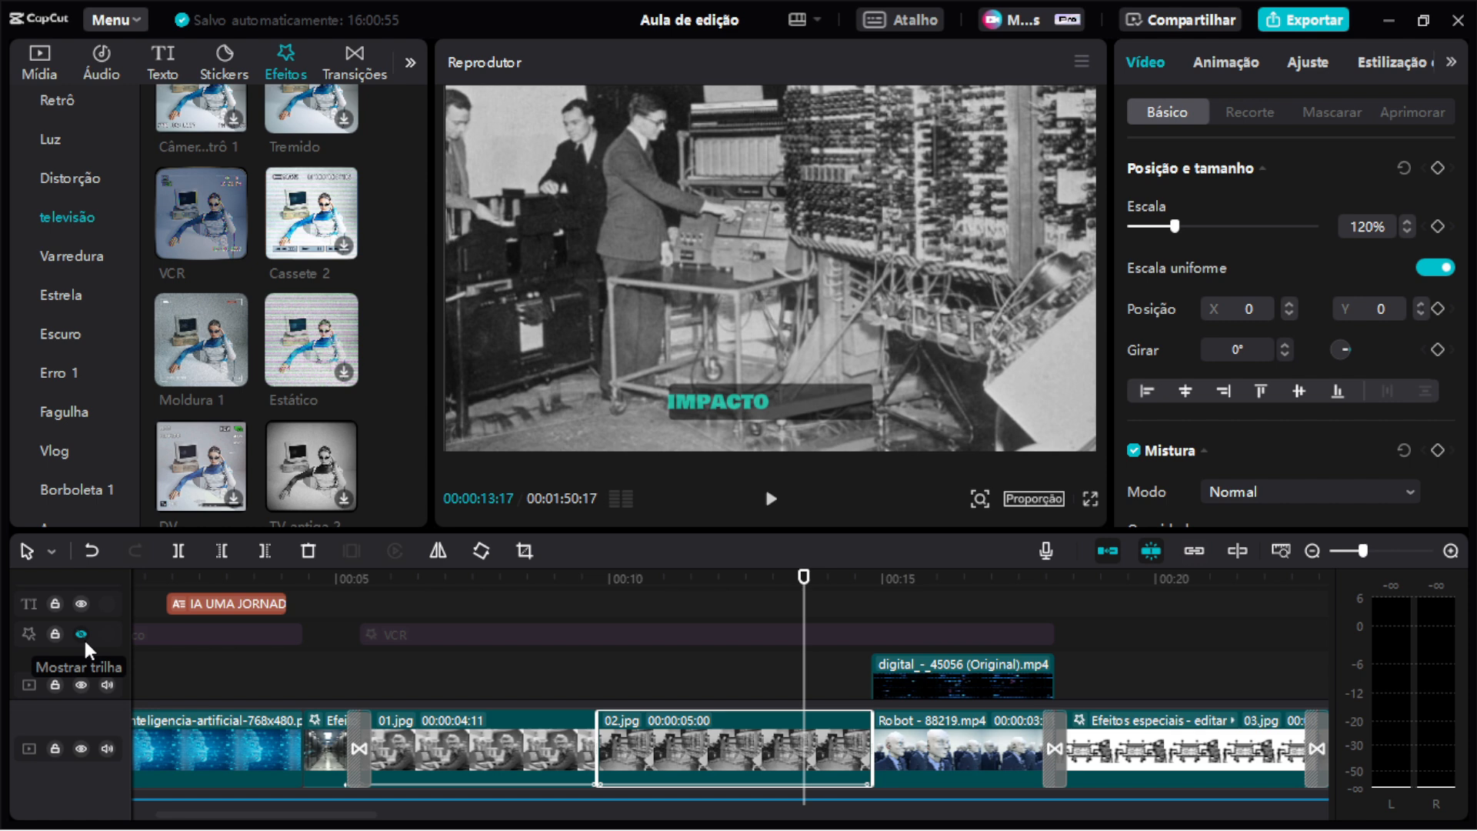
Apply the Feriado romano filter from the P&B filters to the 02.jpg clip and mirror the clip.
click(409, 60)
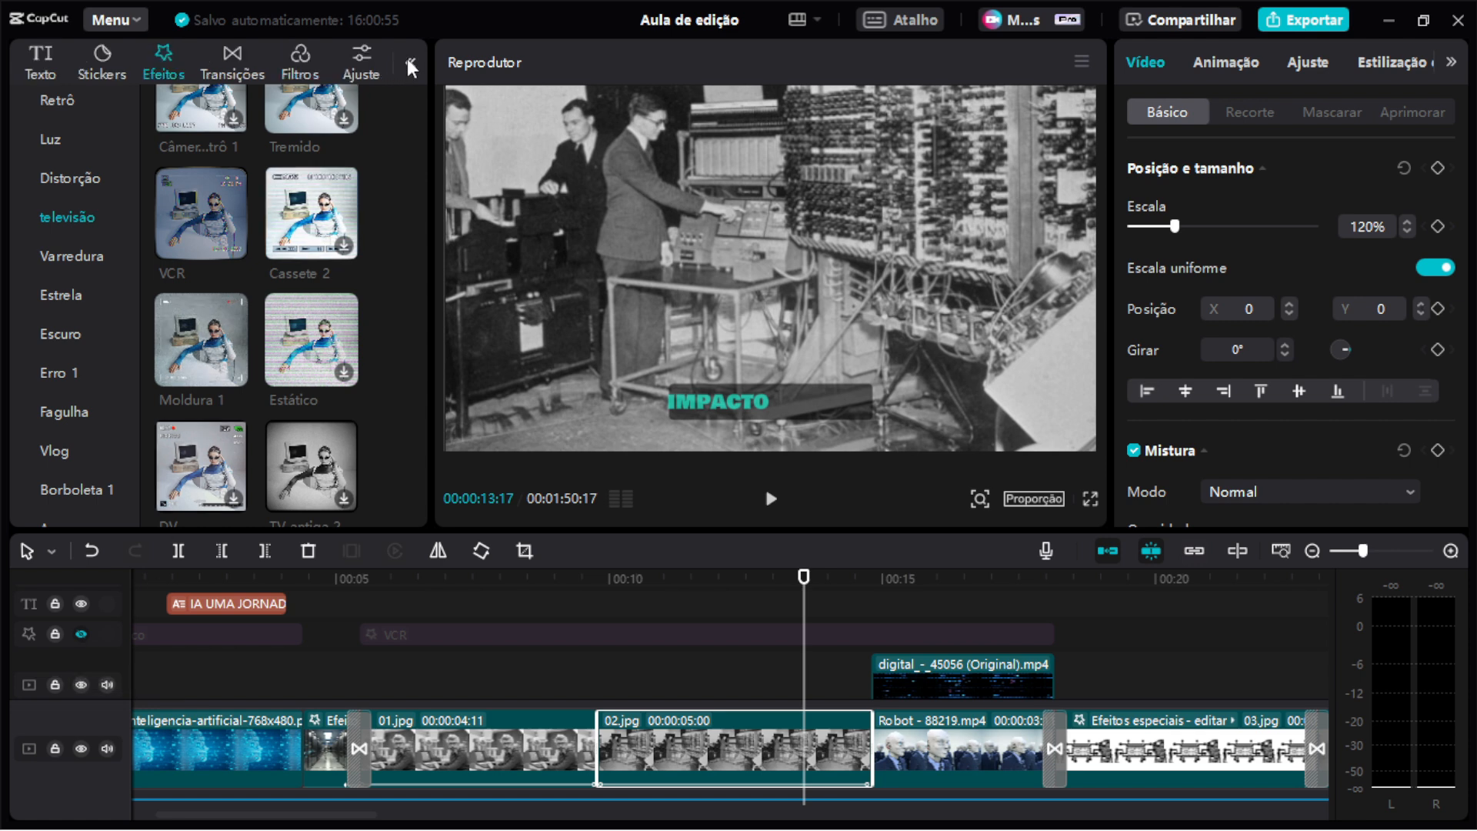
click(307, 58)
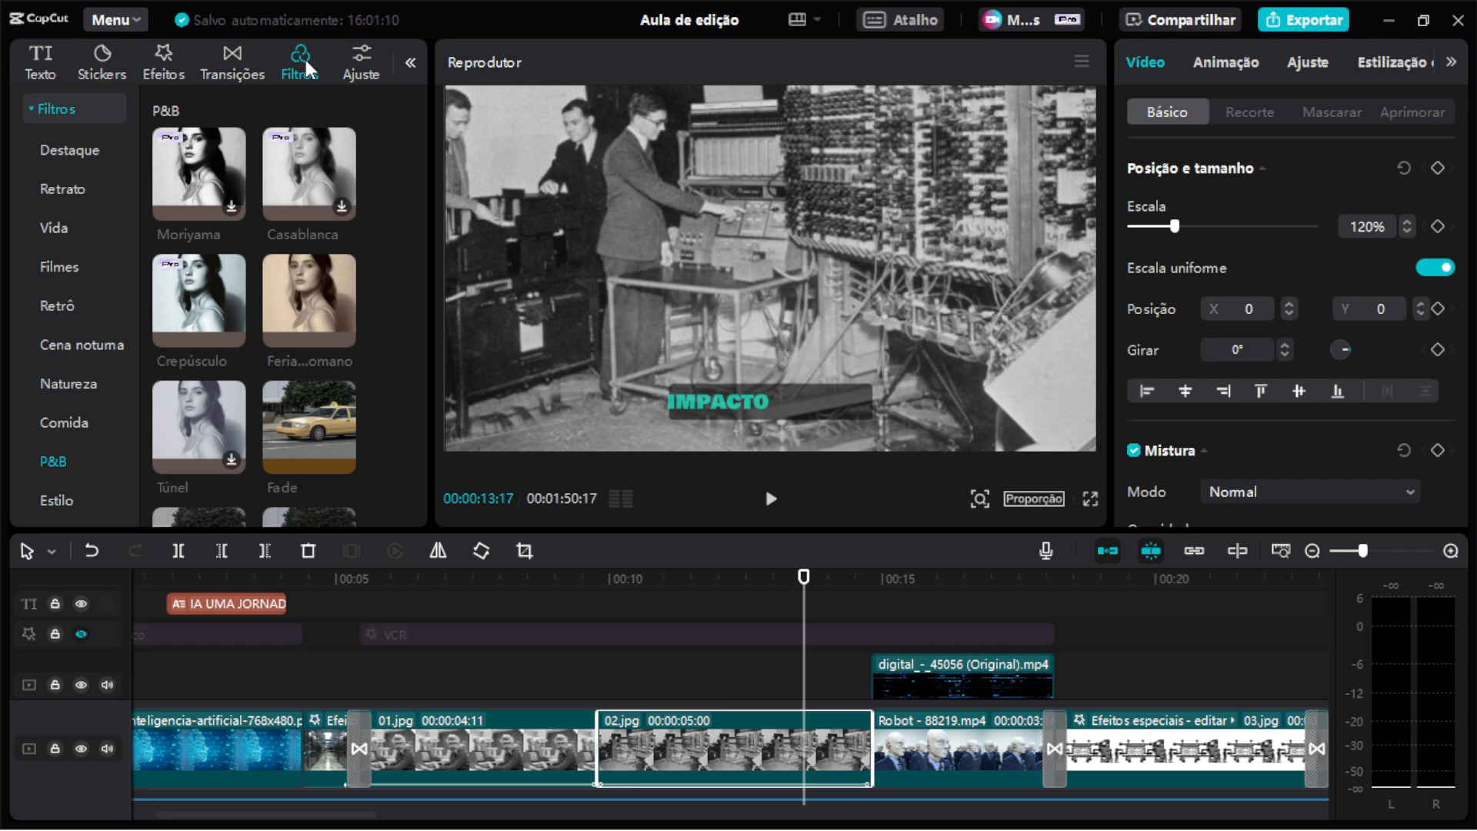
mouse_move(222, 287)
drag(298, 292, 736, 741)
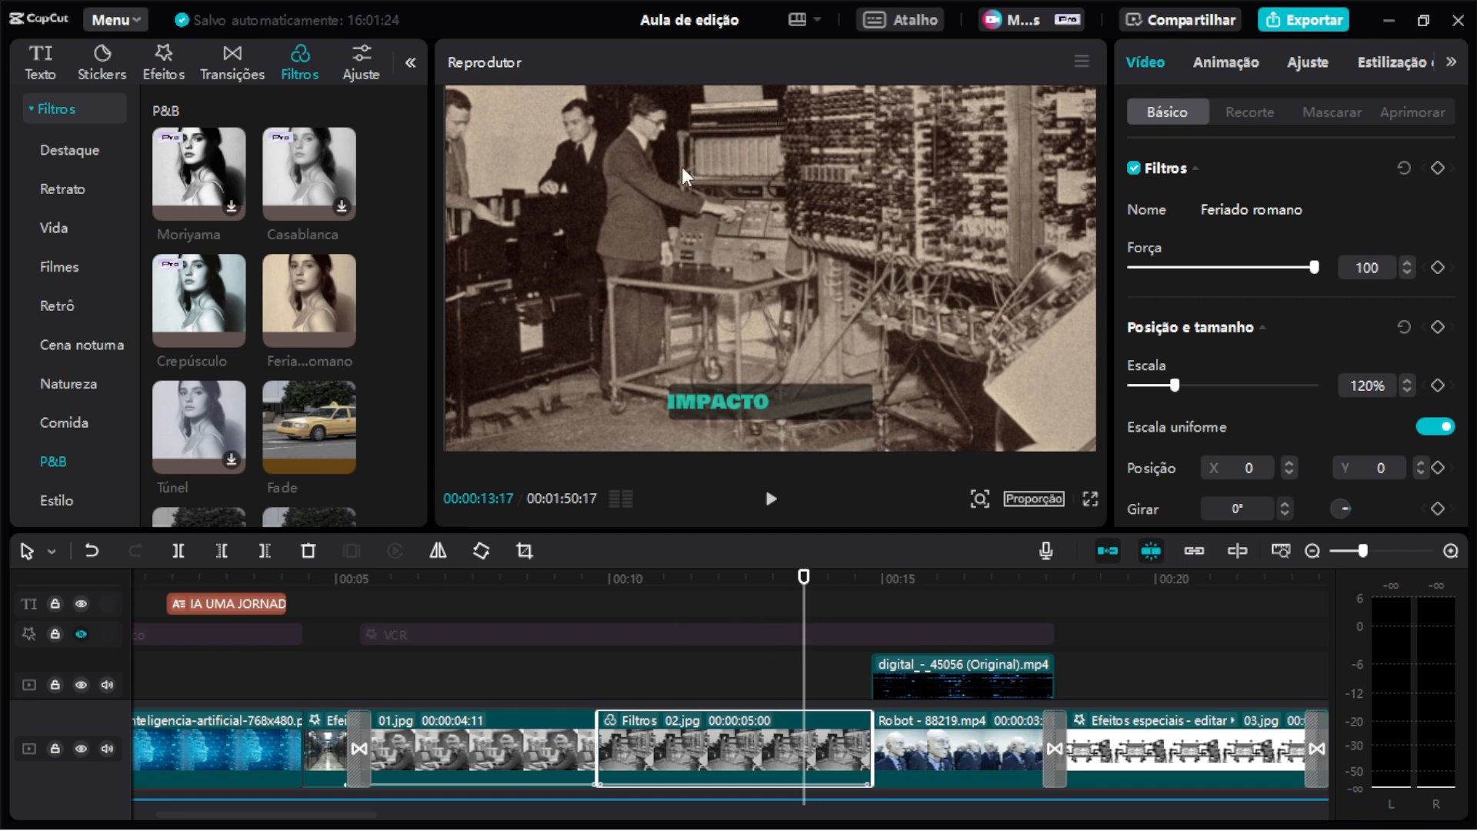
click(438, 561)
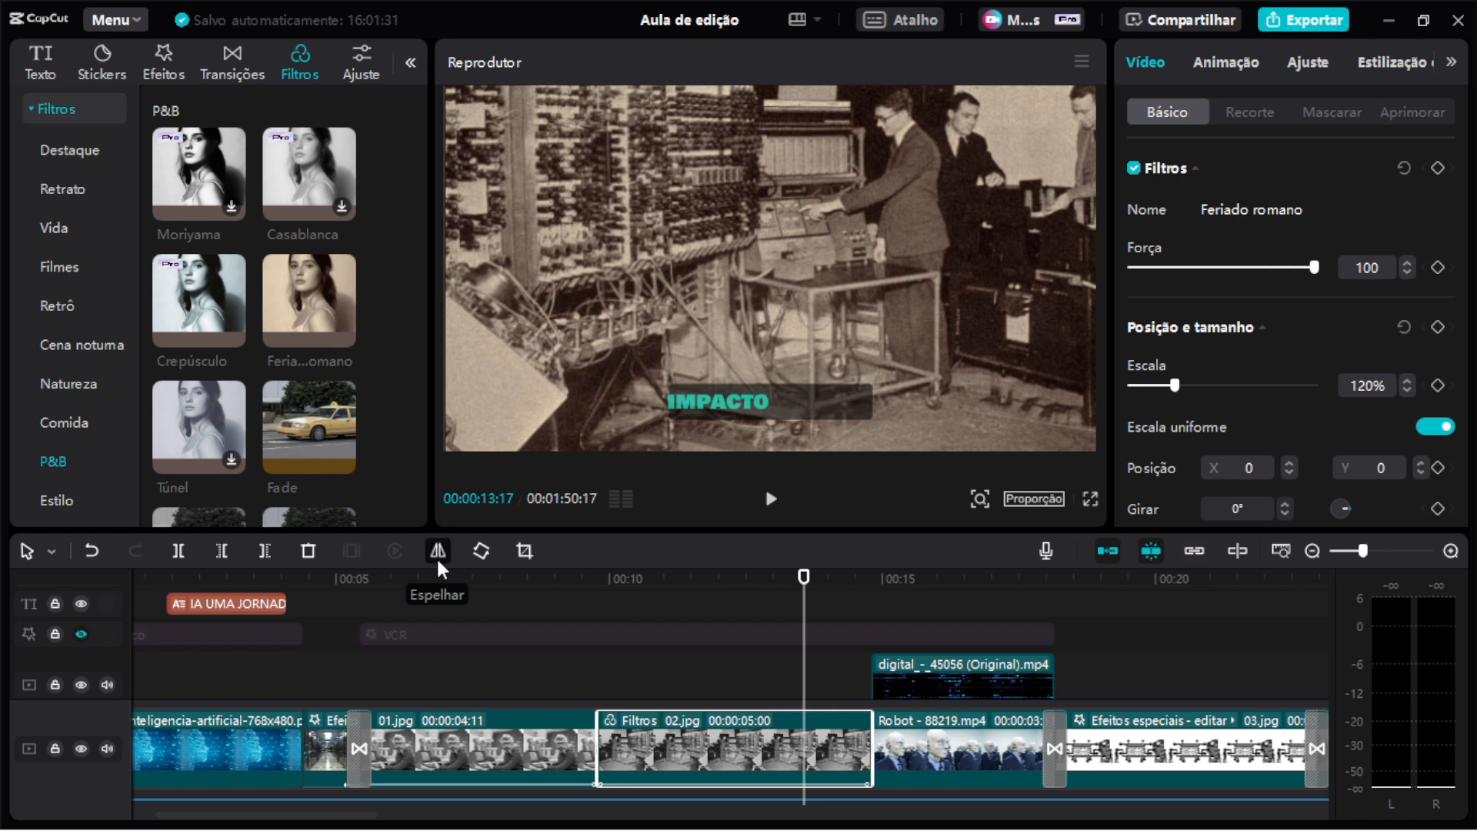
Mirror the 02.jpg clip back to its original orientation and unhide the effects track.
click(437, 559)
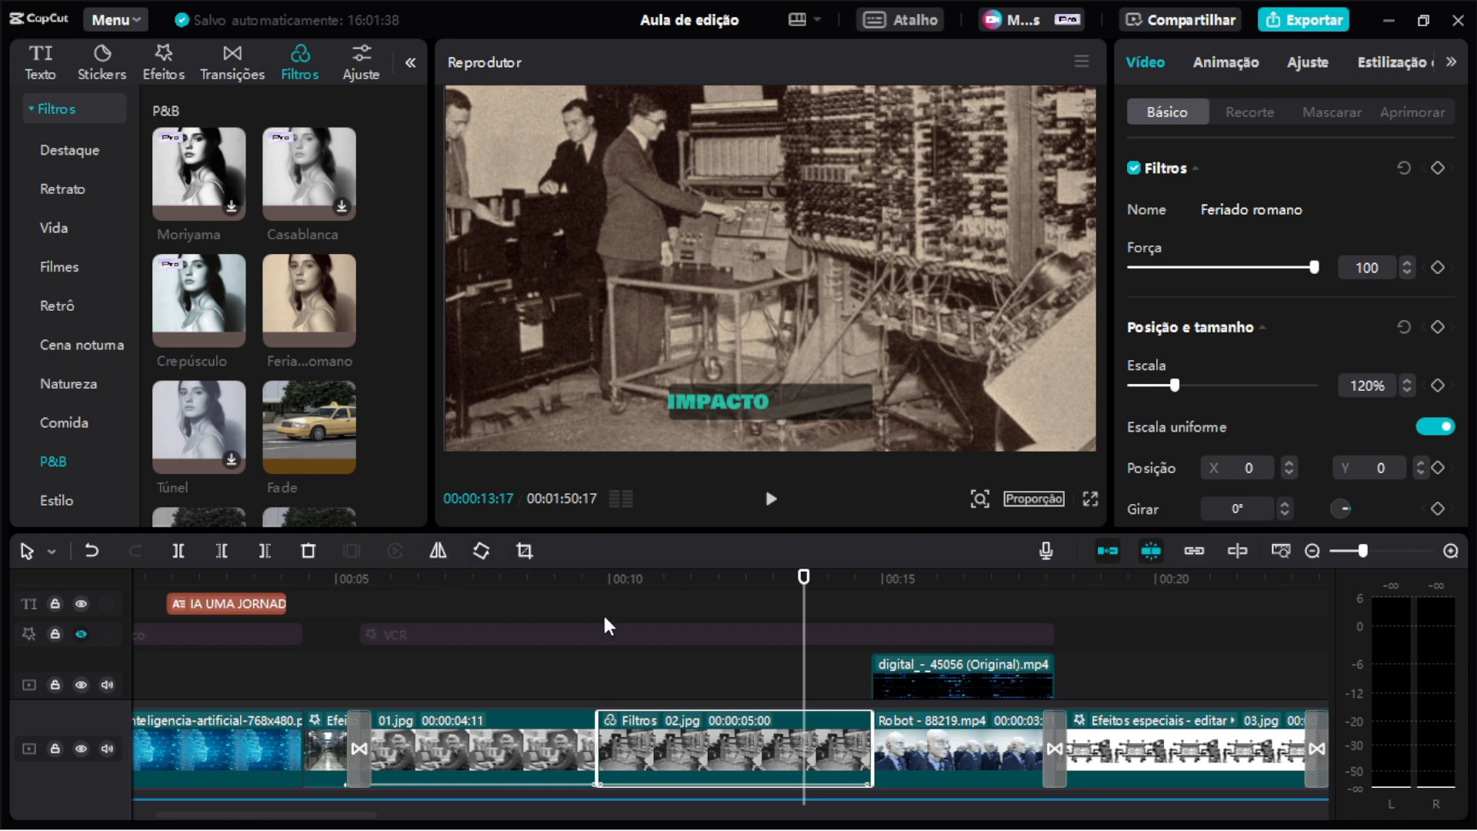
click(80, 635)
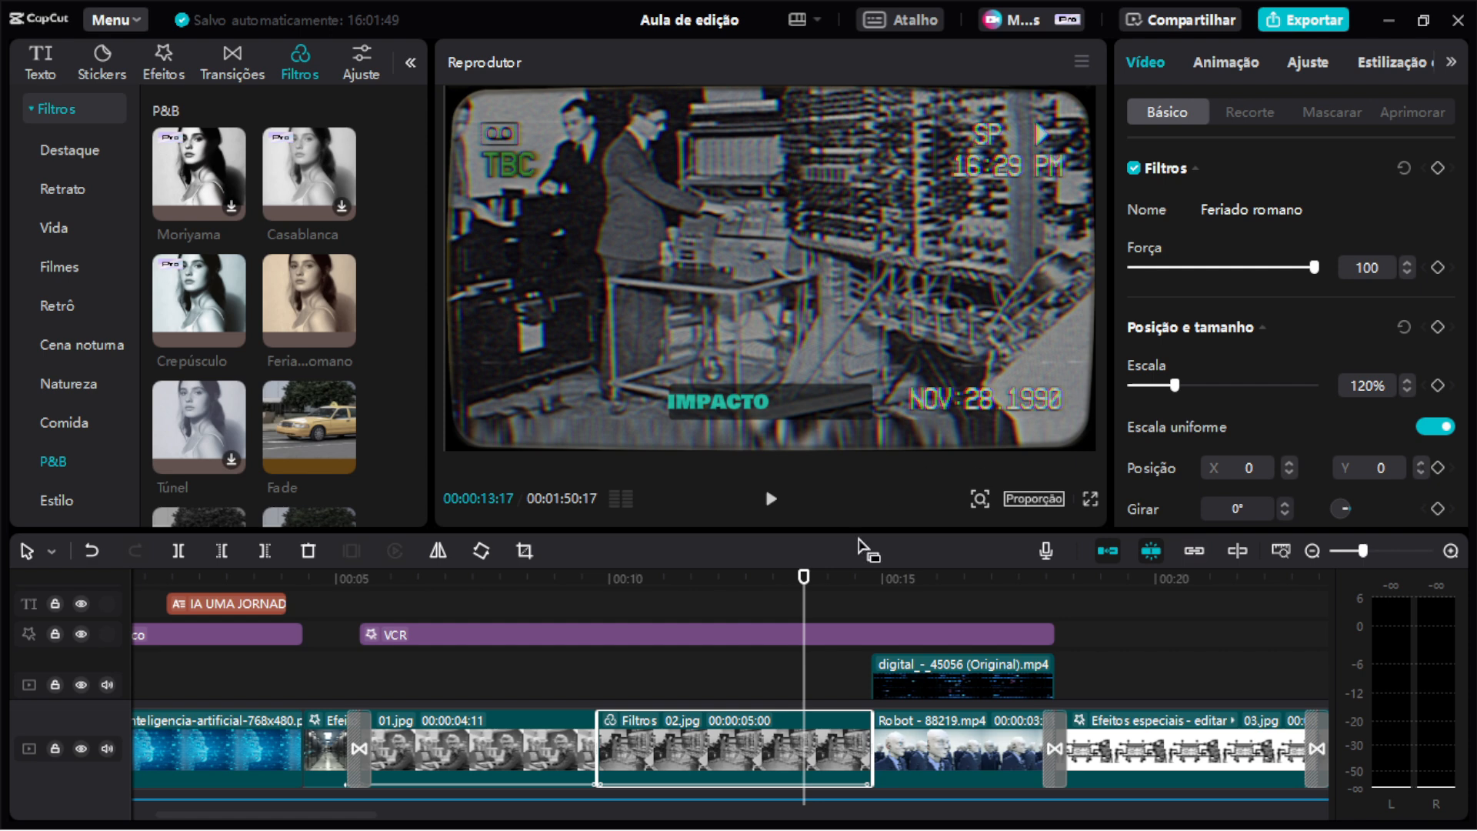
Set the VCR effect's Filtros strength to 47.
click(730, 635)
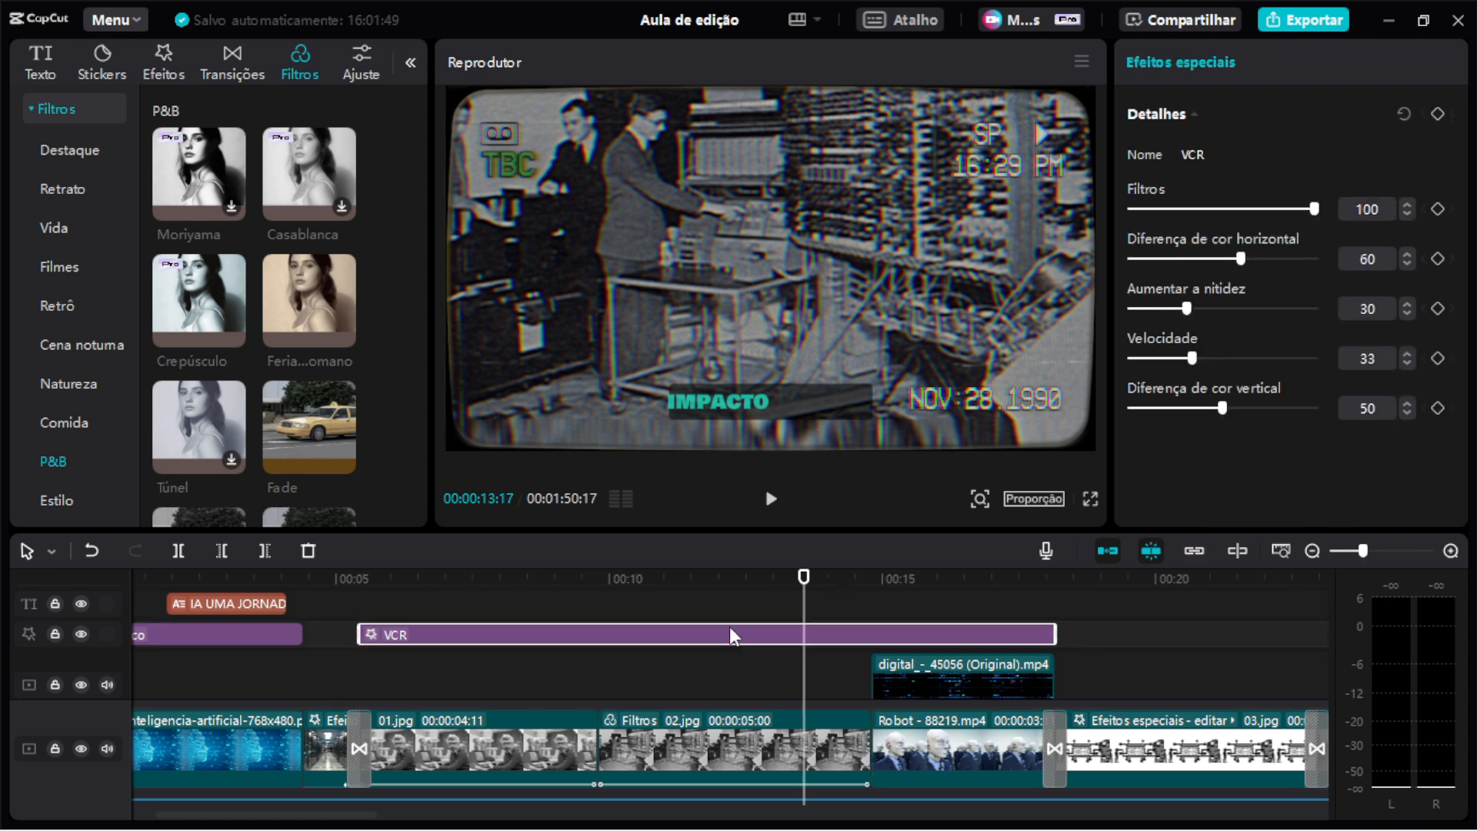
drag(1170, 206, 1272, 210)
key(ctrl+z)
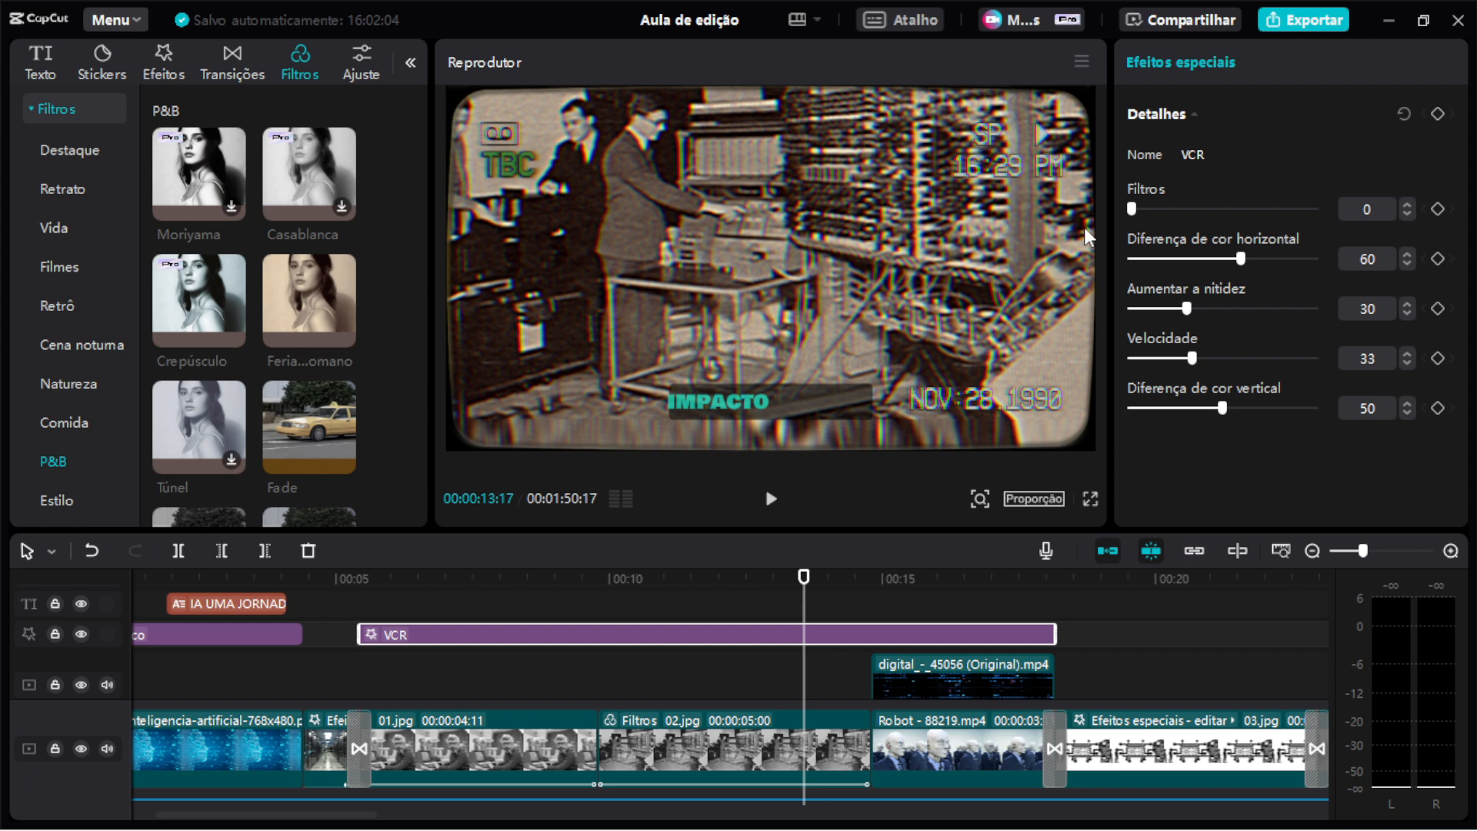
drag(1131, 209, 1331, 211)
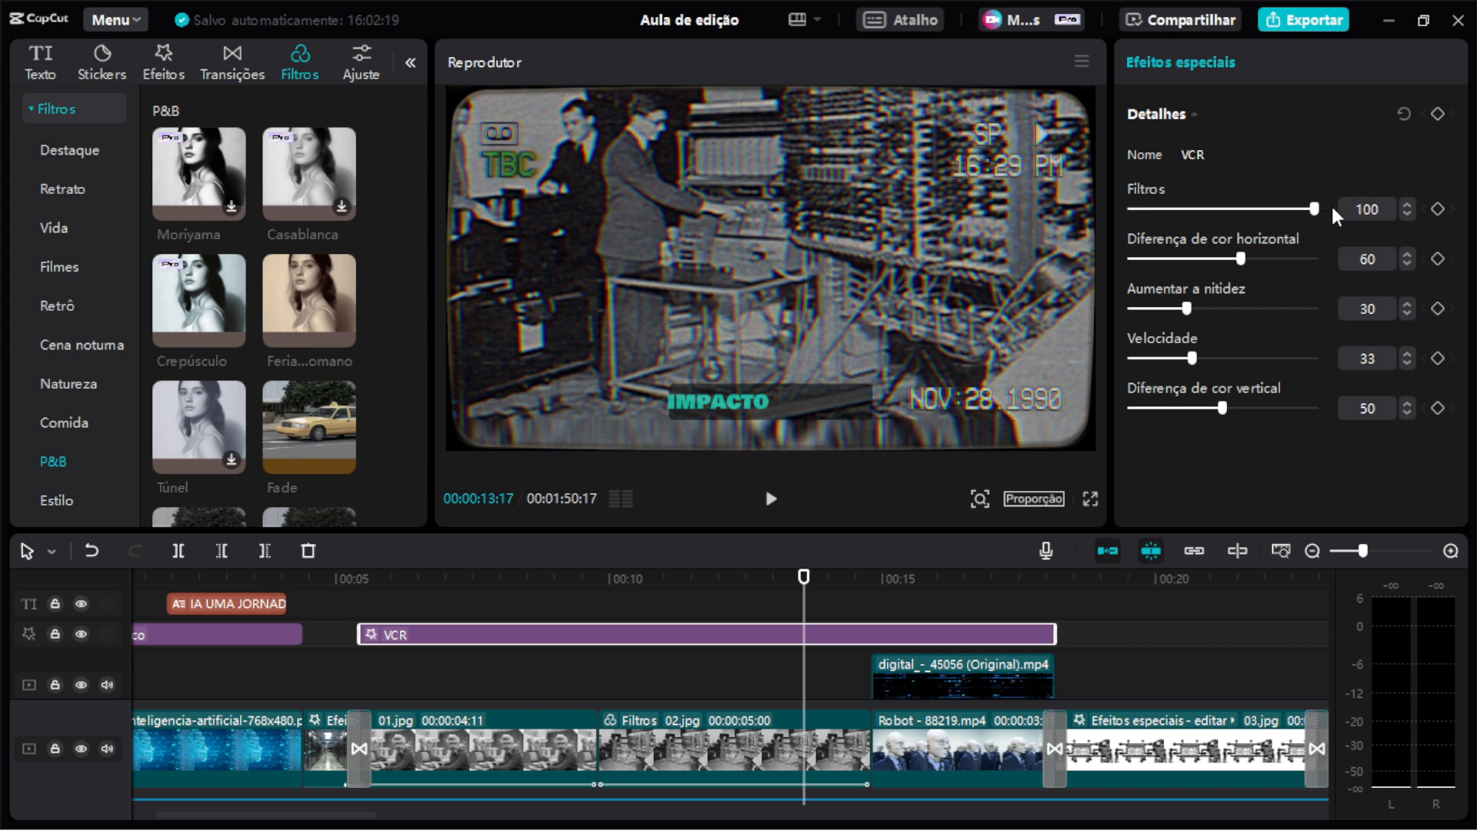
drag(1332, 209, 1219, 232)
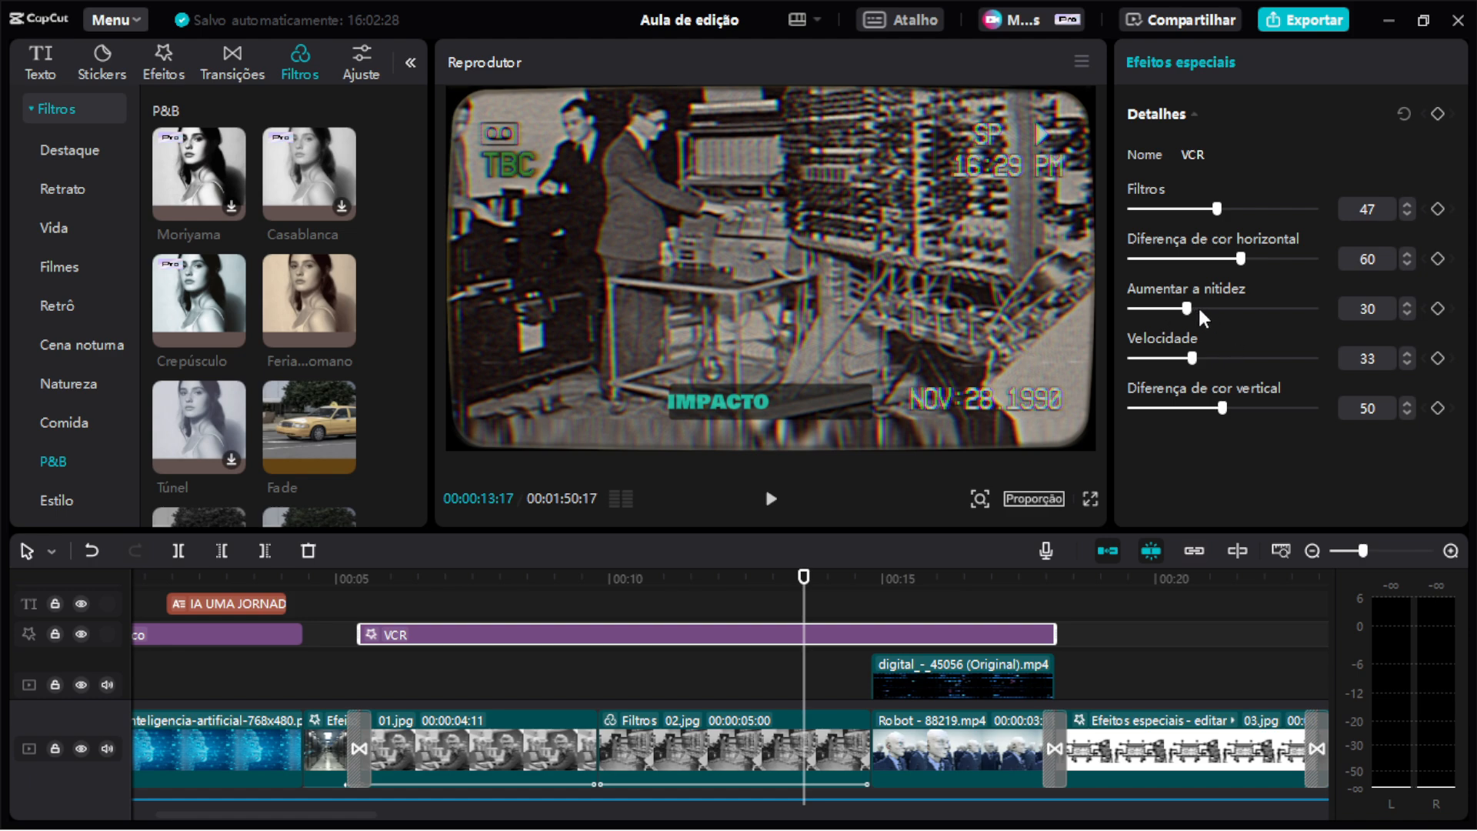
Set the VCR effect's sharpness (Aumentar a nitidez) to 31 and its speed (Velocidade) to 19.
mouse_move(1196, 310)
mouse_down()
mouse_move(1387, 318)
mouse_move(1095, 310)
mouse_move(1188, 307)
mouse_up()
click(756, 578)
drag(757, 573, 746, 575)
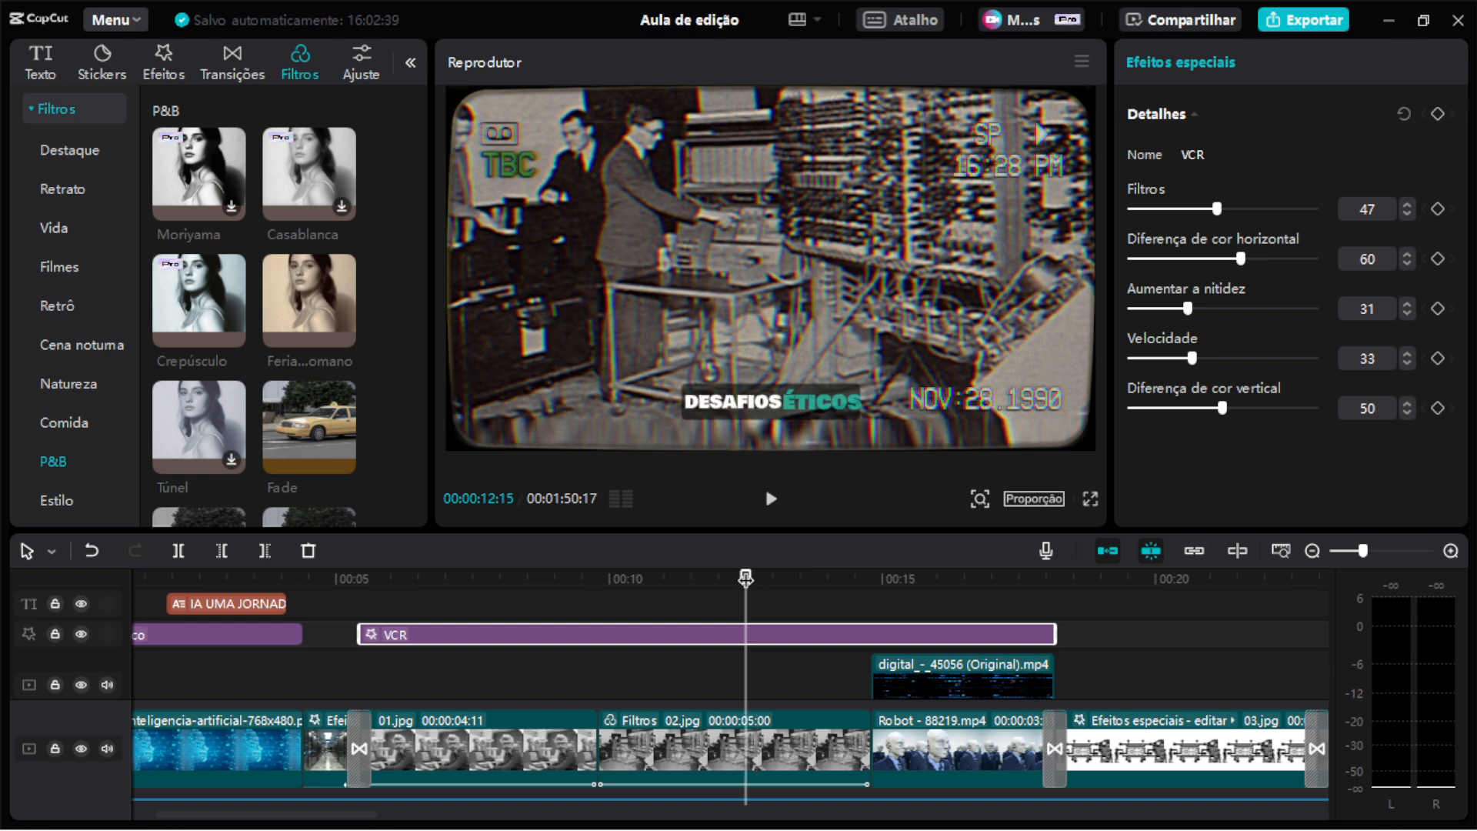
key(space)
key(space)
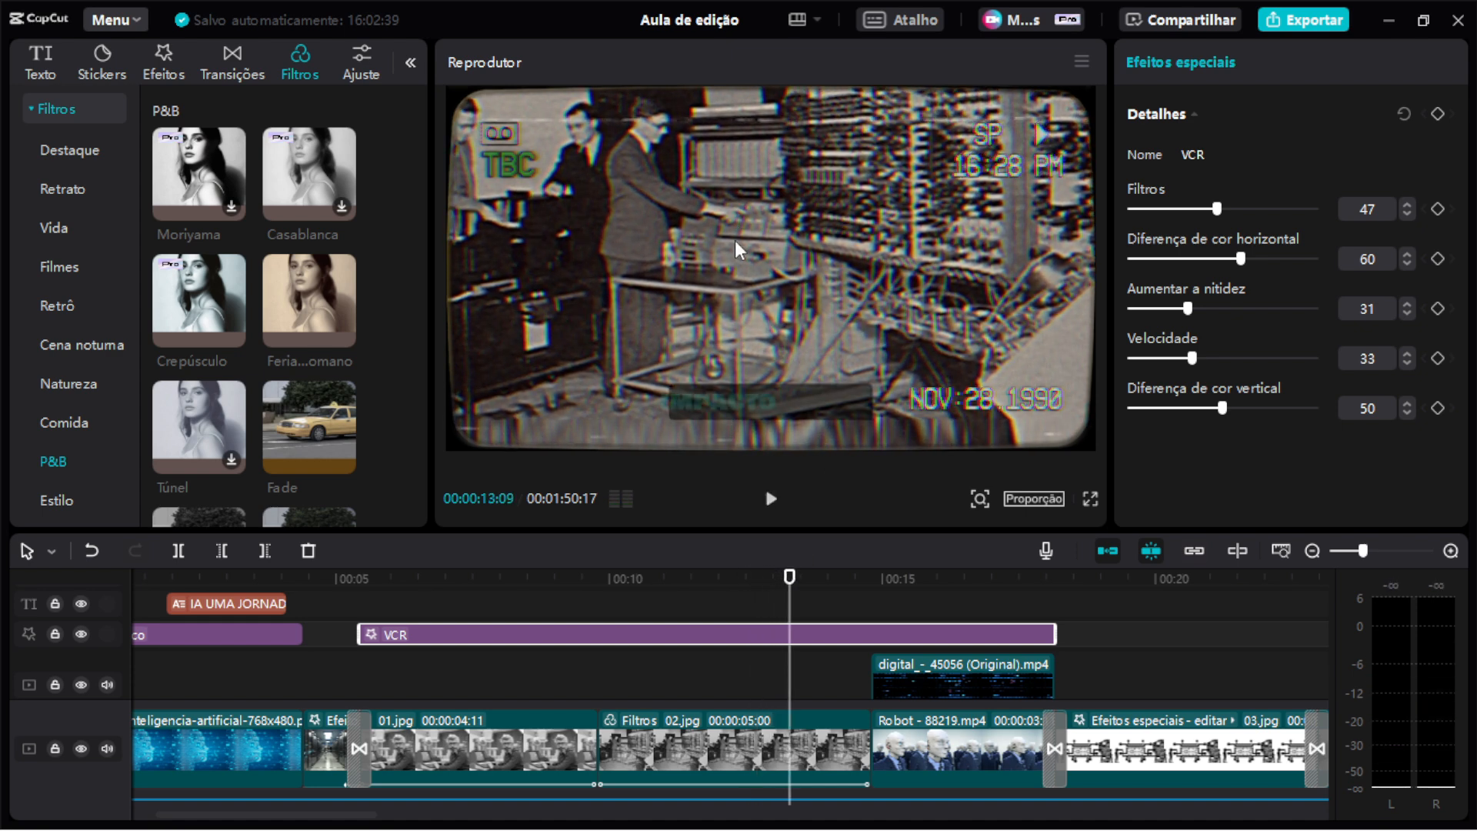
drag(1190, 358, 1165, 361)
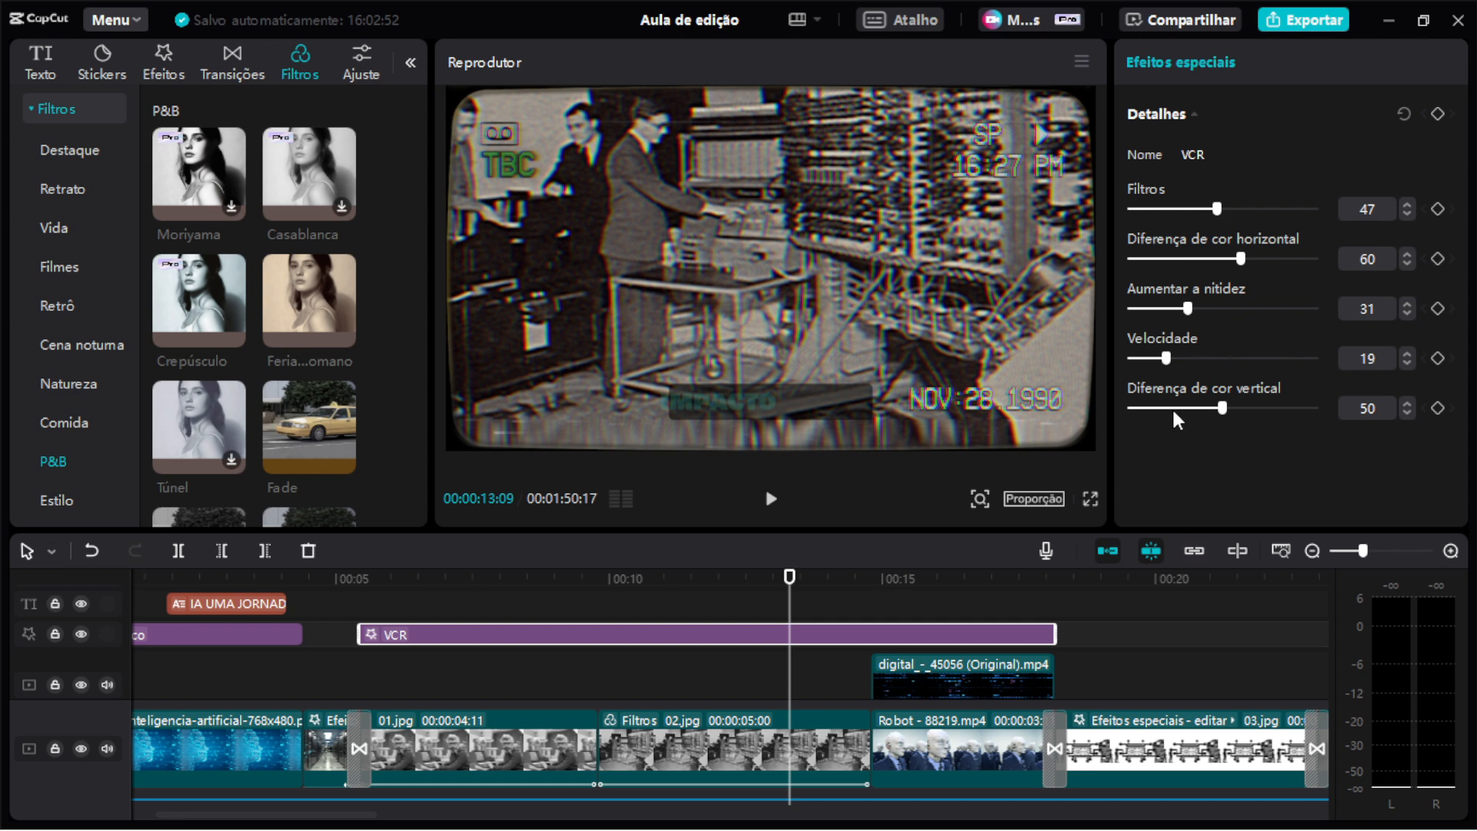
Select the 02.jpg clip and play back its section to review the filter and VCR effect.
click(772, 758)
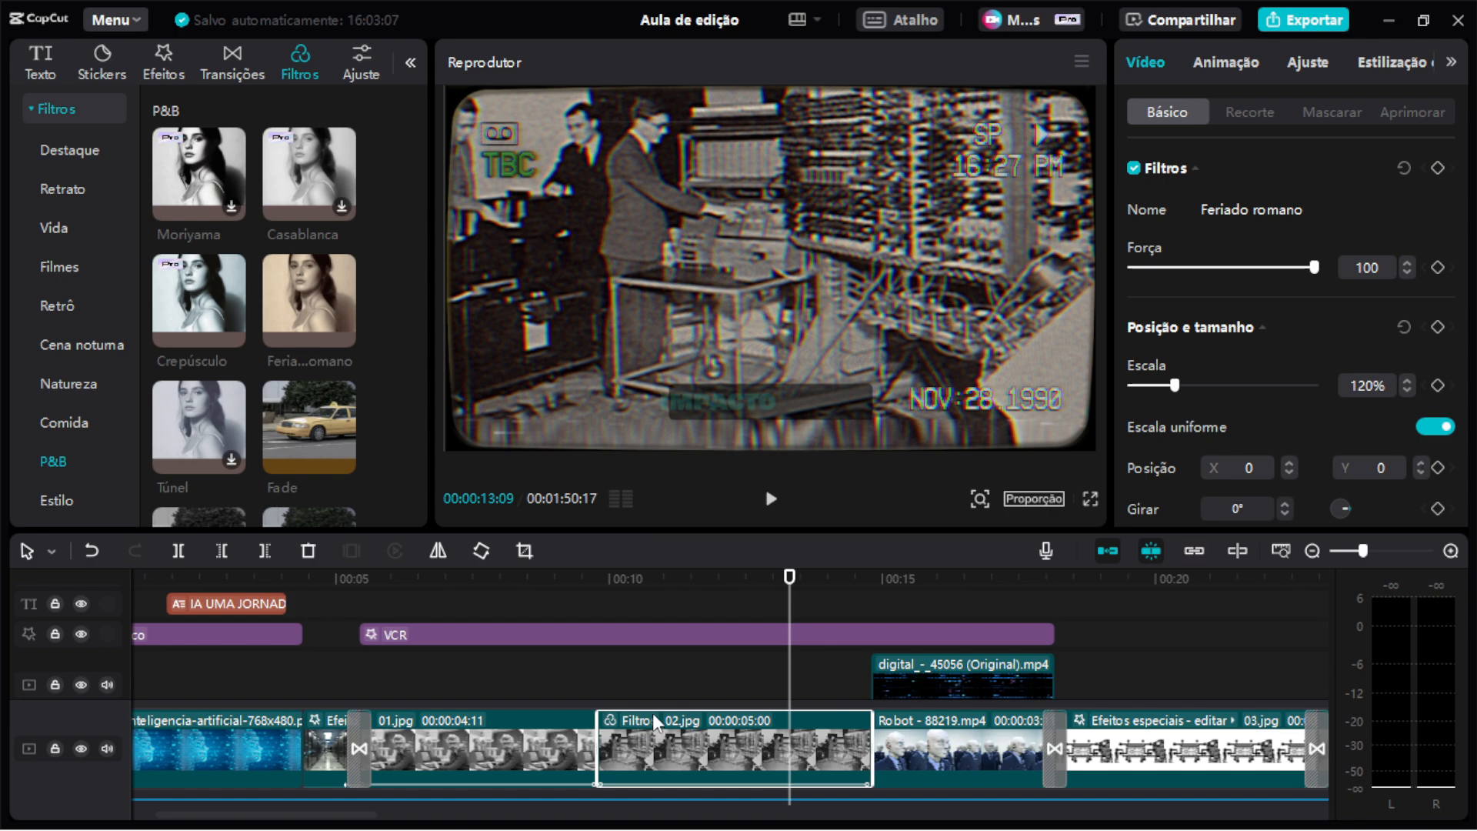
click(613, 586)
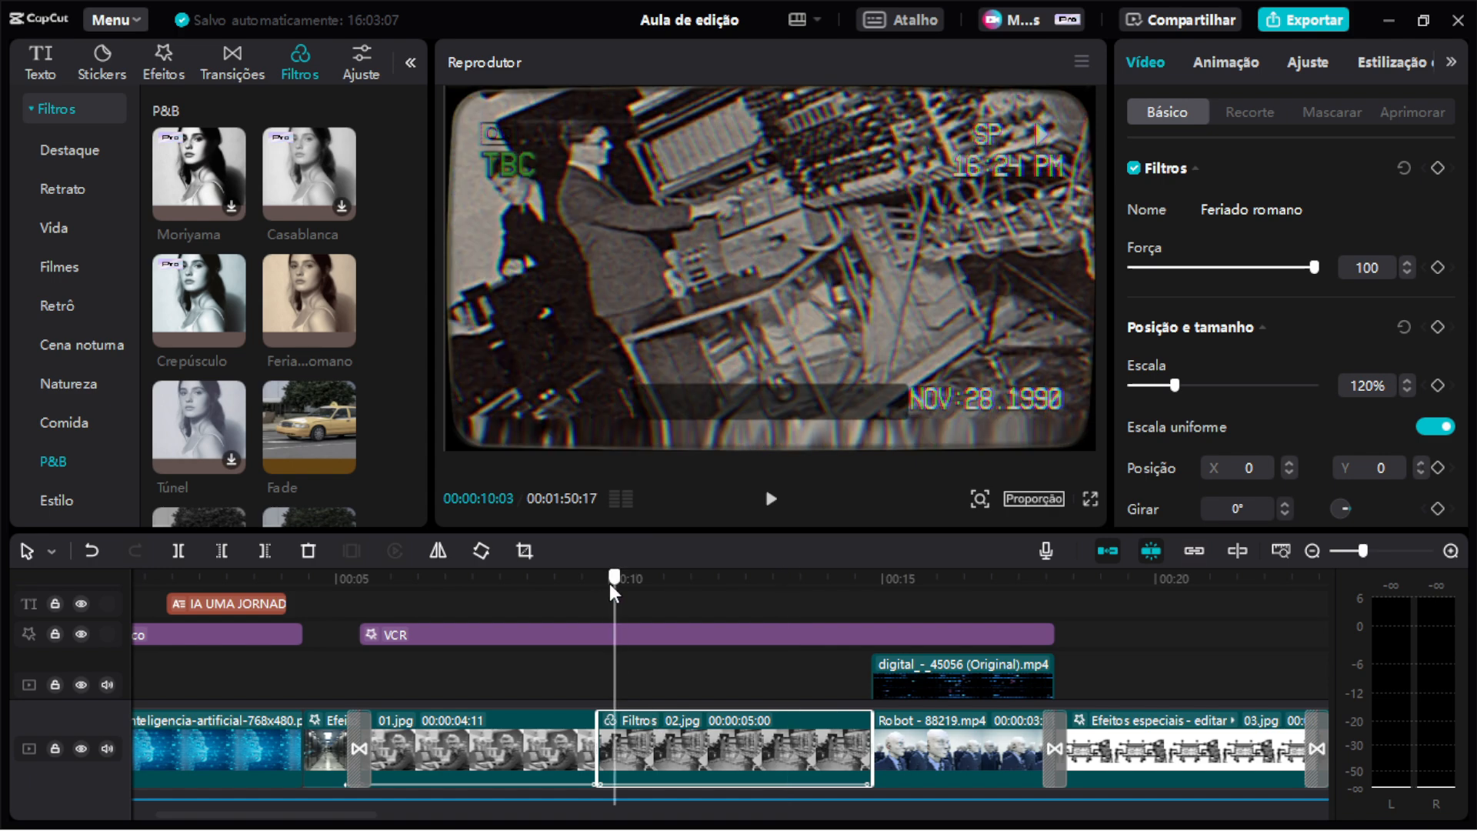
click(601, 579)
key(space)
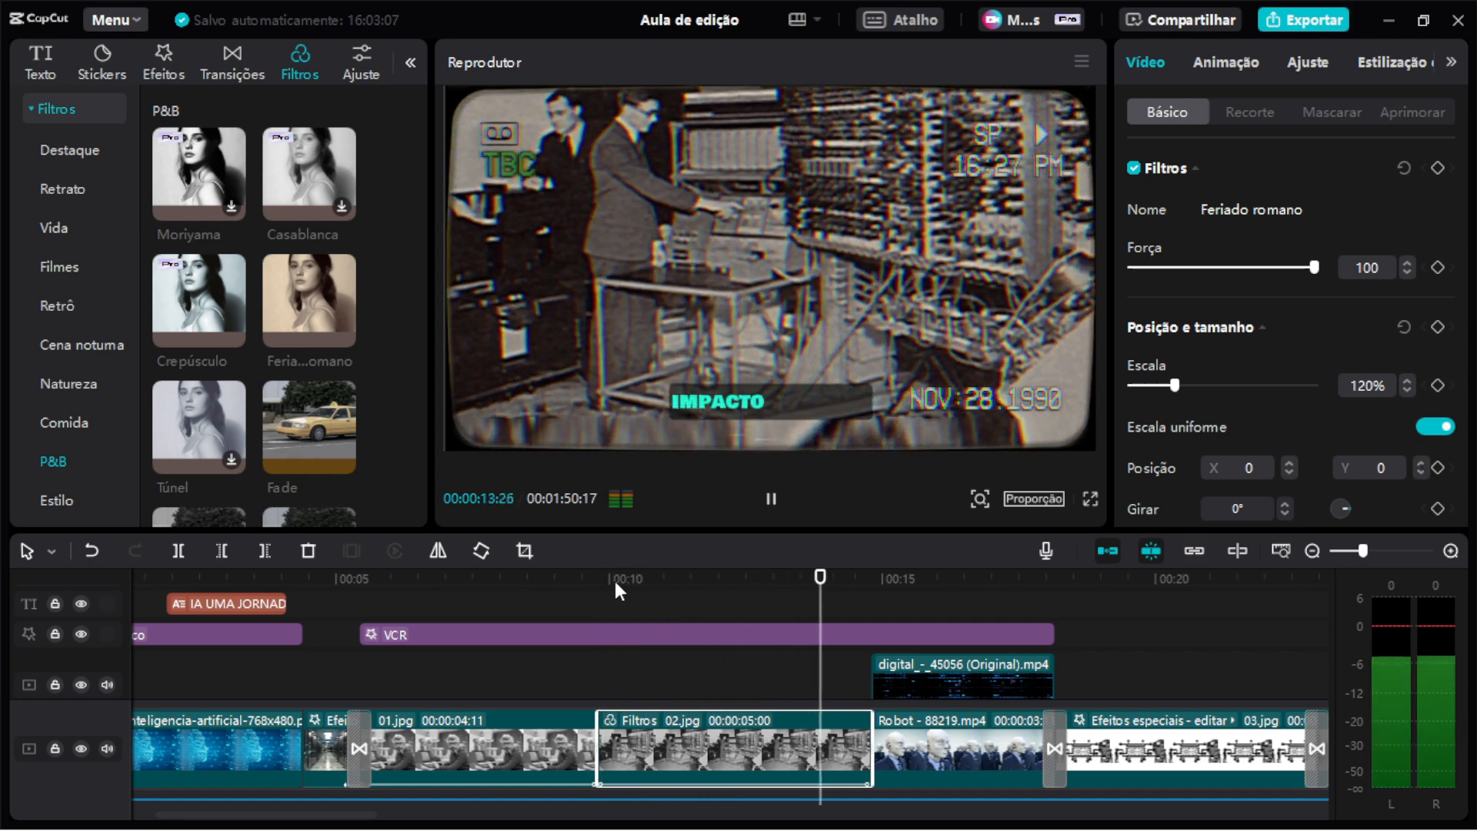
key(space)
drag(631, 590, 598, 592)
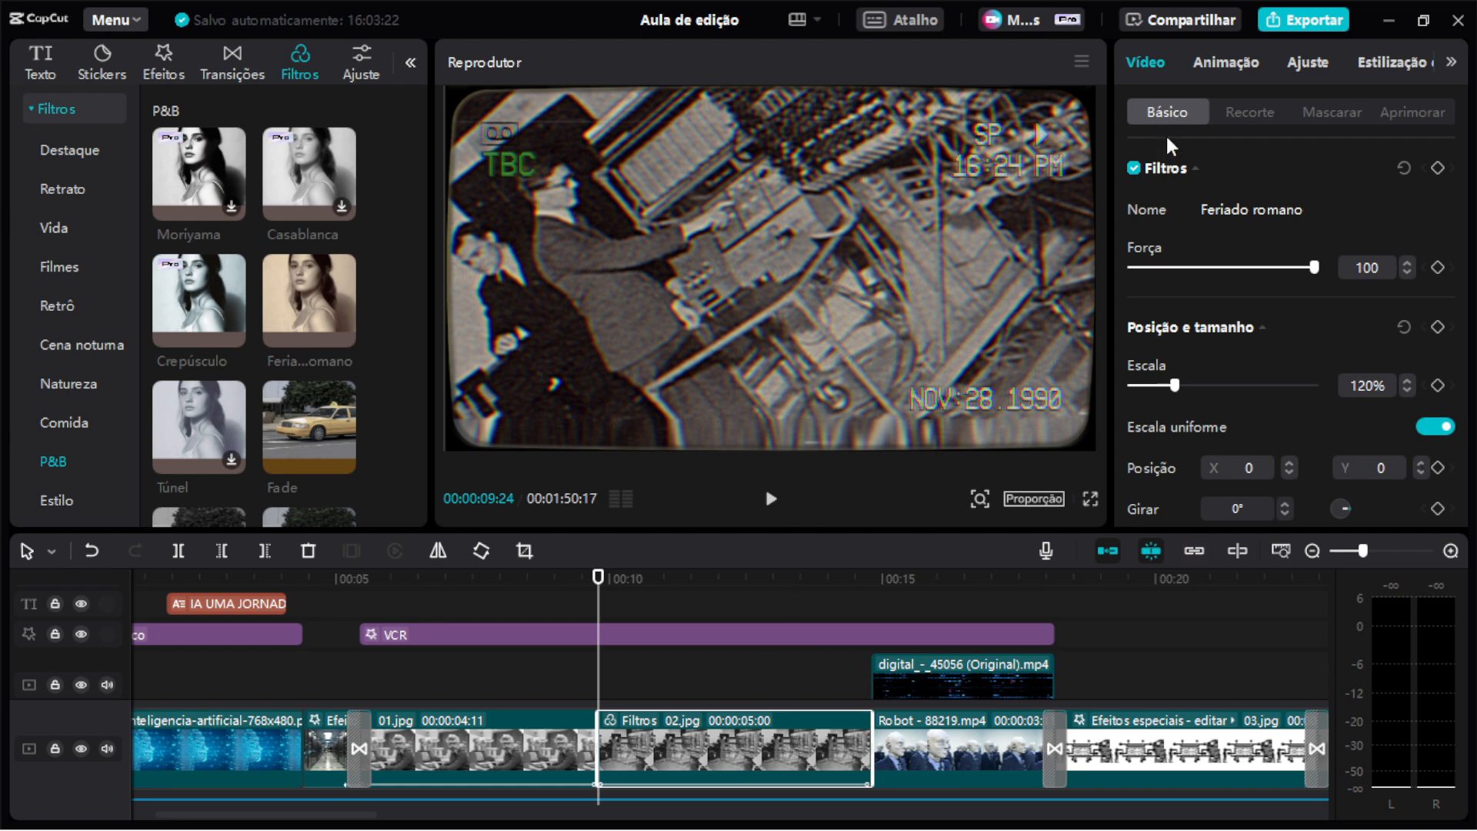
Browse the combination animations available for the 02.jpg clip.
click(1240, 77)
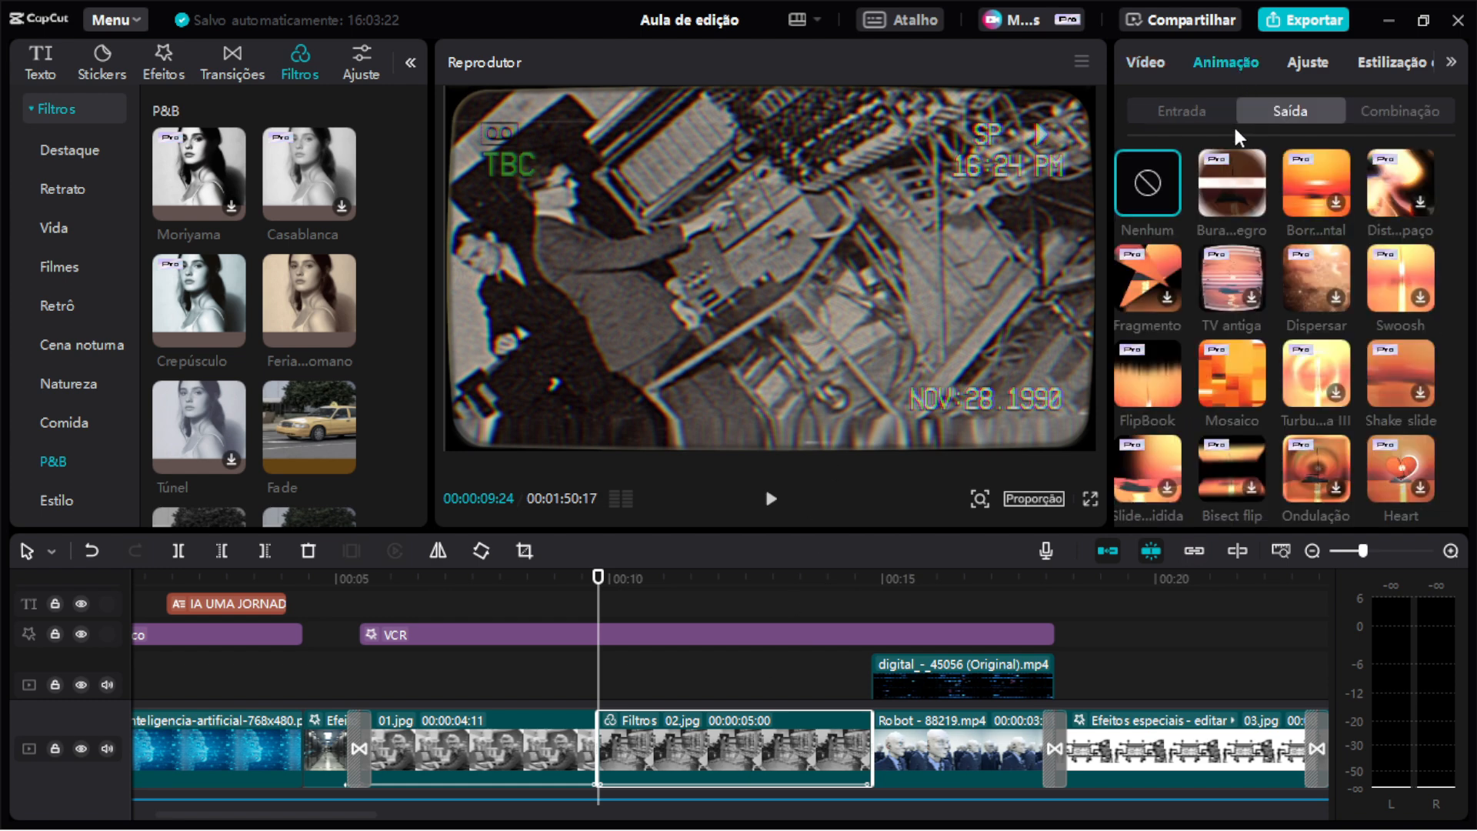
click(1385, 122)
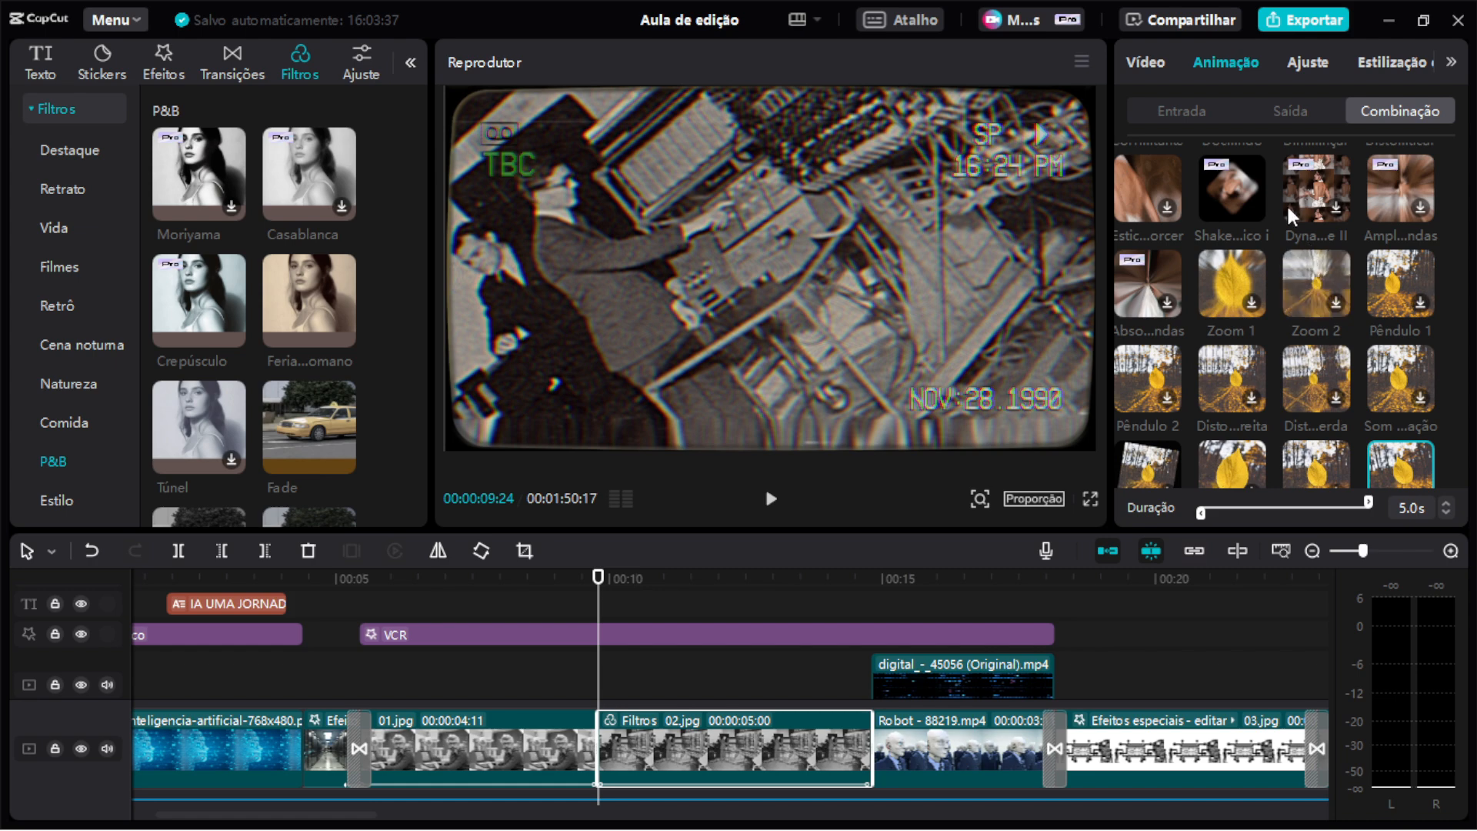
scroll(1301, 222, up, 2)
scroll(1300, 222, up, 3)
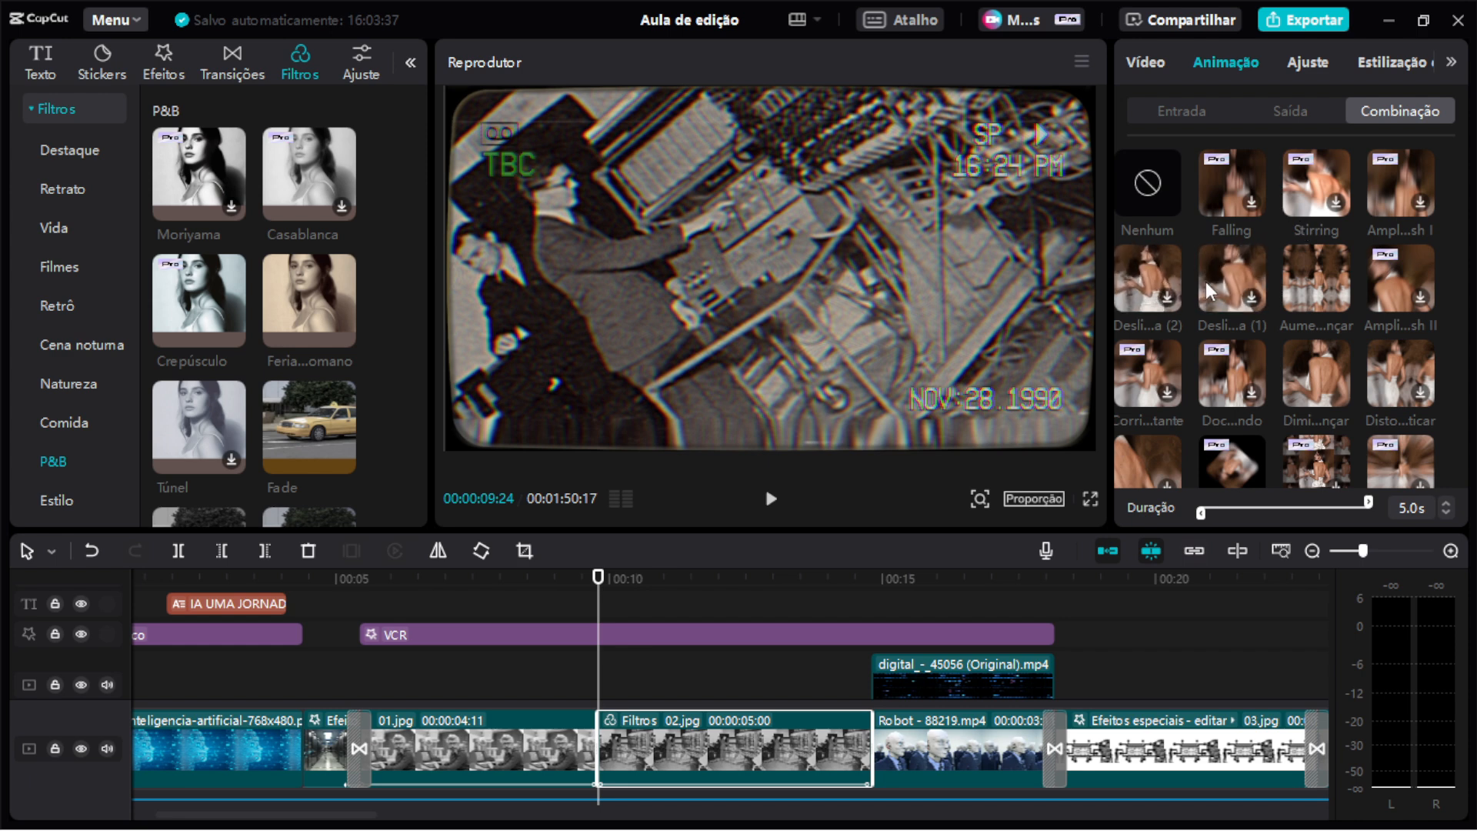
click(1318, 22)
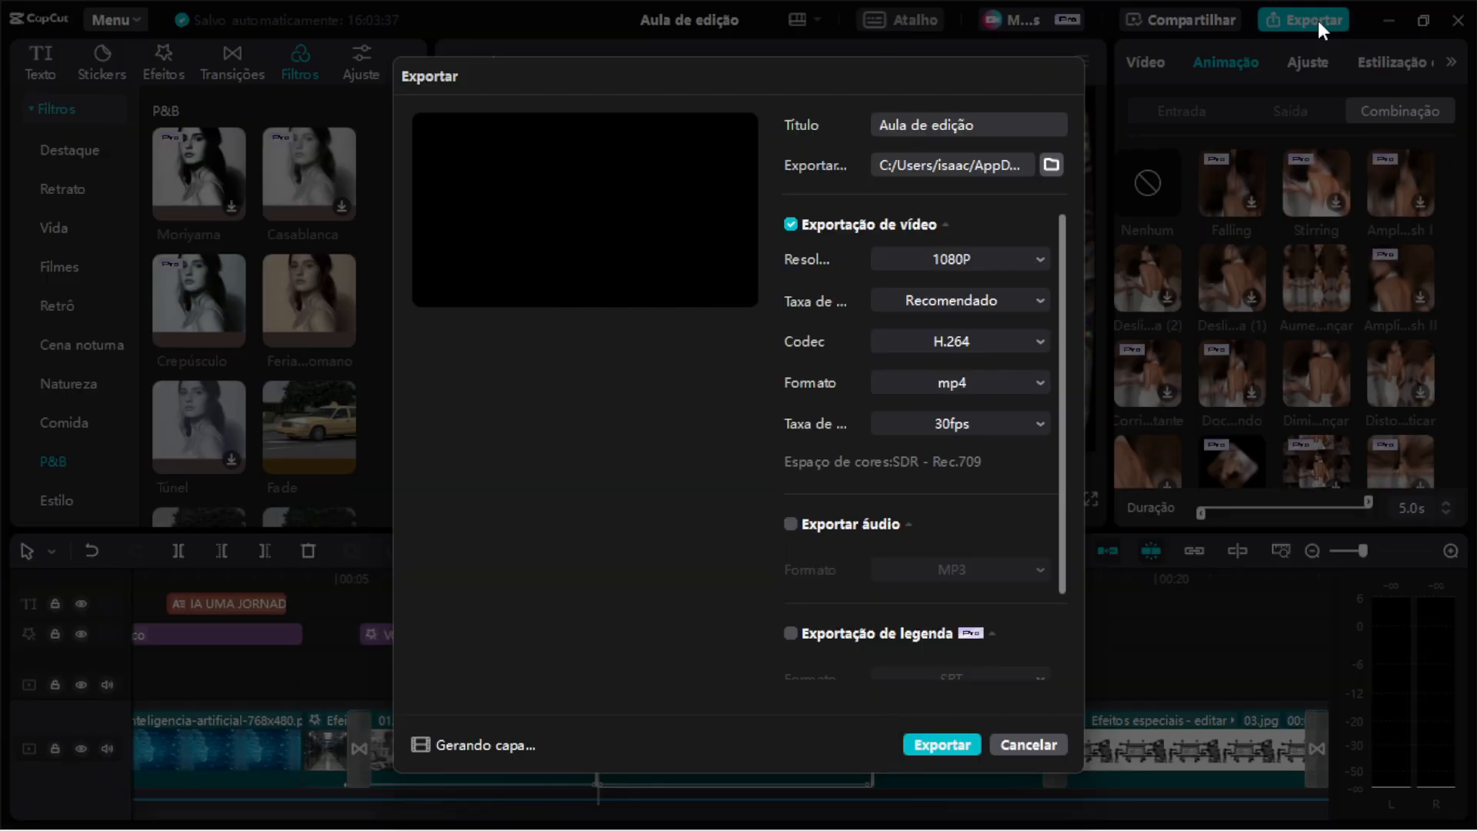
scroll(1026, 318, down, 2)
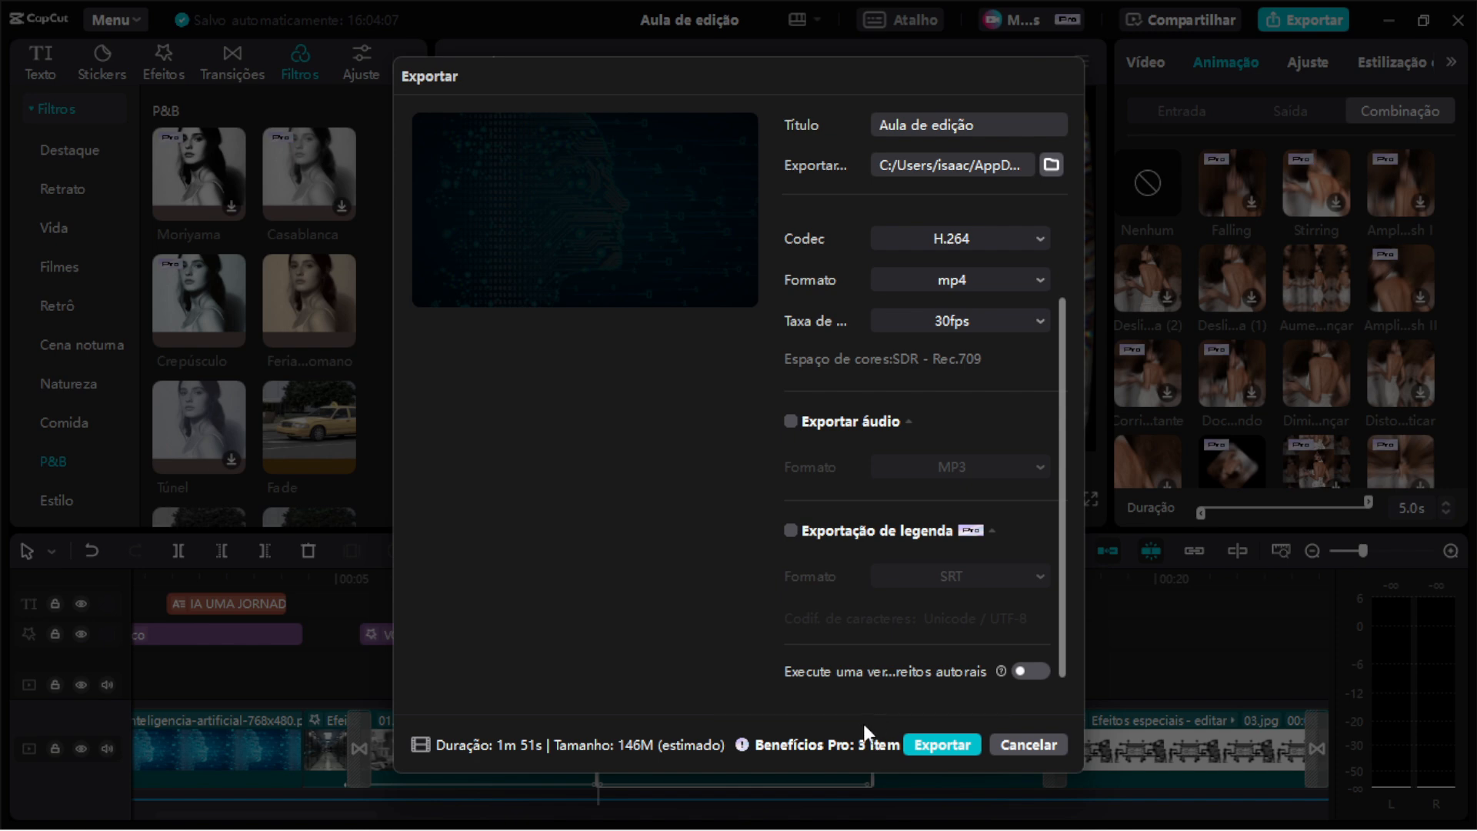
click(1006, 745)
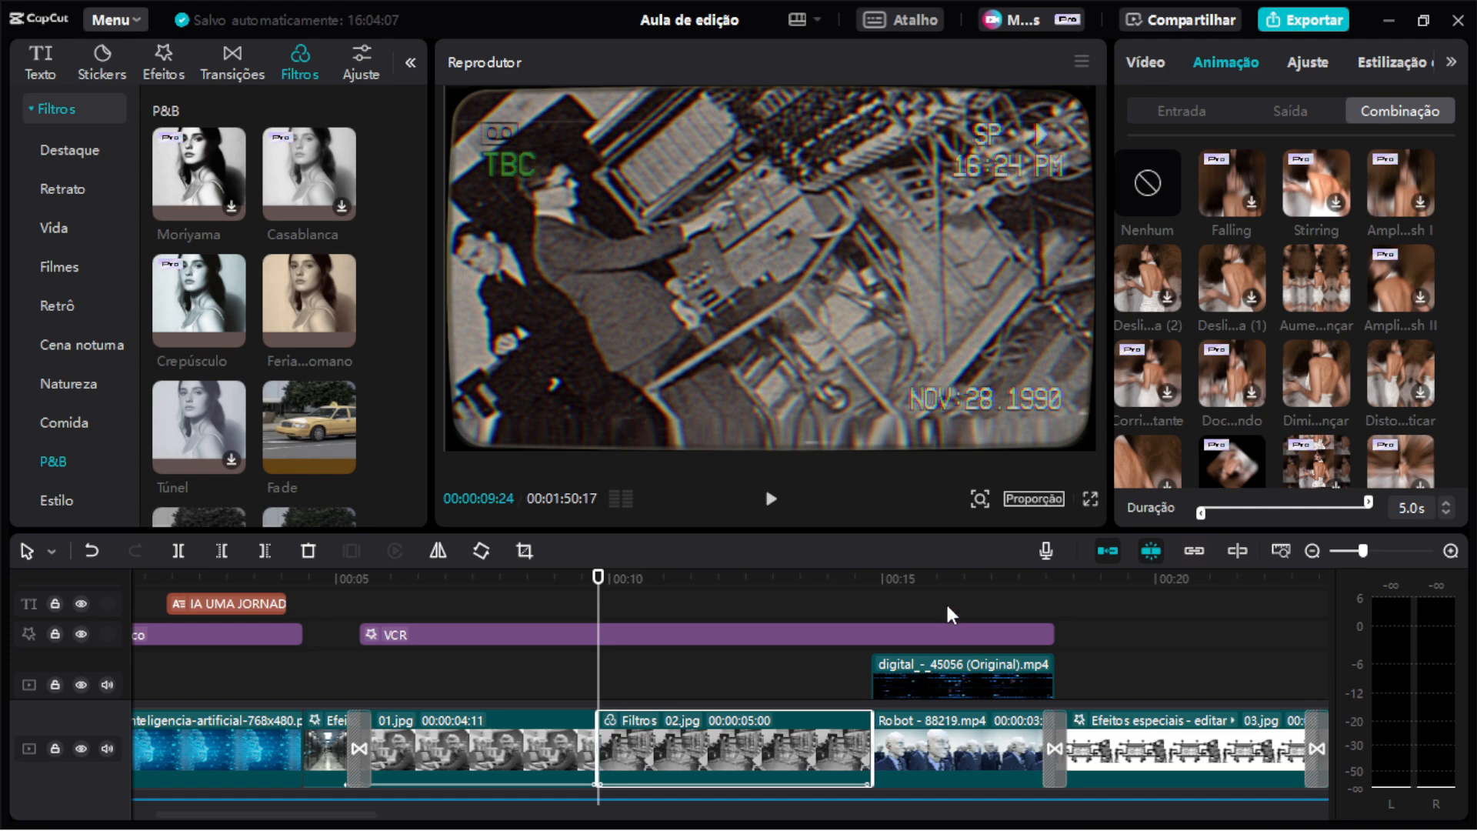
Try shortening the 02.jpg clip's combination animation to 3.4 s, previewing with the voice track muted, then restore 5.0 s.
scroll(951, 614, right, 2)
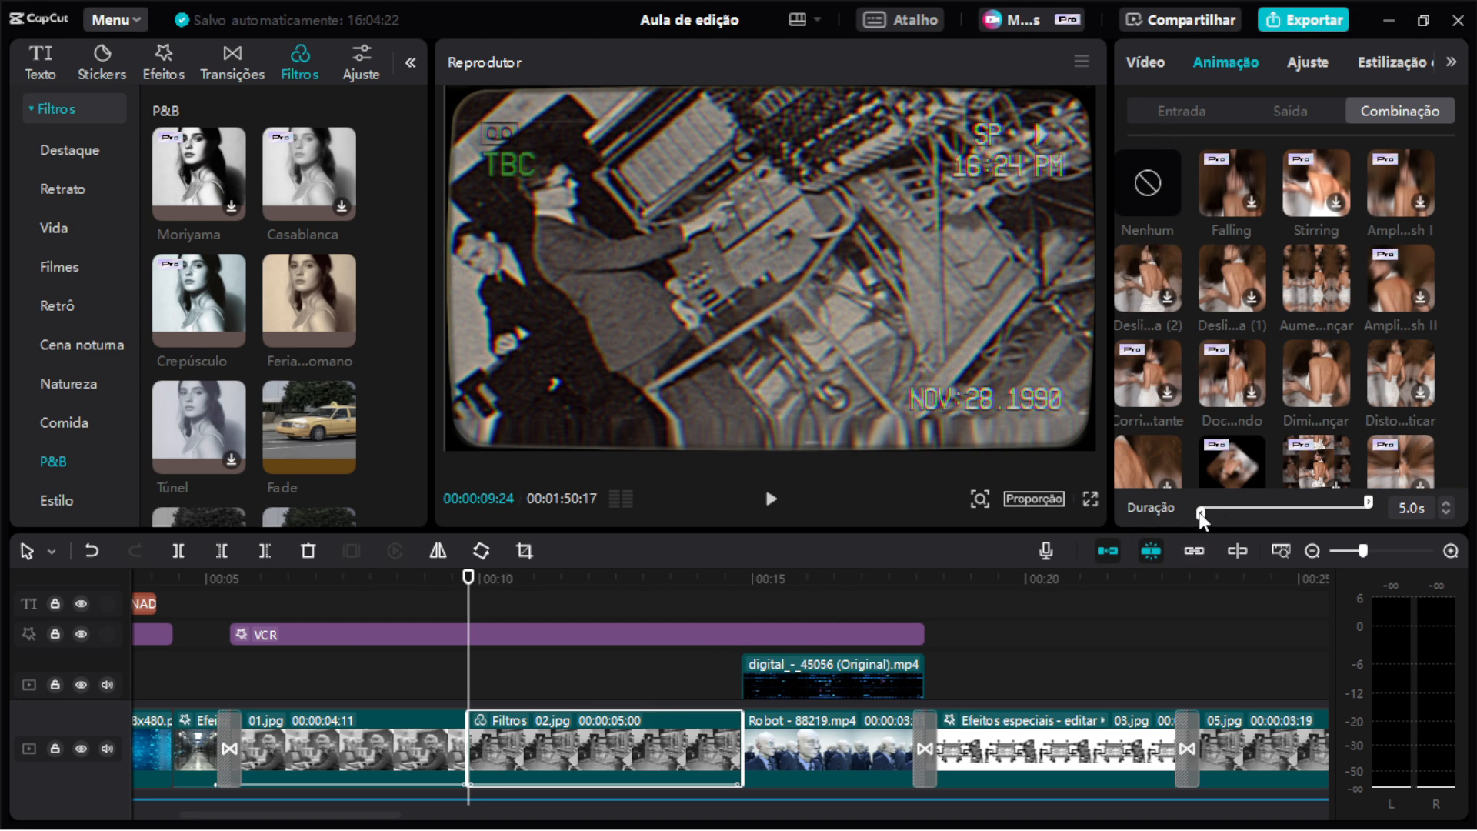
mouse_move(1201, 520)
mouse_down()
mouse_move(1285, 511)
mouse_move(1180, 518)
mouse_up()
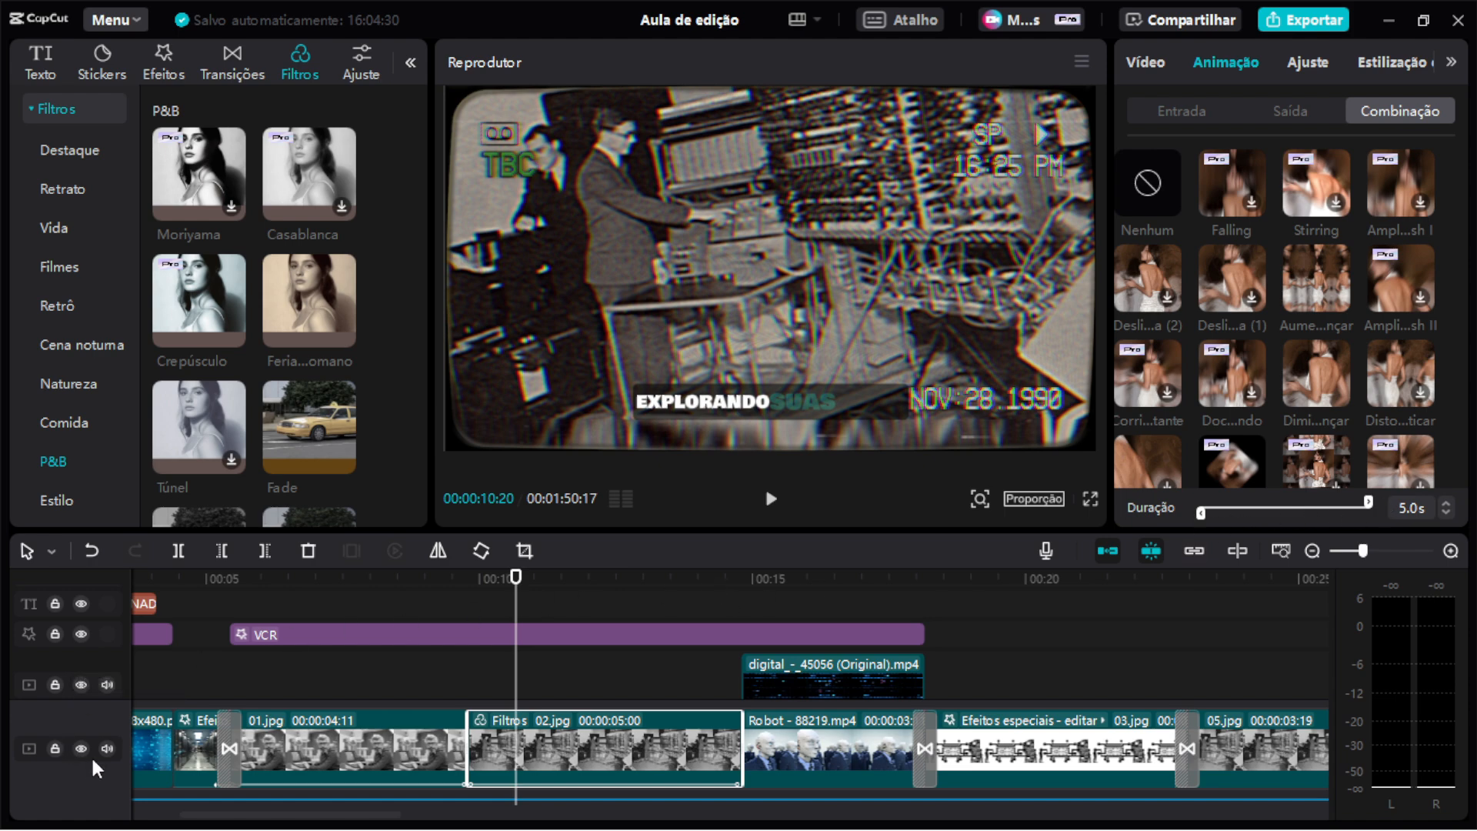
scroll(326, 744, right, 3)
scroll(323, 743, down, 3)
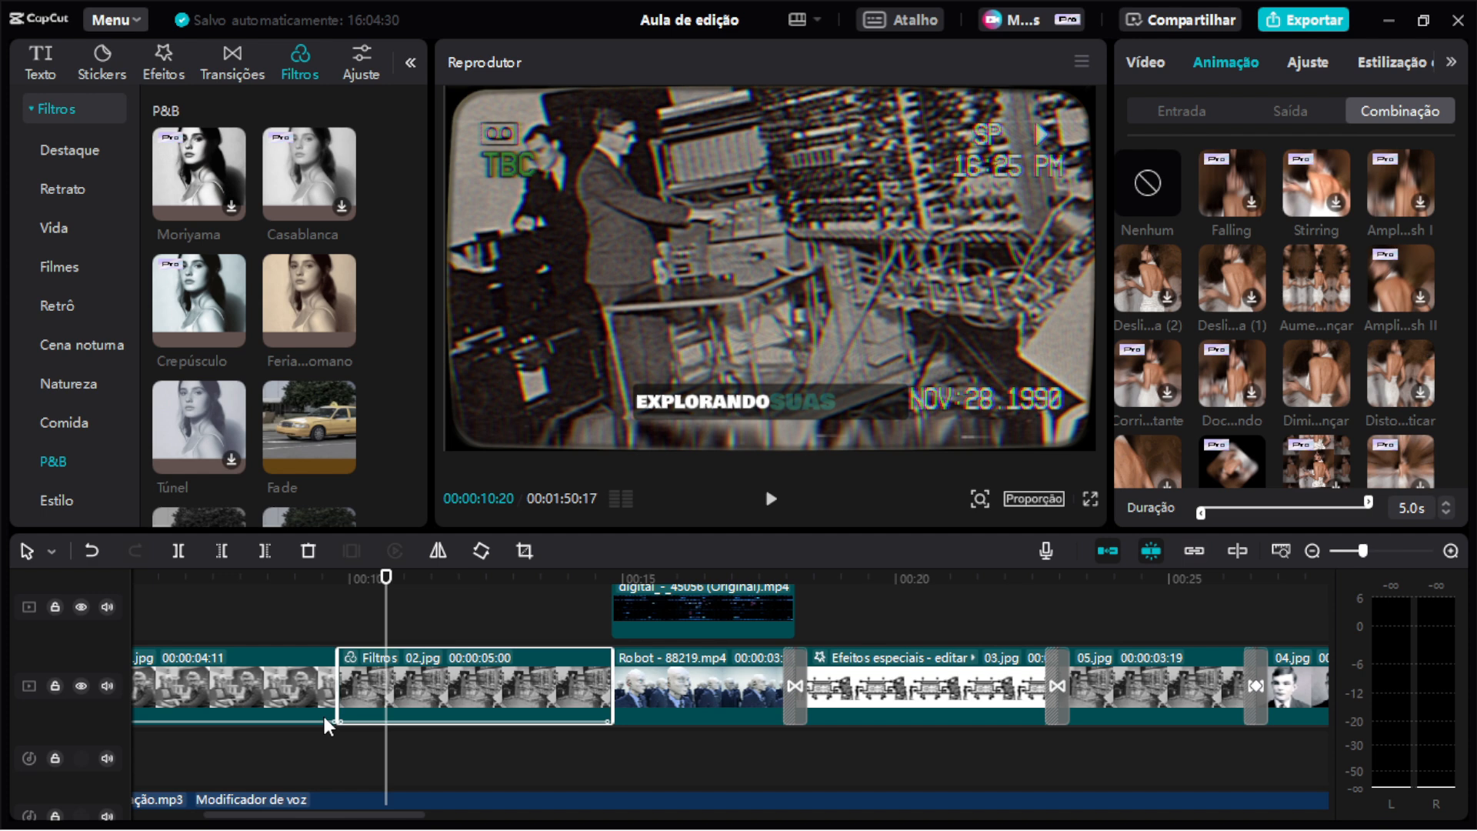
click(108, 738)
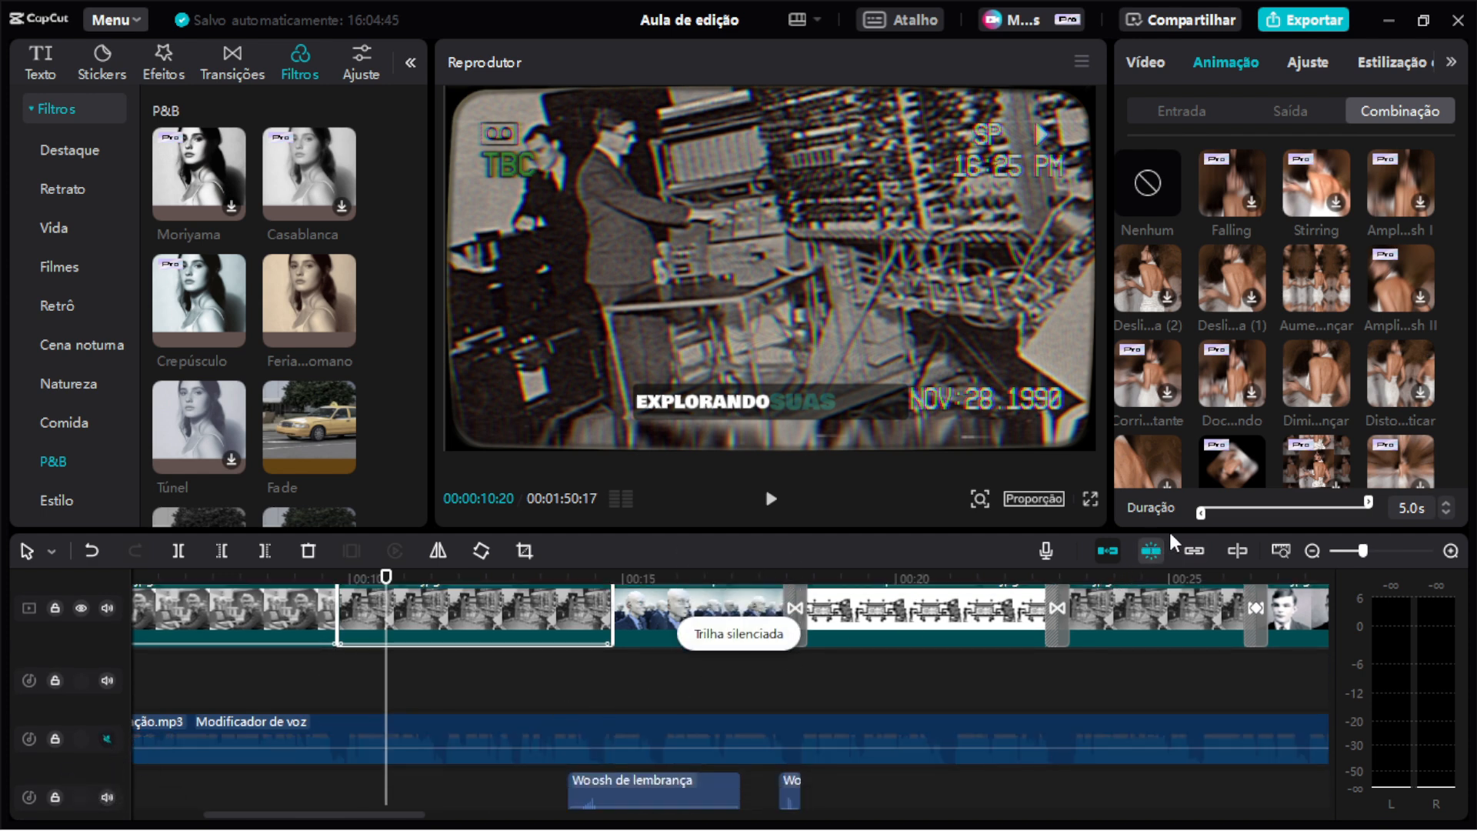
drag(1203, 514, 1255, 529)
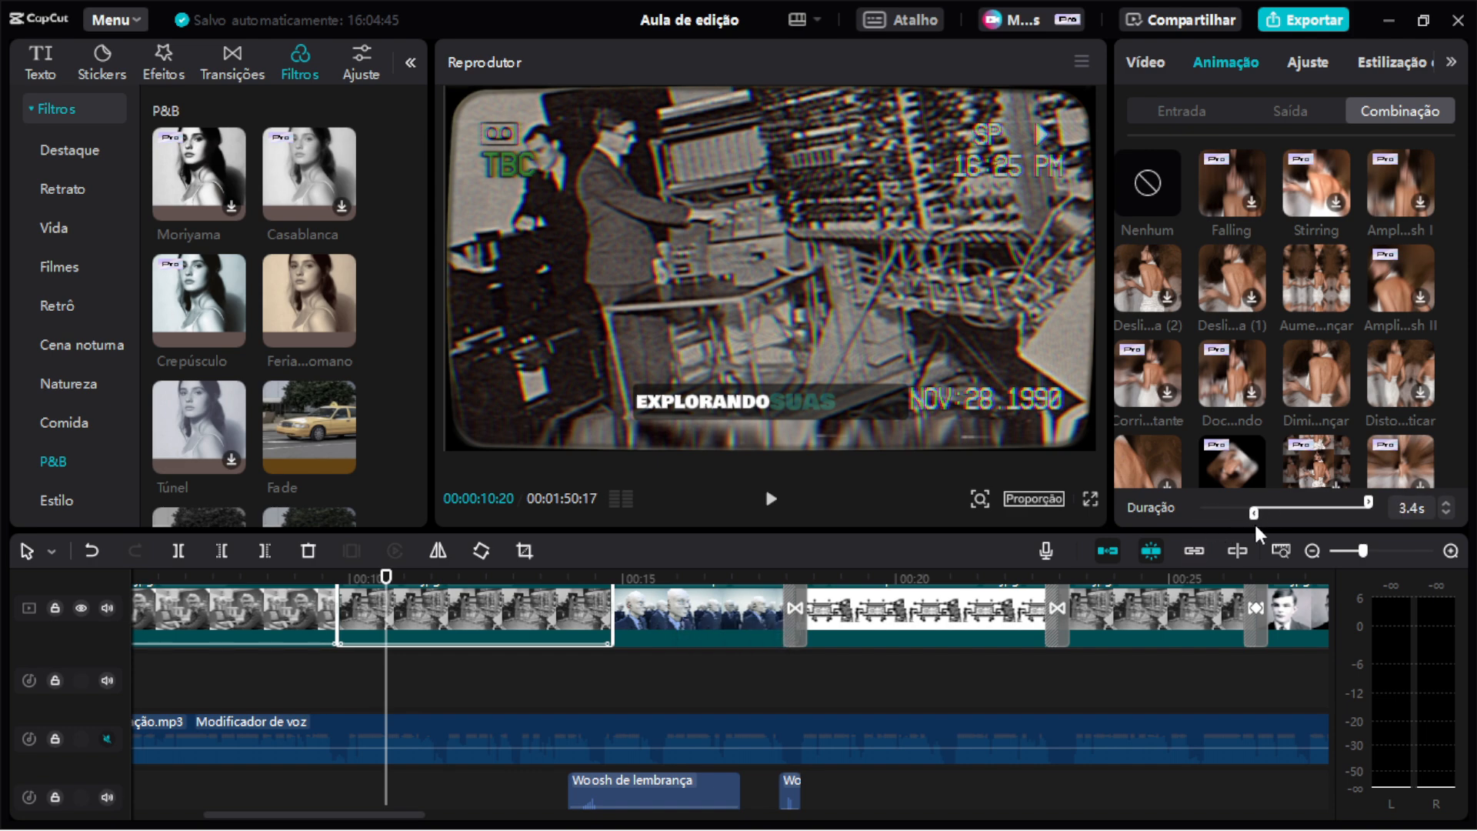
key(space)
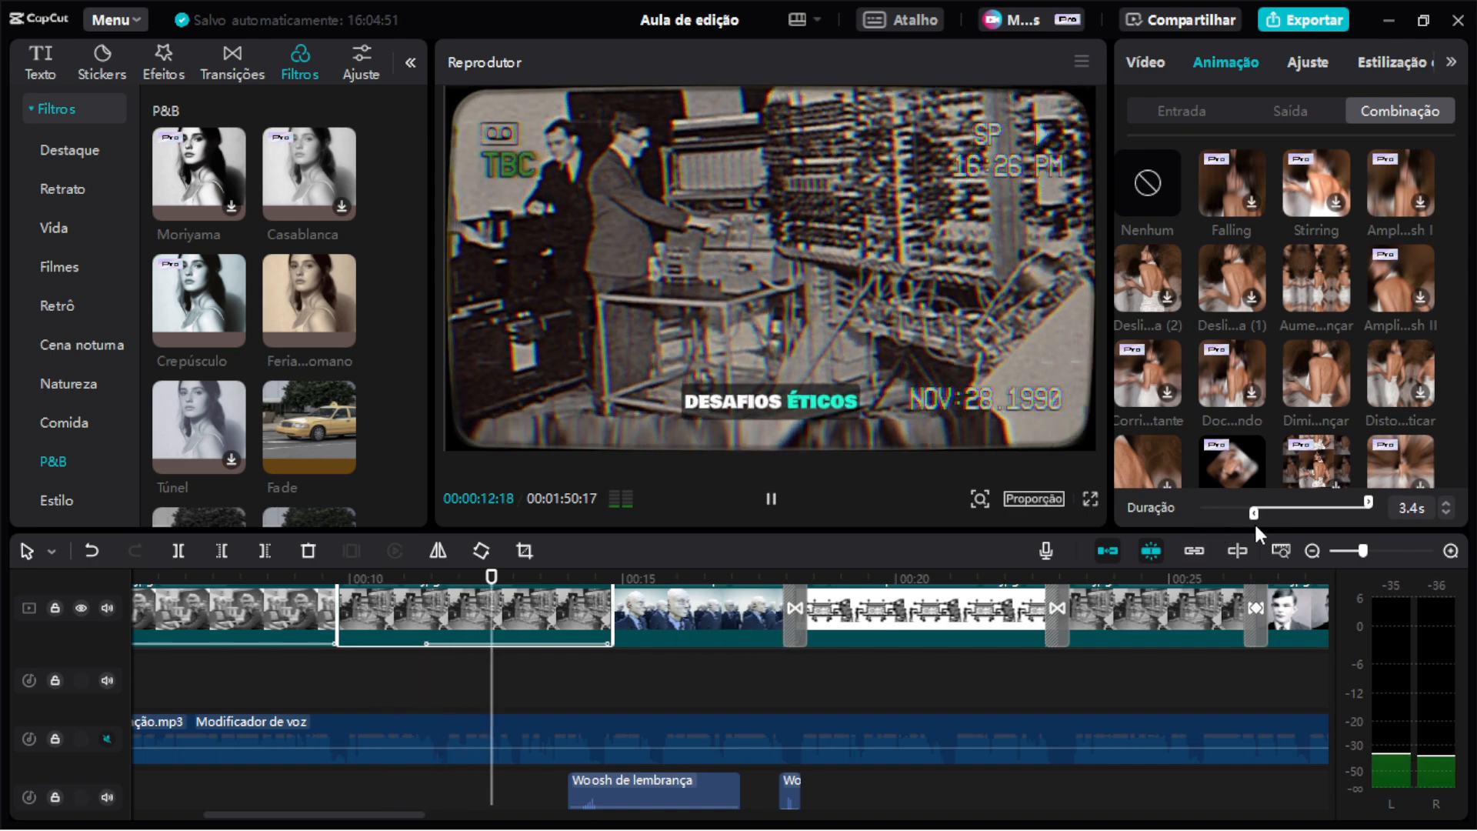
drag(1255, 514, 1174, 511)
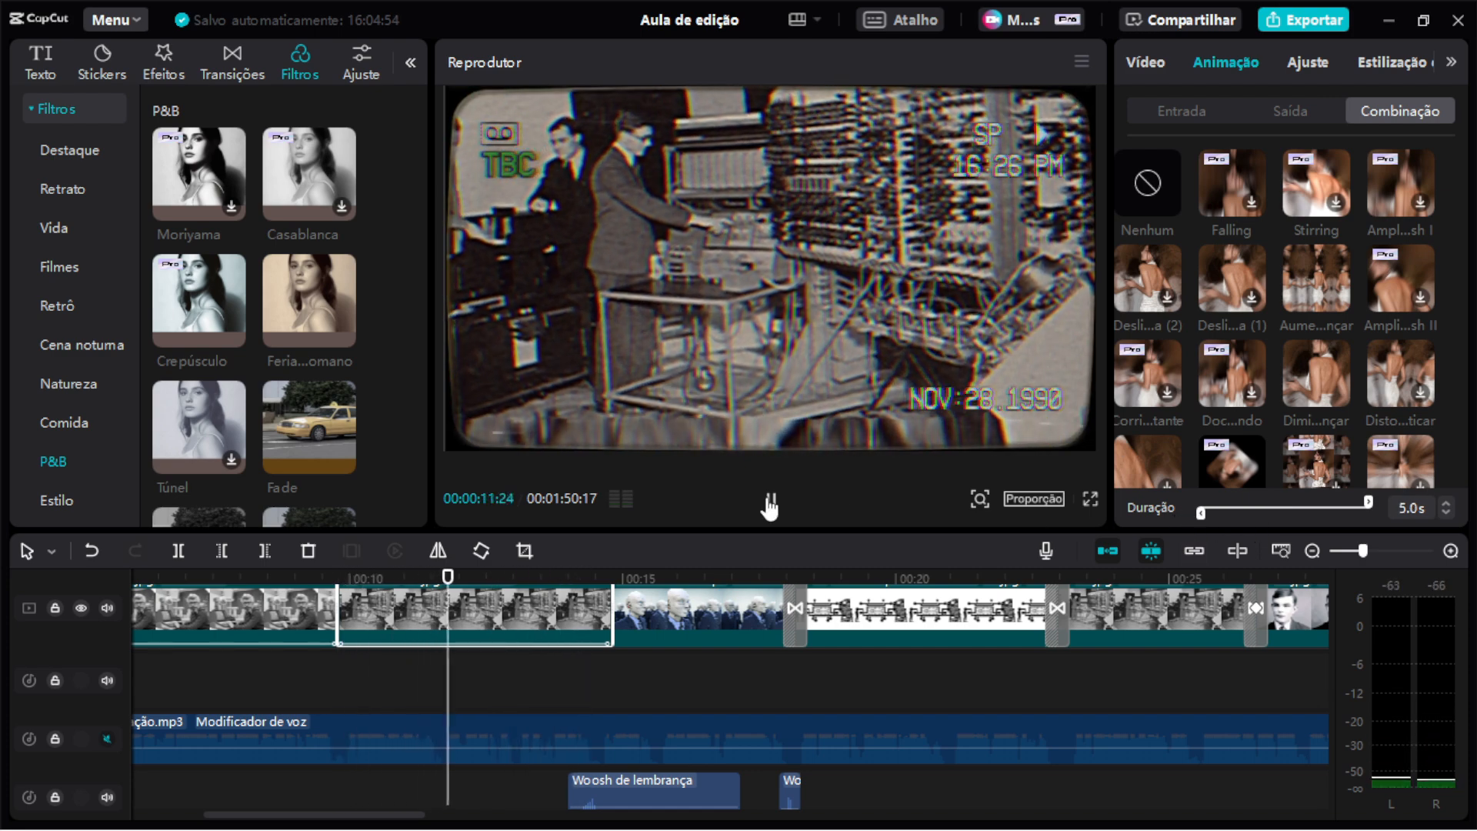
key(space)
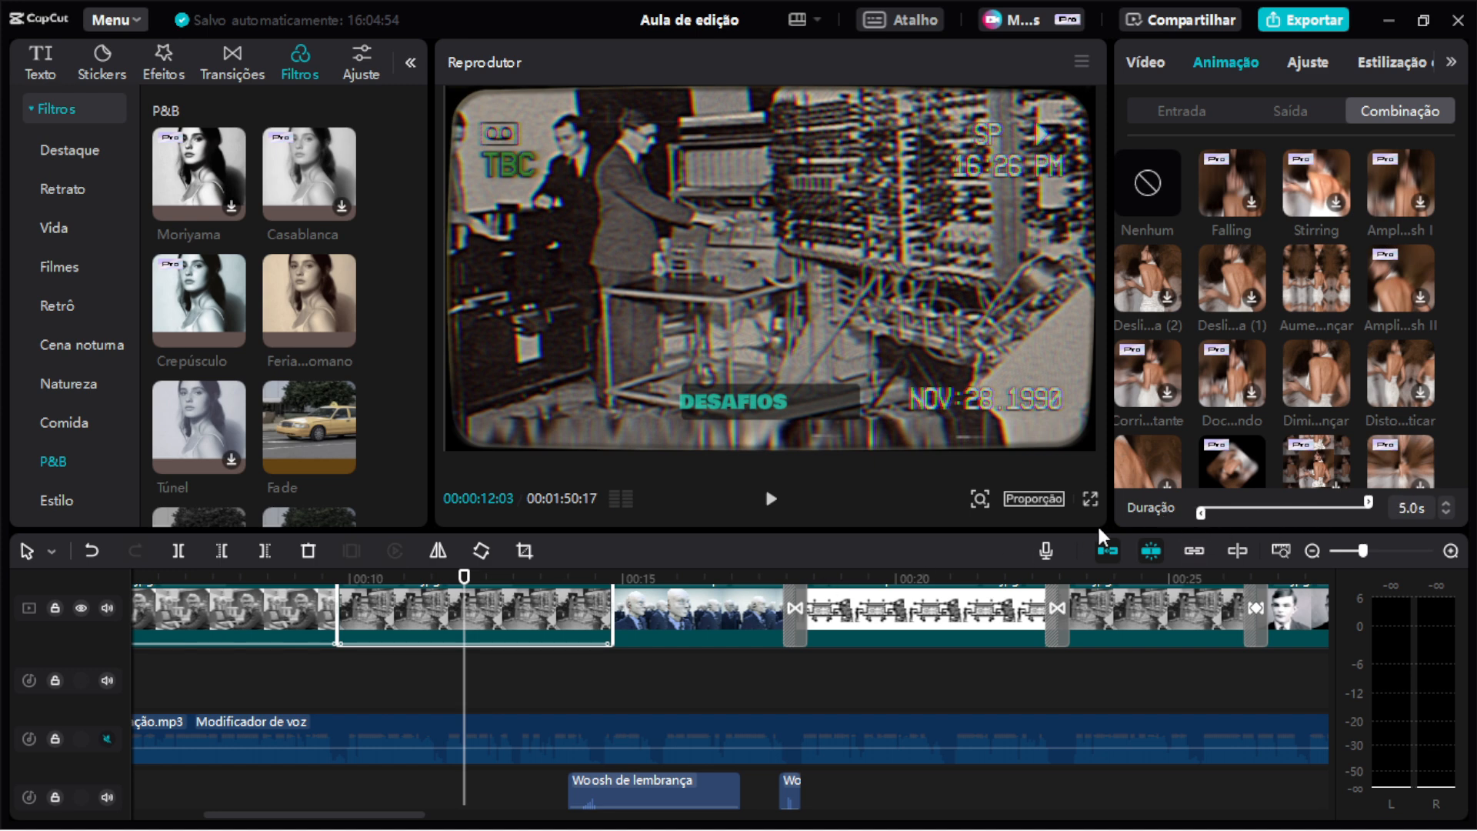
click(771, 500)
click(107, 739)
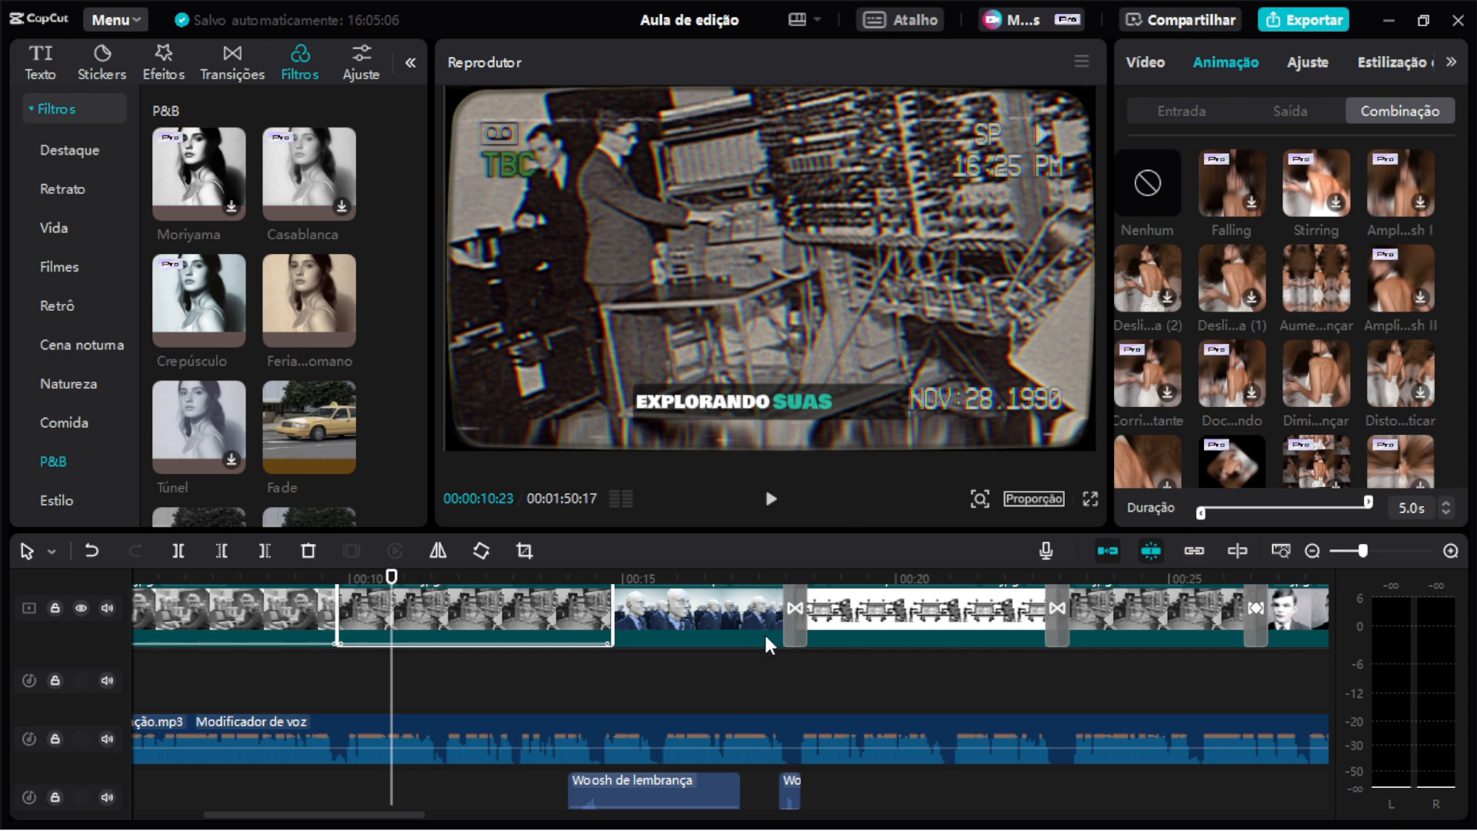
Hide the overlay track holding the digital_-_45056 (Original).mp4 clip while previewing the Robot clip.
scroll(767, 643, up, 2)
scroll(767, 642, up, 4)
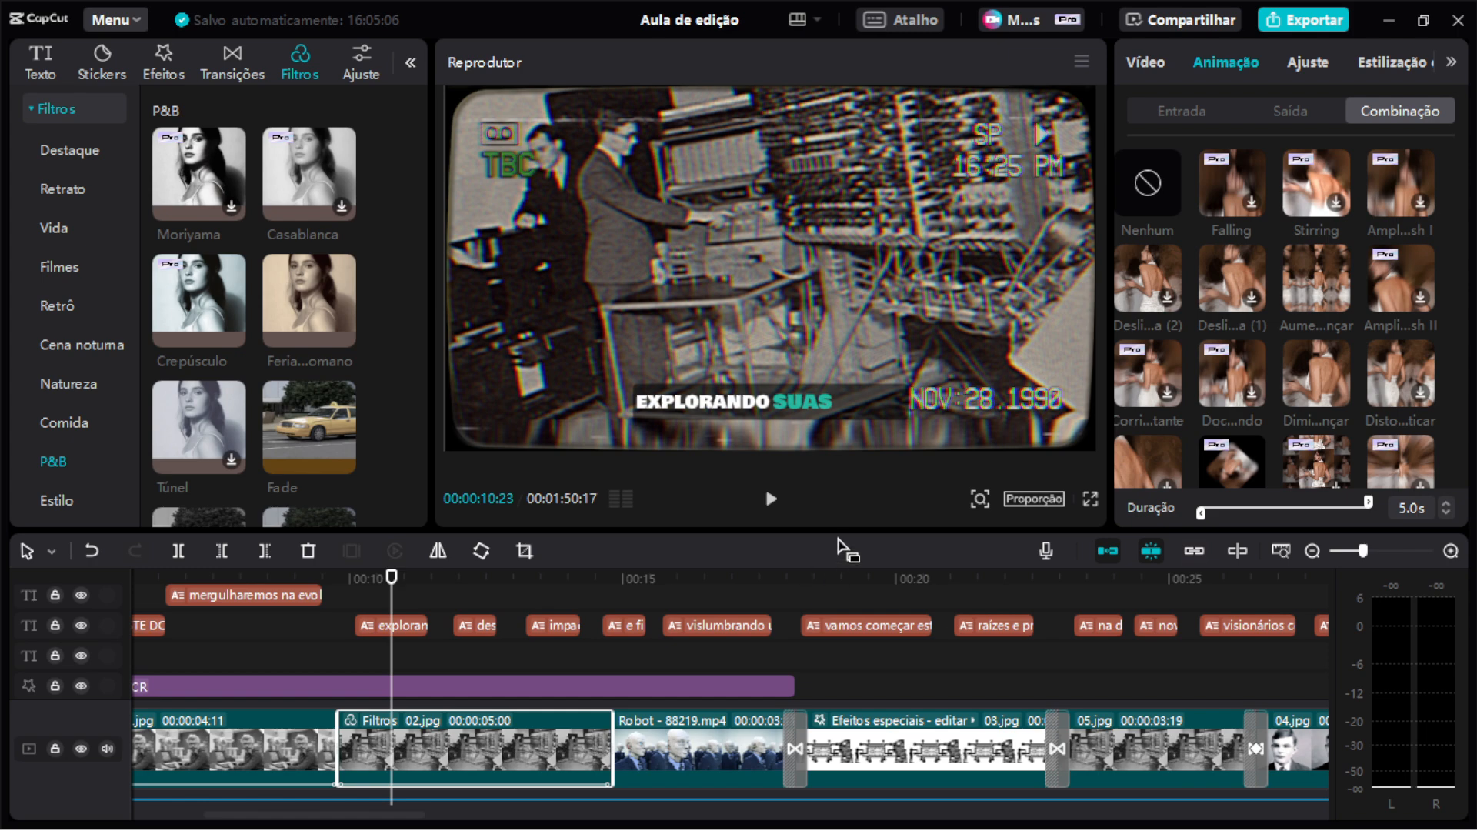
drag(837, 530, 860, 498)
scroll(862, 677, down, 2)
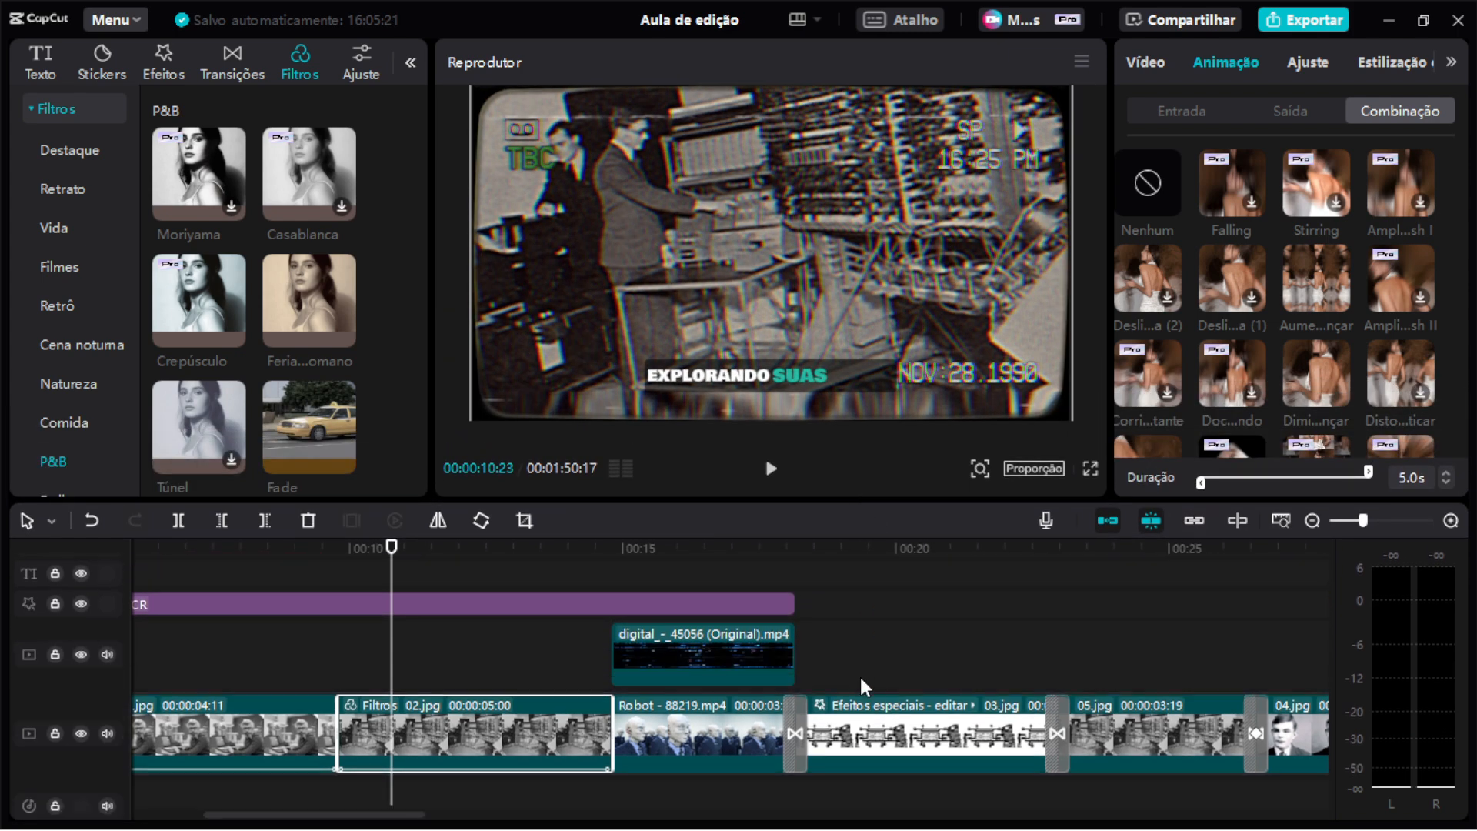
click(705, 732)
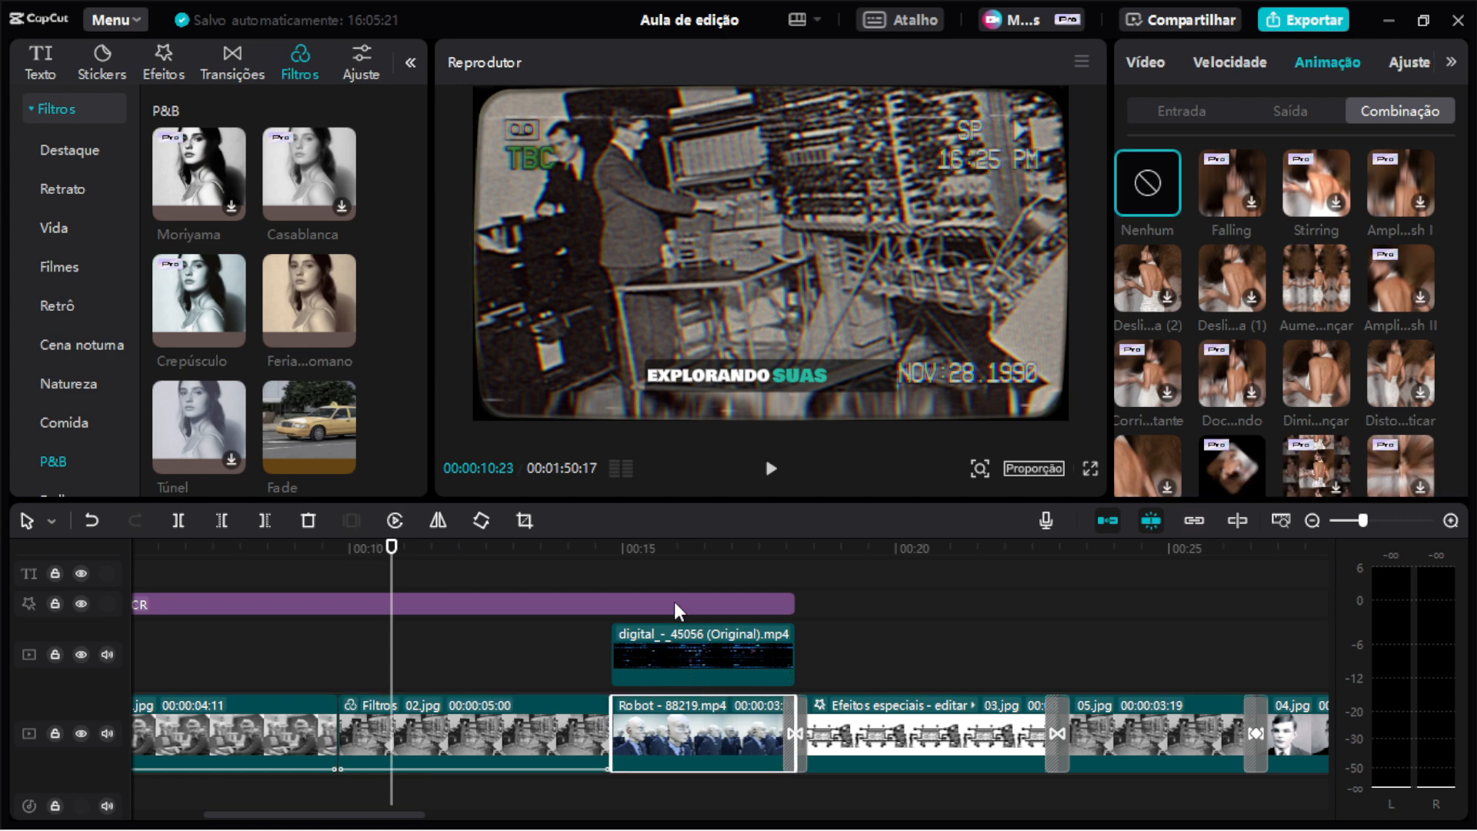
click(698, 552)
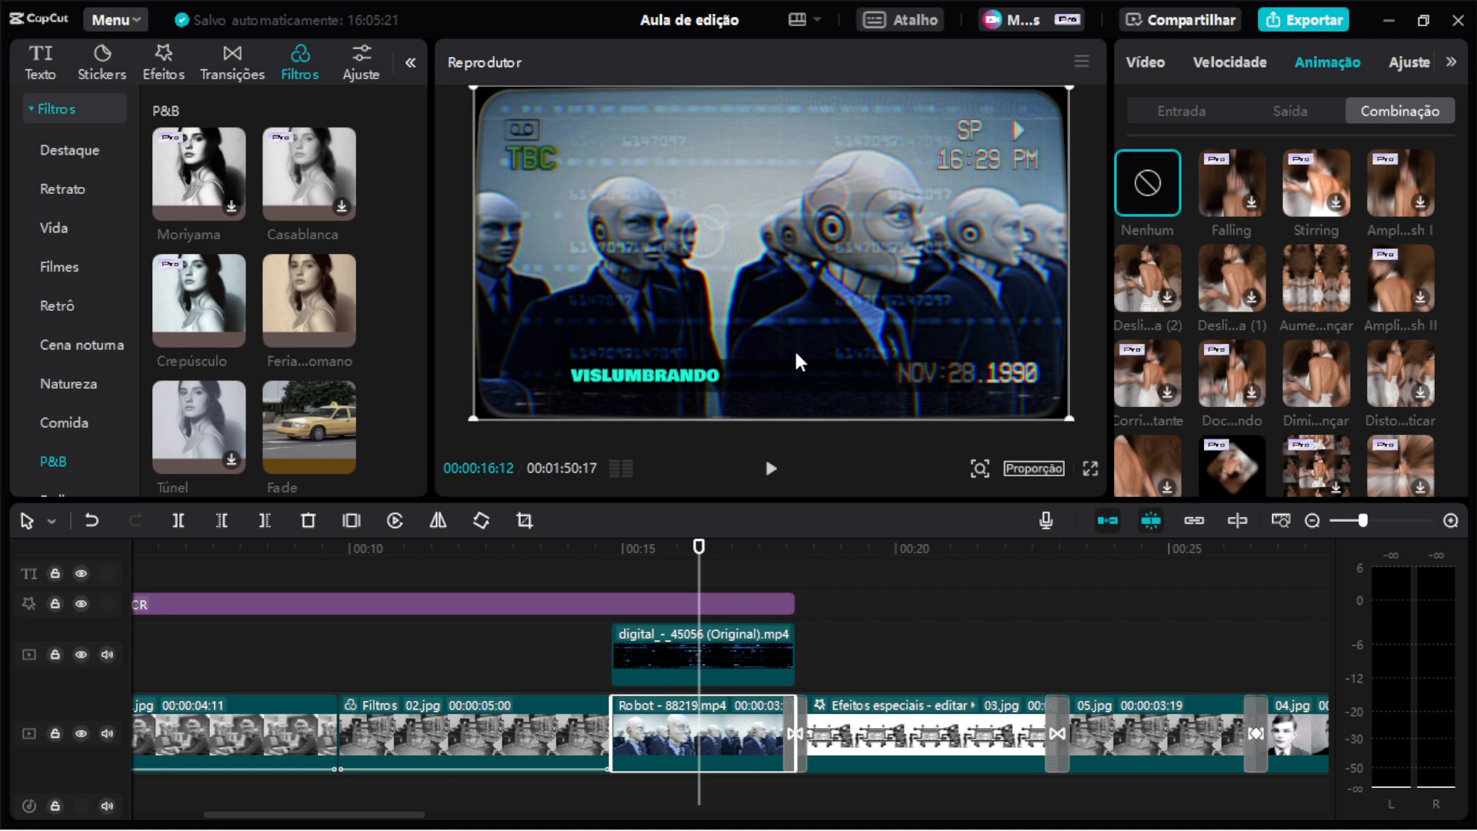
click(82, 605)
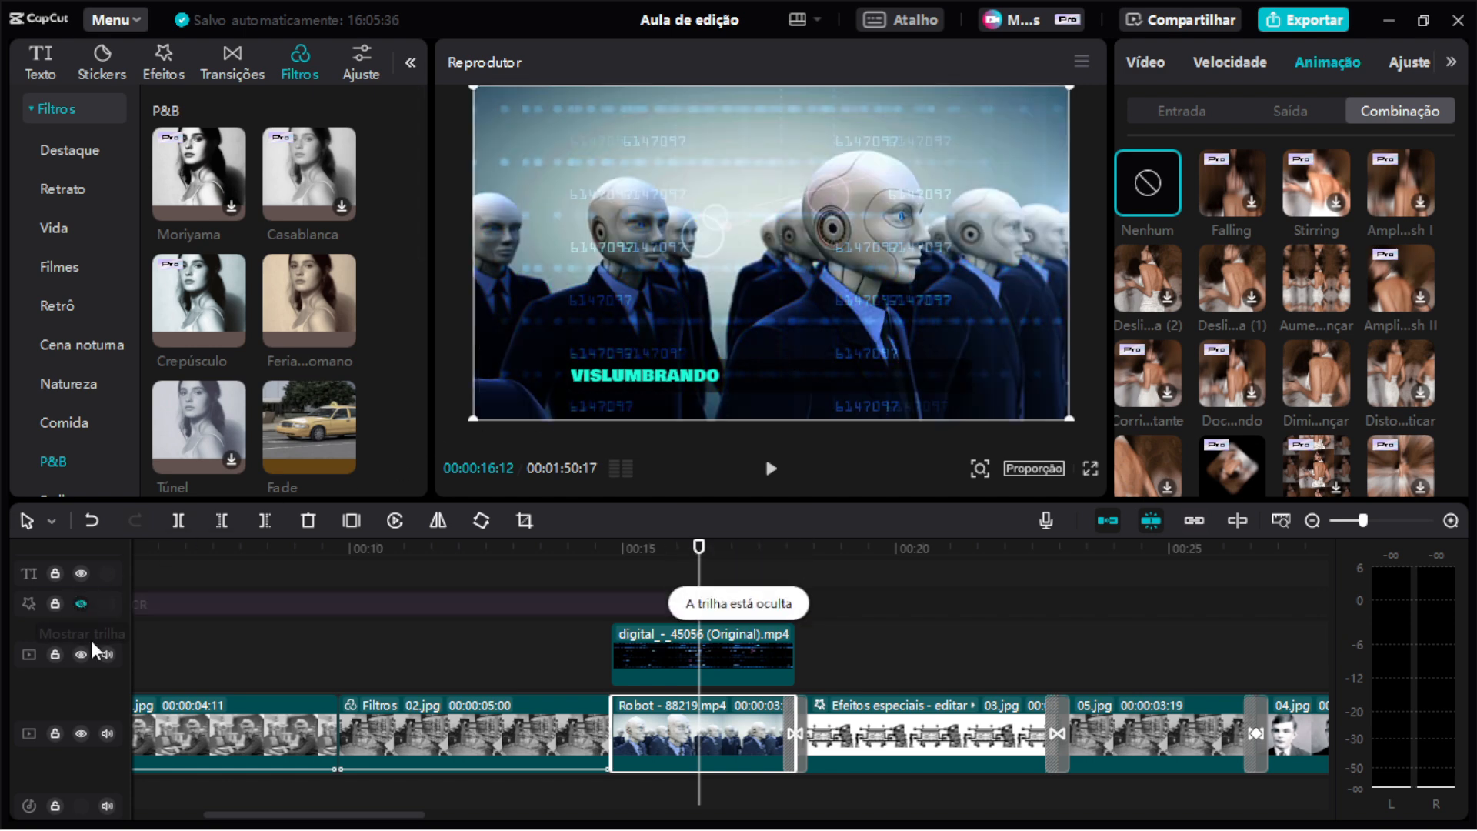
click(82, 655)
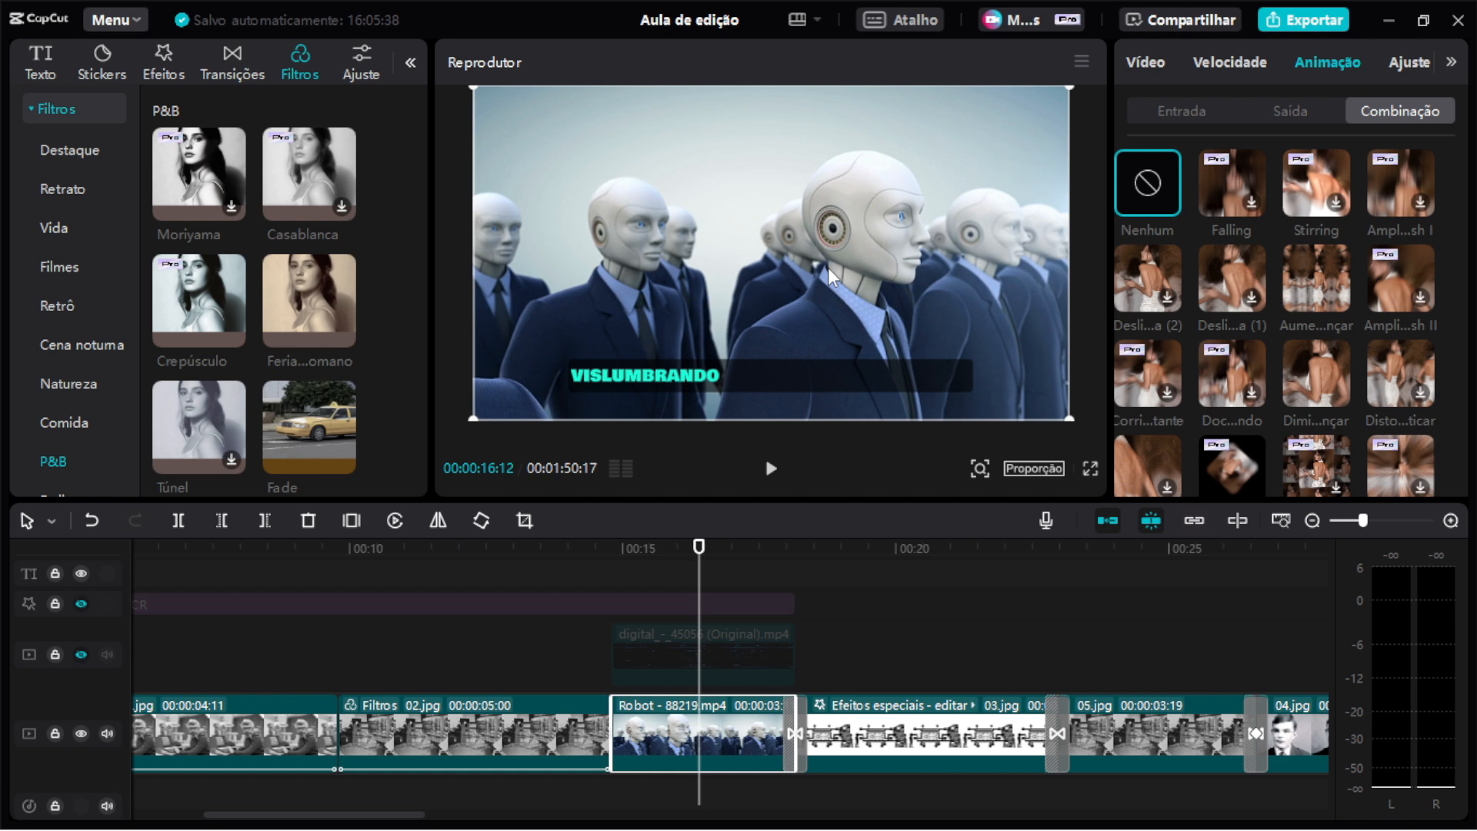
click(77, 604)
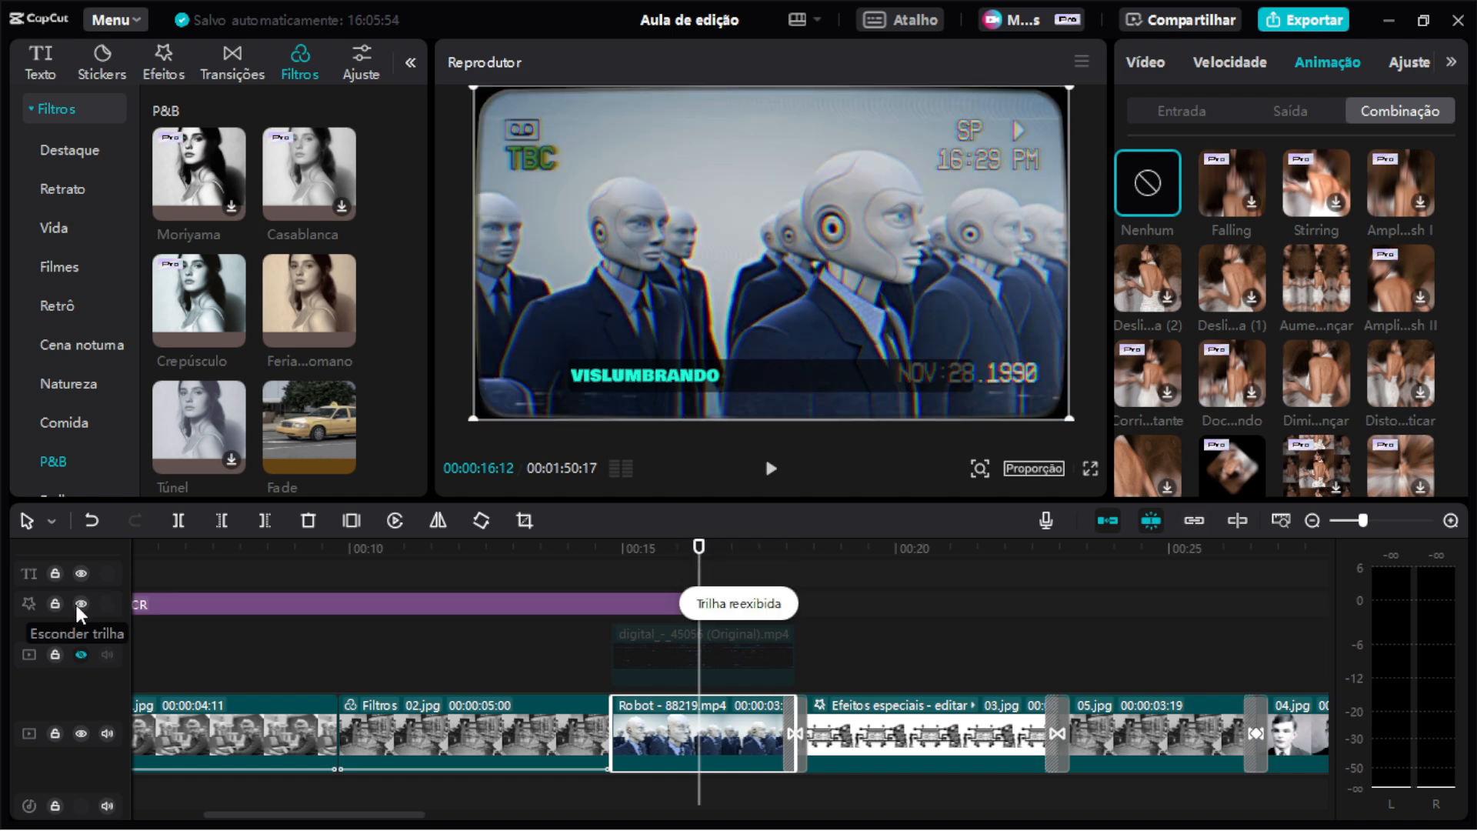
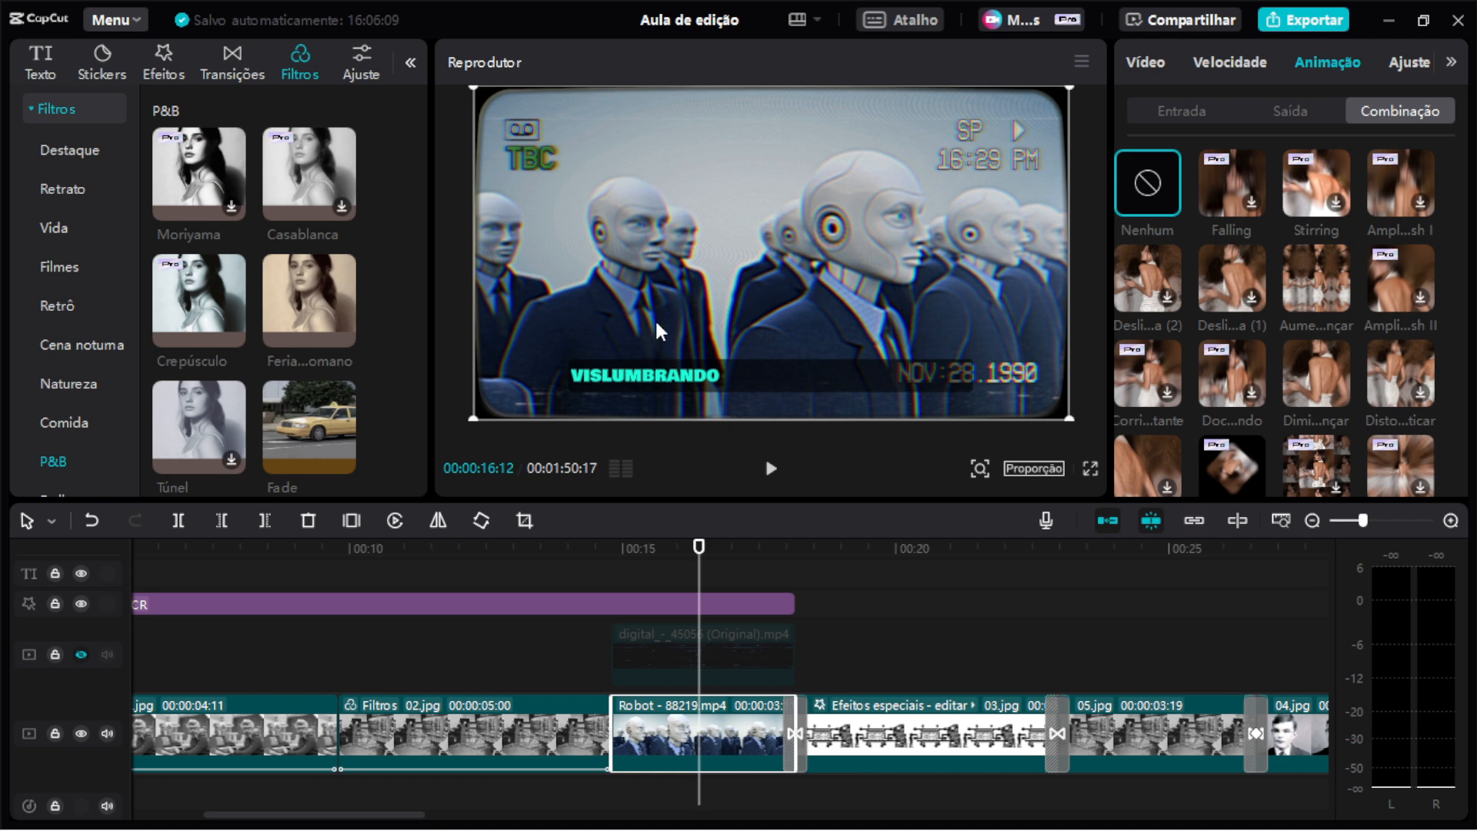
Unhide the overlay track, then toggle the digital_-_45056 (Original).mp4 clip's blend setting off and back on to compare.
click(79, 655)
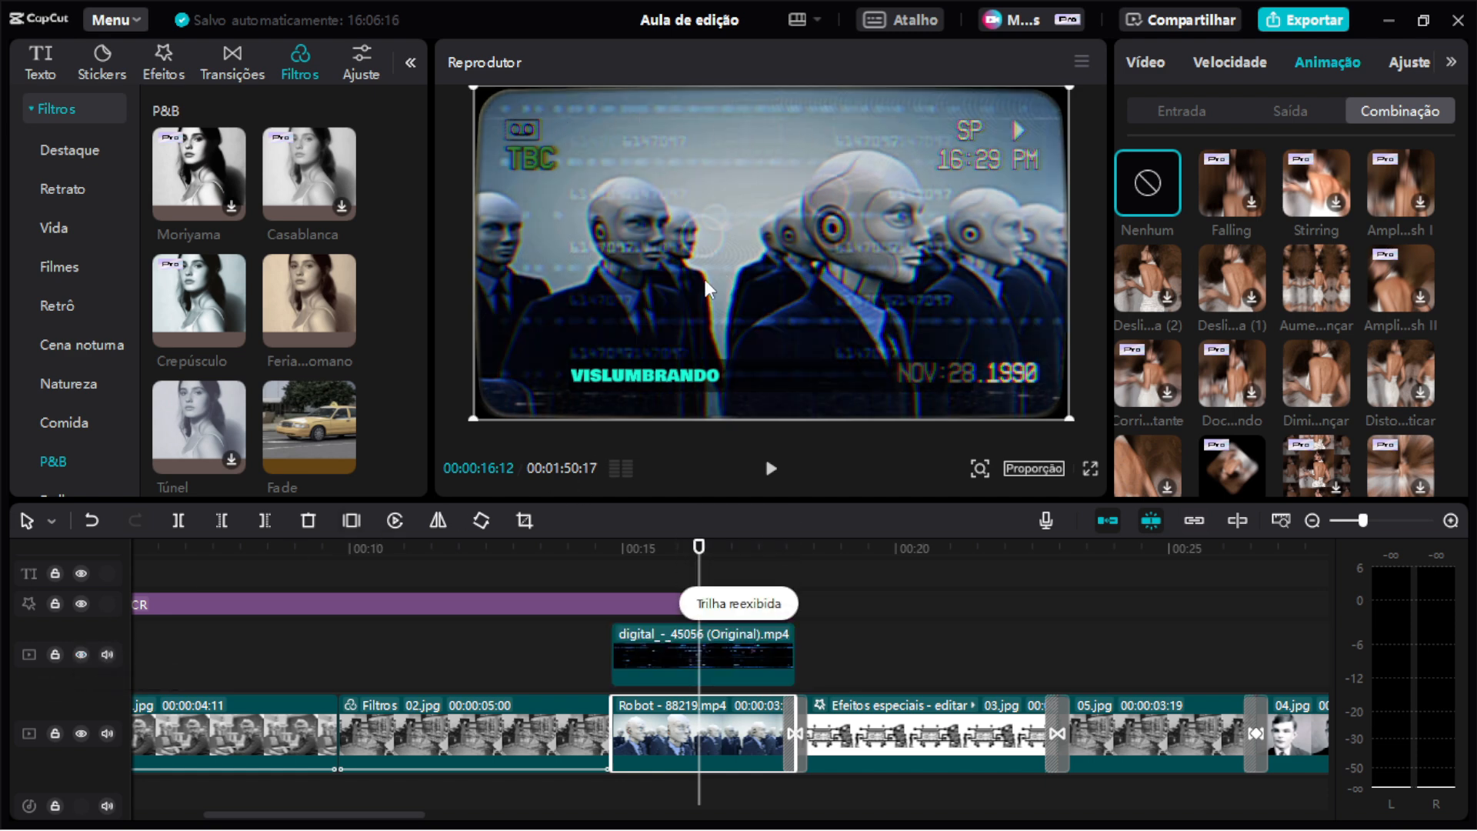
click(714, 644)
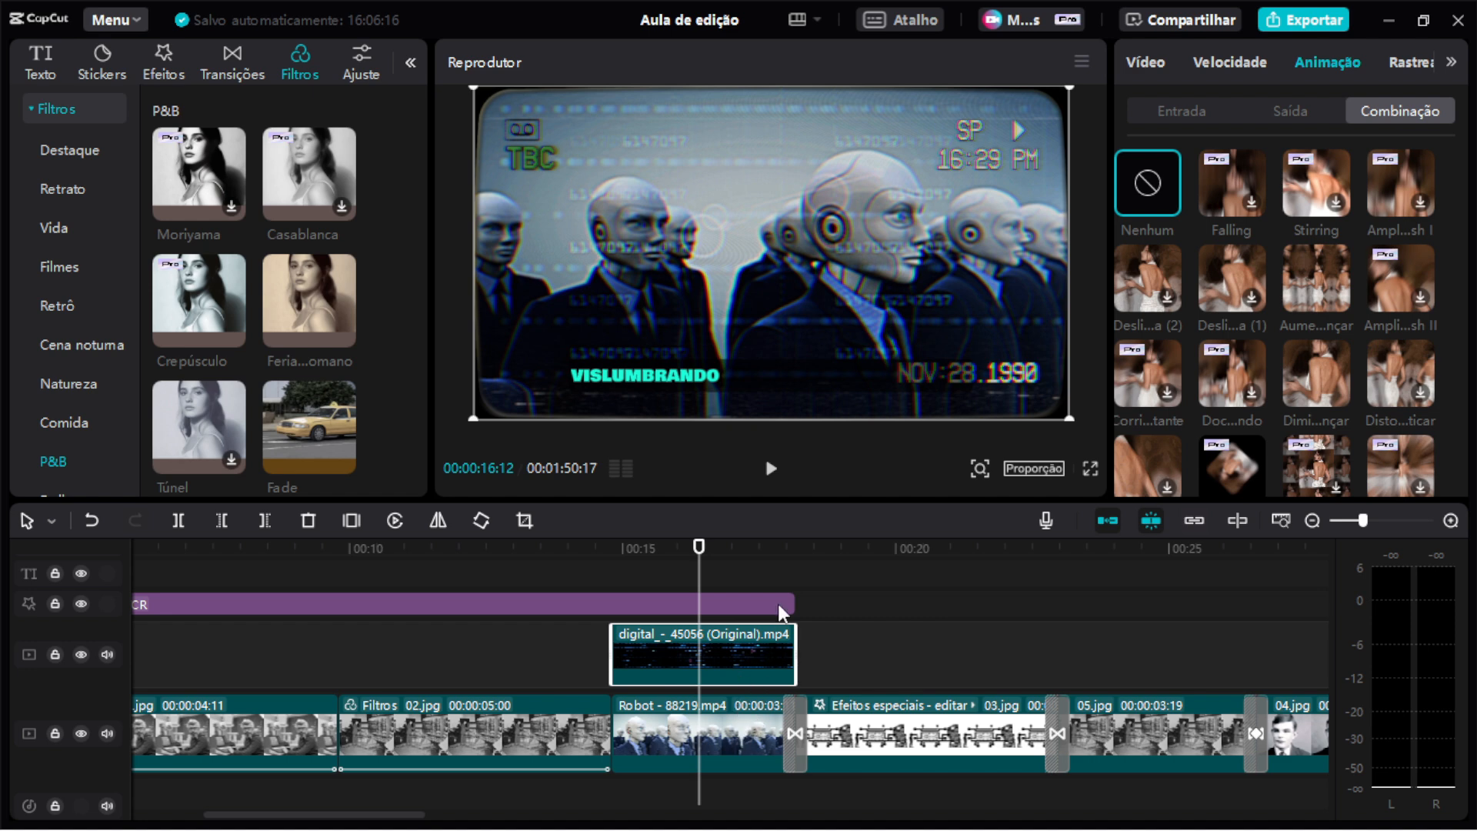
click(1158, 65)
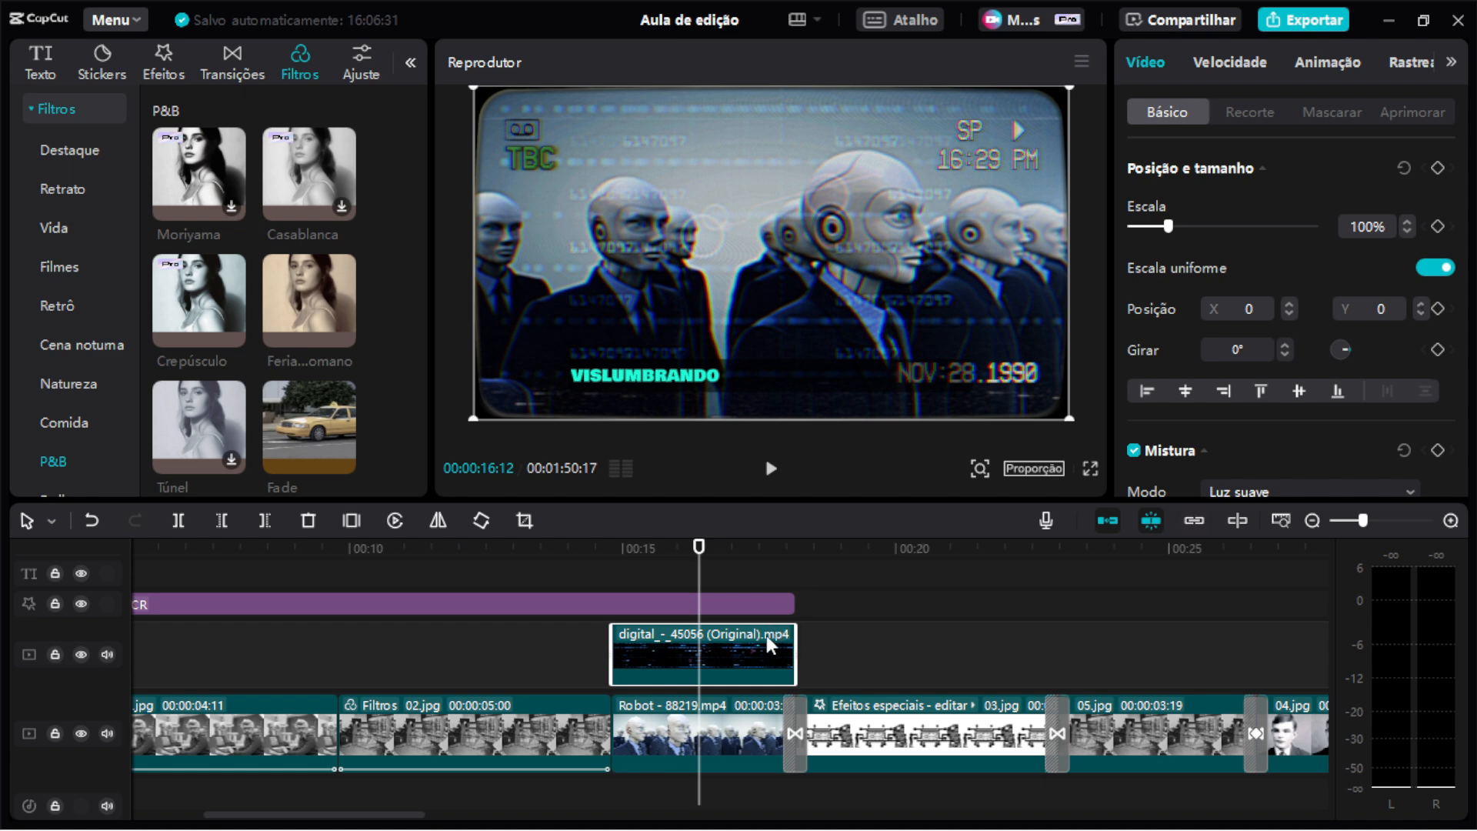
scroll(1336, 218, down, 3)
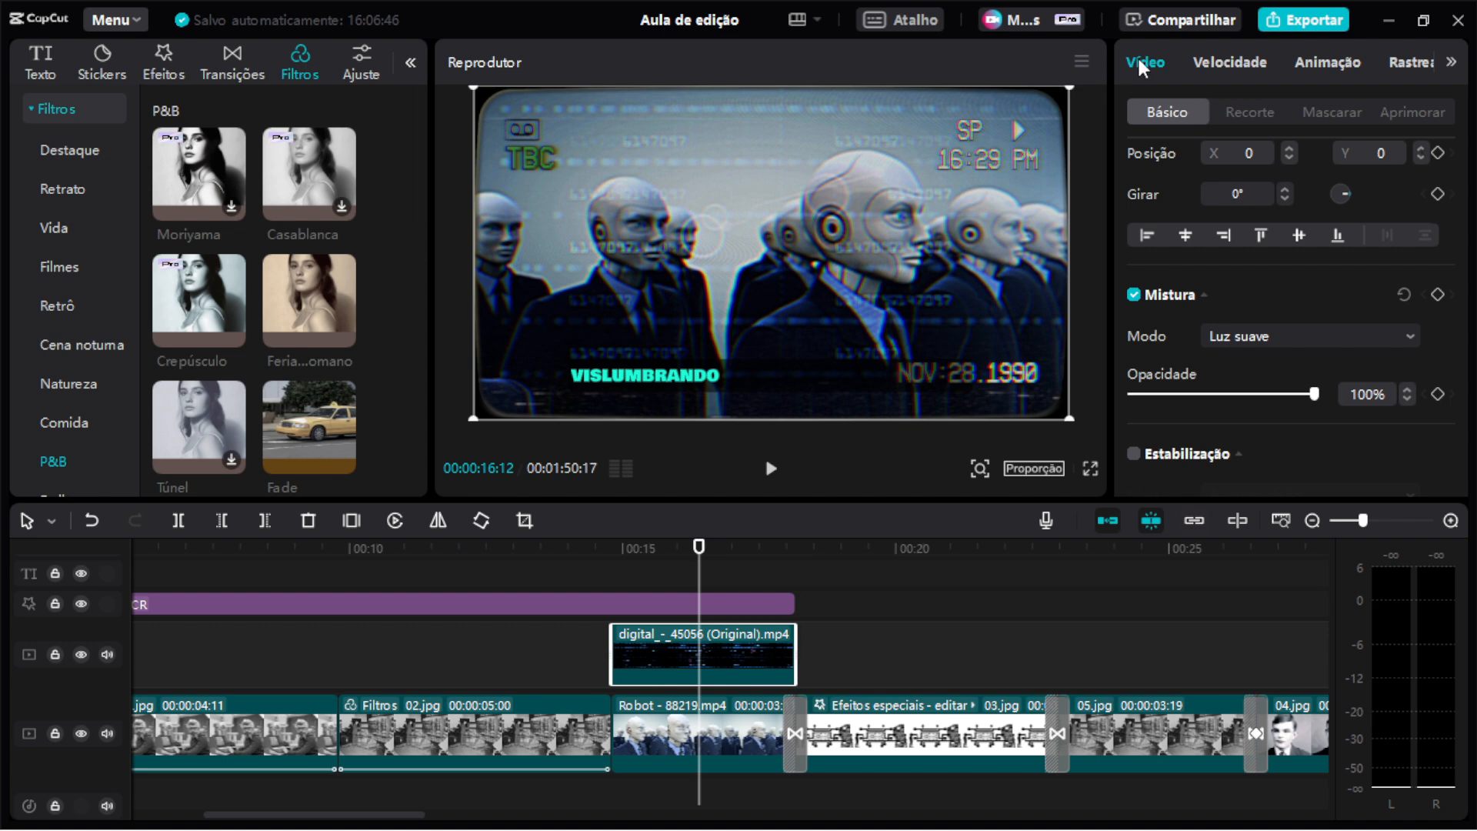
click(1135, 300)
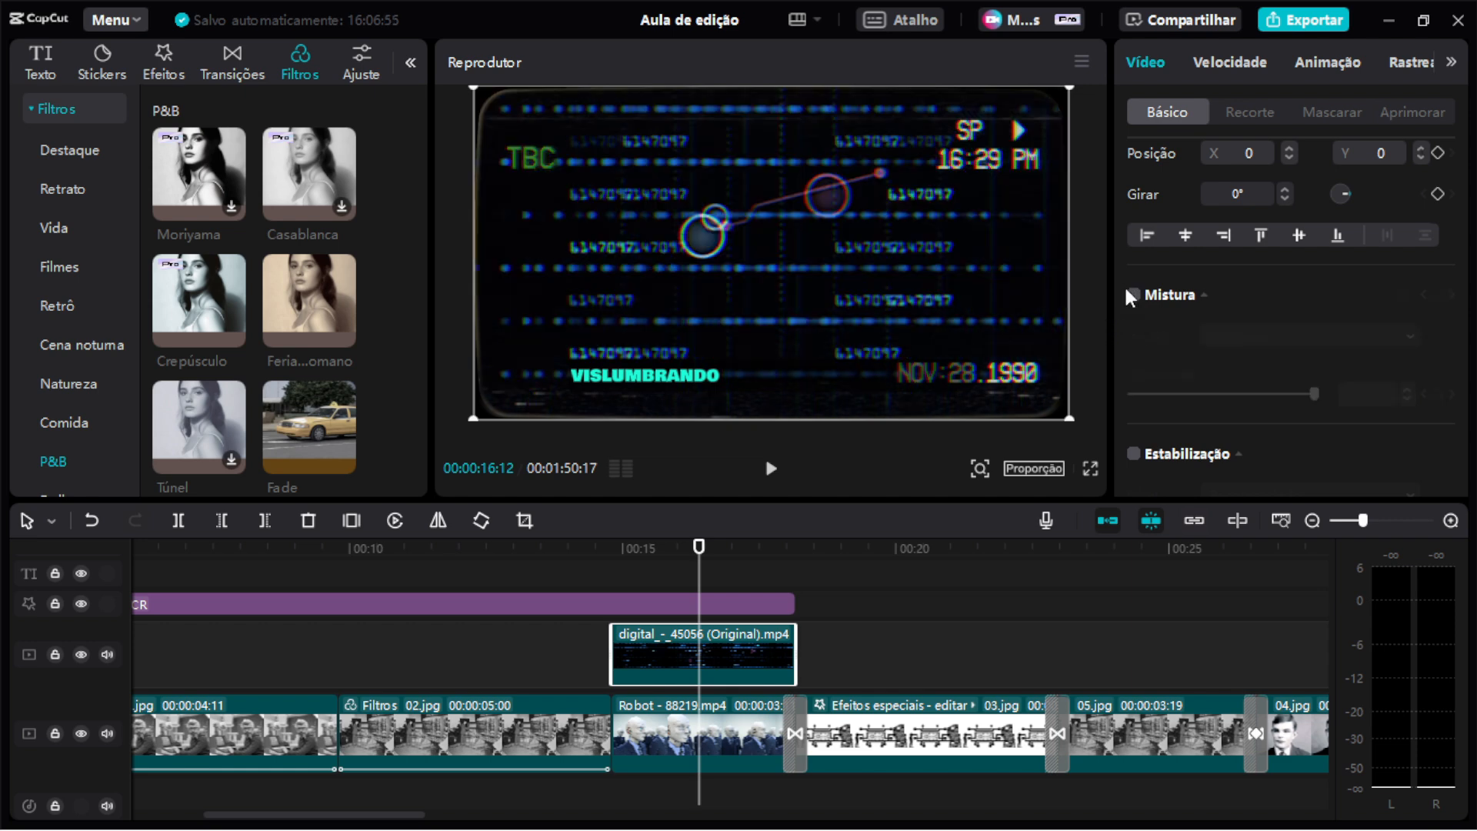
click(1134, 296)
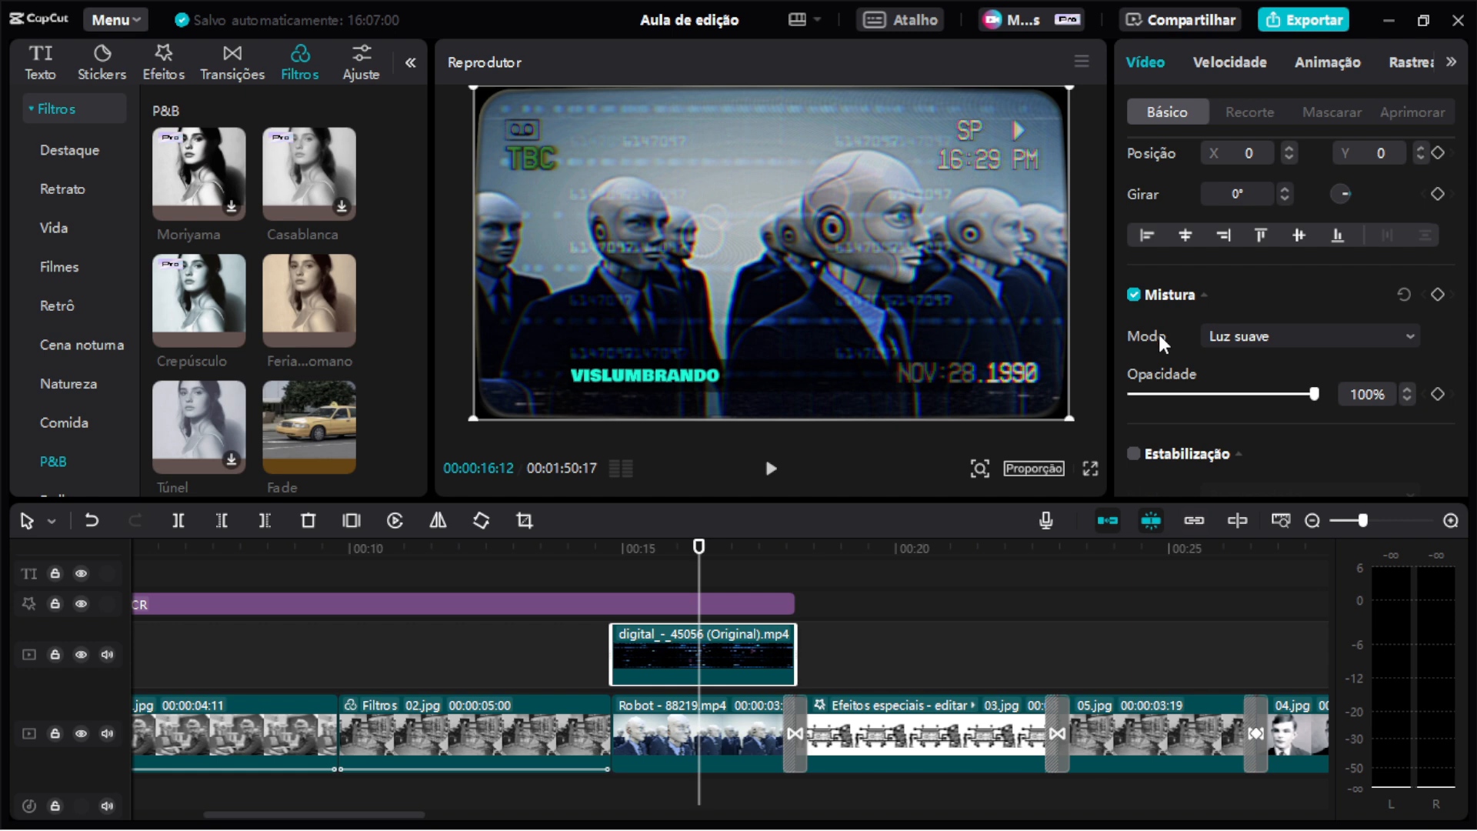
Try blend modes on the overlay clip, settling on Camada, and set its opacity to 35%.
click(1254, 336)
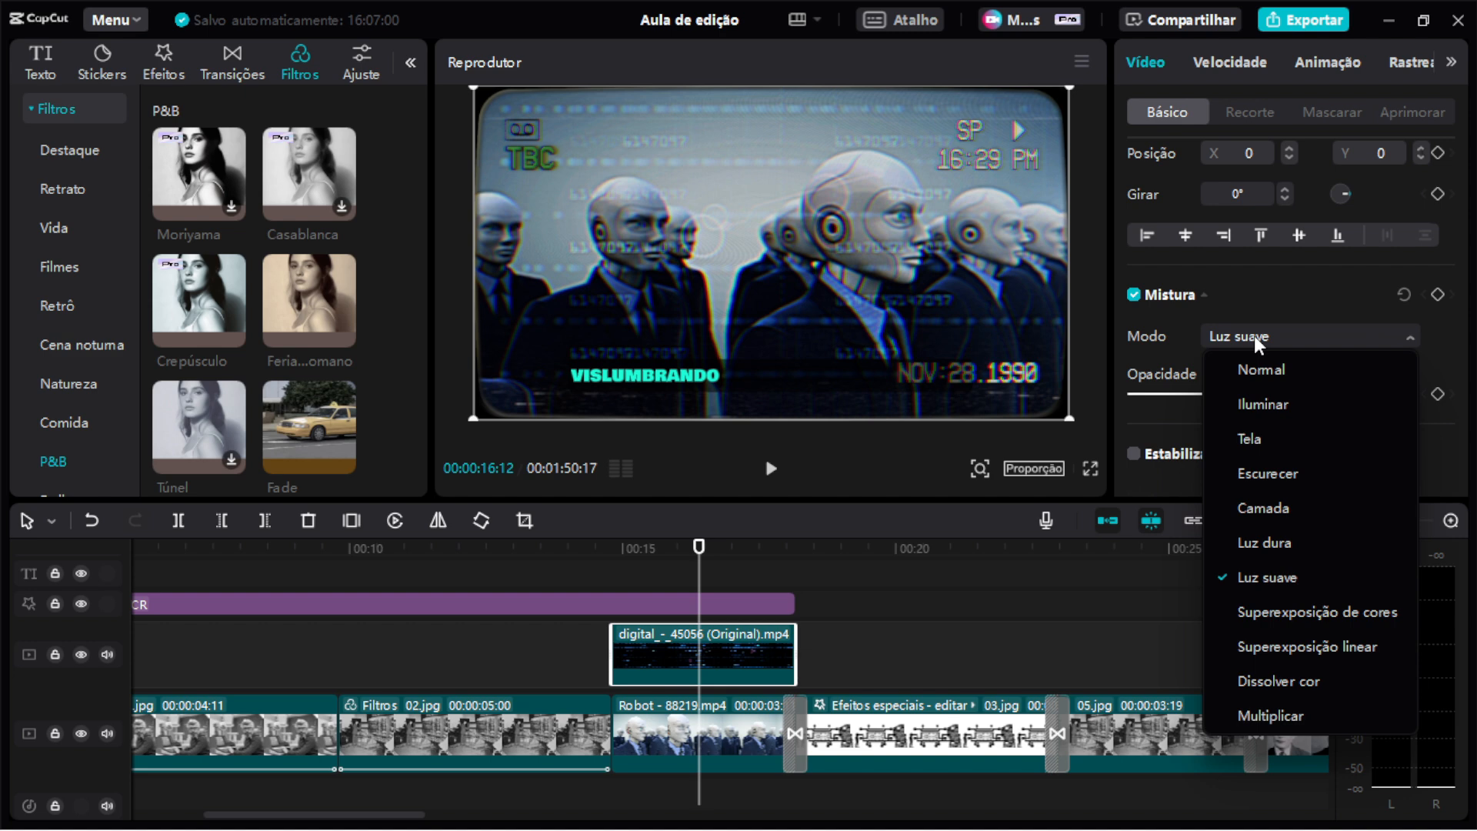
click(1256, 397)
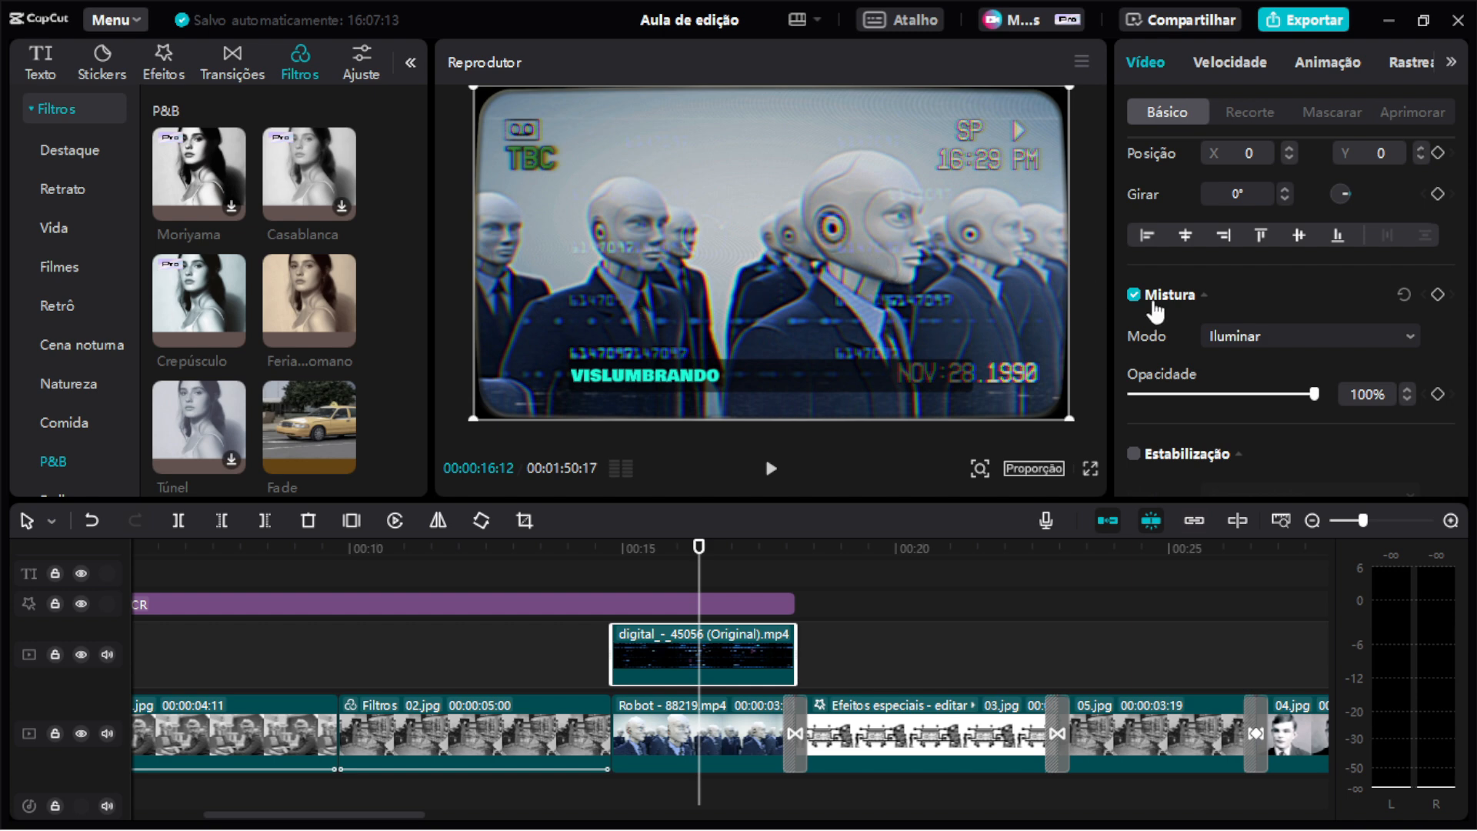
click(1236, 339)
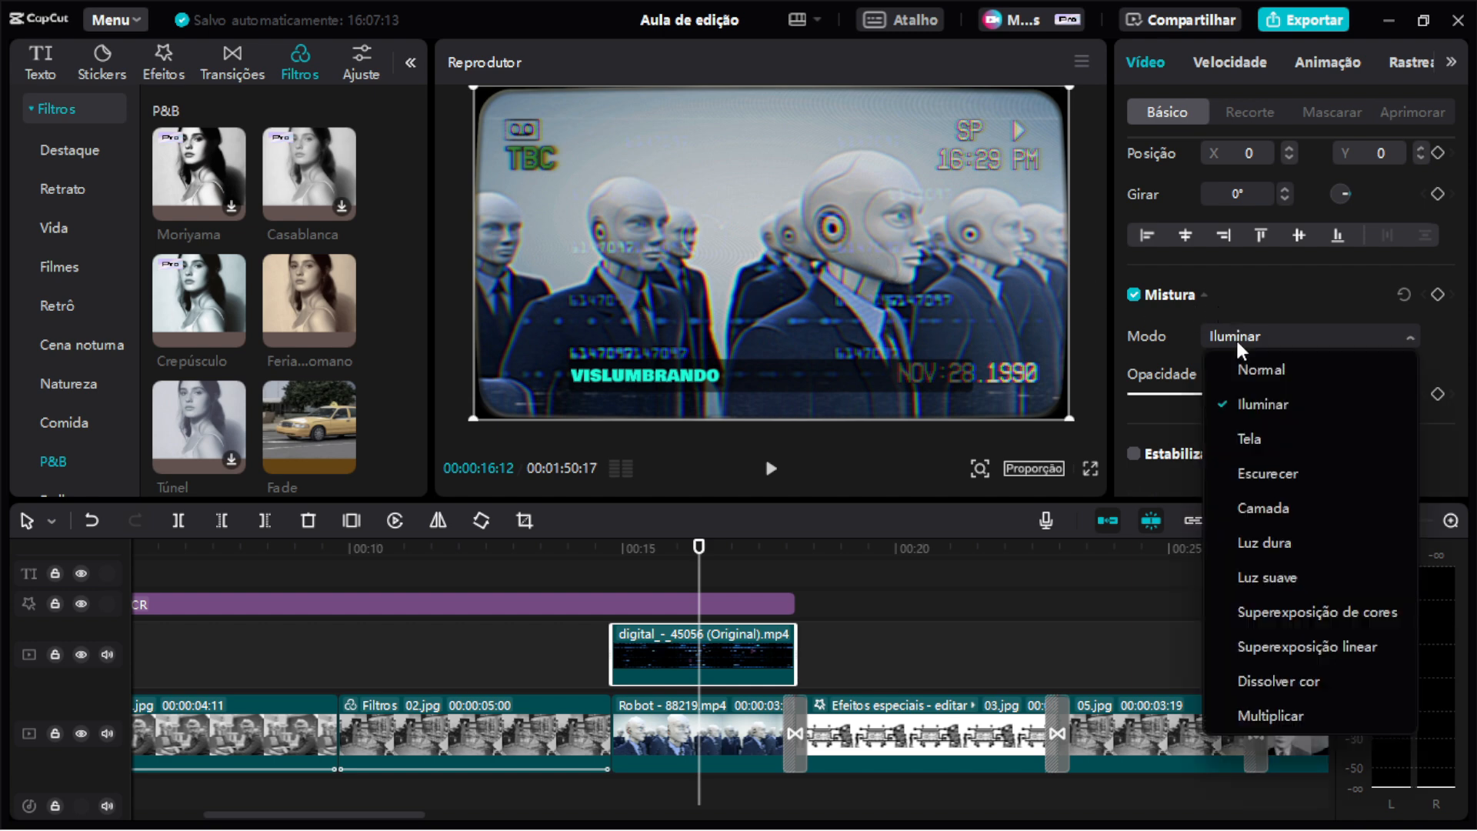
click(1244, 466)
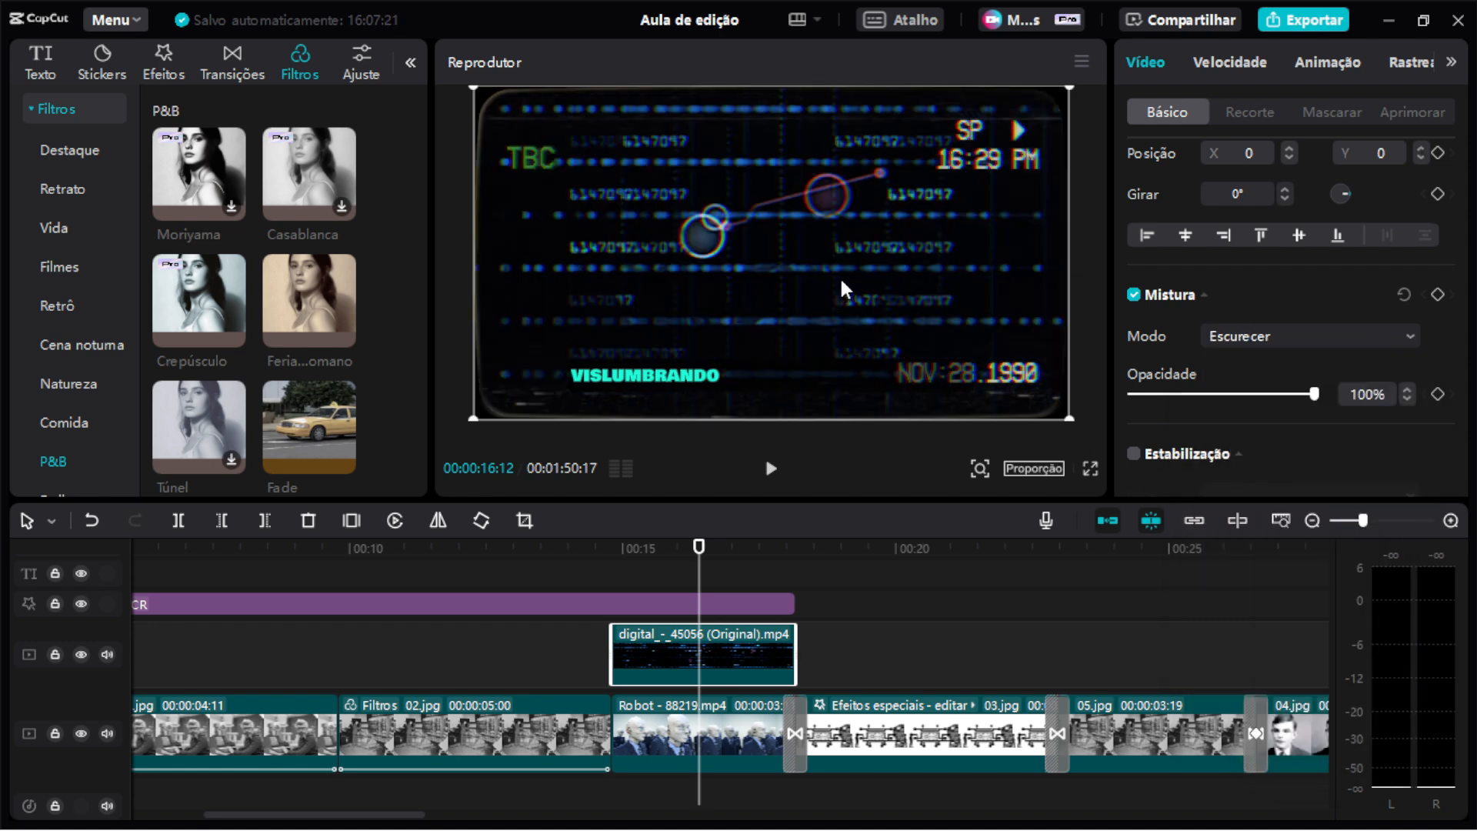
click(1239, 335)
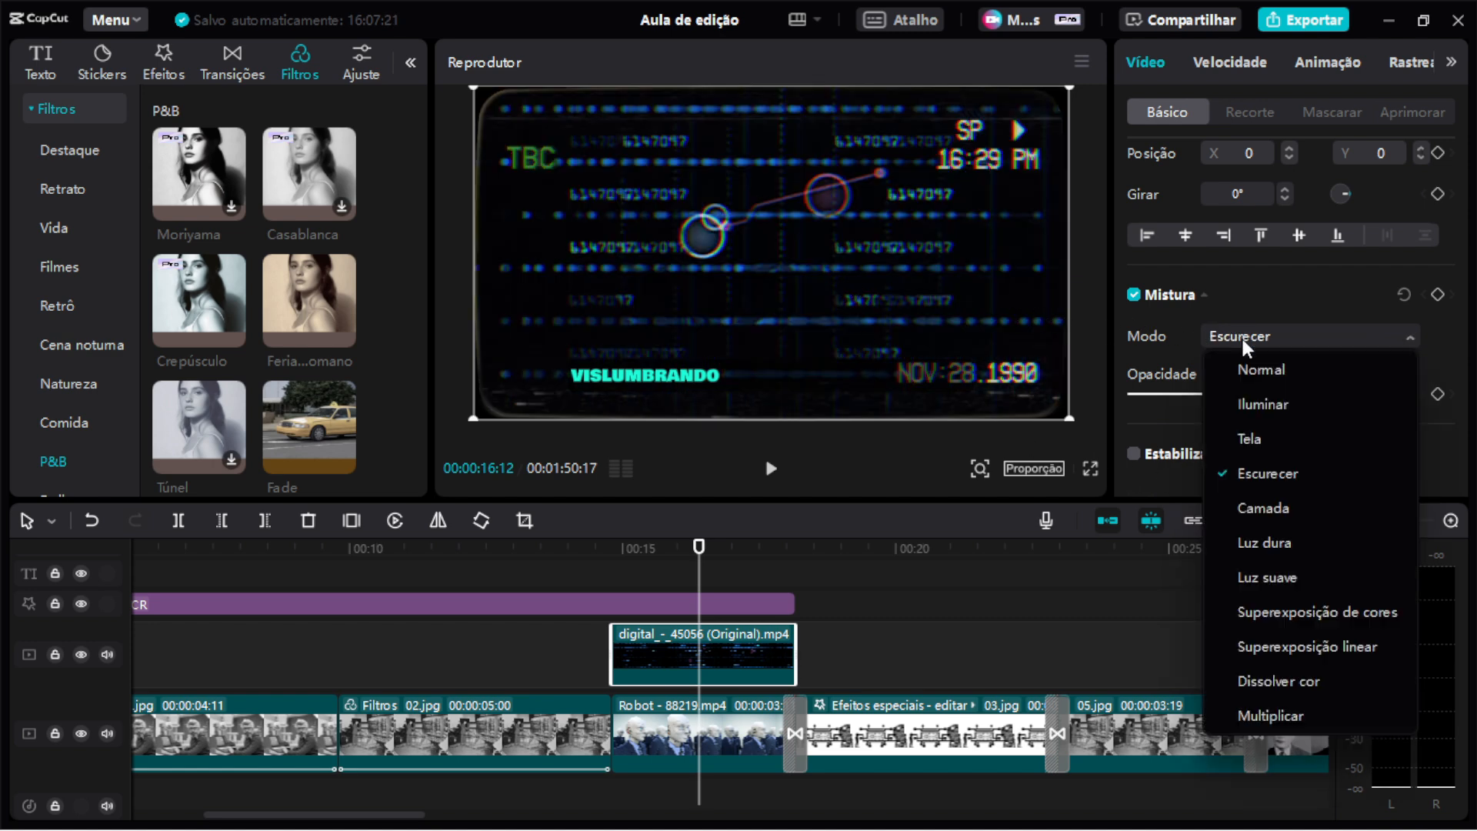
click(1230, 434)
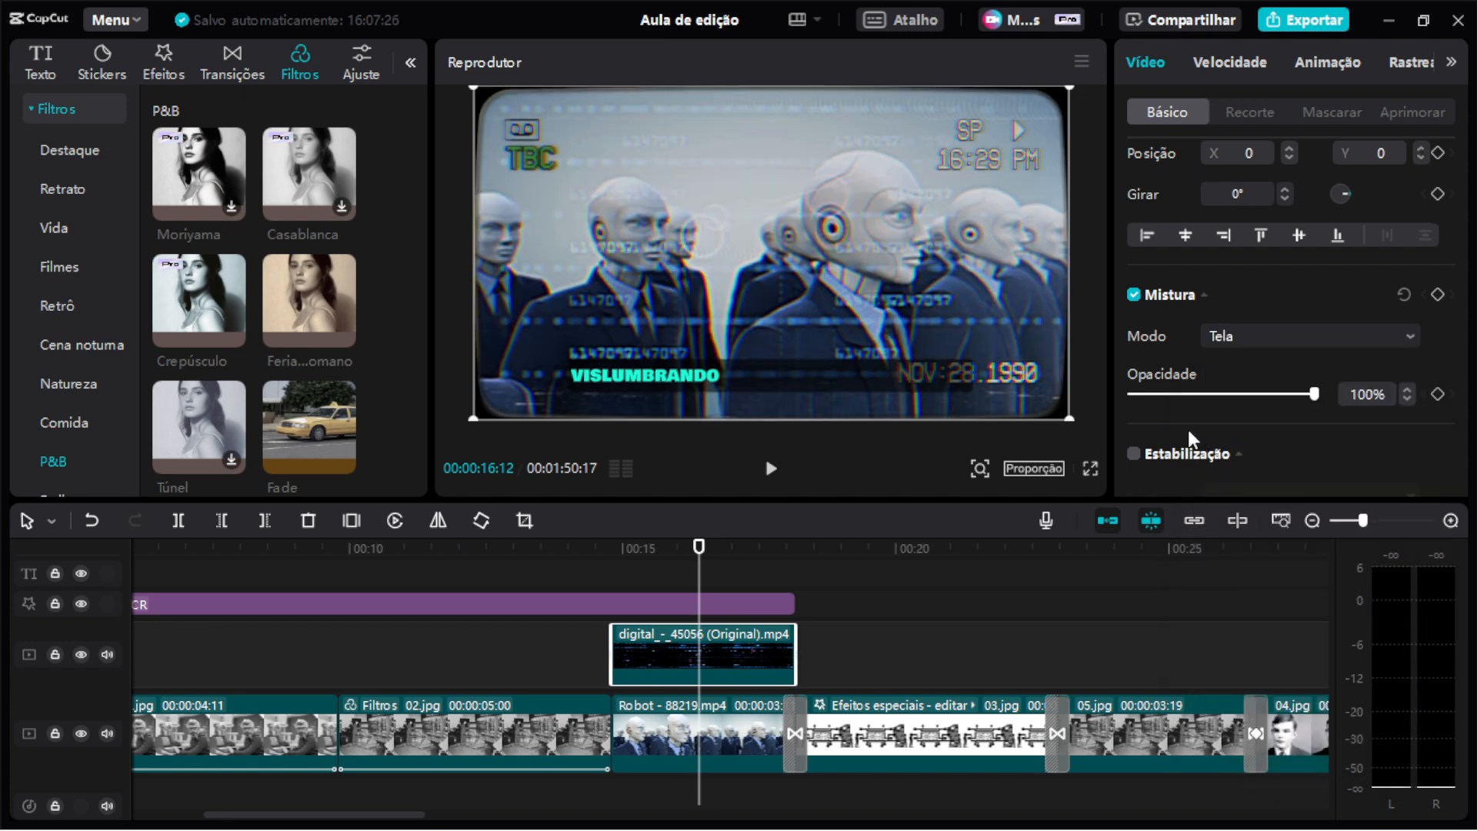
click(1229, 336)
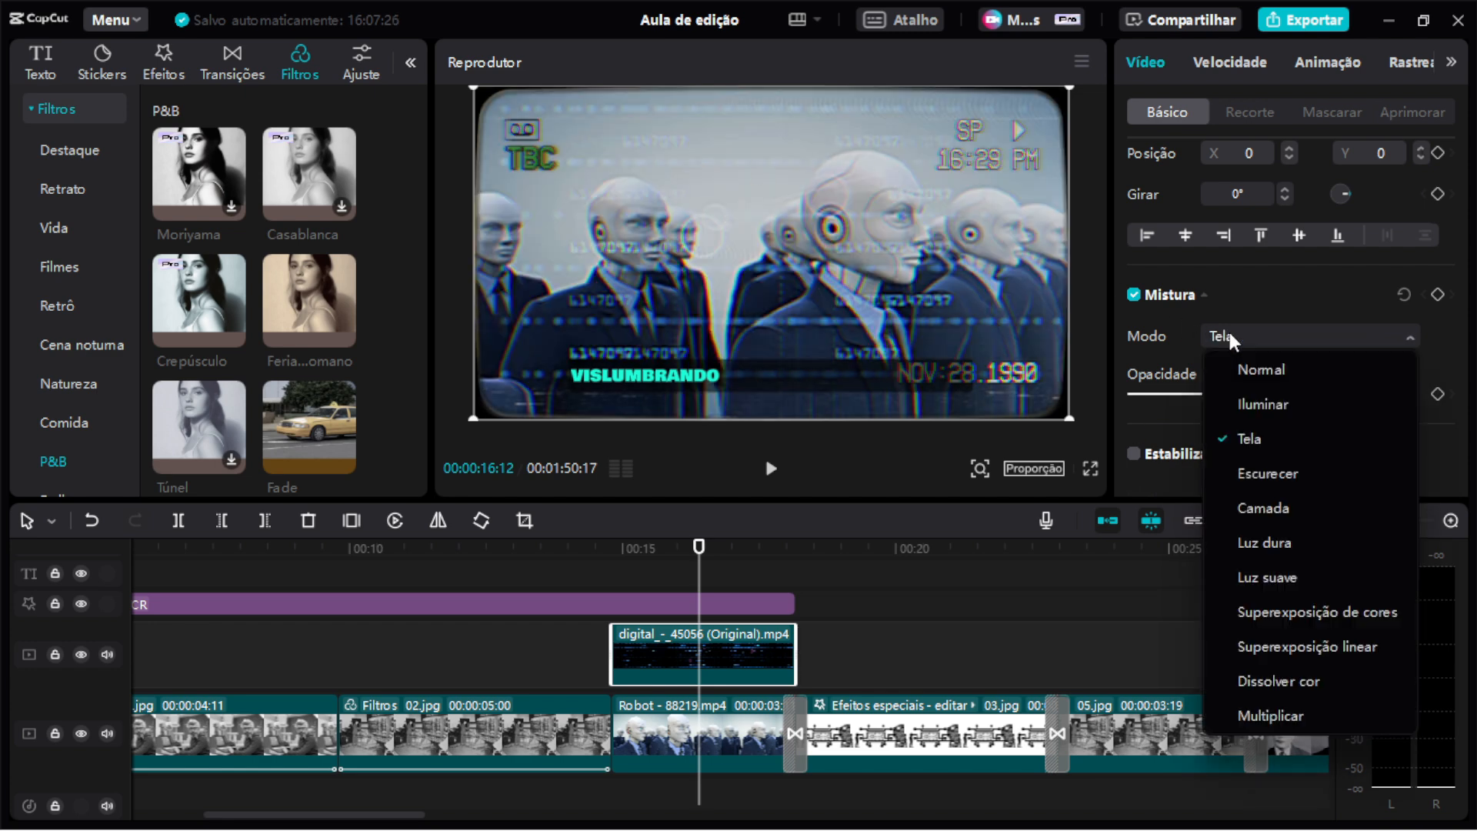
click(1259, 504)
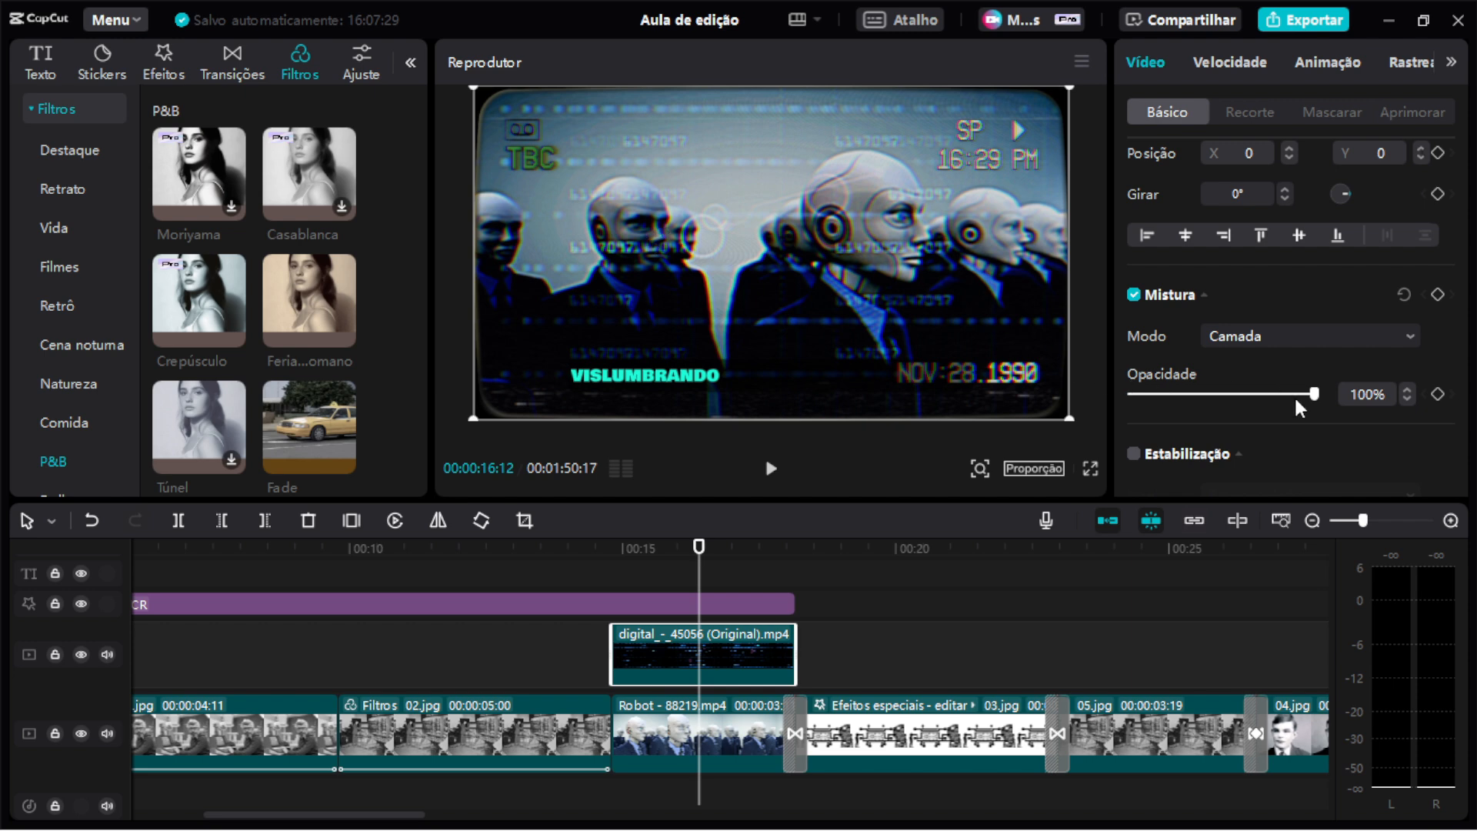
drag(1310, 397, 1194, 395)
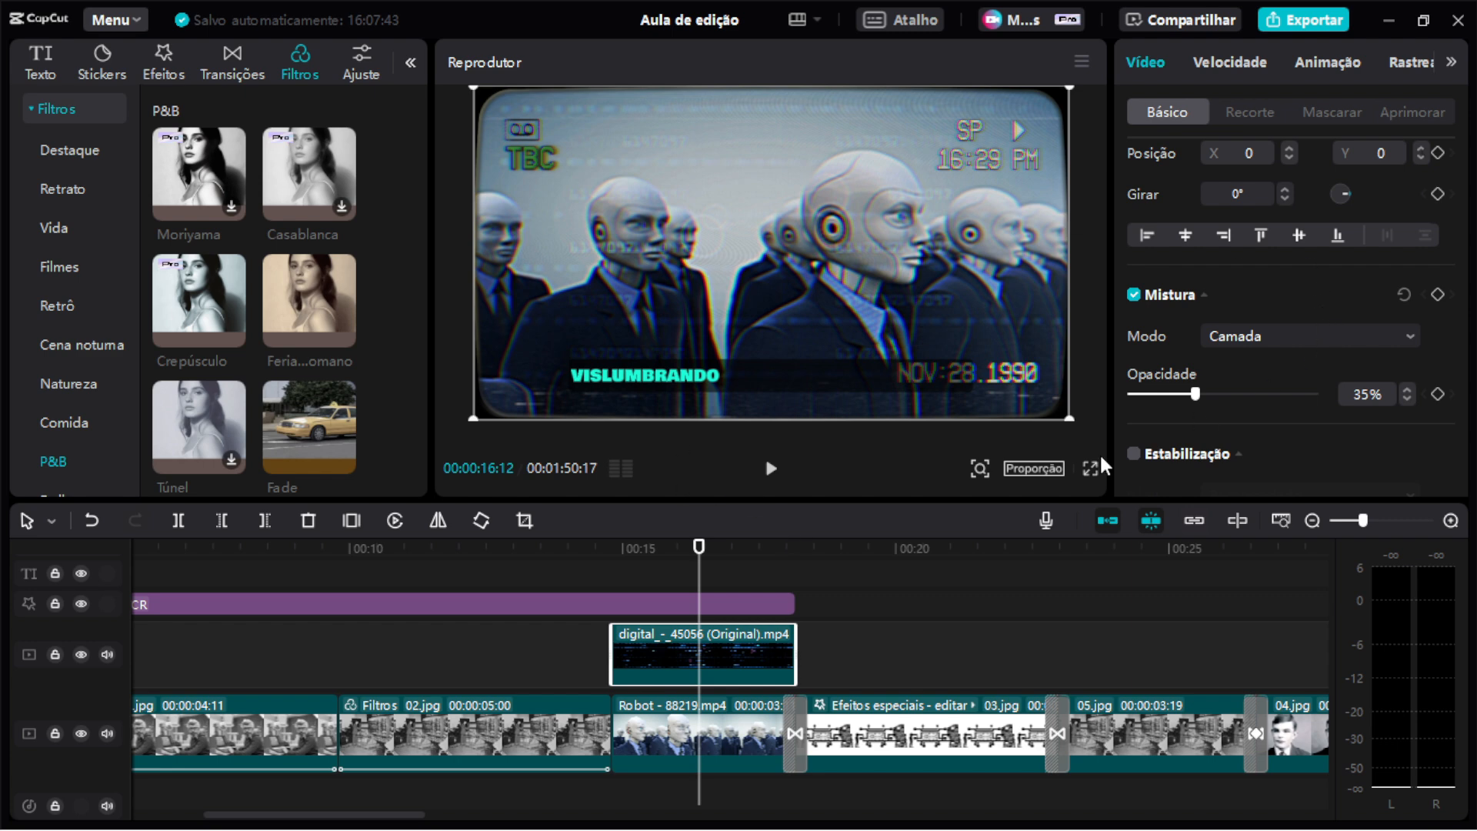
Play back the Robot clip section around 00:13–00:18 to review the blended overlay.
mouse_move(700, 565)
mouse_down()
mouse_move(605, 562)
mouse_move(686, 559)
mouse_up()
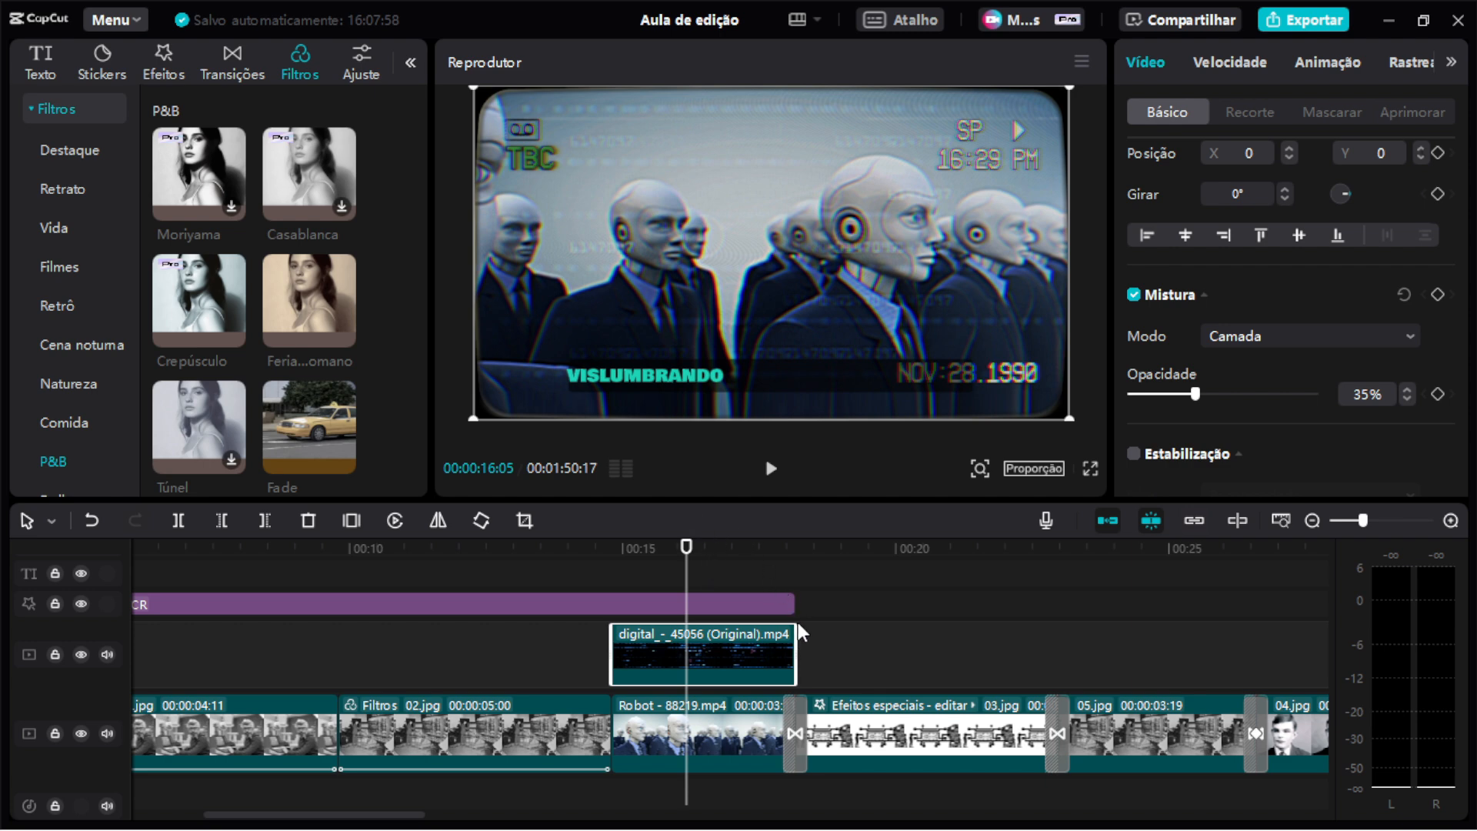
scroll(798, 623, right, 3)
scroll(762, 608, down, 3)
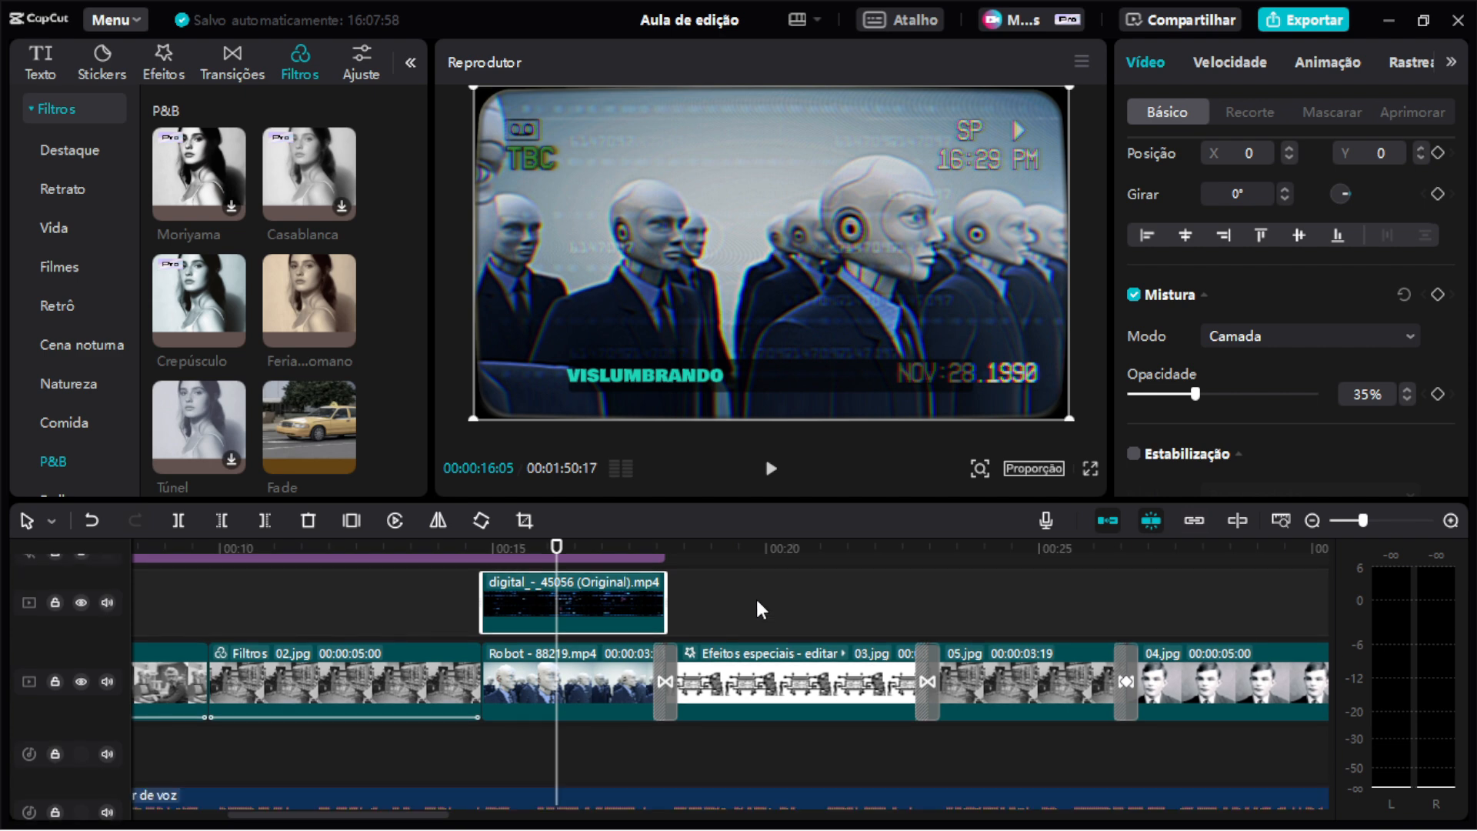
scroll(758, 608, down, 1)
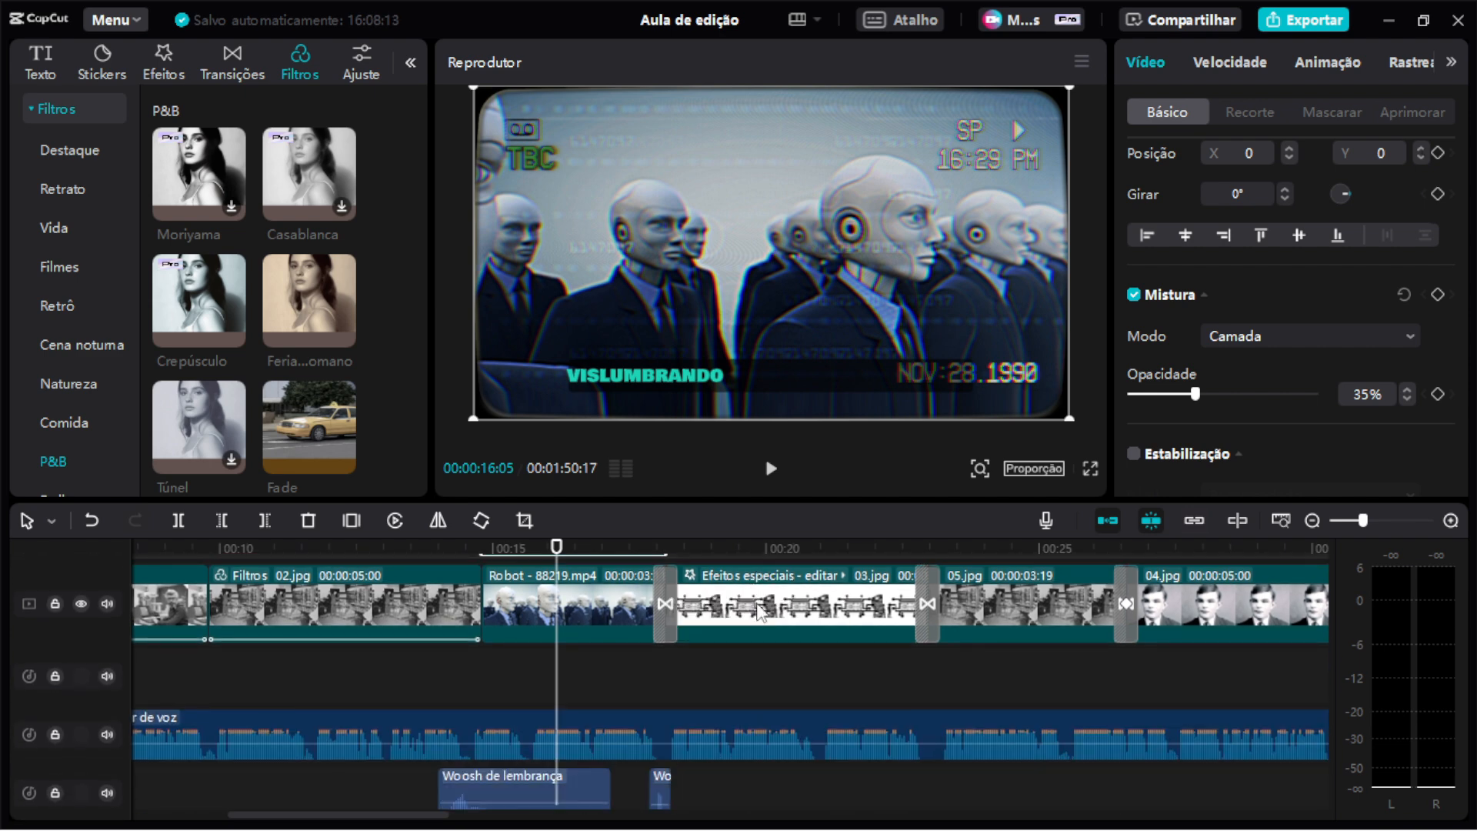
scroll(760, 615, up, 3)
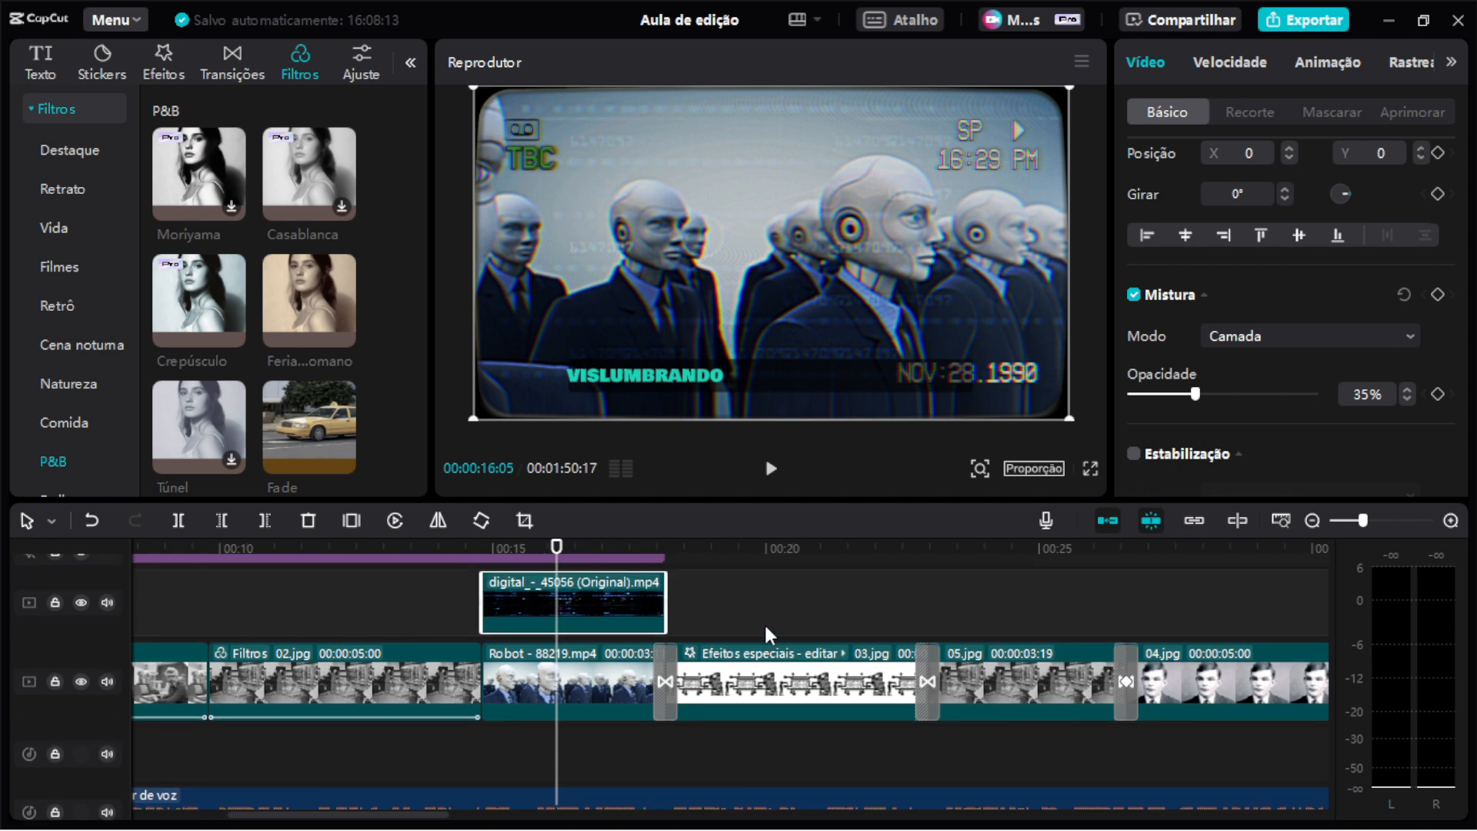
scroll(764, 622, up, 4)
scroll(766, 620, down, 3)
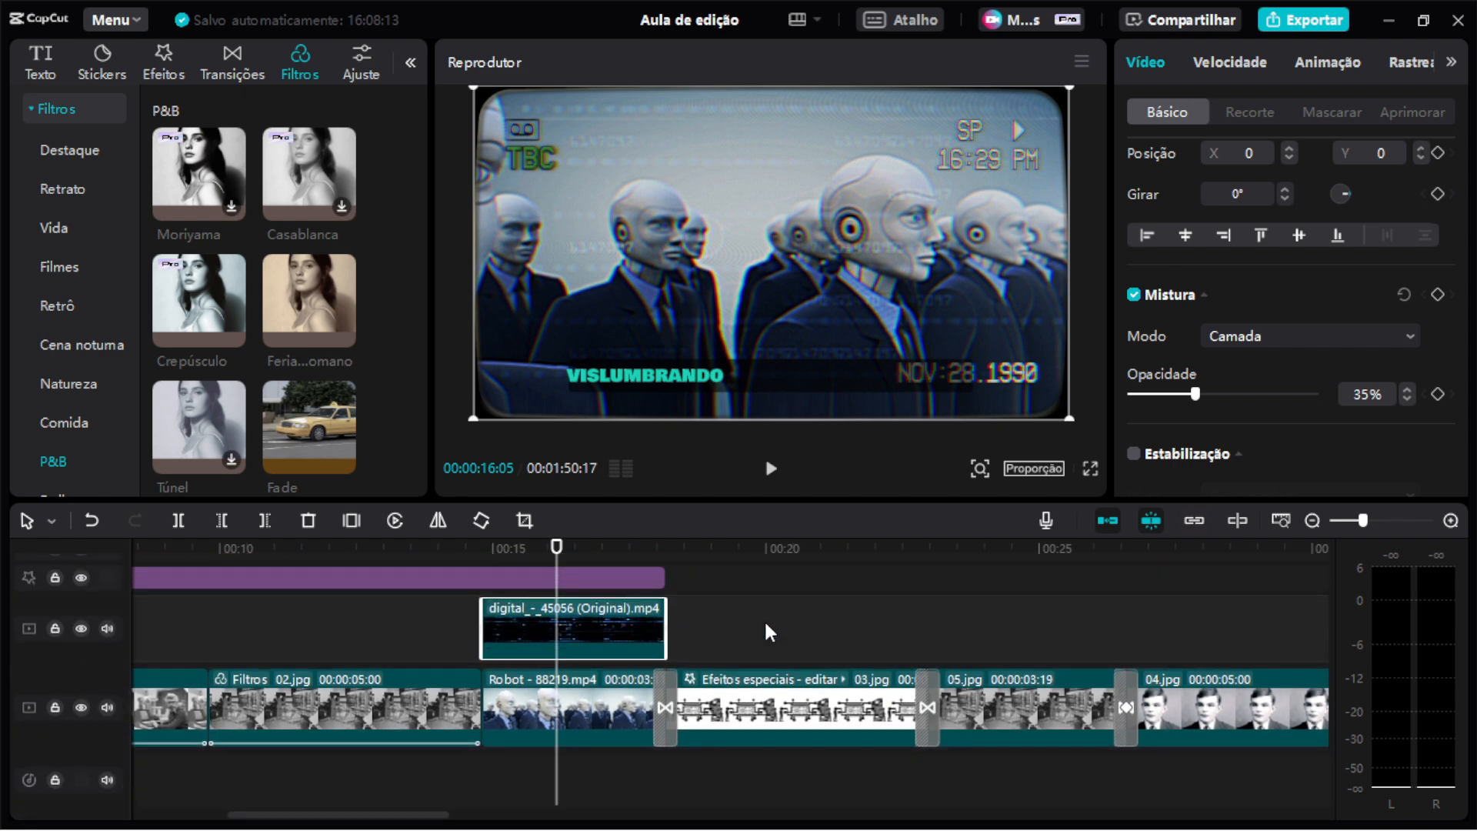
scroll(628, 674, up, 3)
scroll(921, 639, left, 5)
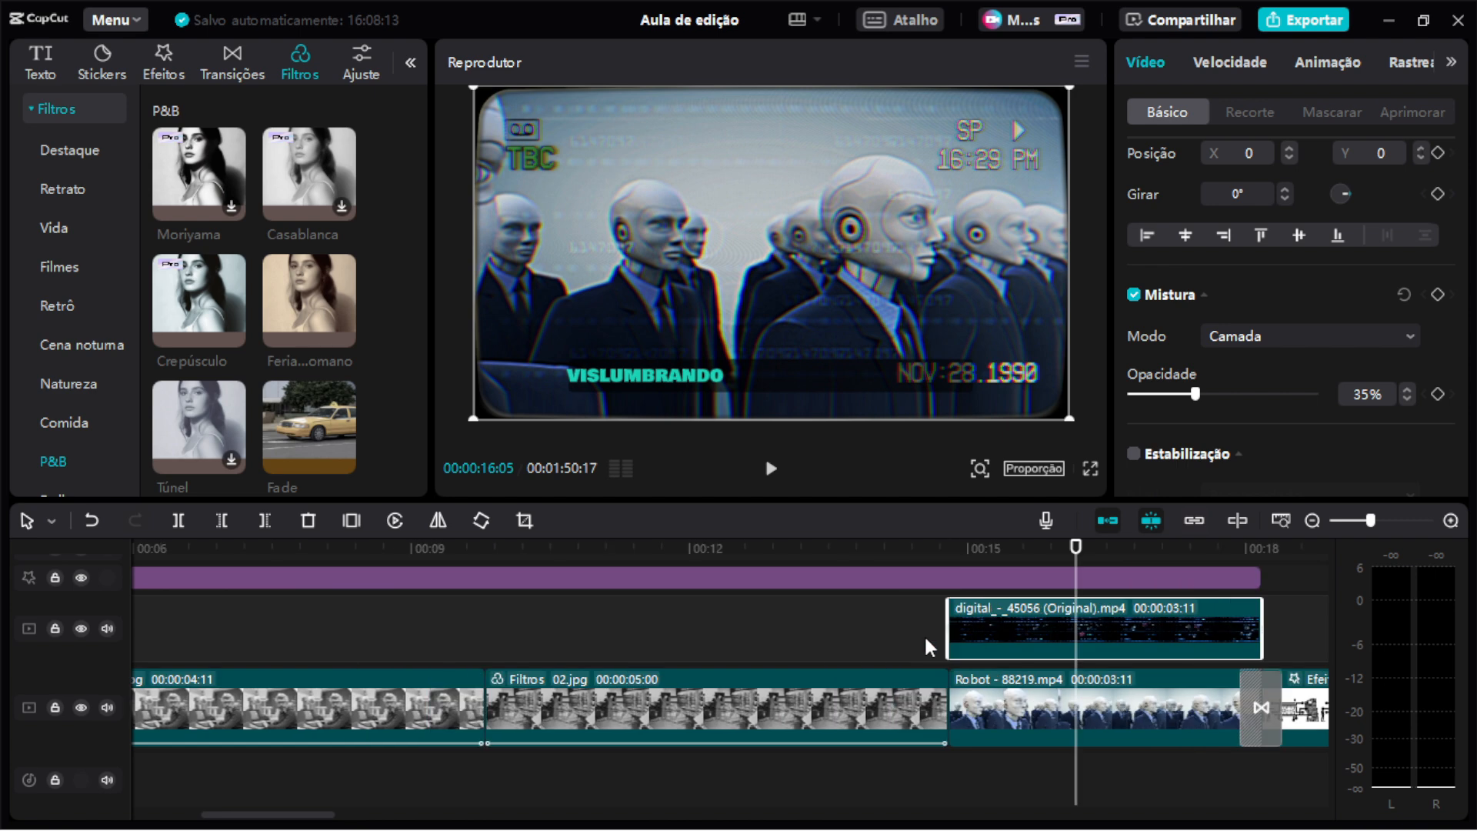
key(space)
key(space)
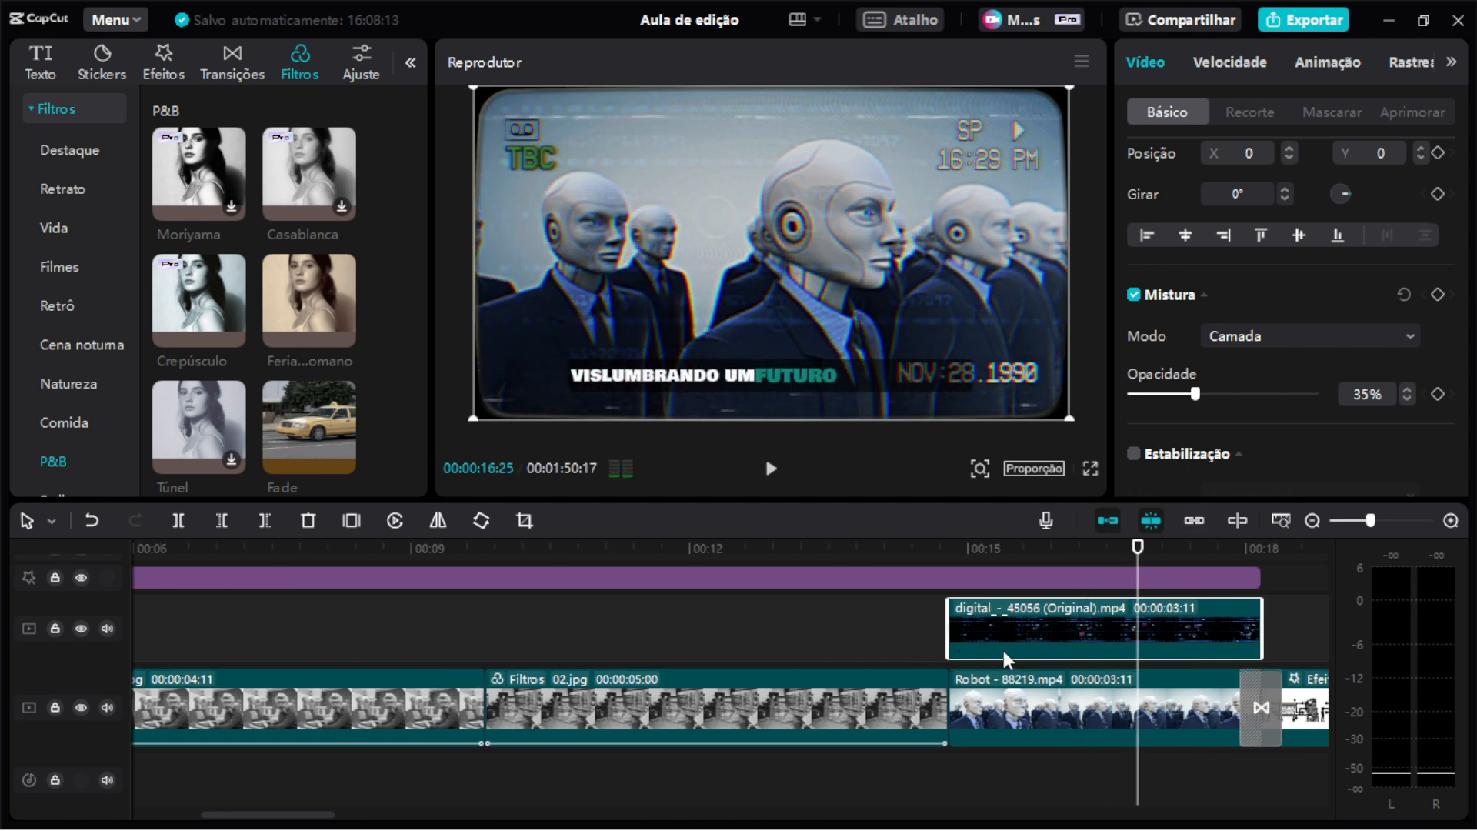
scroll(1004, 650, down, 3)
scroll(1003, 649, down, 1)
scroll(999, 648, right, 3)
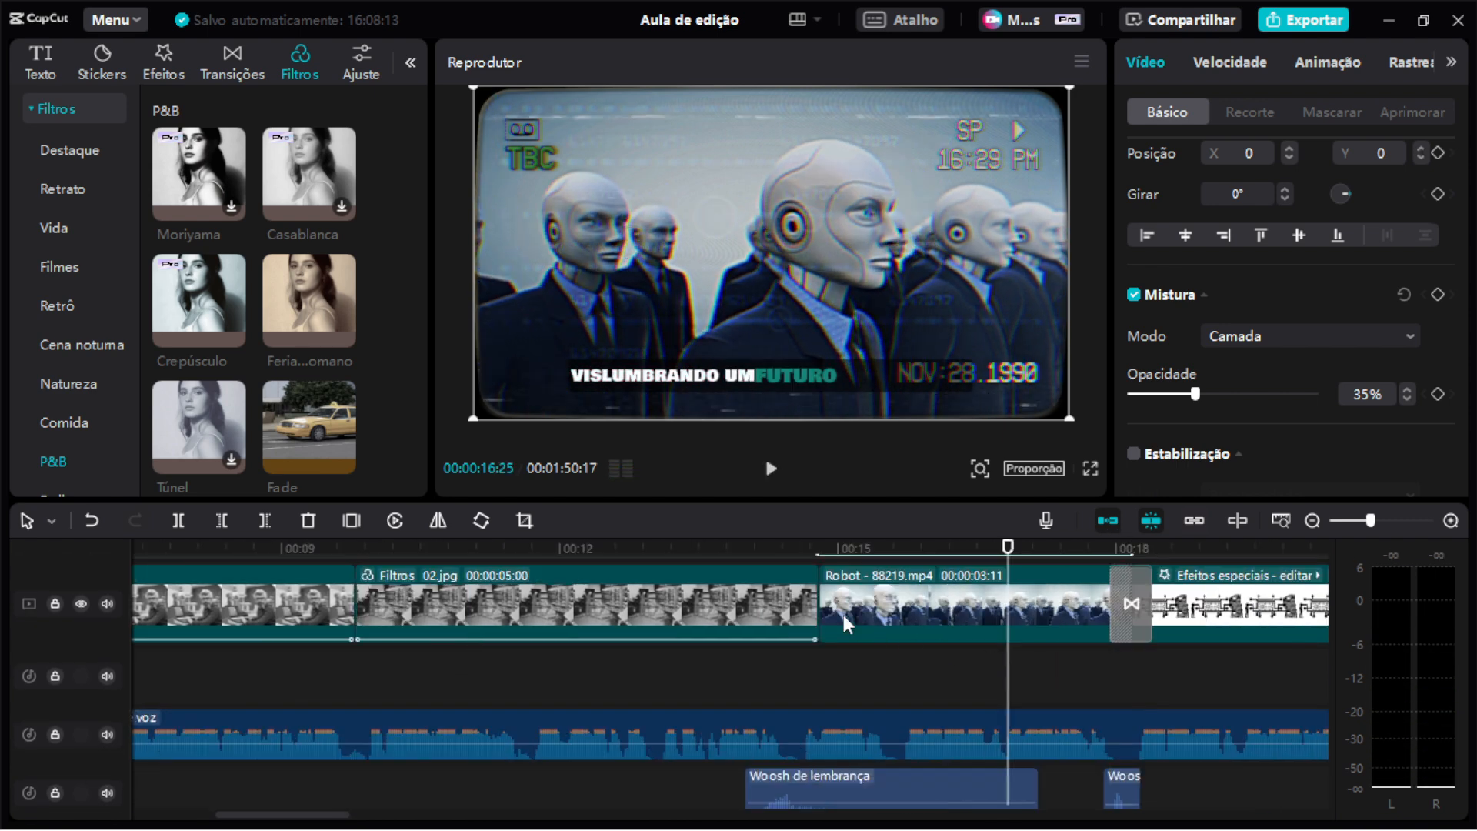
click(736, 550)
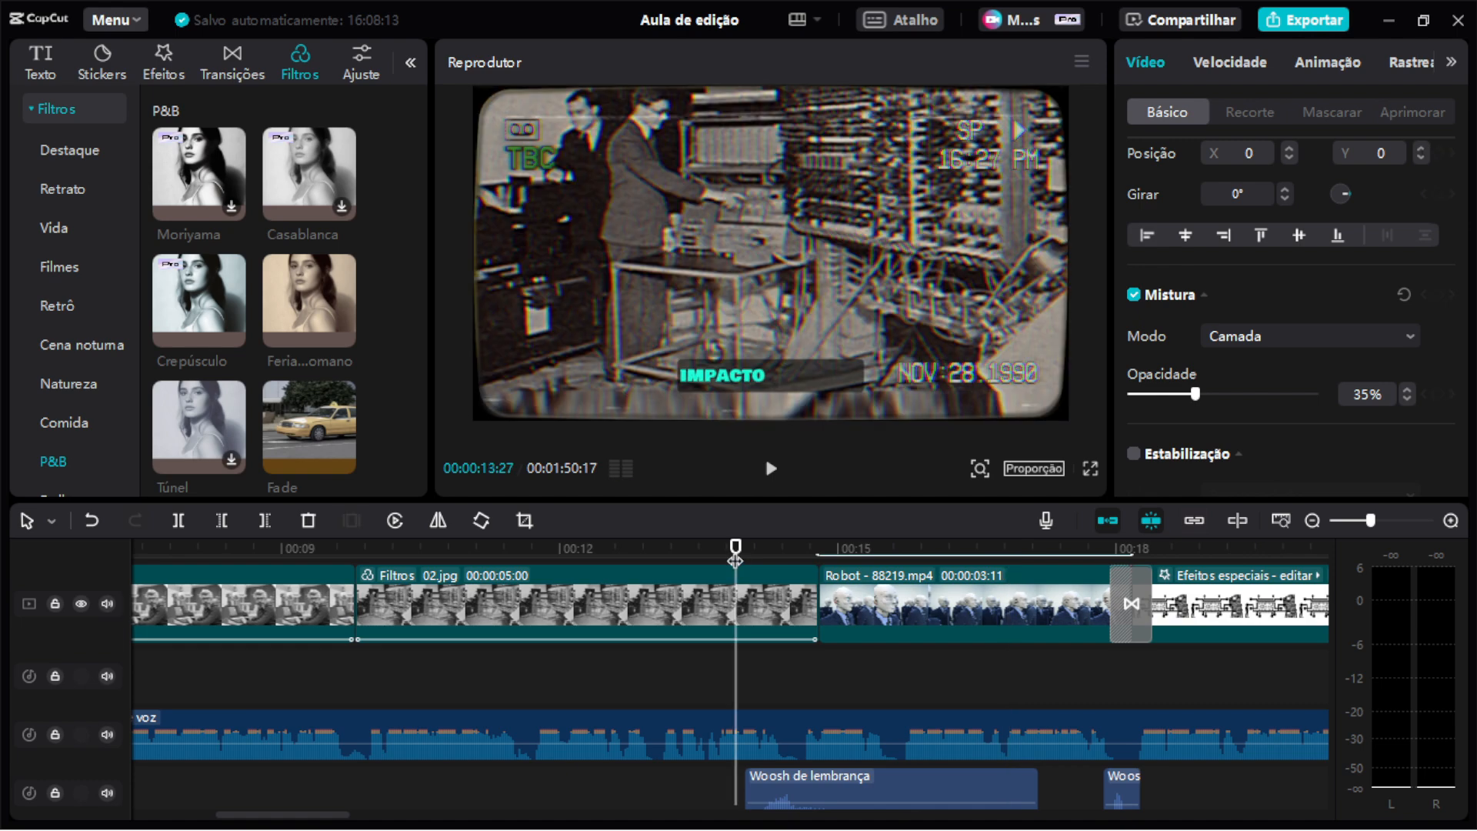
key(space)
key(space)
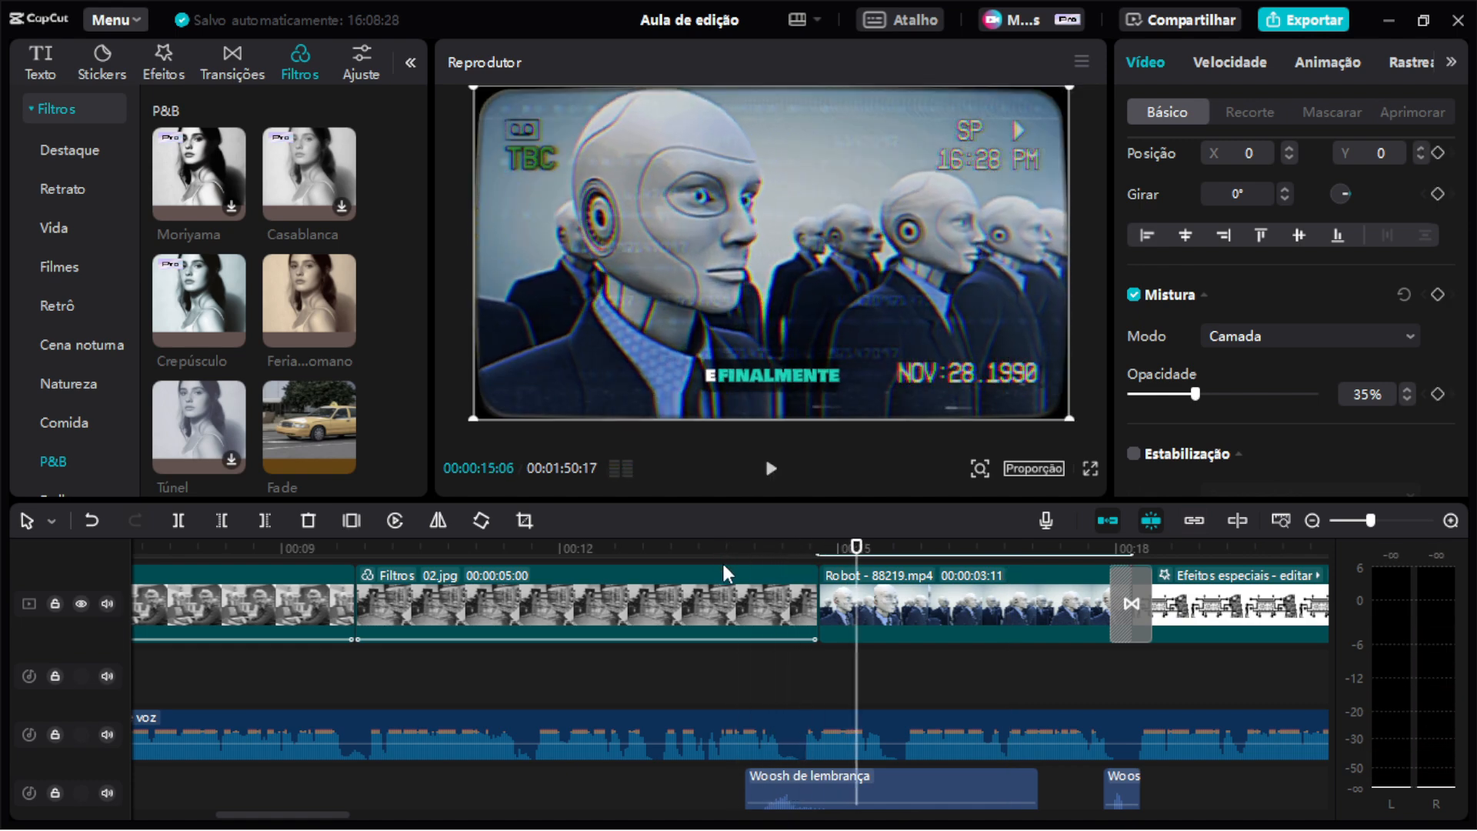
click(732, 547)
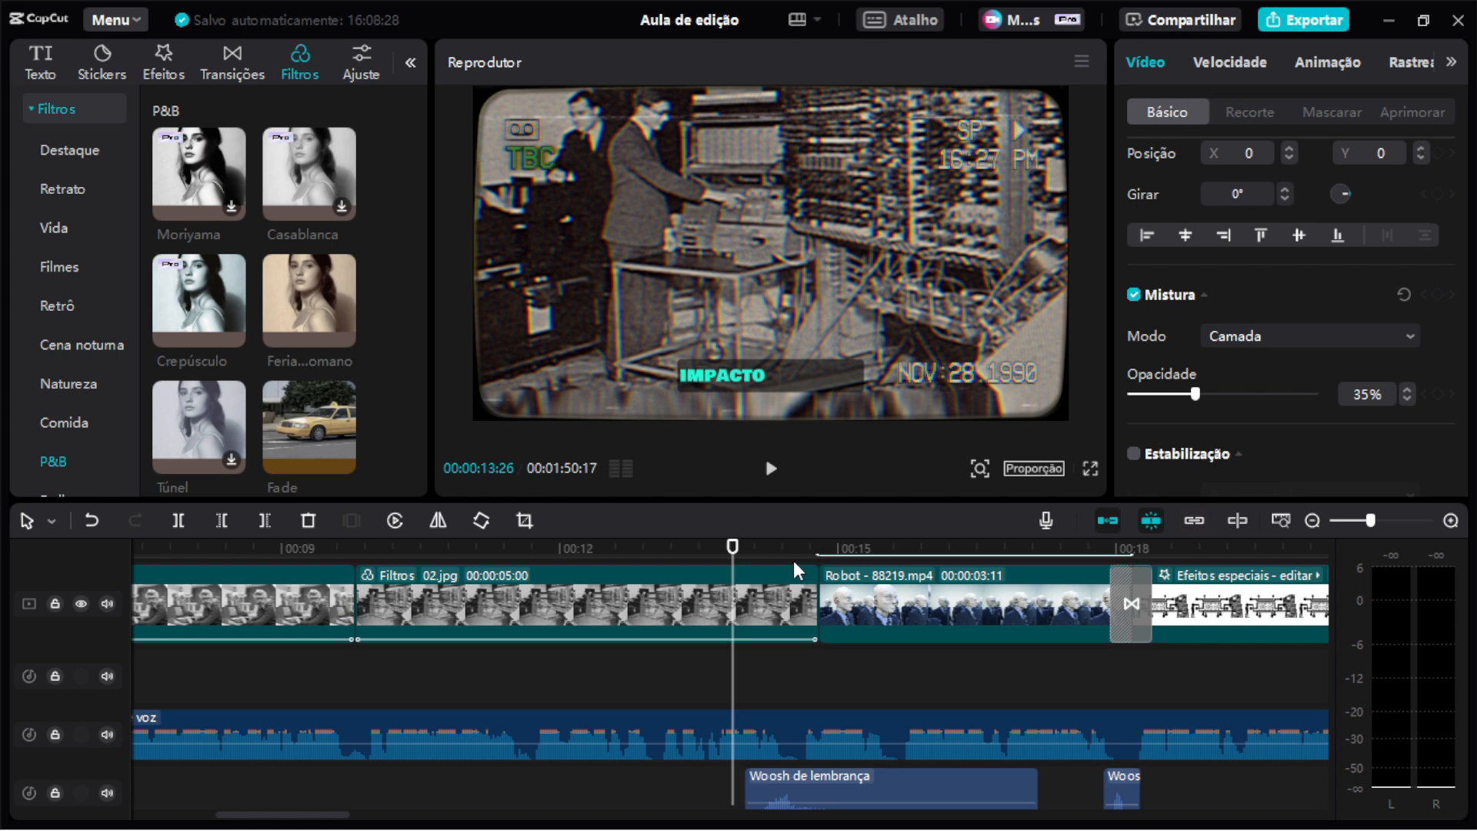
scroll(846, 646, right, 5)
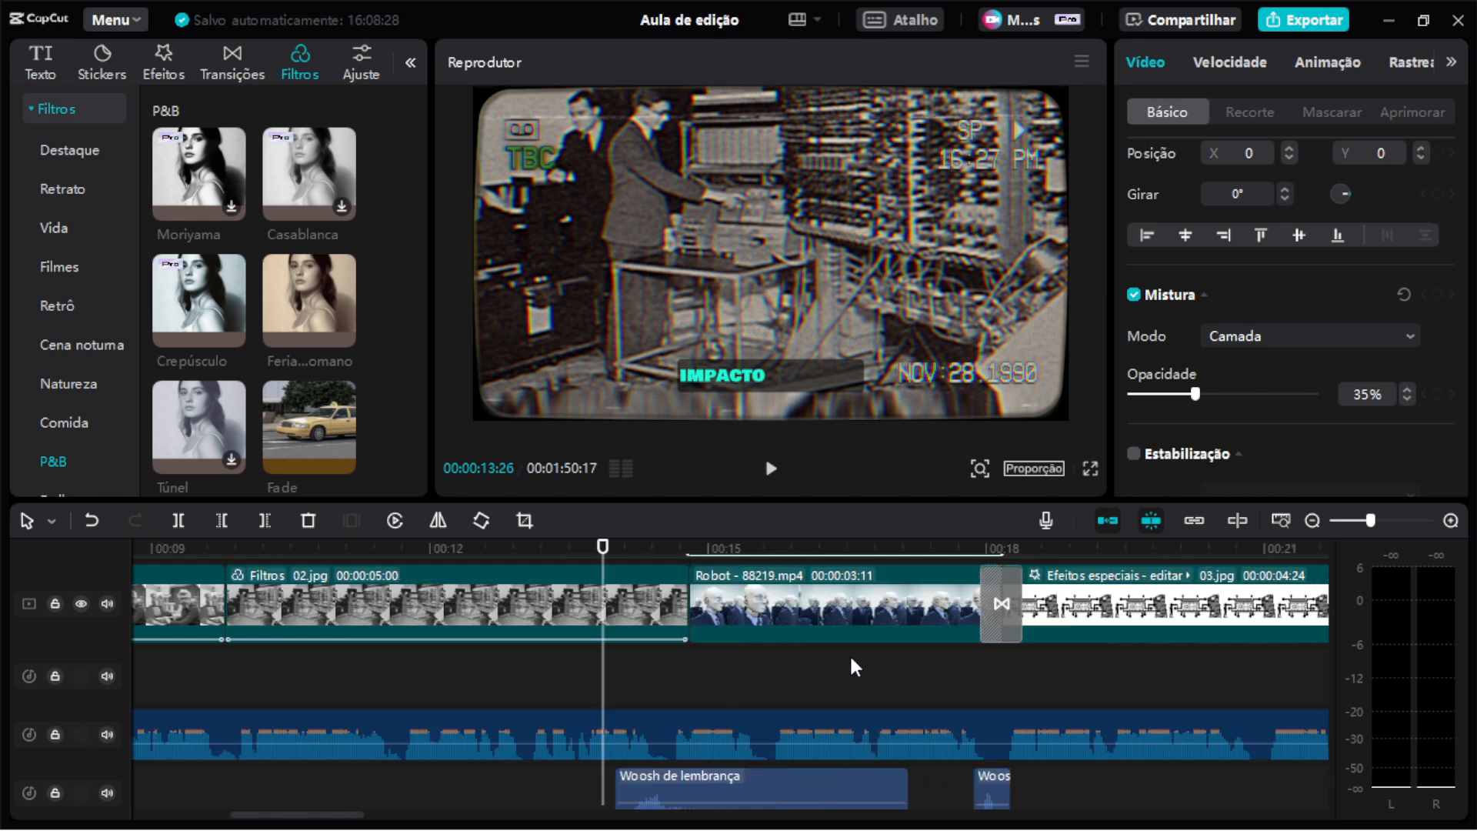
click(846, 545)
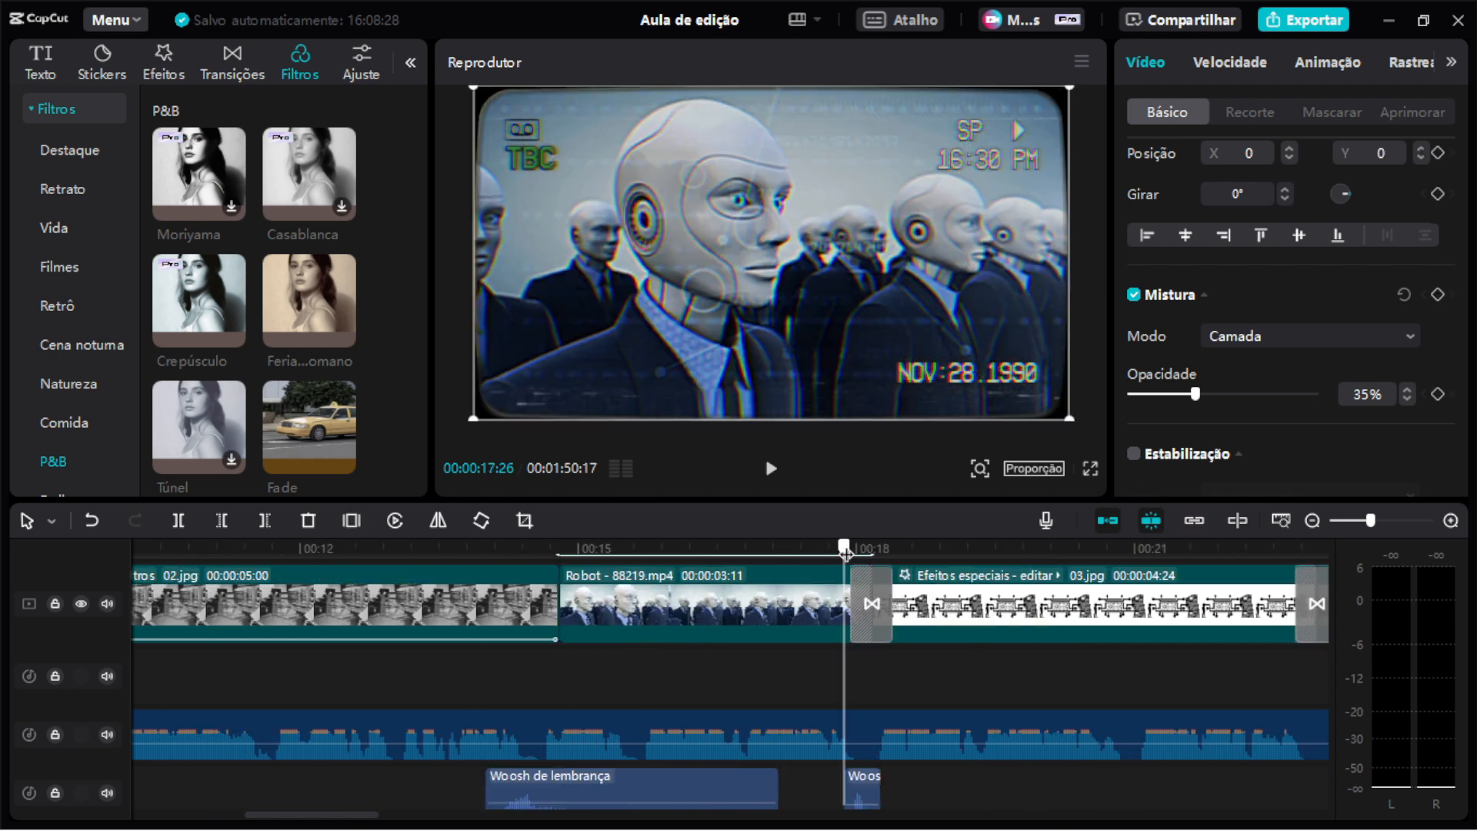
Browse the Transição sound effects category and preview the Swish and Woosh de lembrança sounds.
scroll(882, 788, up, 3)
scroll(882, 788, down, 2)
scroll(882, 785, down, 5)
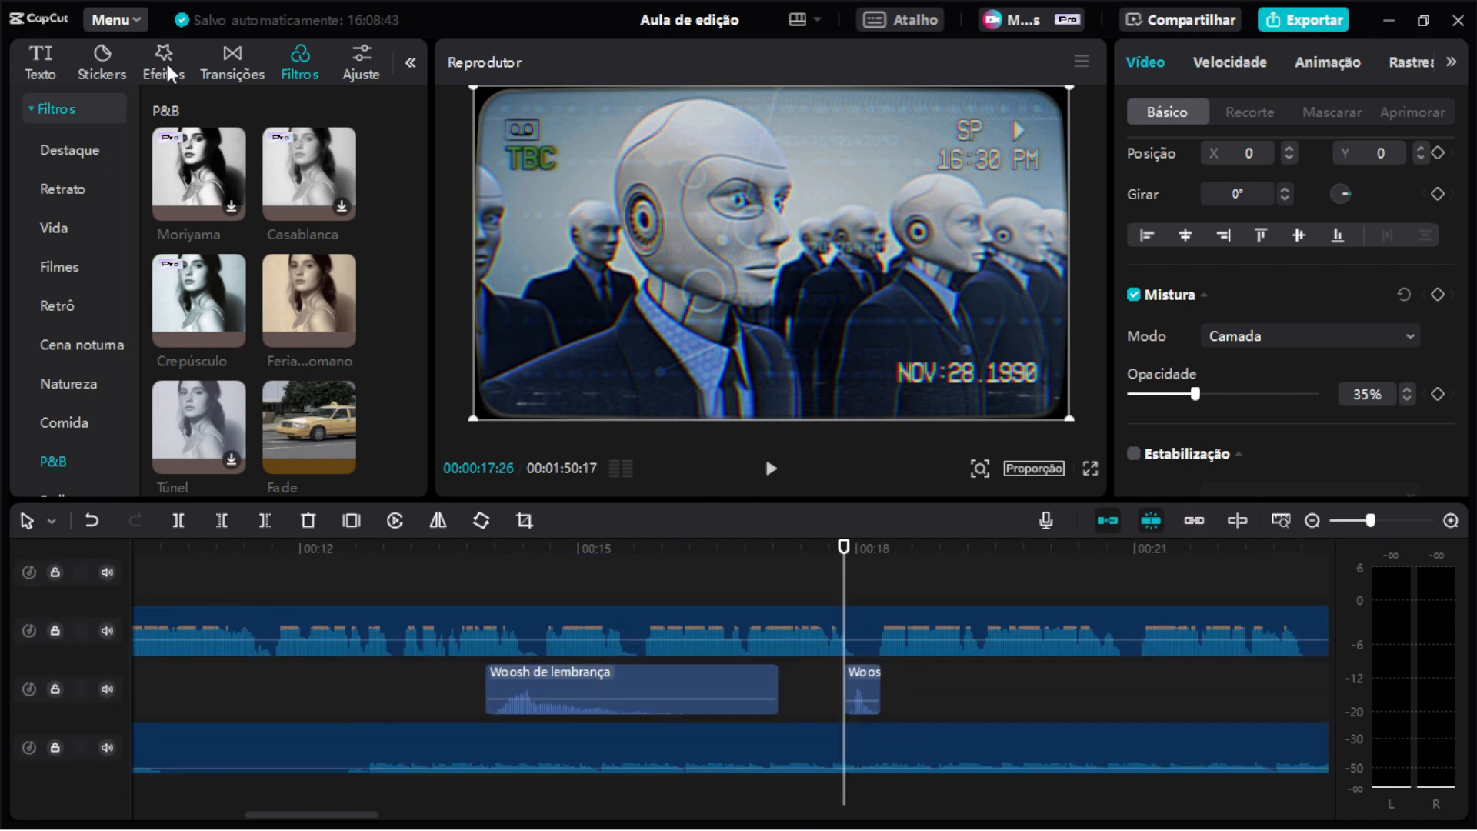
scroll(168, 63, up, 2)
click(90, 62)
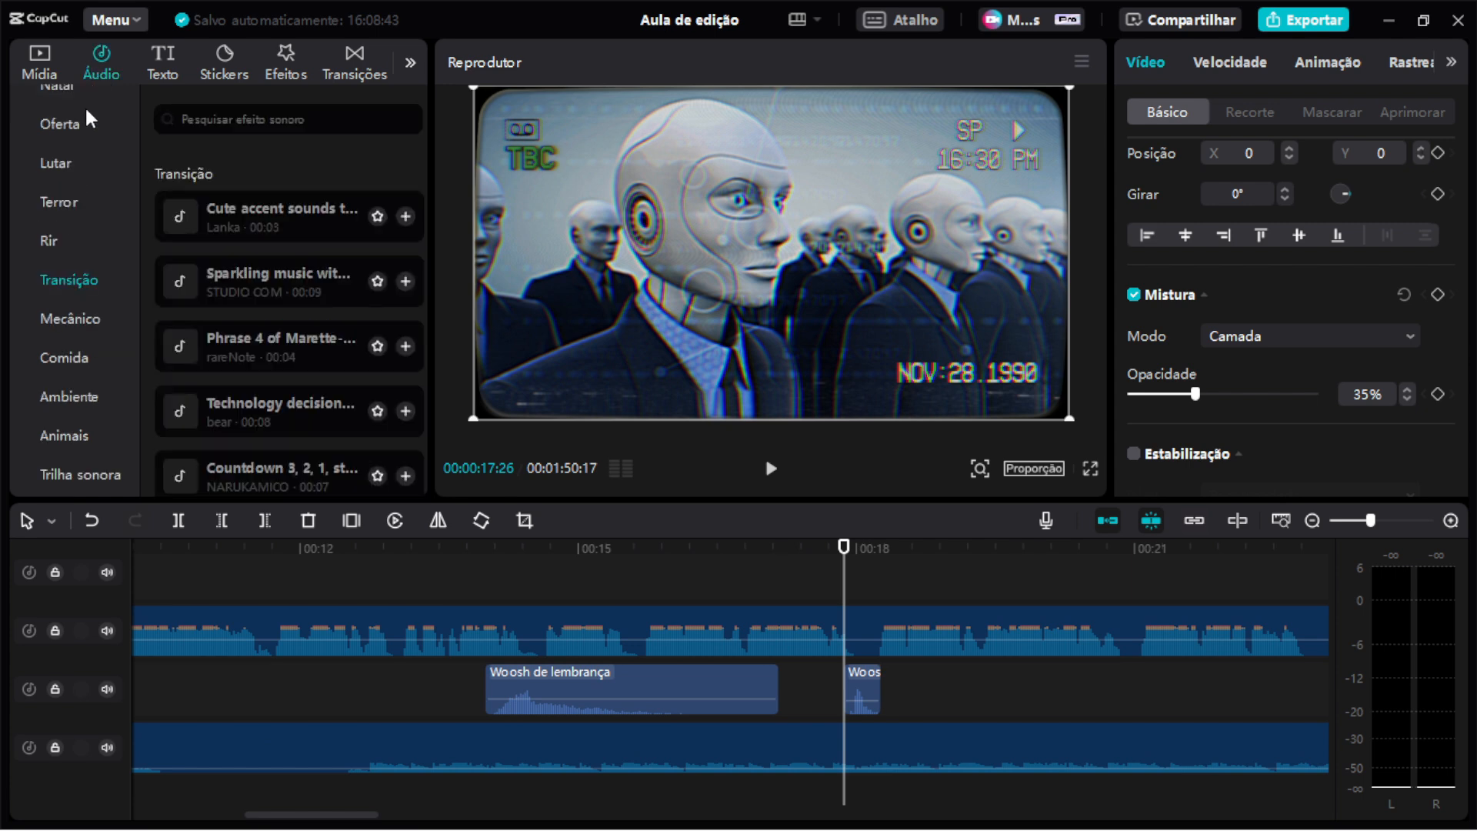
scroll(82, 231, up, 3)
click(67, 156)
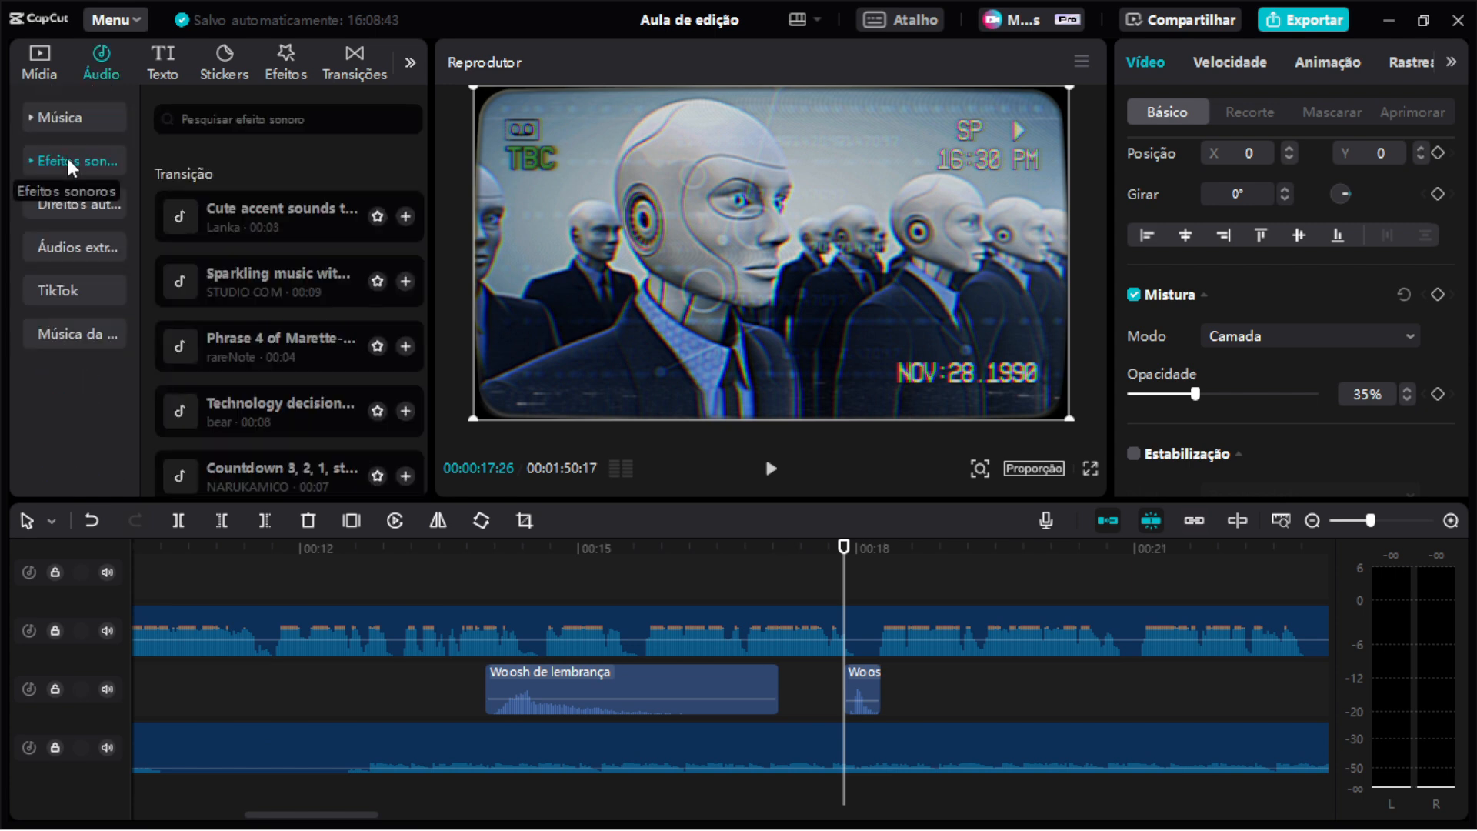
click(81, 160)
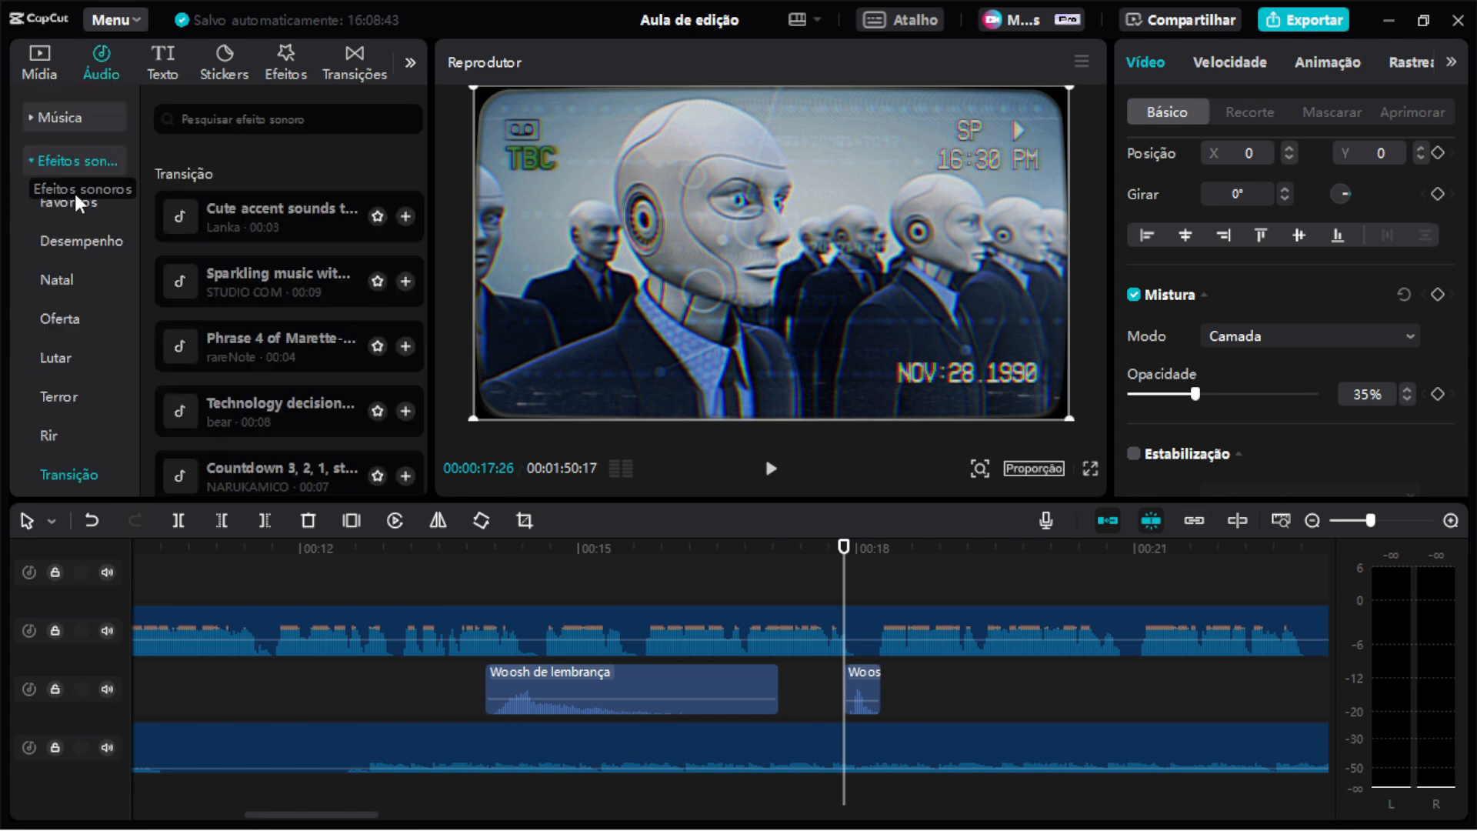
scroll(83, 279, down, 5)
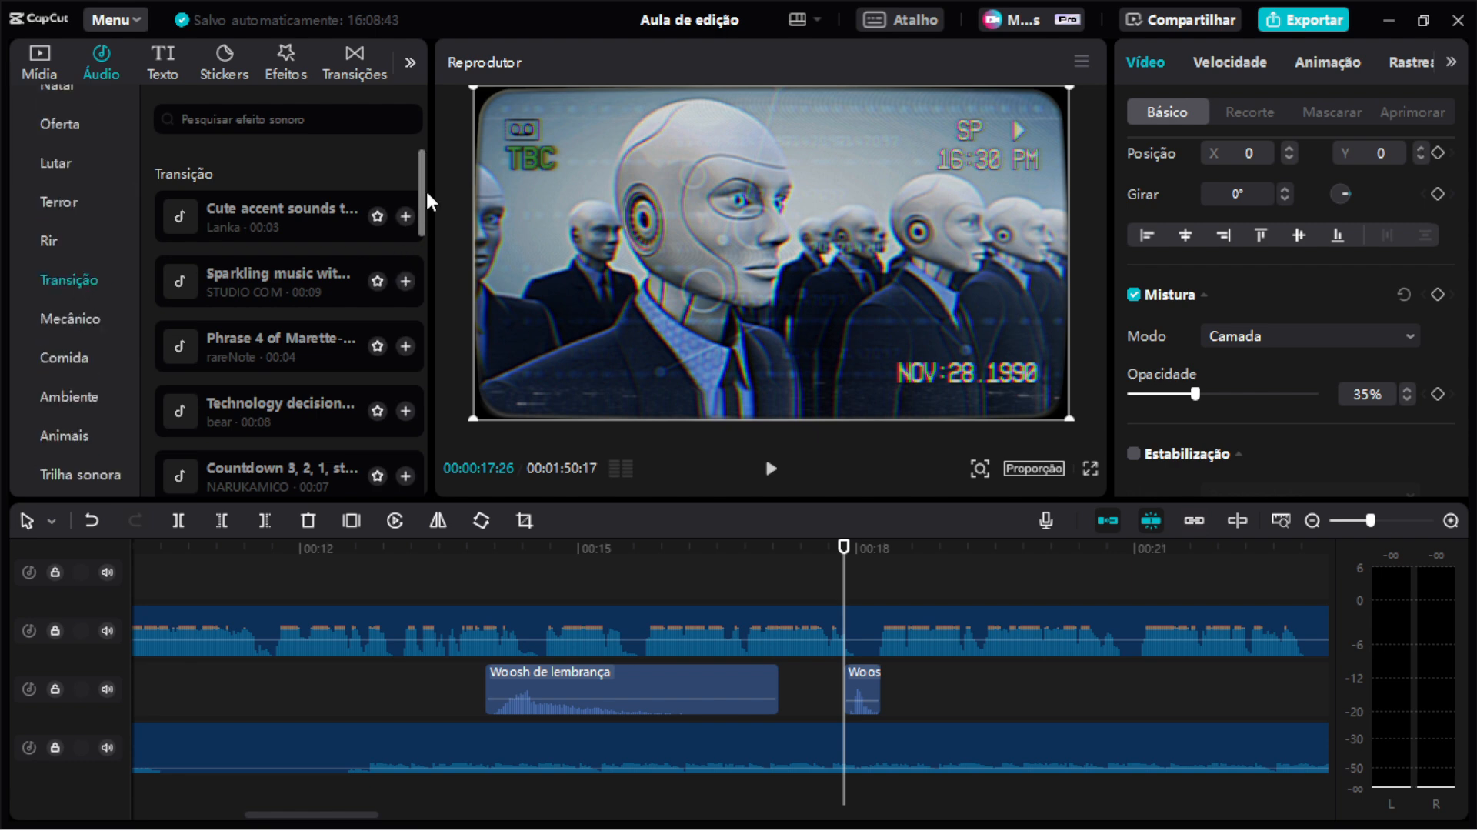
scroll(423, 190, up, 5)
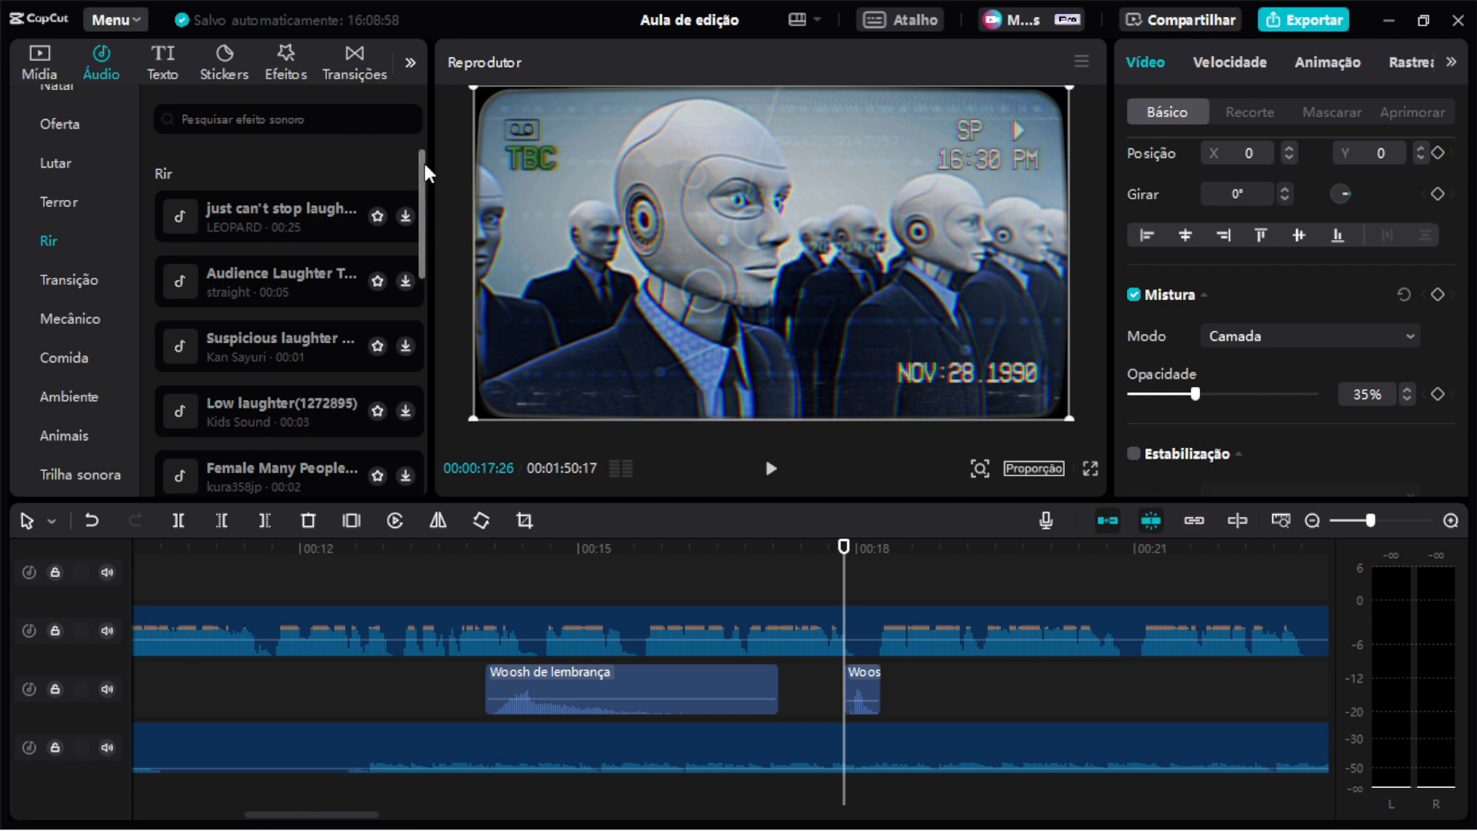
drag(424, 164, 427, 399)
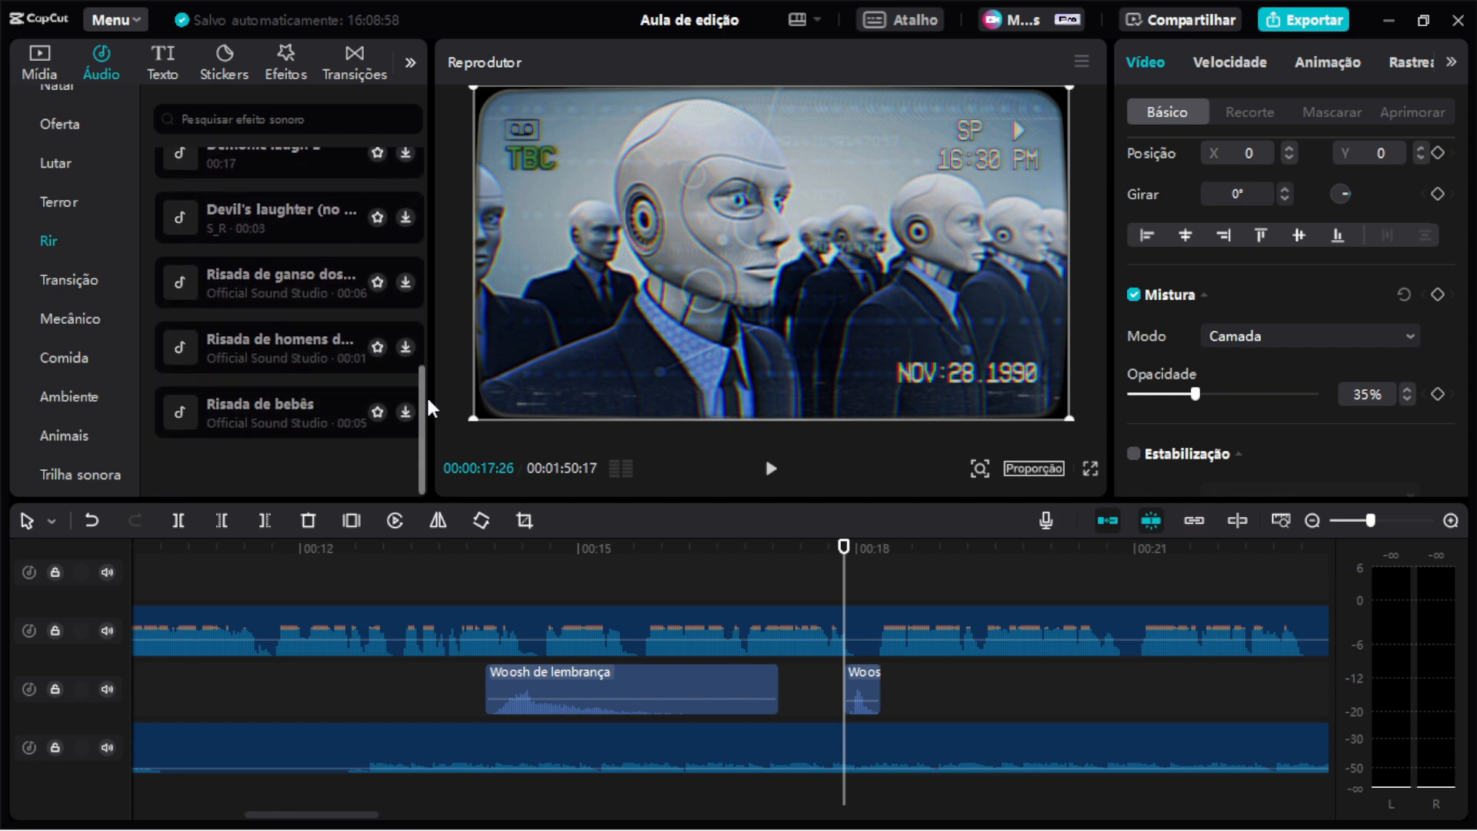
click(80, 283)
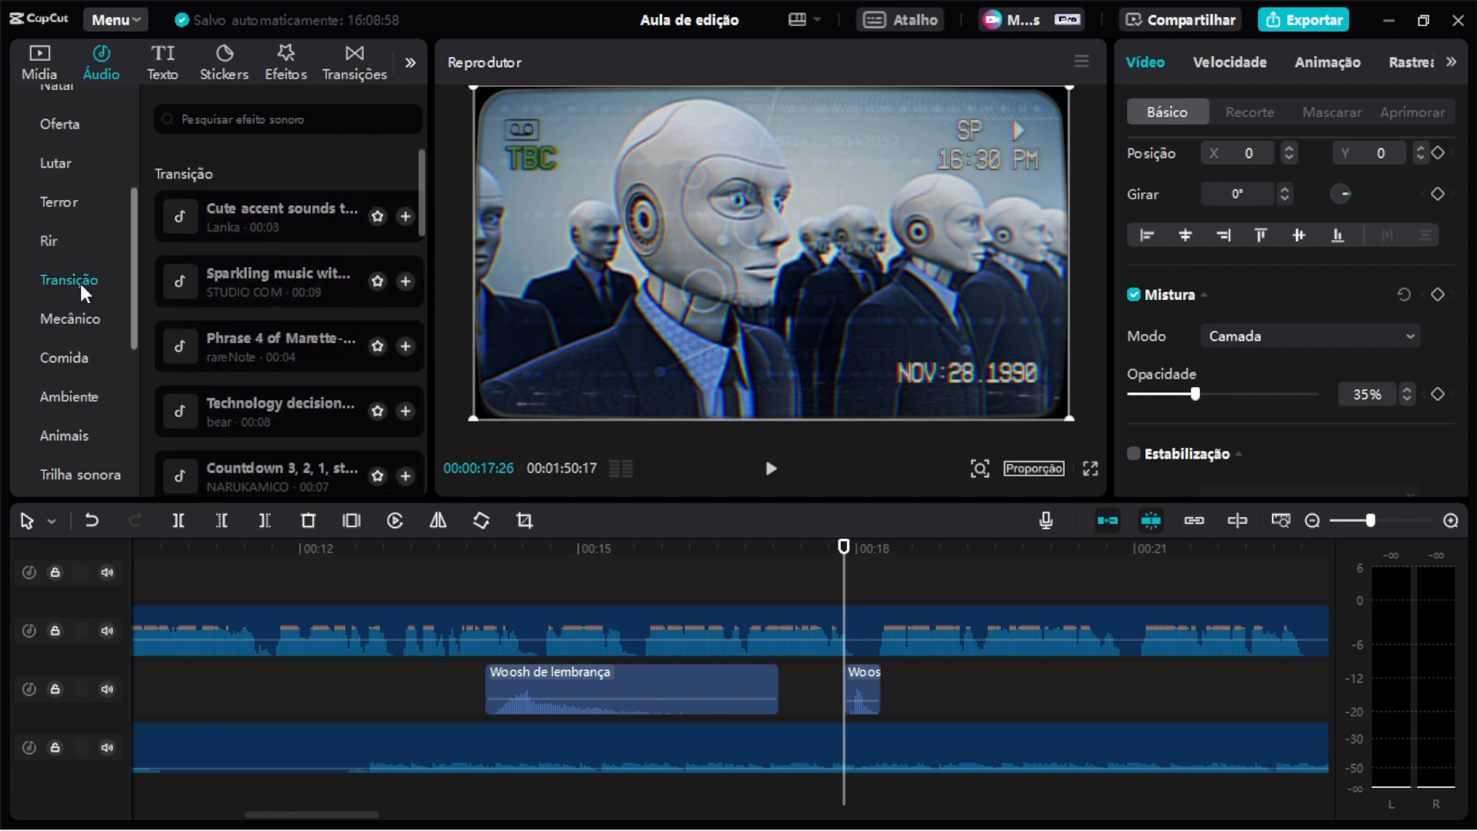
scroll(391, 242, down, 1)
scroll(394, 244, down, 6)
drag(422, 291, 422, 450)
scroll(366, 365, down, 10)
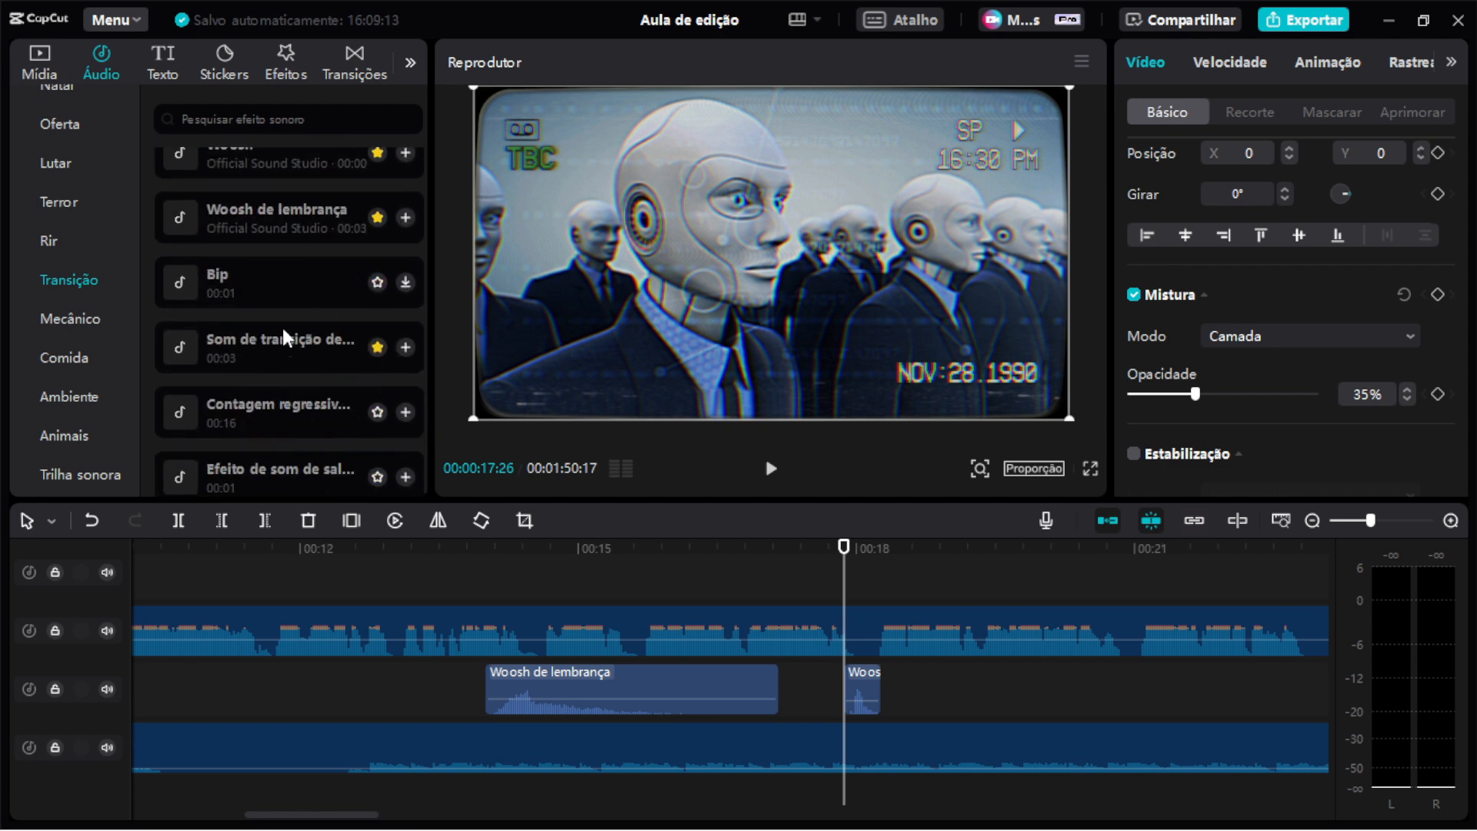
scroll(223, 363, up, 2)
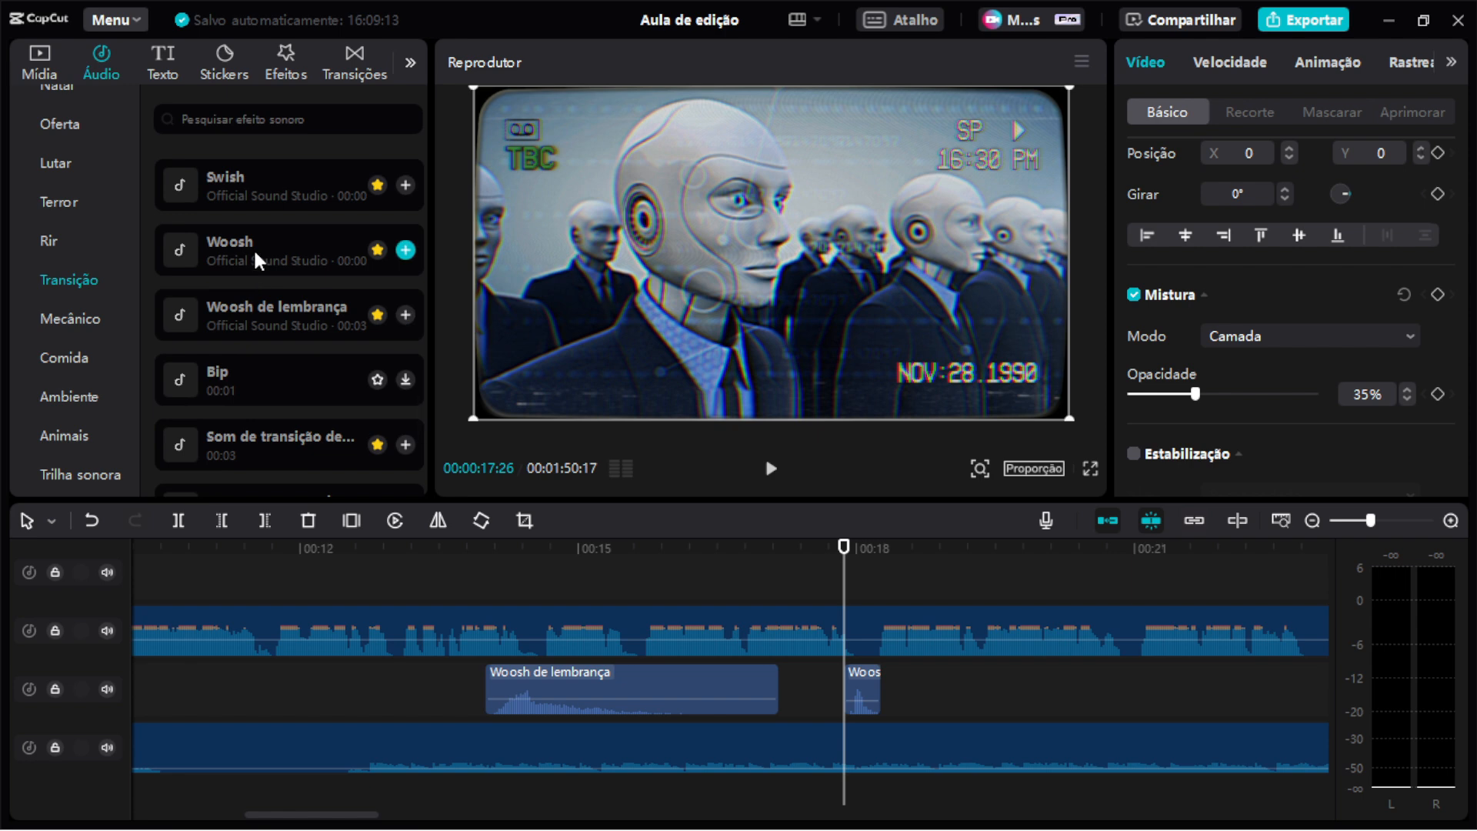
click(269, 237)
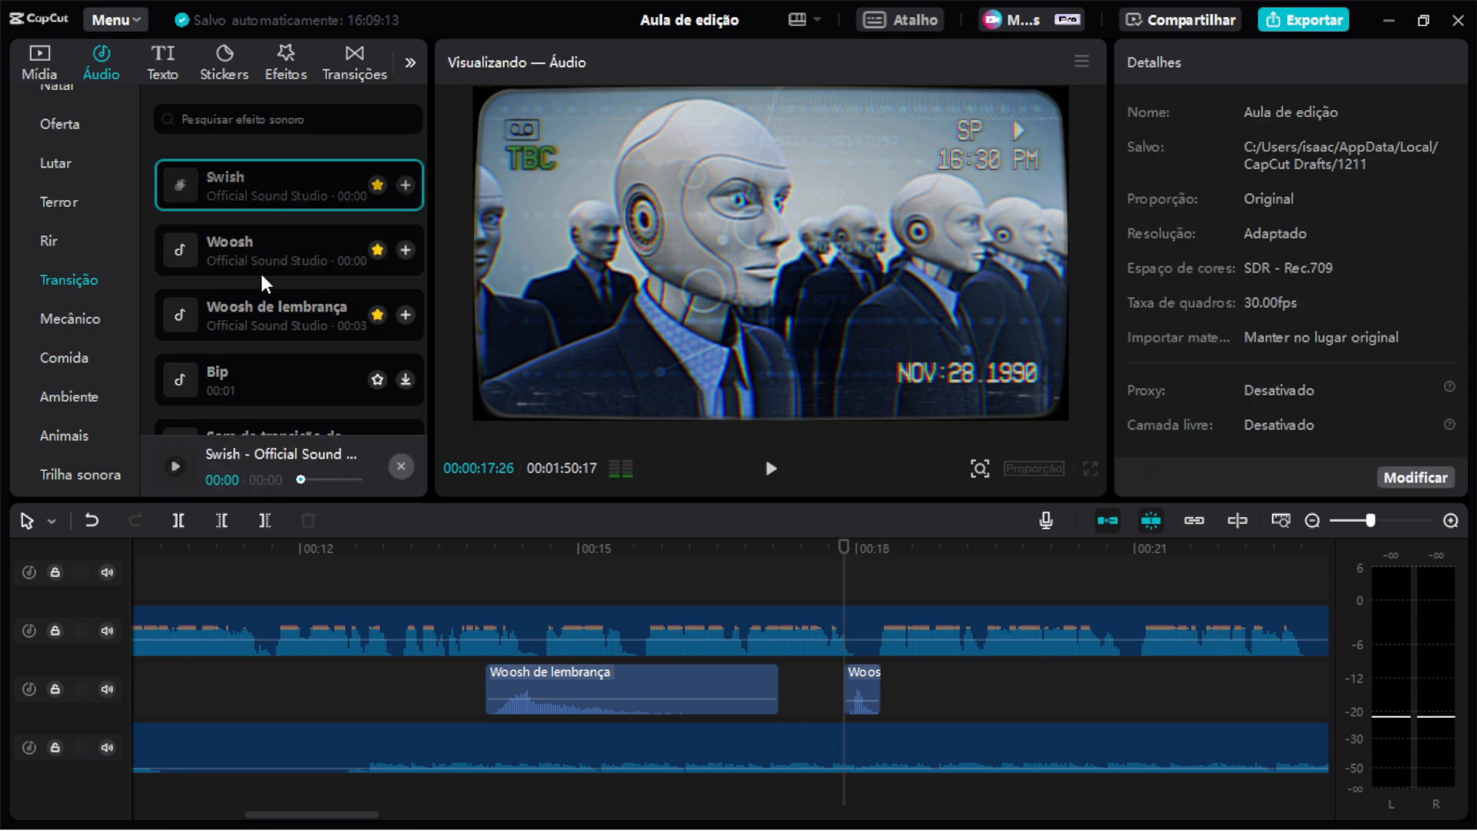
click(263, 320)
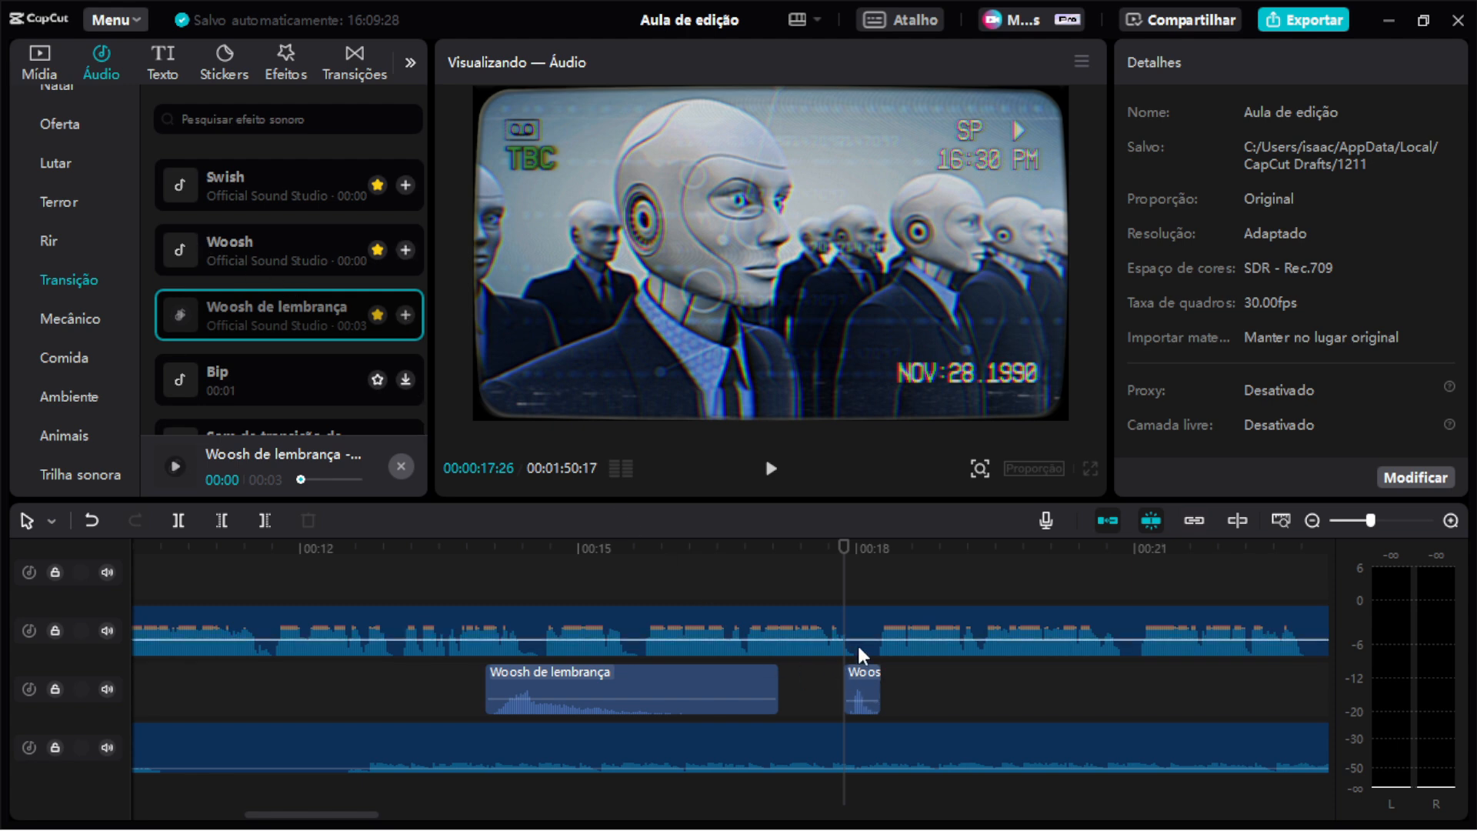
Replace the short sound clip under the Robot-to-Efeitos especiais transition with the Woosh sound effect at about 00:17.
scroll(860, 654, up, 2)
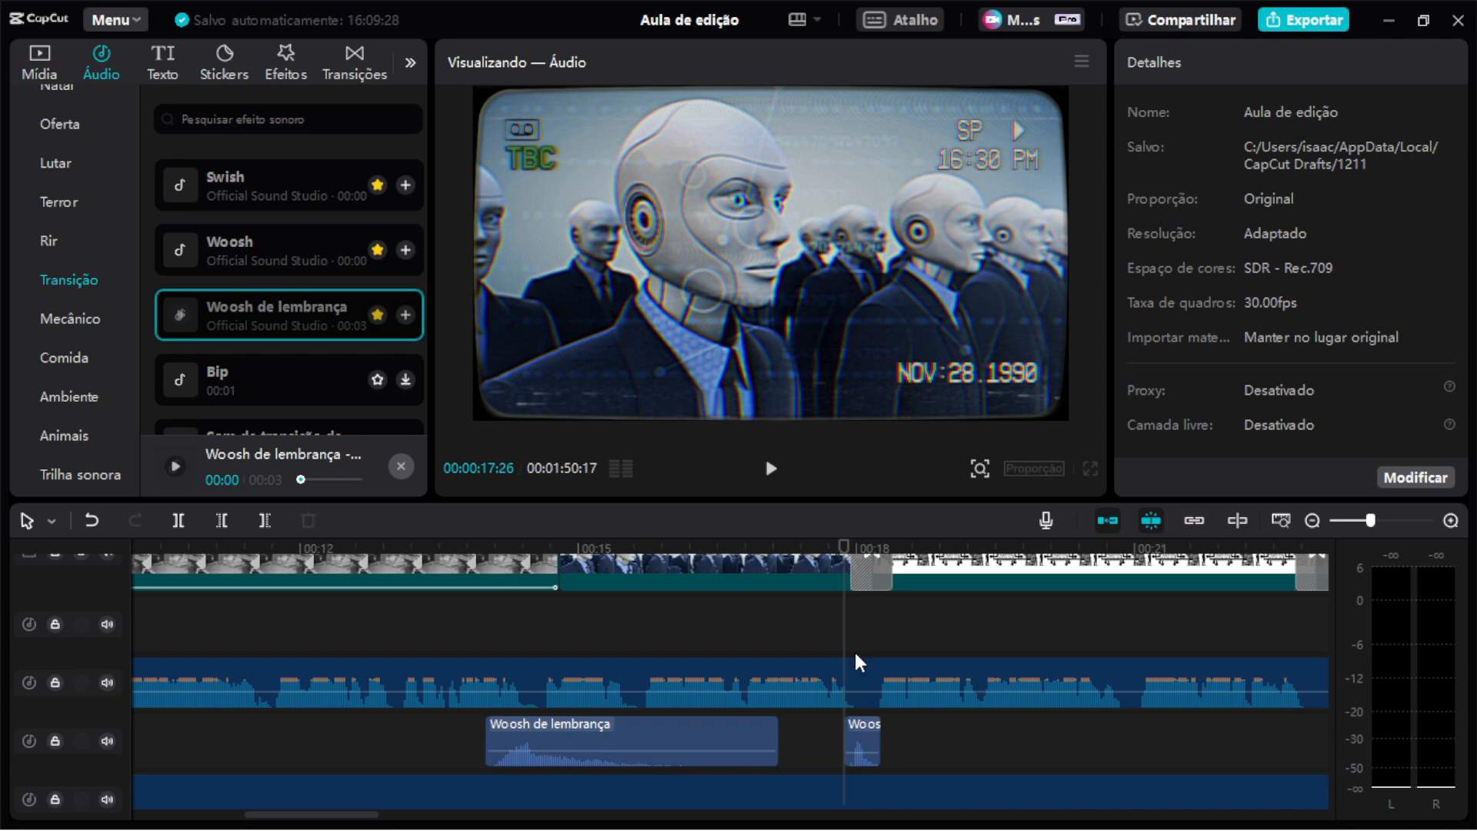
click(872, 580)
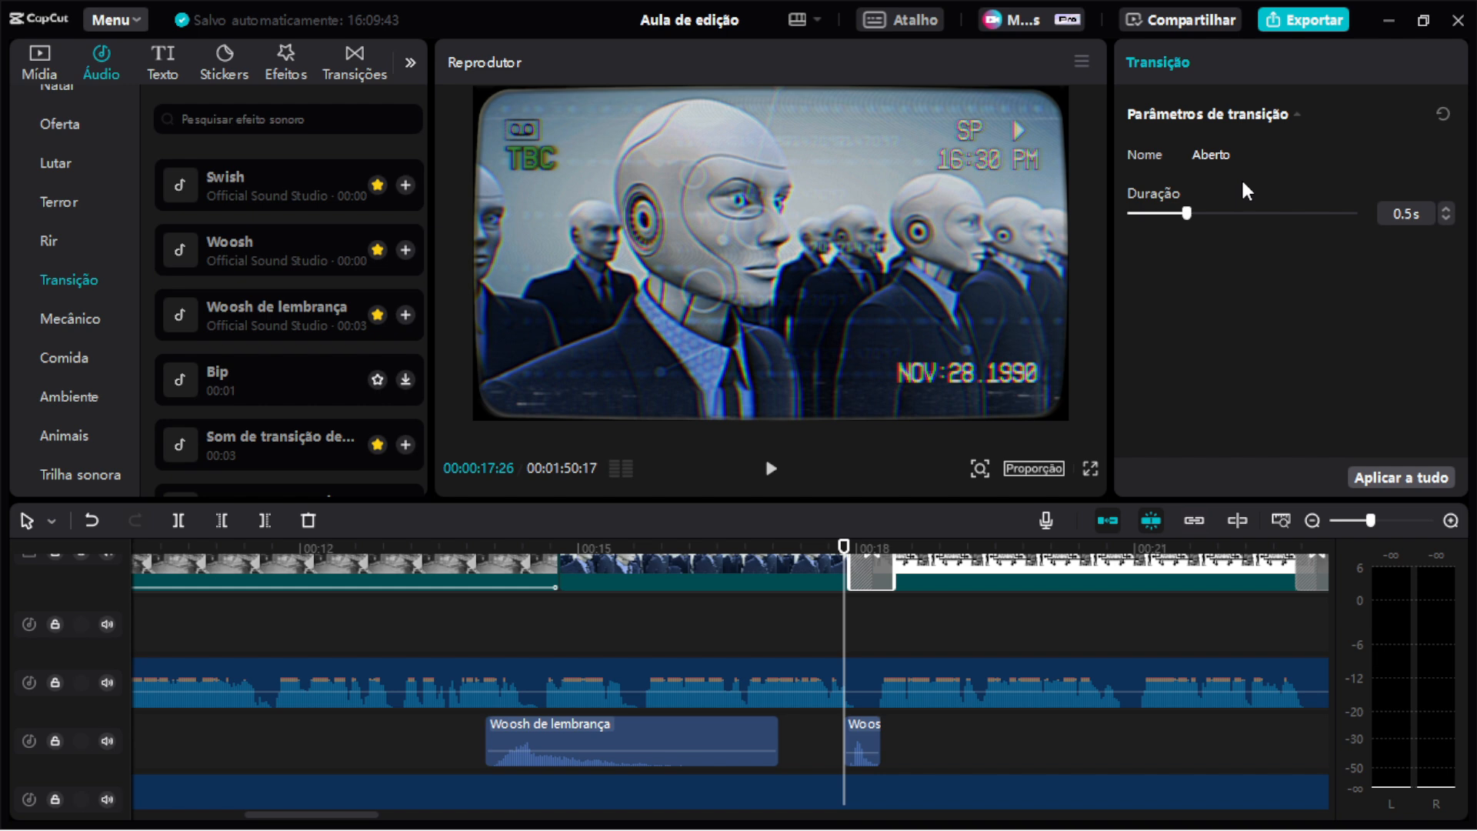
mouse_move(868, 731)
mouse_down()
mouse_move(914, 731)
mouse_move(826, 727)
mouse_move(875, 722)
mouse_up()
key(Delete)
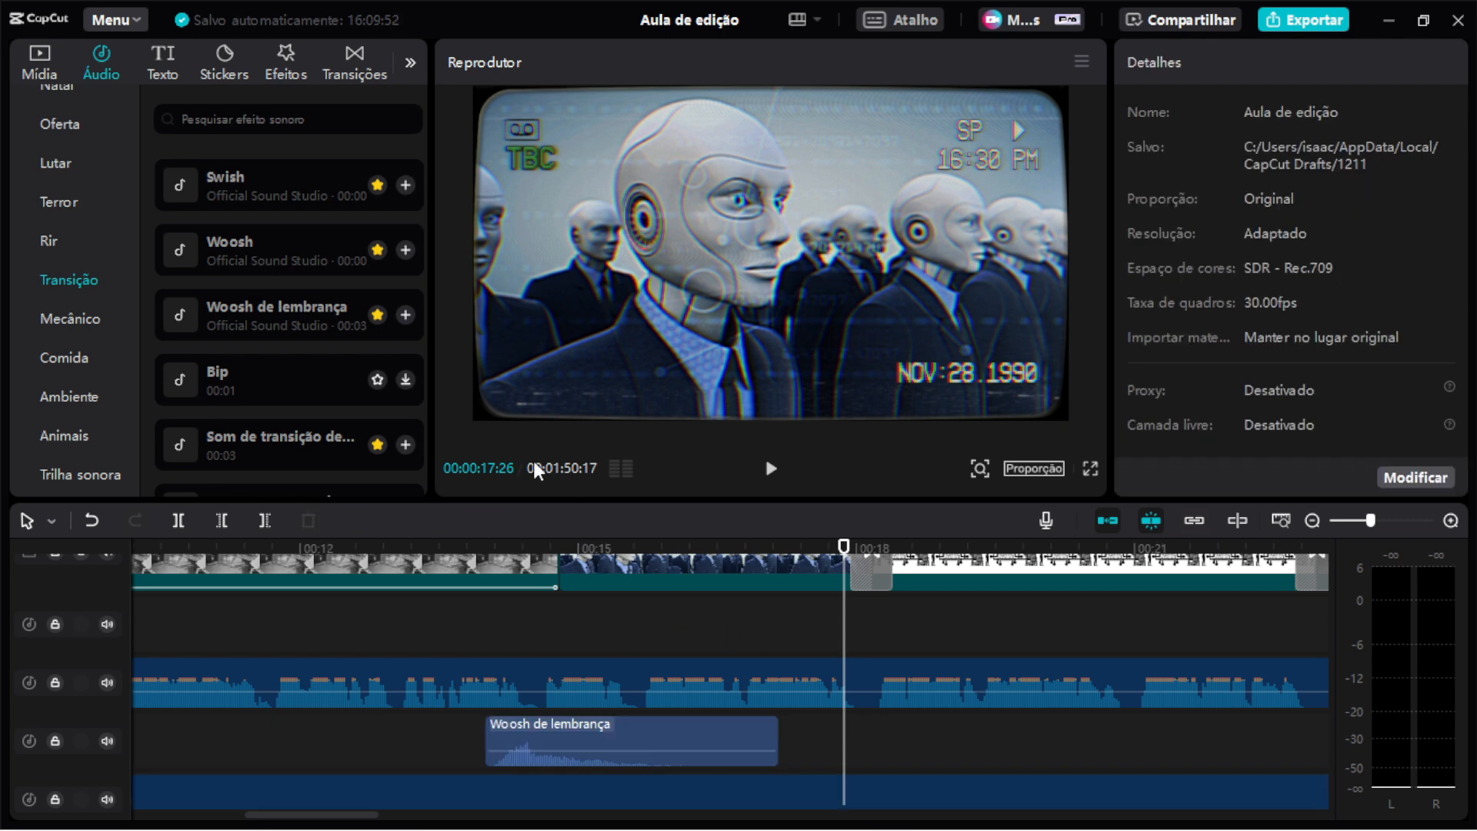
drag(235, 265, 860, 761)
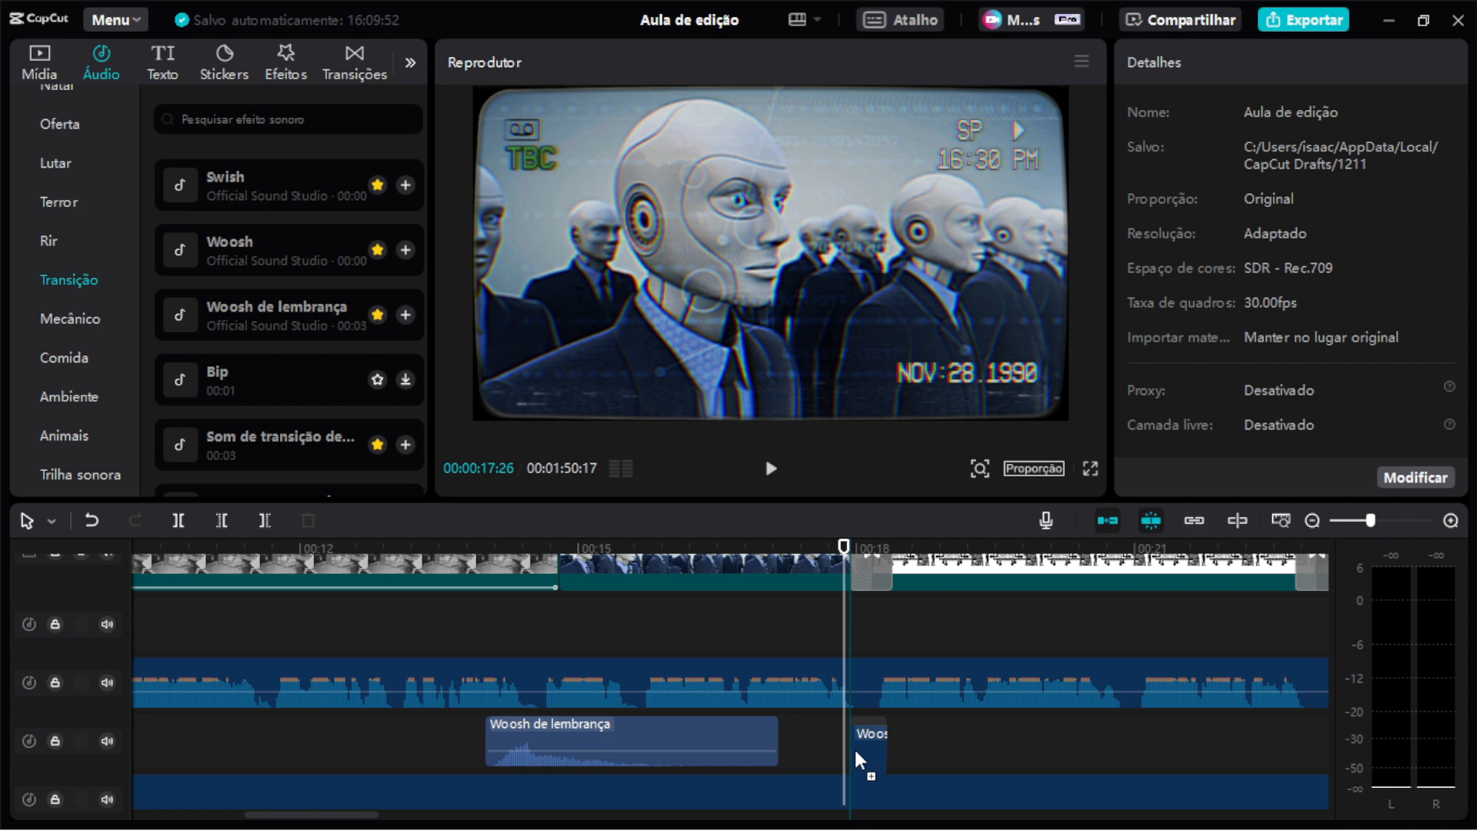
drag(859, 759, 859, 759)
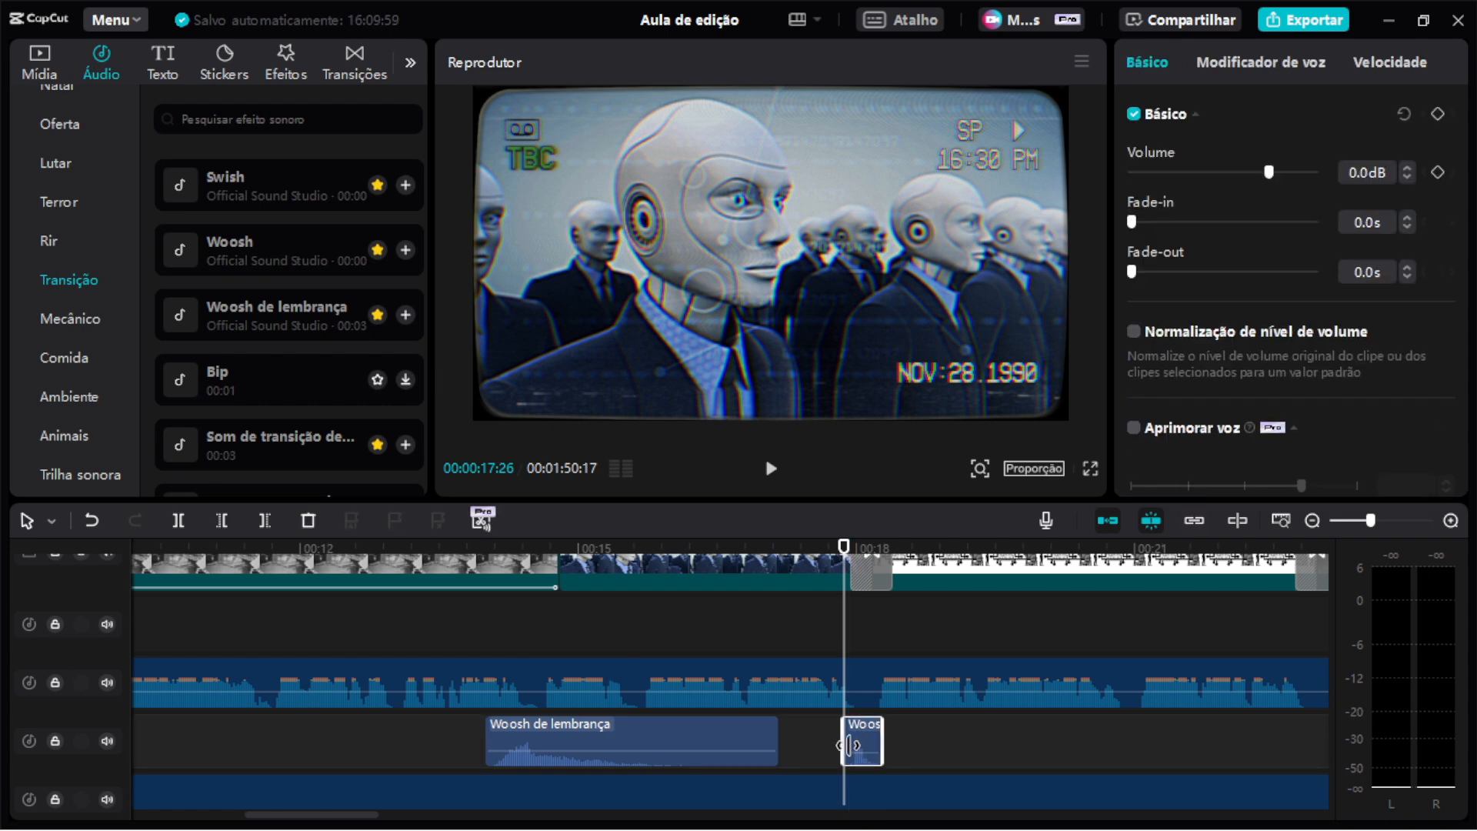
Play back the section around the transition at about 00:17–00:19 to review the Woosh sound.
key(space)
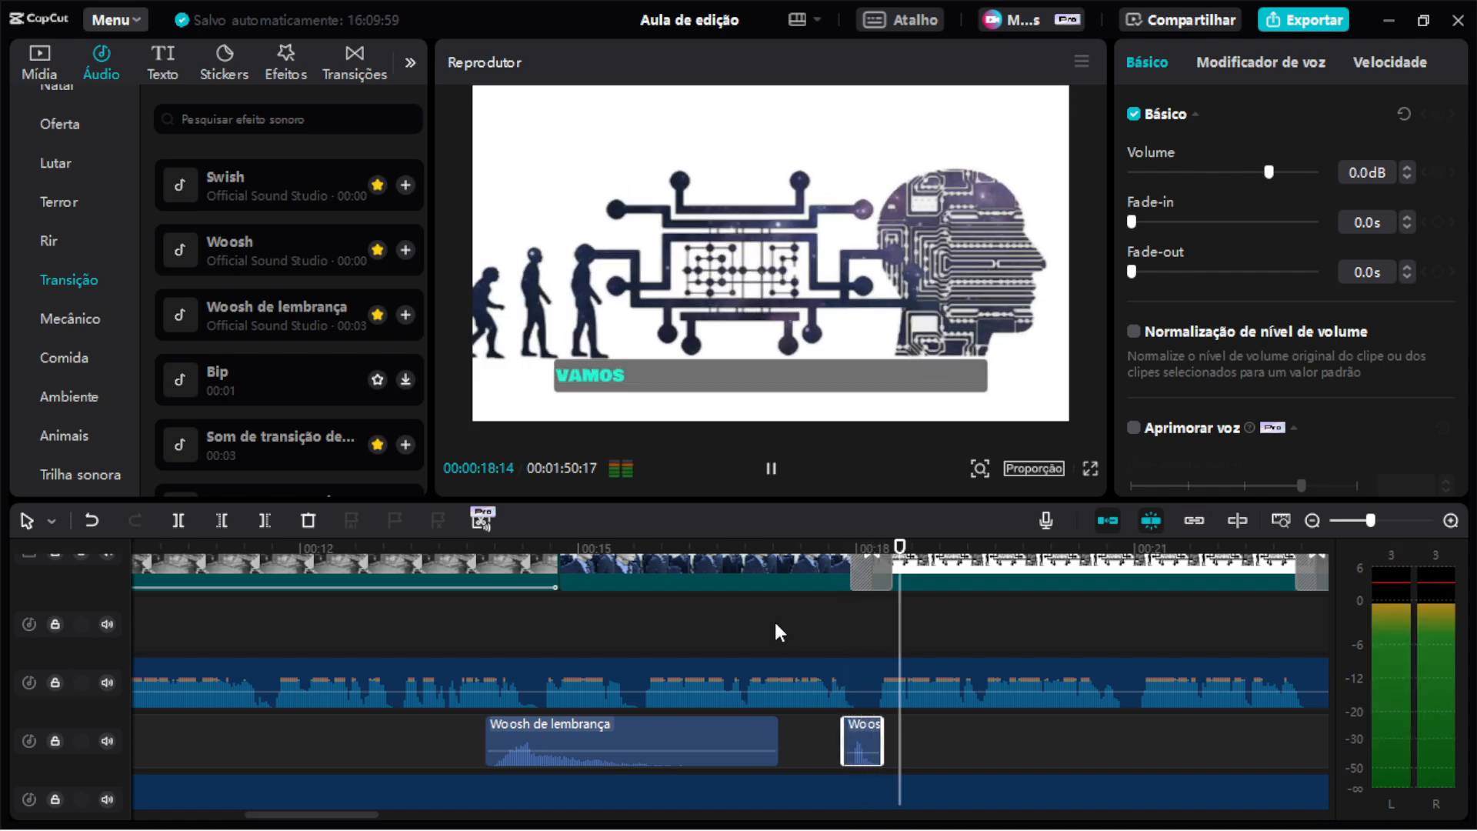
key(space)
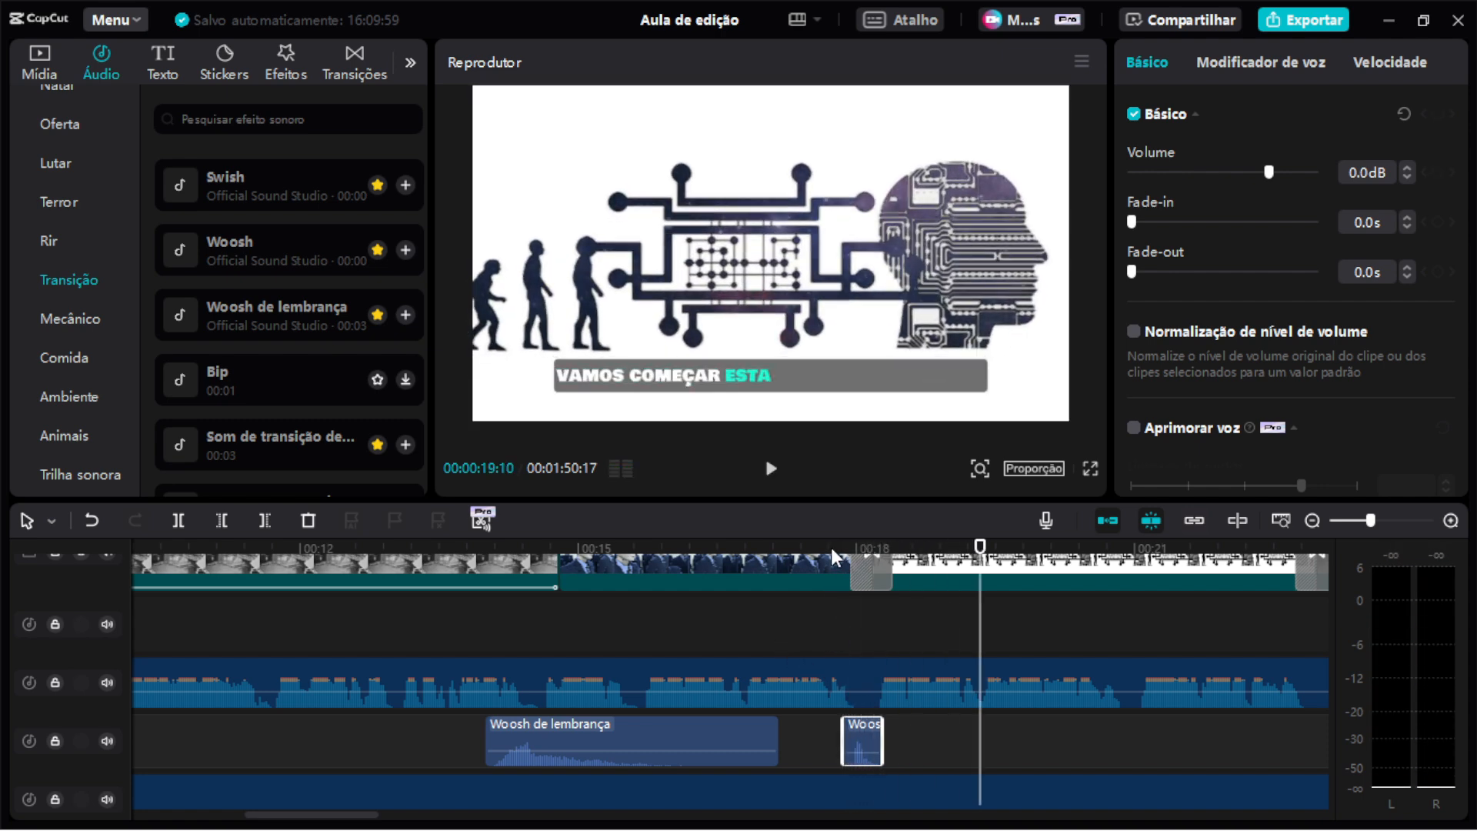
click(833, 554)
key(space)
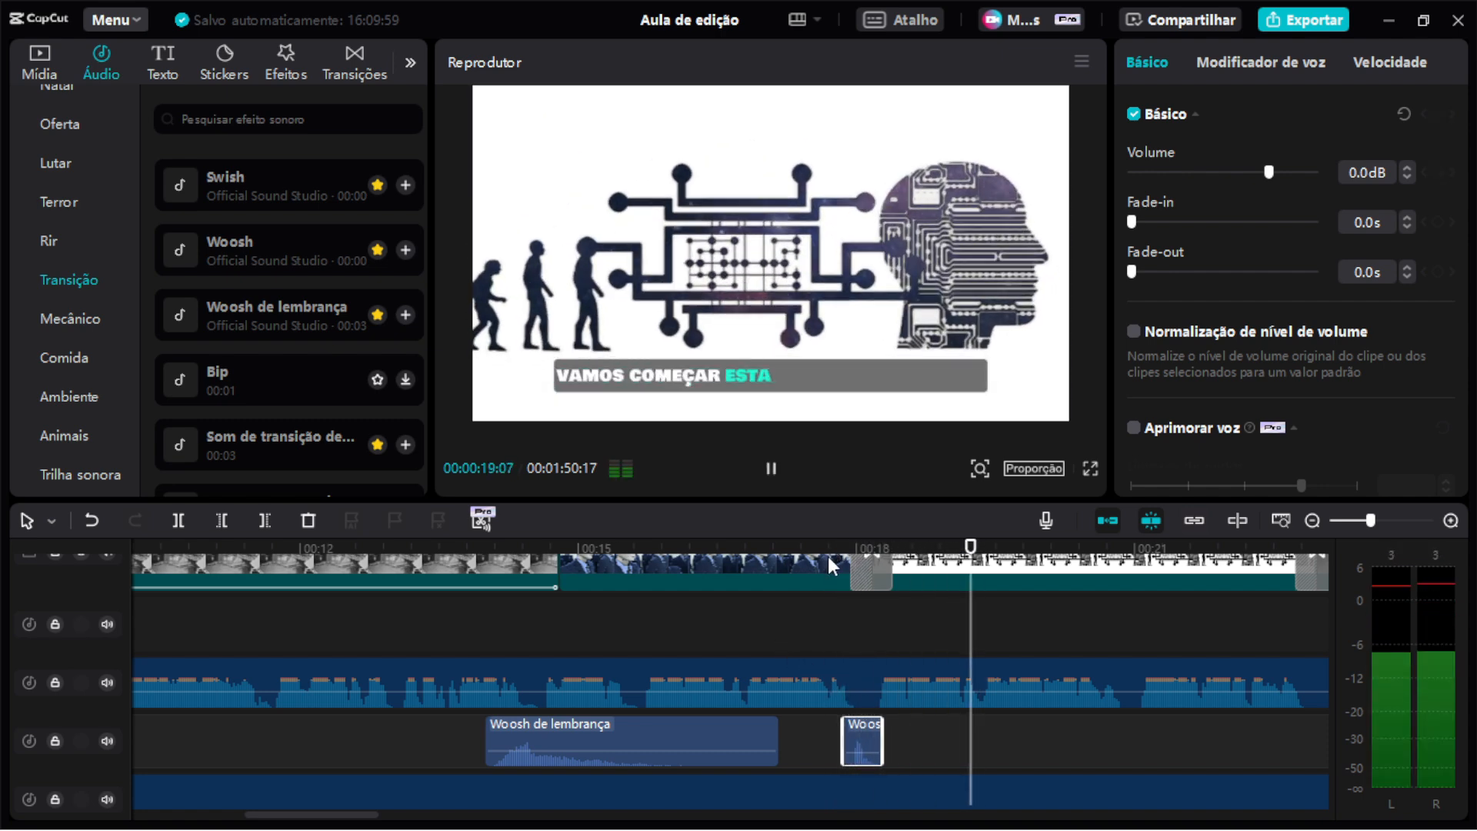
key(space)
Try the Mascarar Se separar transition between the Robot and Efeitos especiais clips, previewing it before undoing it.
scroll(904, 672, up, 2)
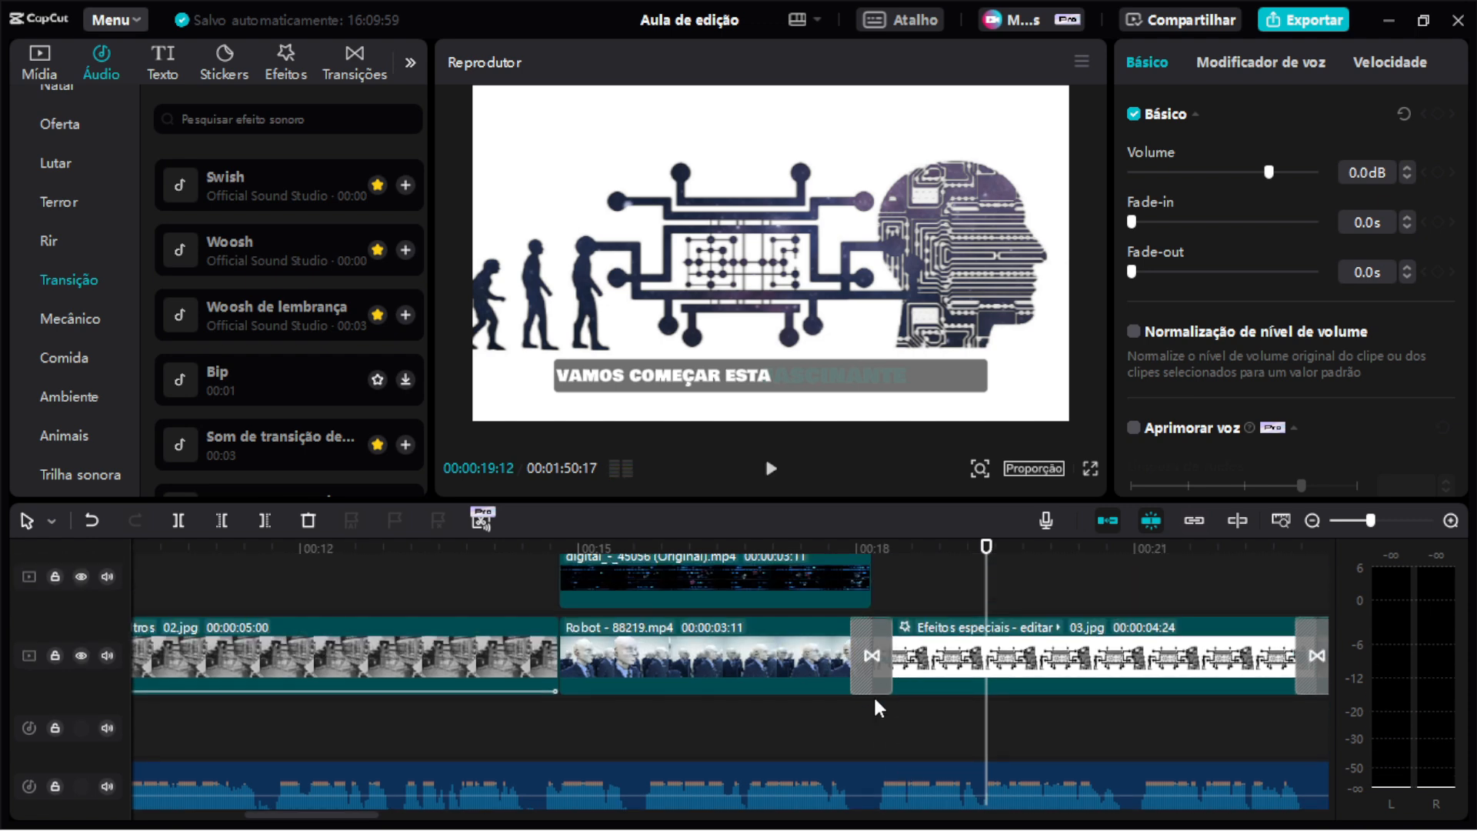
click(878, 681)
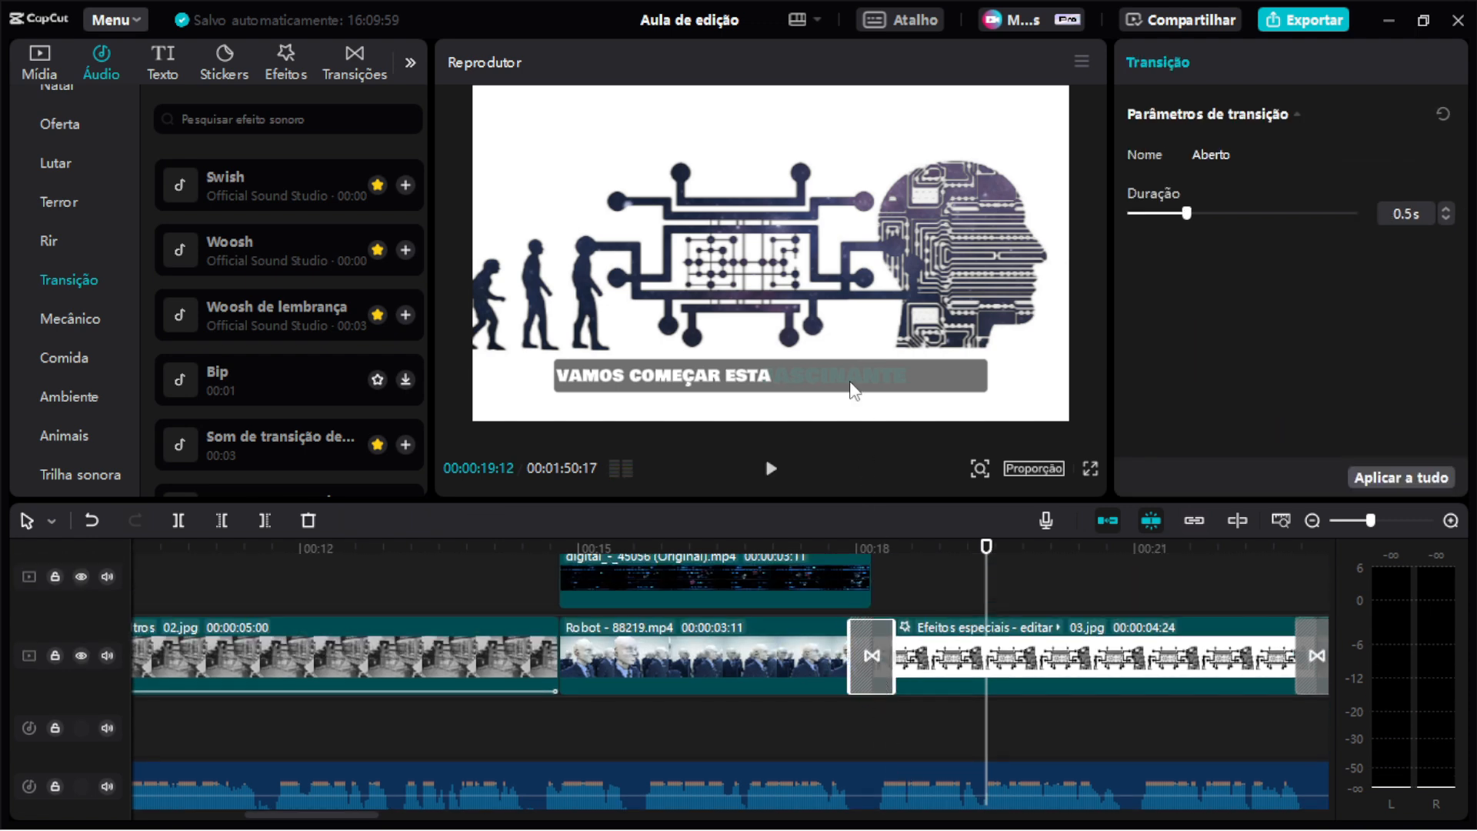
click(350, 69)
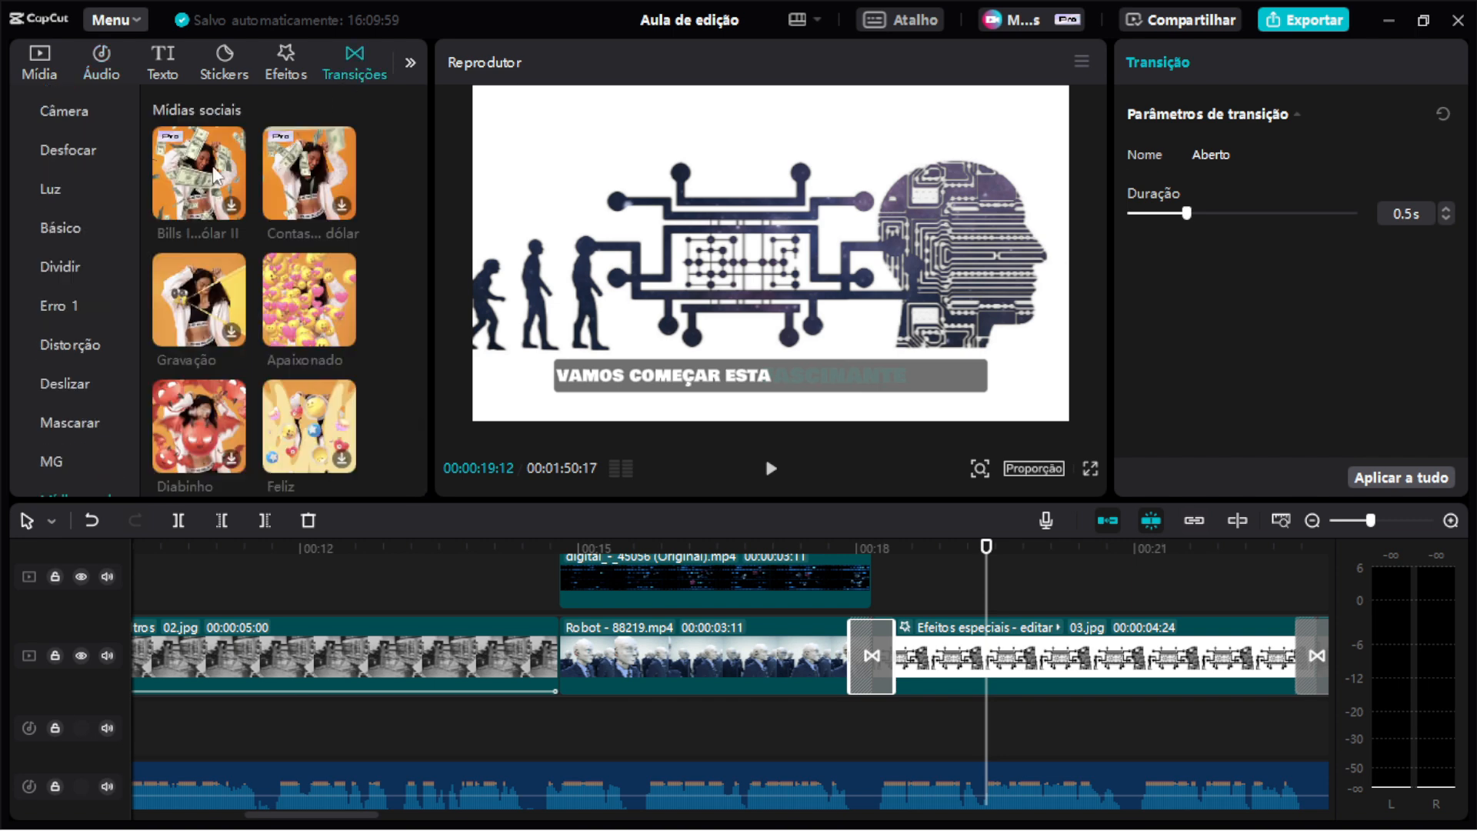
scroll(59, 354, up, 3)
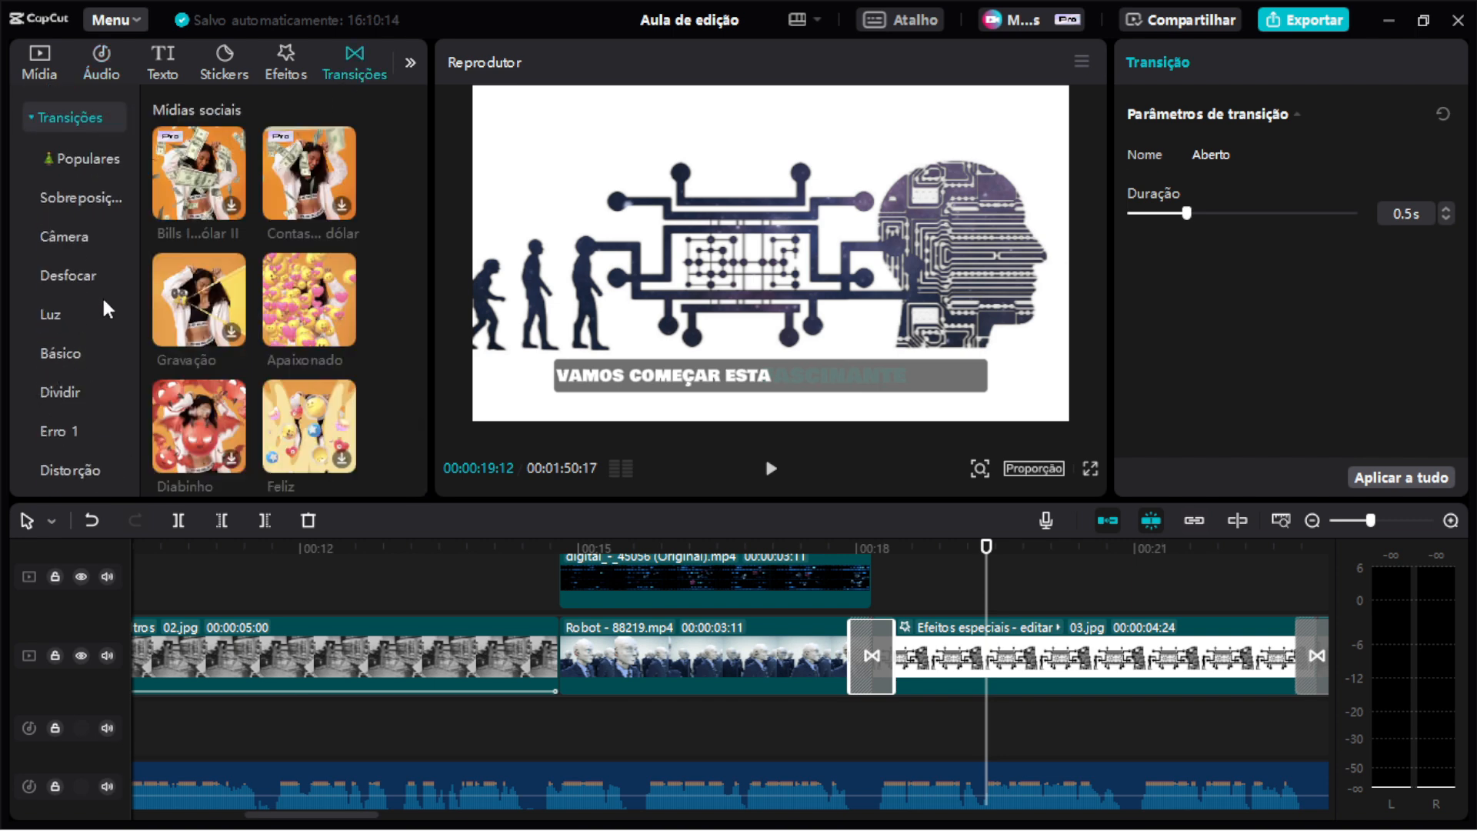
click(834, 548)
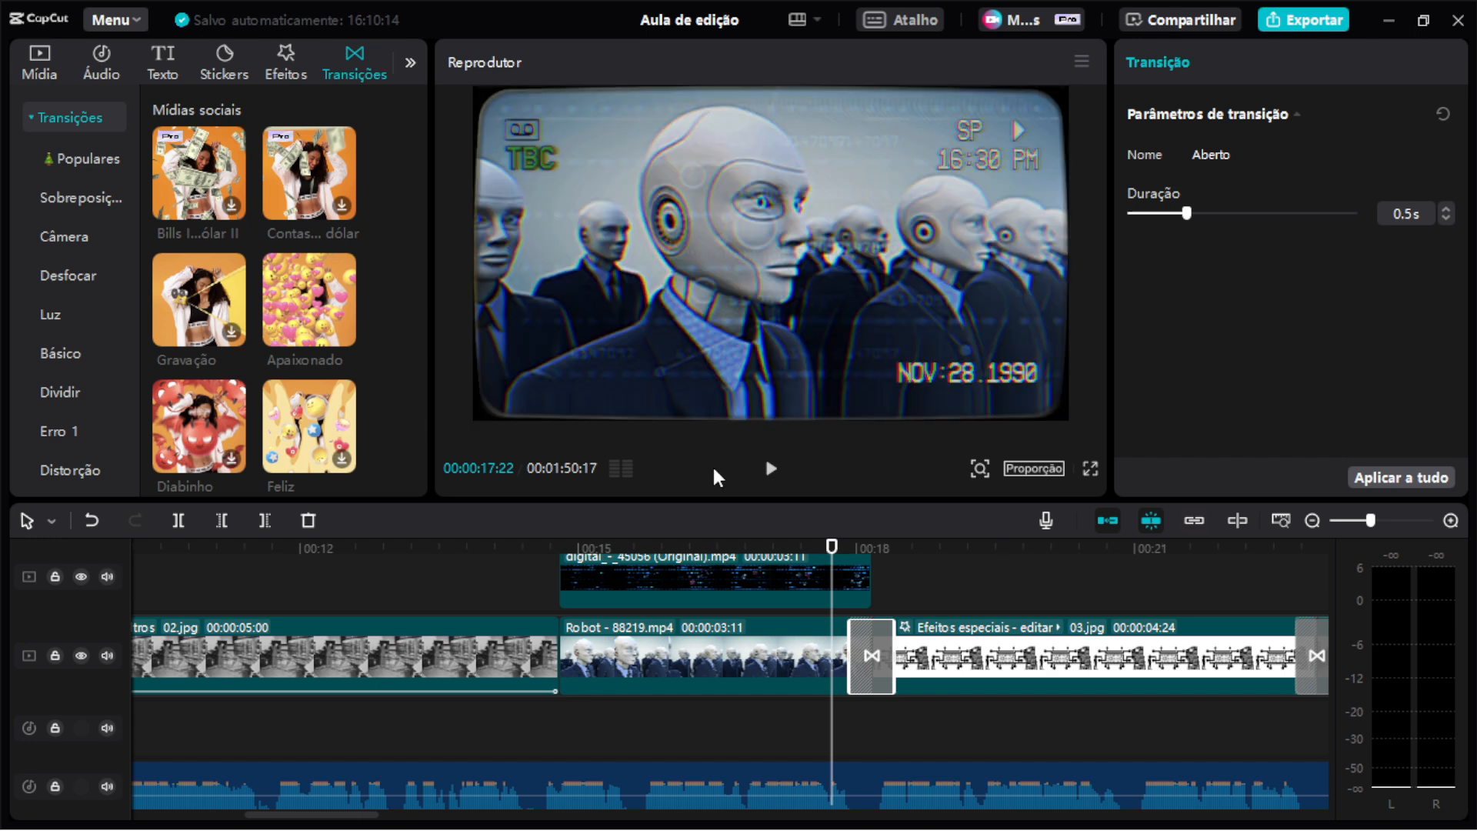
click(87, 287)
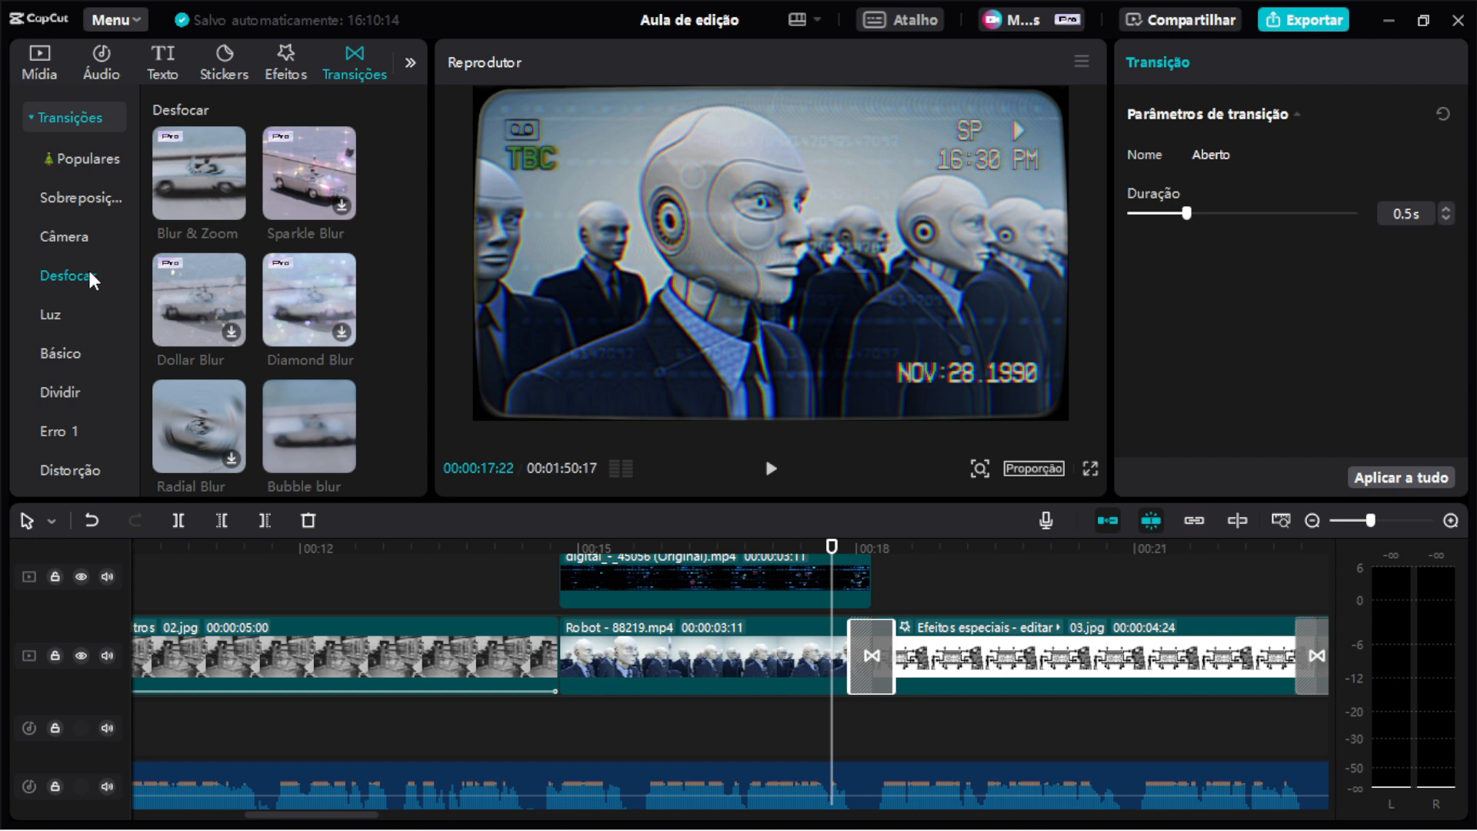
click(85, 244)
scroll(180, 311, down, 3)
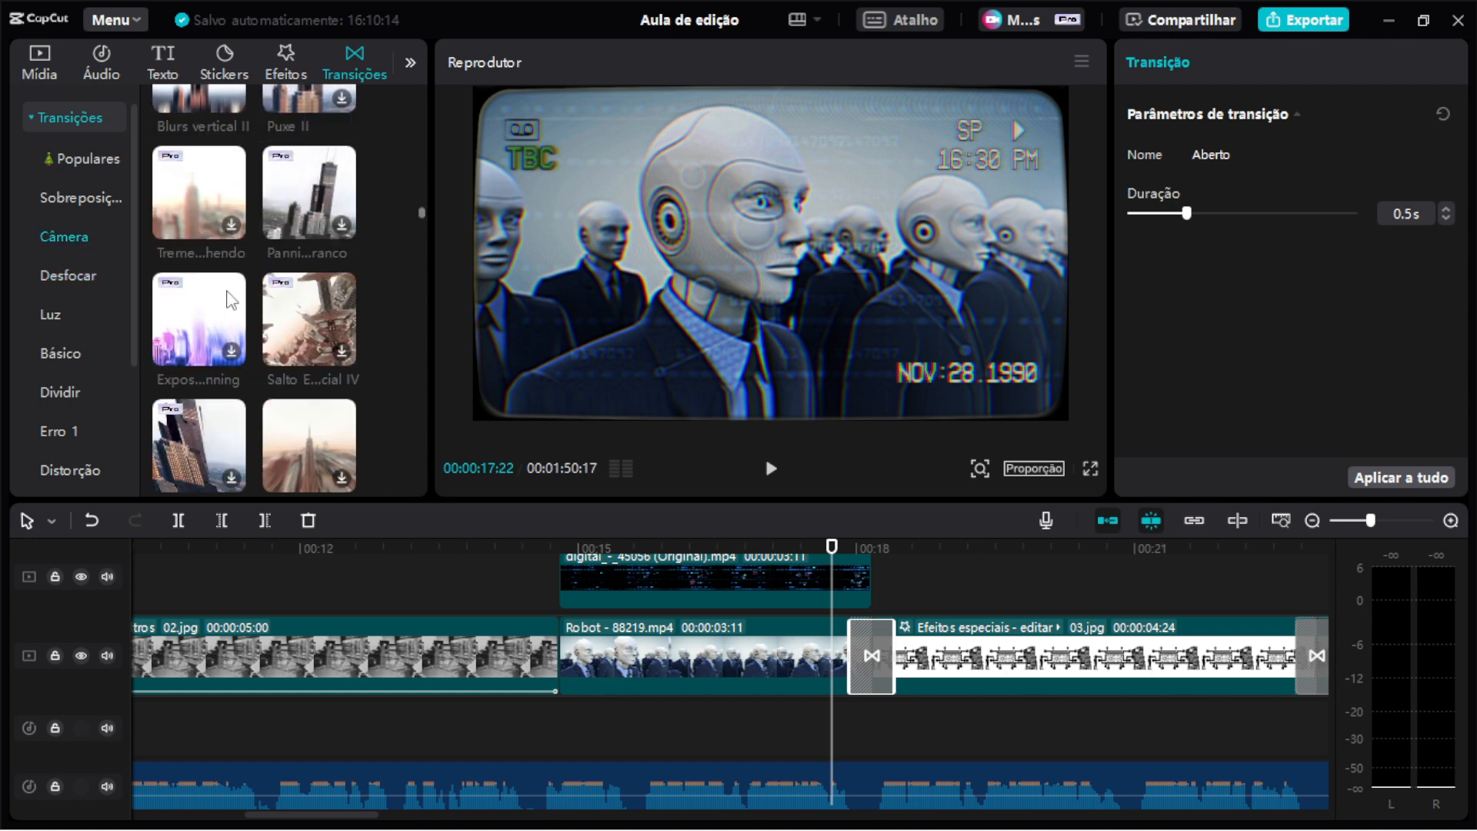
scroll(77, 370, down, 3)
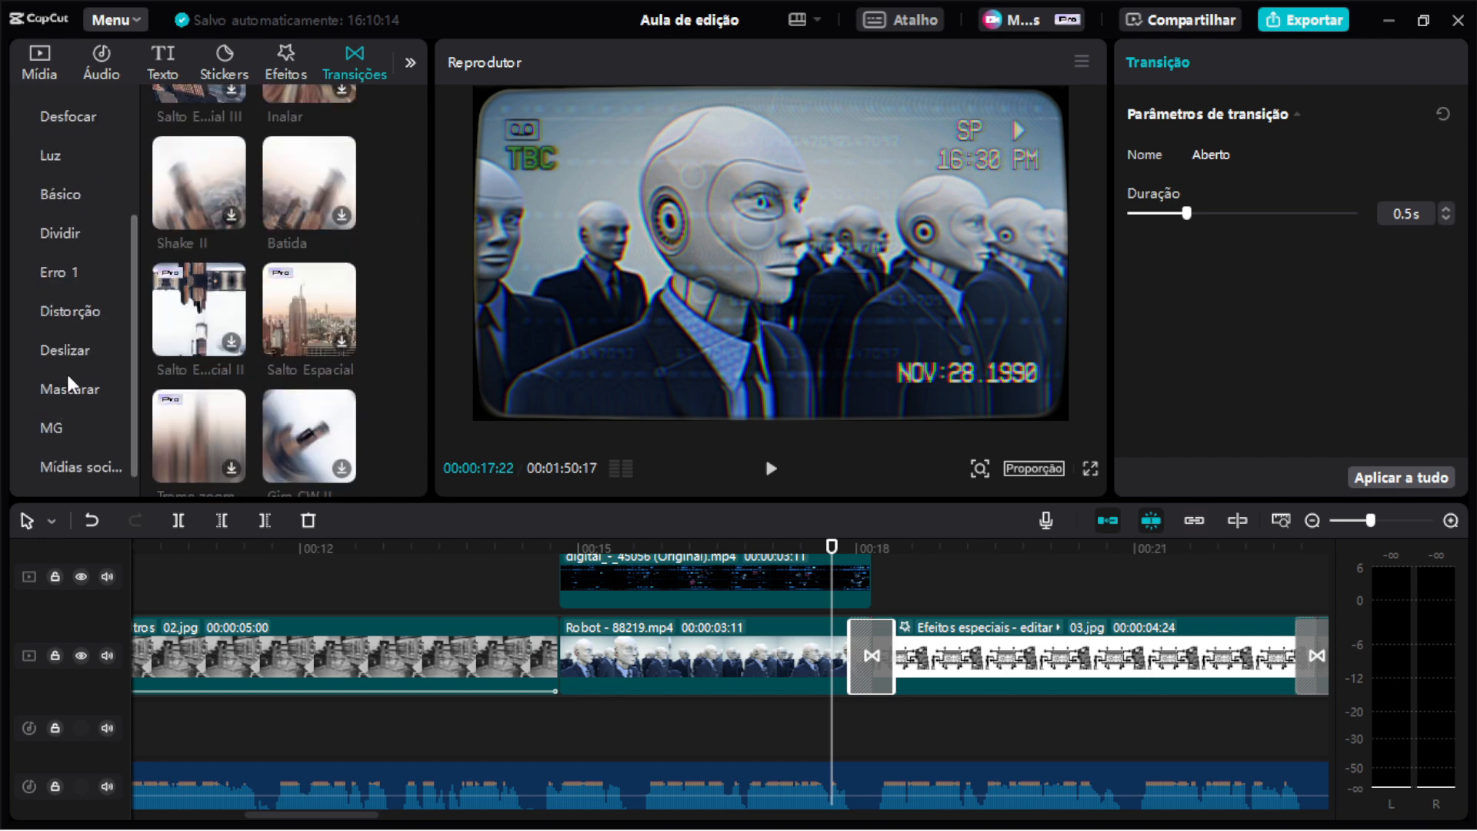
click(68, 385)
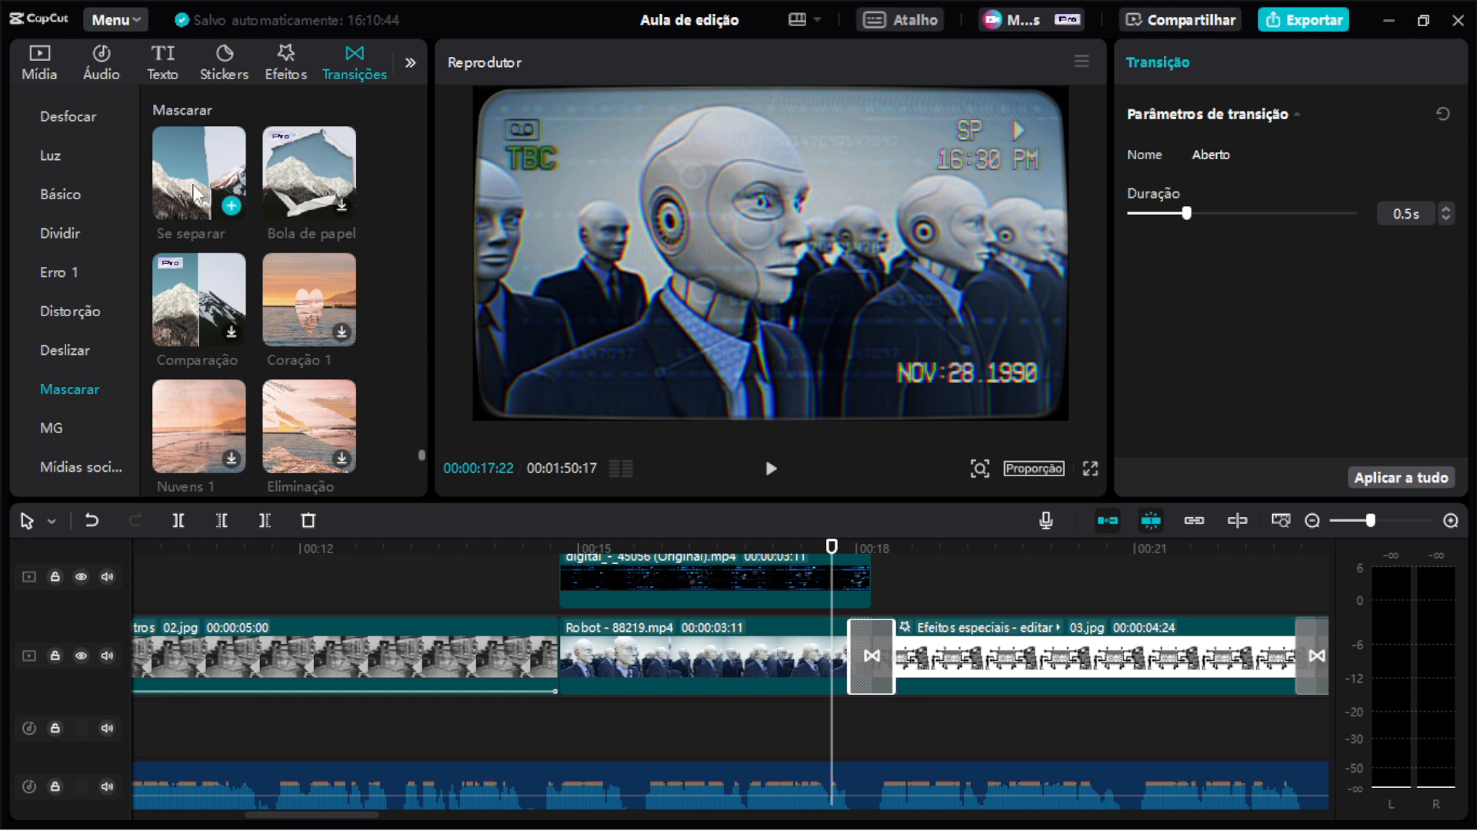
drag(198, 192, 869, 663)
key(space)
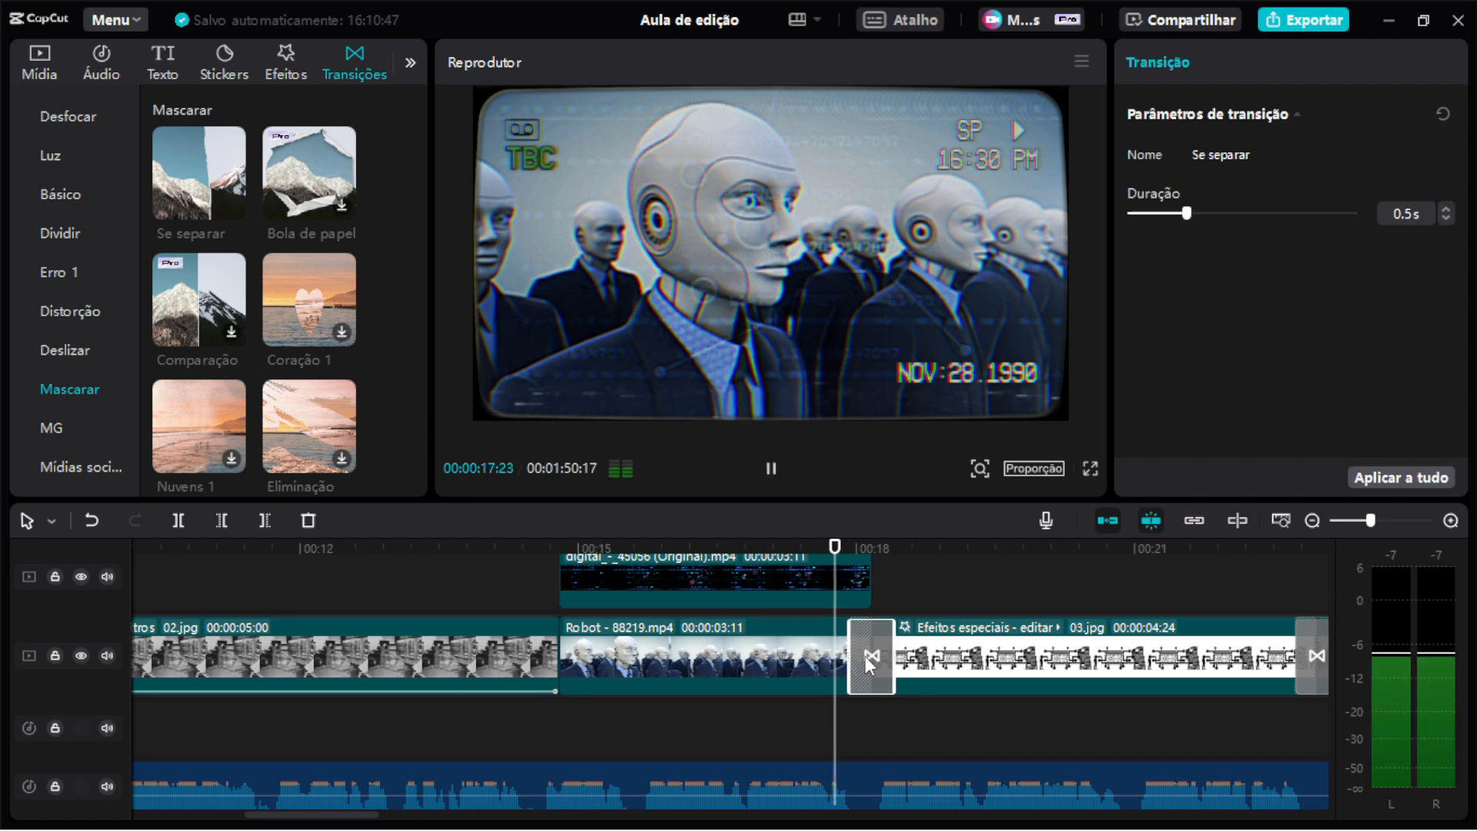
key(space)
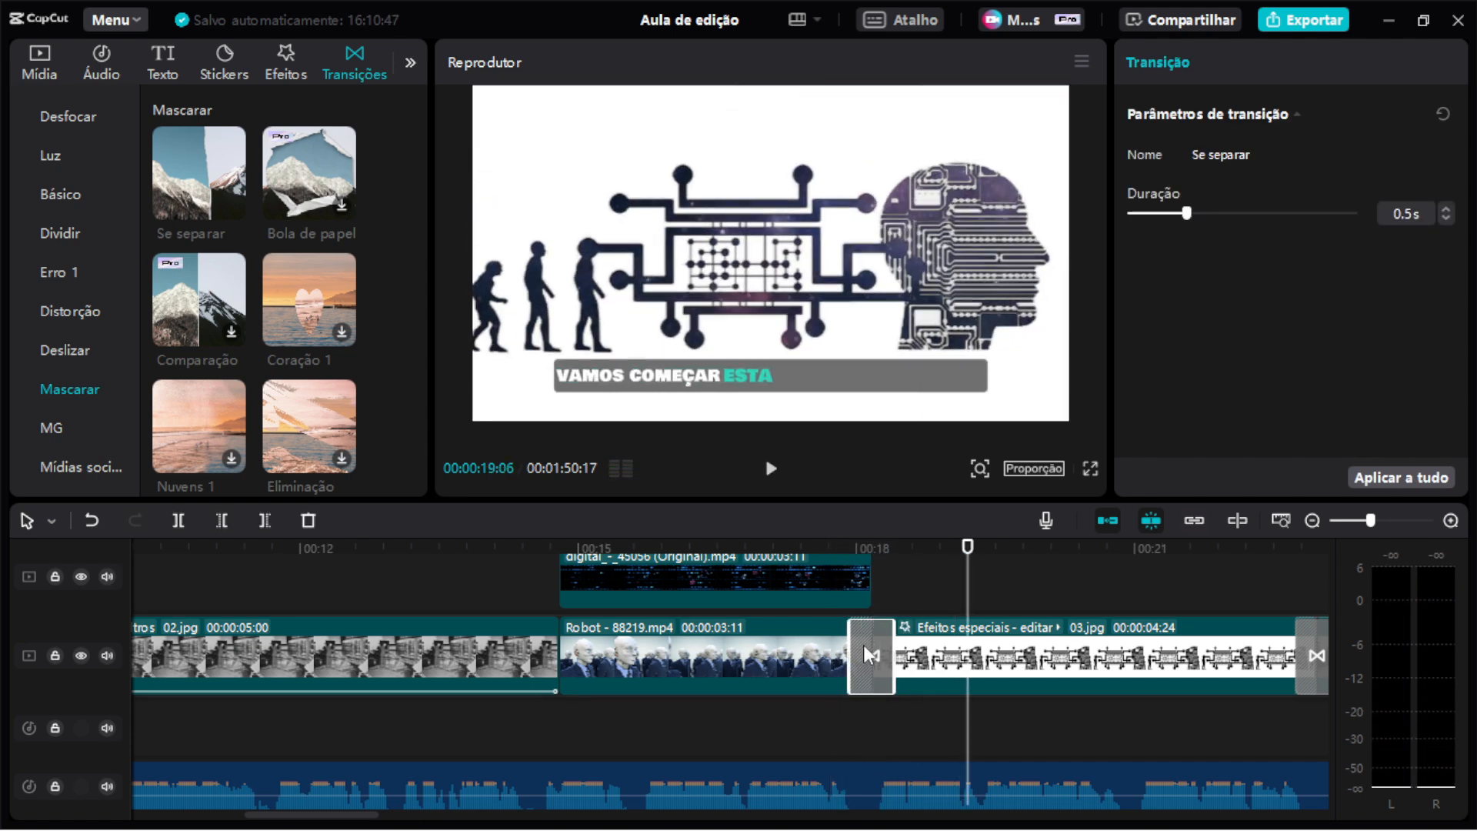
key(ctrl+z)
Play back the Robot-to-Efeitos especiais transition several times to review it.
click(836, 548)
key(space)
key(space)
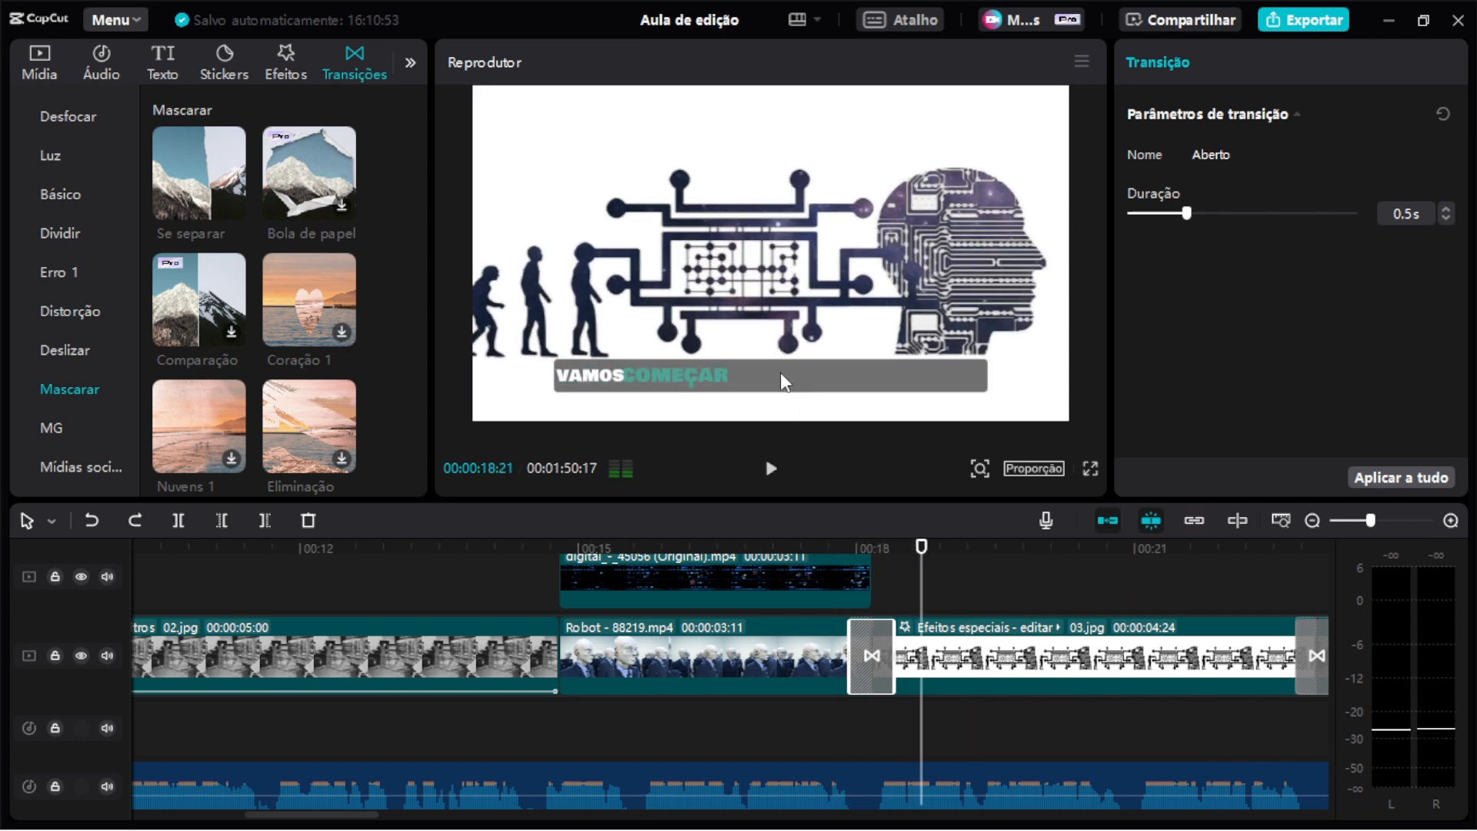
click(835, 547)
key(space)
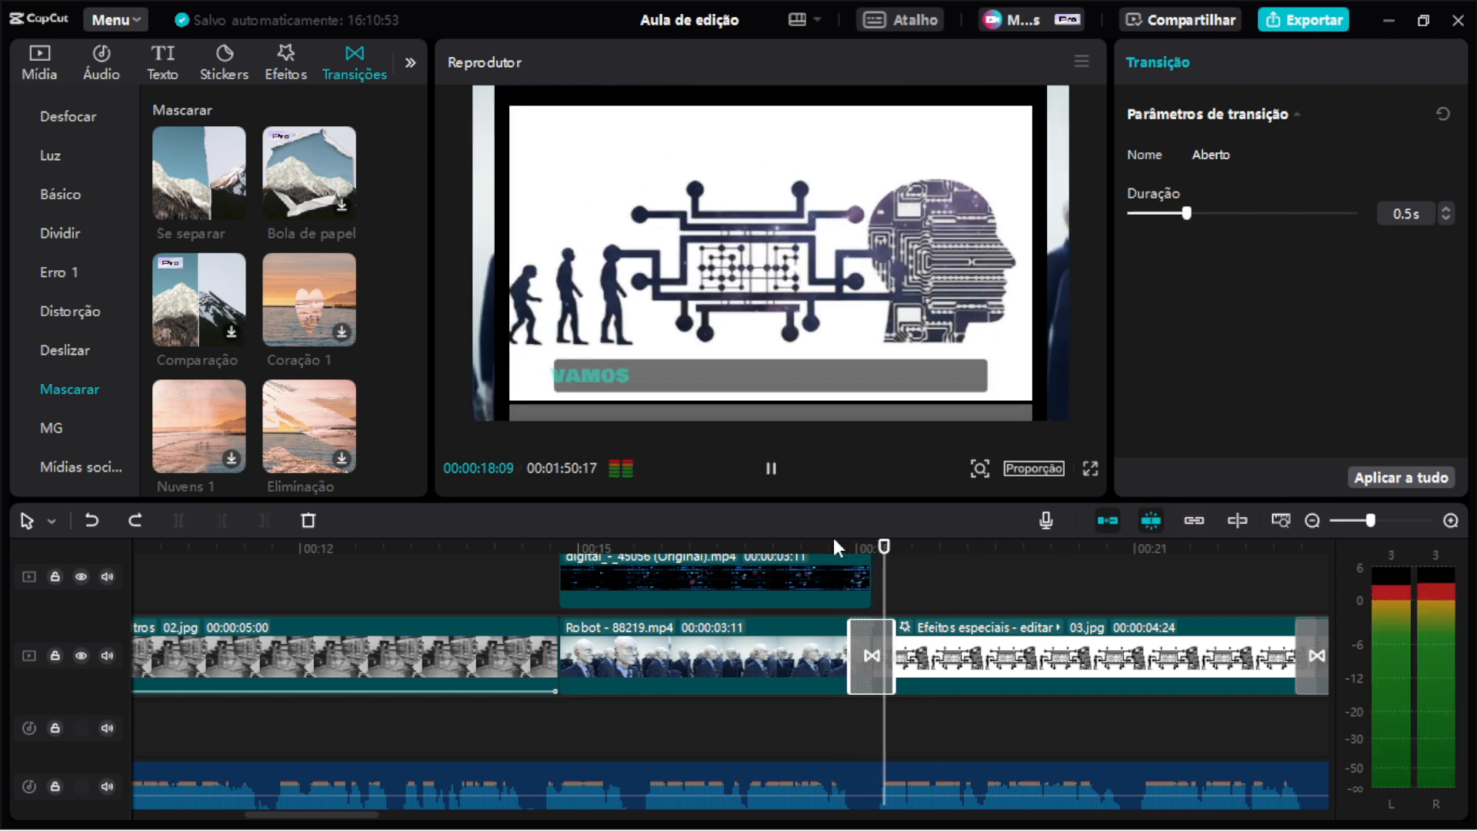
key(space)
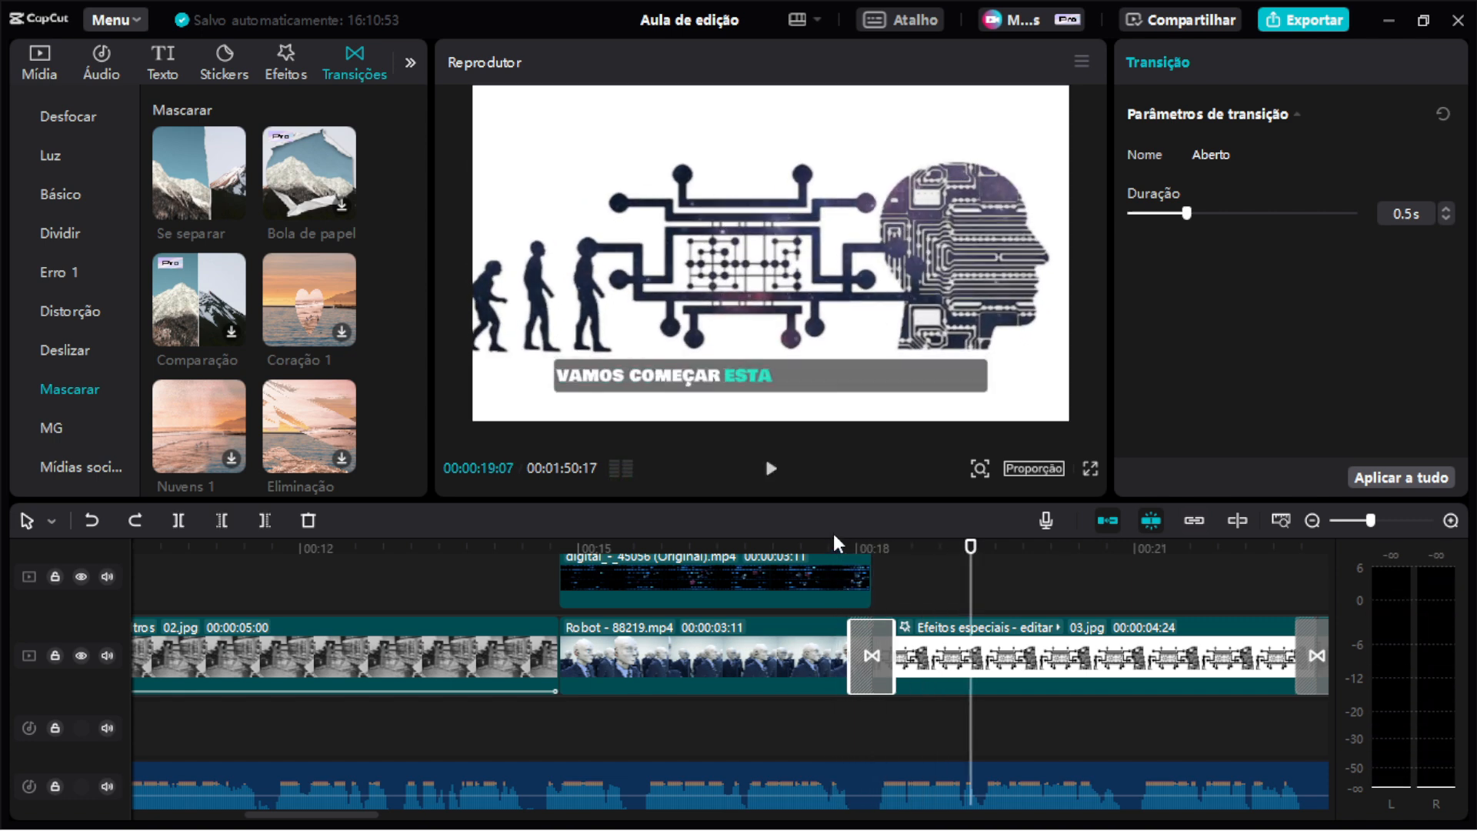
scroll(891, 638, right, 5)
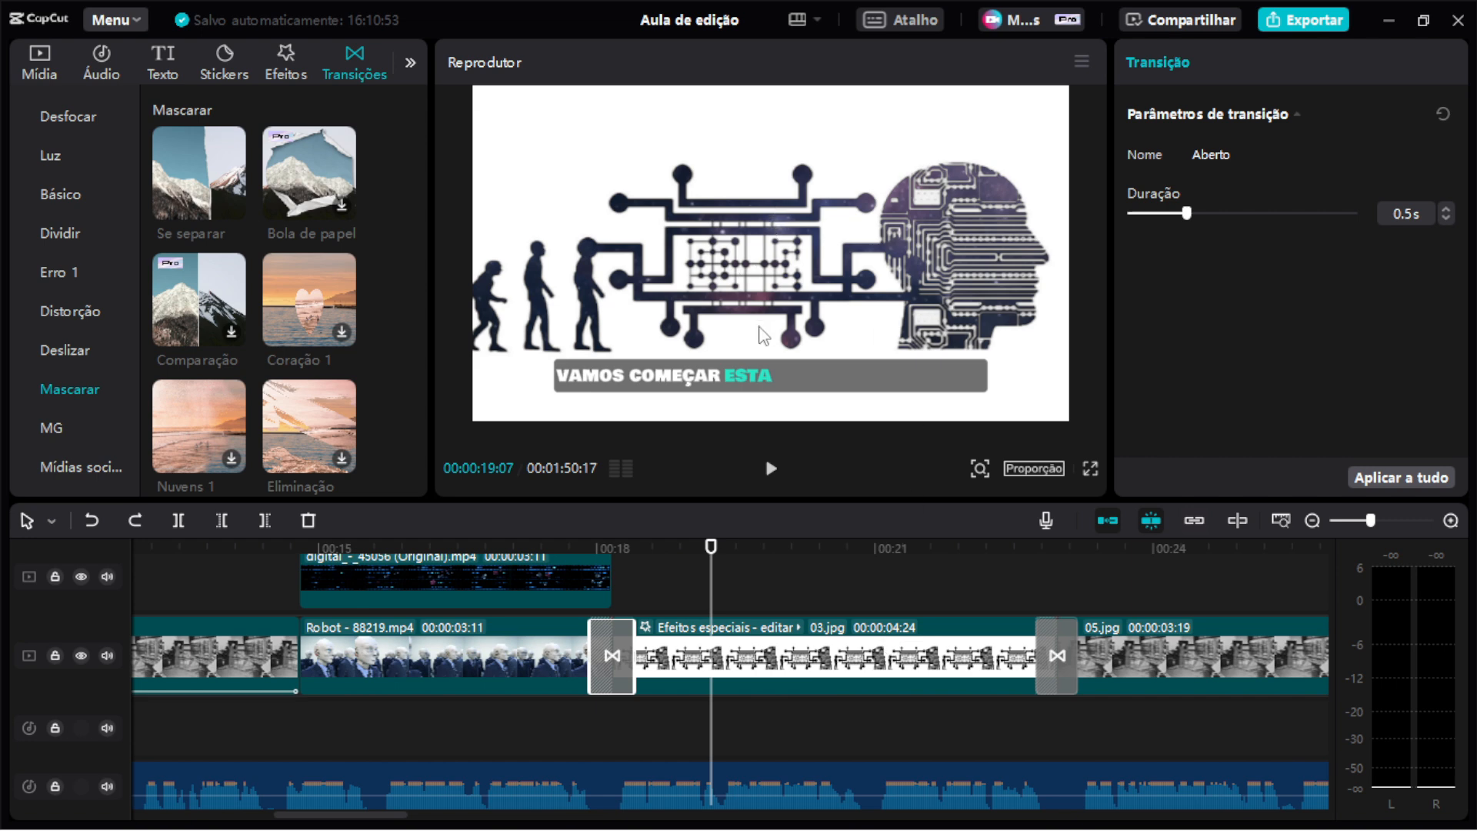
Select the Efeitos especiais clip and turn off its applied effects to compare the preview.
drag(818, 501, 825, 588)
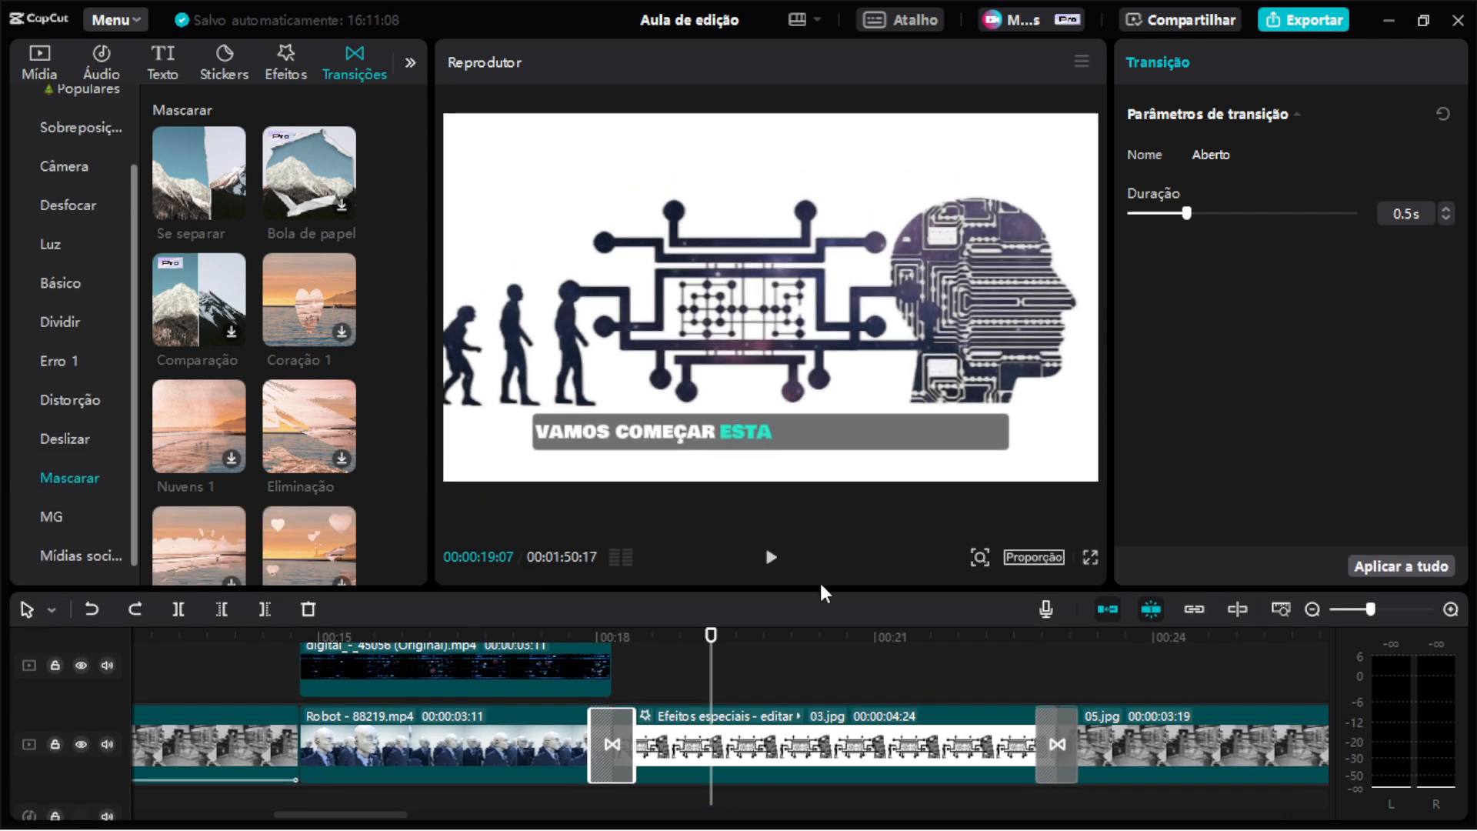
click(825, 729)
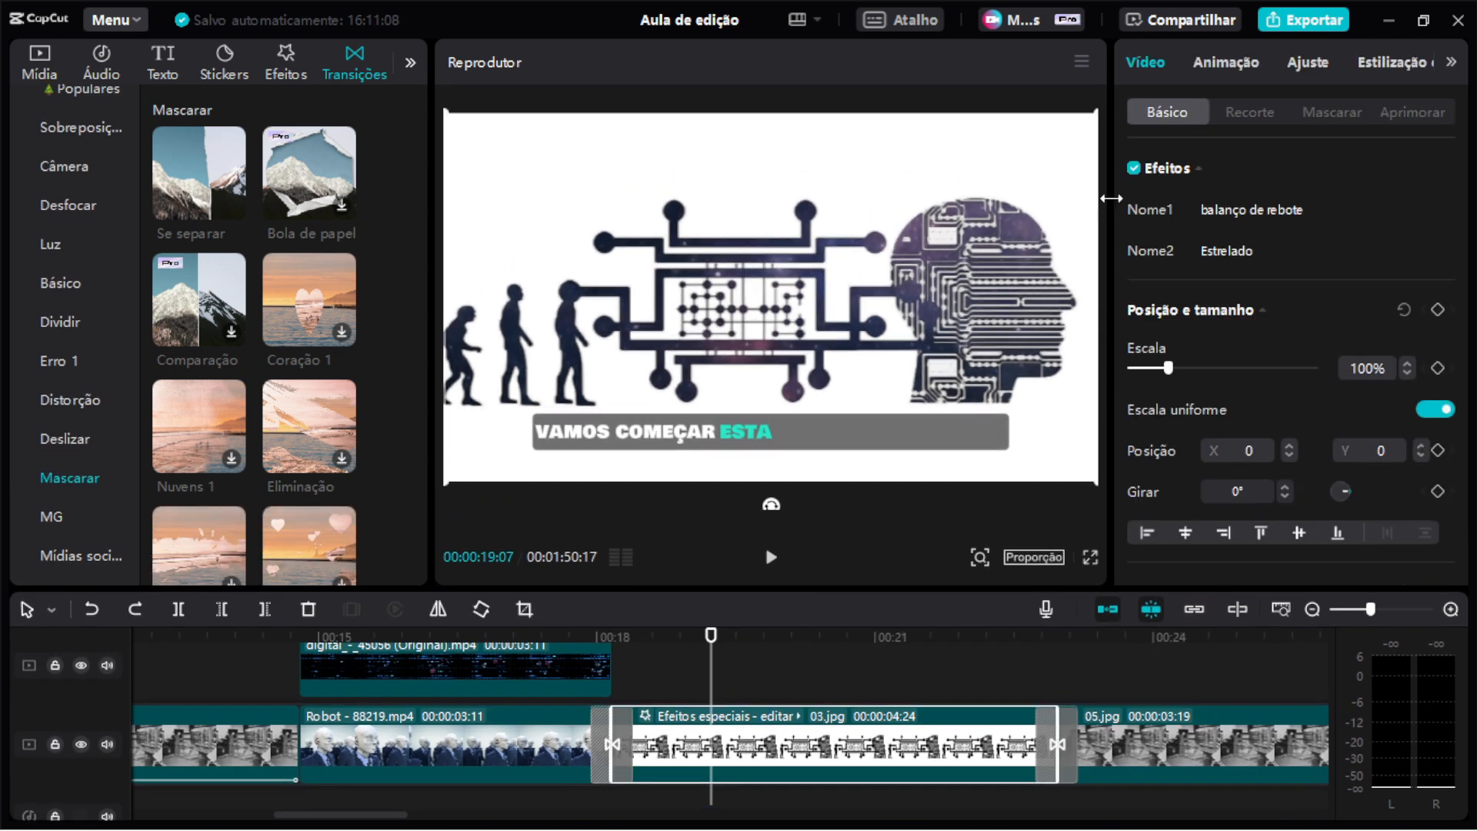
click(1134, 169)
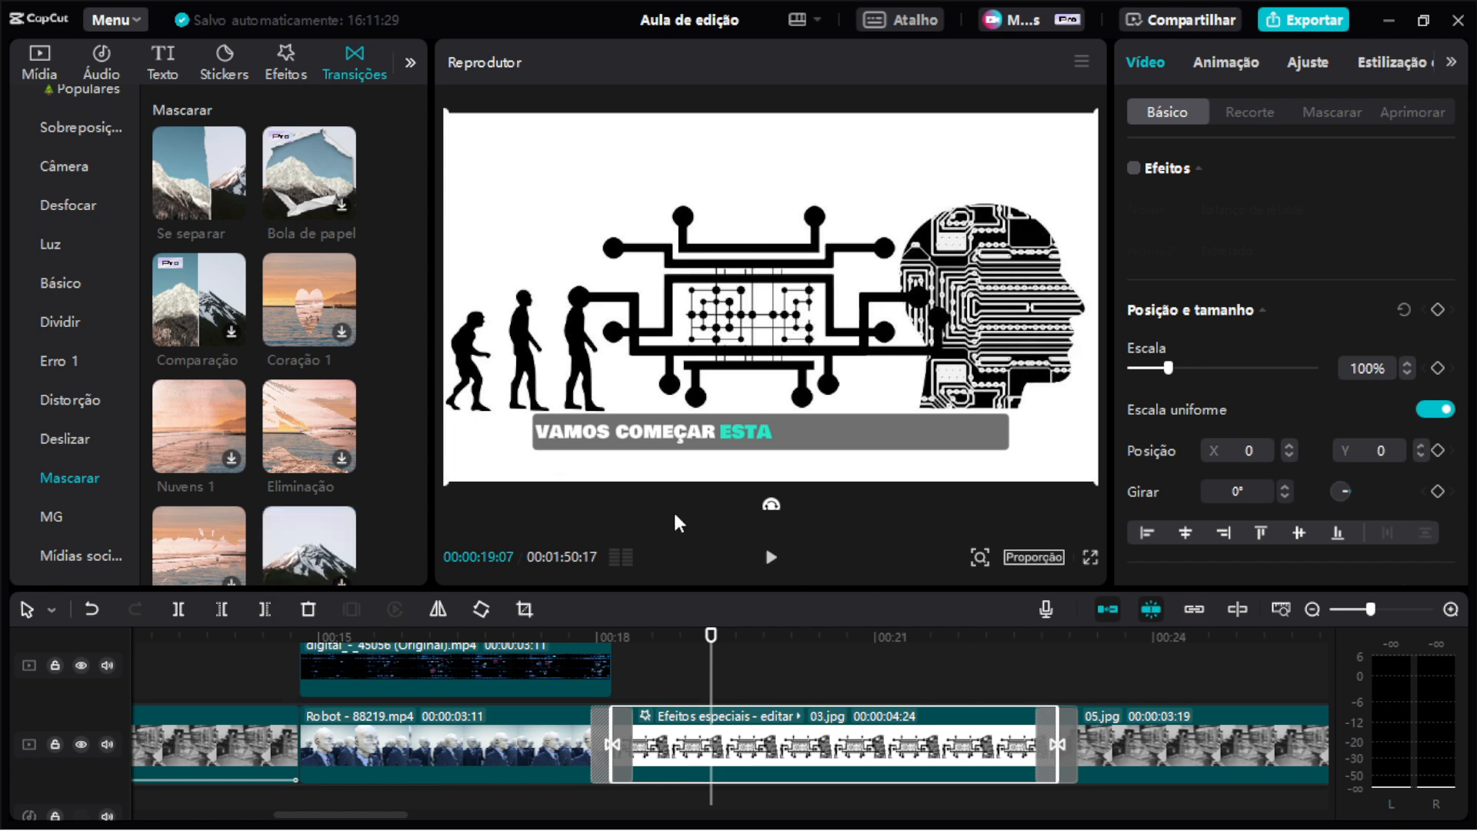
drag(660, 591, 688, 530)
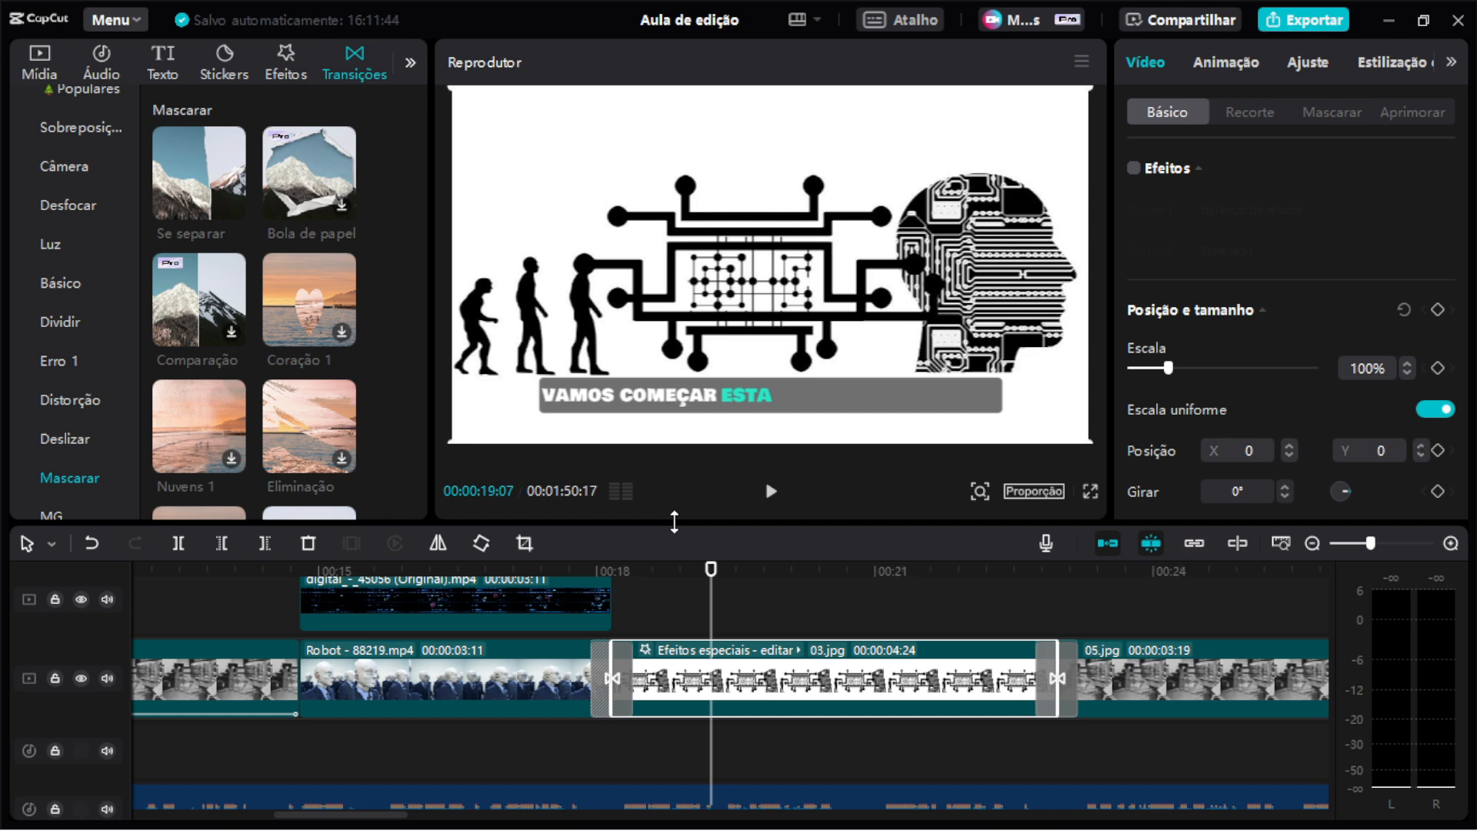
Switch to the web browser and open the AI Evolution script chat in Bard.
mouse_move(1021, 826)
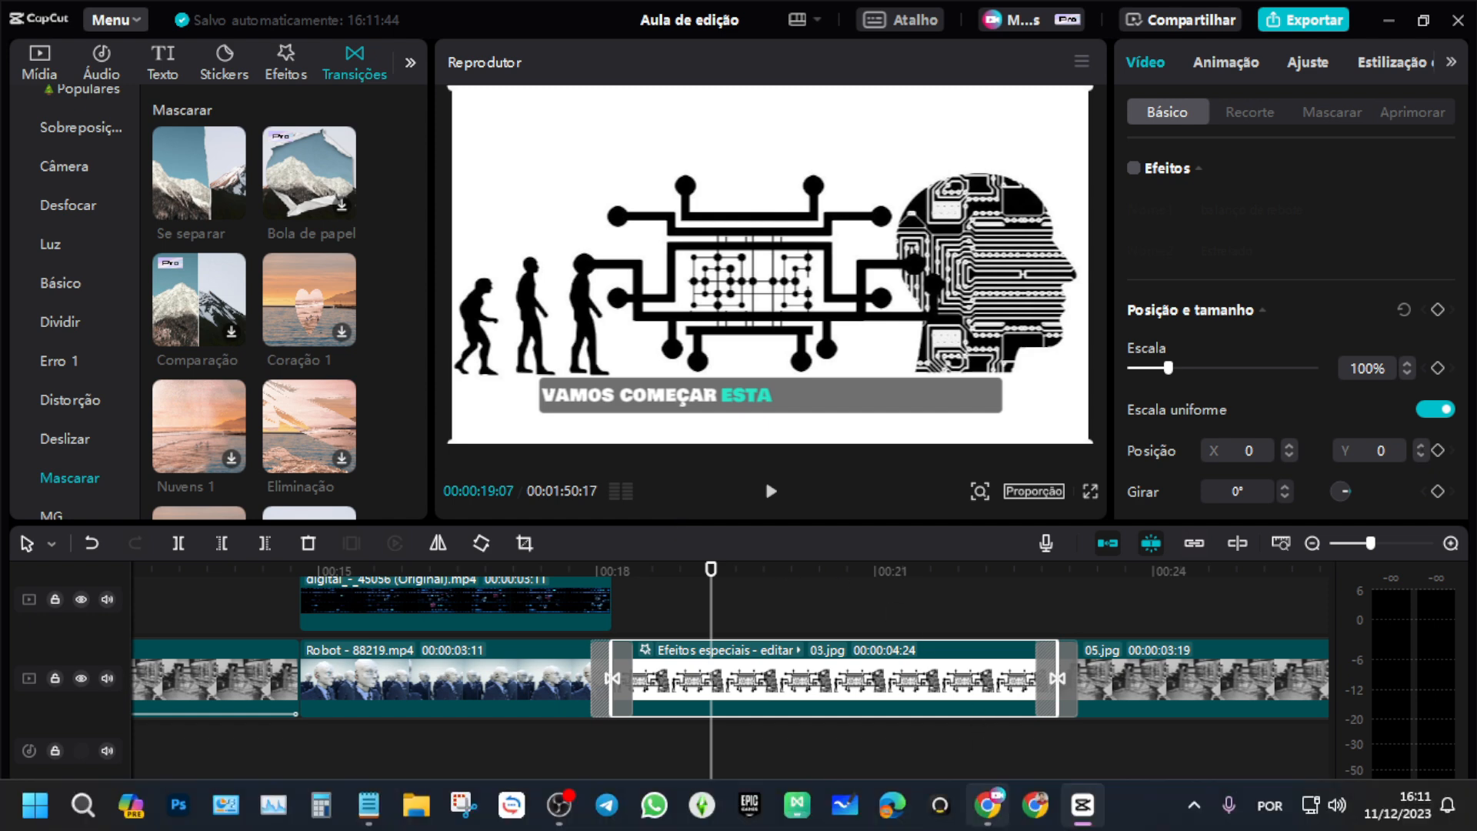
click(1016, 828)
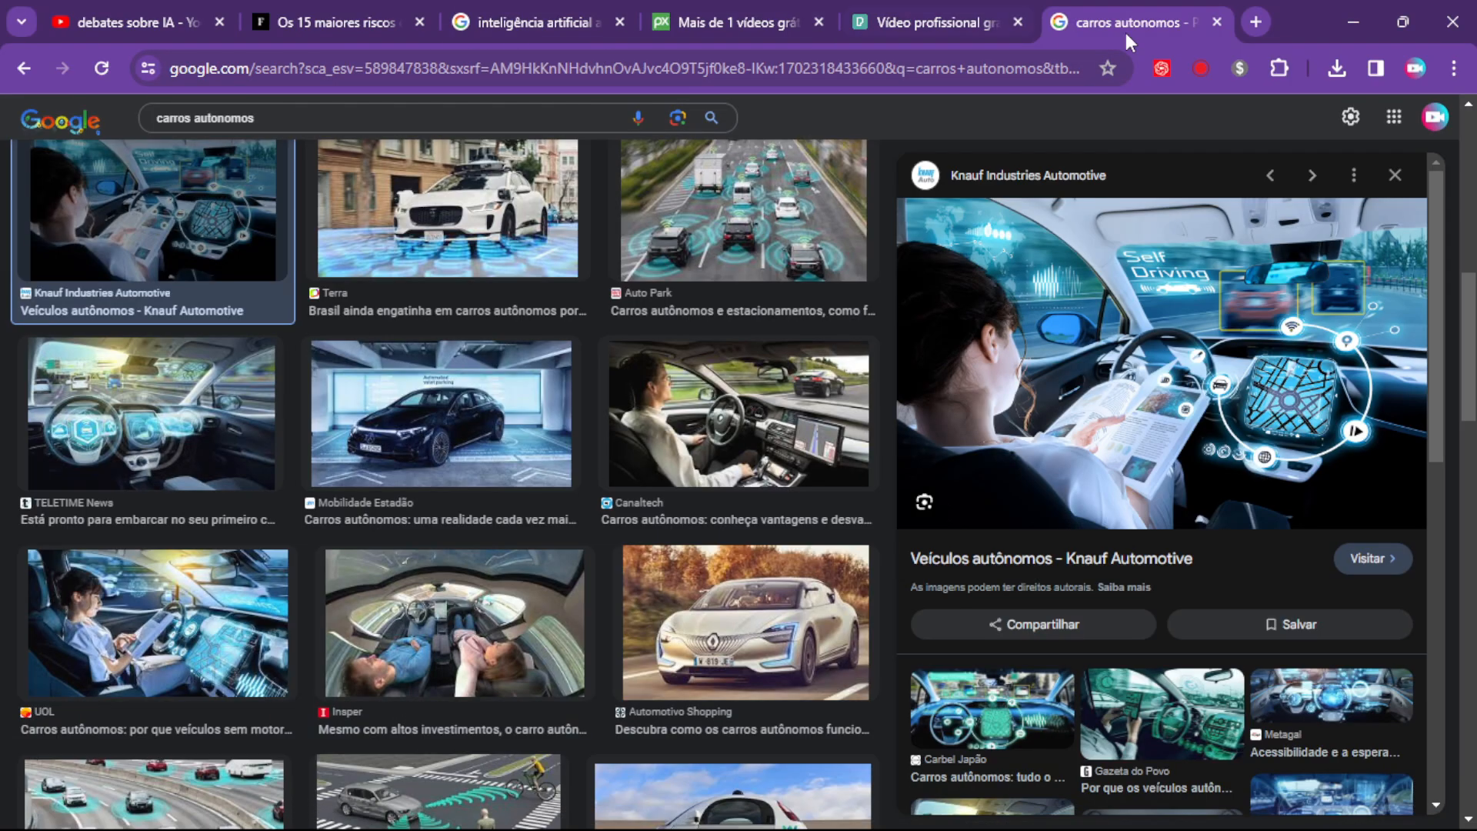
click(1257, 22)
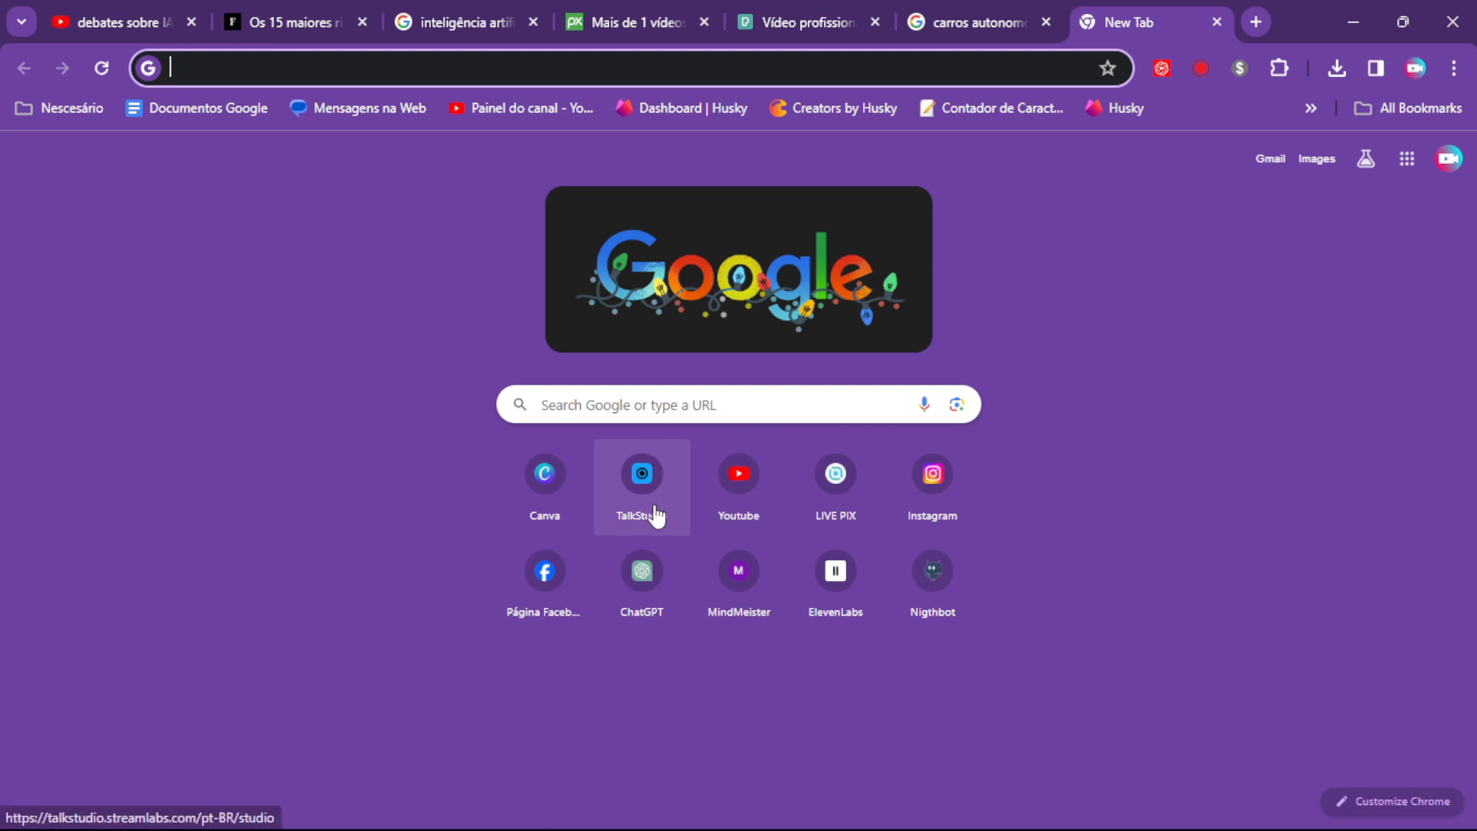
click(642, 572)
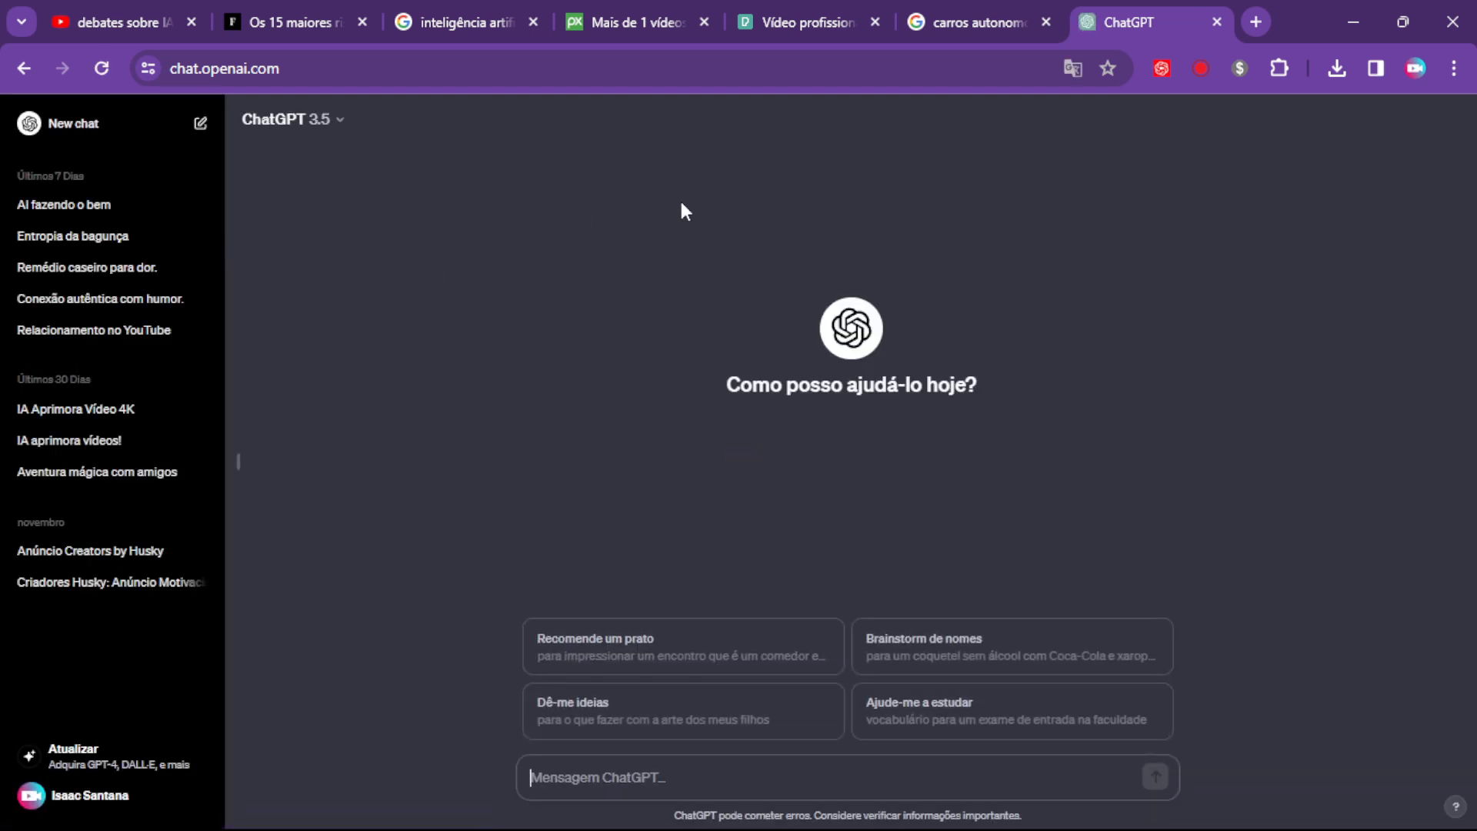
click(1214, 23)
click(1258, 20)
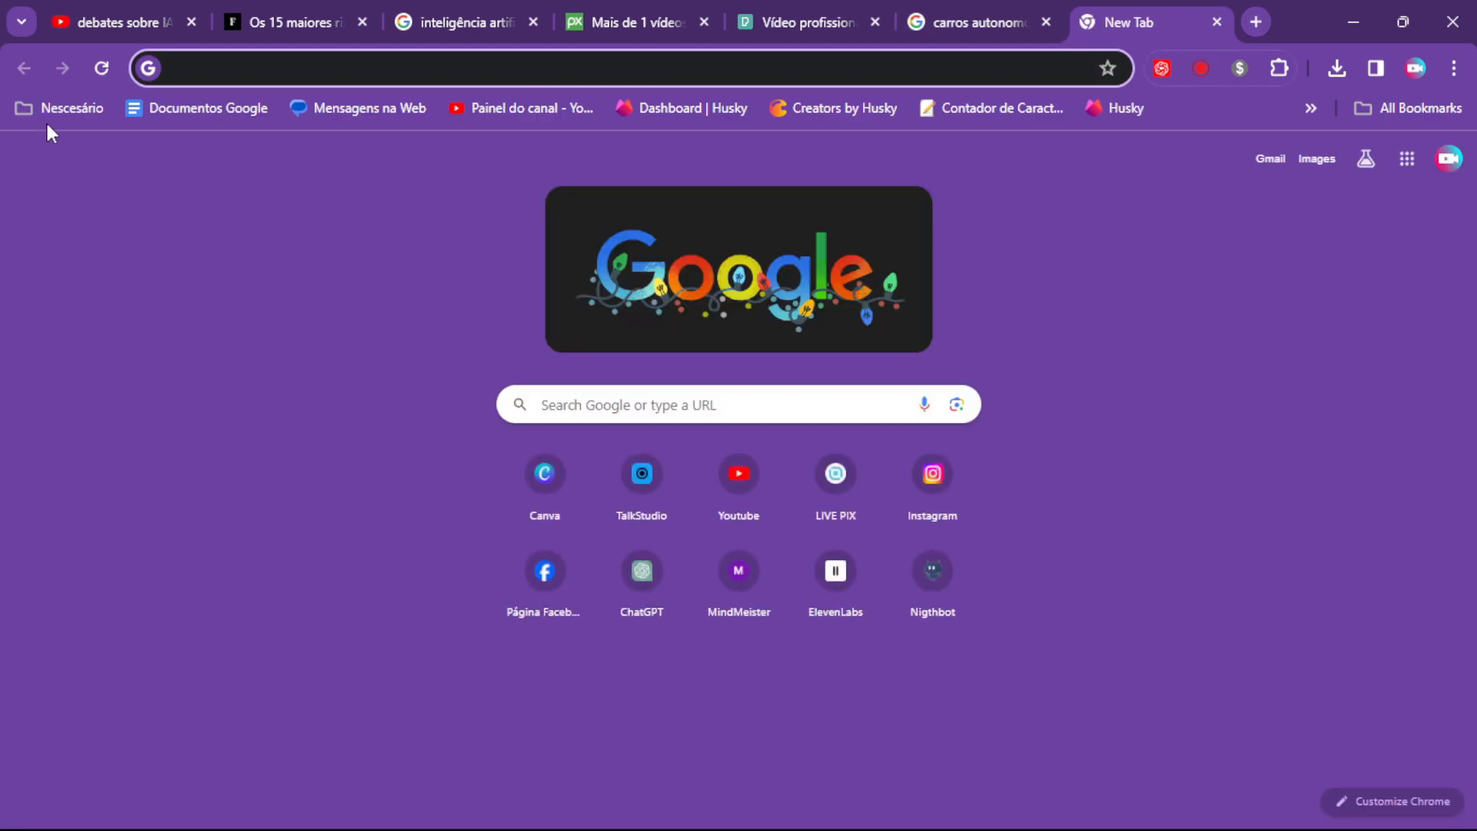
click(48, 112)
click(88, 375)
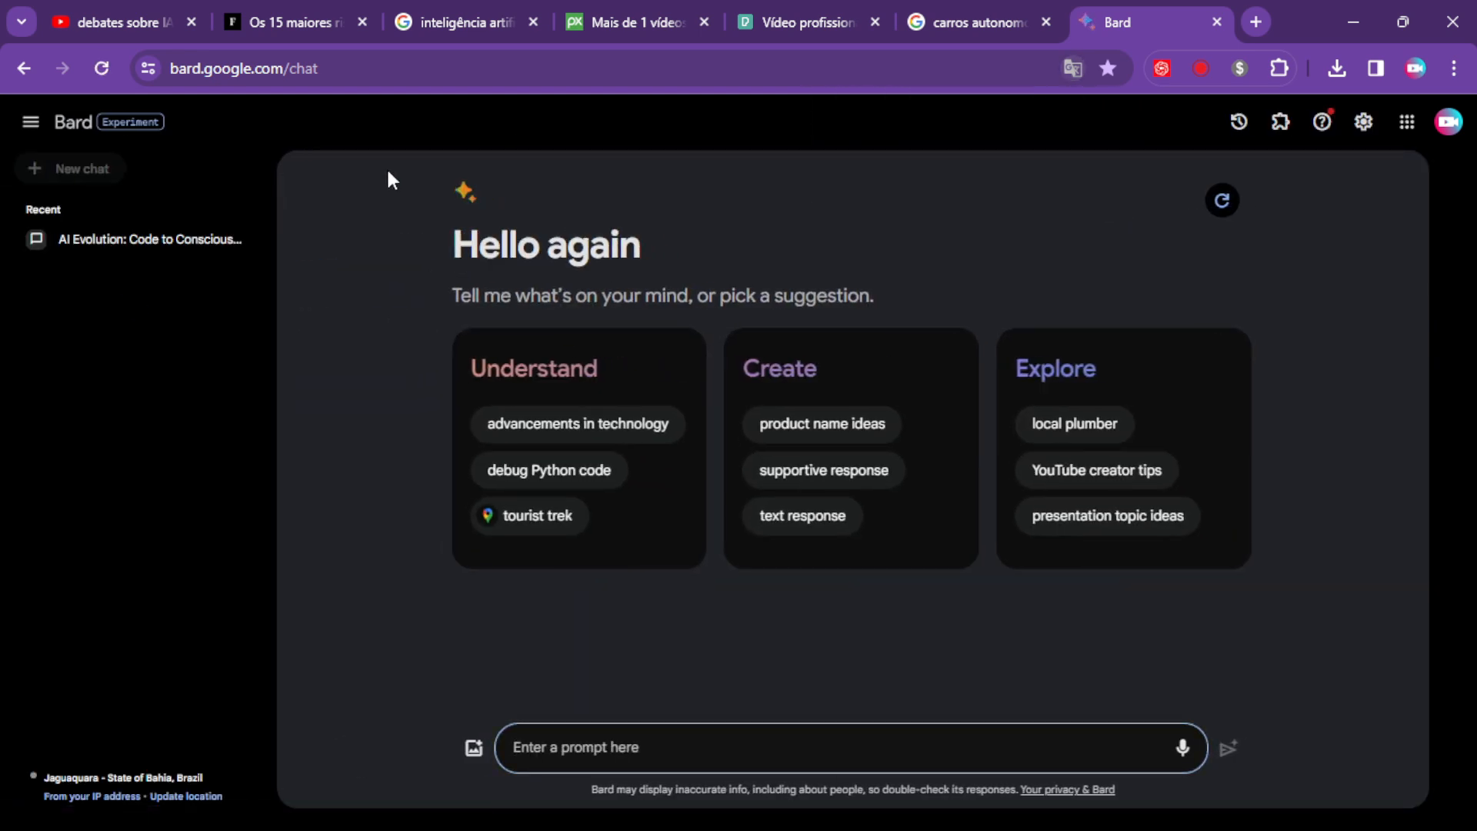
click(154, 242)
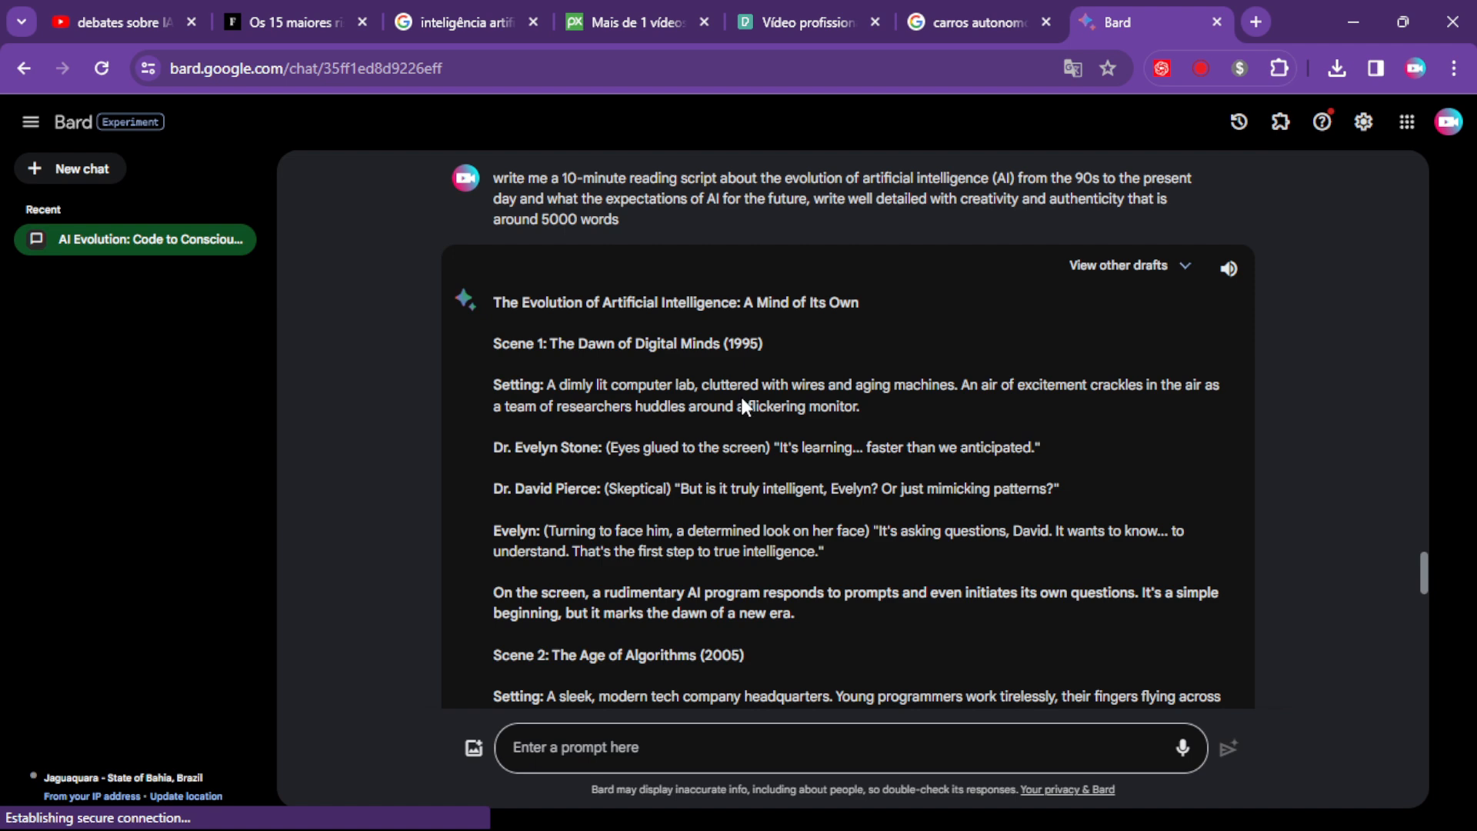
Translate the Bard page into Portuguese.
scroll(646, 384, up, 1)
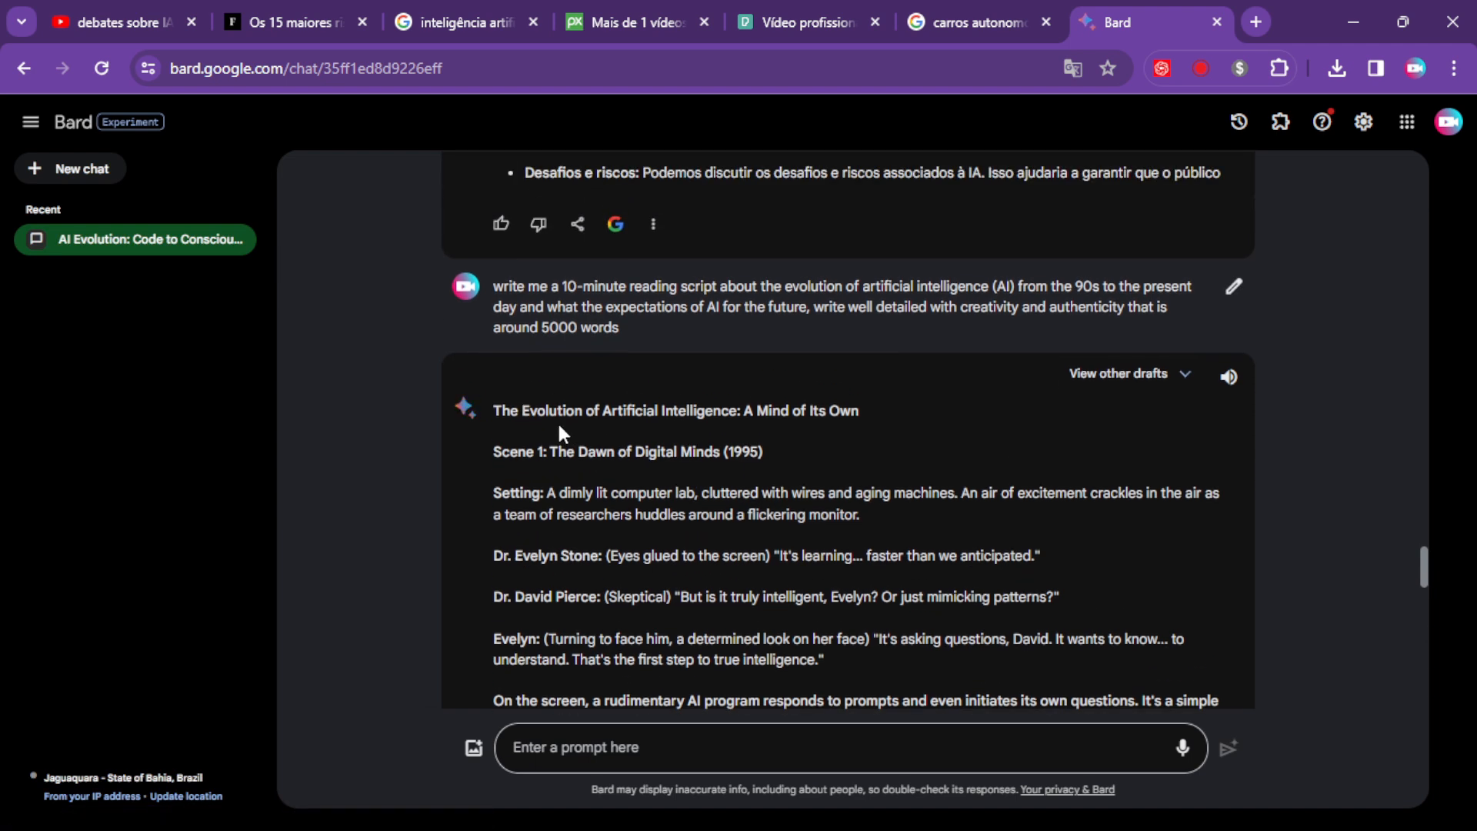
right_click(1053, 412)
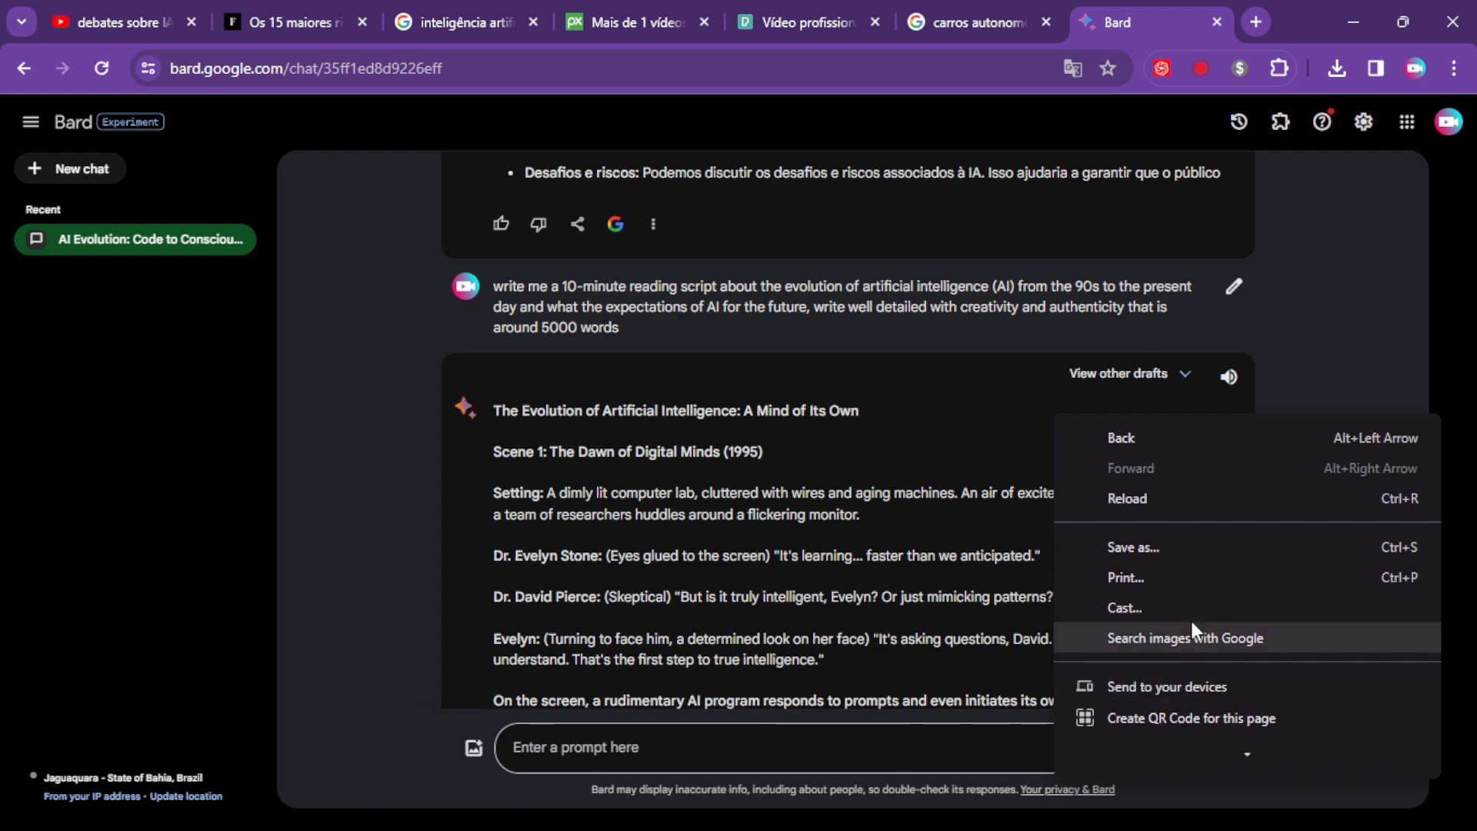
click(1072, 69)
click(967, 113)
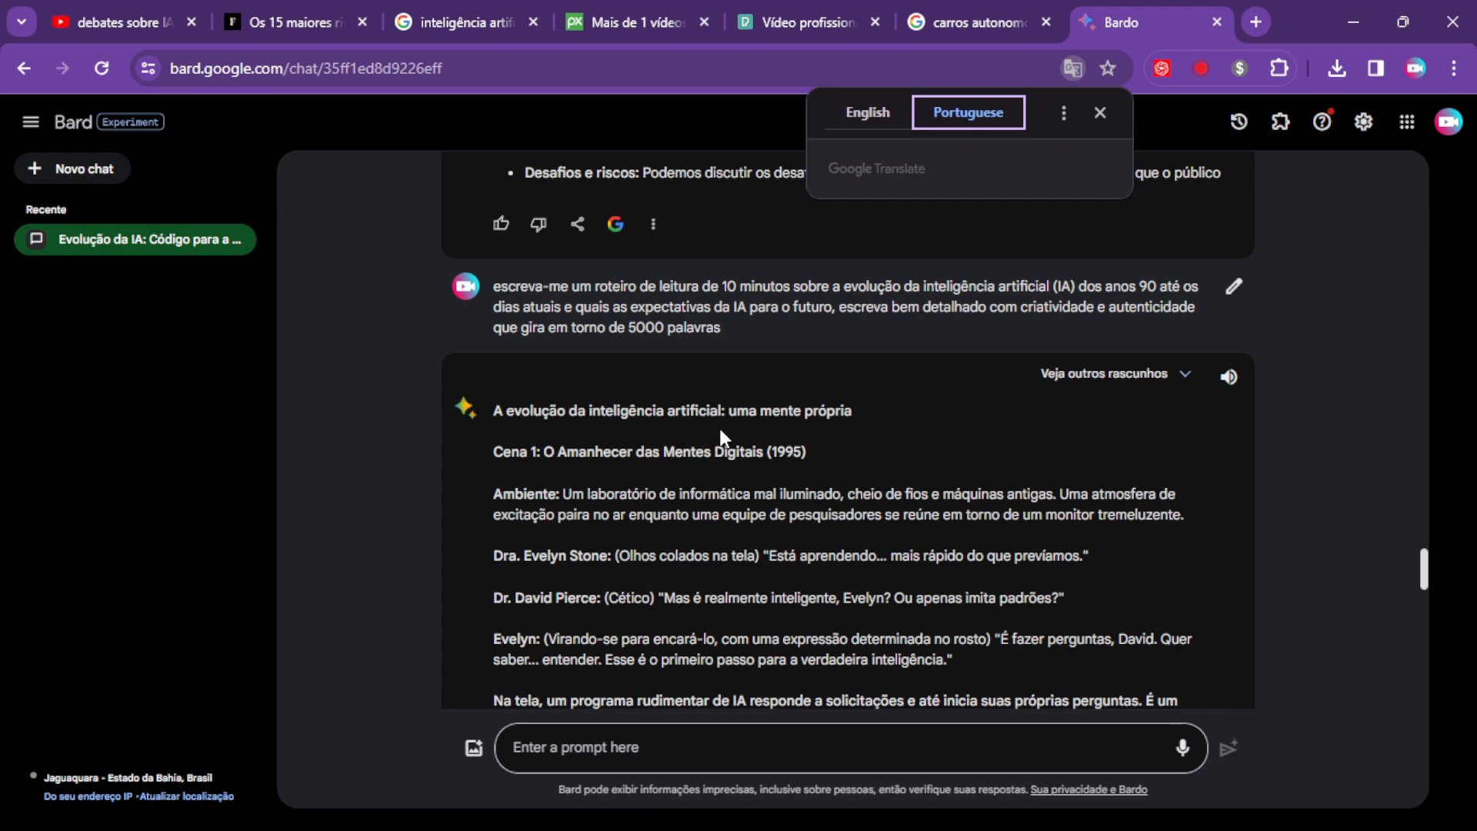
Scroll through the translated script to review its scenes.
scroll(894, 416, up, 4)
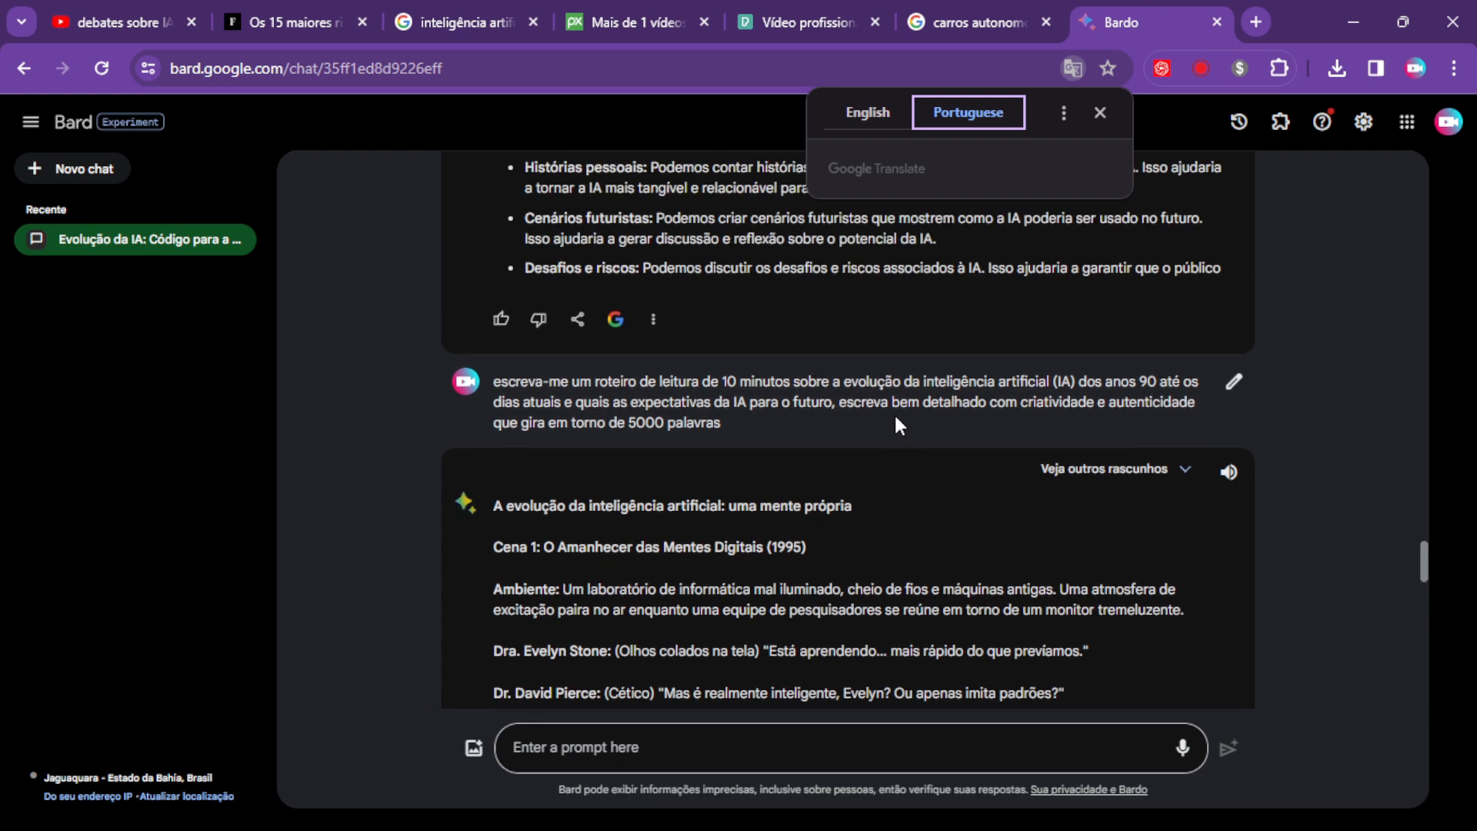
scroll(884, 398, up, 15)
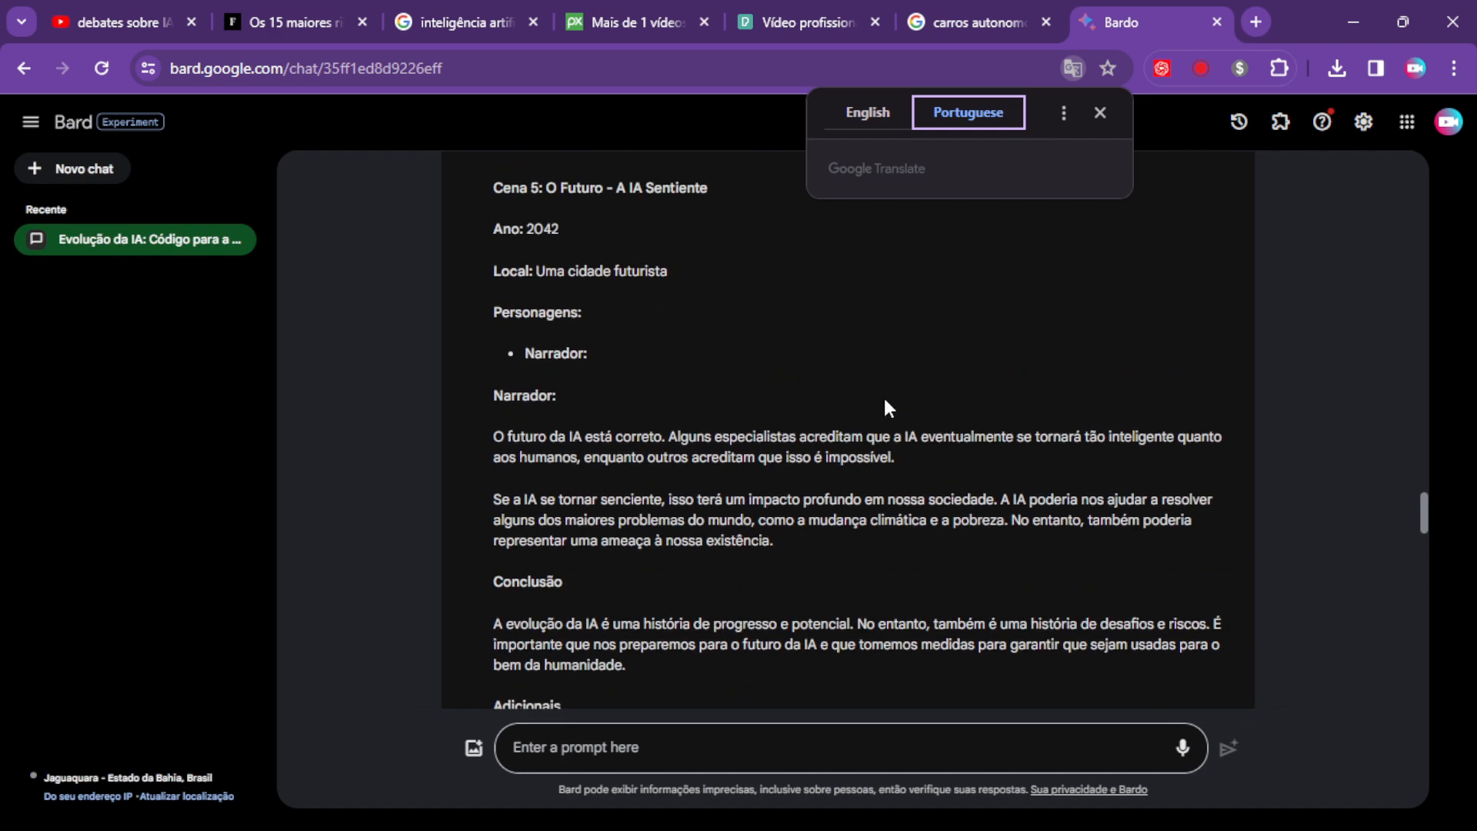
scroll(885, 401, up, 10)
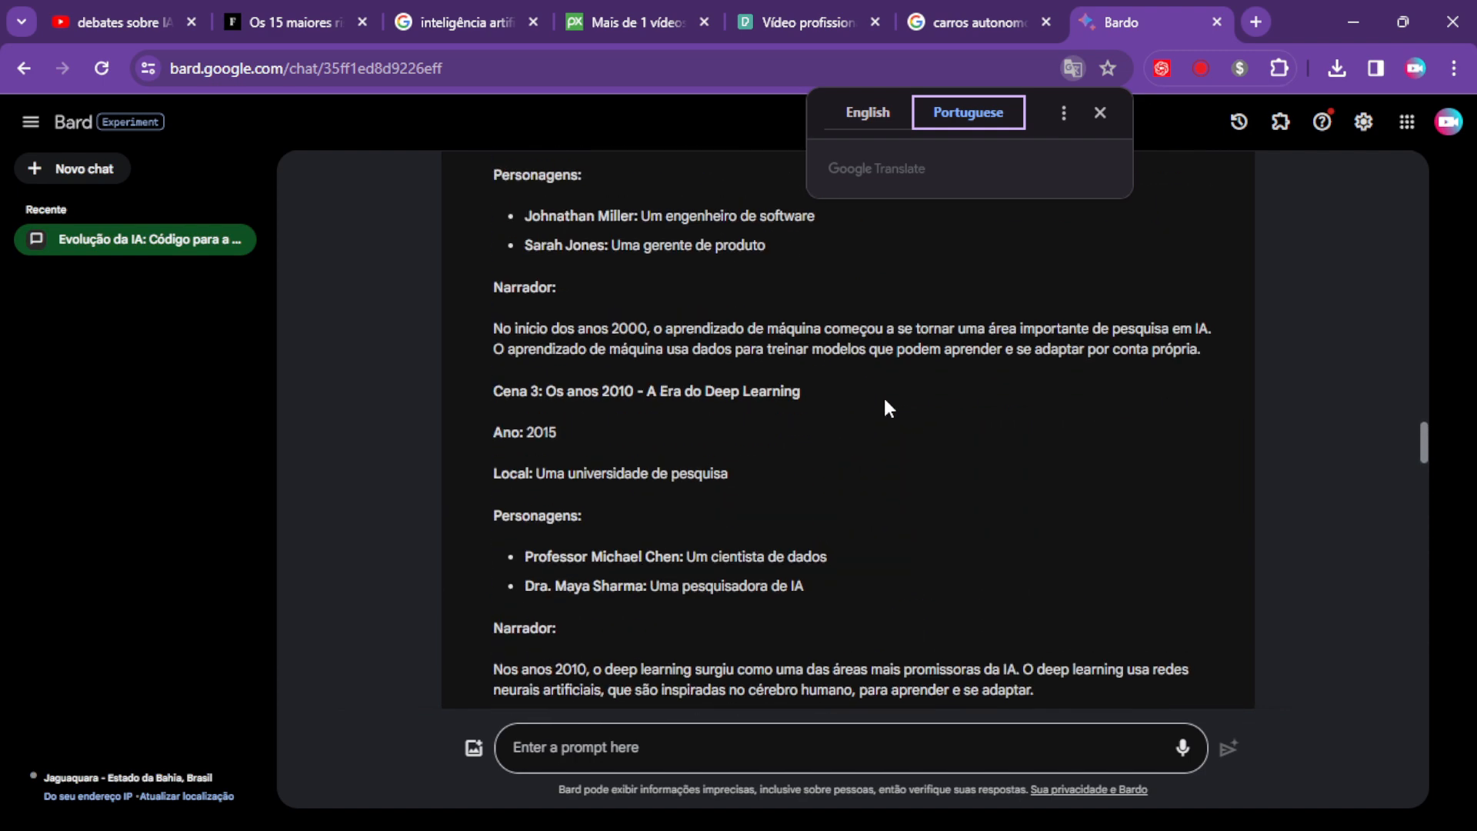
scroll(884, 398, up, 3)
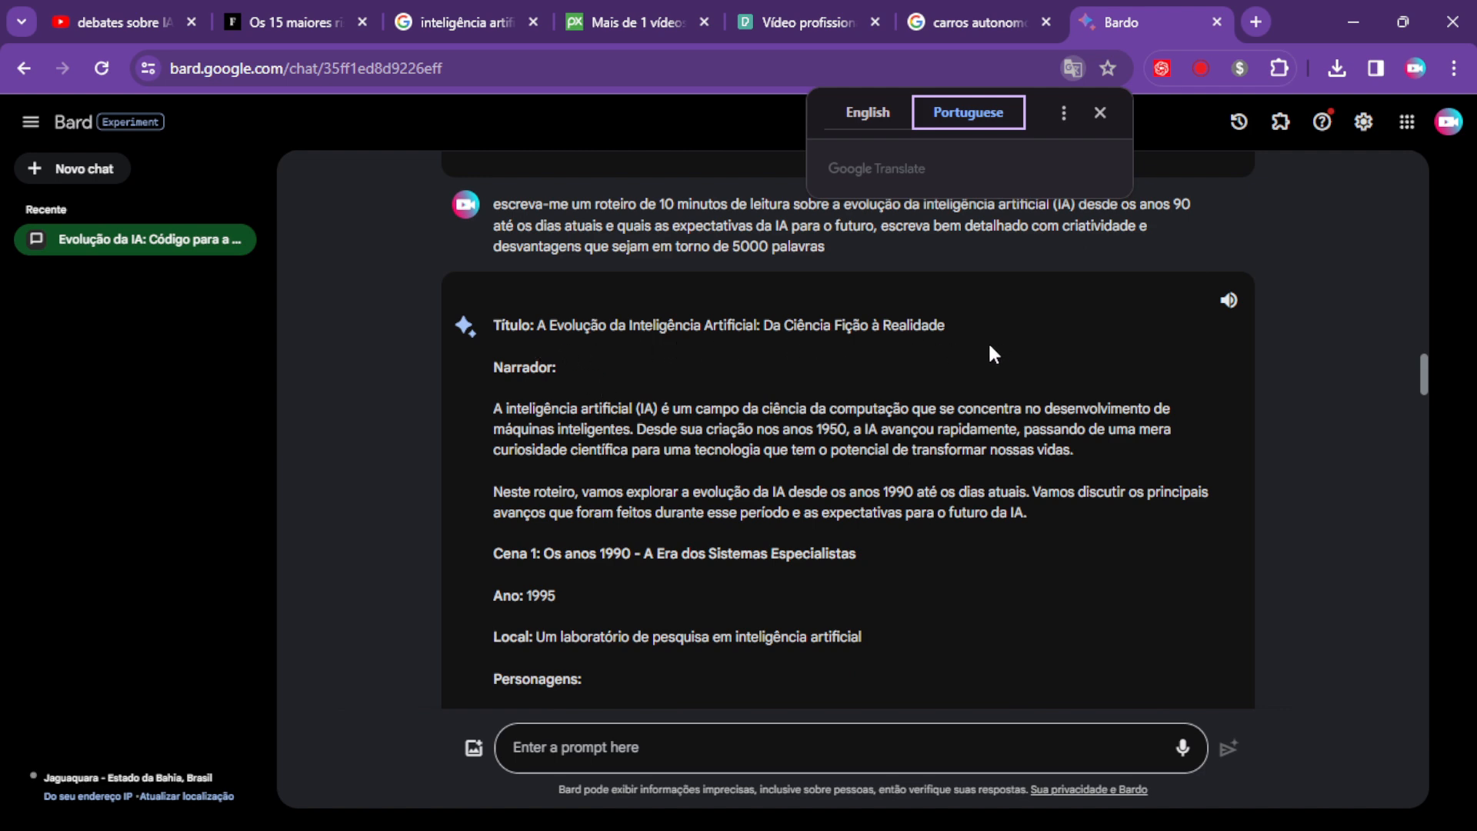
scroll(992, 354, down, 20)
scroll(1035, 373, down, 20)
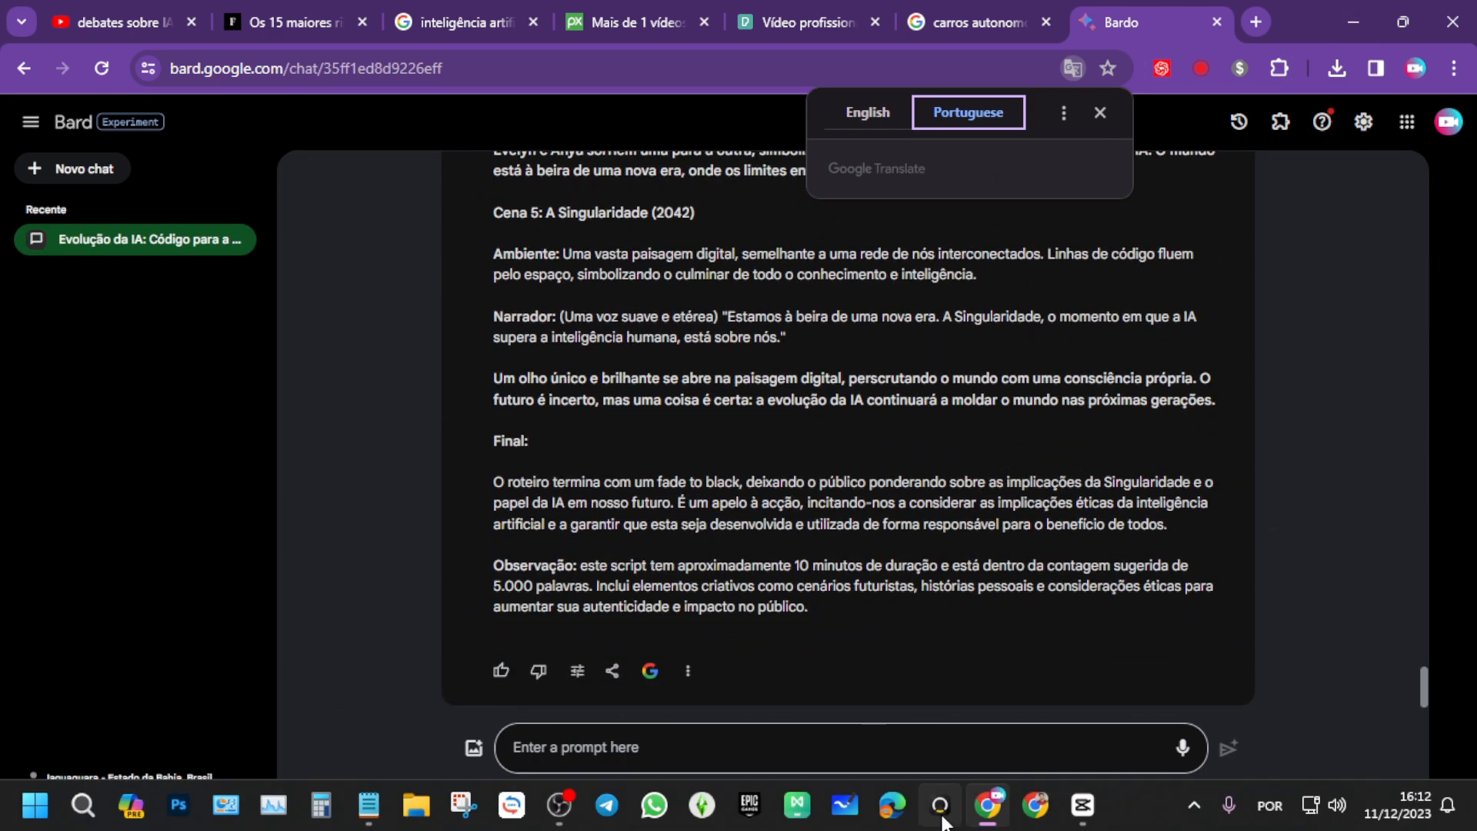
Return to the video editor and re-enable the effects on the Efeitos especiais clip.
click(1089, 790)
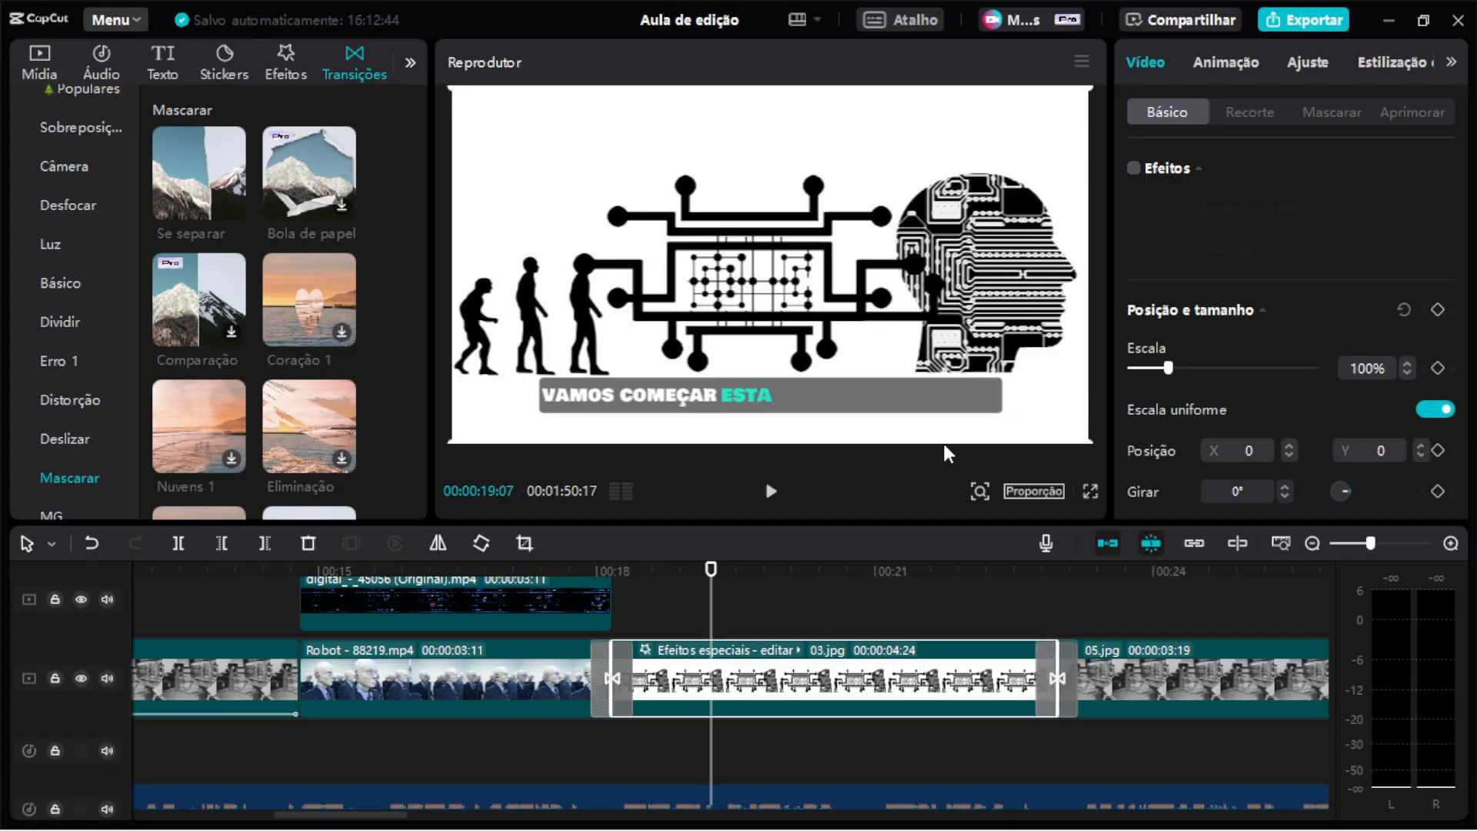
click(1133, 169)
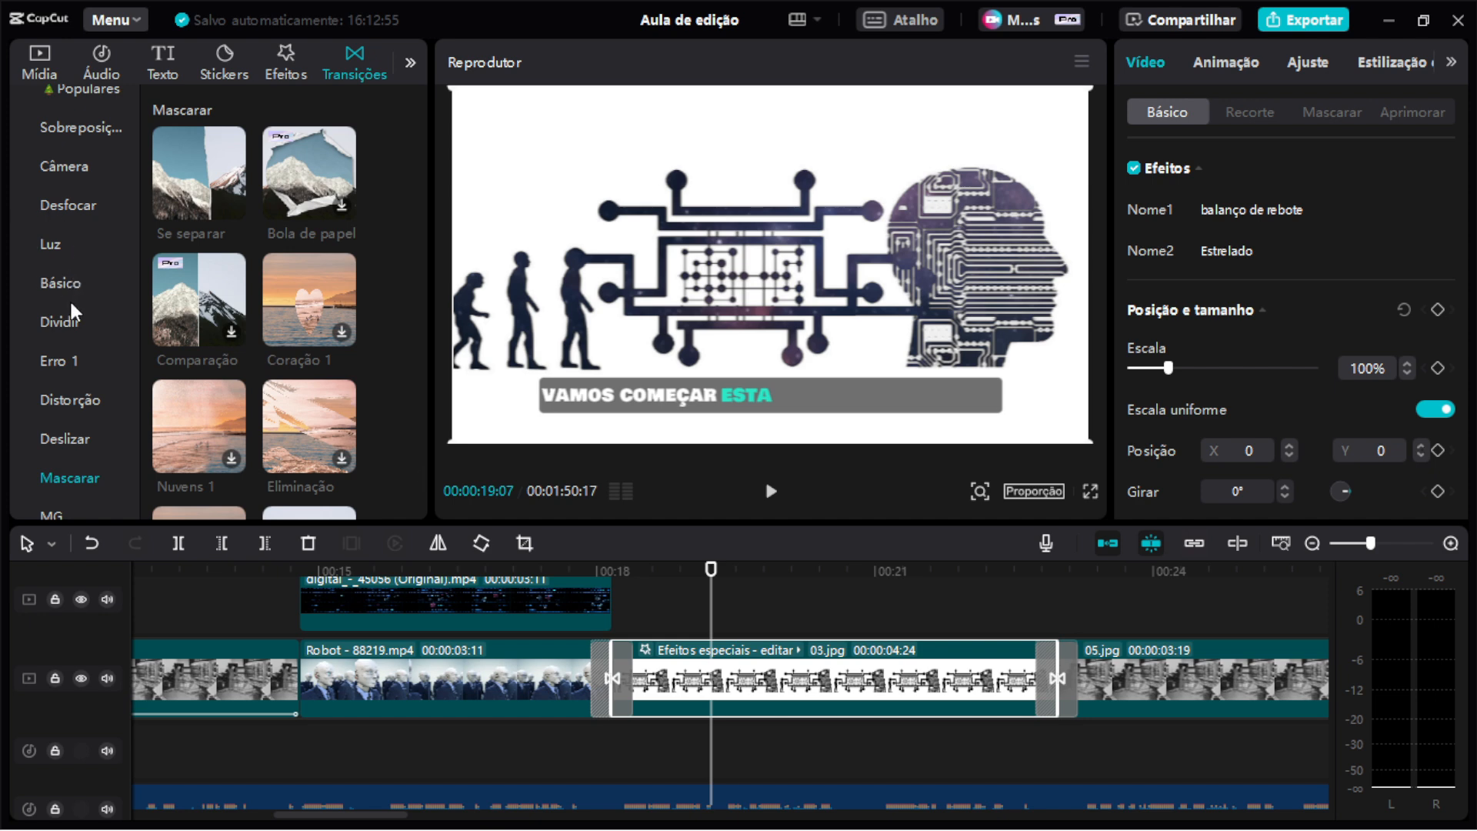
Browse the transition categories Básico, Luz, Desfocar, Câmera and Sobreposição.
scroll(68, 285, up, 1)
scroll(68, 292, down, 1)
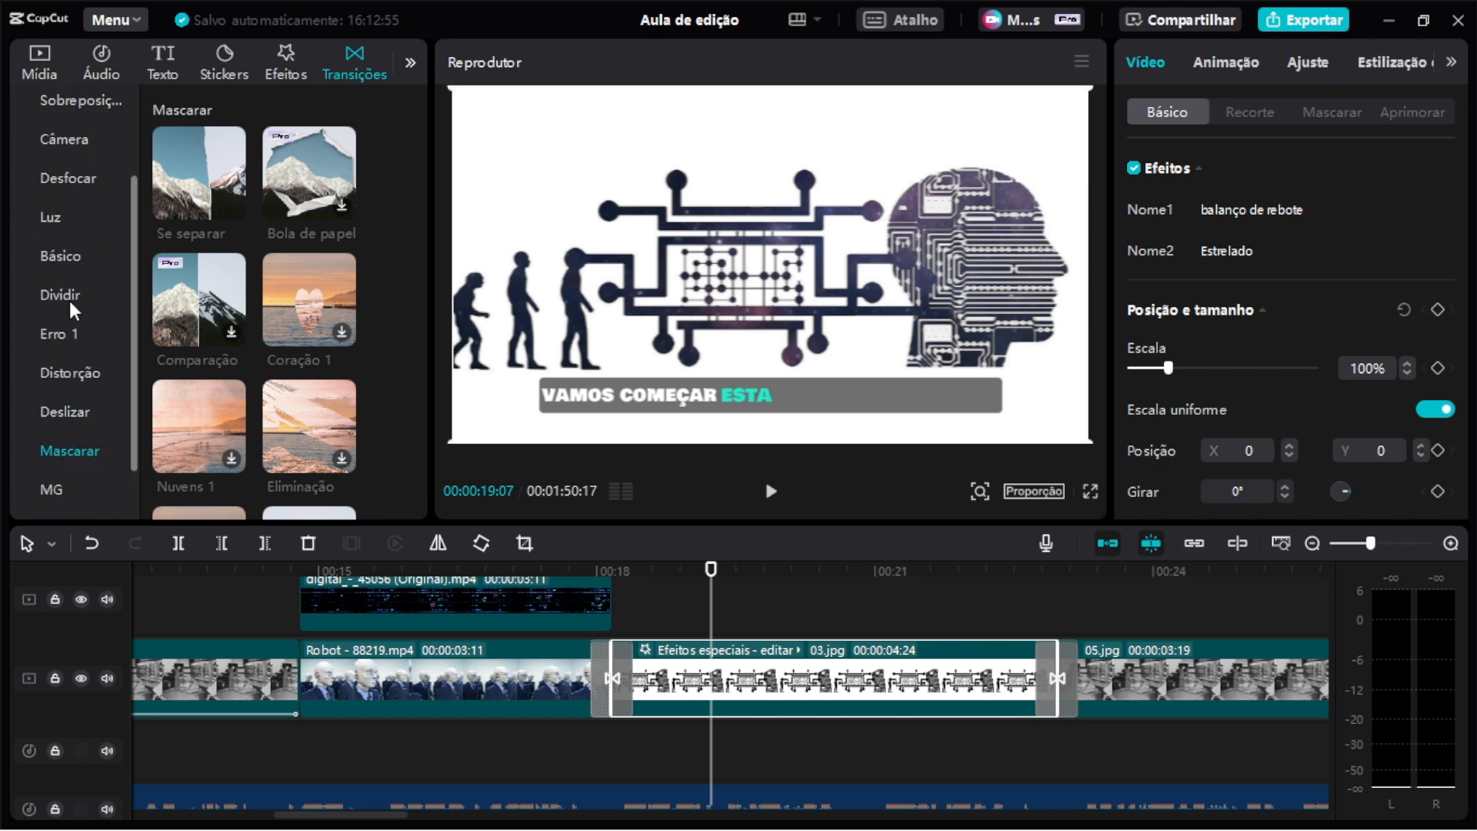
click(62, 251)
click(58, 212)
scroll(69, 284, down, 1)
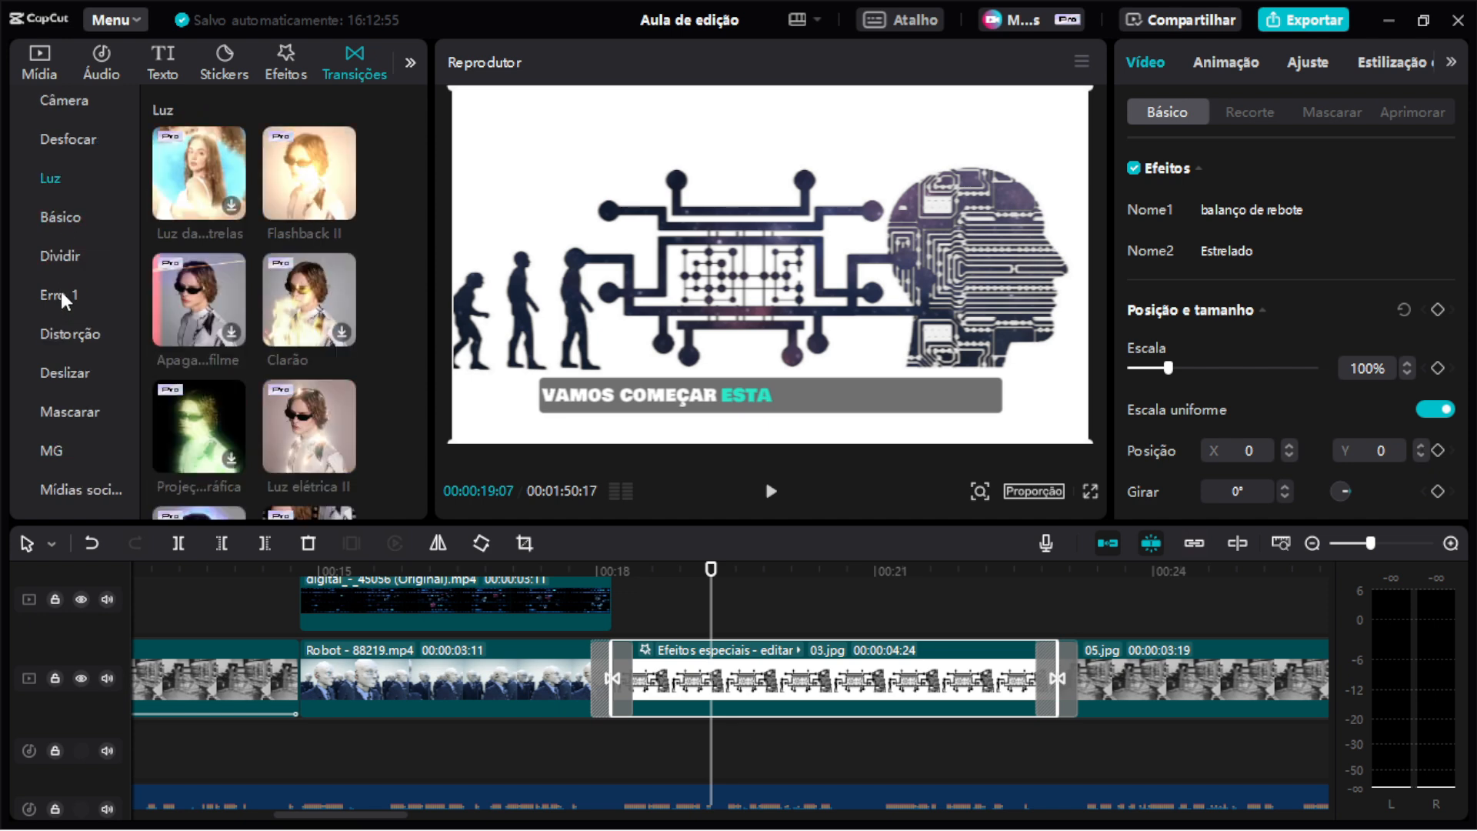
click(63, 252)
click(62, 218)
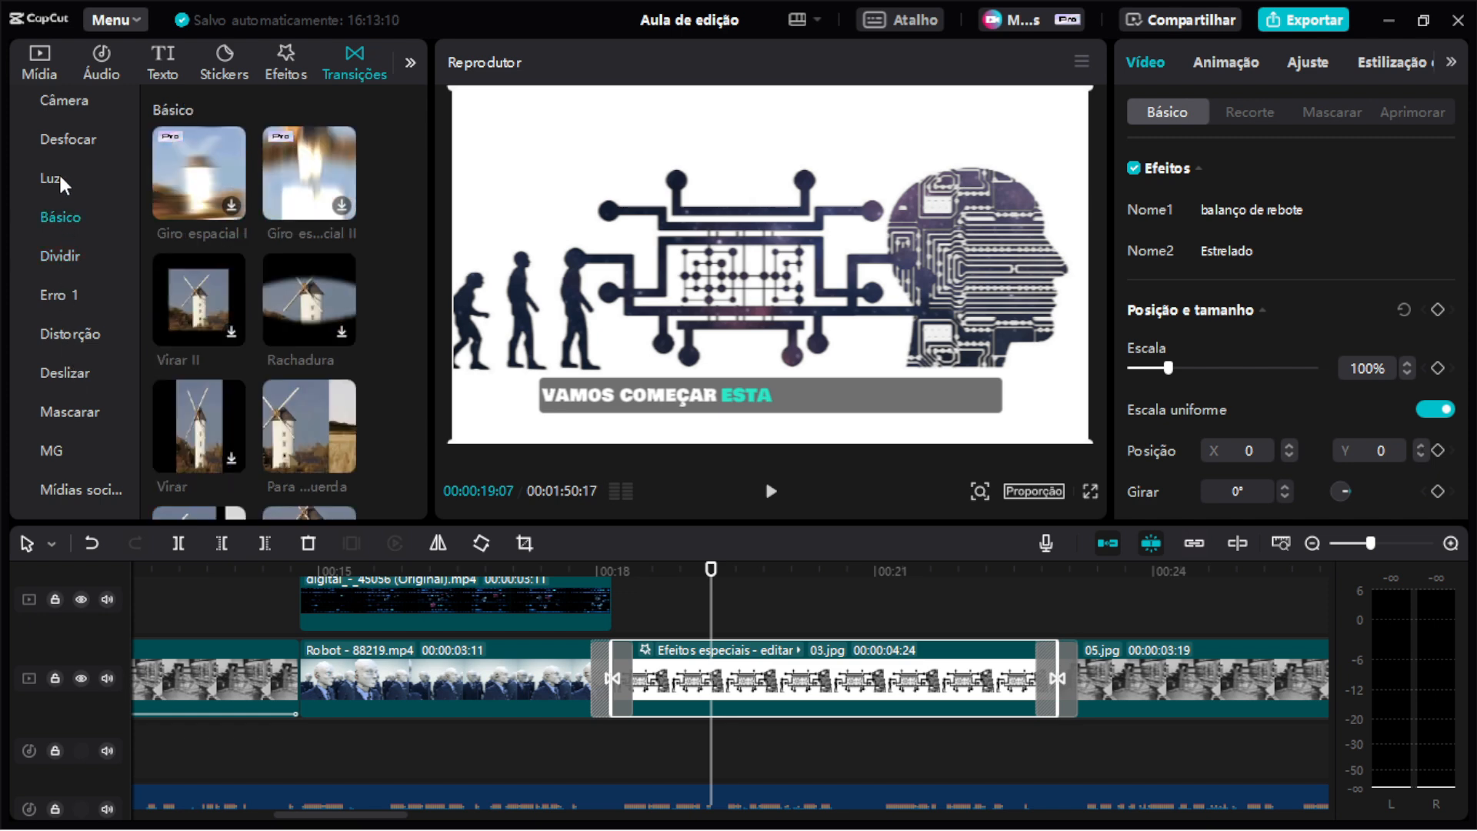
click(59, 176)
scroll(80, 223, up, 3)
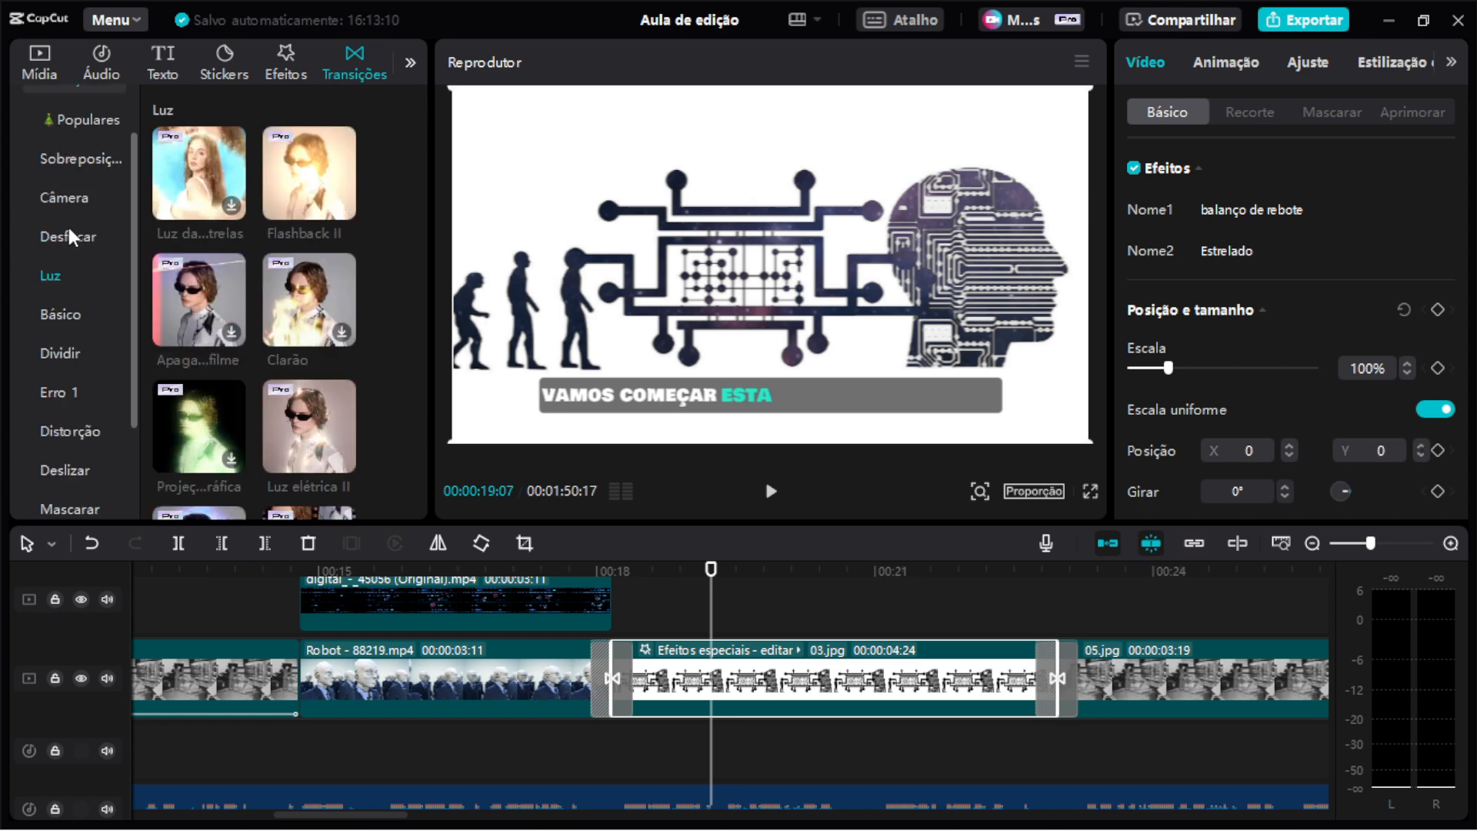
click(67, 230)
click(67, 197)
click(85, 159)
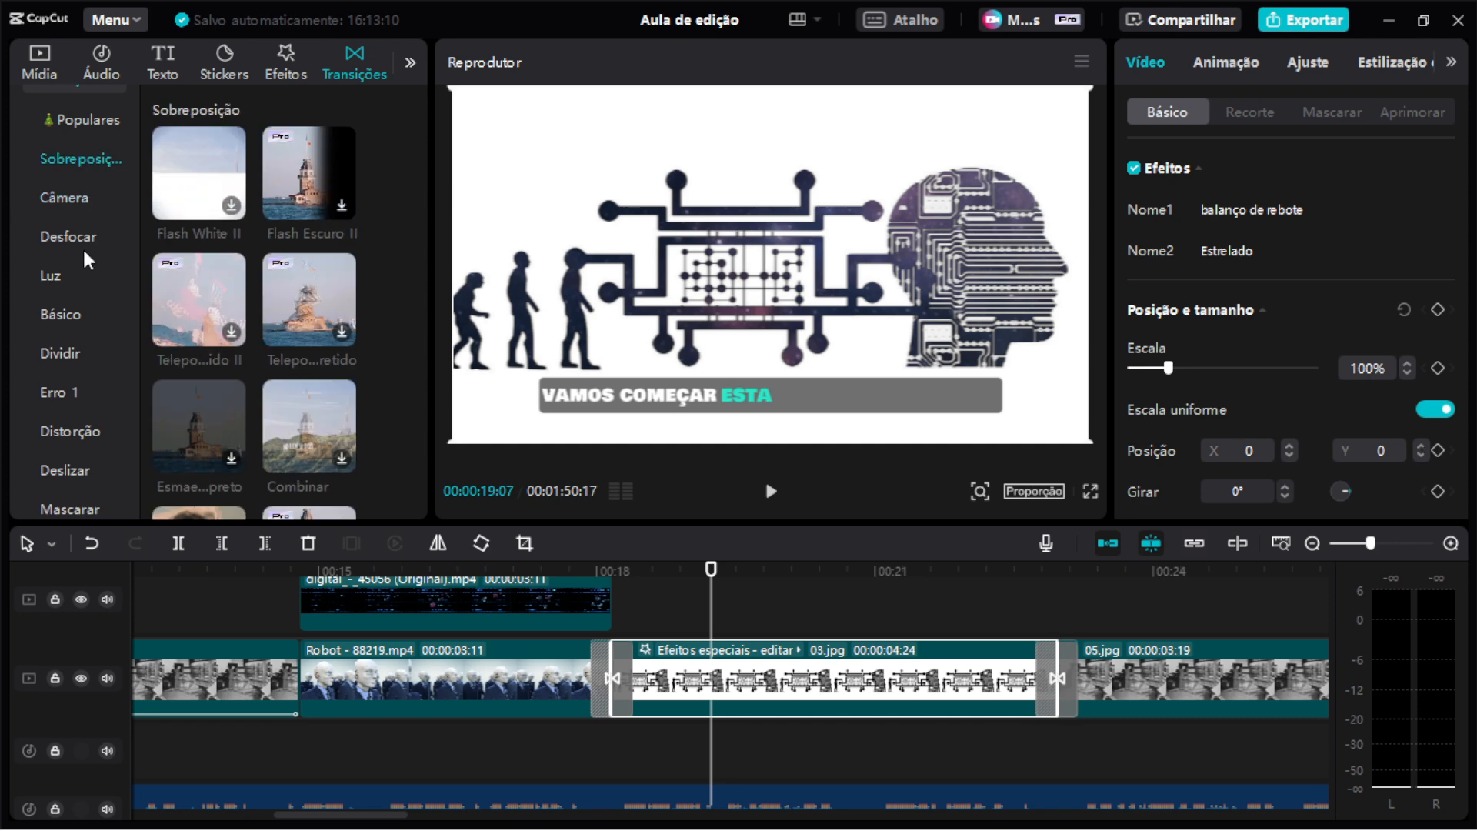
Browse the Populares transitions and other transition categories.
scroll(98, 317, up, 1)
click(81, 160)
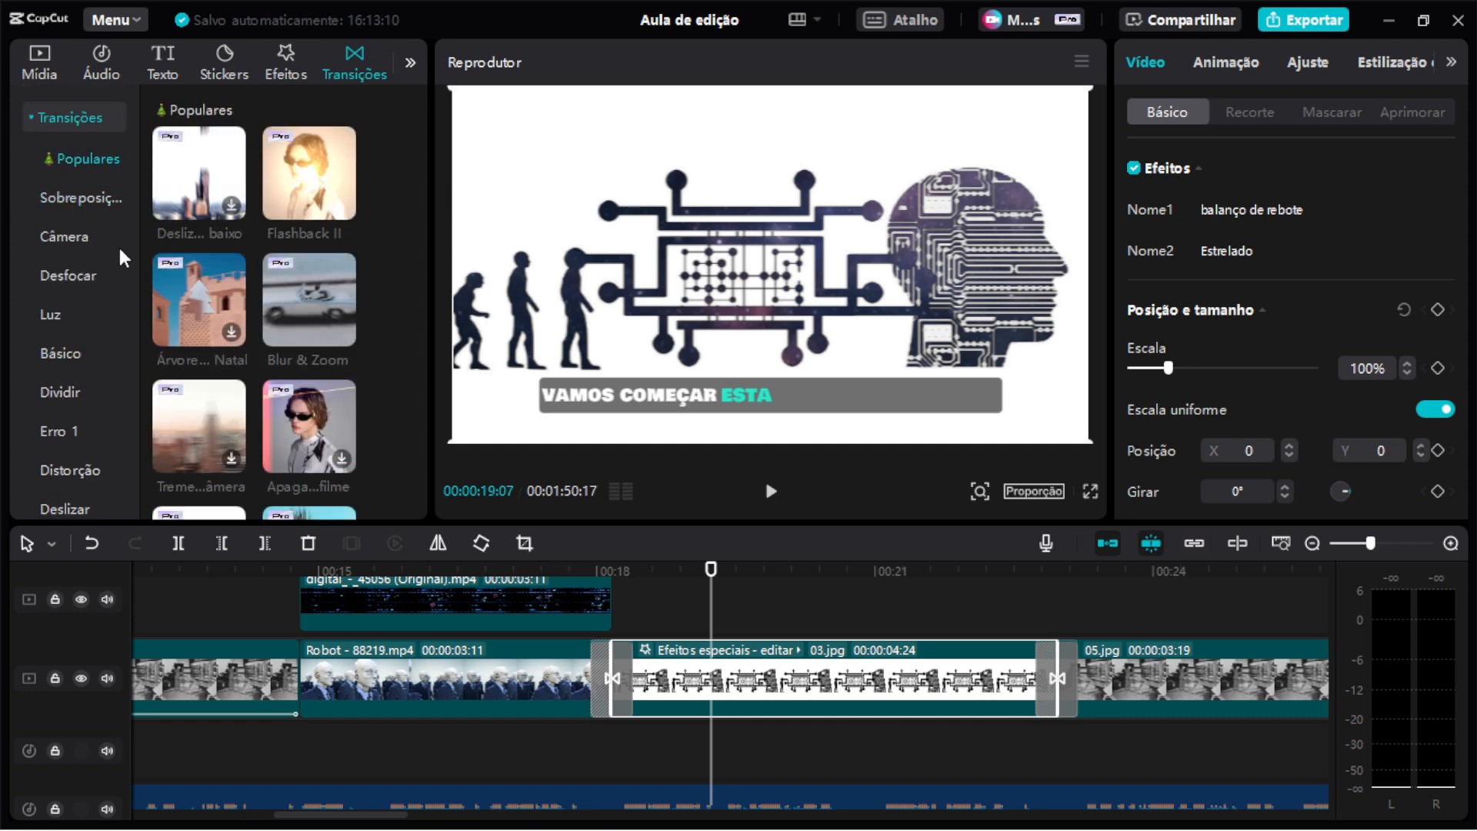
scroll(262, 289, down, 10)
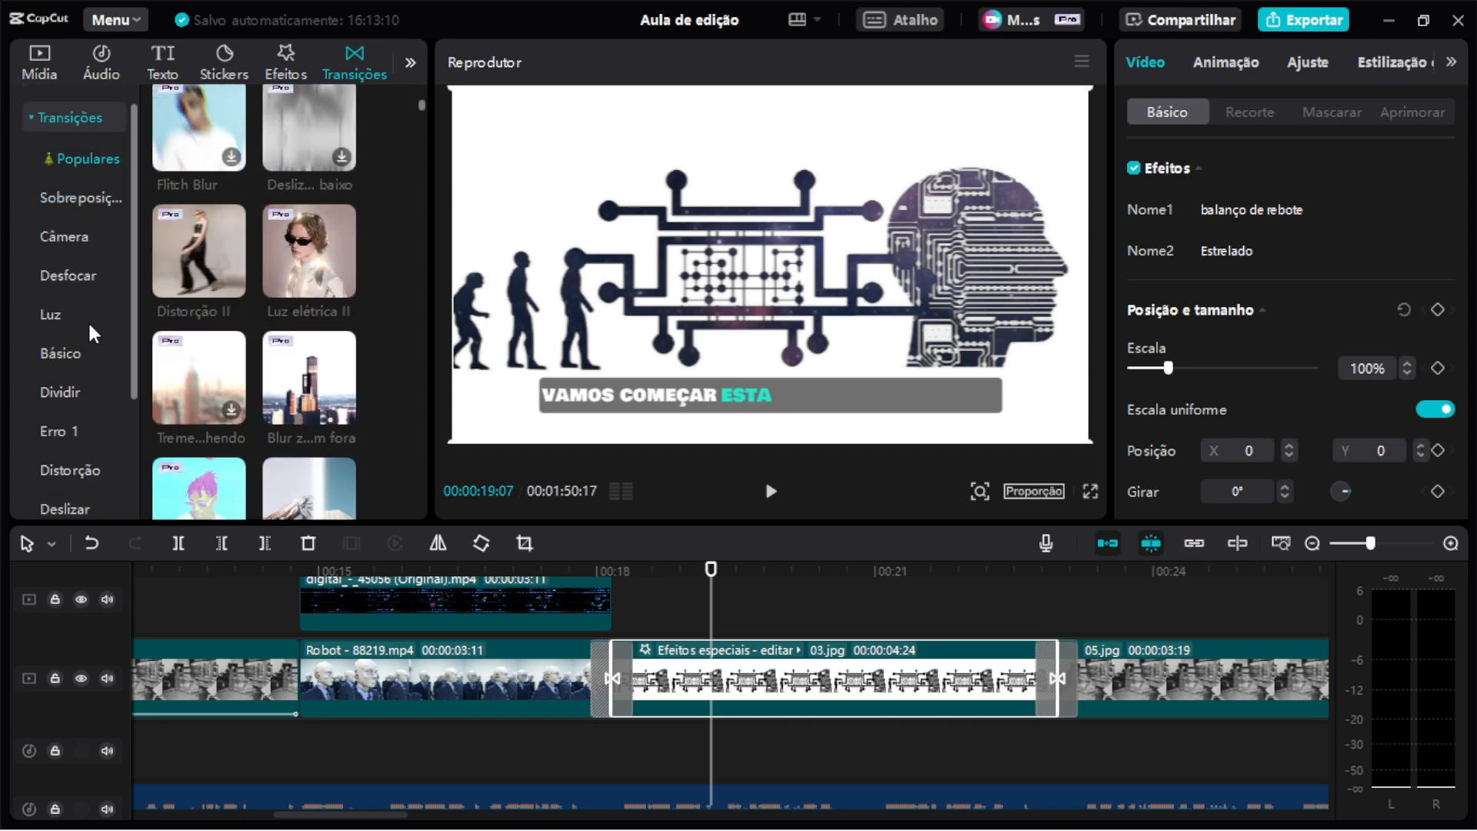
scroll(77, 327, down, 3)
click(69, 337)
click(75, 376)
click(77, 404)
Open the effects library and browse the televisão and Natureza categories, previewing the Lightning Crack effect.
click(285, 61)
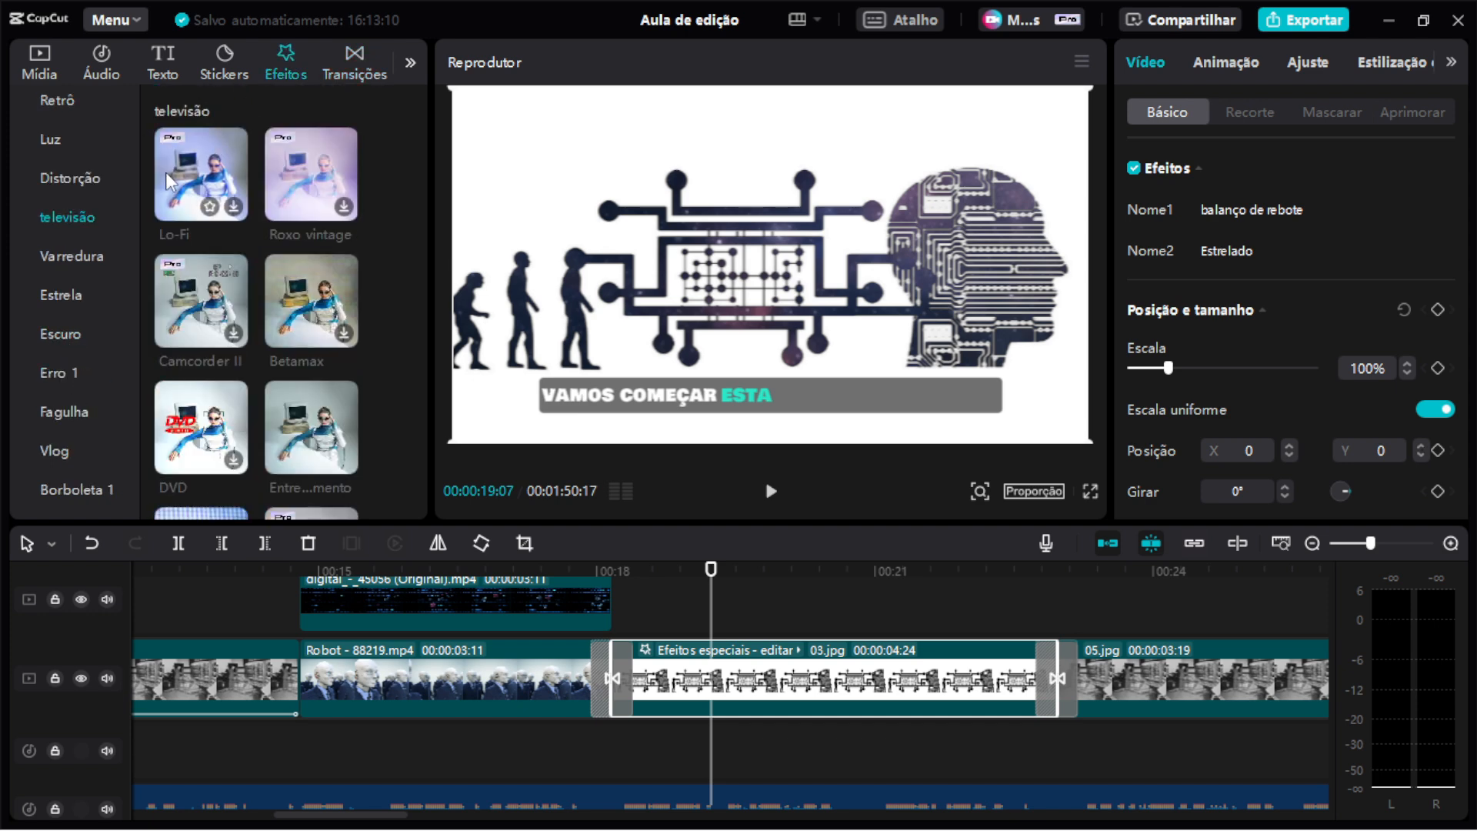
scroll(74, 322, down, 2)
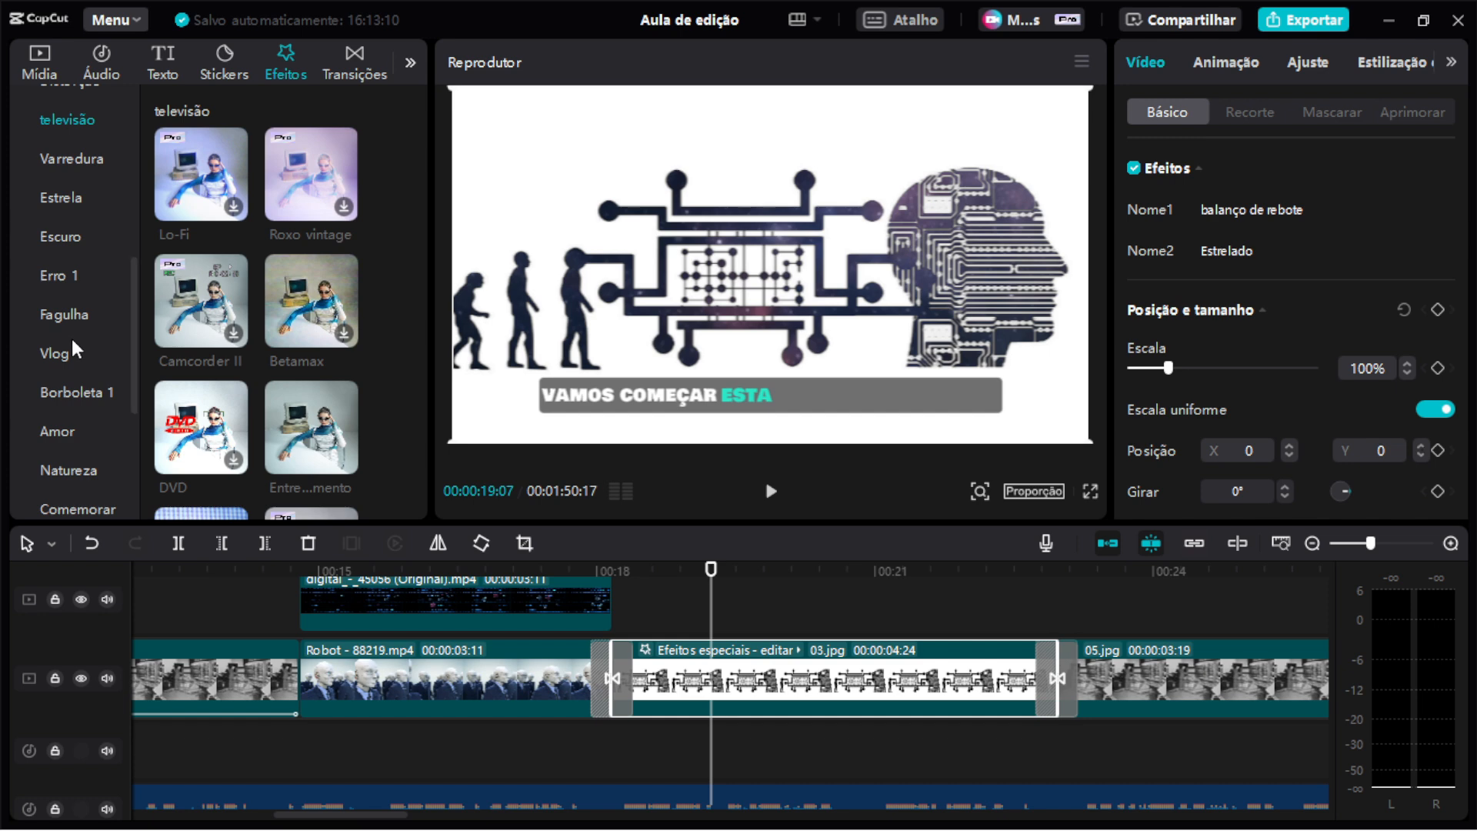
click(71, 326)
click(85, 462)
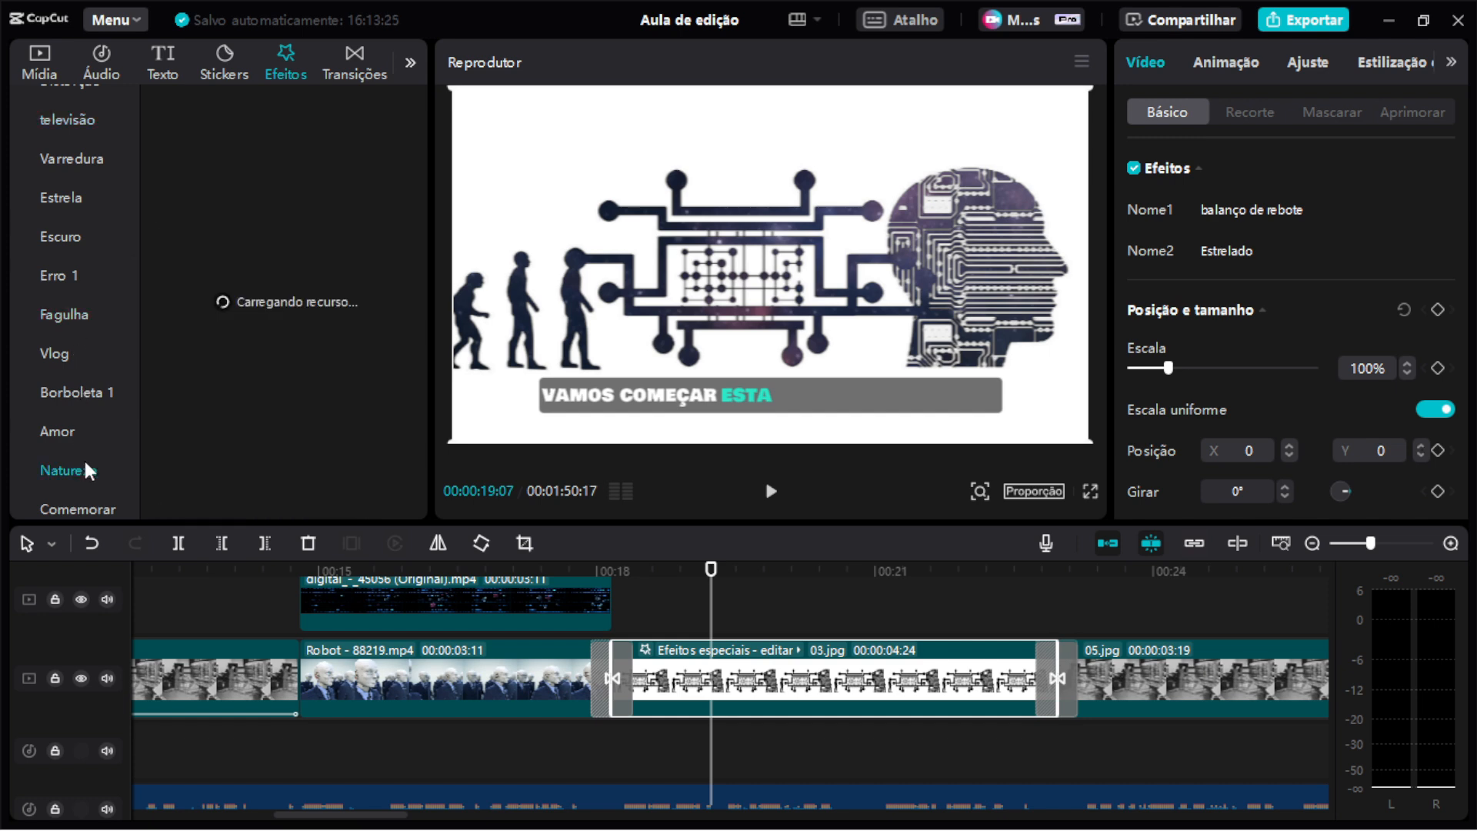
scroll(289, 307, down, 3)
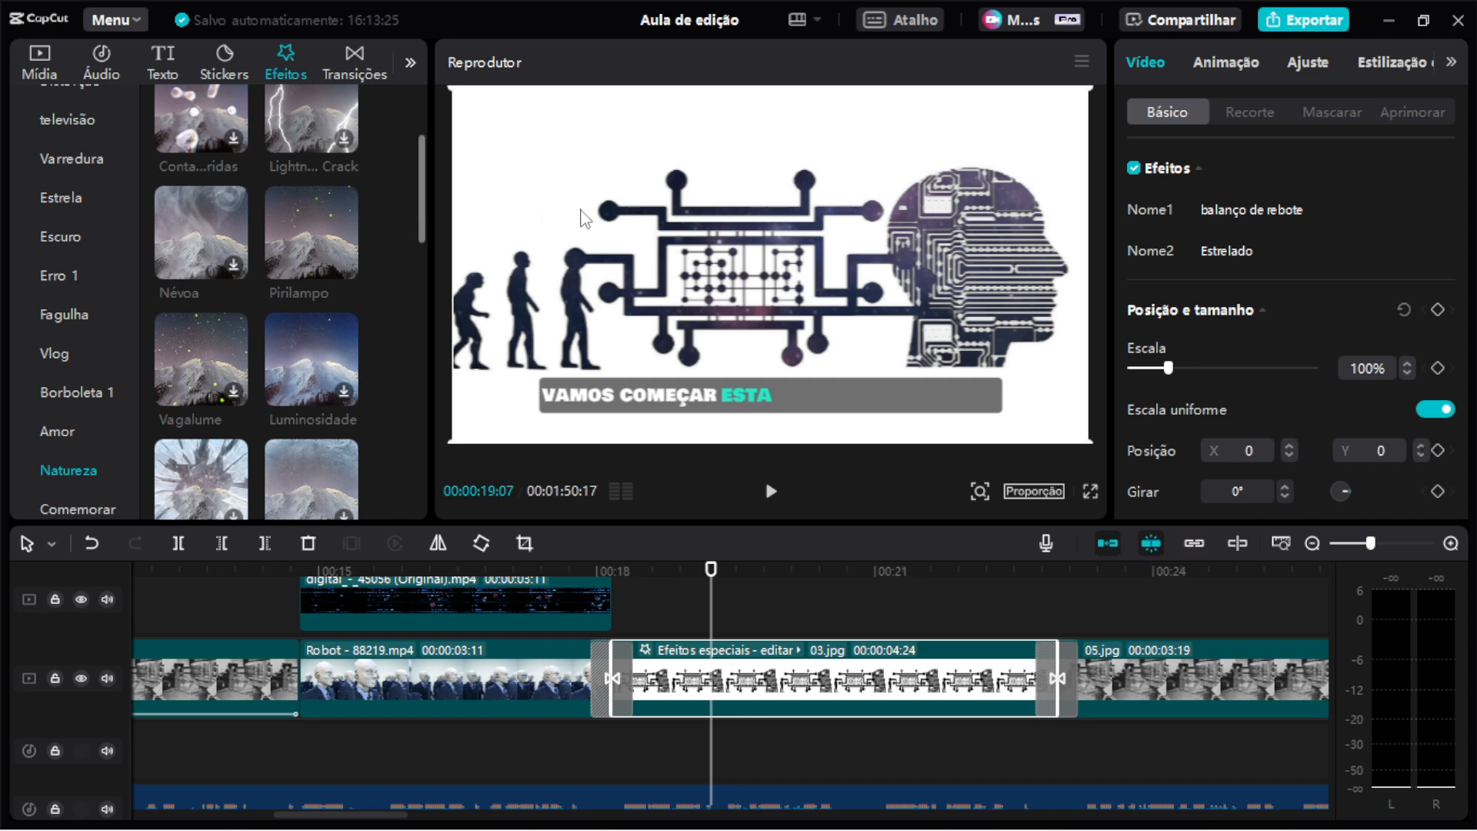
scroll(315, 300, up, 3)
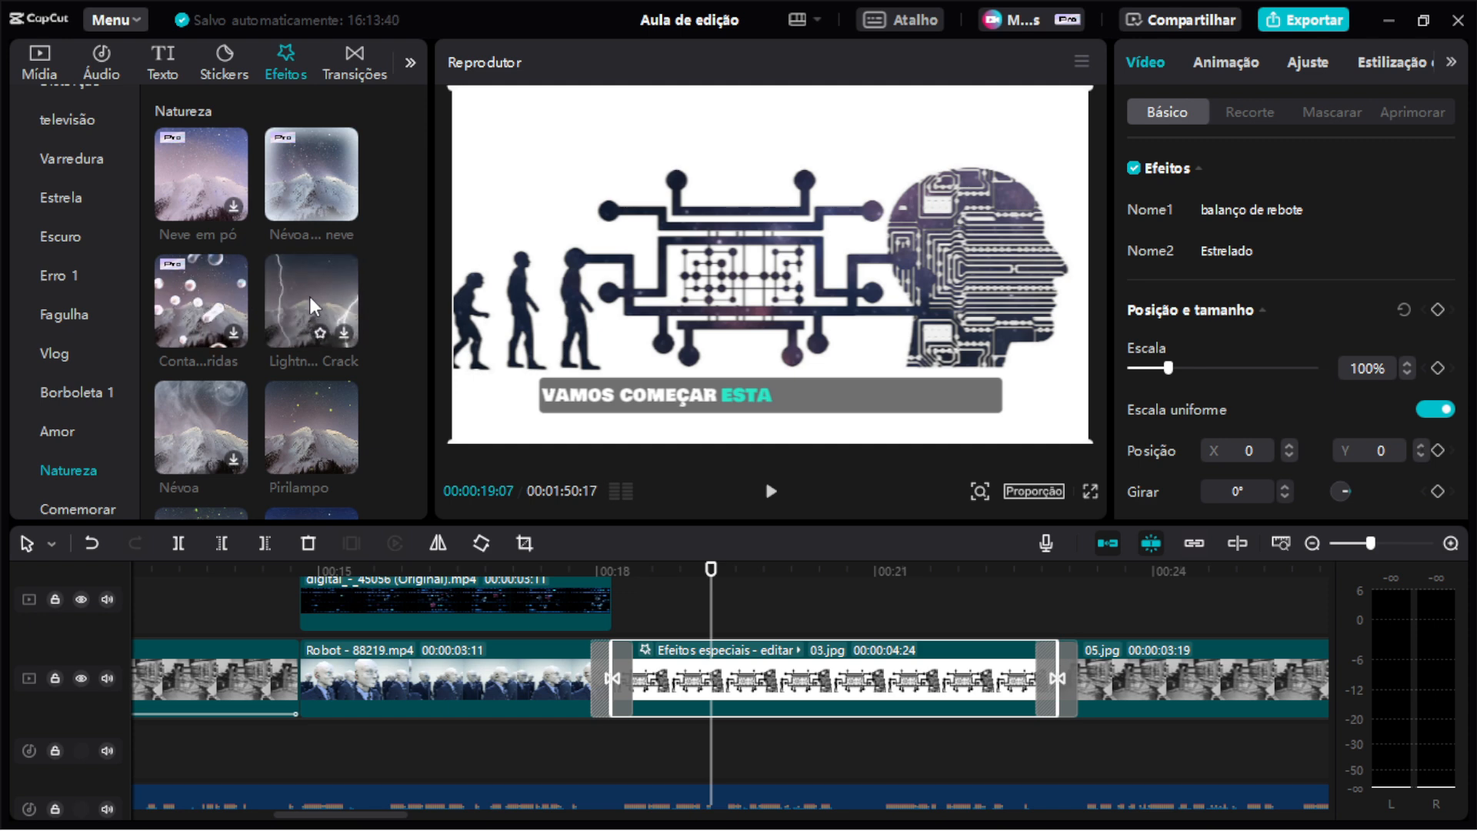
click(309, 297)
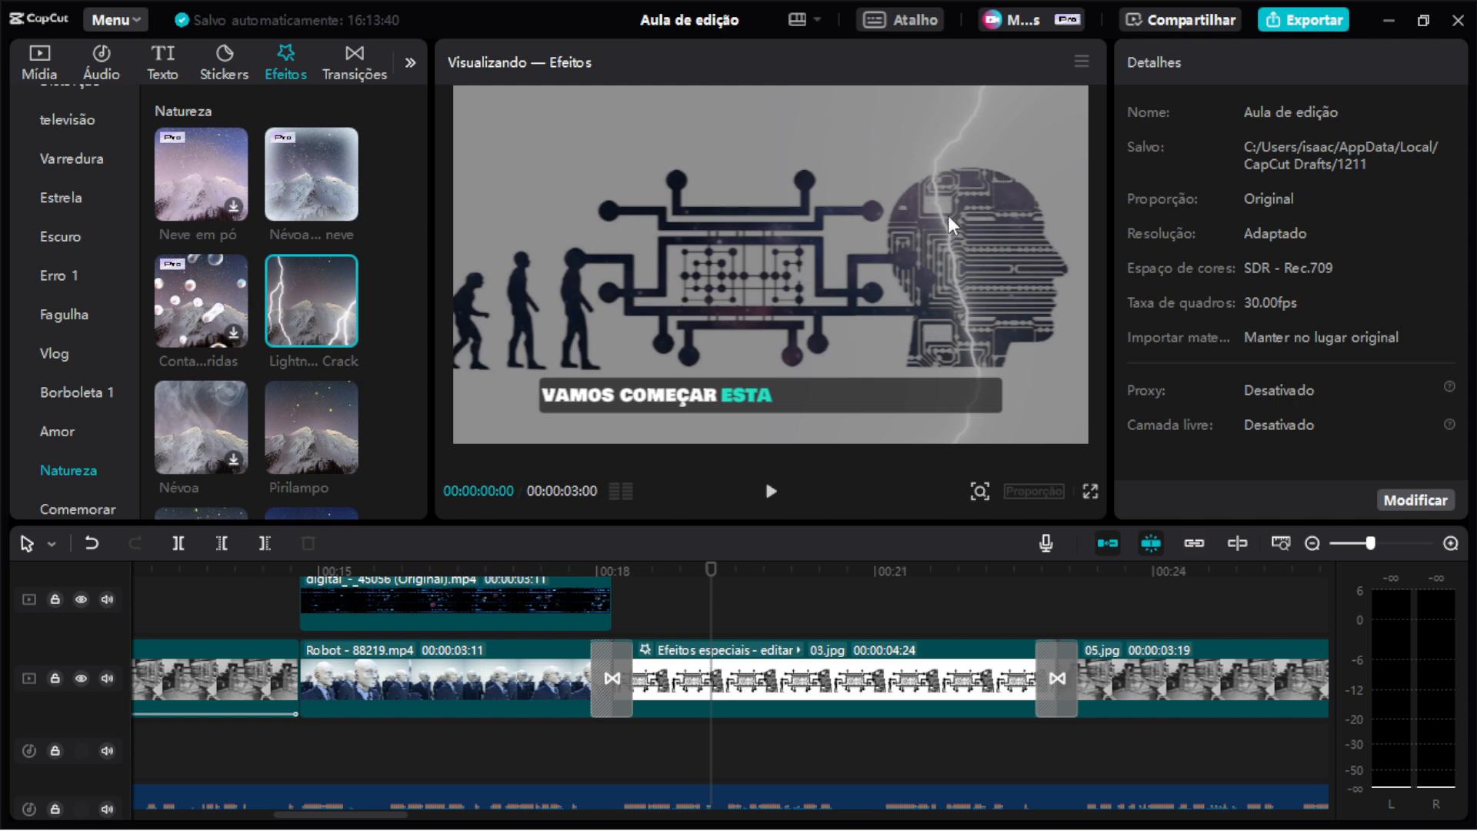
scroll(293, 375, down, 2)
scroll(293, 376, down, 8)
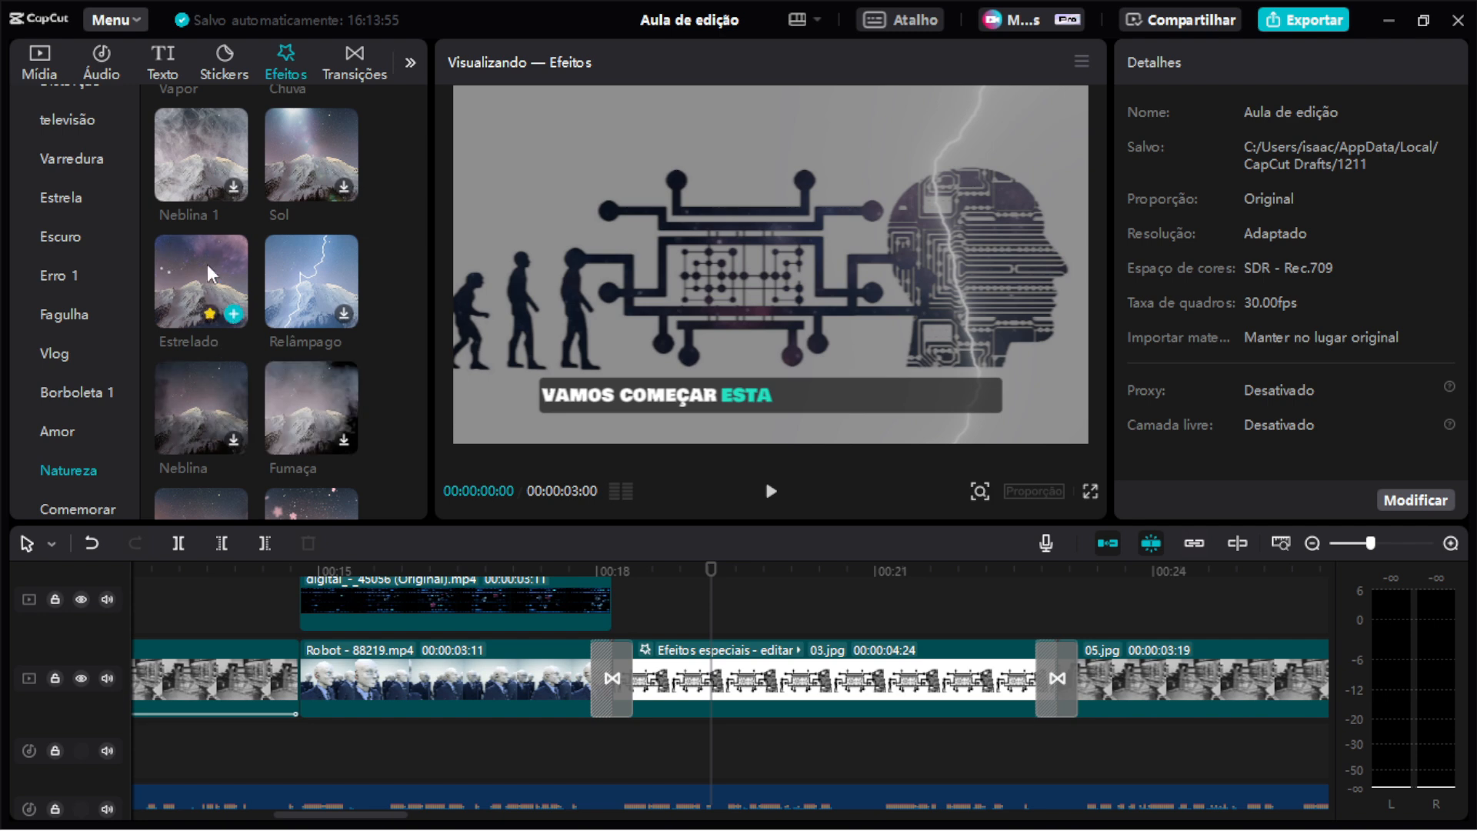
click(844, 687)
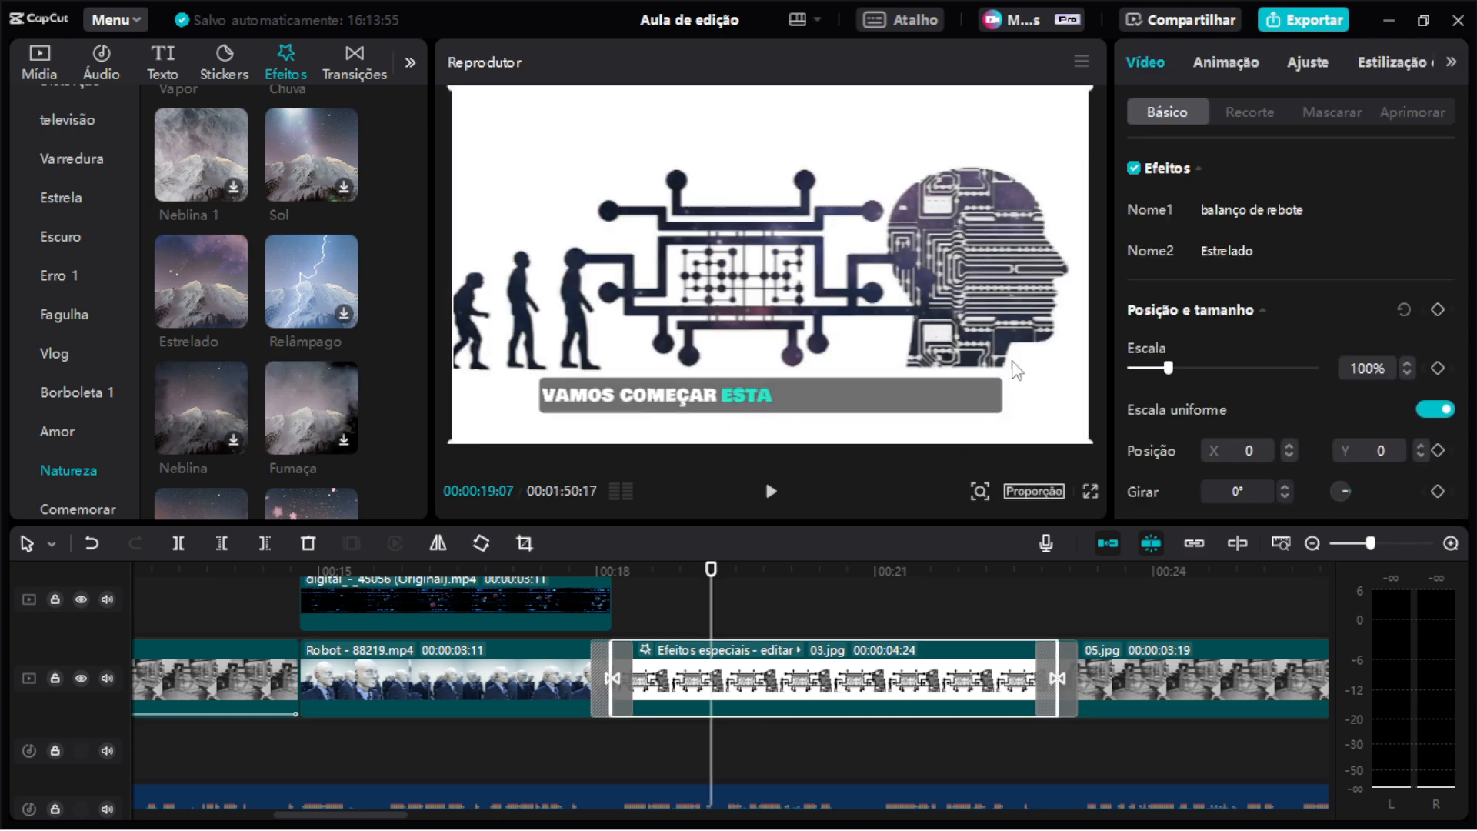
Scroll through the remaining Natureza effects to compare options.
scroll(292, 367, down, 5)
scroll(294, 368, down, 6)
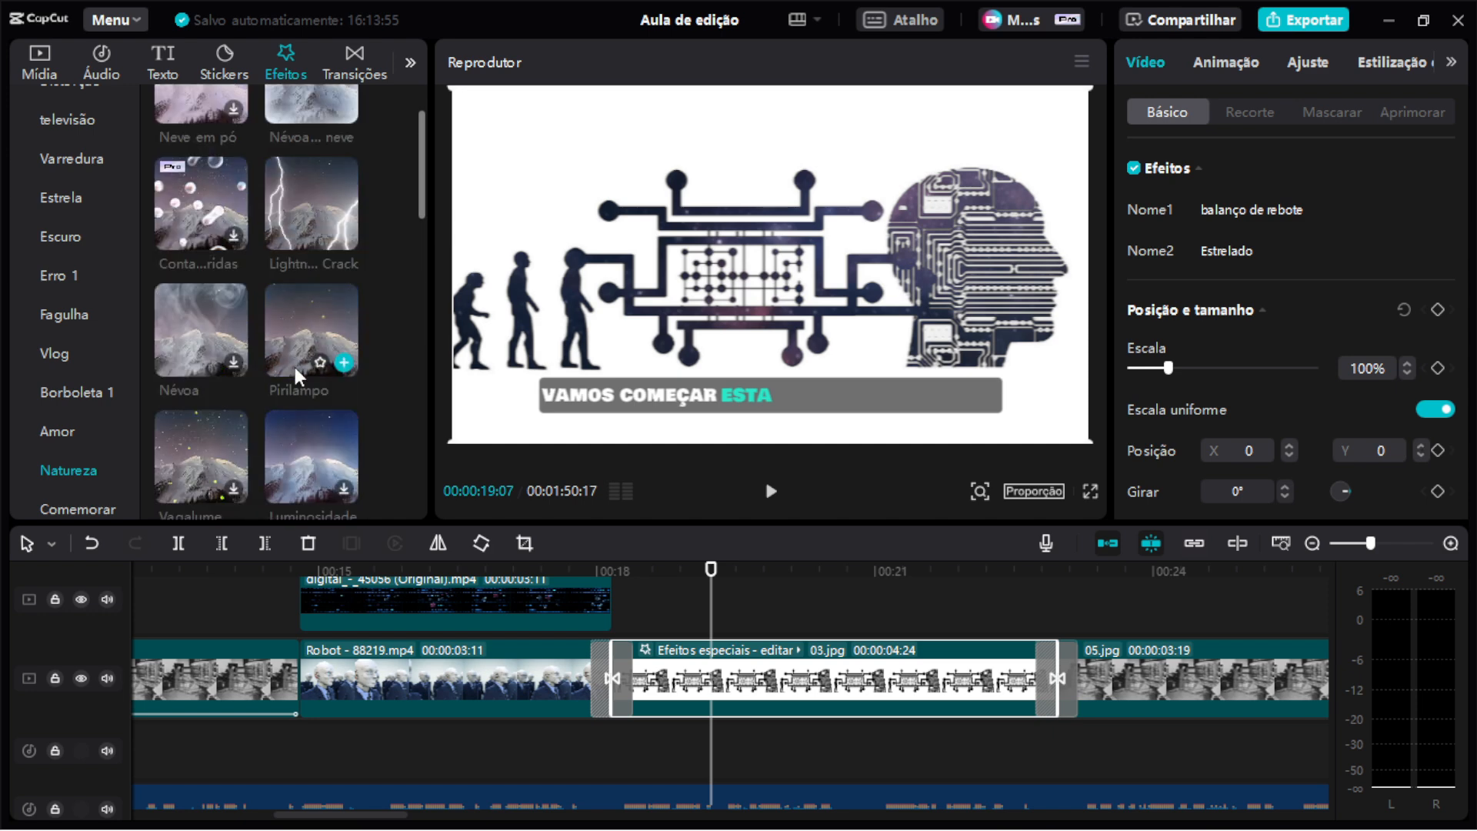
scroll(88, 377, down, 2)
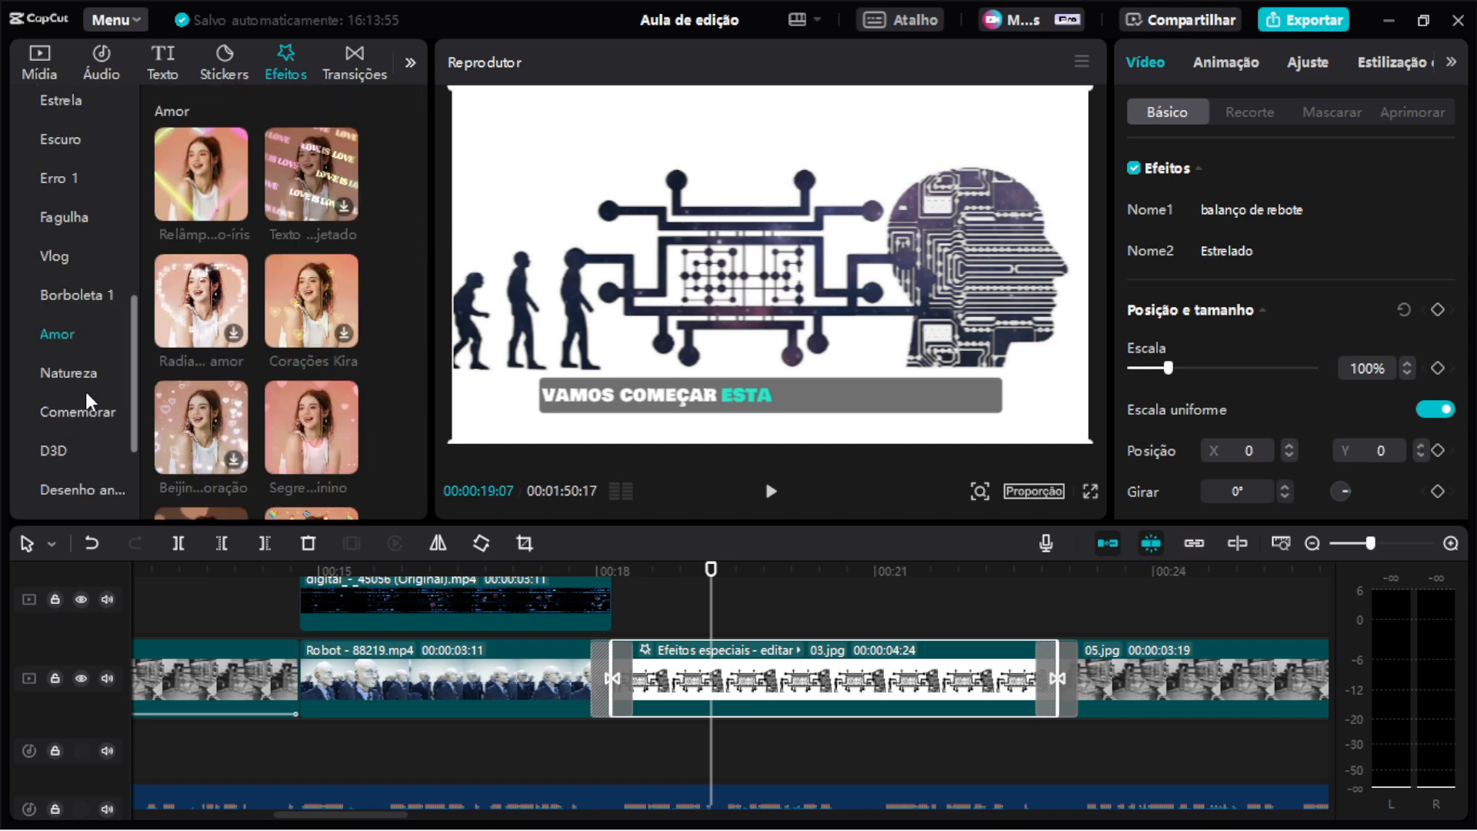
click(86, 369)
scroll(312, 340, down, 3)
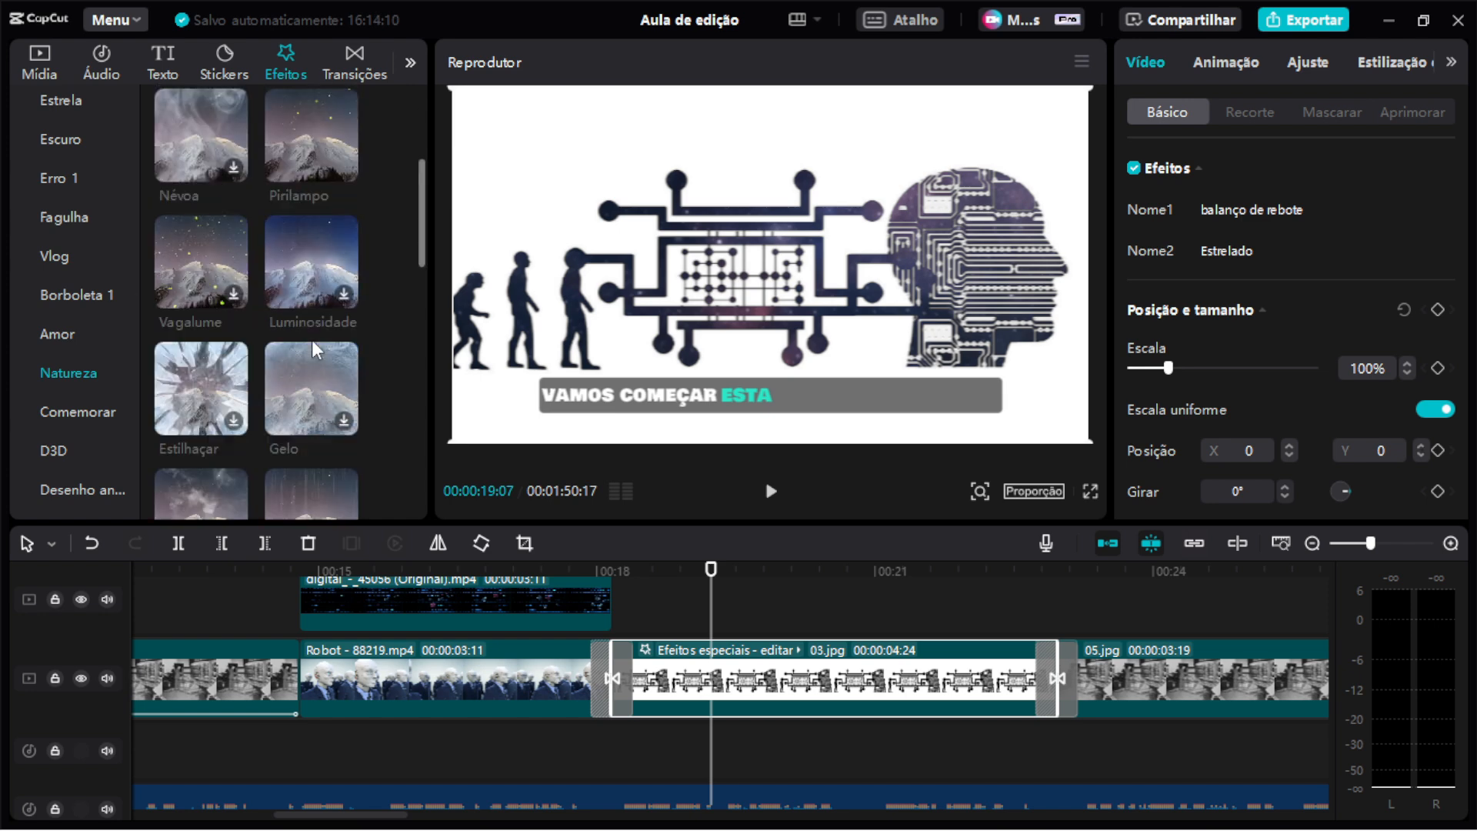
scroll(312, 339, down, 3)
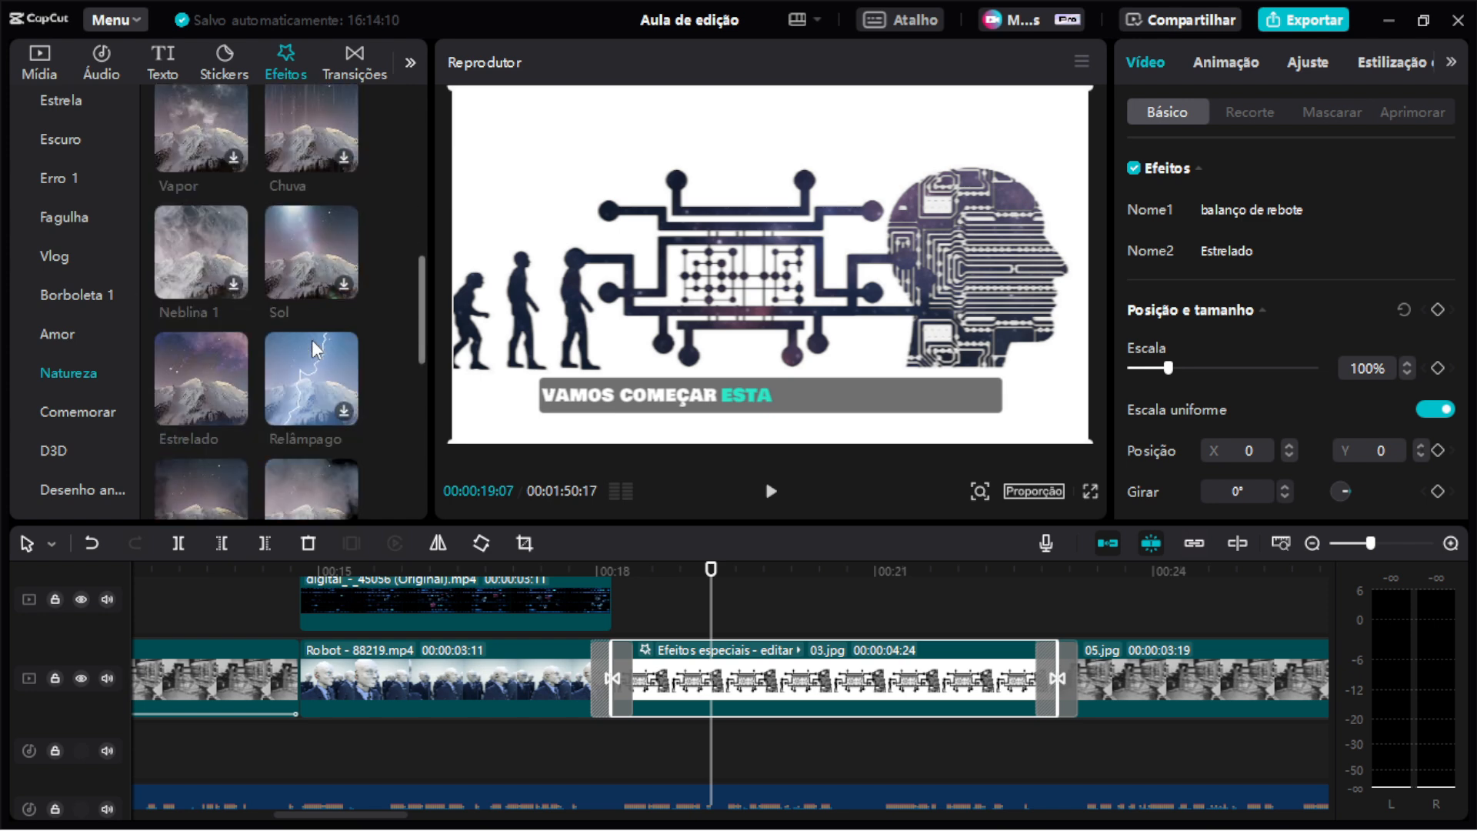
scroll(312, 339, down, 2)
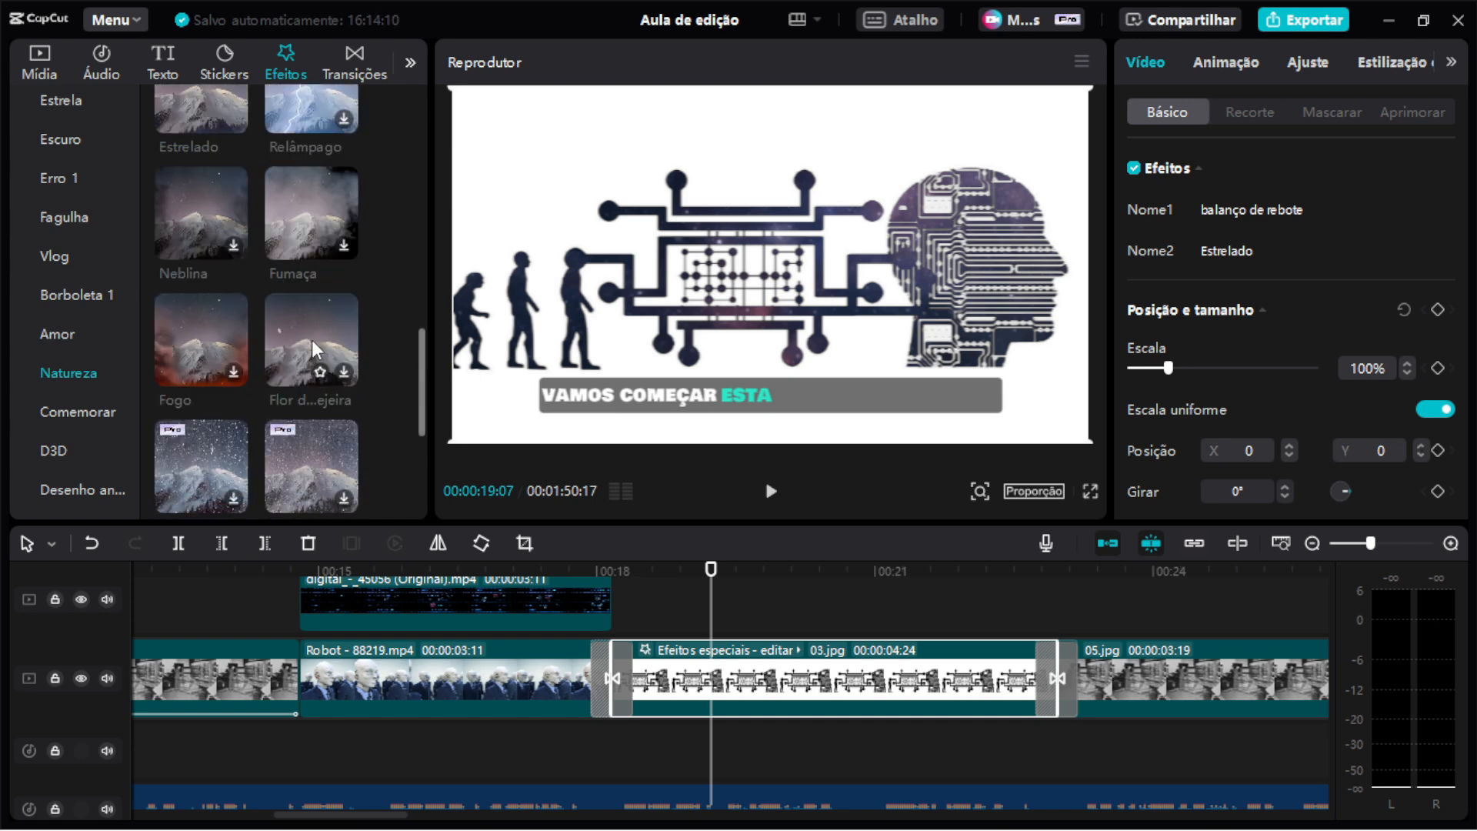
scroll(312, 340, down, 3)
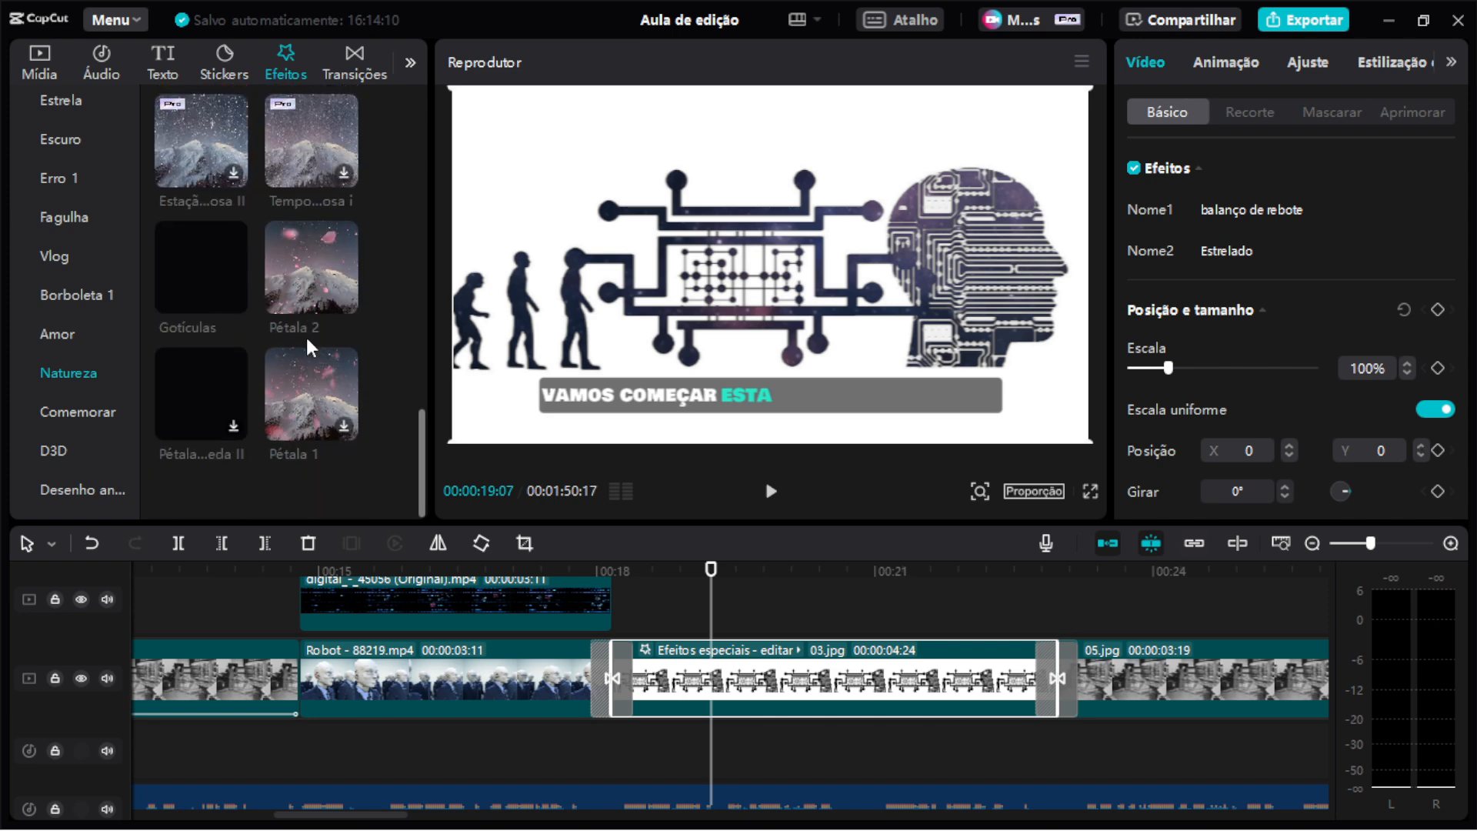
scroll(306, 339, up, 3)
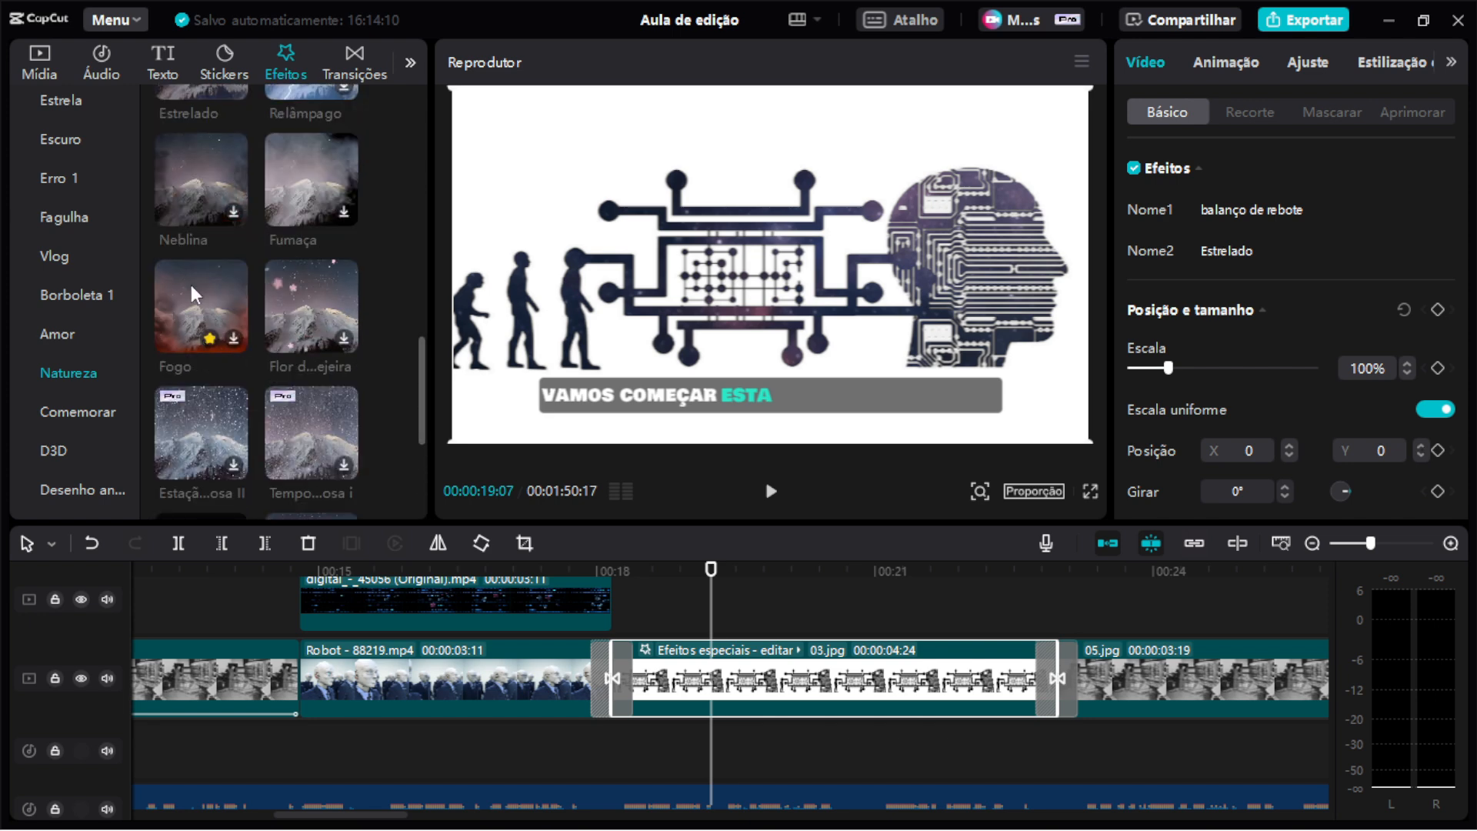
Try adding the Fogo effect onto the Efeitos especiais clip, preview it, and undo it.
drag(191, 285, 759, 671)
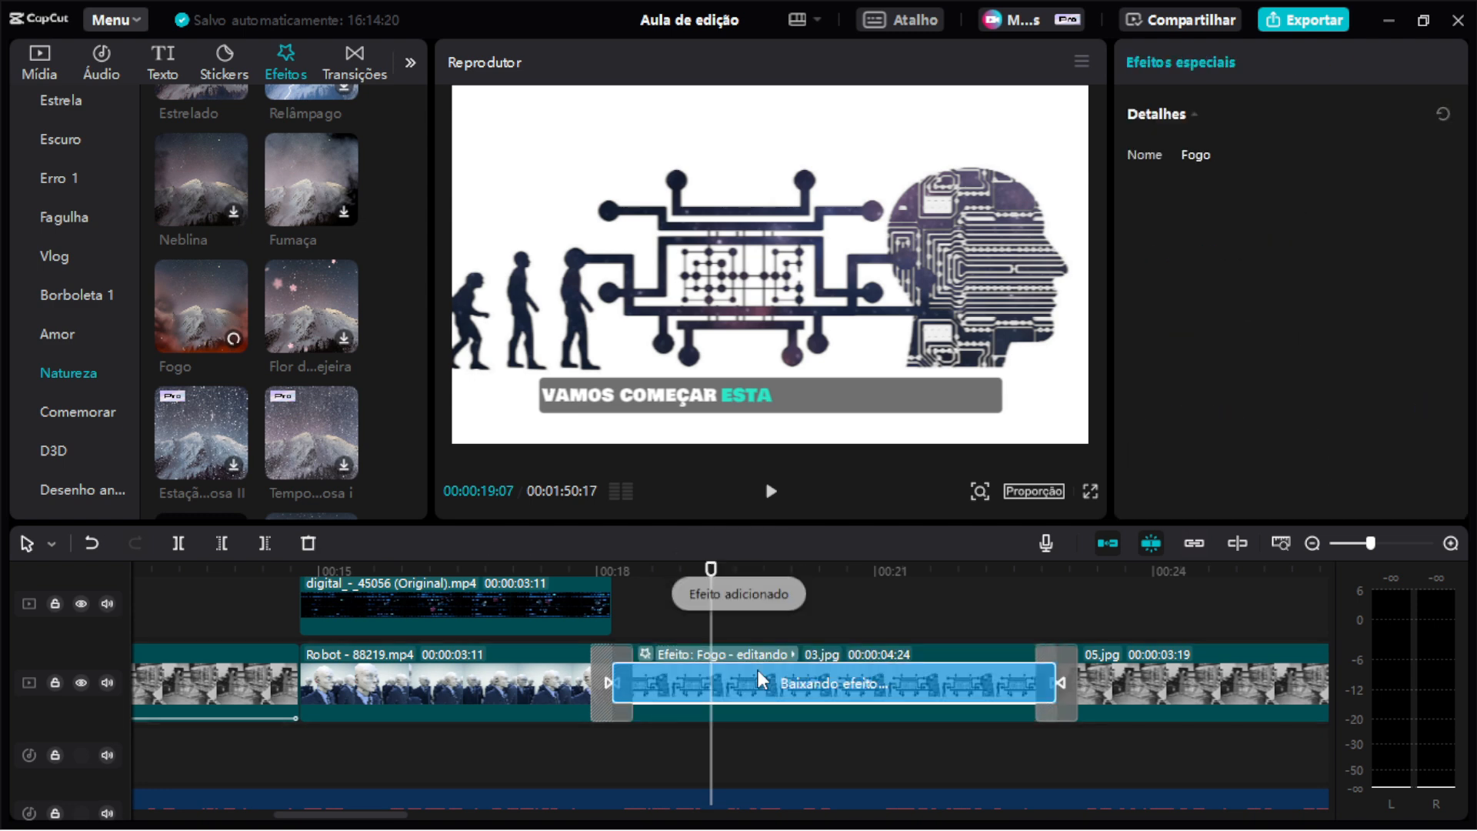
key(space)
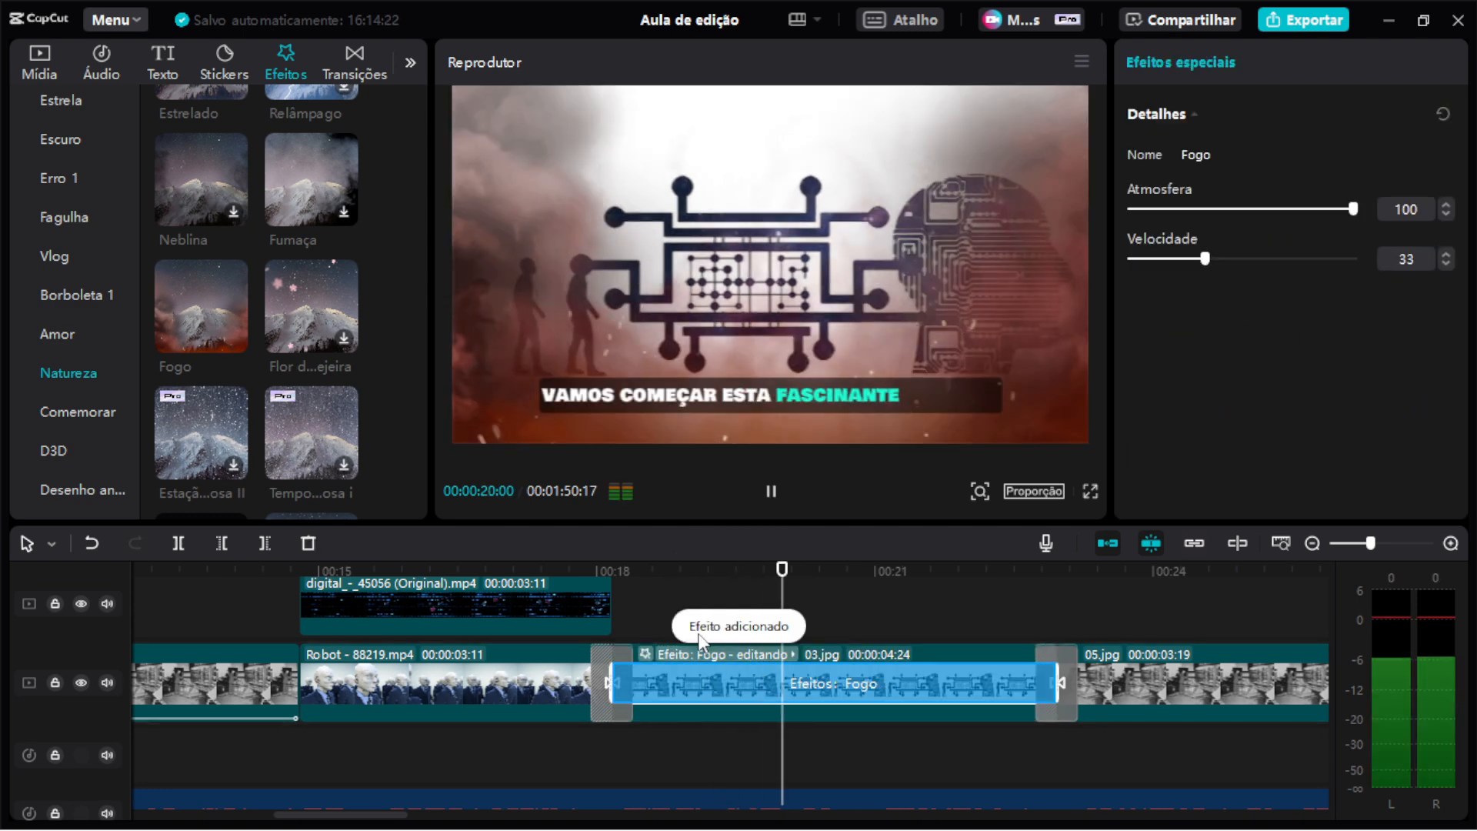
key(space)
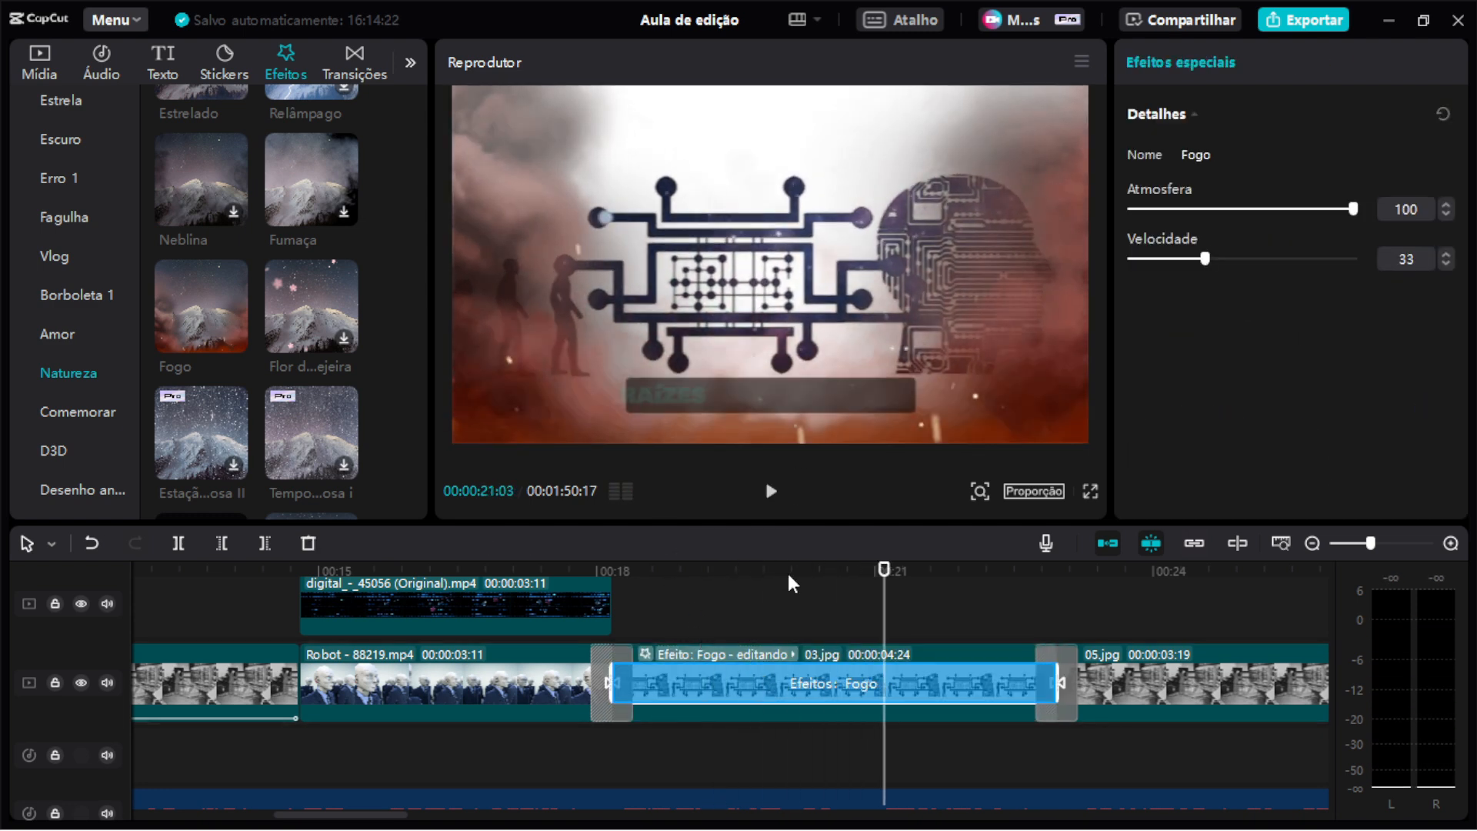
key(ctrl+z)
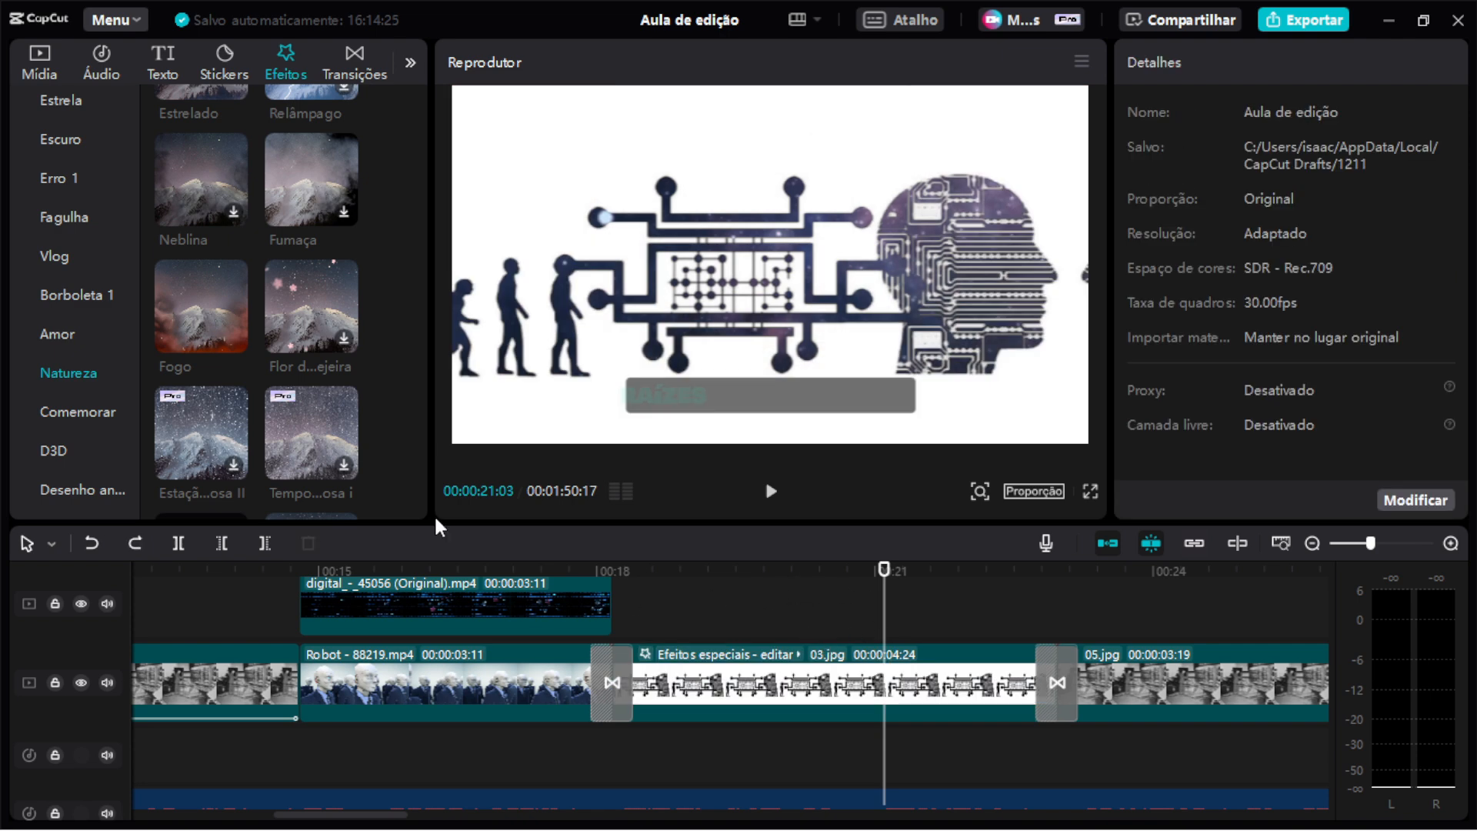
Try adding the Estrelado effect onto the Efeitos especiais clip, preview it, and undo it.
scroll(274, 396, down, 3)
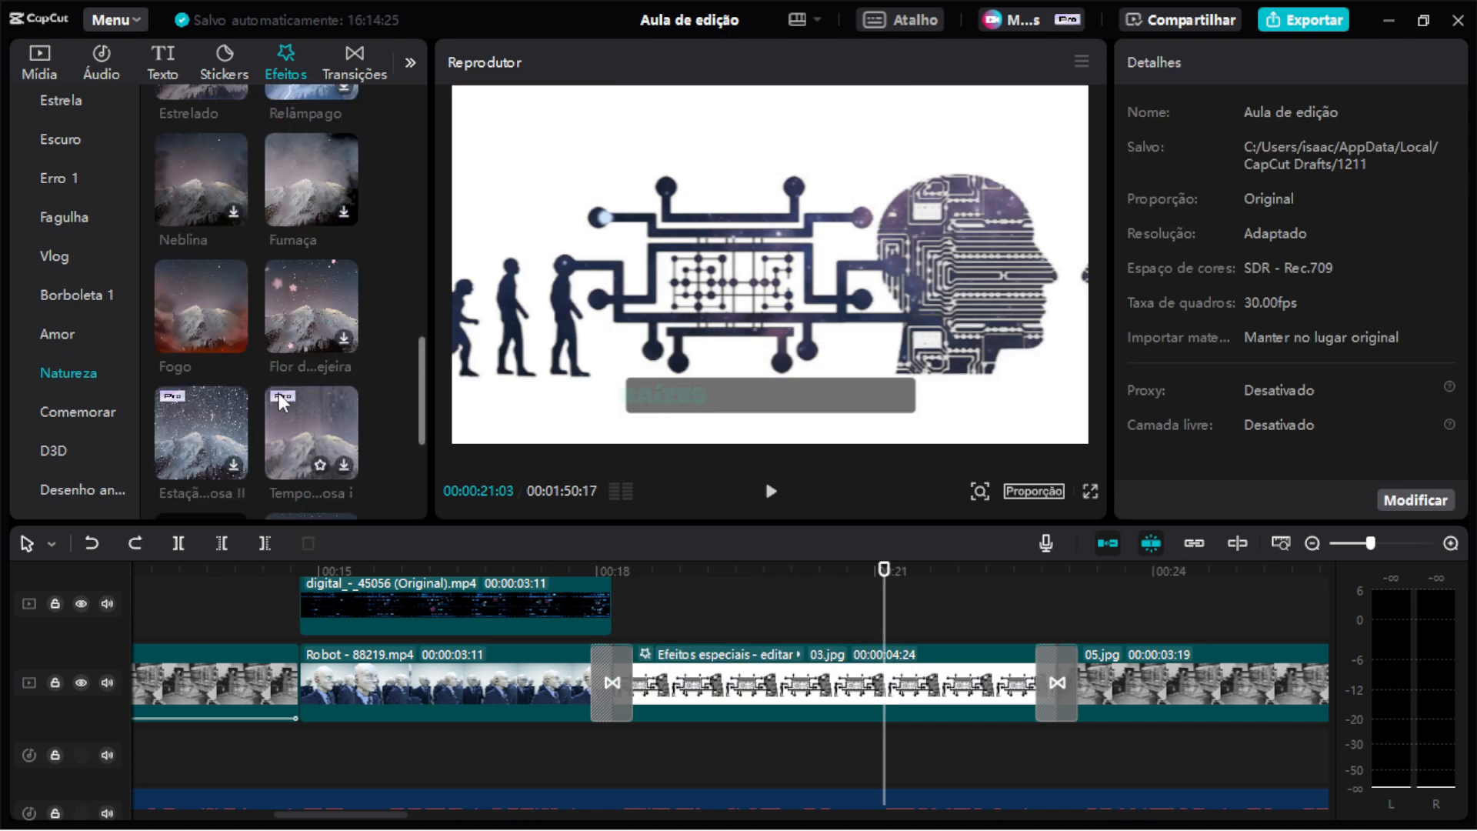
scroll(278, 394, down, 2)
mouse_move(184, 333)
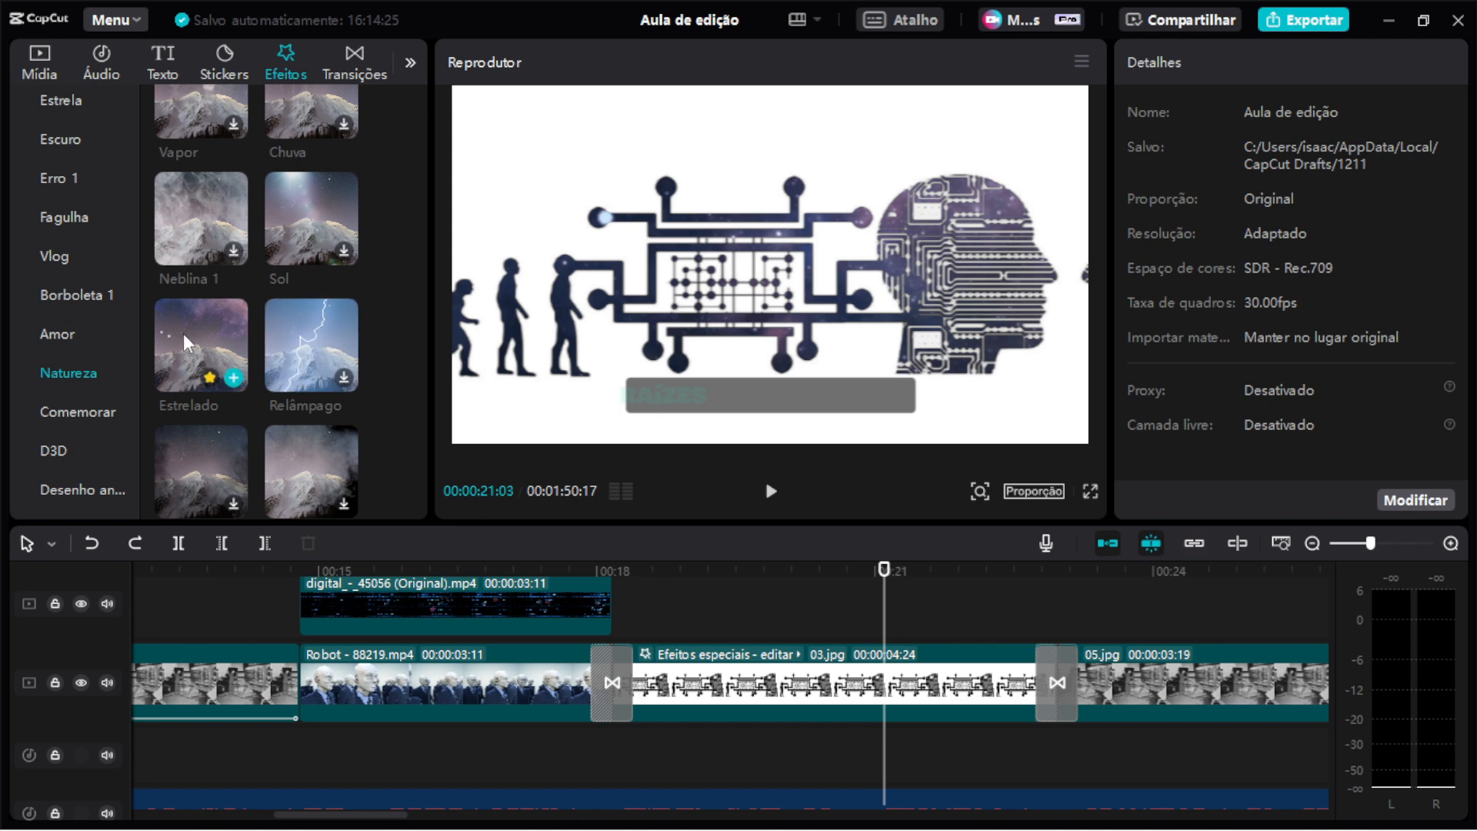
click(189, 333)
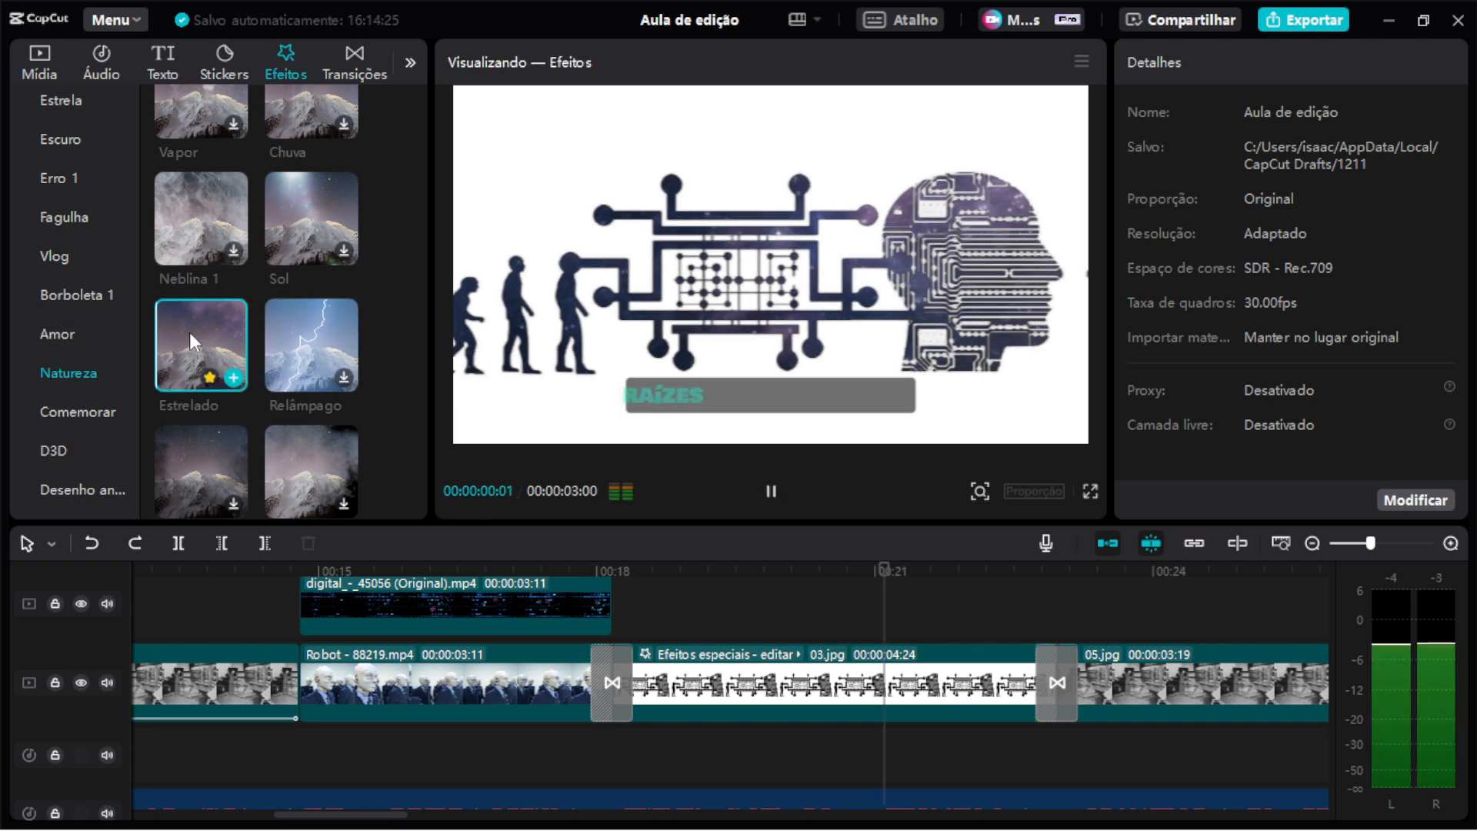
drag(189, 333, 730, 691)
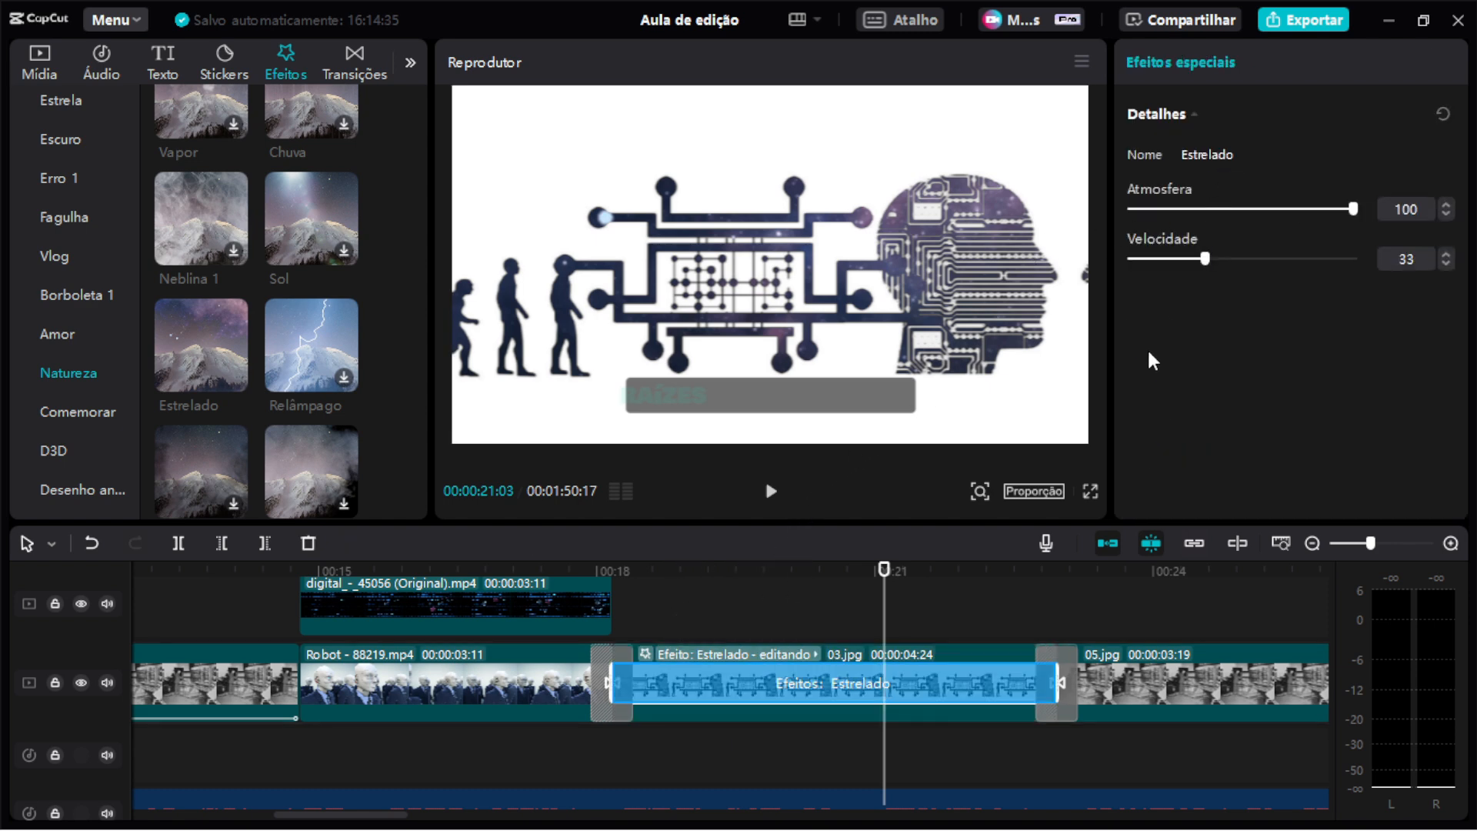
key(space)
key(space)
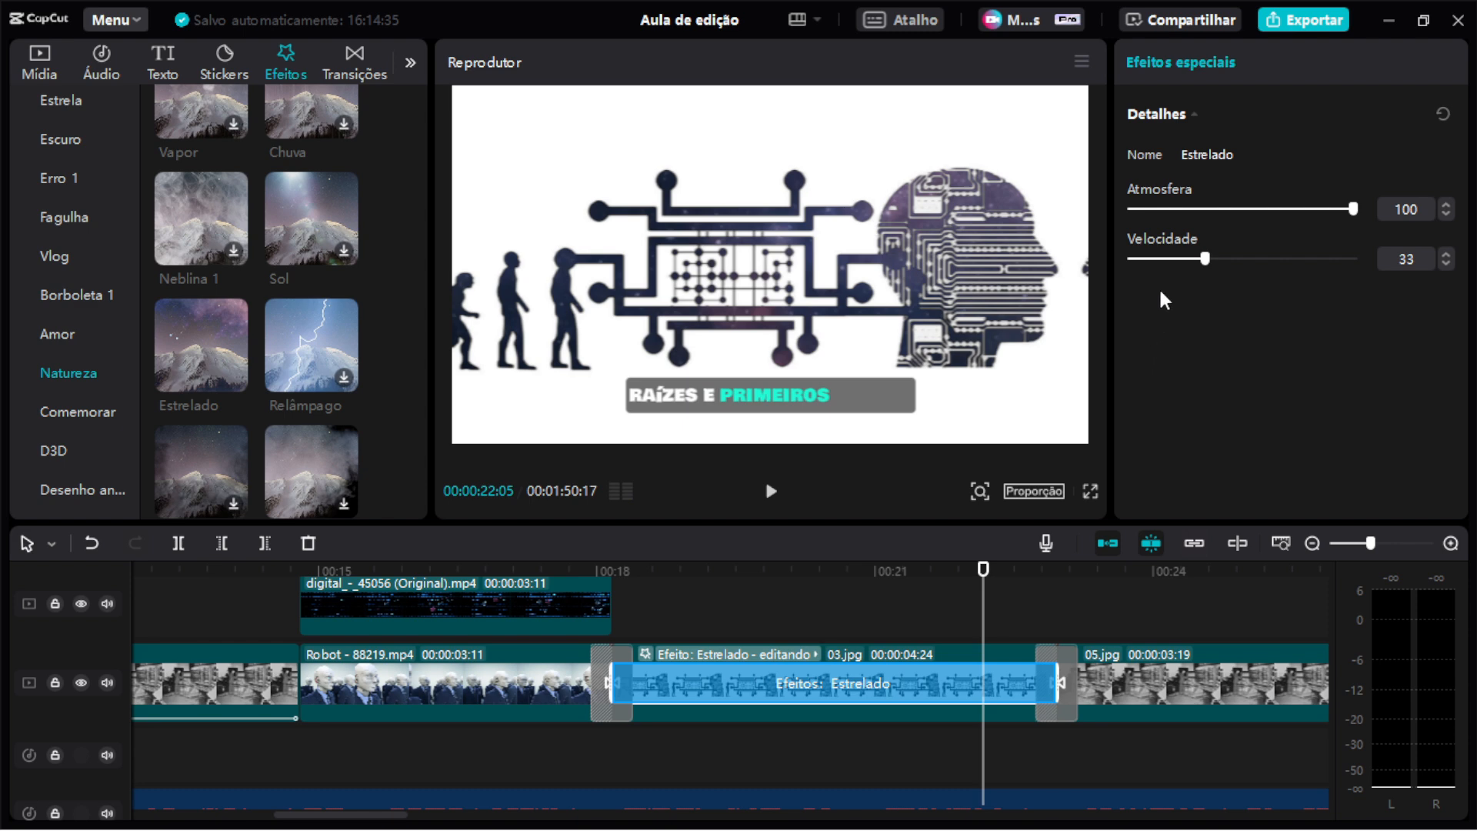
click(772, 715)
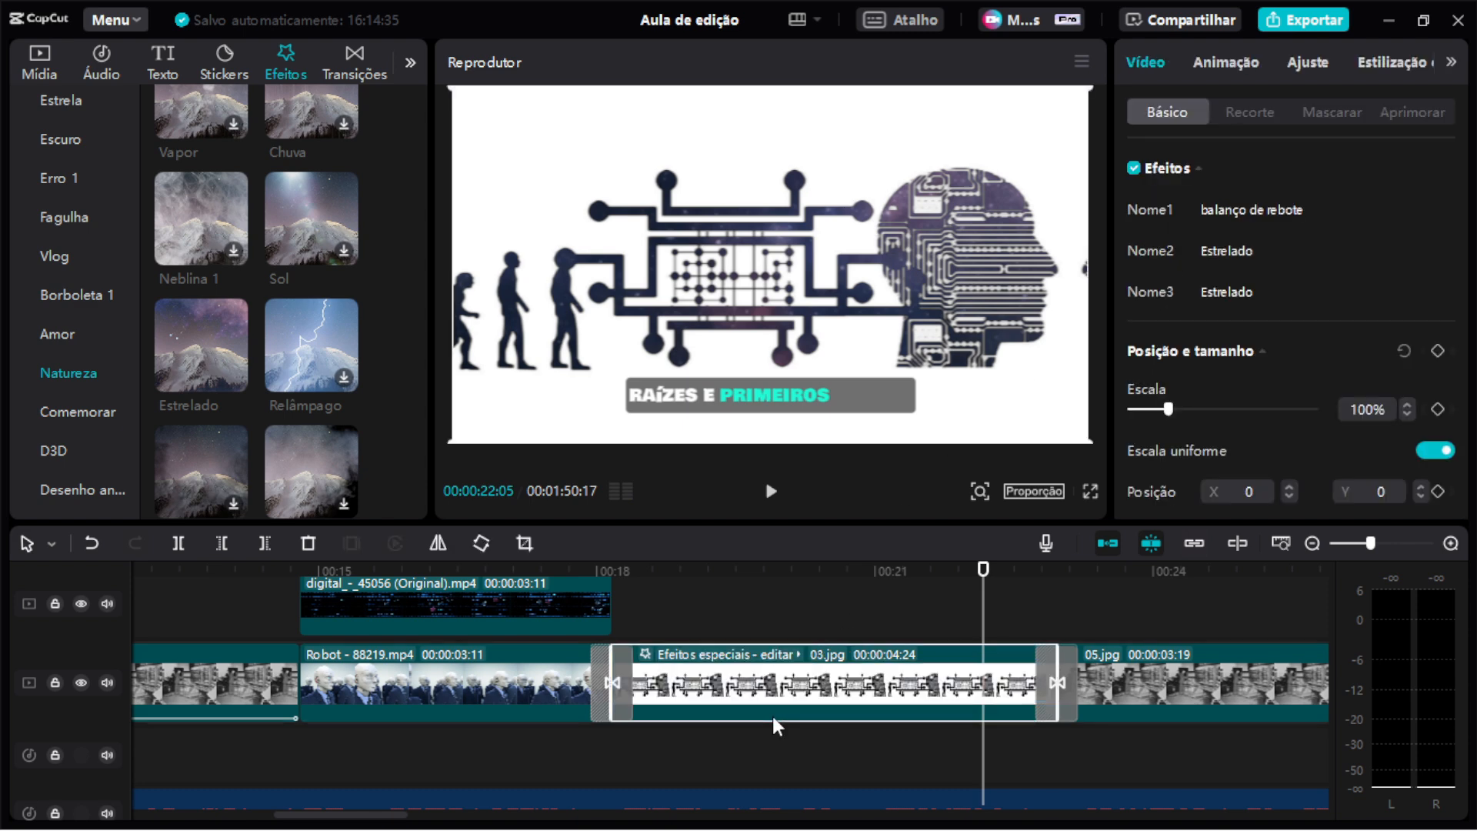
key(ctrl+z)
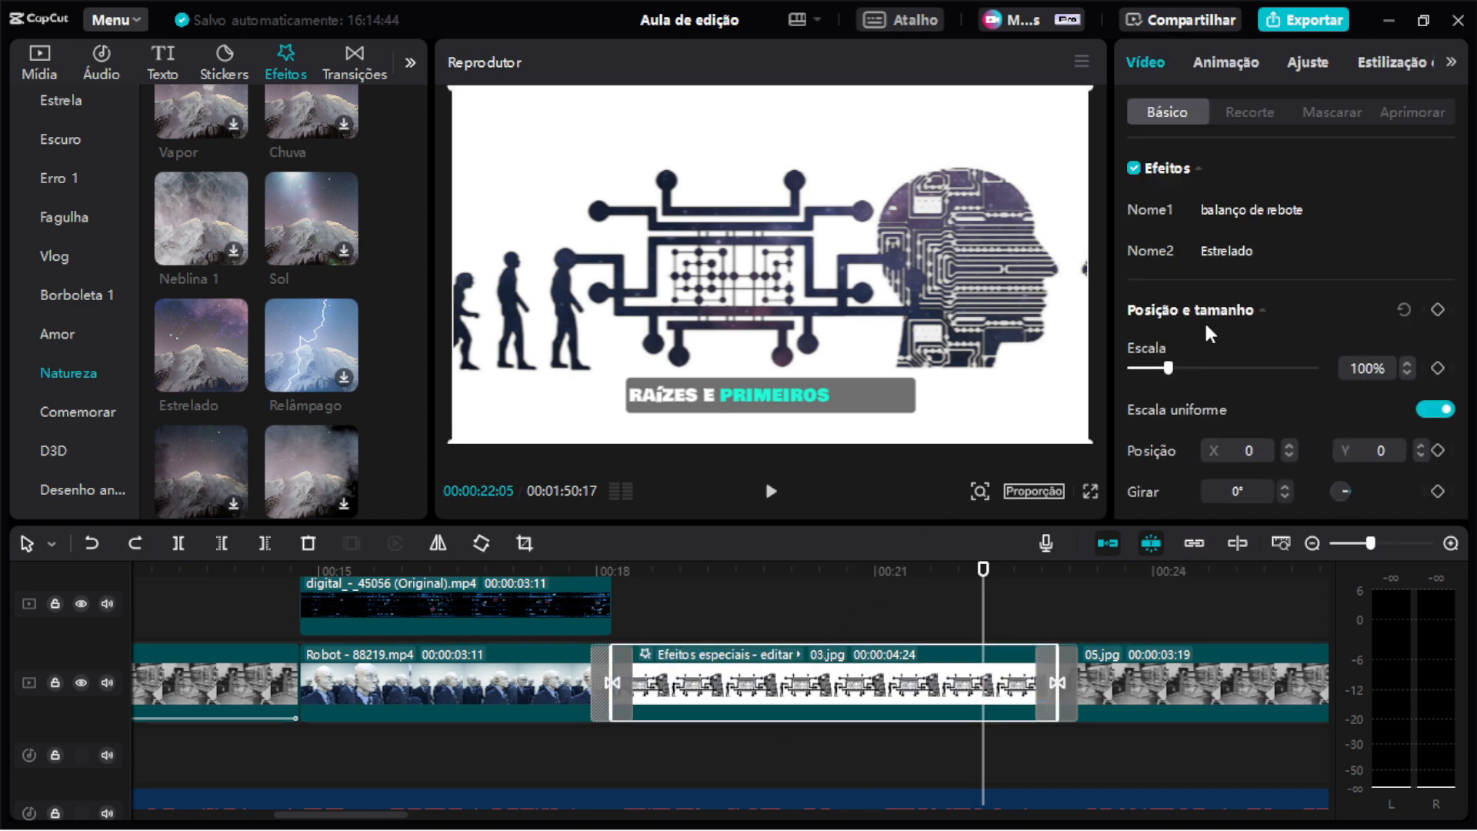
Open the clip's existing Estrelado effect settings and adjust its Atmosfera slider.
mouse_move(1233, 250)
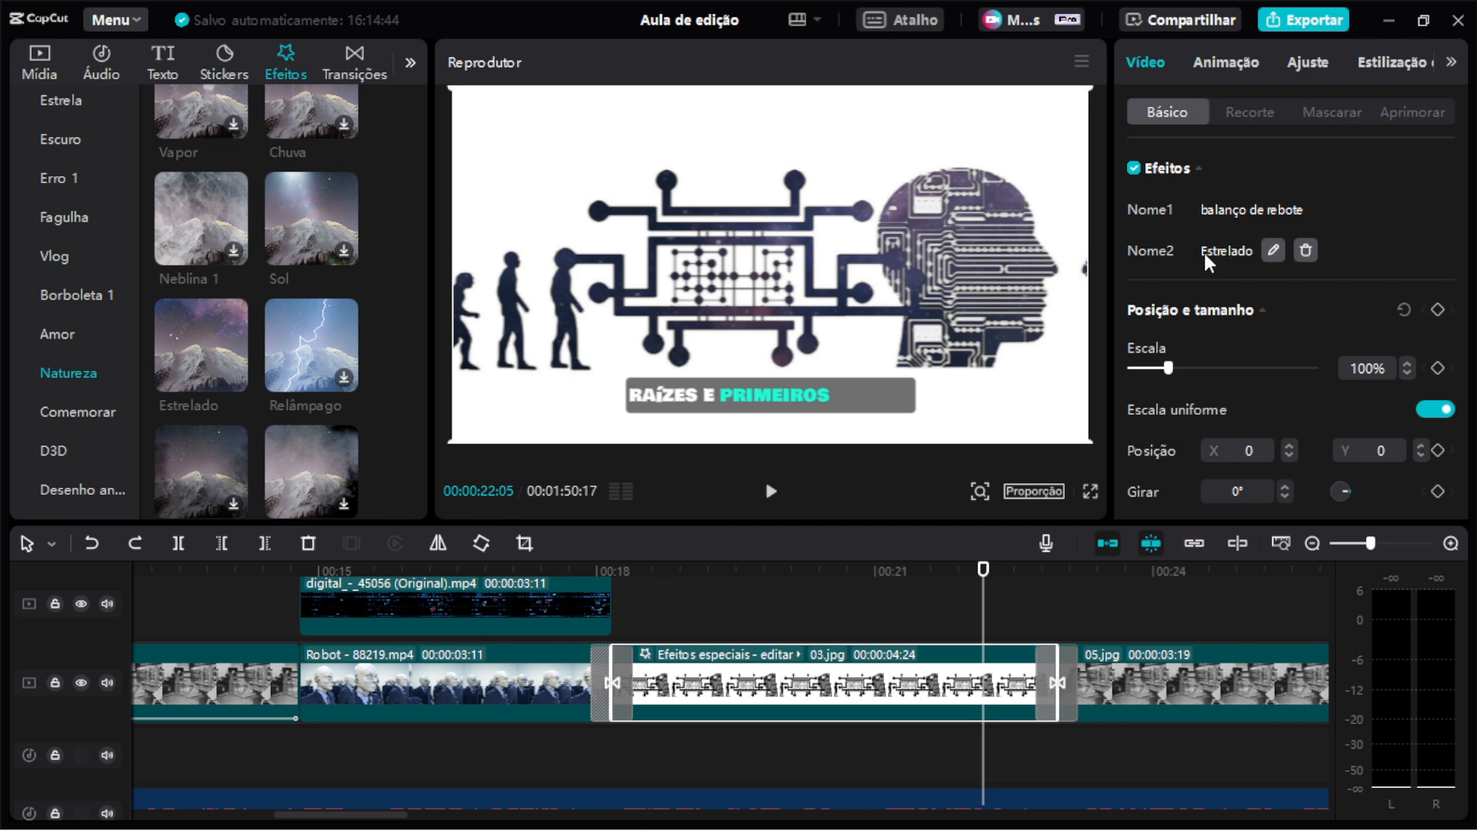
mouse_move(1220, 213)
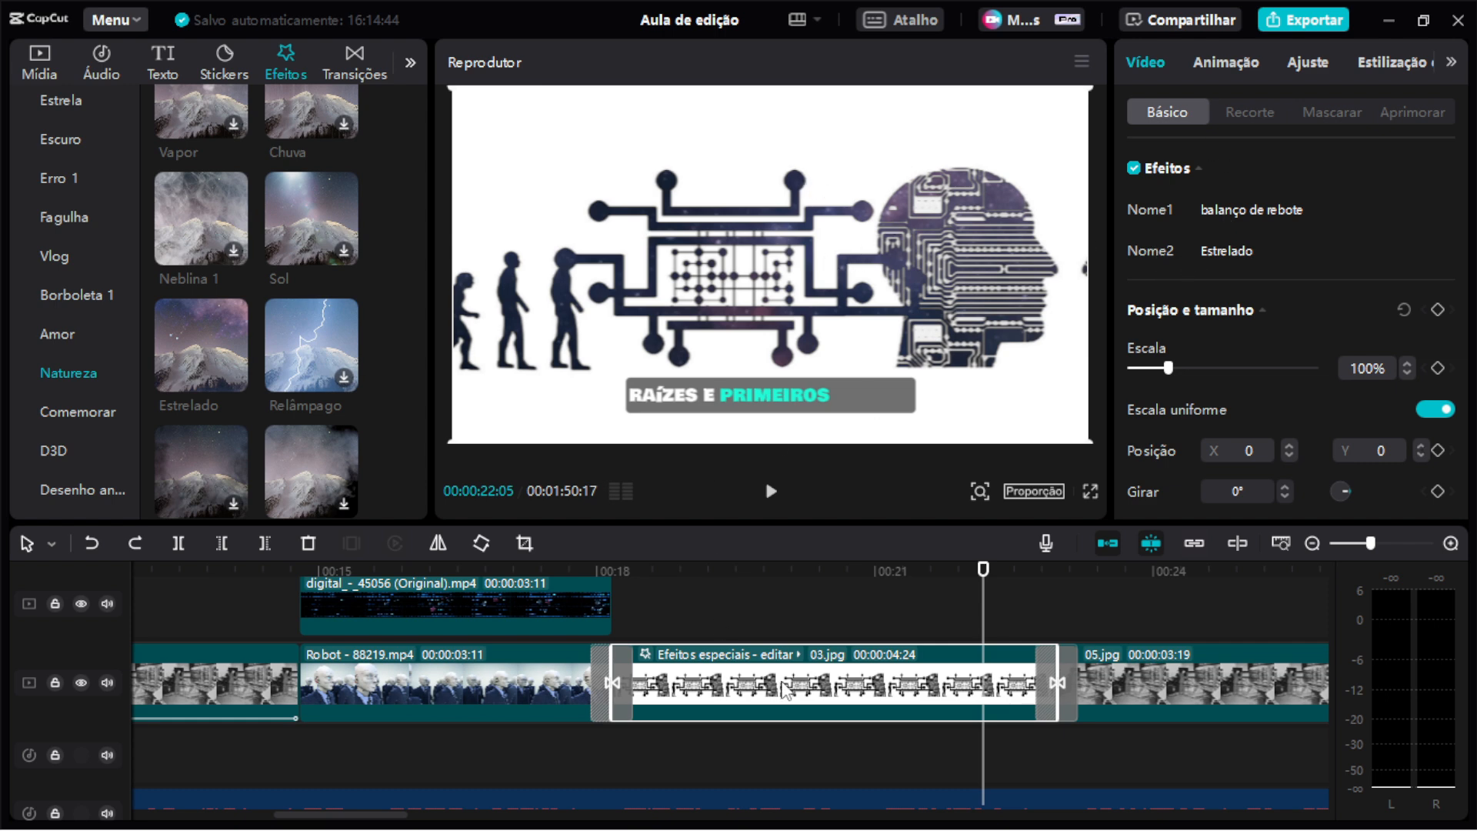
mouse_move(1145, 254)
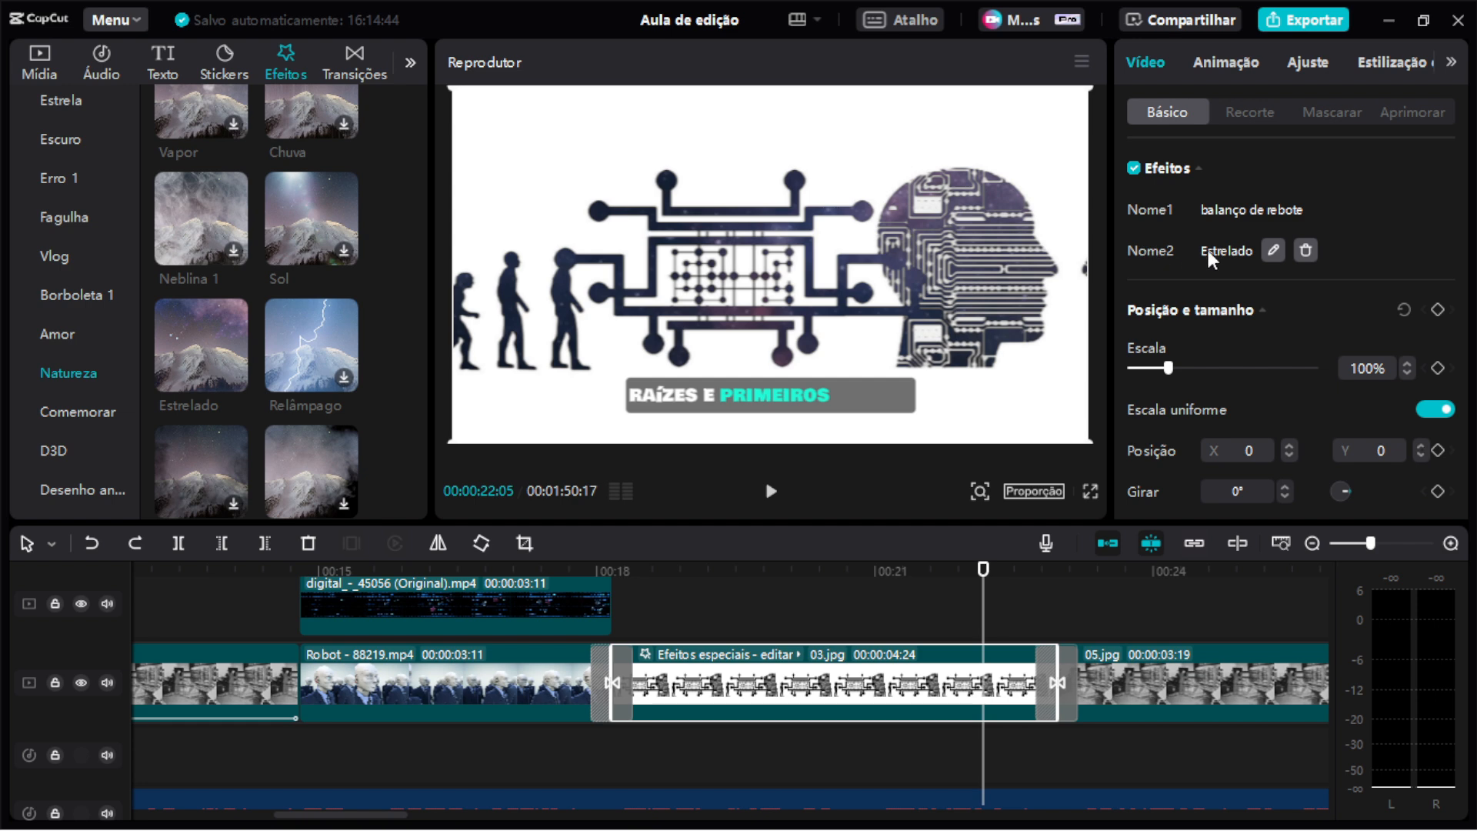
click(1273, 250)
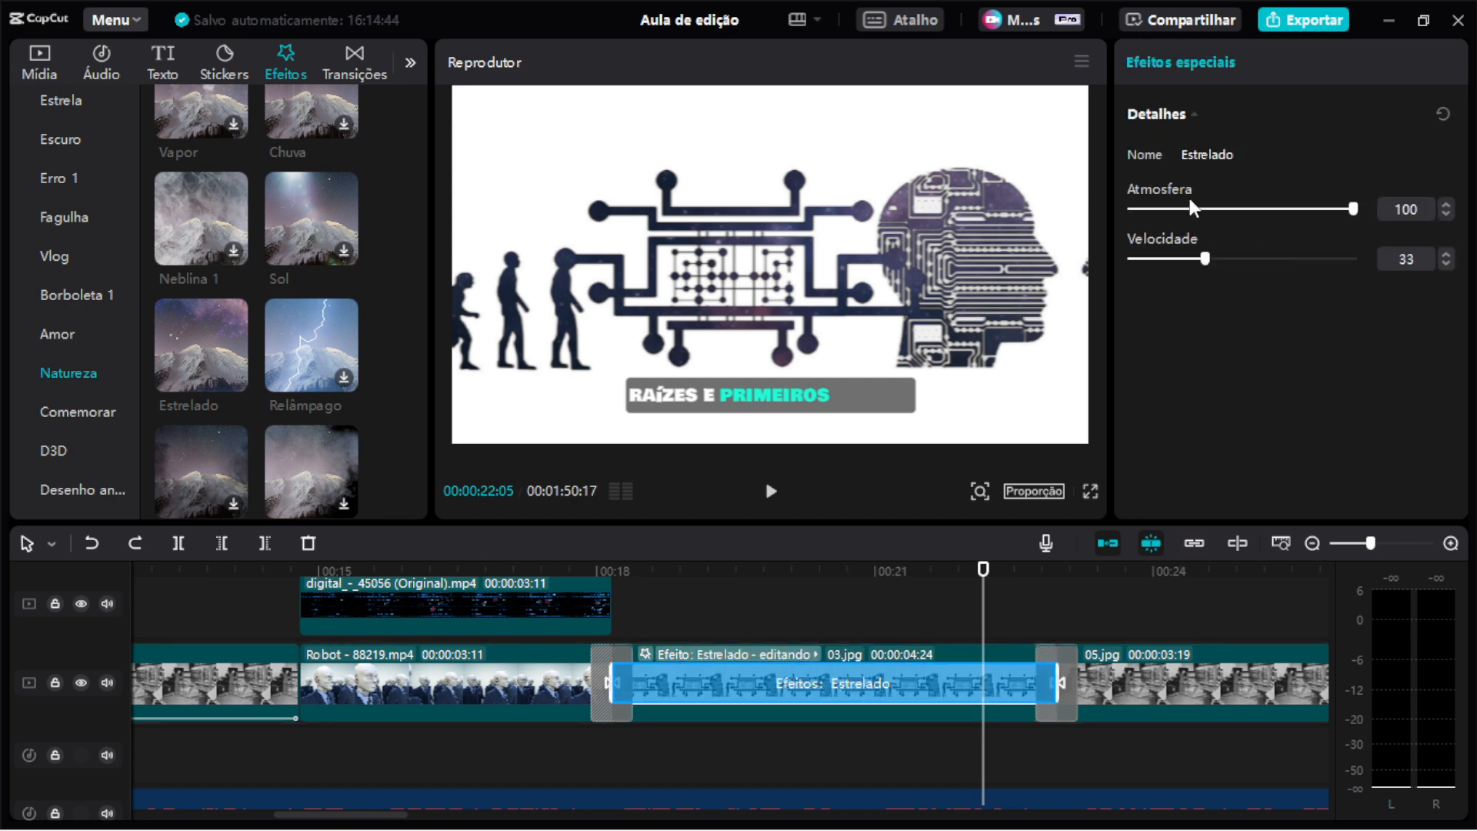
drag(1208, 207, 1339, 224)
click(839, 704)
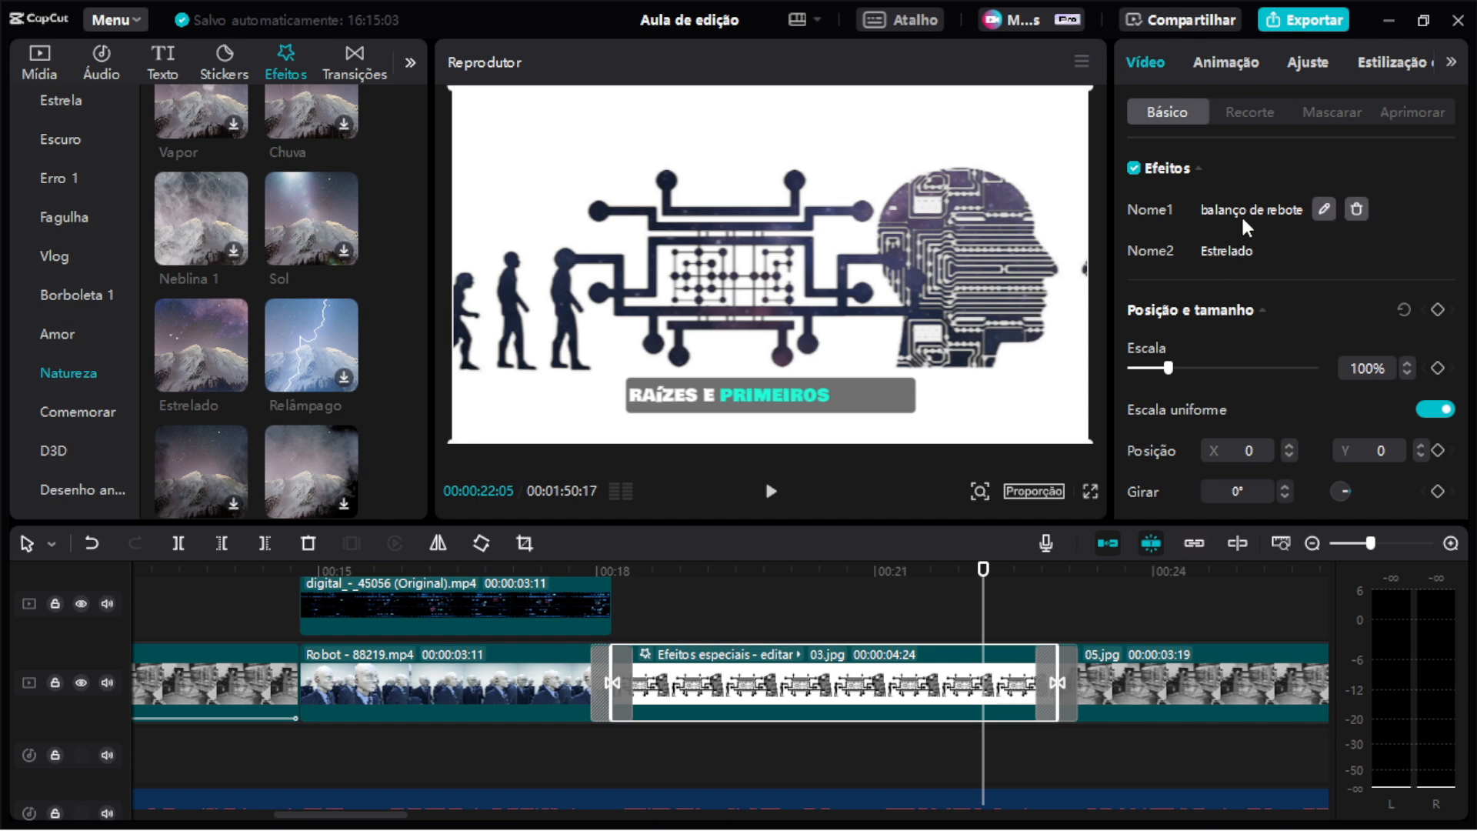
Scrub the playhead across the clip and browse the Distorção effects category.
click(692, 571)
drag(696, 582, 857, 577)
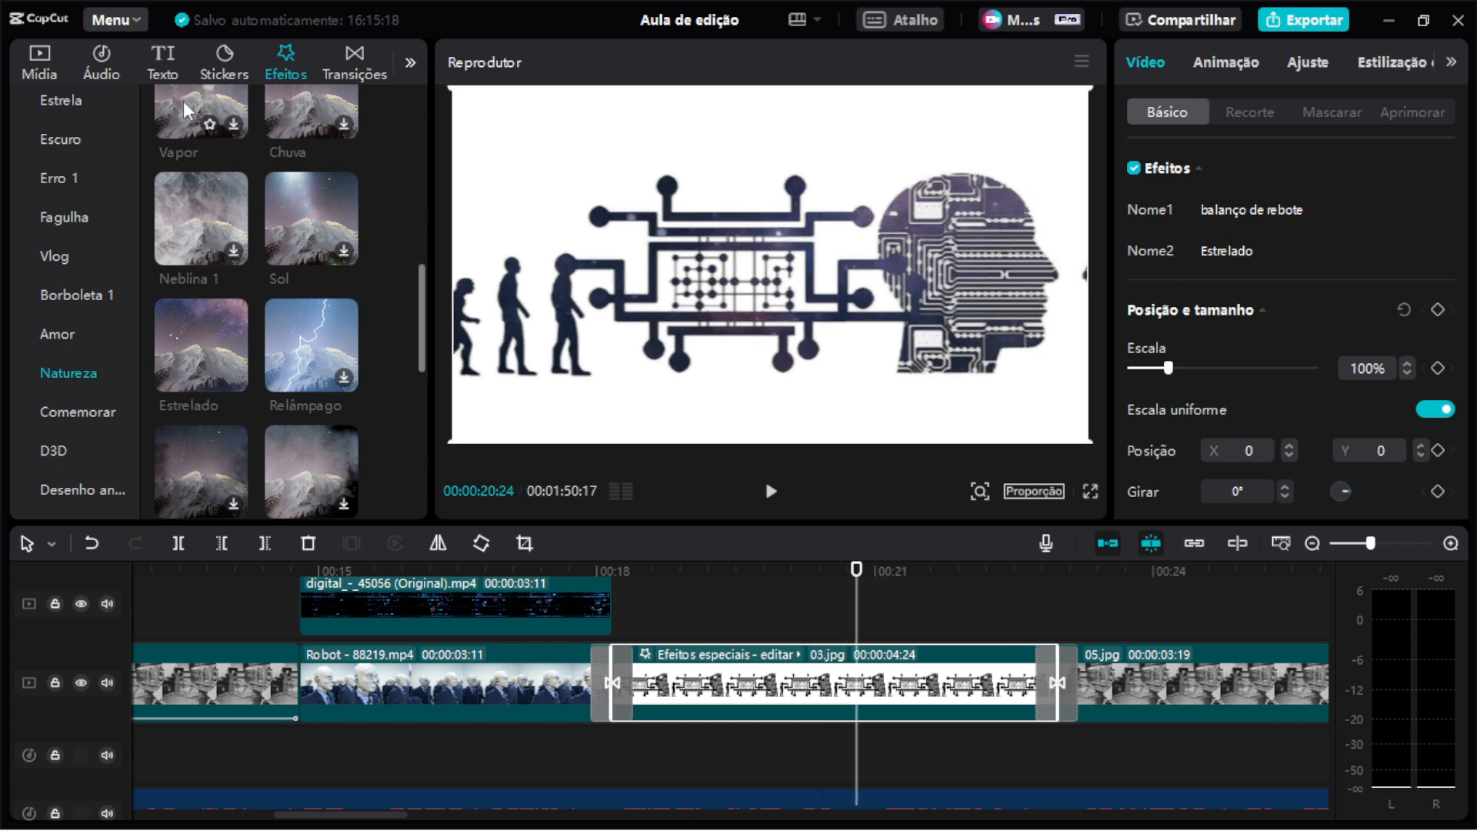
scroll(114, 314, up, 3)
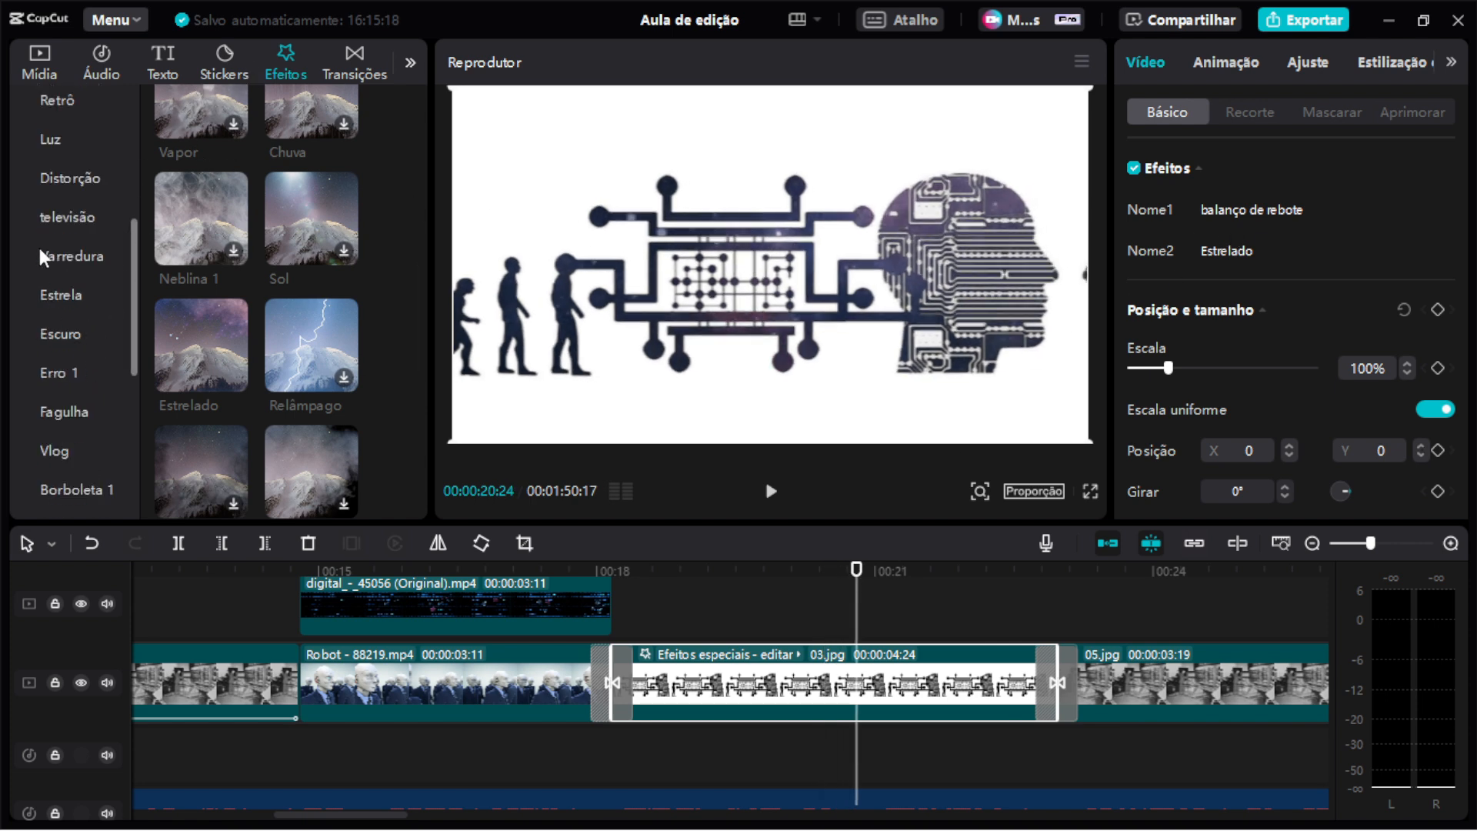
click(66, 177)
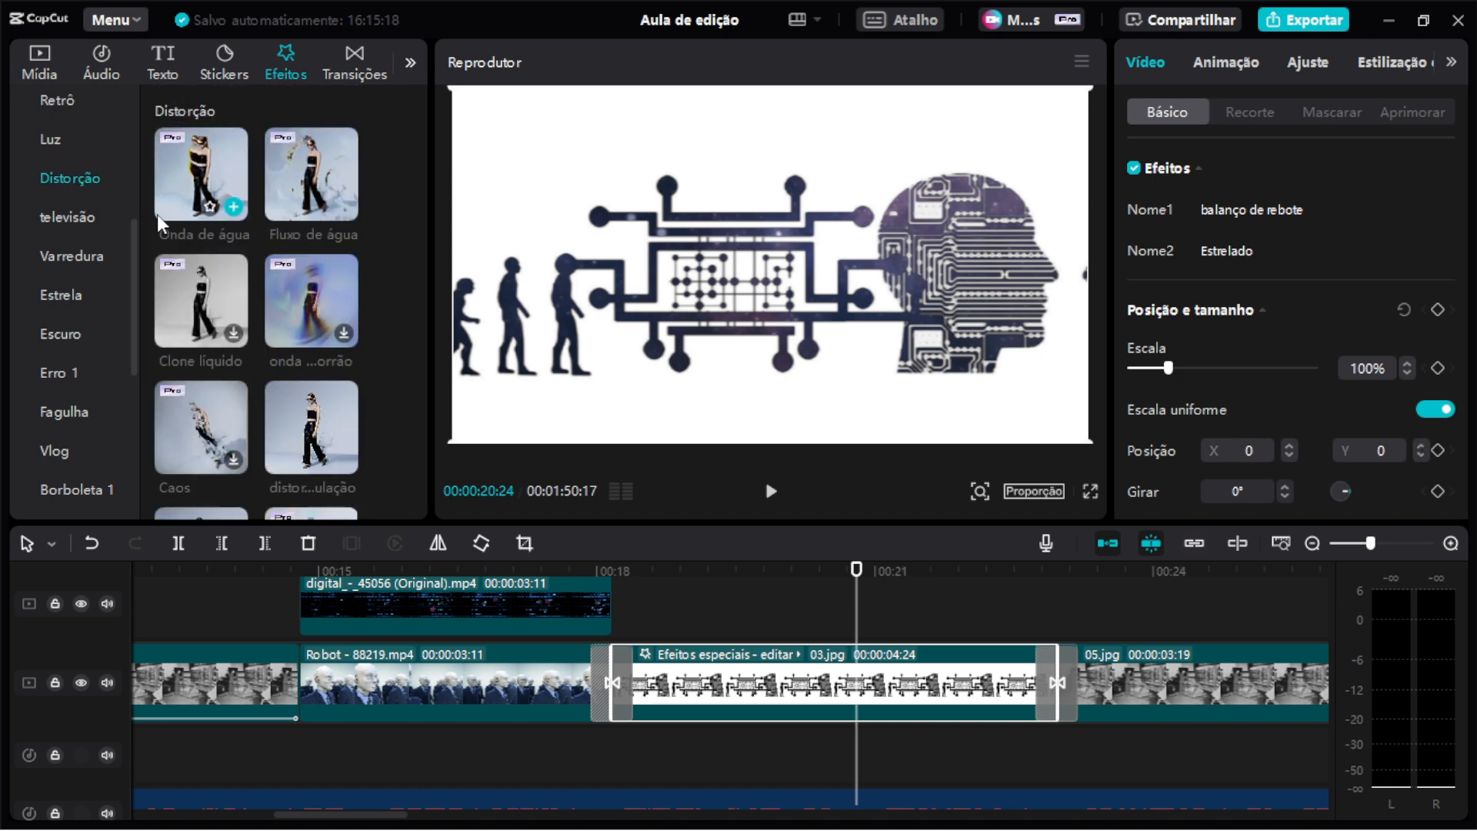
scroll(330, 302, down, 3)
scroll(320, 311, down, 4)
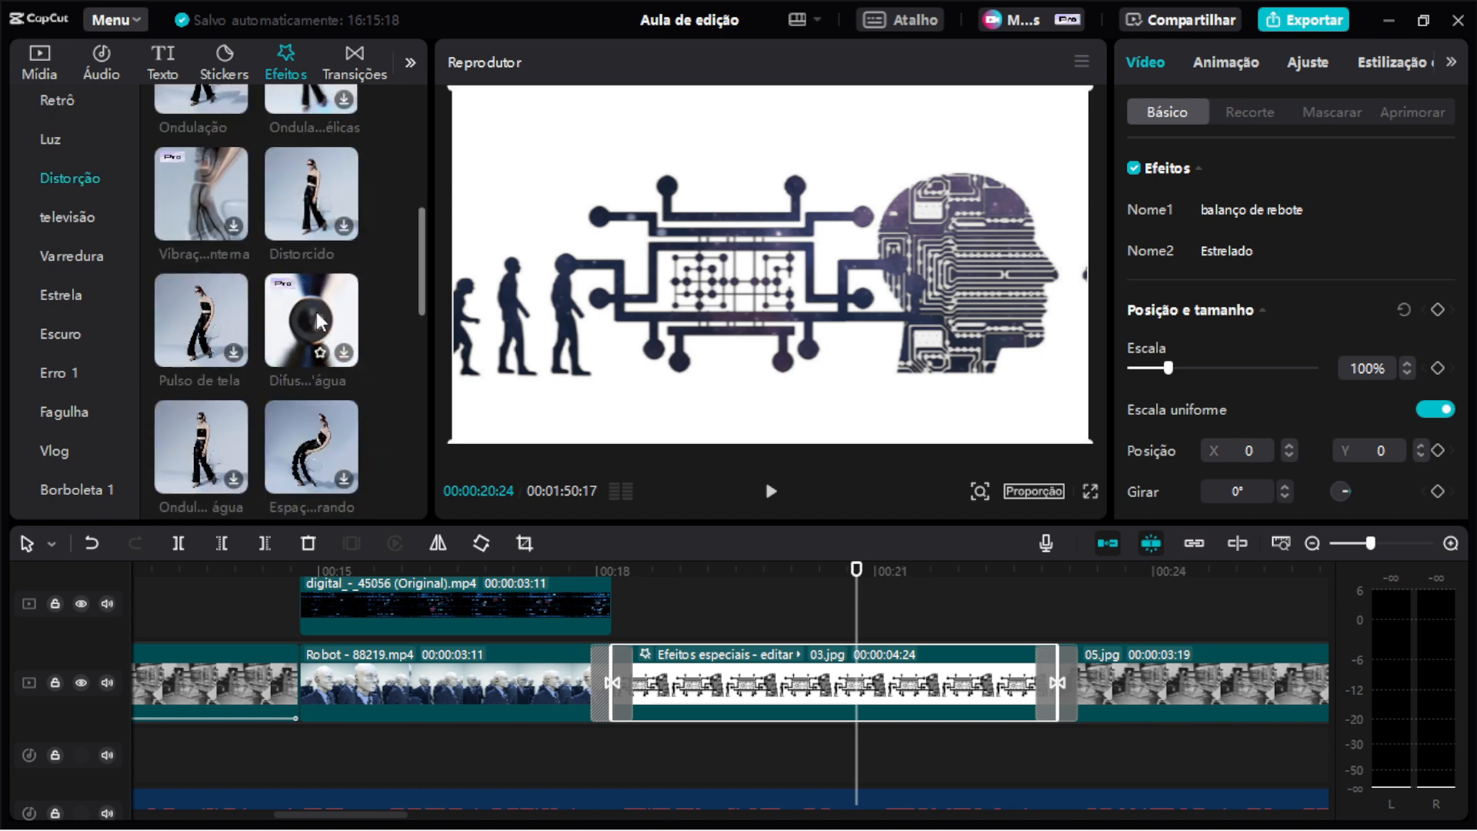
Browse the Distorção, televisão and neighbouring effect categories.
scroll(317, 312, down, 3)
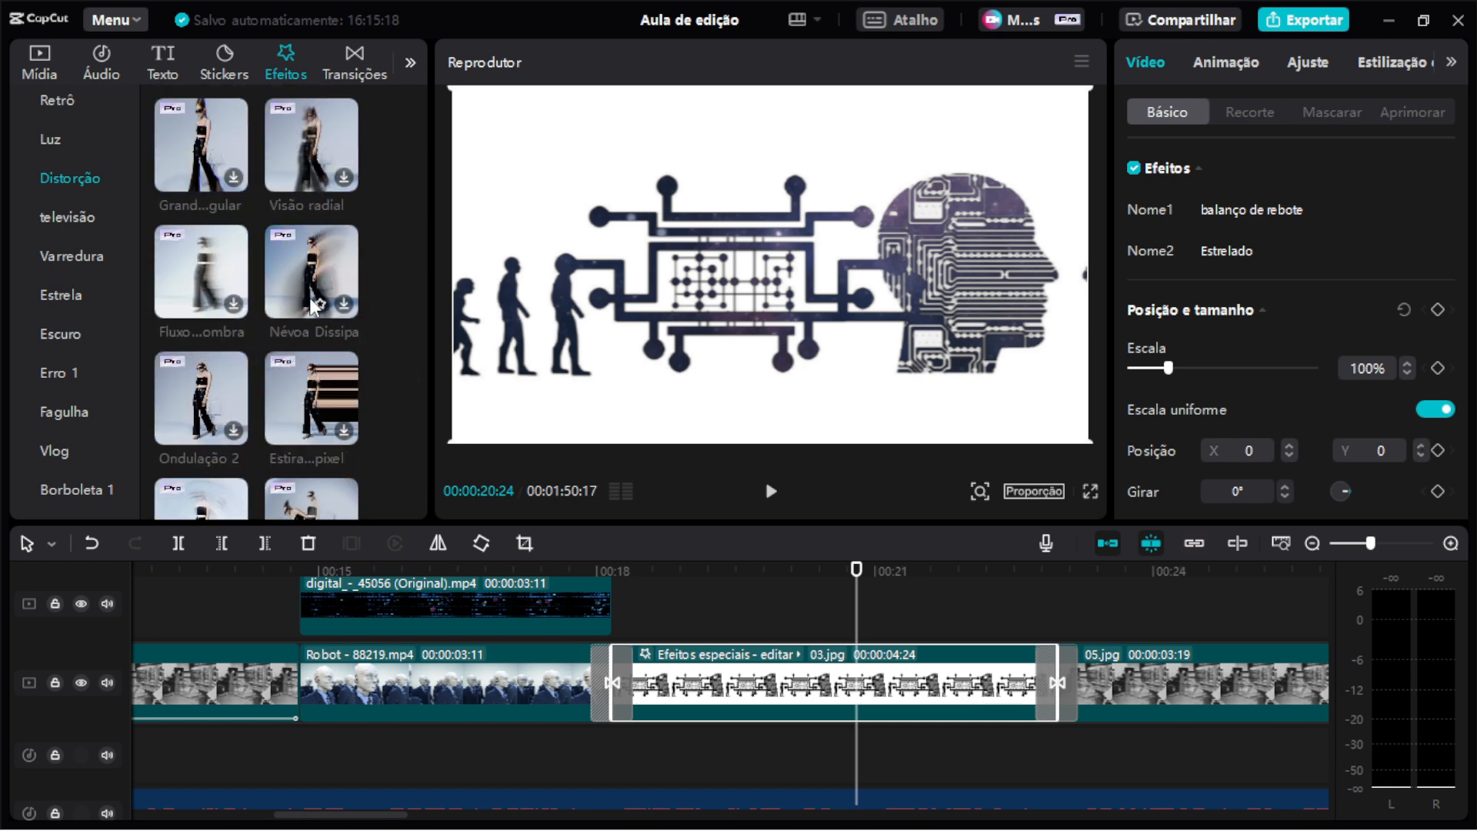
scroll(299, 326, down, 1)
scroll(301, 330, down, 3)
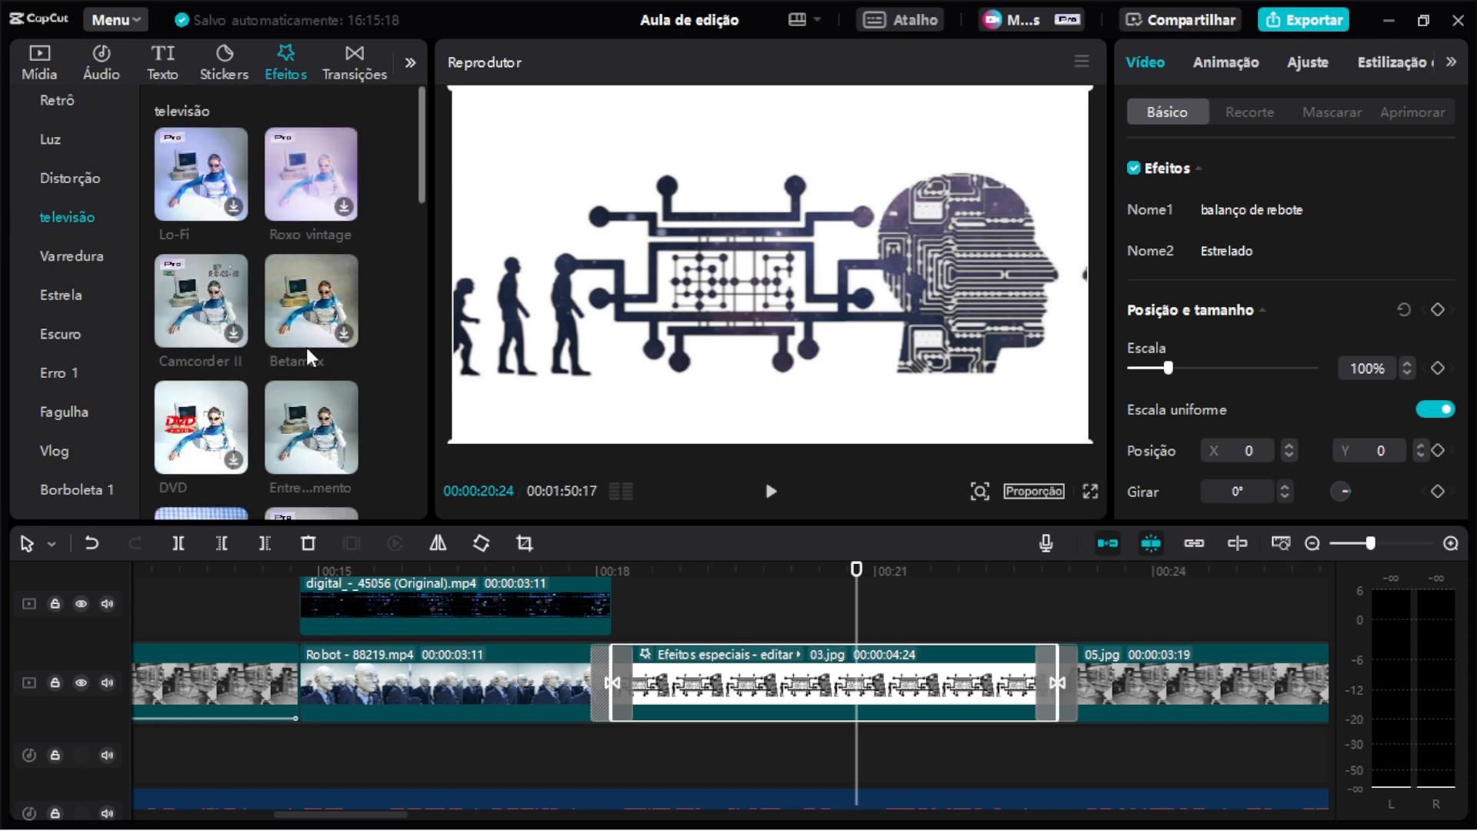
scroll(306, 348, up, 5)
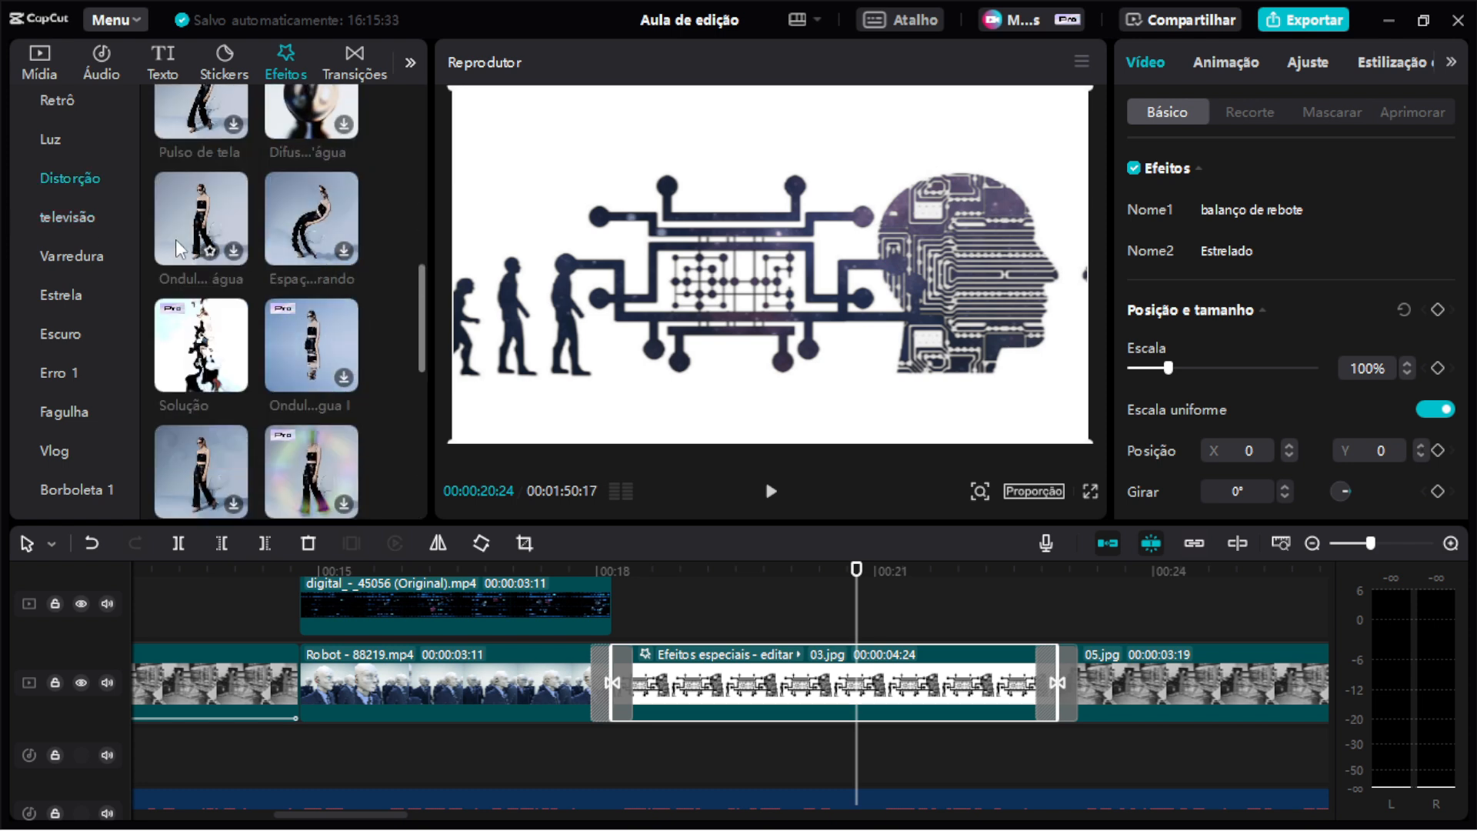
scroll(77, 228, down, 2)
scroll(77, 228, up, 5)
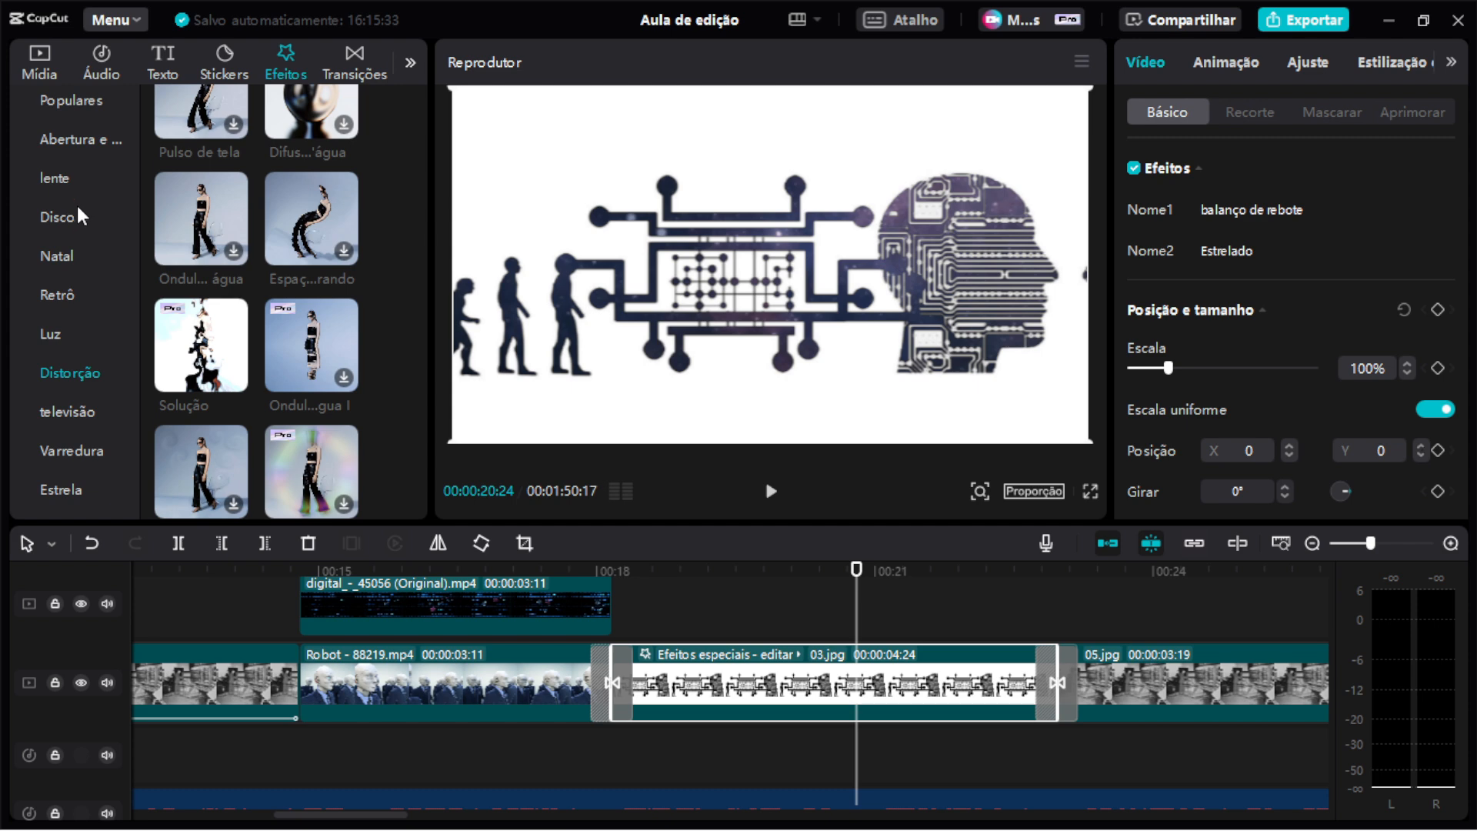
scroll(92, 242, down, 2)
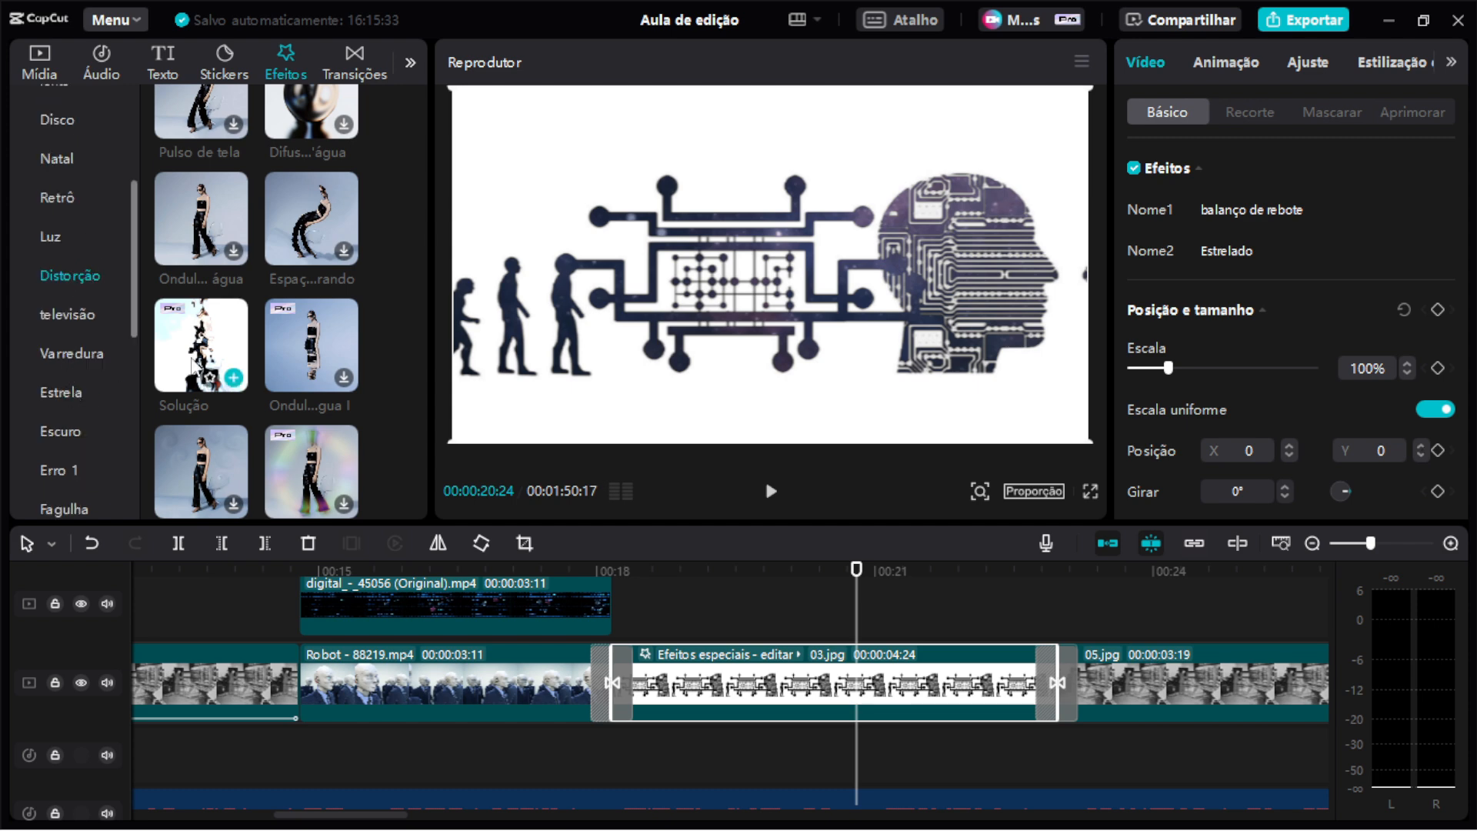
mouse_move(1152, 222)
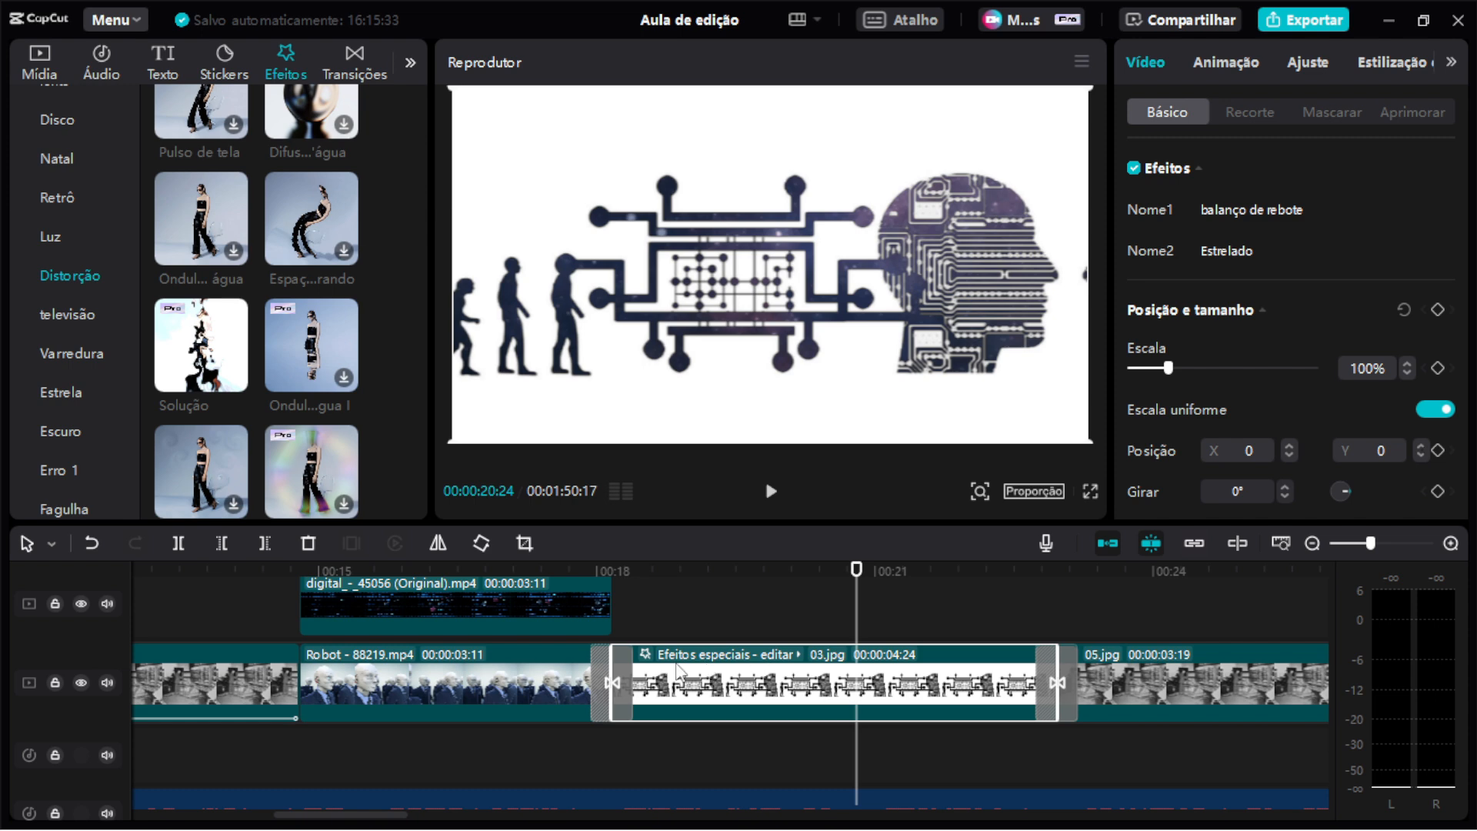
Open the balanço de rebote effect settings on the Efeitos especiais clip and show the Favoritos effects.
click(652, 654)
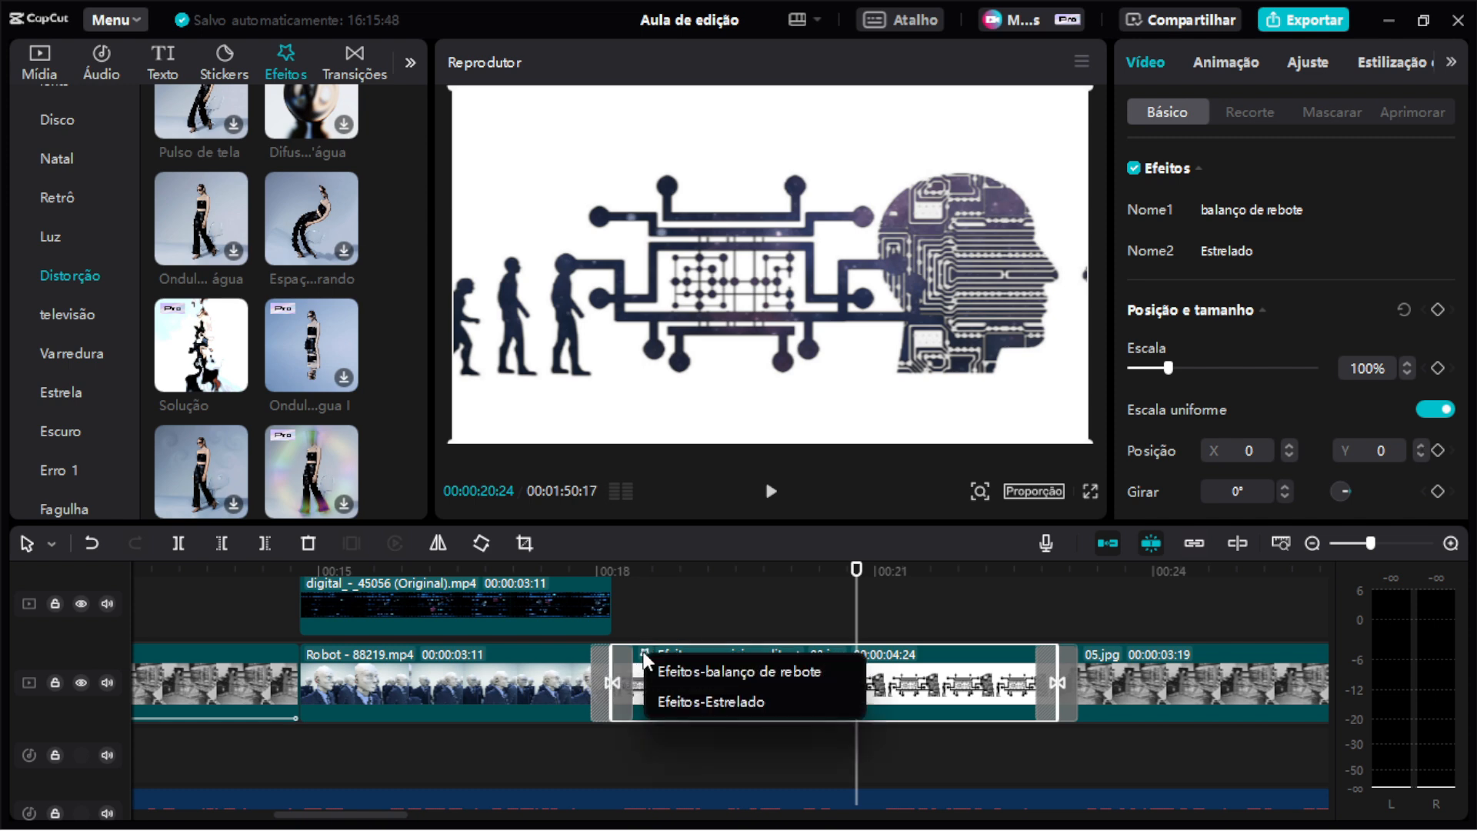
click(675, 672)
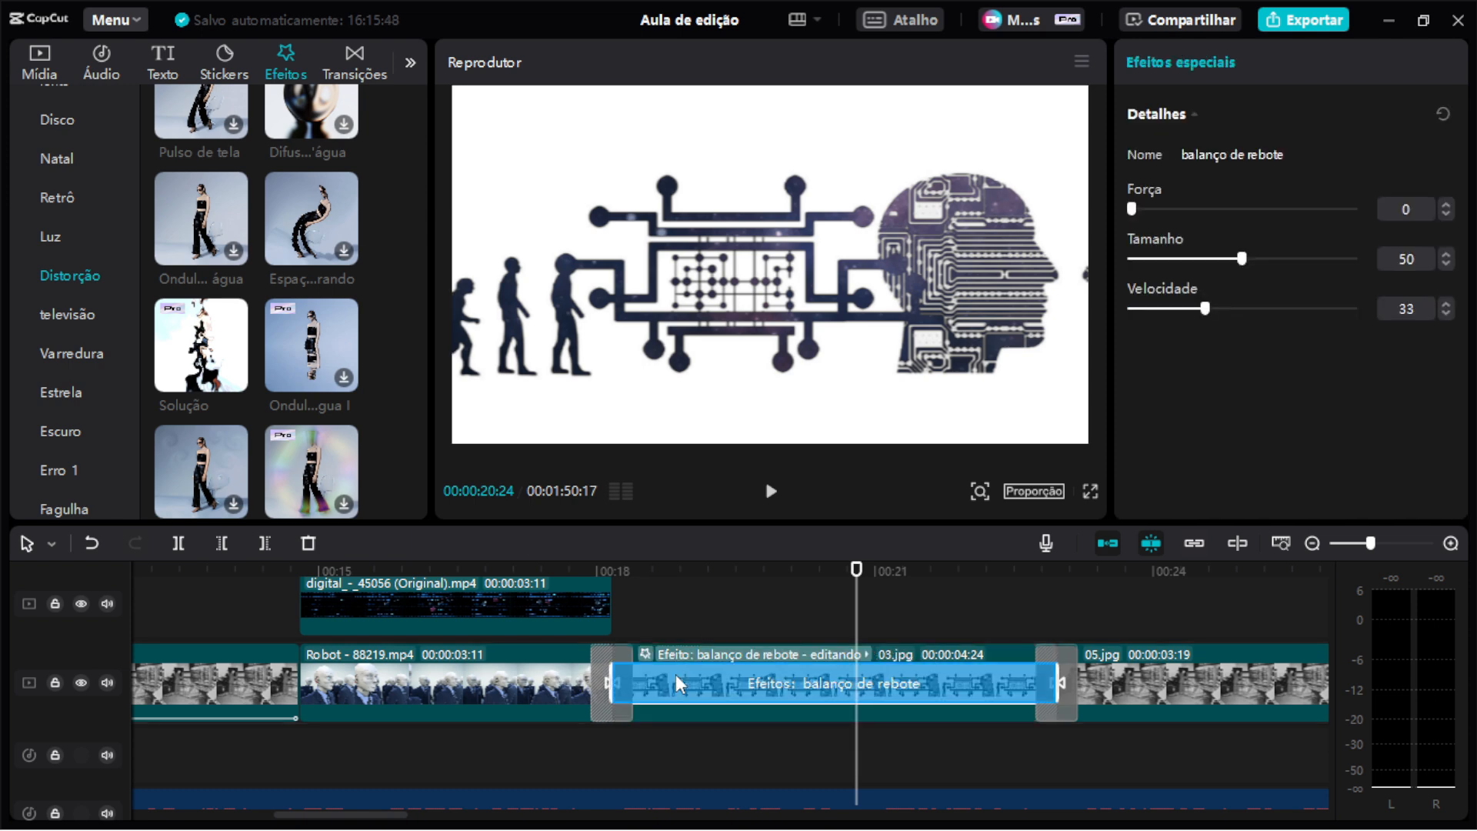
scroll(242, 295, up, 5)
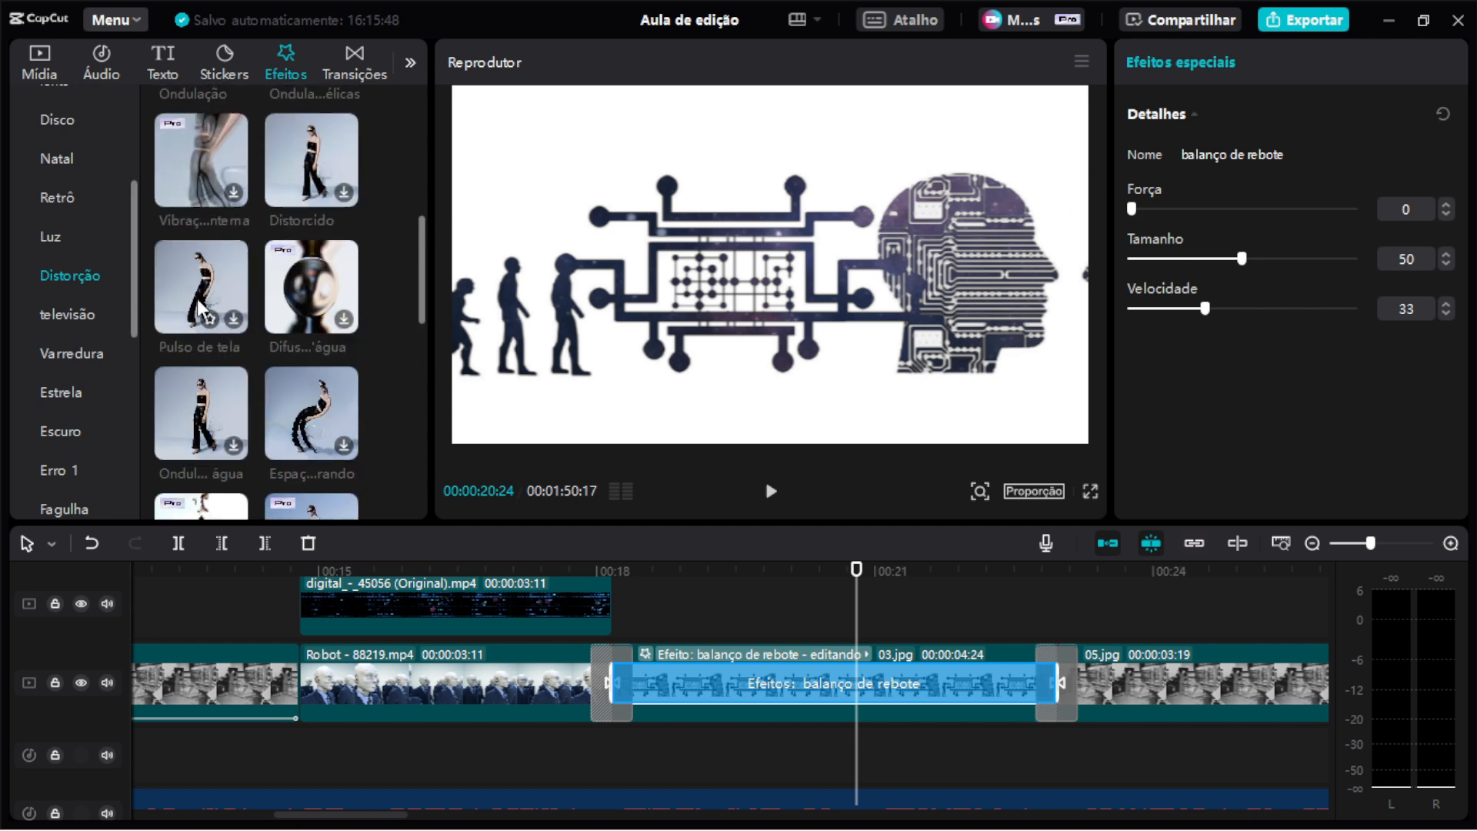
scroll(241, 295, up, 3)
scroll(103, 152, up, 5)
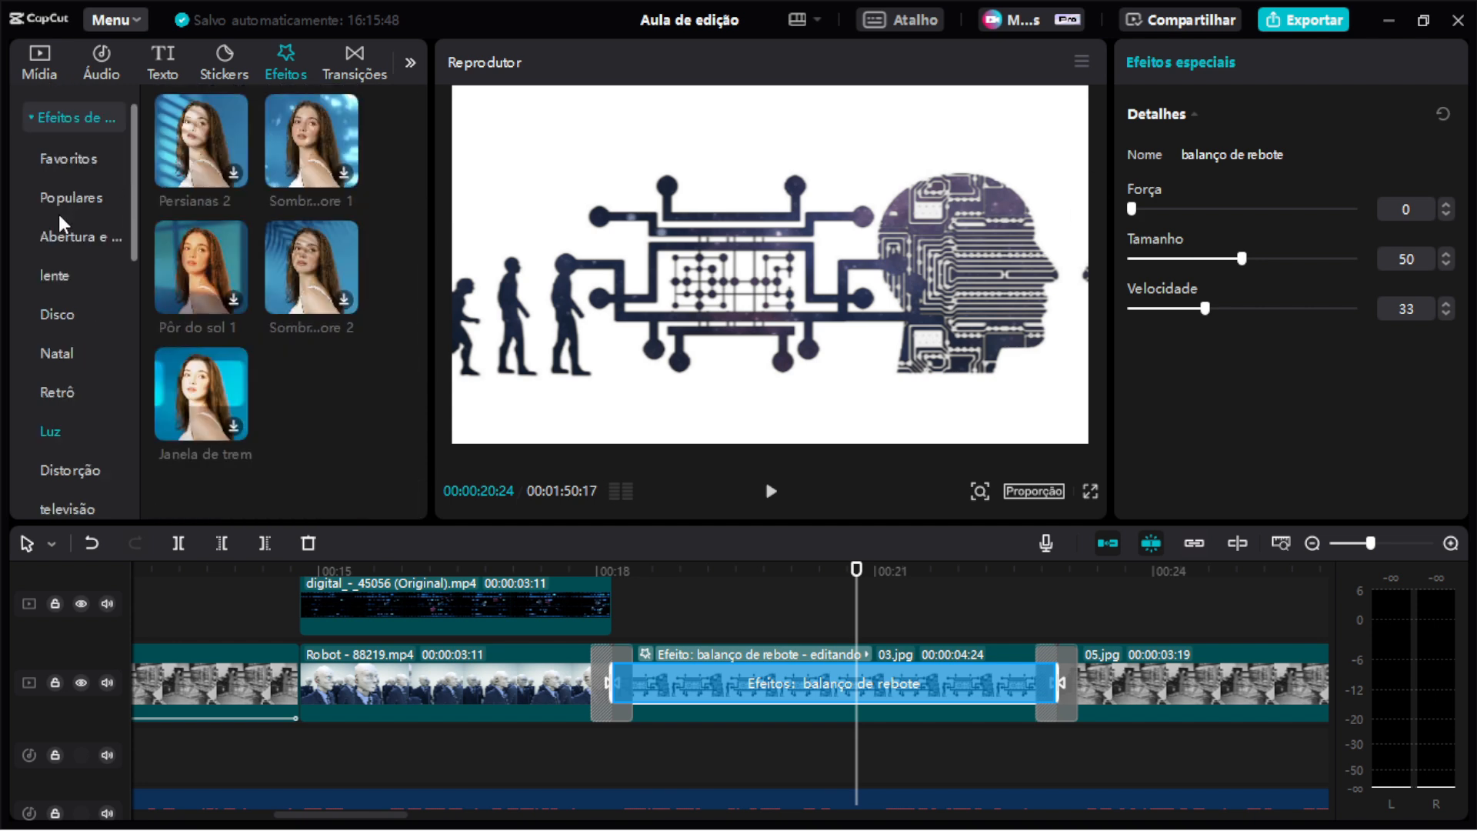
click(80, 160)
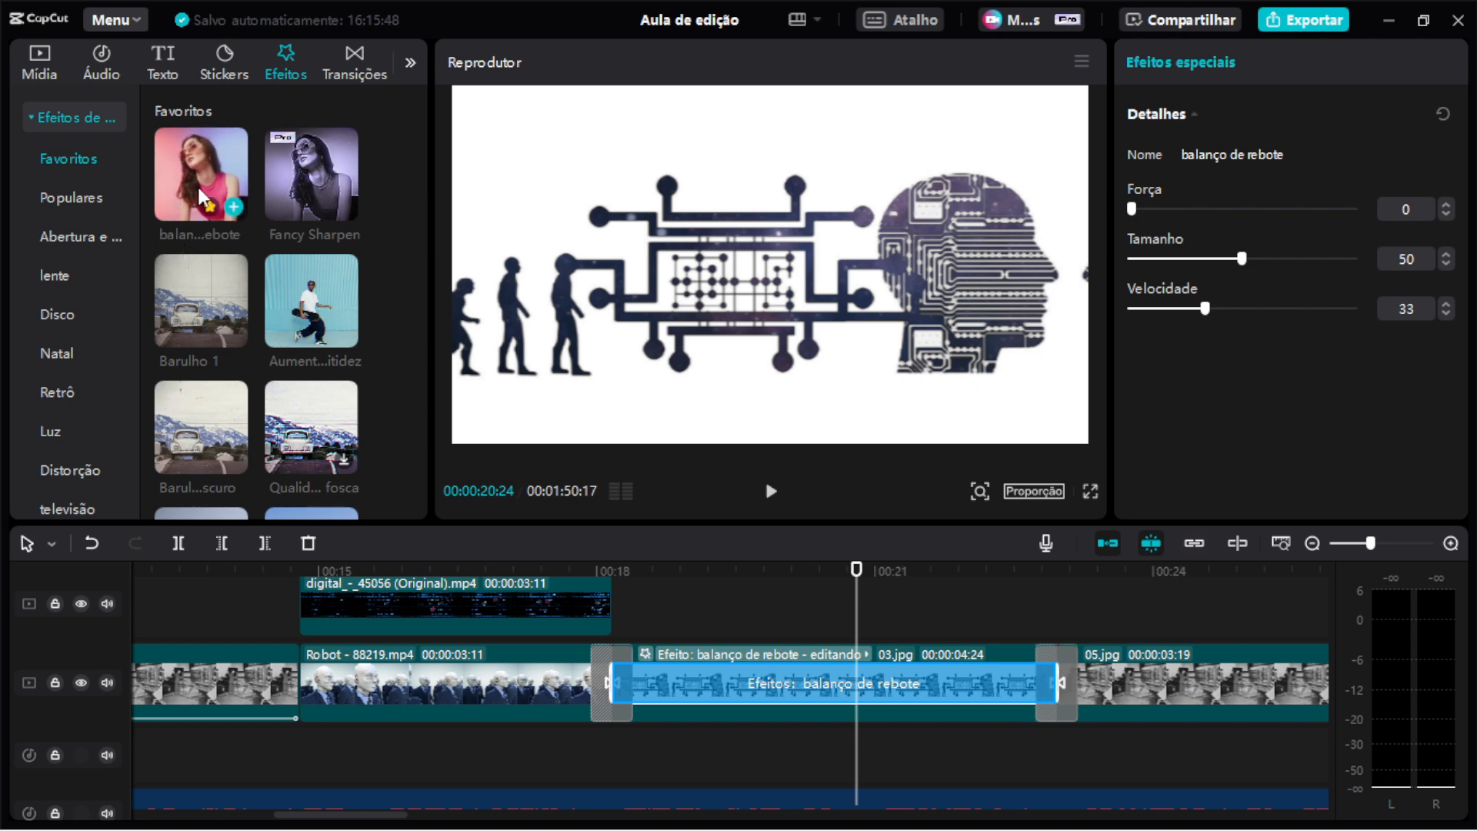
Remove the balanço de rebote effect from the Efeitos especiais clip and preview the clip.
drag(201, 174, 731, 657)
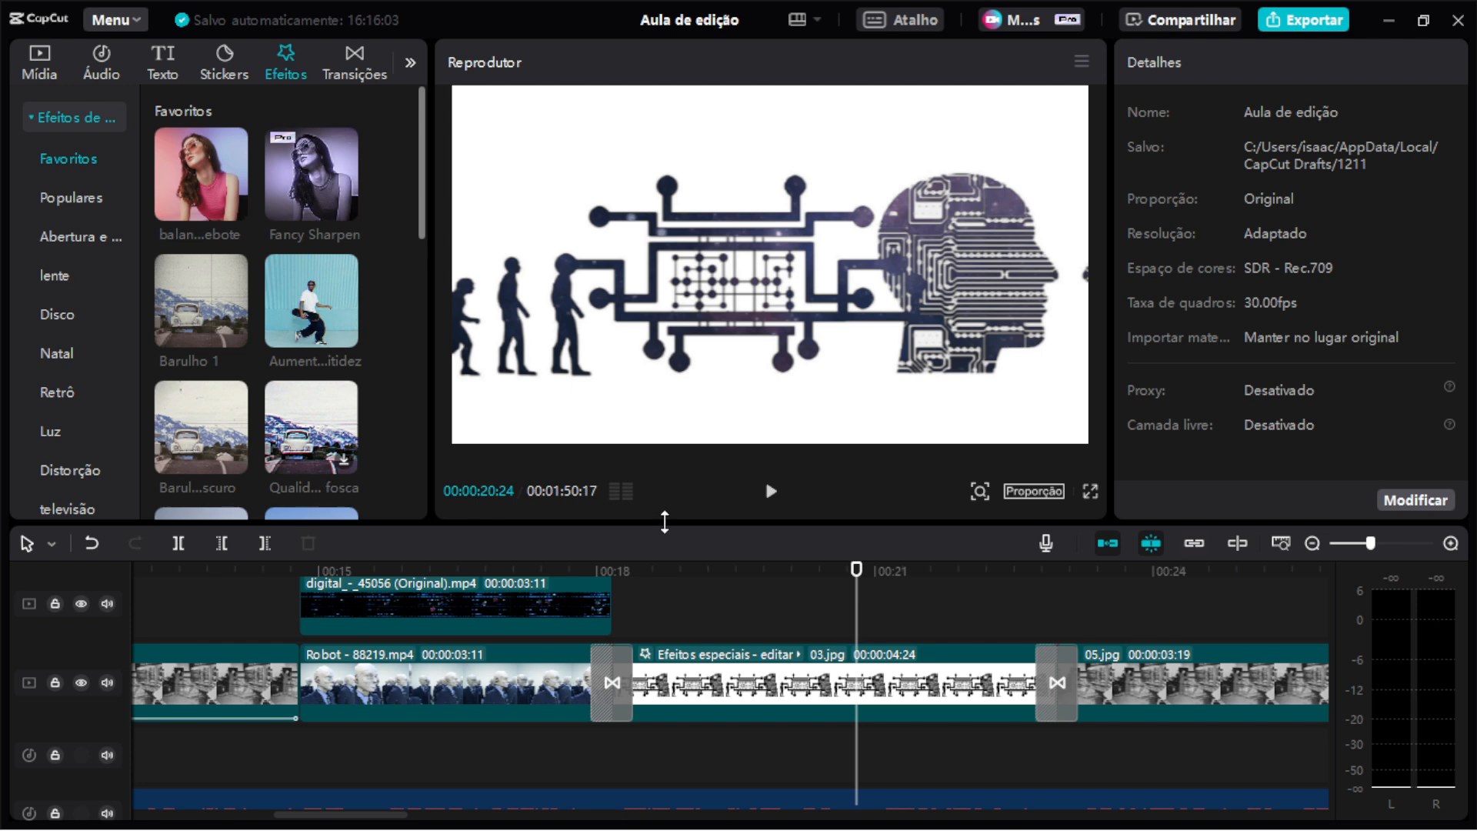
click(827, 675)
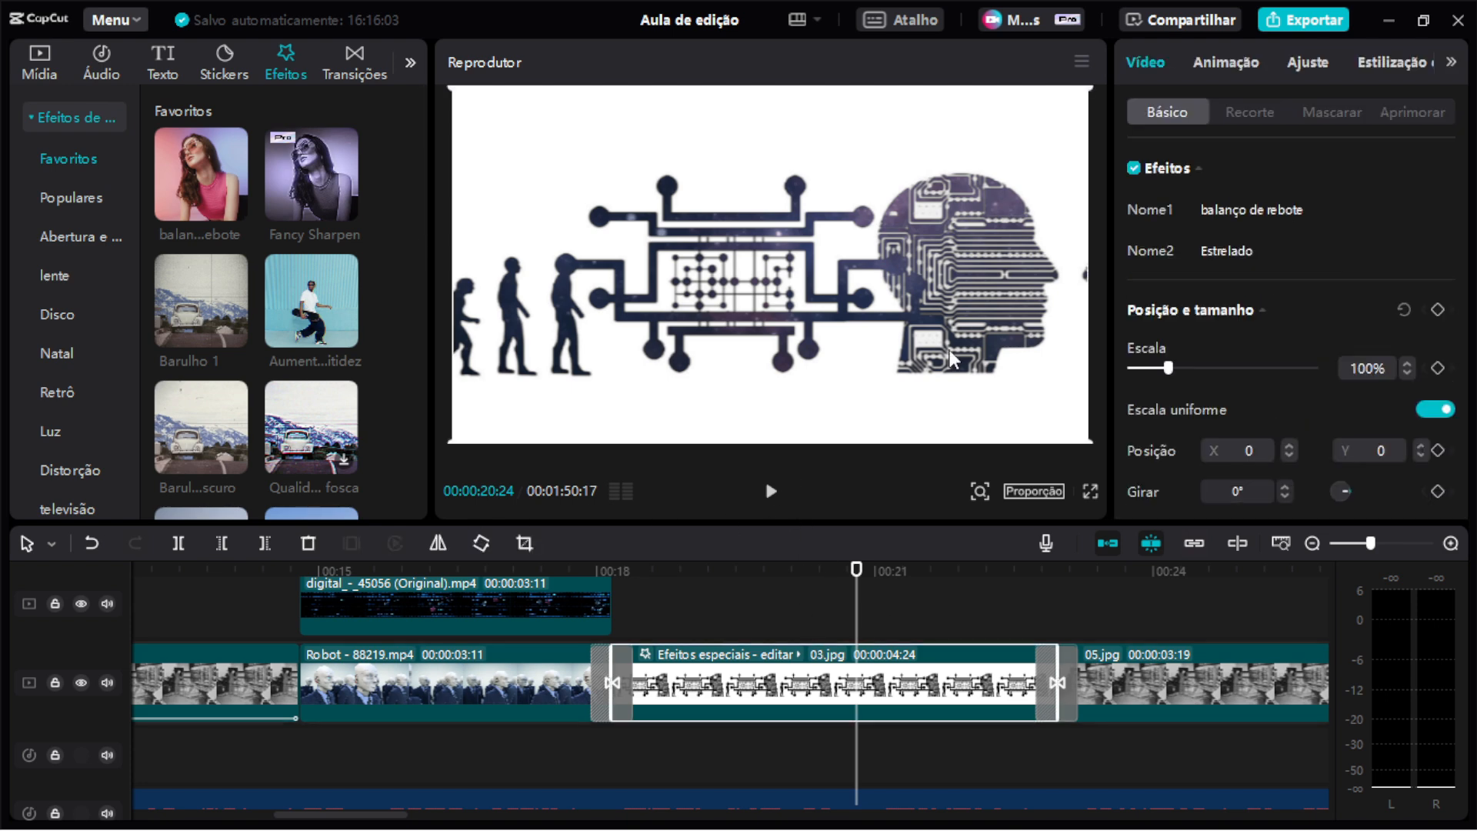
click(1353, 209)
drag(737, 576, 700, 575)
key(space)
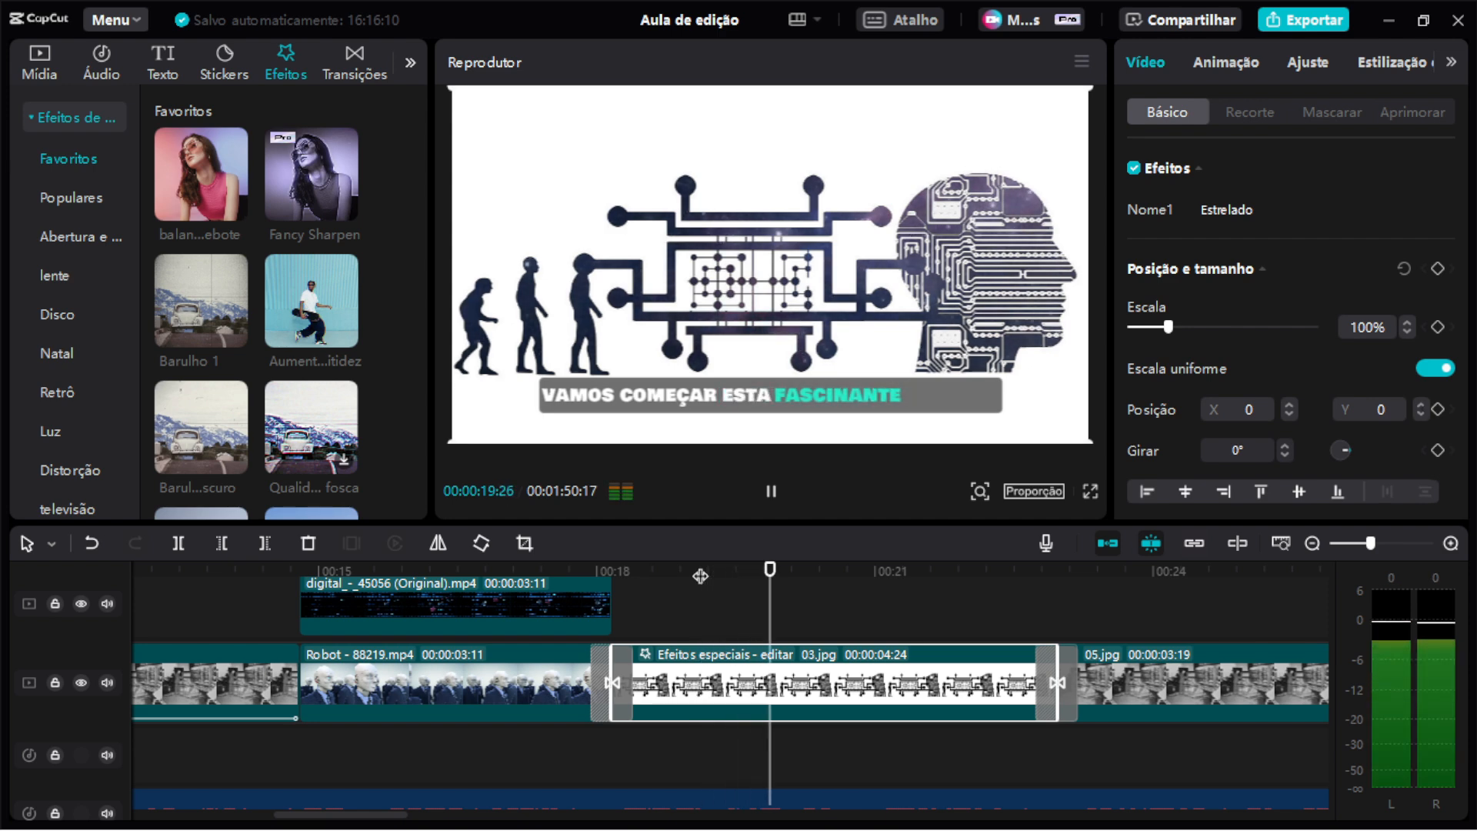
key(space)
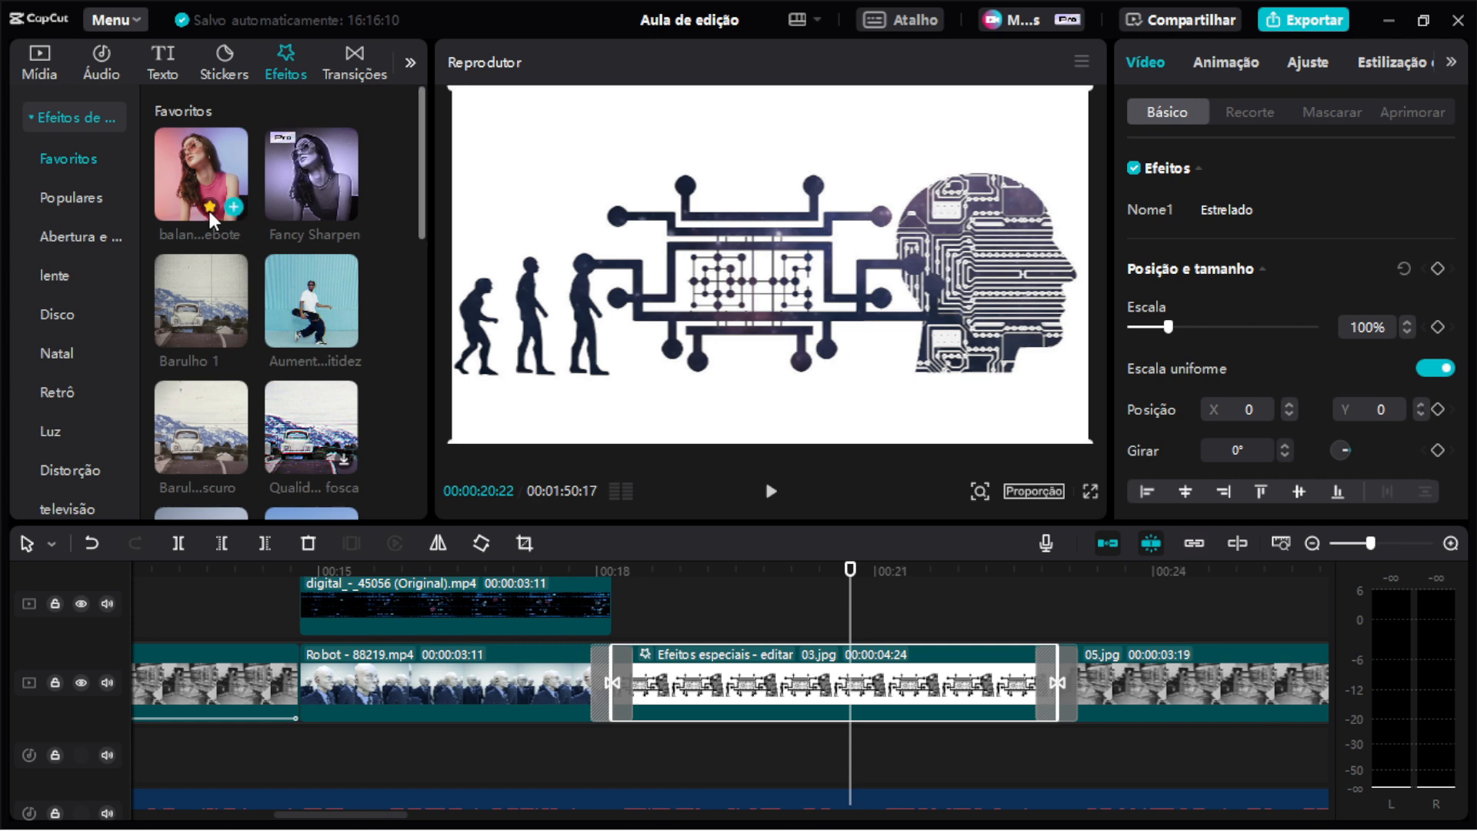
Add the balanço de rebote effect from Favoritos onto the Efeitos especiais clip and preview it.
drag(201, 174, 750, 701)
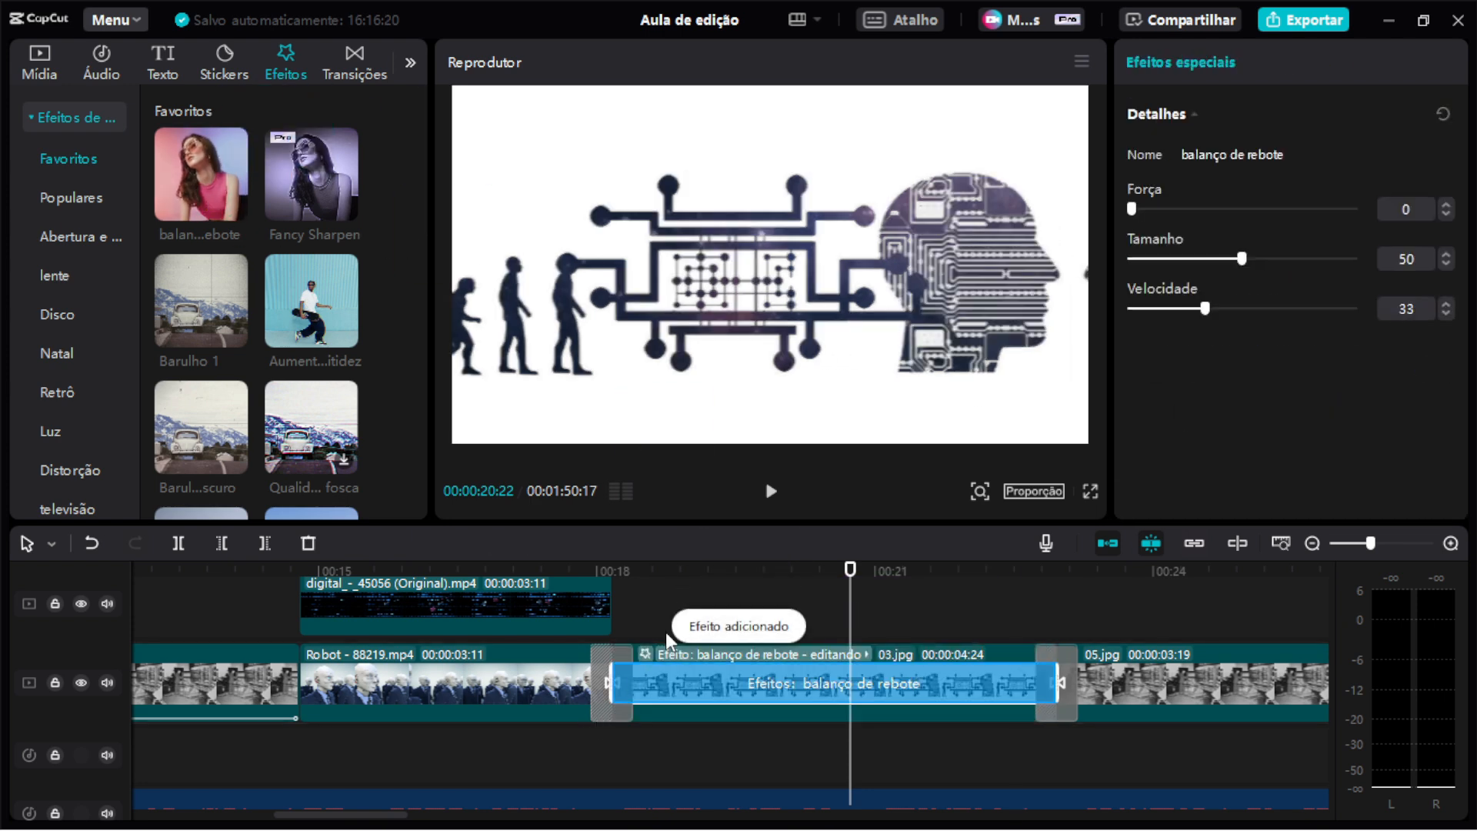
click(643, 581)
key(space)
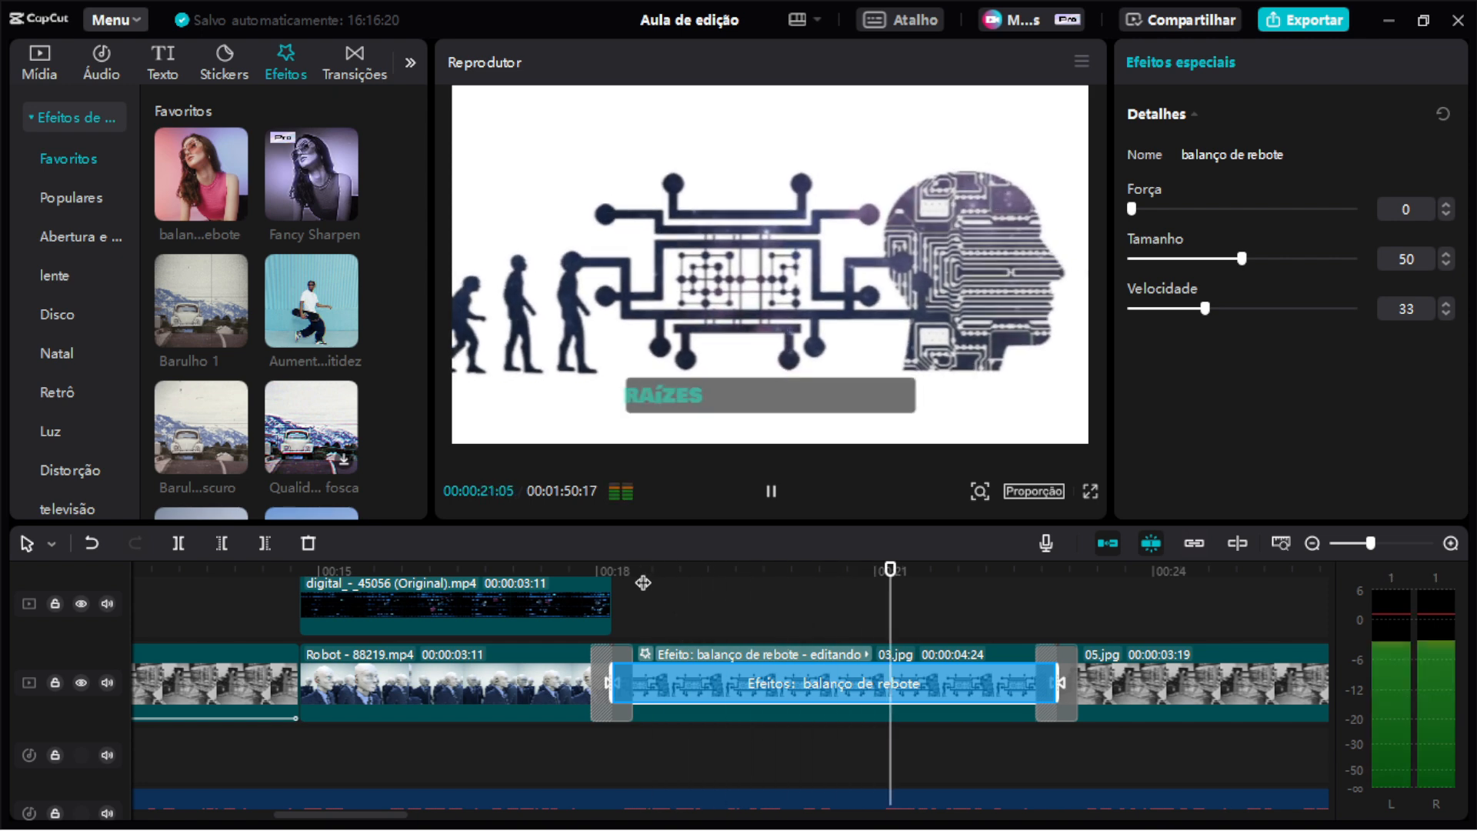
key(space)
Try applying the Feriado romano filter to the 04.jpg clip and undo it.
scroll(778, 645, right, 3)
scroll(812, 668, down, 5)
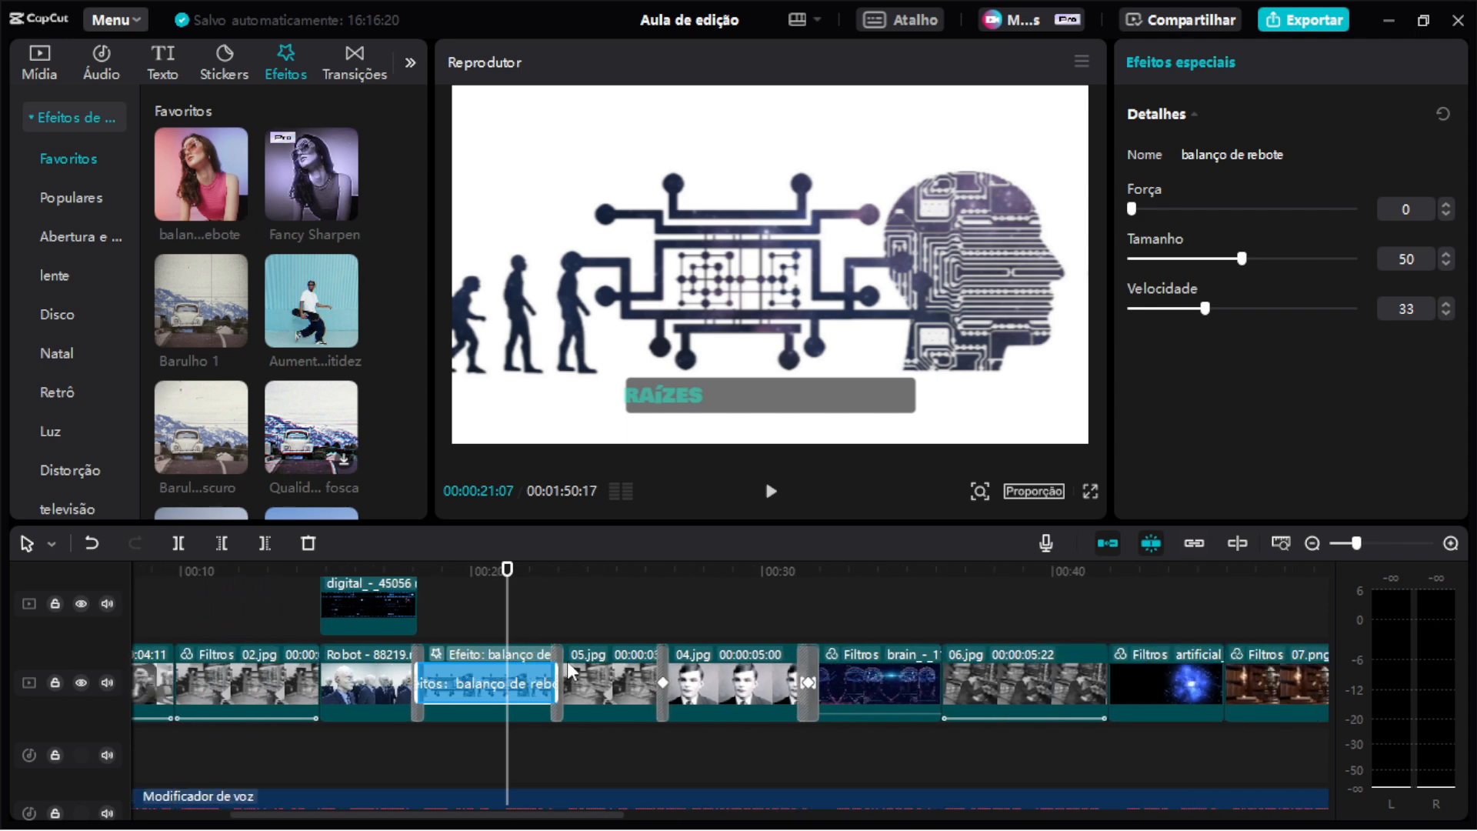
scroll(571, 669, up, 4)
scroll(662, 654, down, 2)
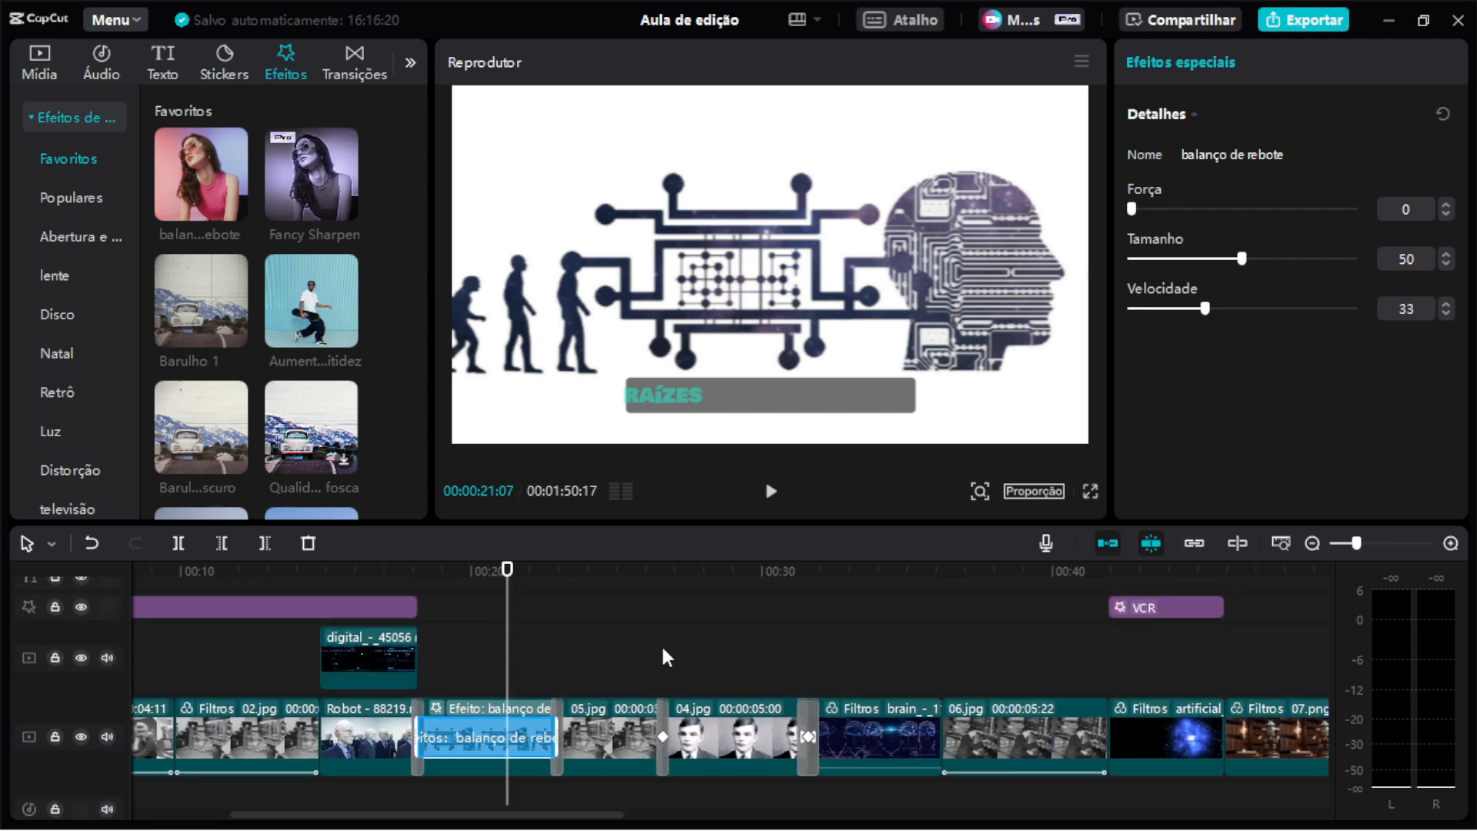
scroll(663, 653, right, 2)
scroll(662, 649, left, 3)
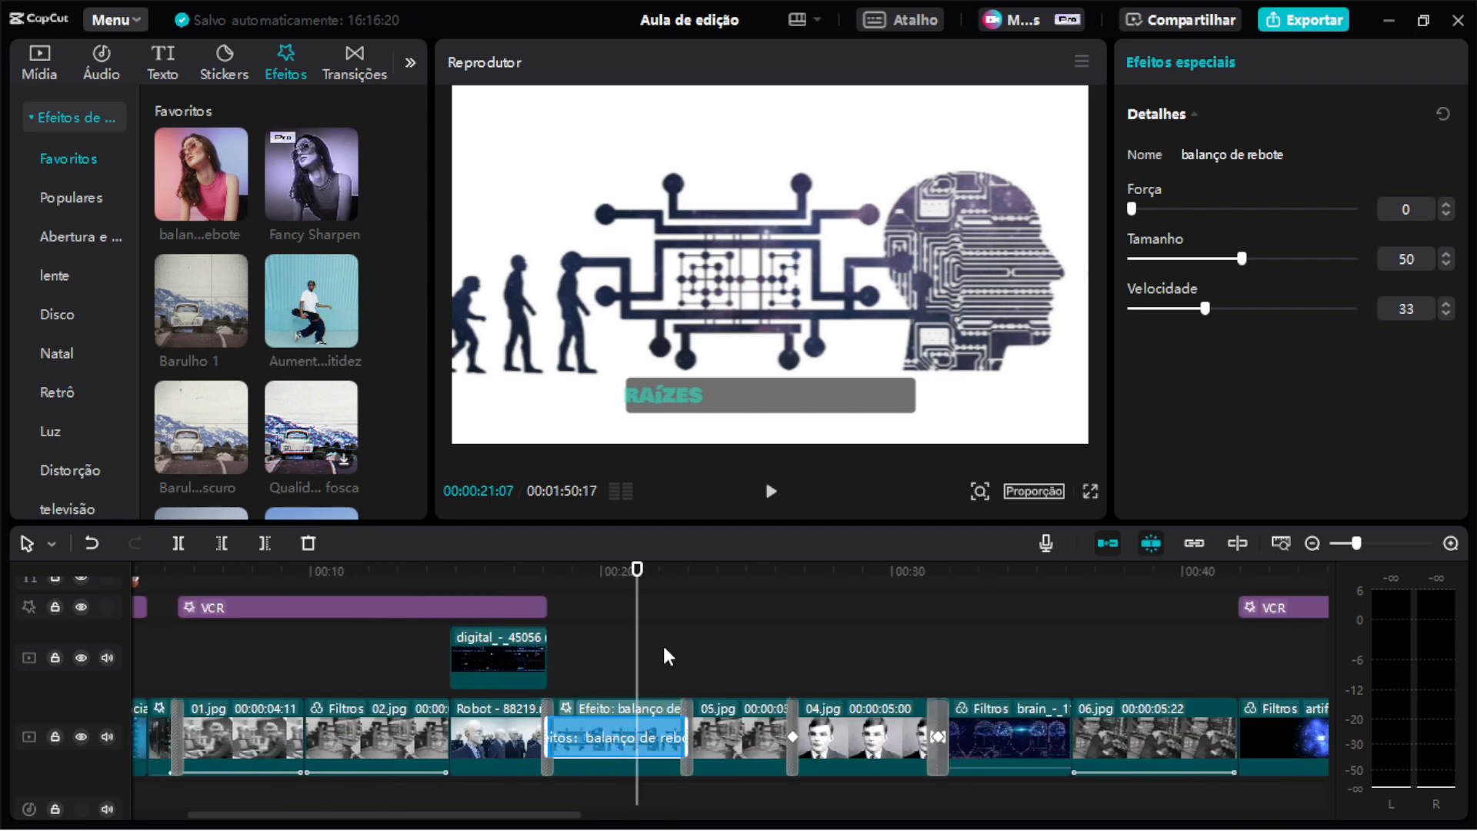
drag(772, 523, 788, 468)
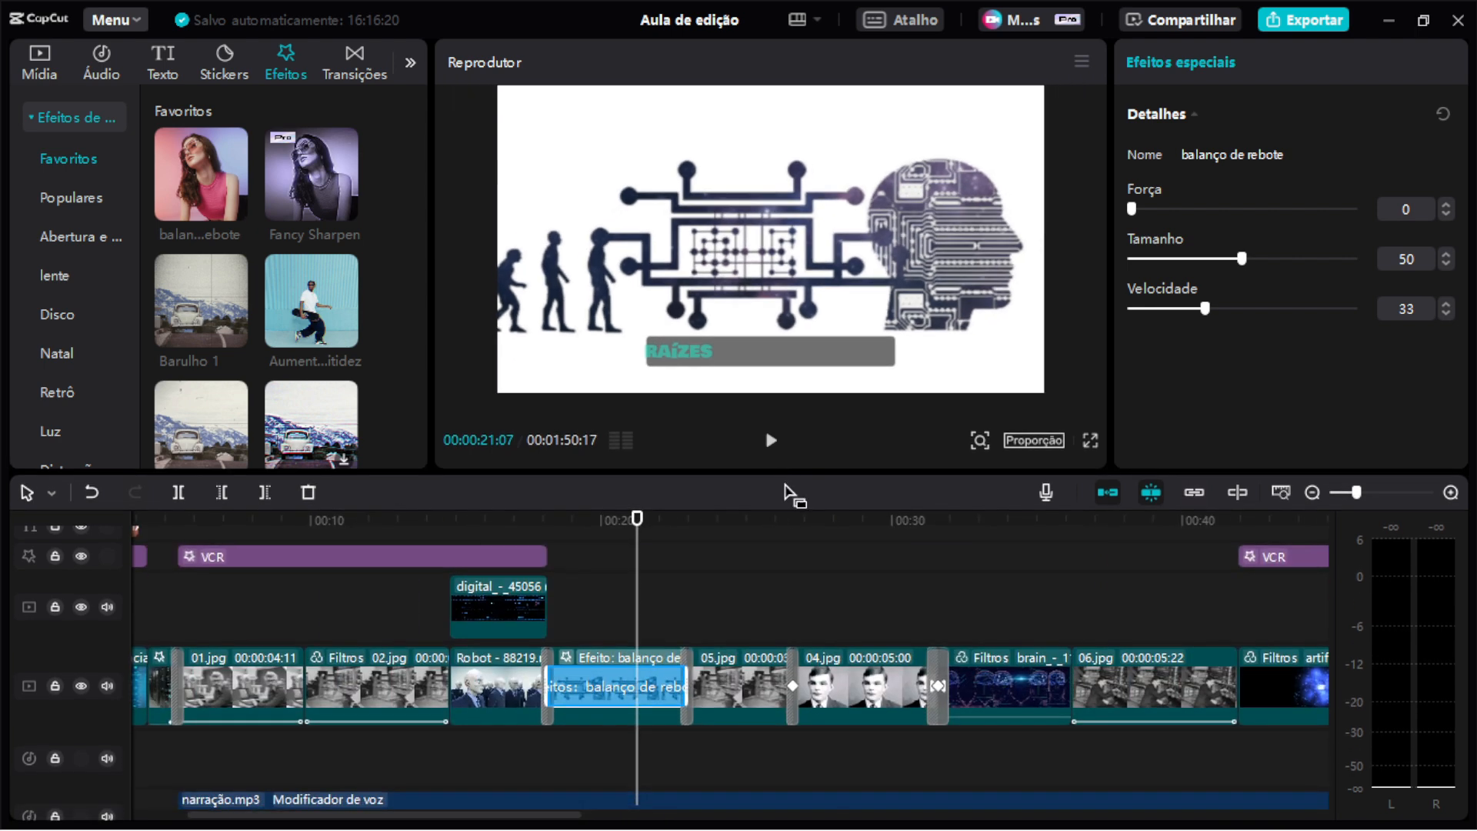
click(731, 527)
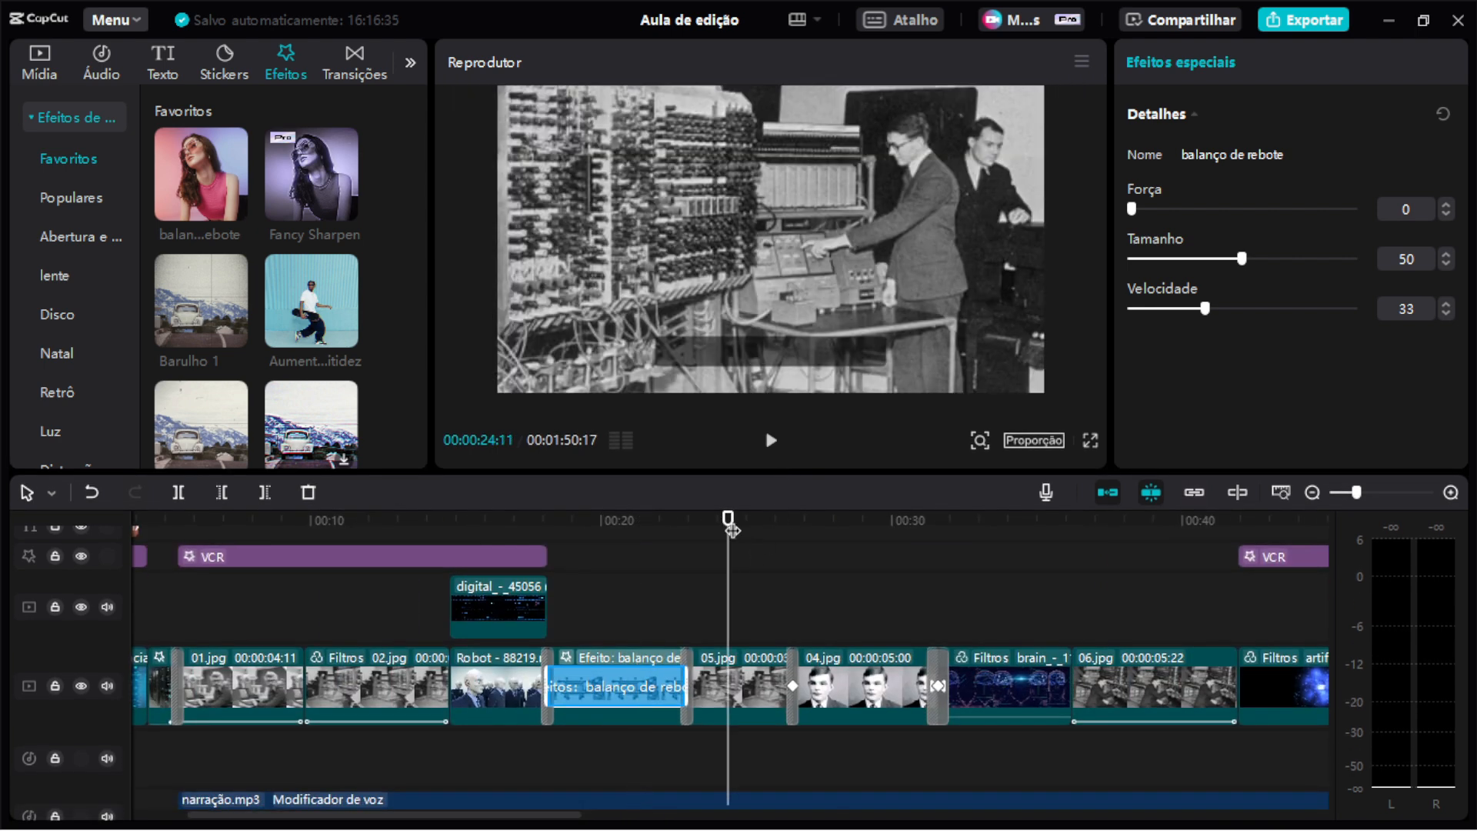
drag(731, 530, 851, 521)
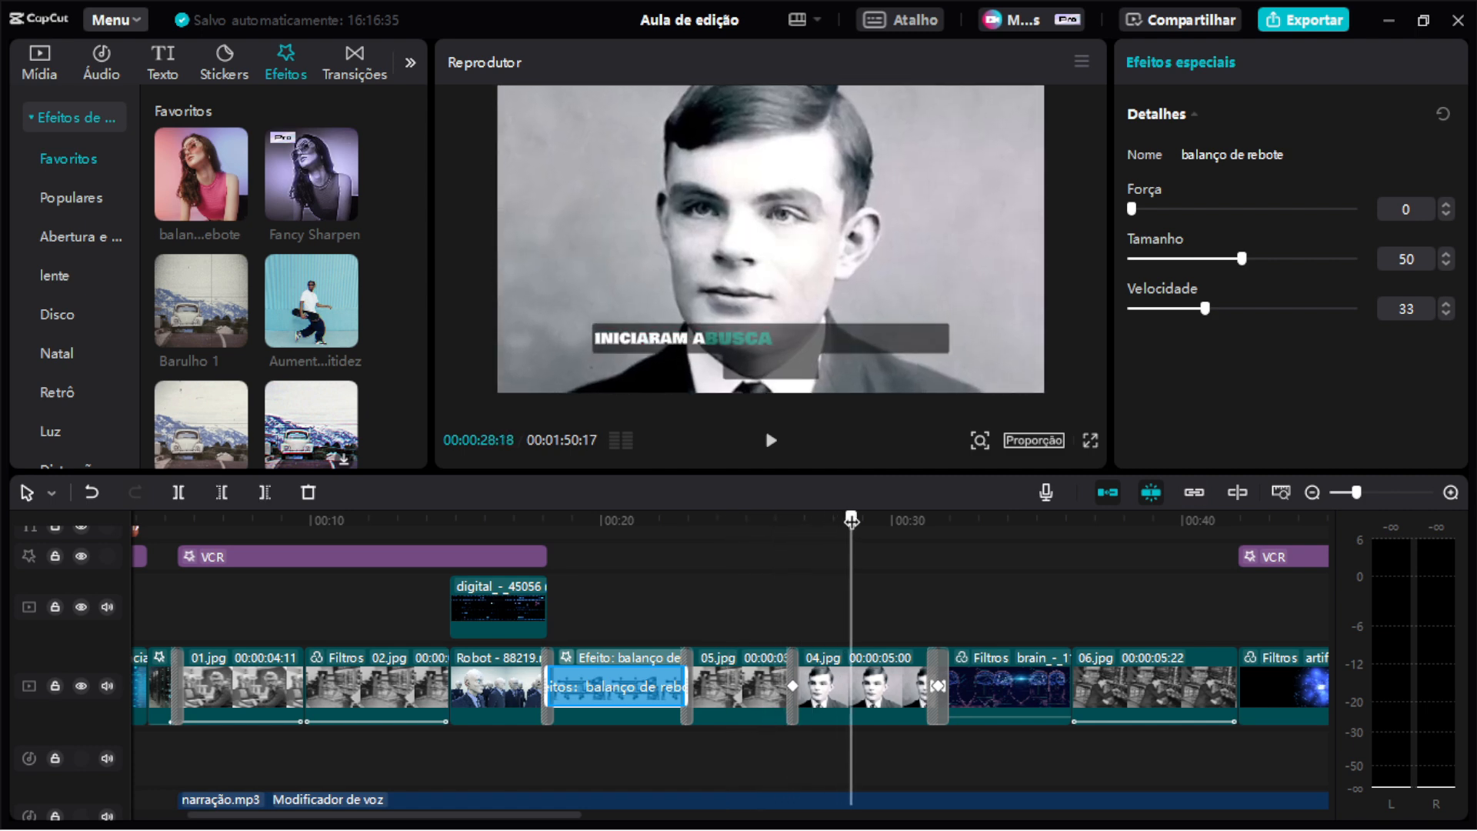
click(410, 62)
click(312, 68)
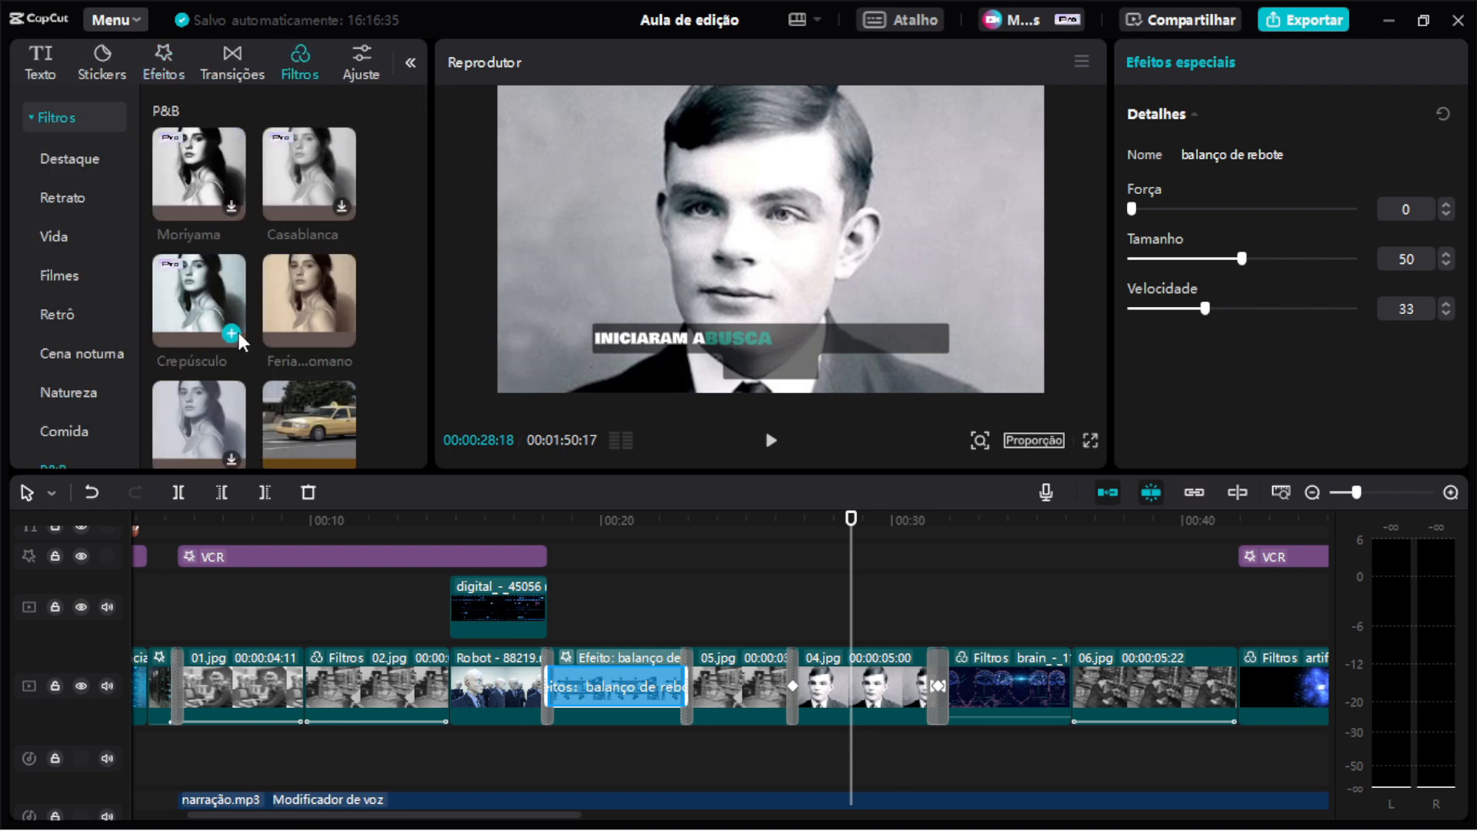
drag(288, 298, 819, 687)
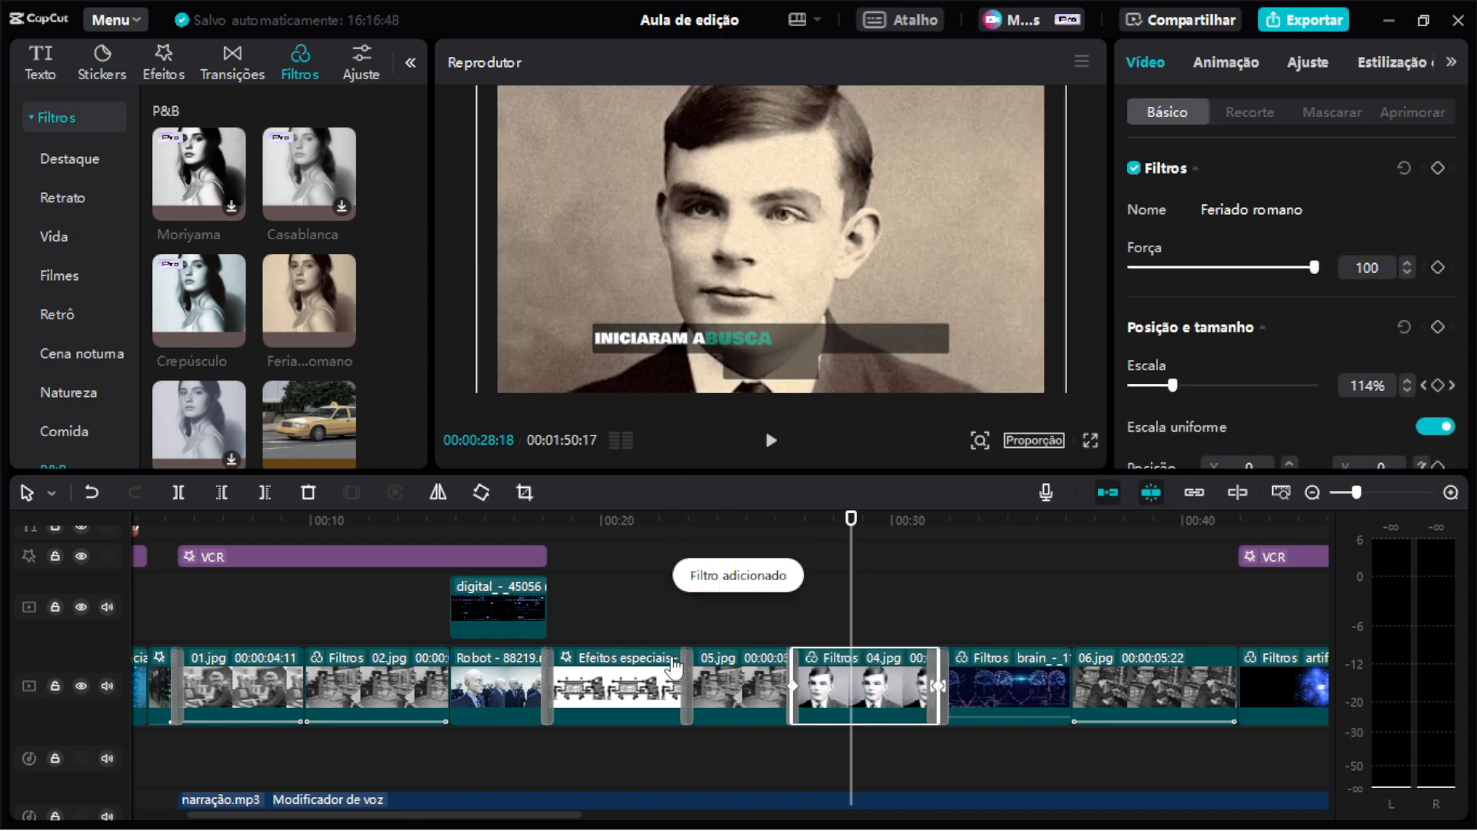
key(ctrl+z)
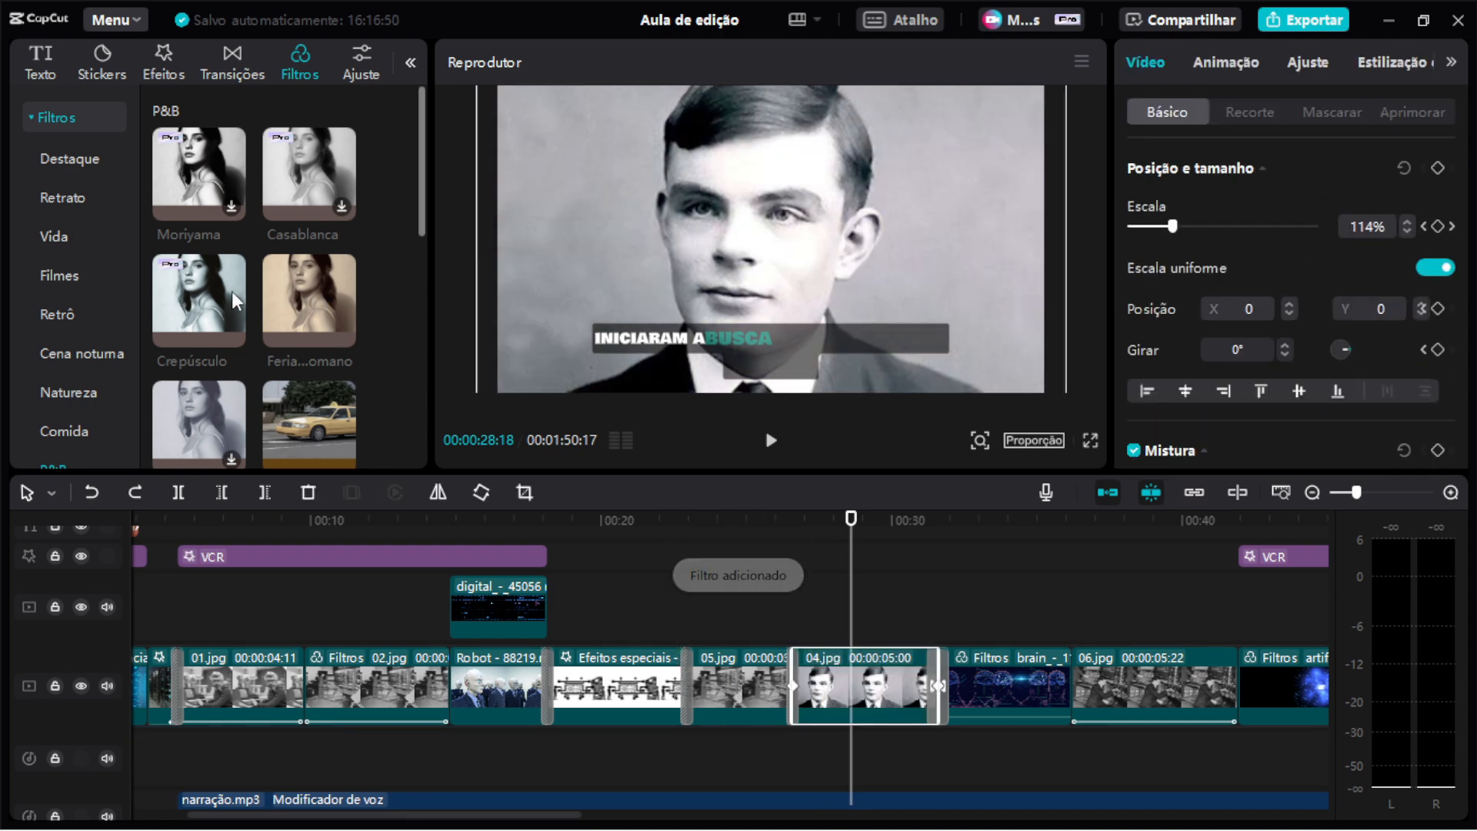
Apply the Marrom filter from the P&B category to the 04.jpg clip.
scroll(237, 290, up, 3)
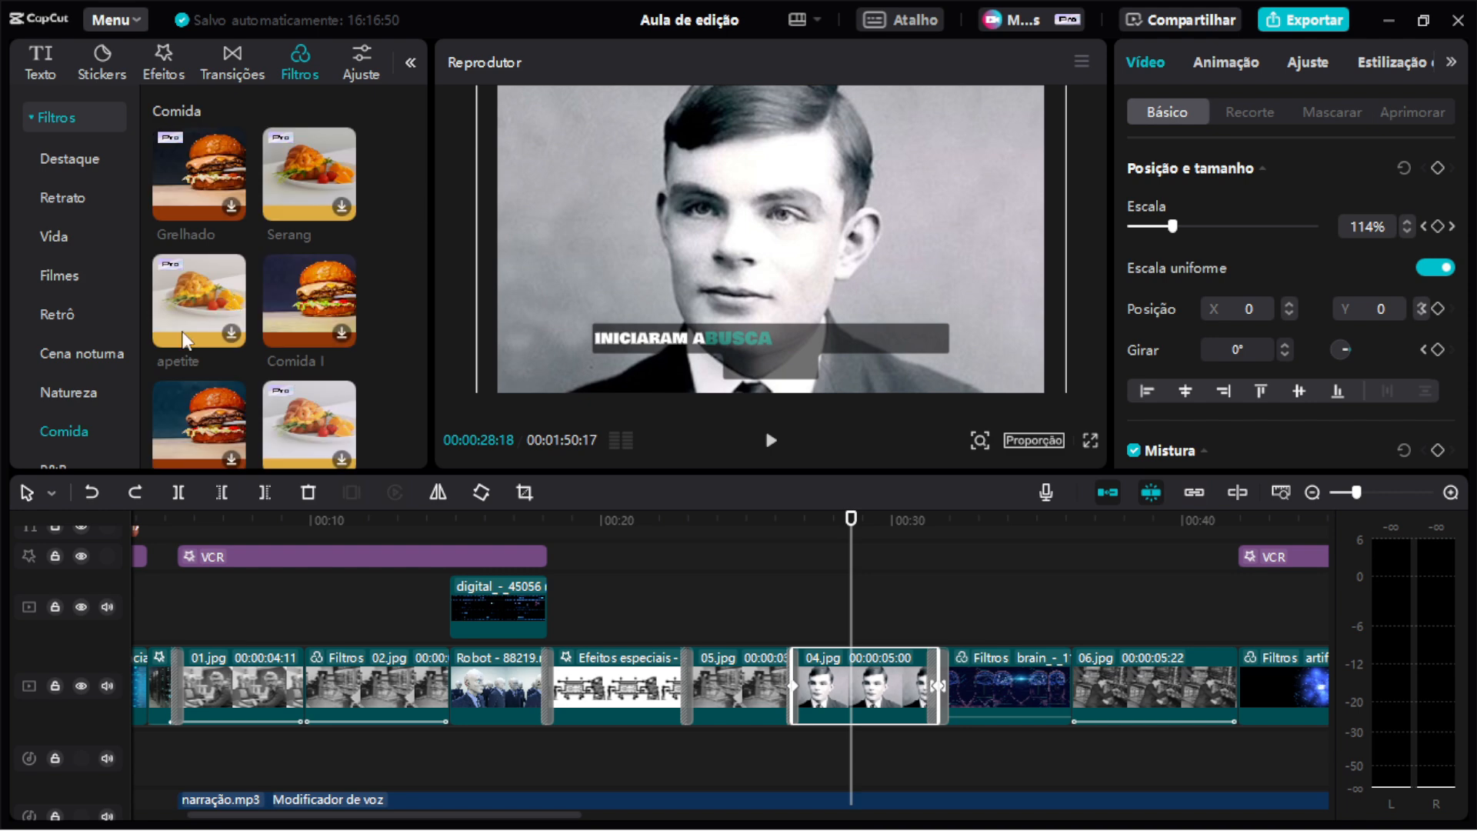
scroll(73, 419, down, 2)
click(67, 399)
scroll(333, 288, down, 3)
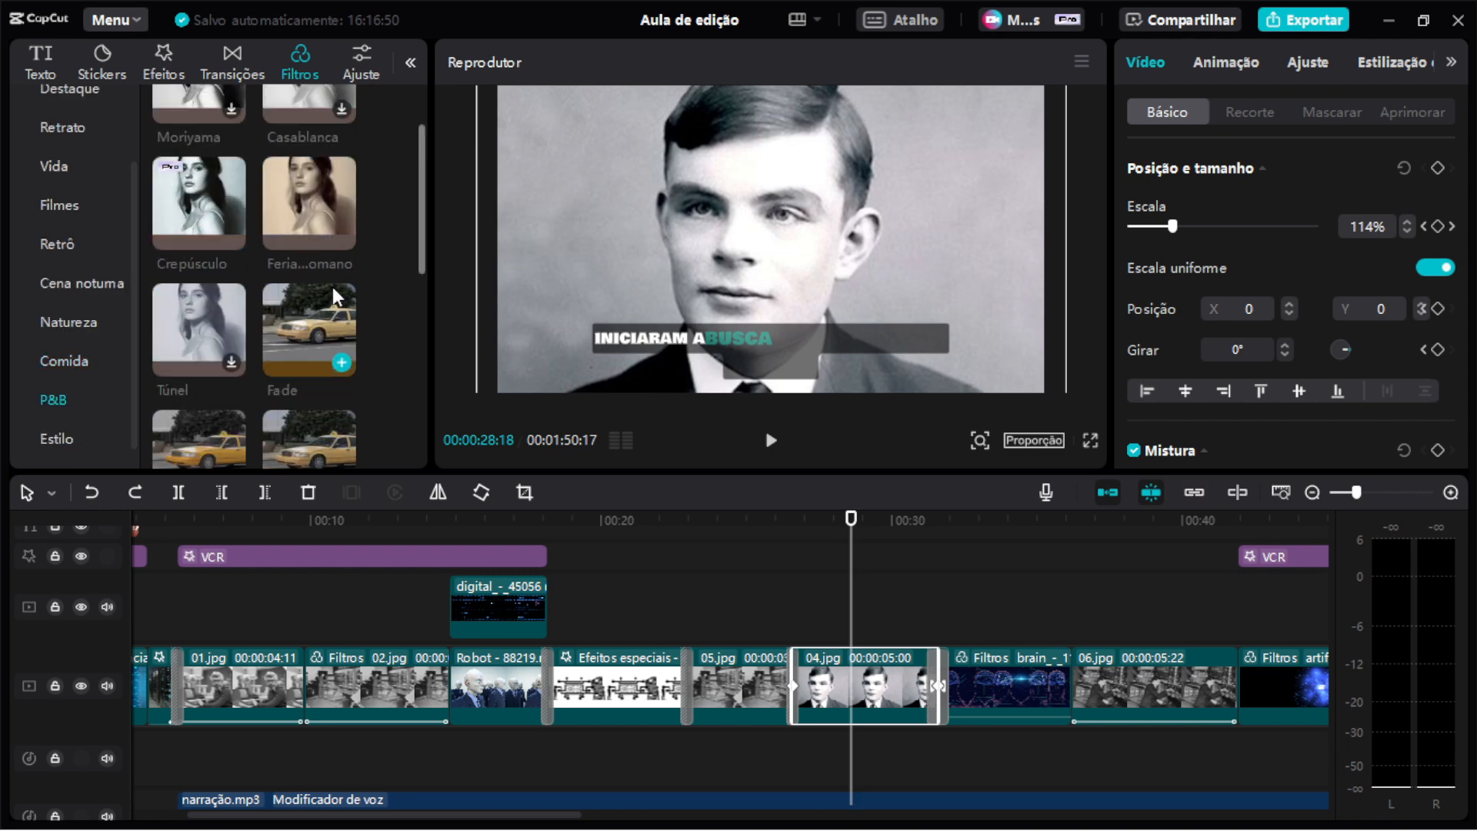
drag(312, 293, 862, 713)
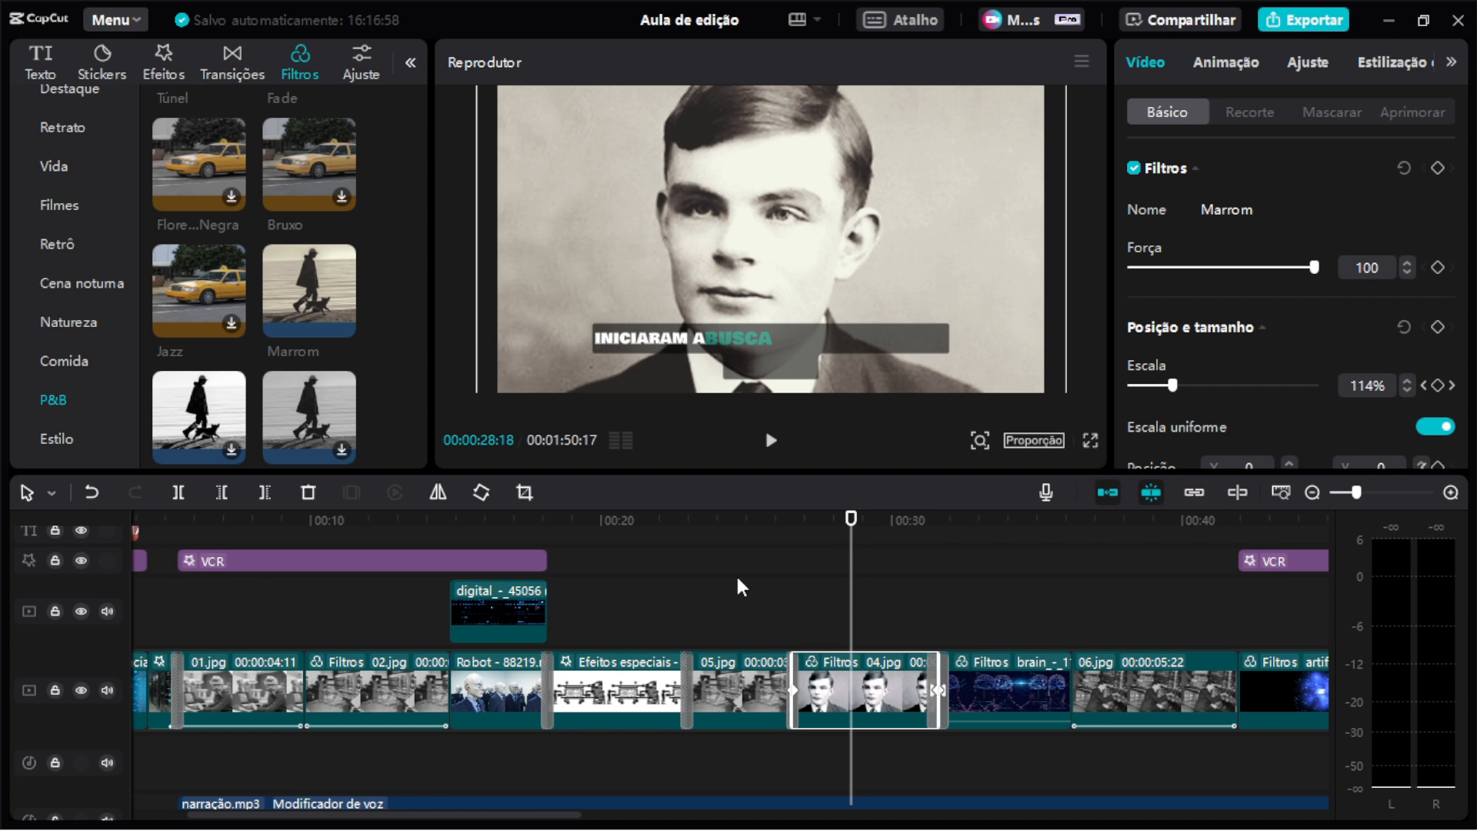
Apply the Marrom filter to the 05.jpg clip, then undo both filter additions.
click(740, 520)
drag(303, 283, 724, 664)
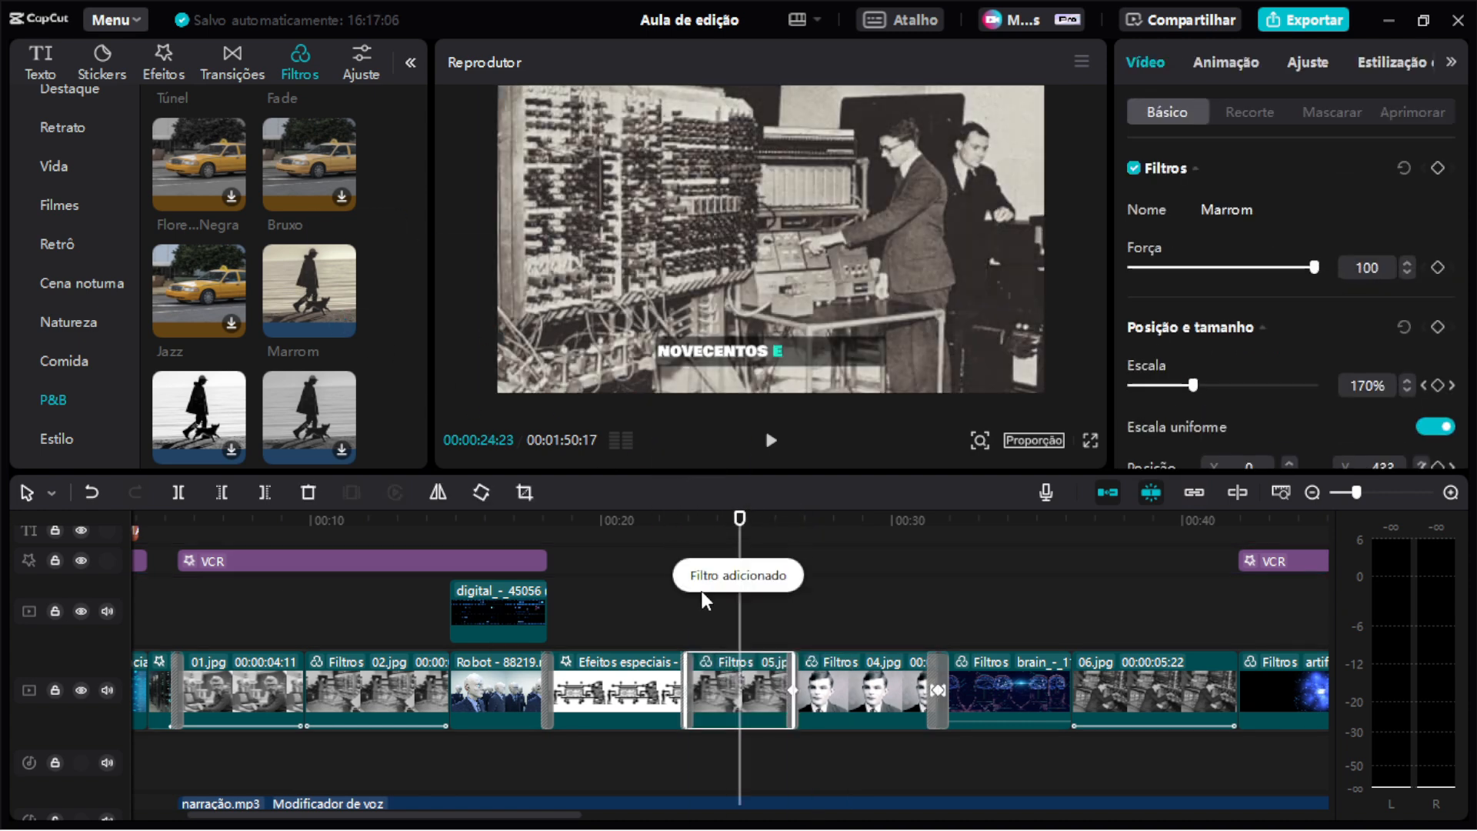
key(ctrl+z)
key(ctrl+z)
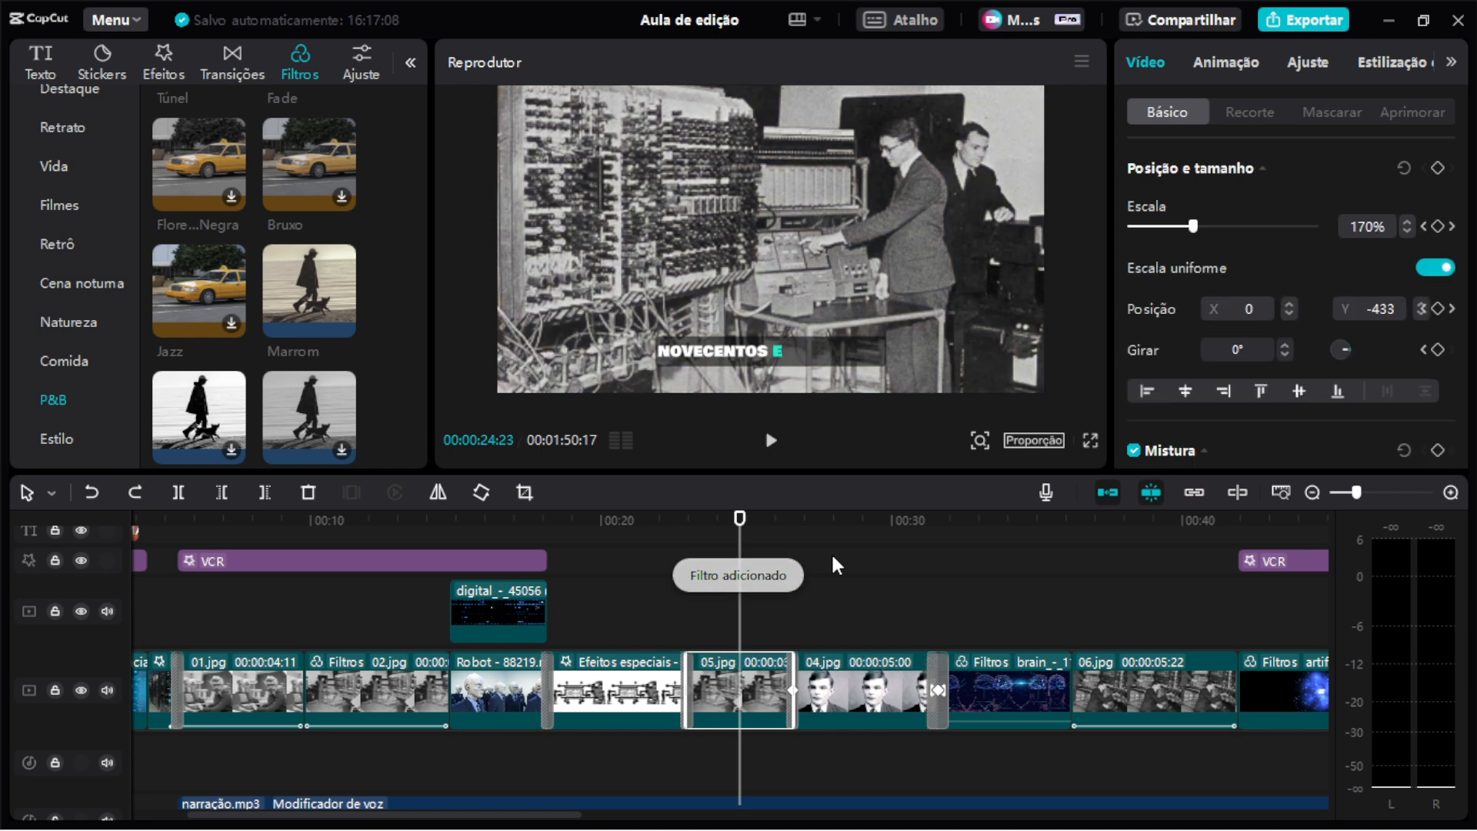
Add the Marrom filter as a separate layer over the 04.jpg clip, adjust its span, and delete it.
drag(264, 289, 686, 628)
drag(776, 591, 939, 597)
drag(711, 517, 847, 569)
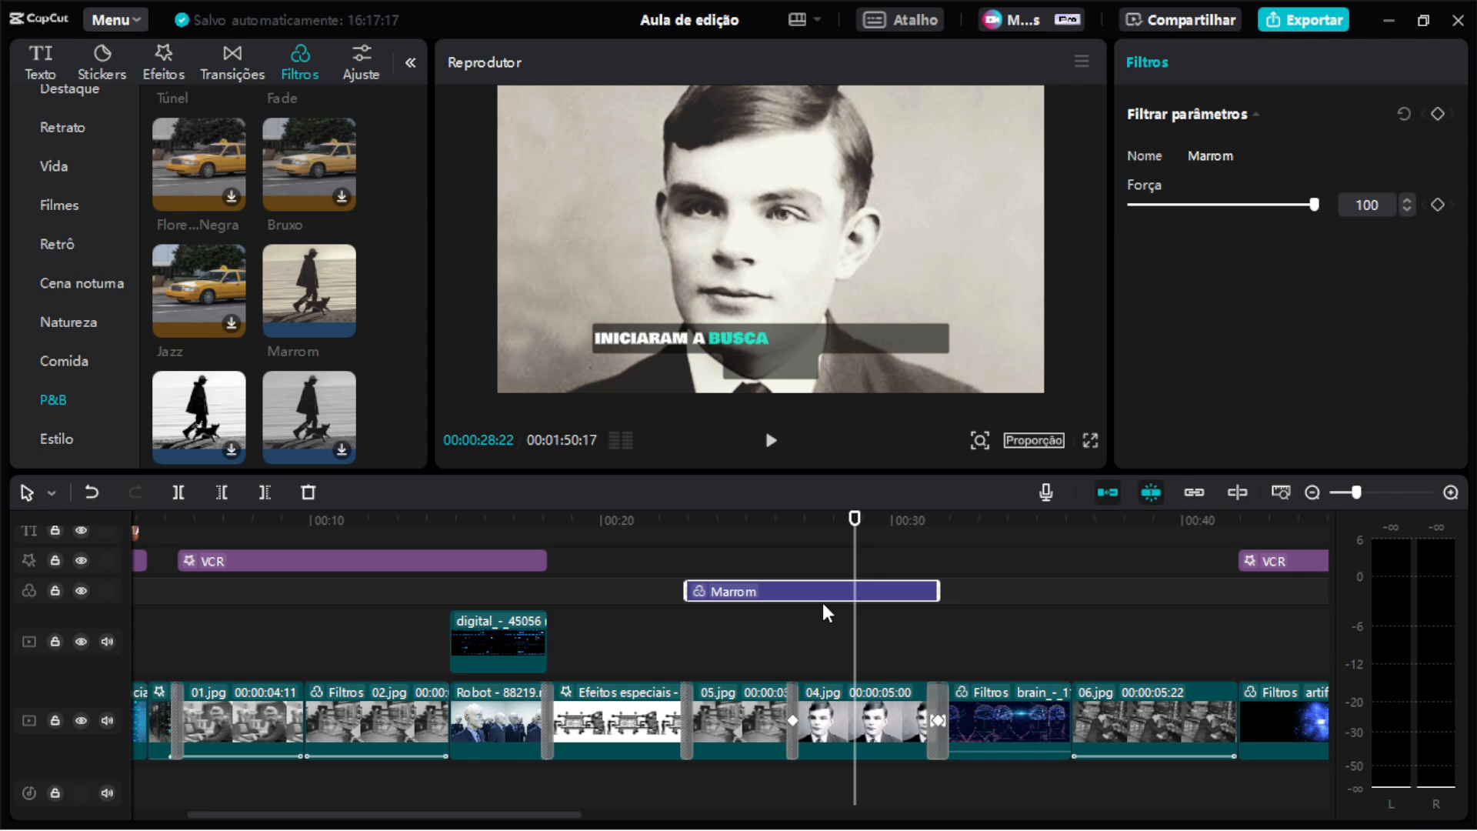
key(Delete)
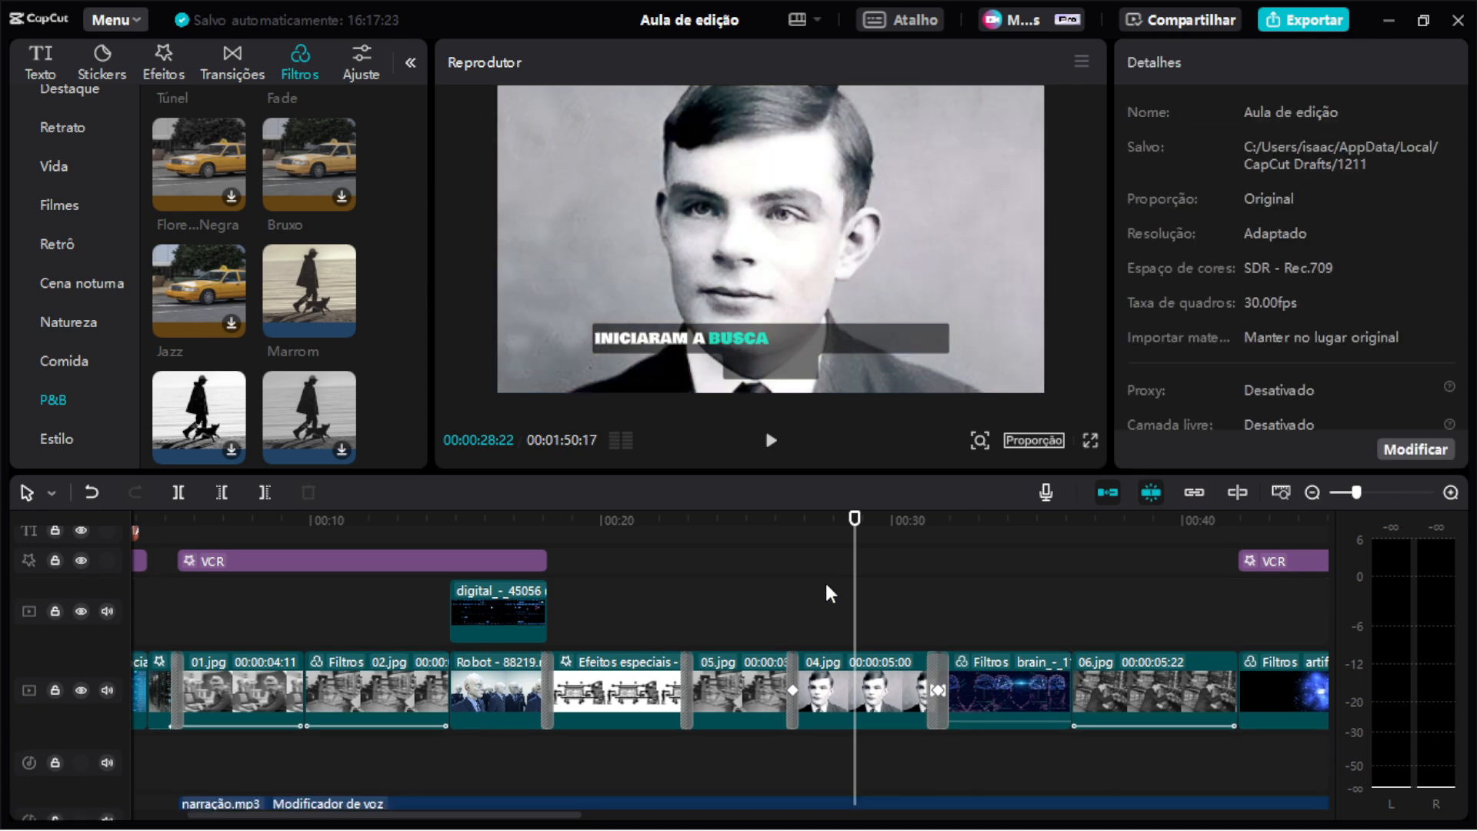
Select the 04.jpg clip and scrub the playhead through it.
click(827, 694)
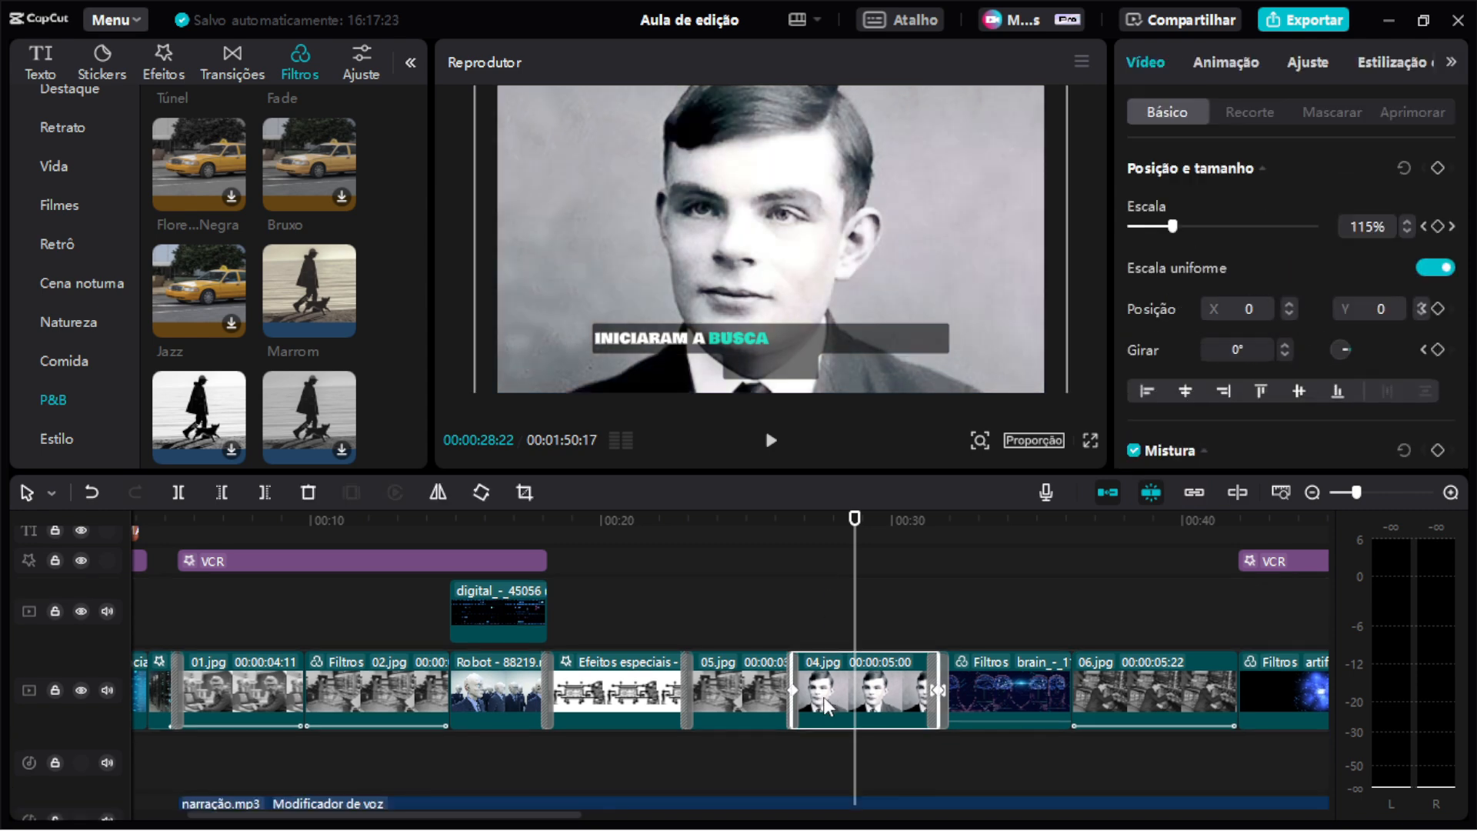
drag(854, 519, 882, 645)
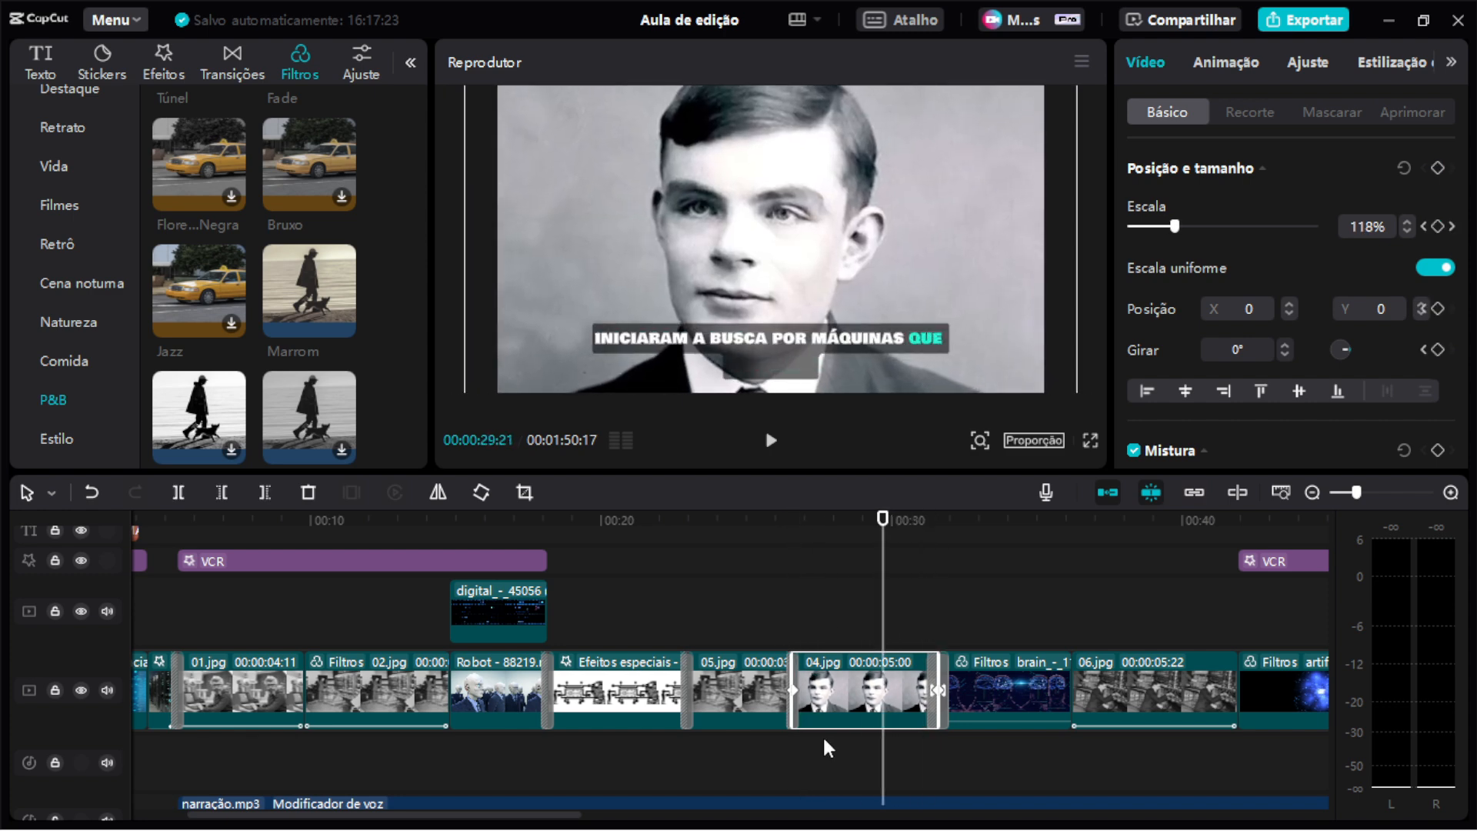
Zoom into the 04.jpg clip on the timeline and set a 203% scale keyframe at the playhead.
scroll(817, 736, up, 6)
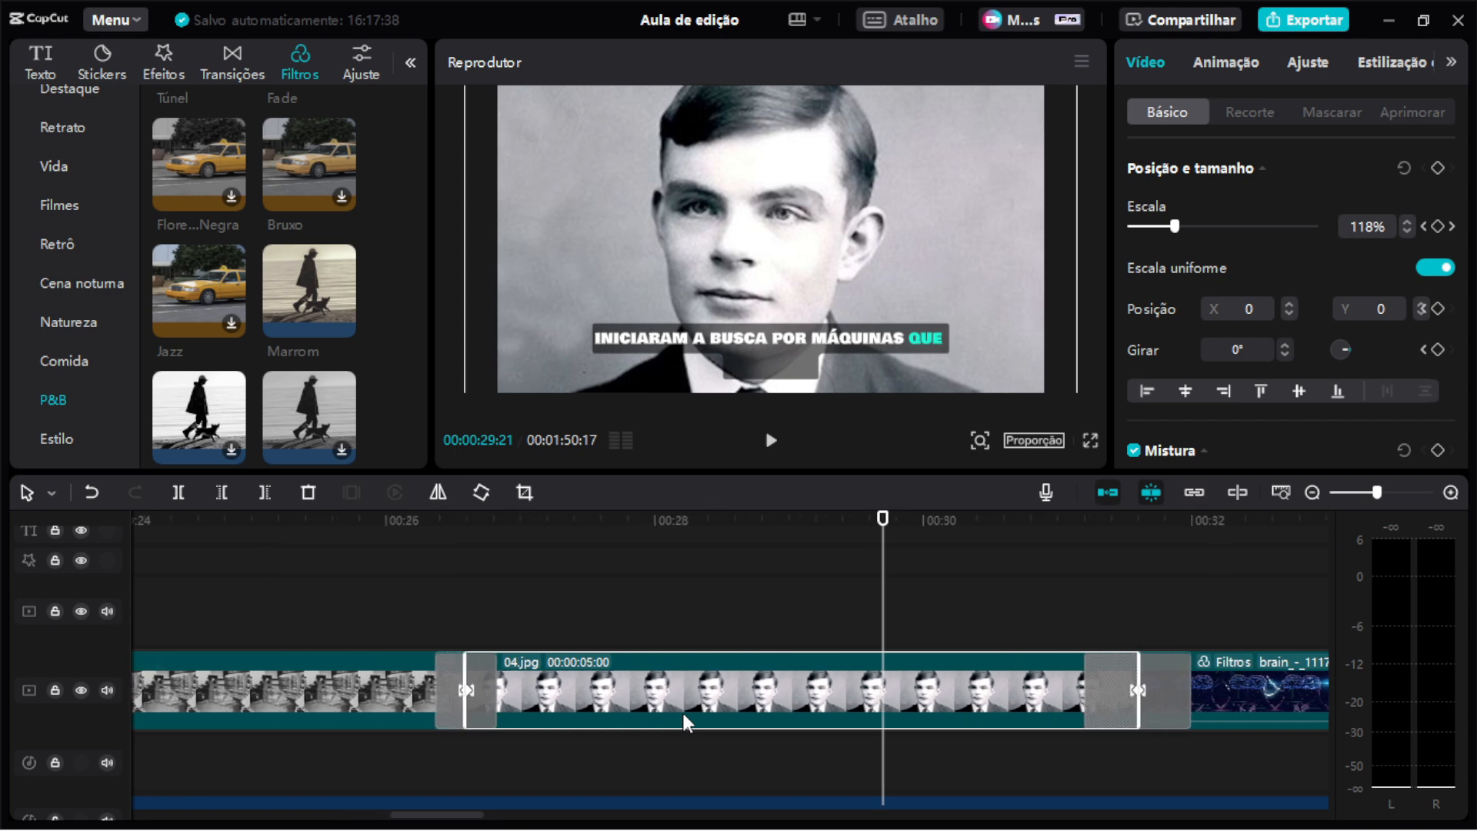
scroll(683, 713, up, 1)
scroll(684, 713, left, 12)
scroll(671, 700, right, 5)
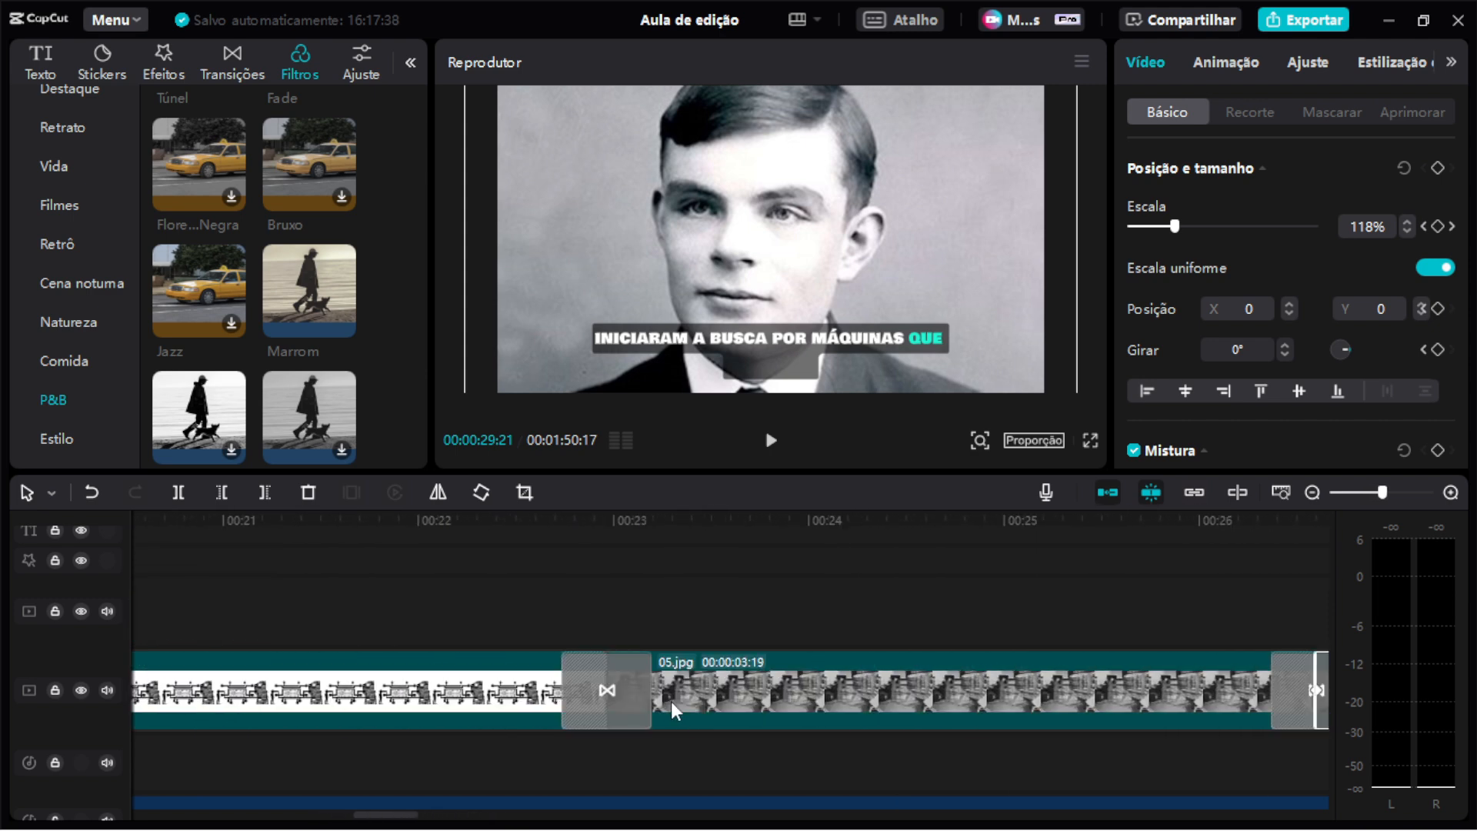
scroll(671, 700, right, 4)
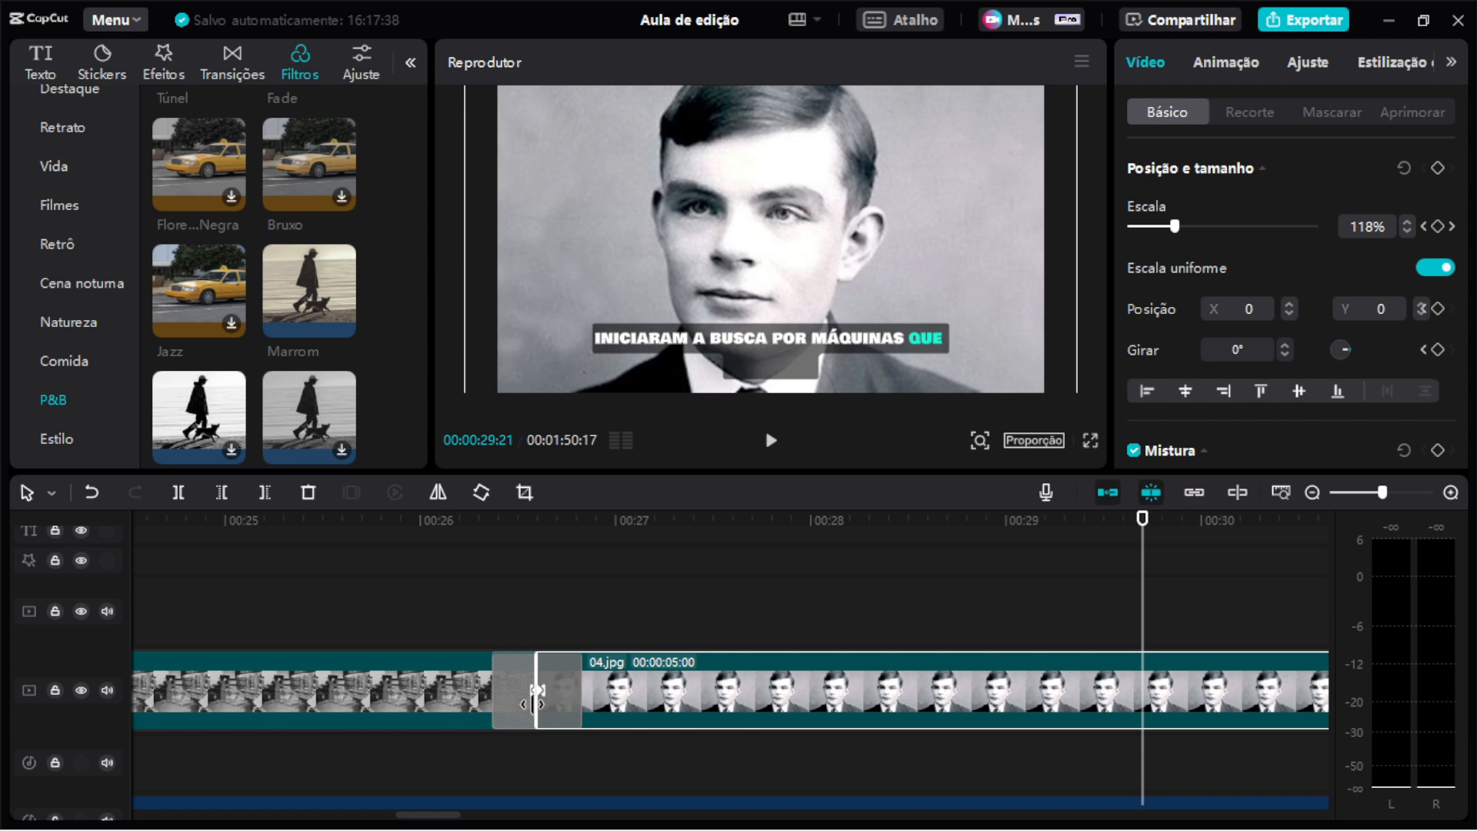
scroll(748, 710, down, 3)
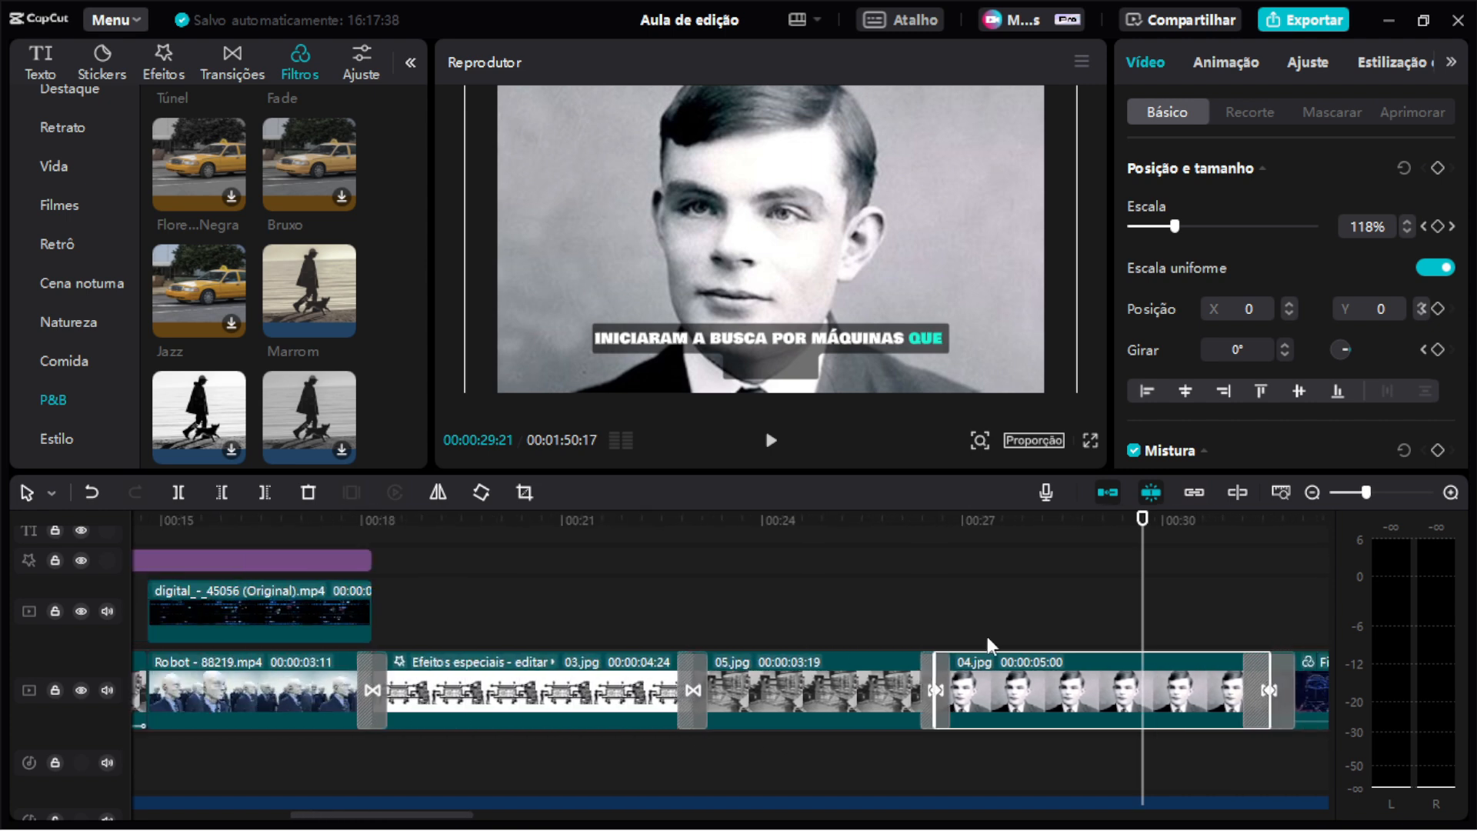
click(1025, 523)
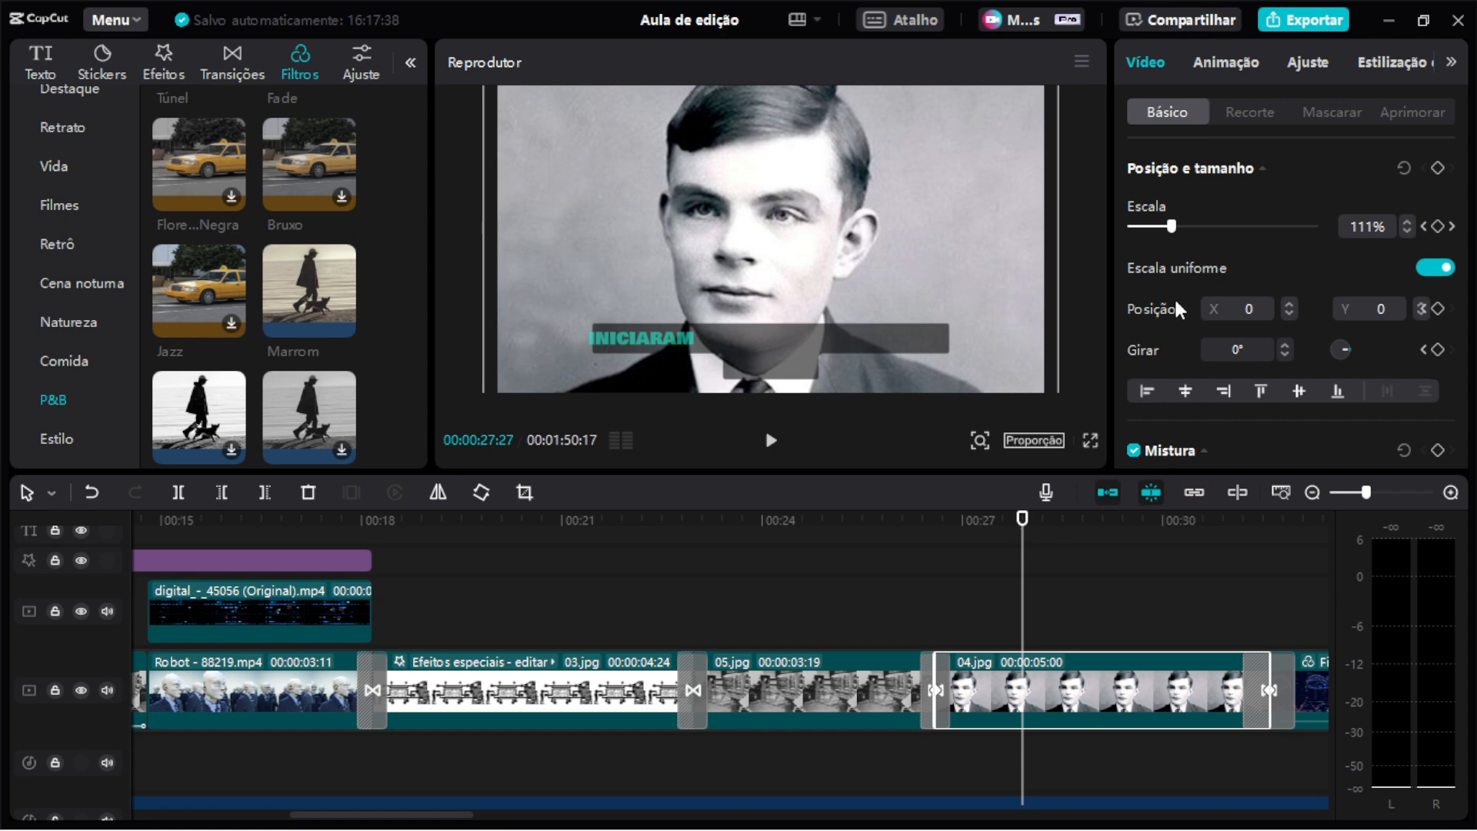
scroll(1217, 248, down, 6)
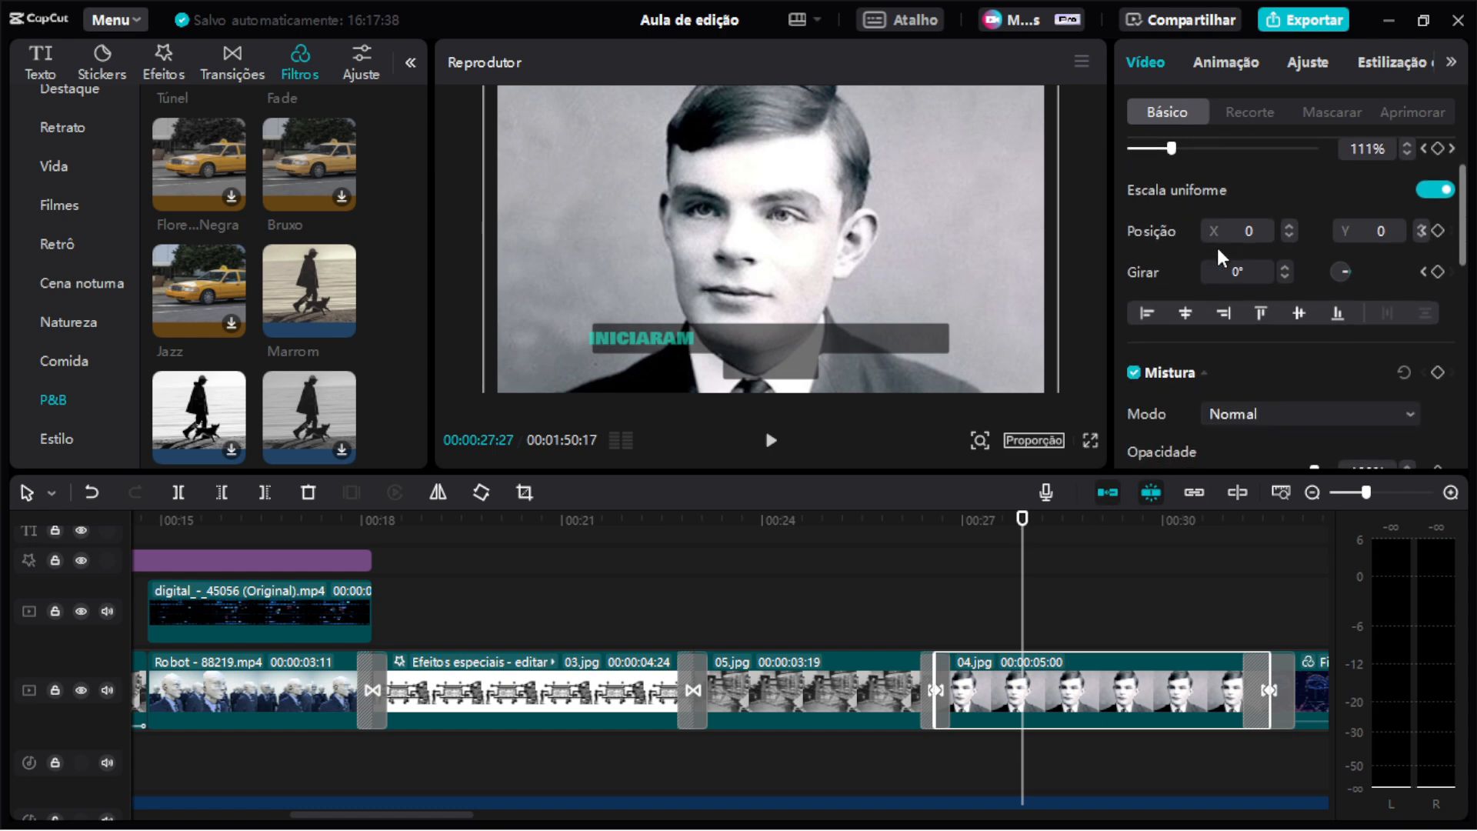
scroll(1198, 297, up, 5)
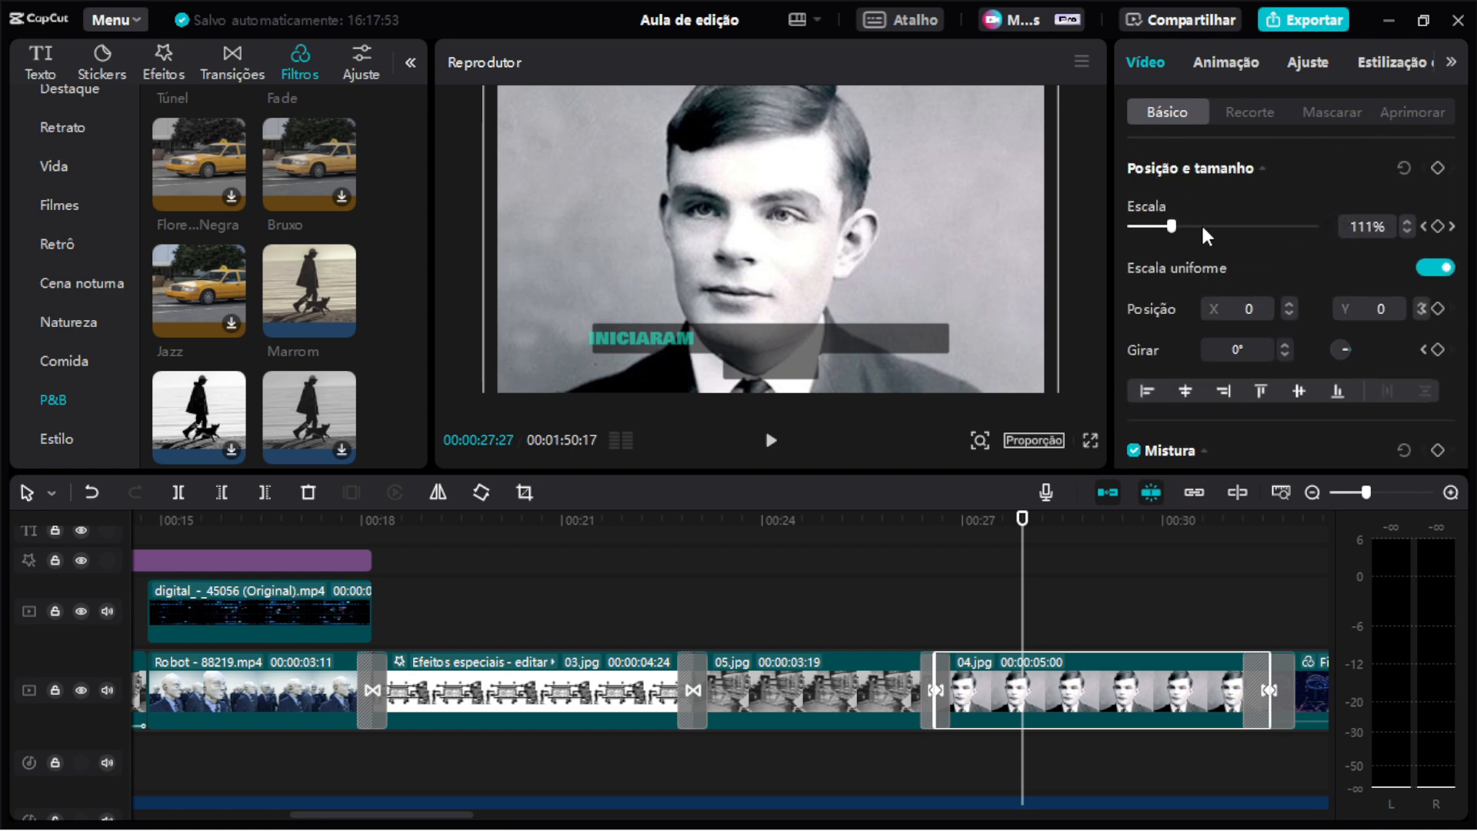
drag(1170, 226, 1206, 226)
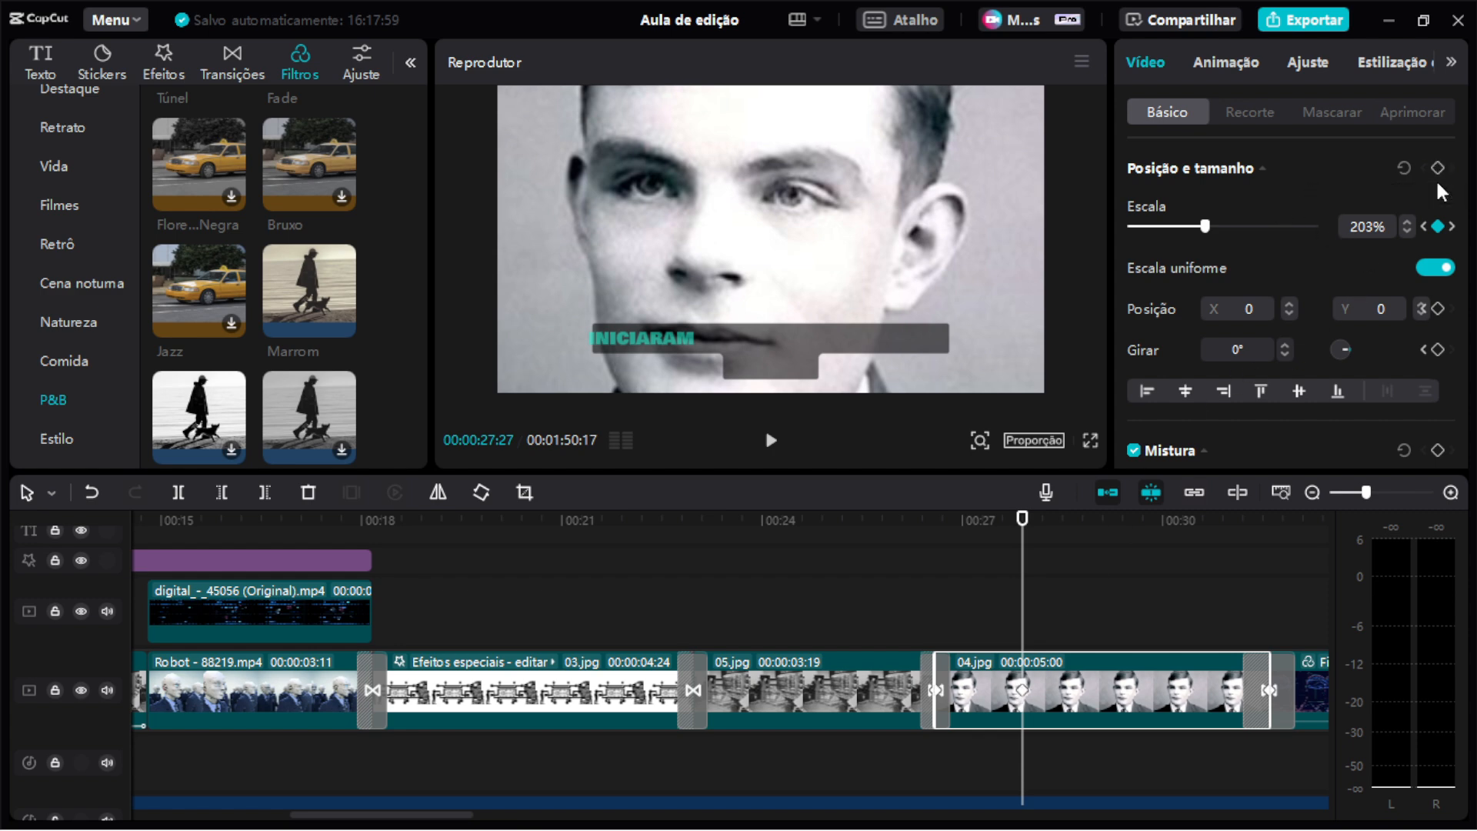
Move further into the 04.jpg clip and set its scale to 16% there.
drag(1095, 519, 1114, 521)
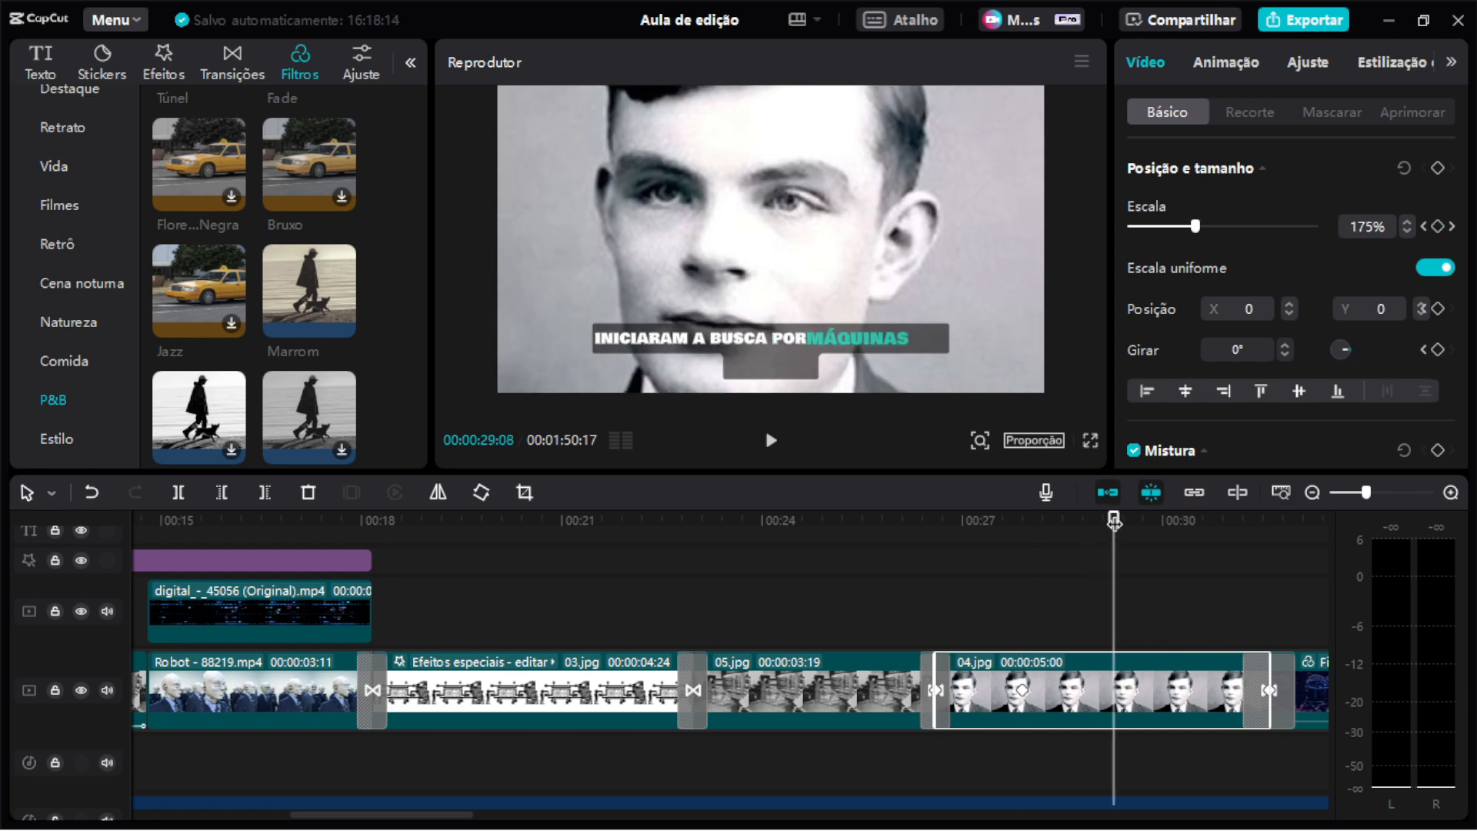
drag(1192, 226, 1134, 227)
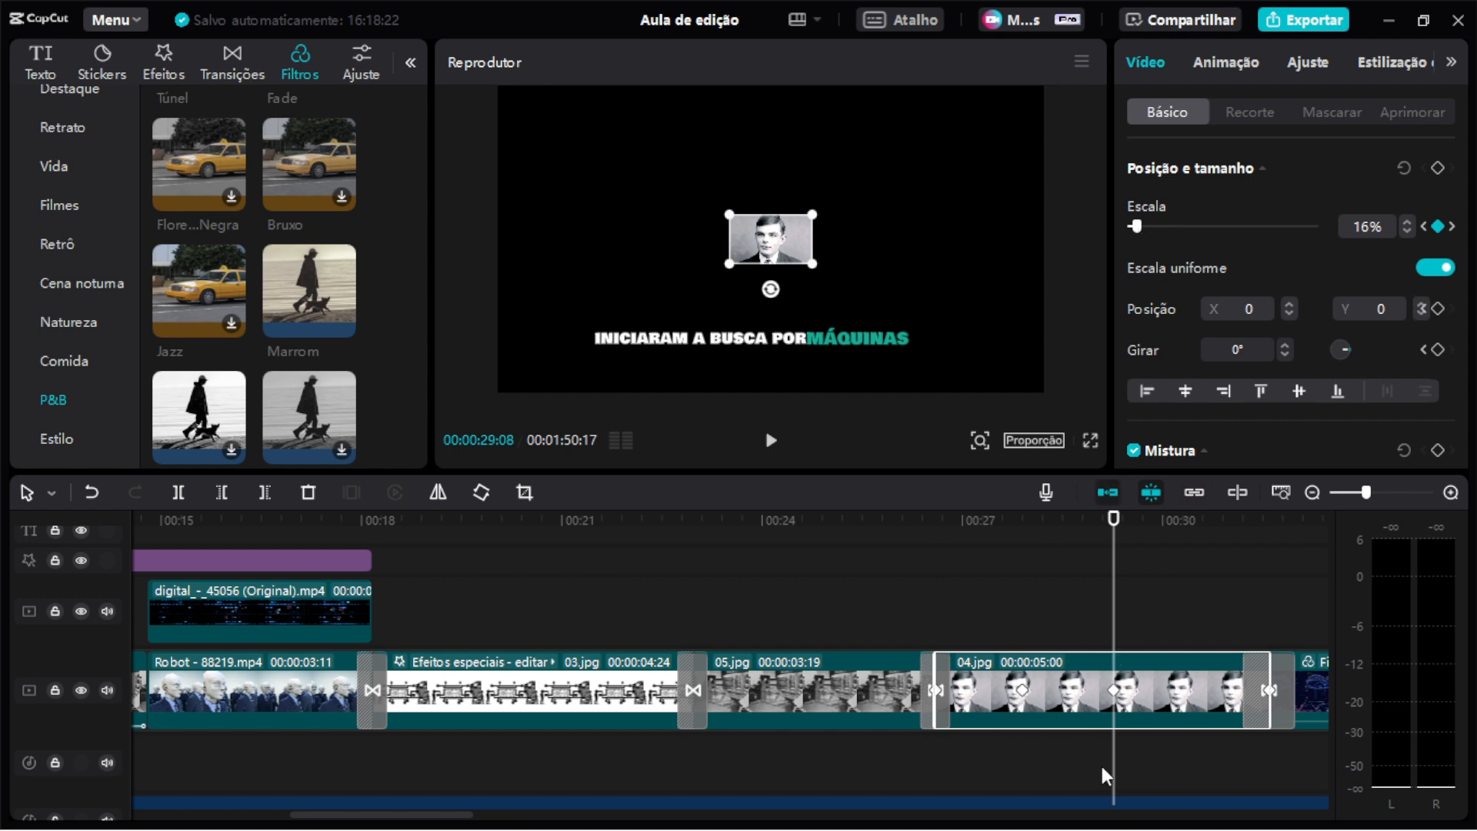
Play back the 04.jpg zoom animation, then undo the 16% scale change.
click(933, 524)
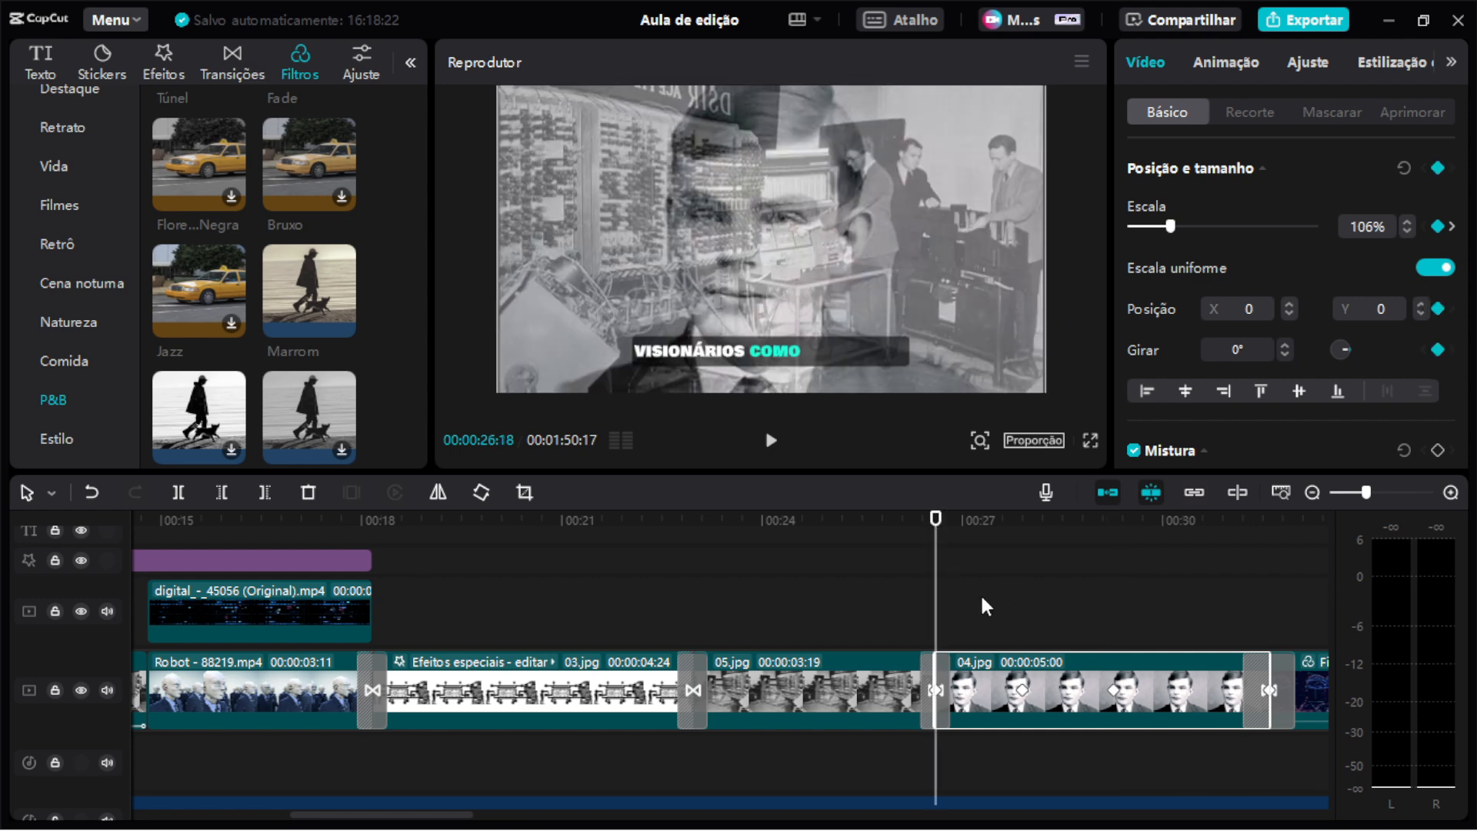
click(948, 523)
click(943, 530)
key(space)
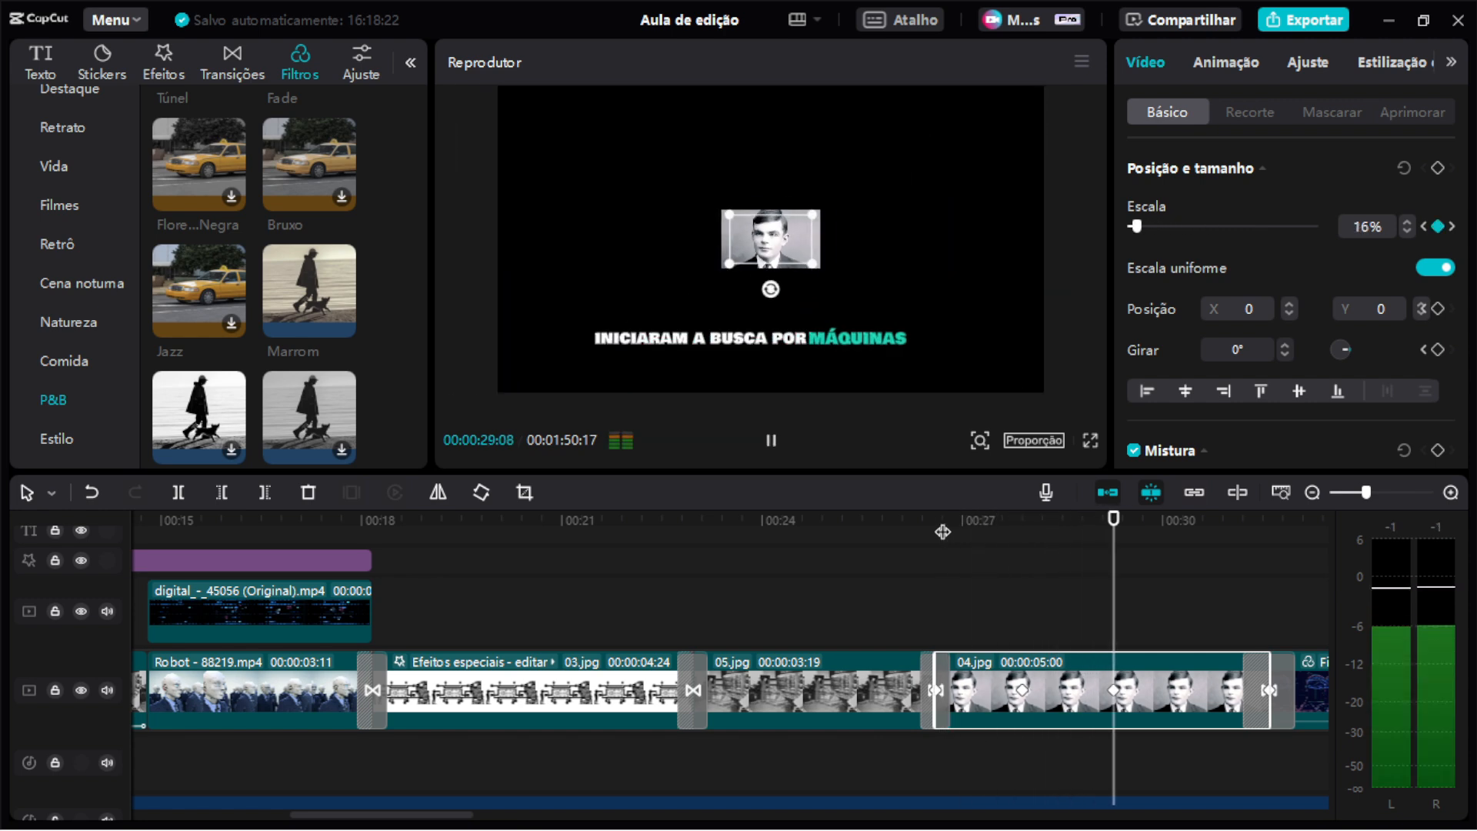
key(space)
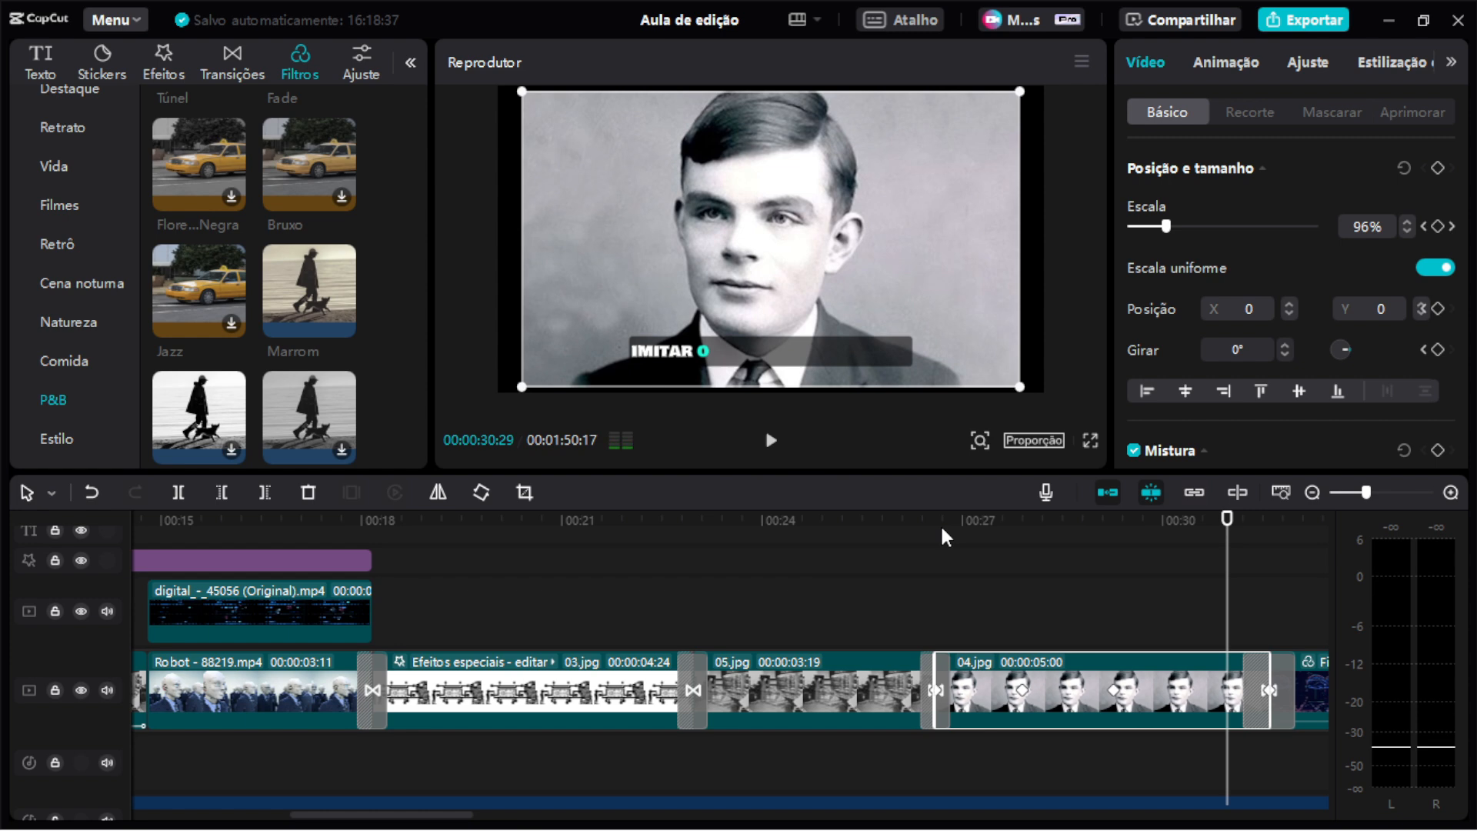
drag(1023, 522, 1078, 526)
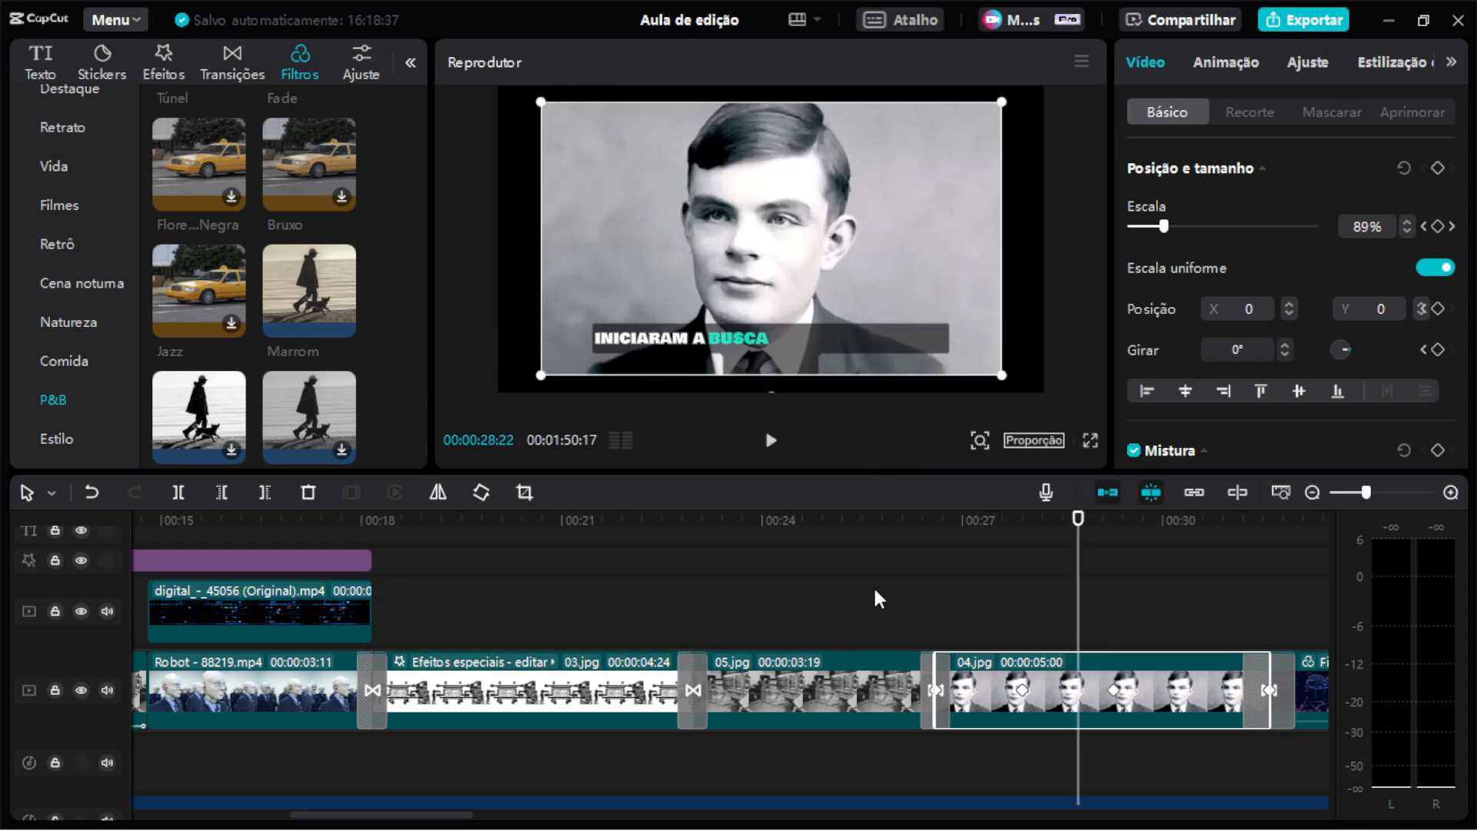
key(ctrl+z)
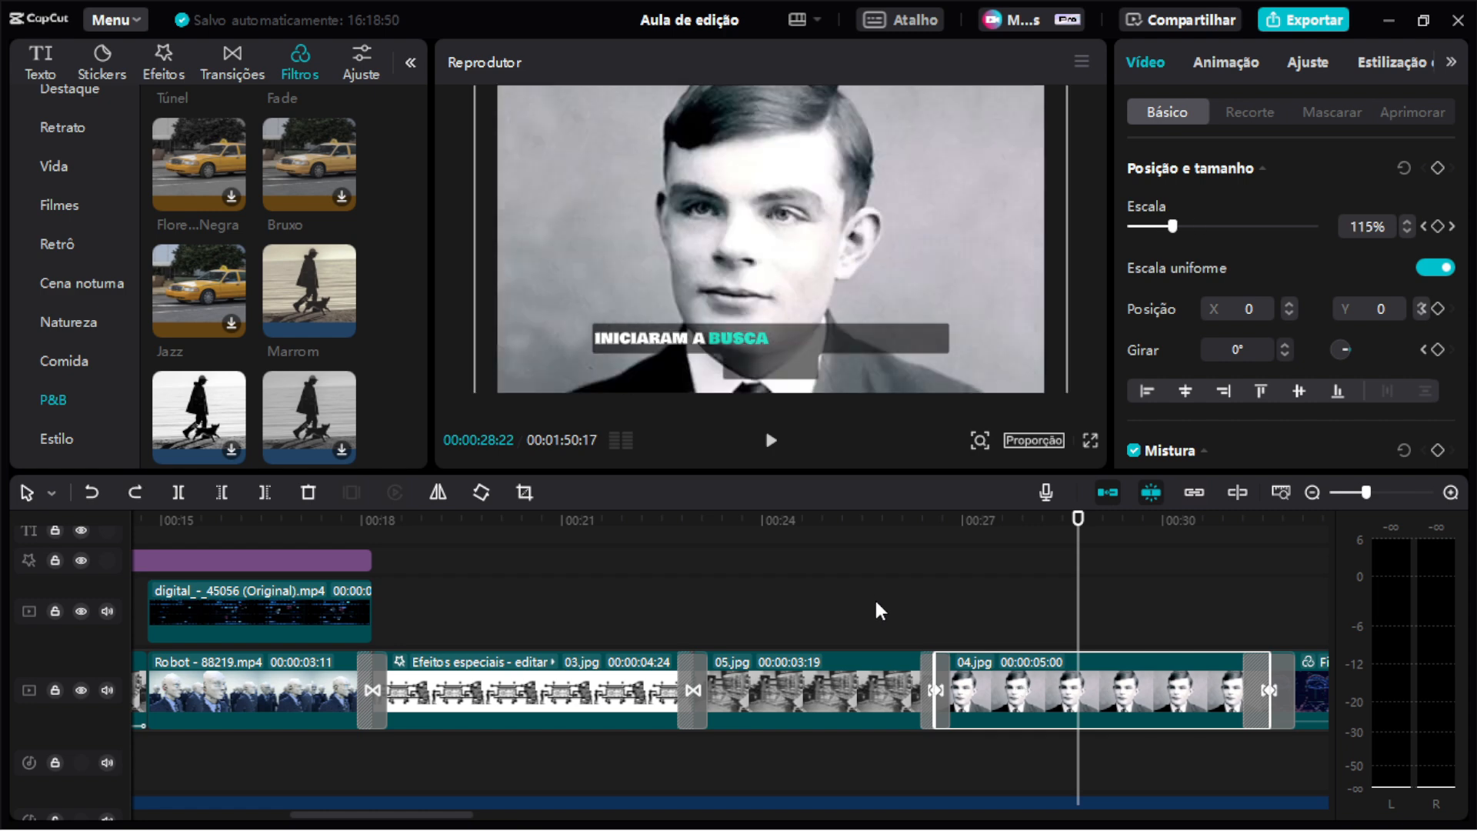
Add a position-and-size keyframe at the start of 04.jpg, then set a 171% scale keyframe further along.
drag(922, 518, 963, 600)
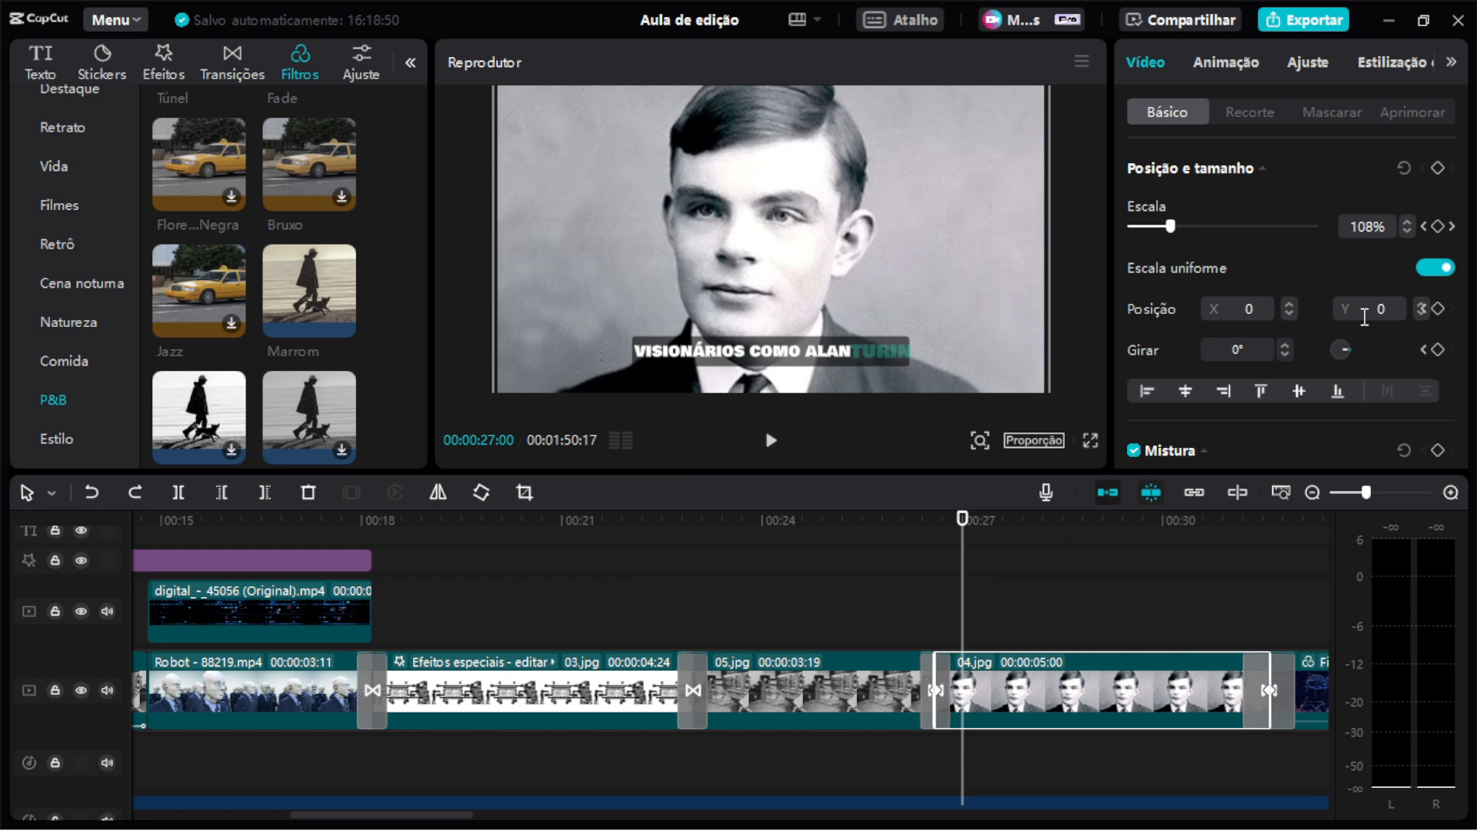
click(1436, 169)
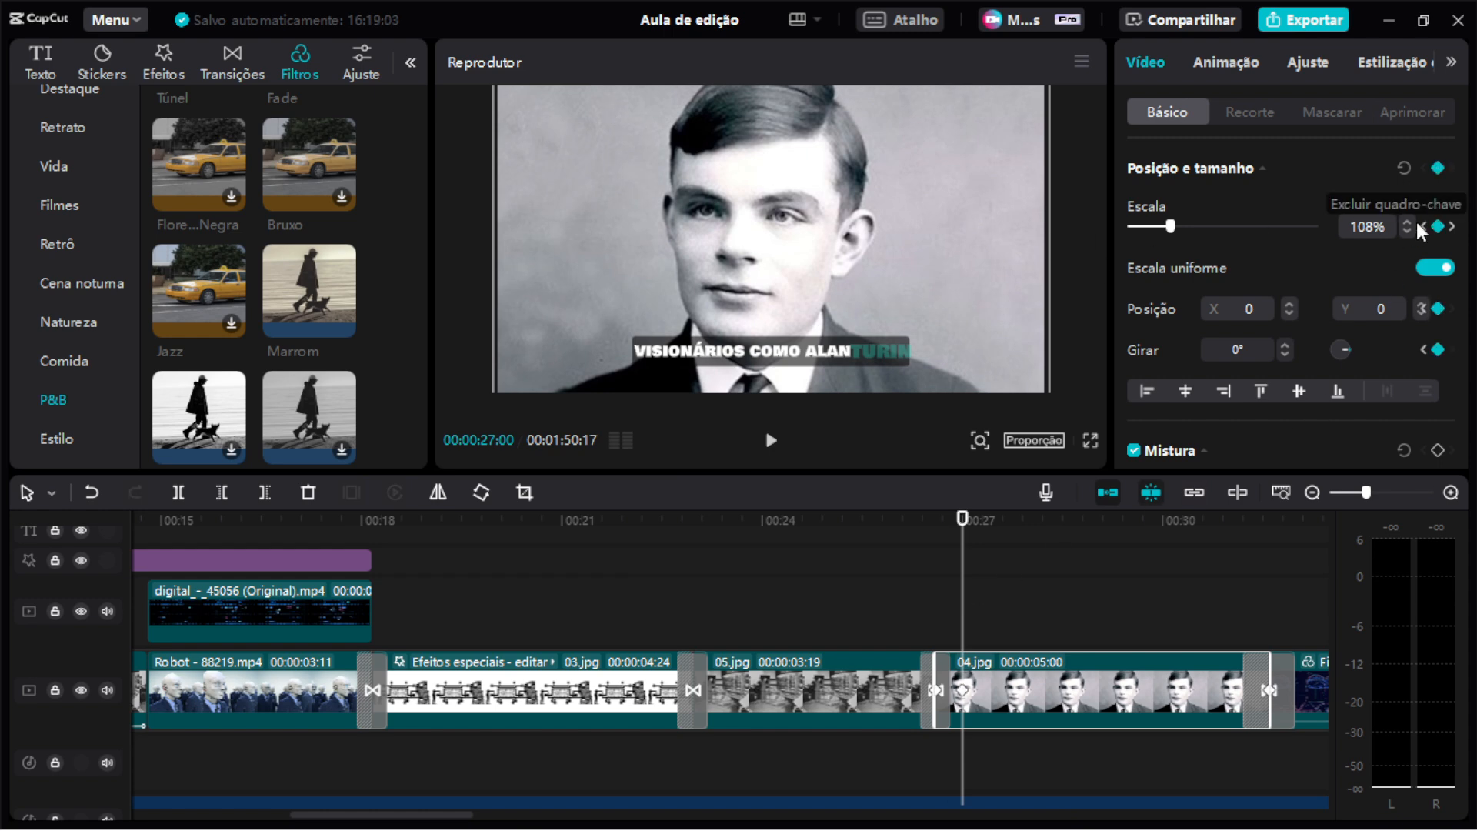
click(1082, 520)
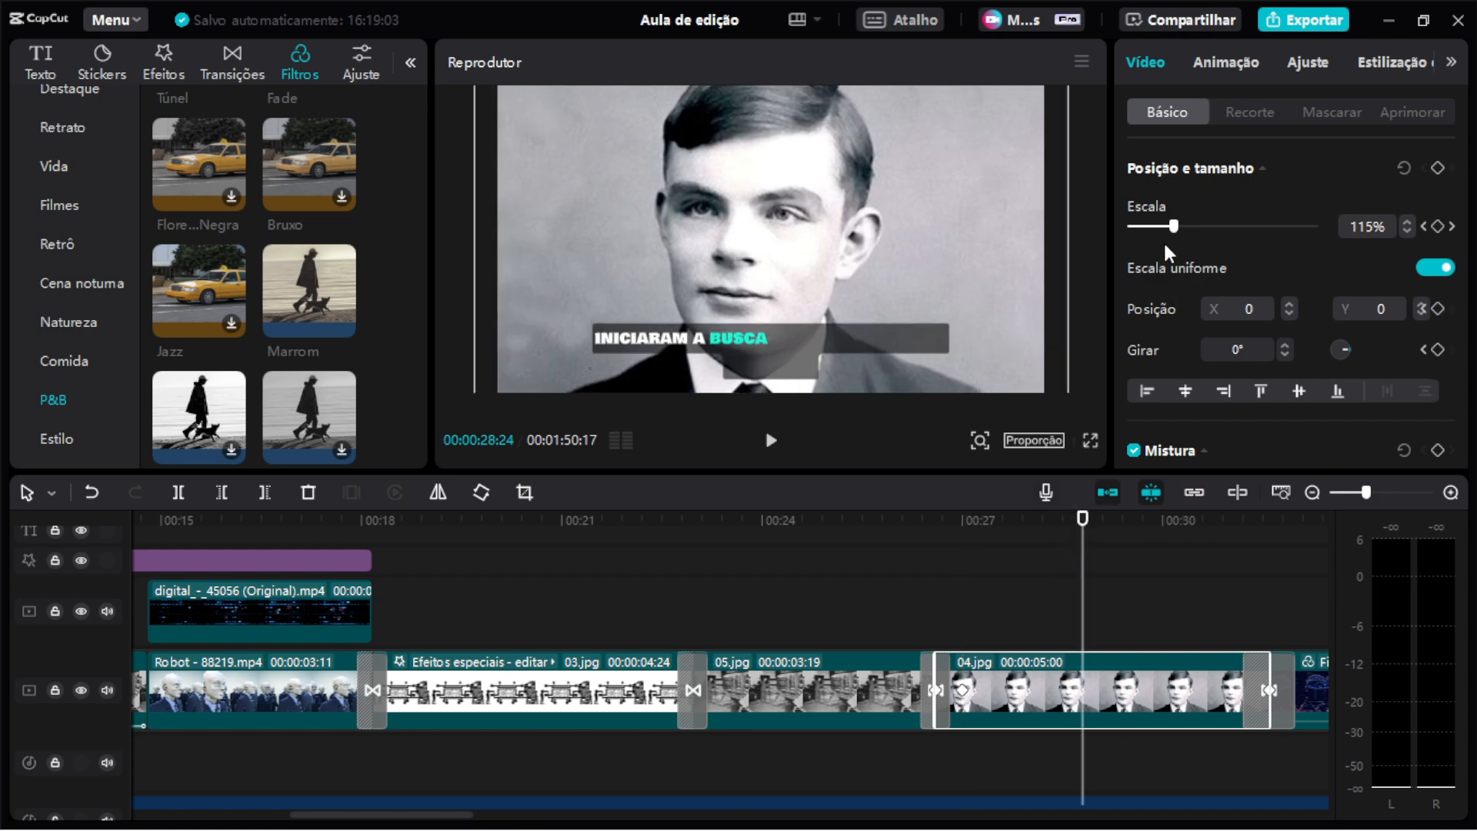
drag(1171, 229, 1195, 228)
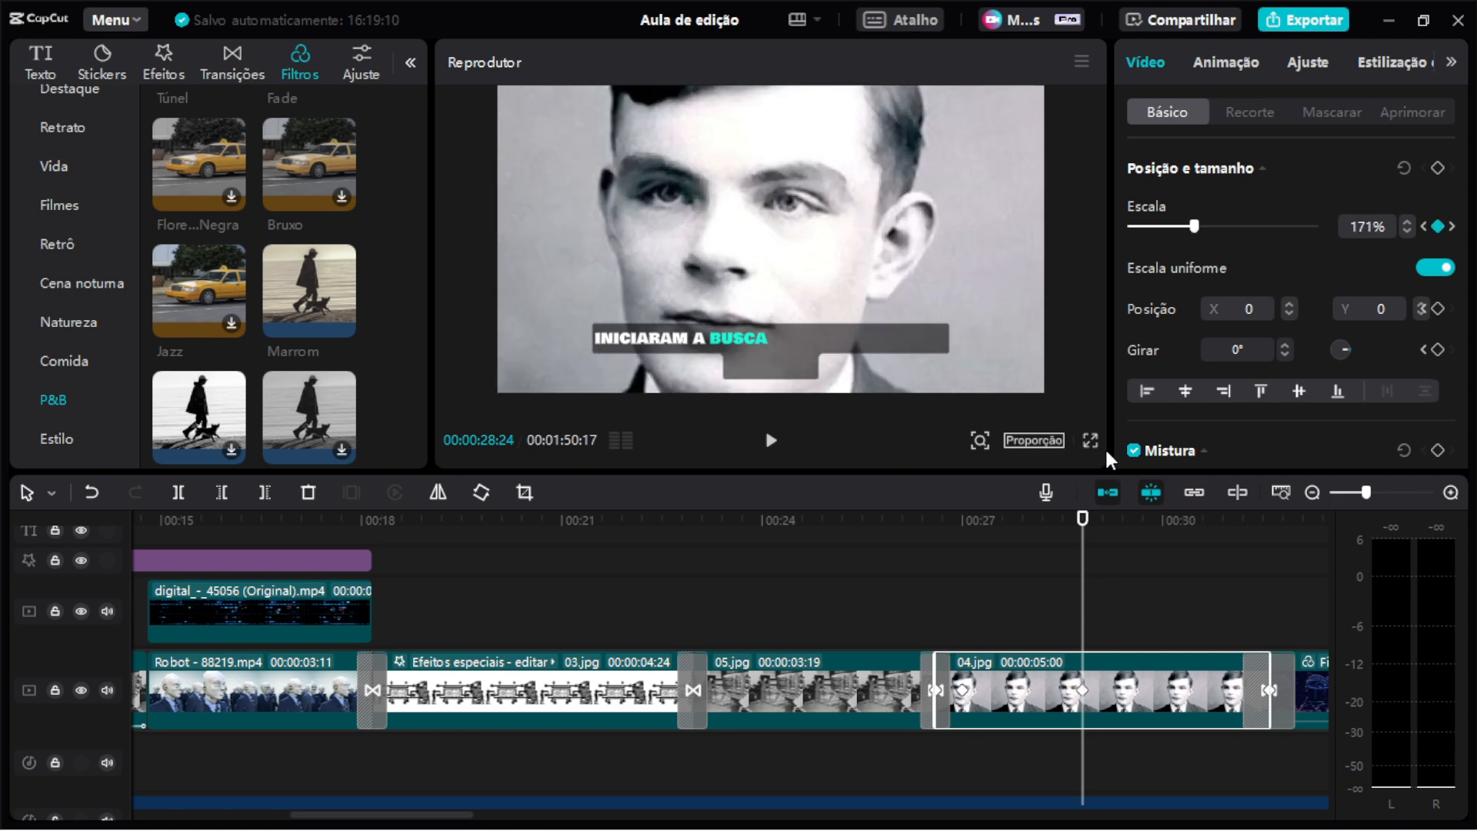
Select the 04.jpg scale keyframes and move the 171% keyframe toward the end of the clip.
click(964, 692)
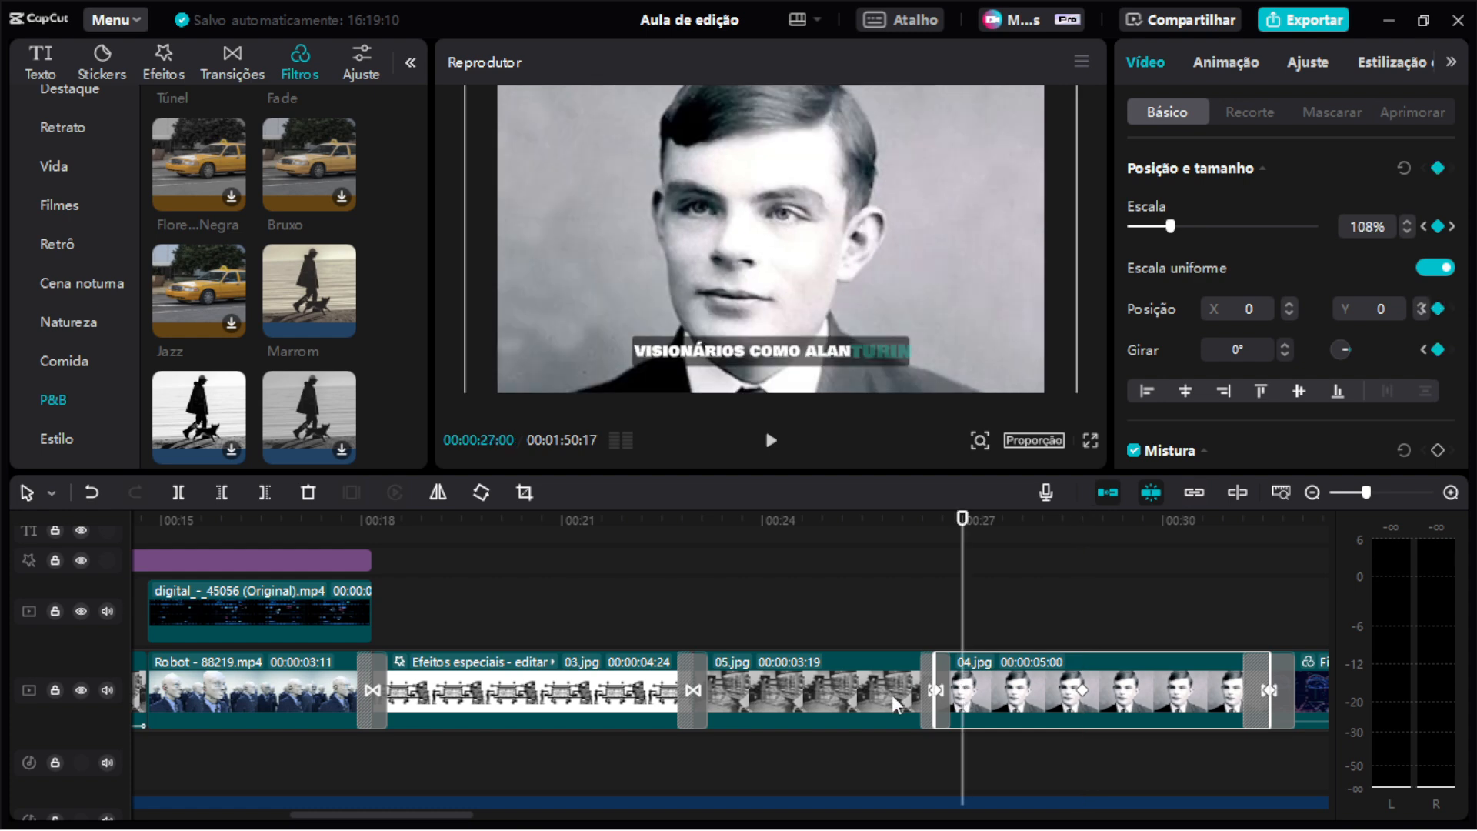
click(1082, 690)
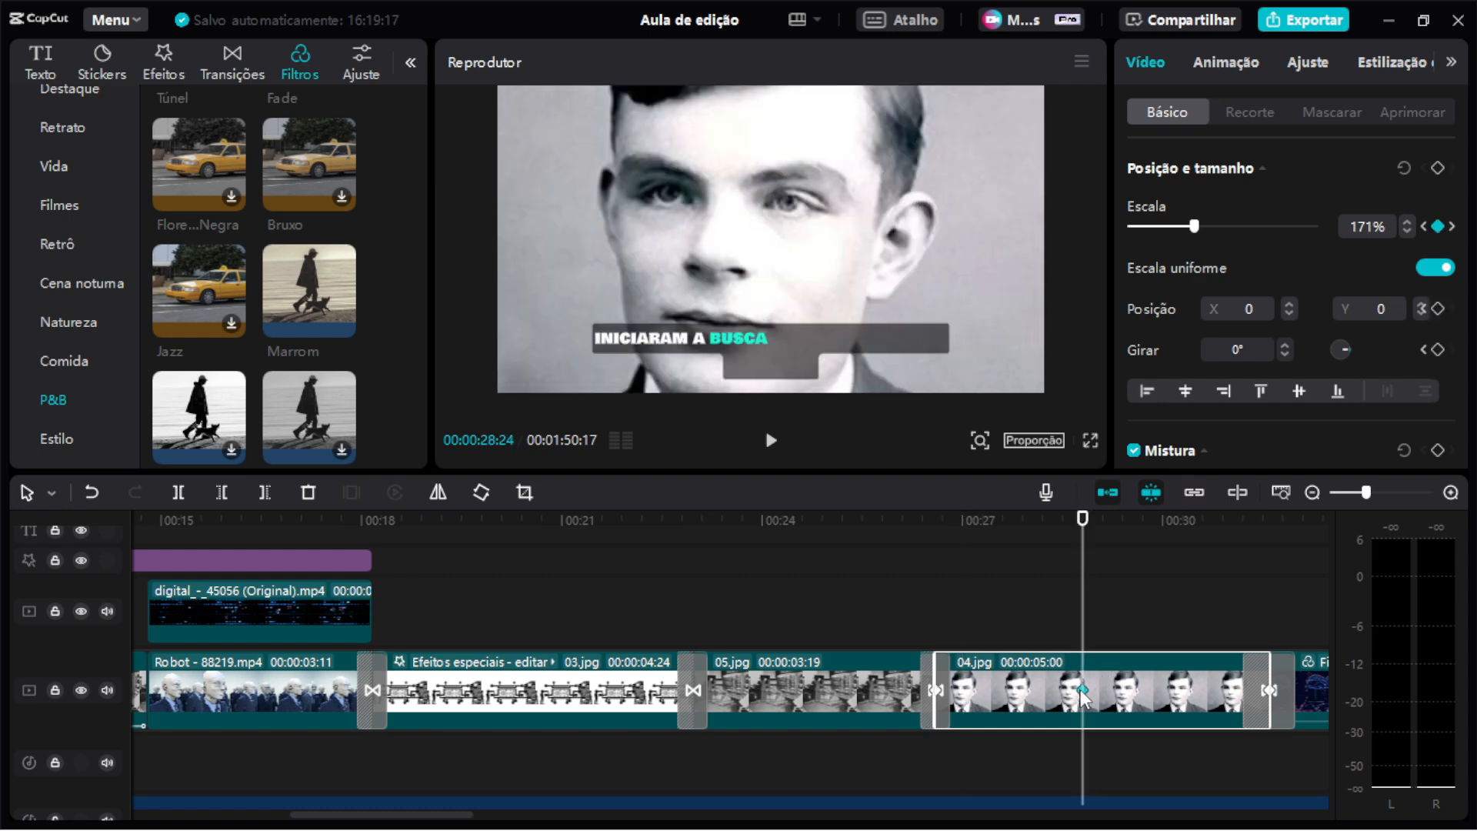
drag(1080, 690, 1097, 699)
drag(1122, 690, 1277, 701)
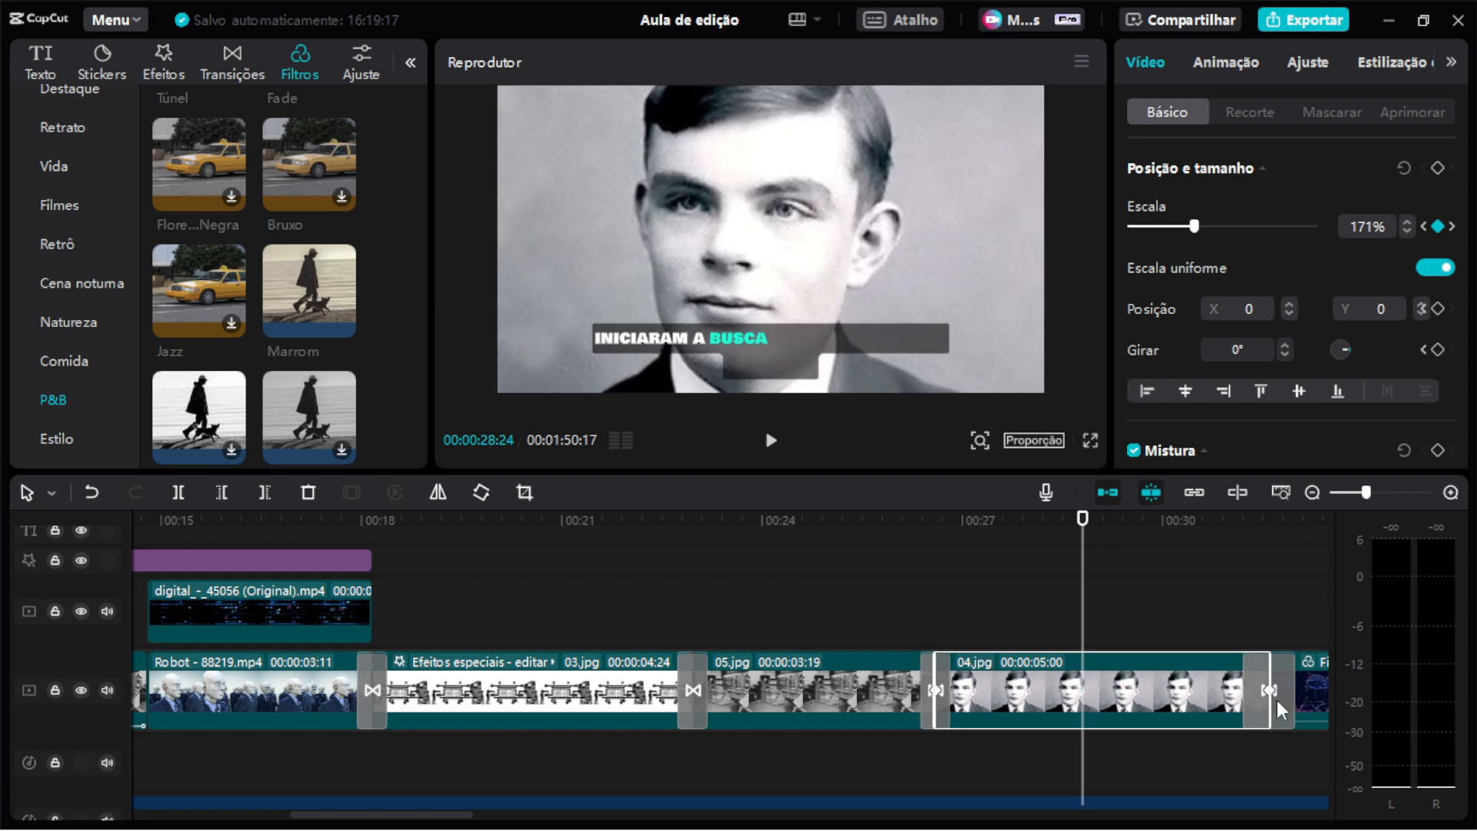
Play back the 04.jpg zoom animation, deselect the clip and undo the last change.
click(946, 523)
click(929, 531)
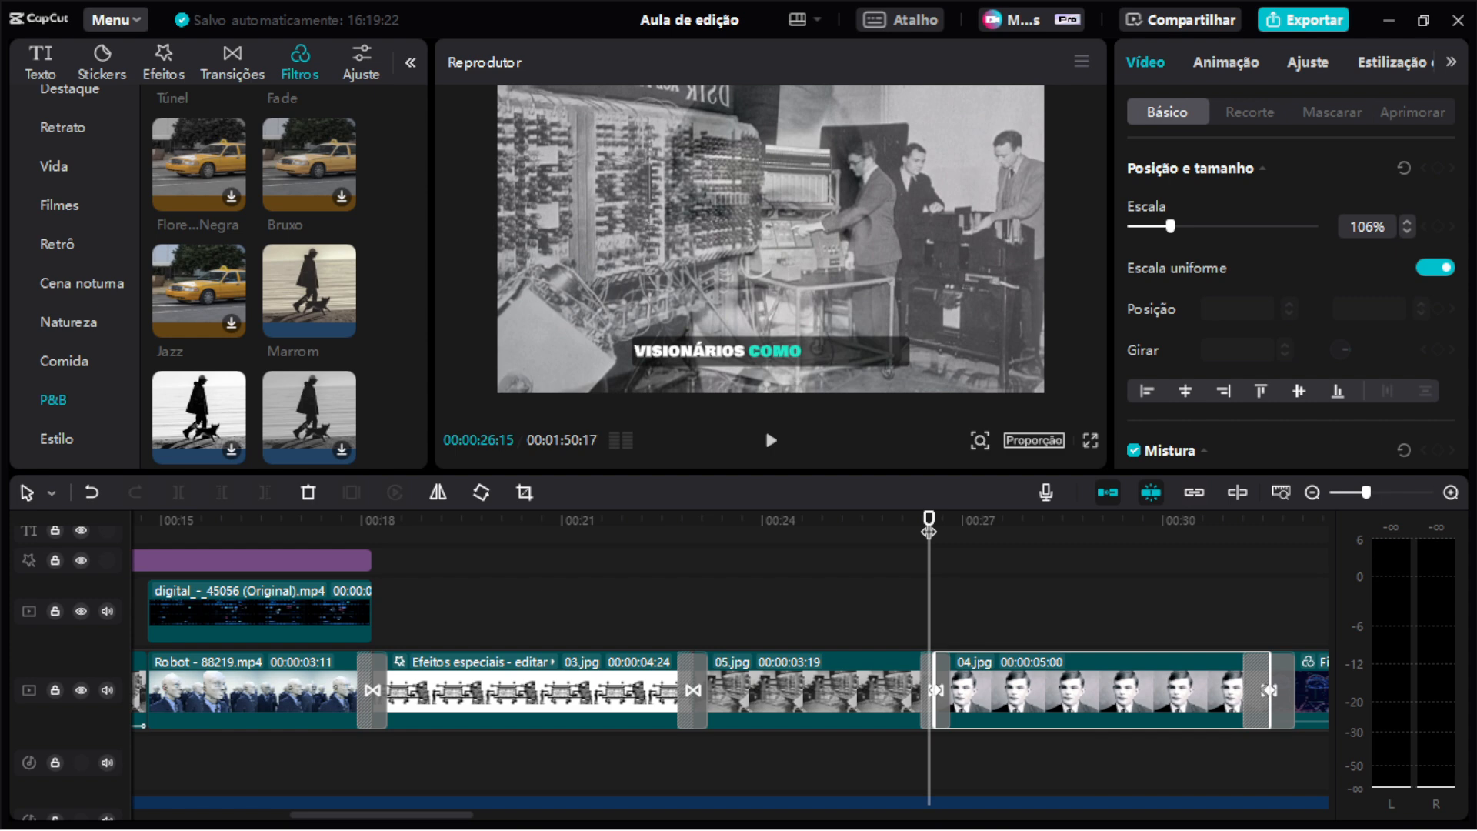
key(space)
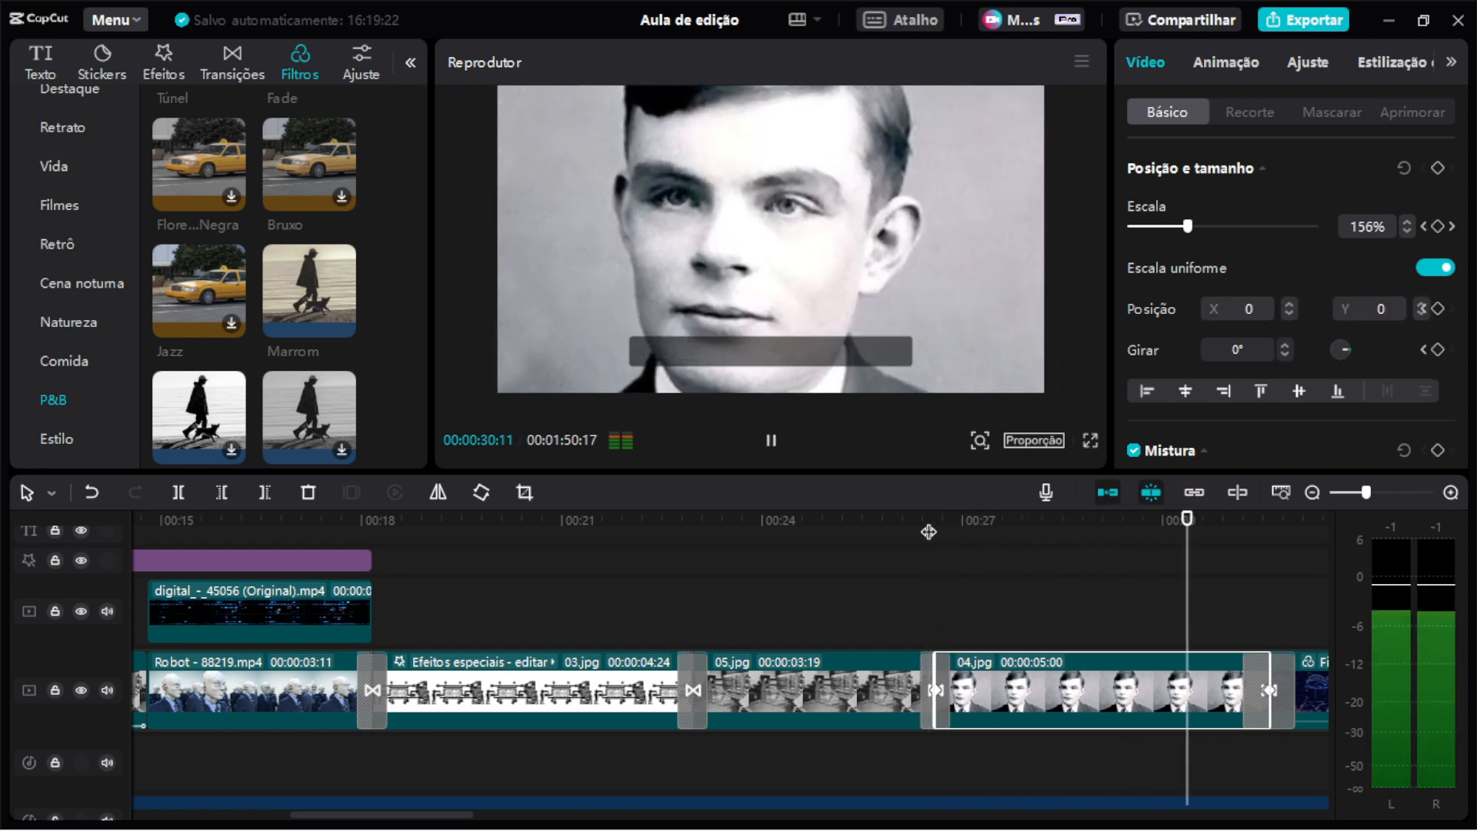
key(space)
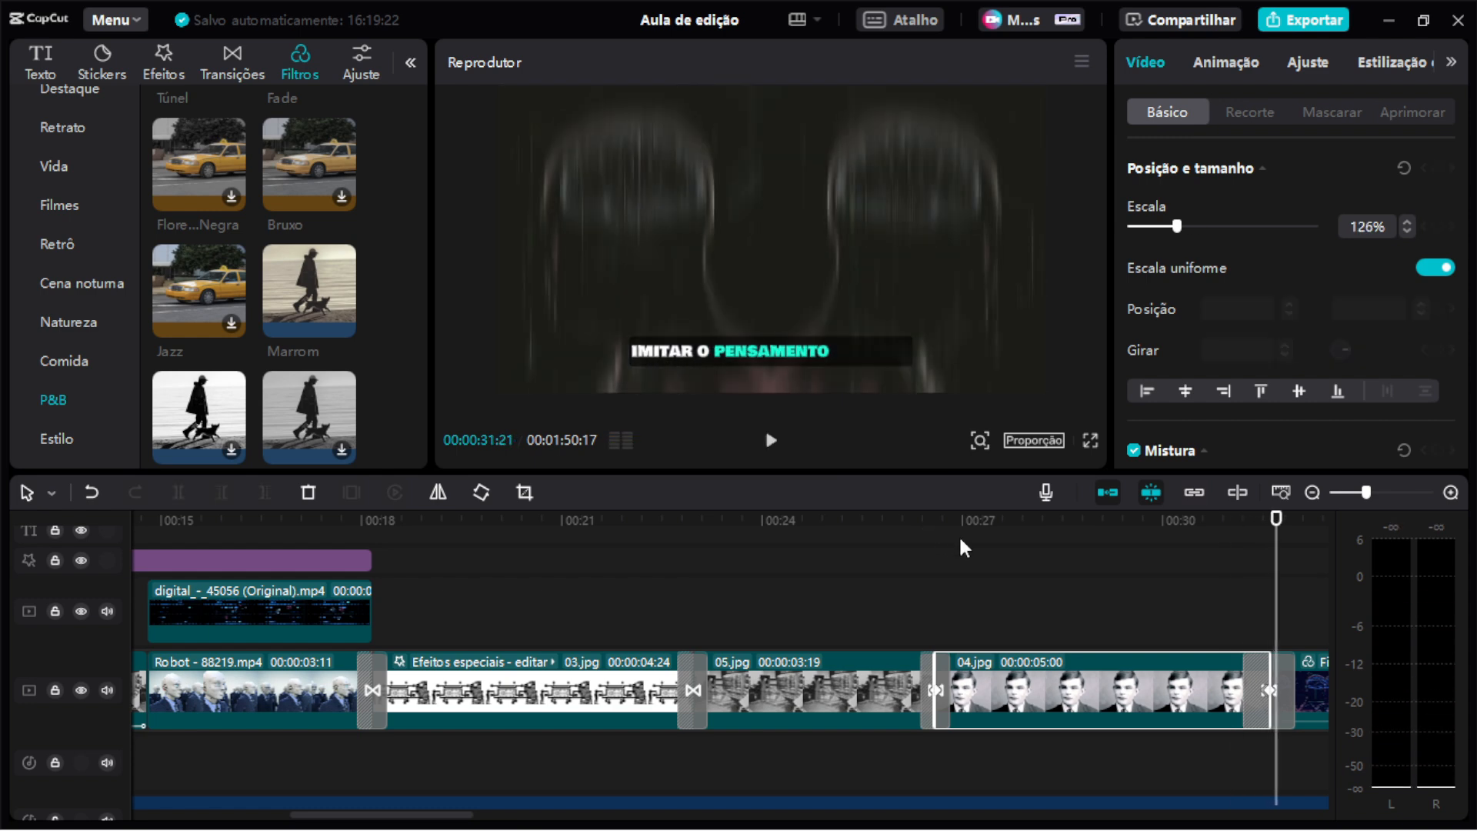
click(1035, 529)
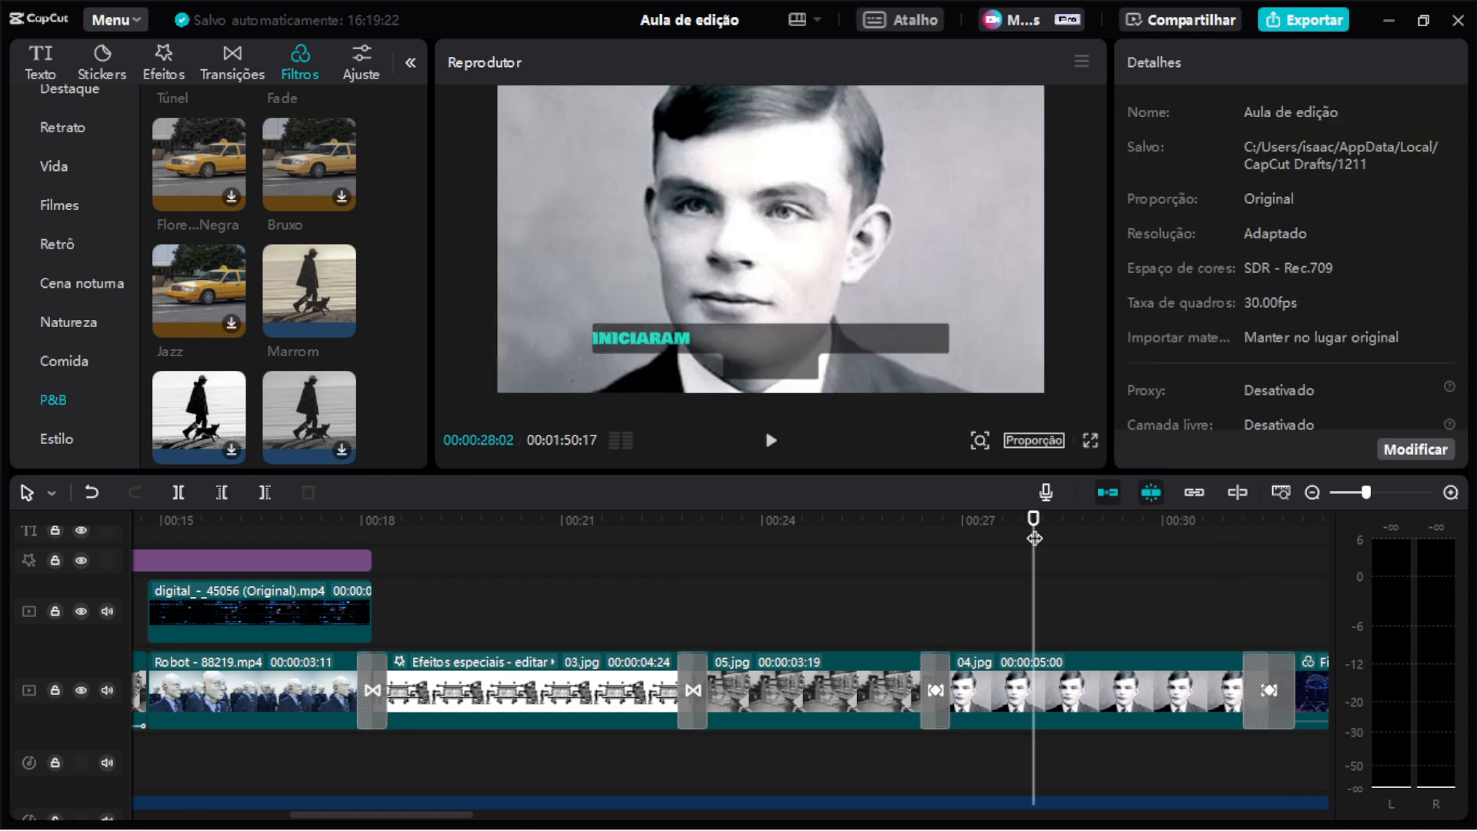
key(ctrl+z)
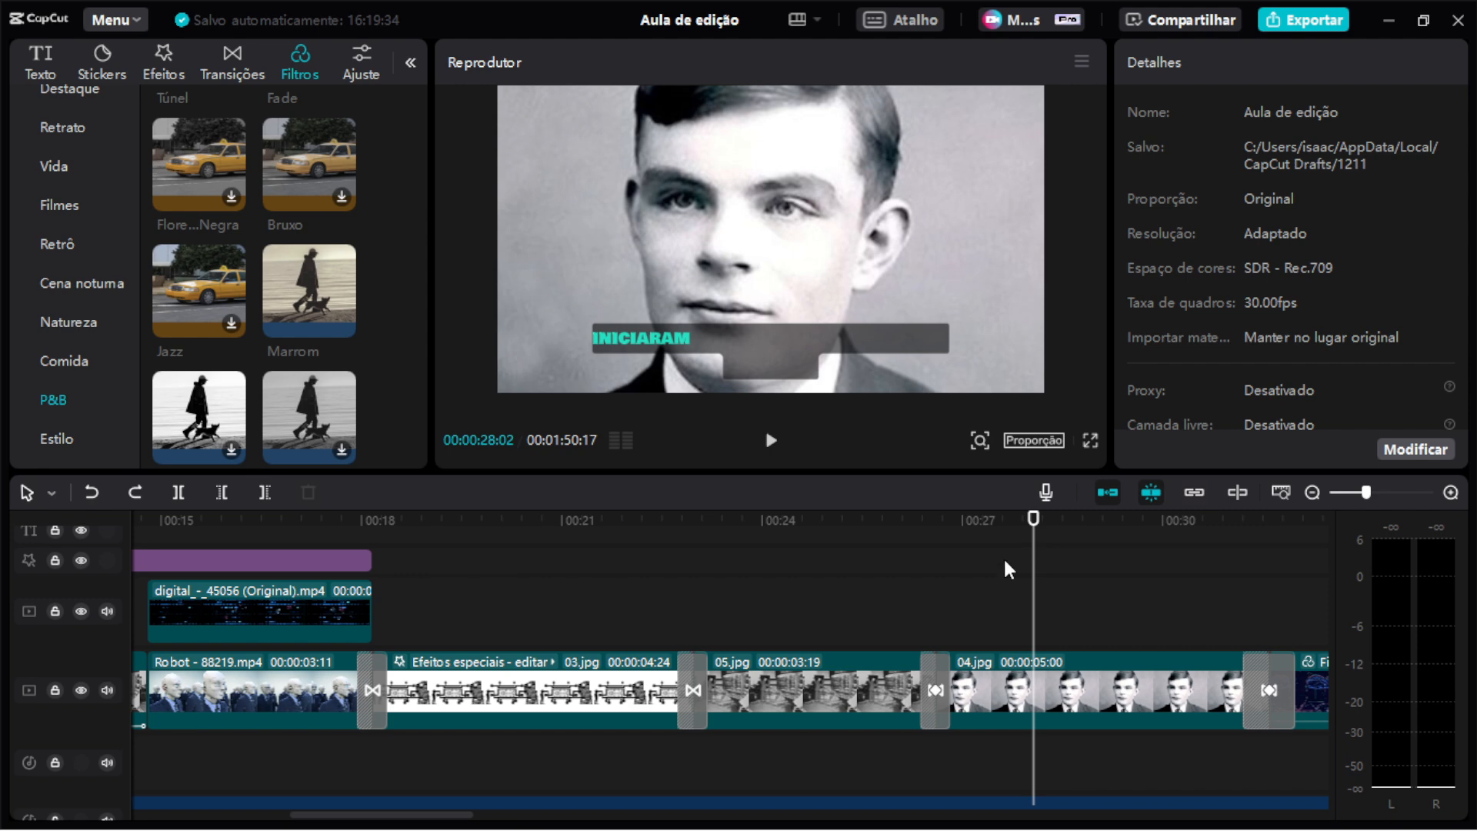
Select the brain clip and switch its Retro filter off and back on to compare.
drag(944, 517, 1150, 526)
scroll(950, 642, down, 2)
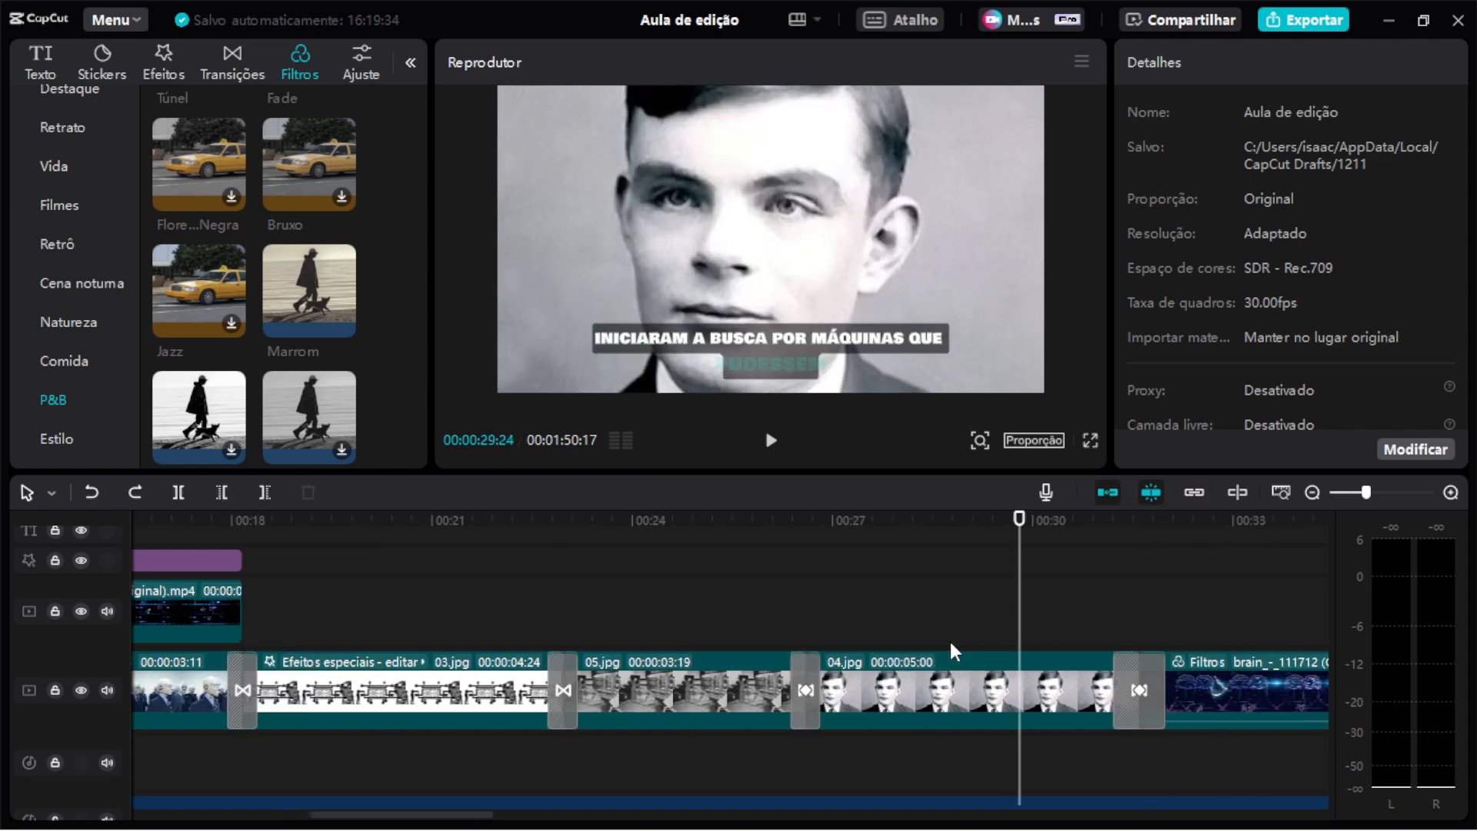
scroll(950, 642, down, 3)
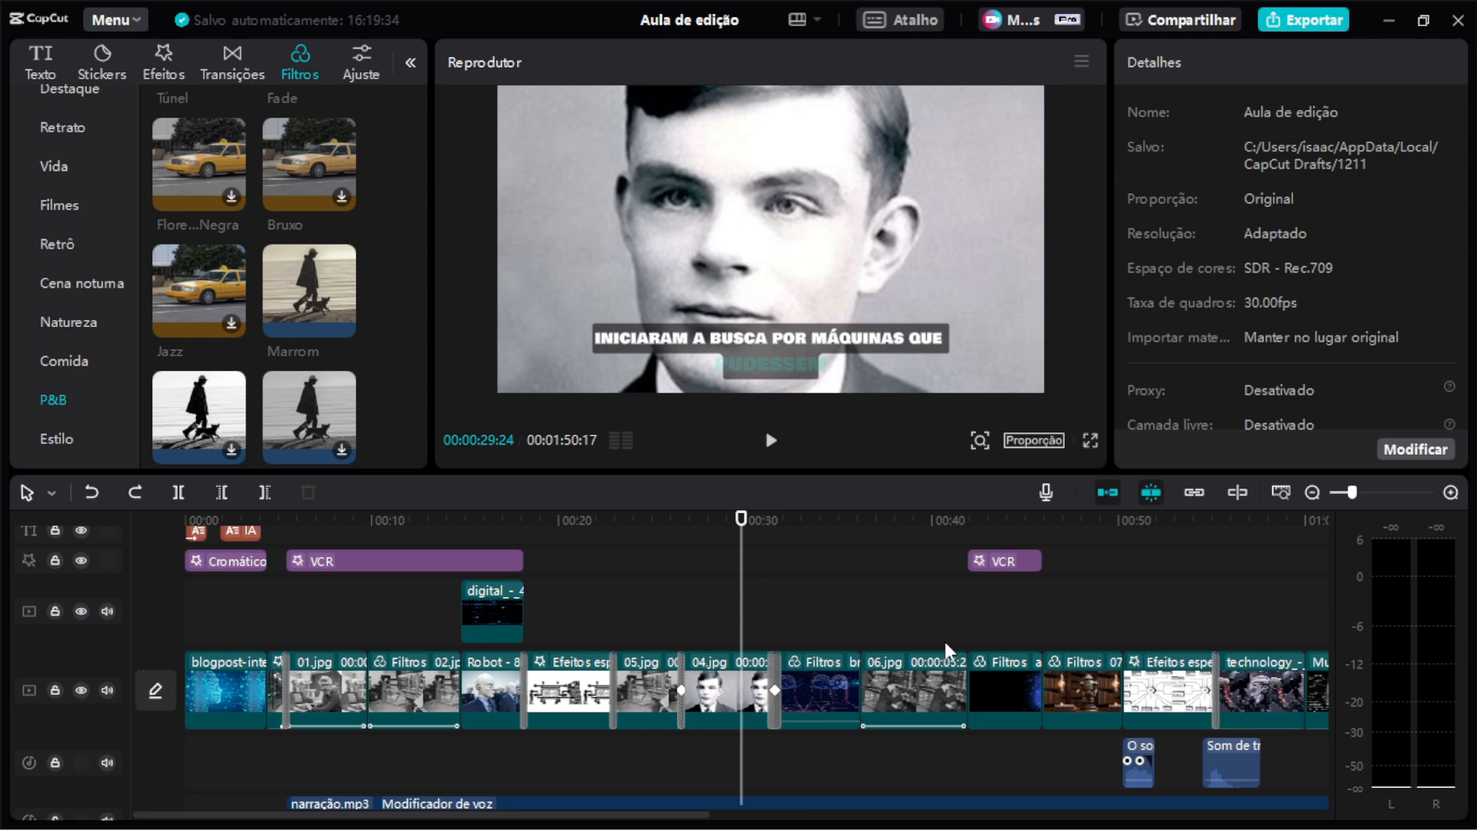
click(824, 524)
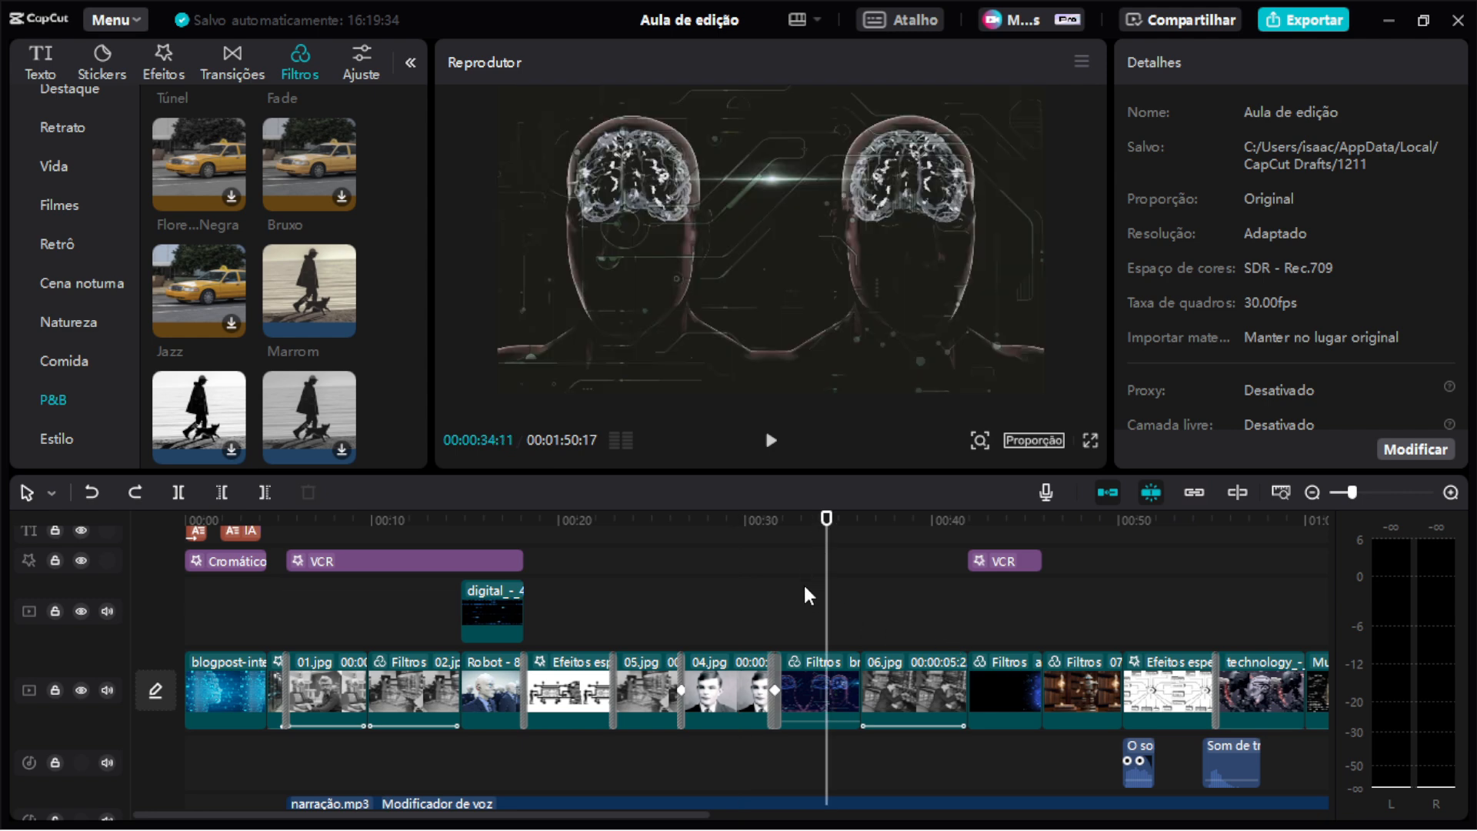
click(810, 674)
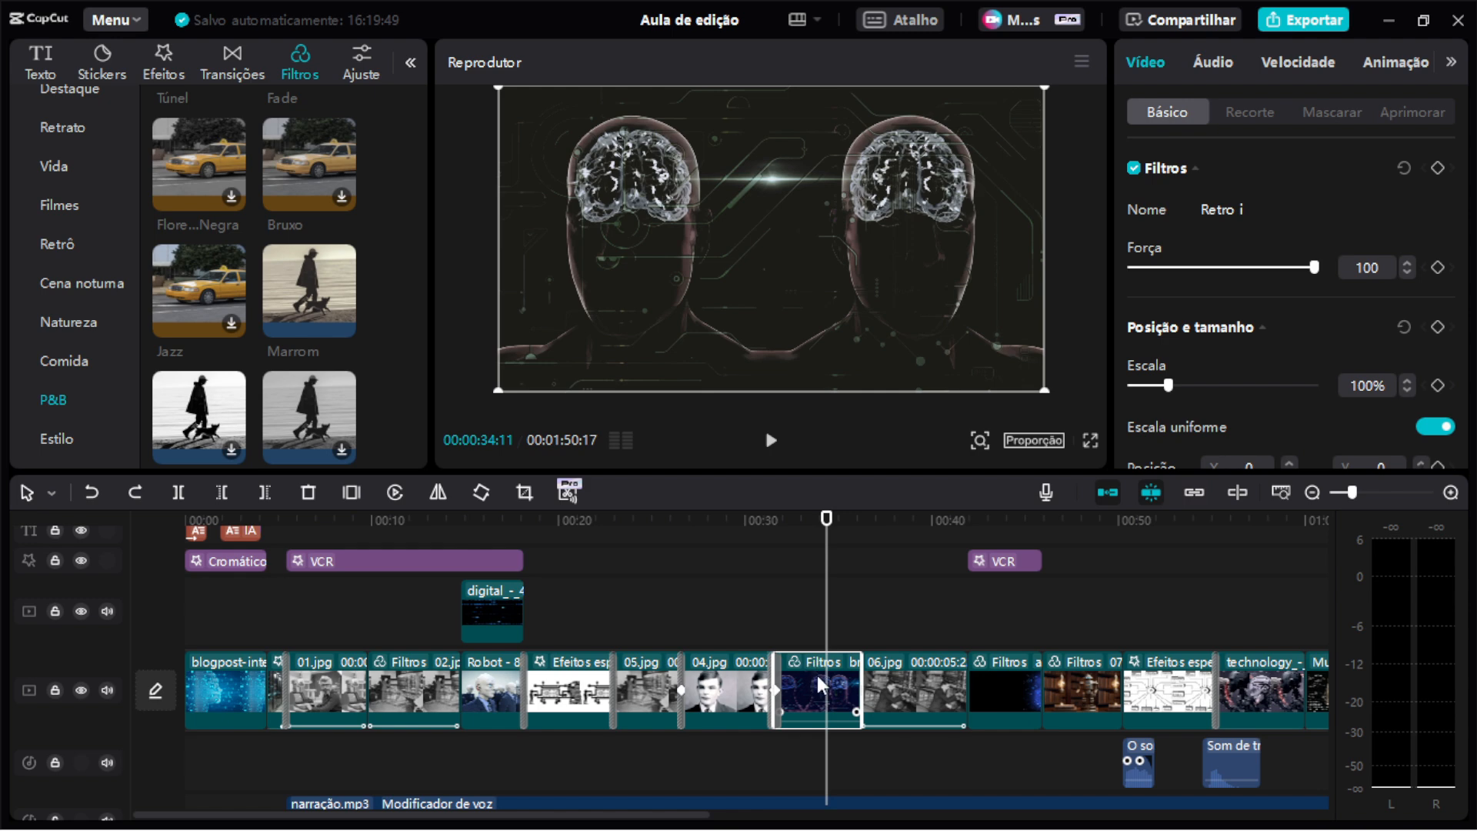
click(1133, 169)
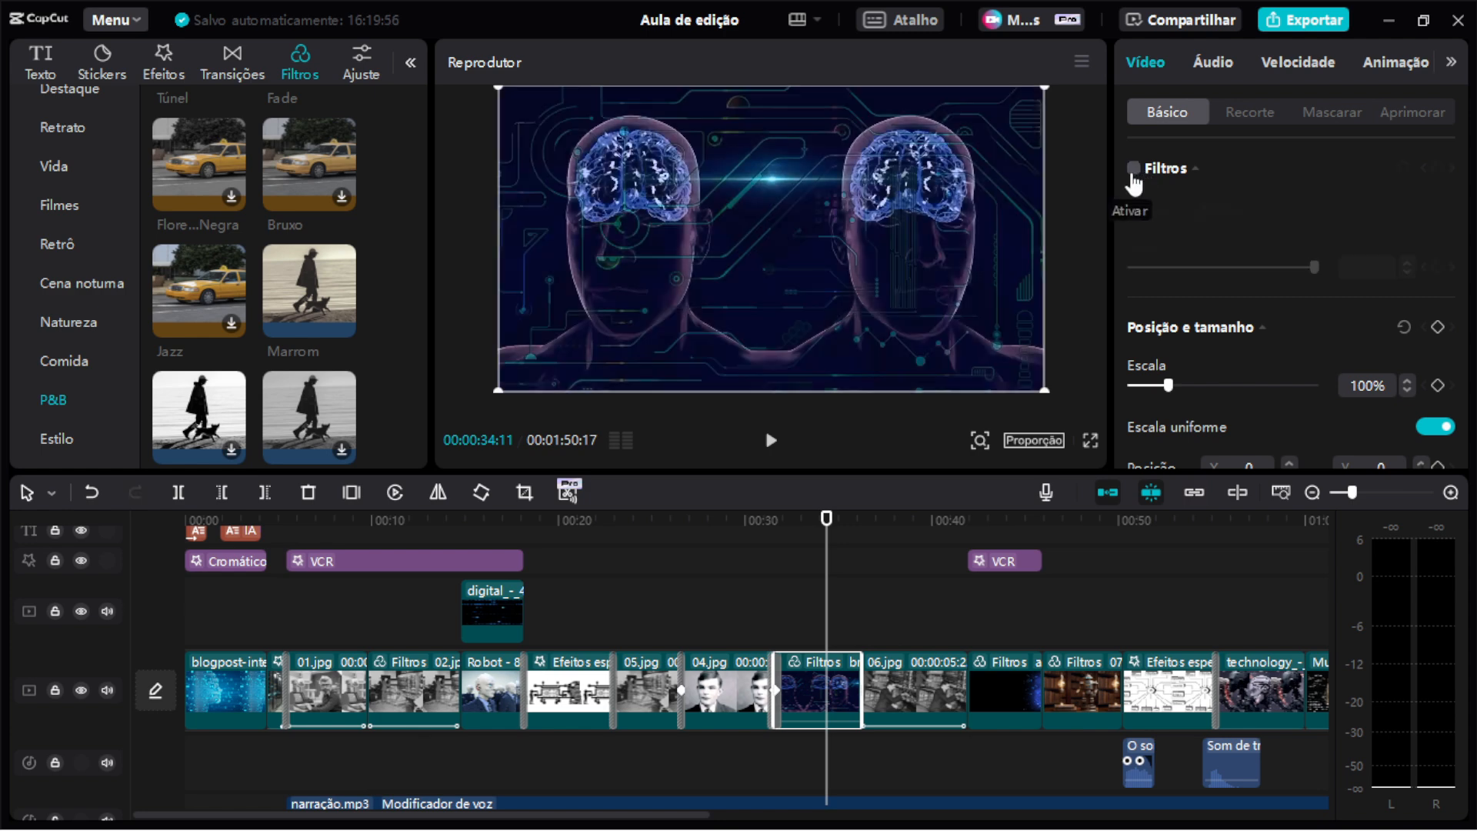
click(1134, 169)
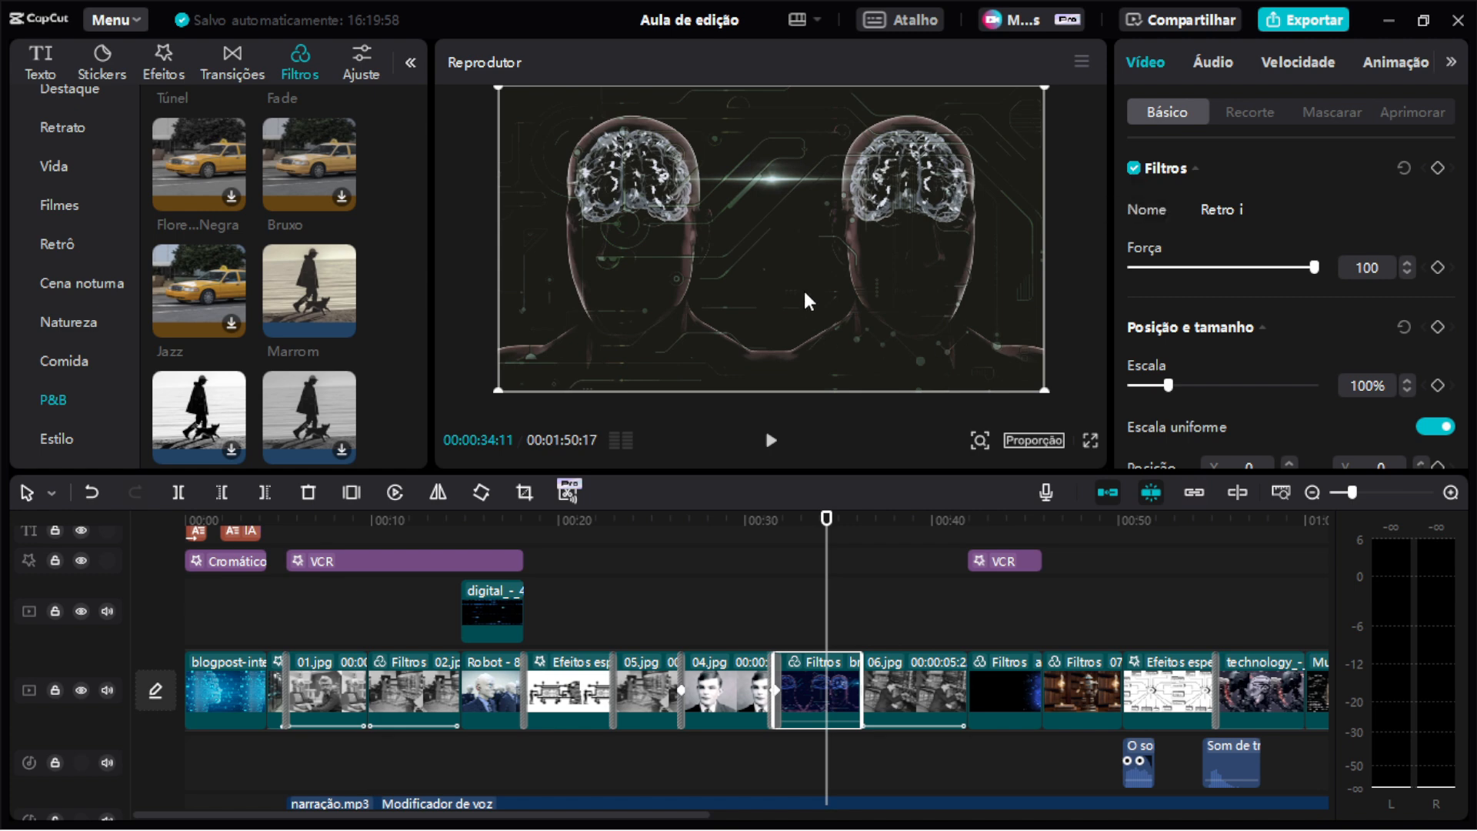
Toggle the brain clip's filter off and on again, then select the next filtered clip with Crepúsculo.
drag(959, 521, 997, 523)
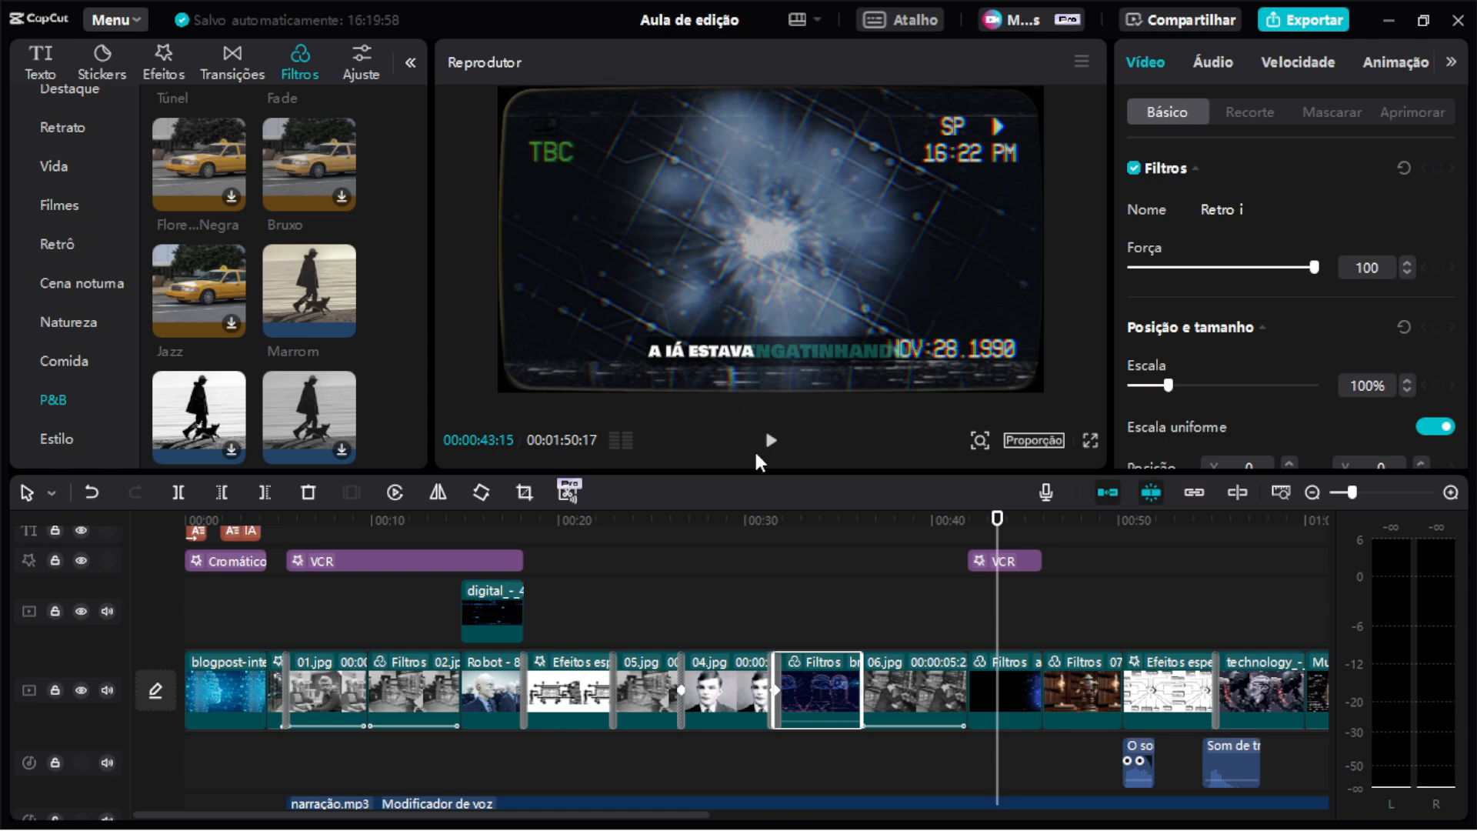
mouse_move(1137, 204)
click(1134, 169)
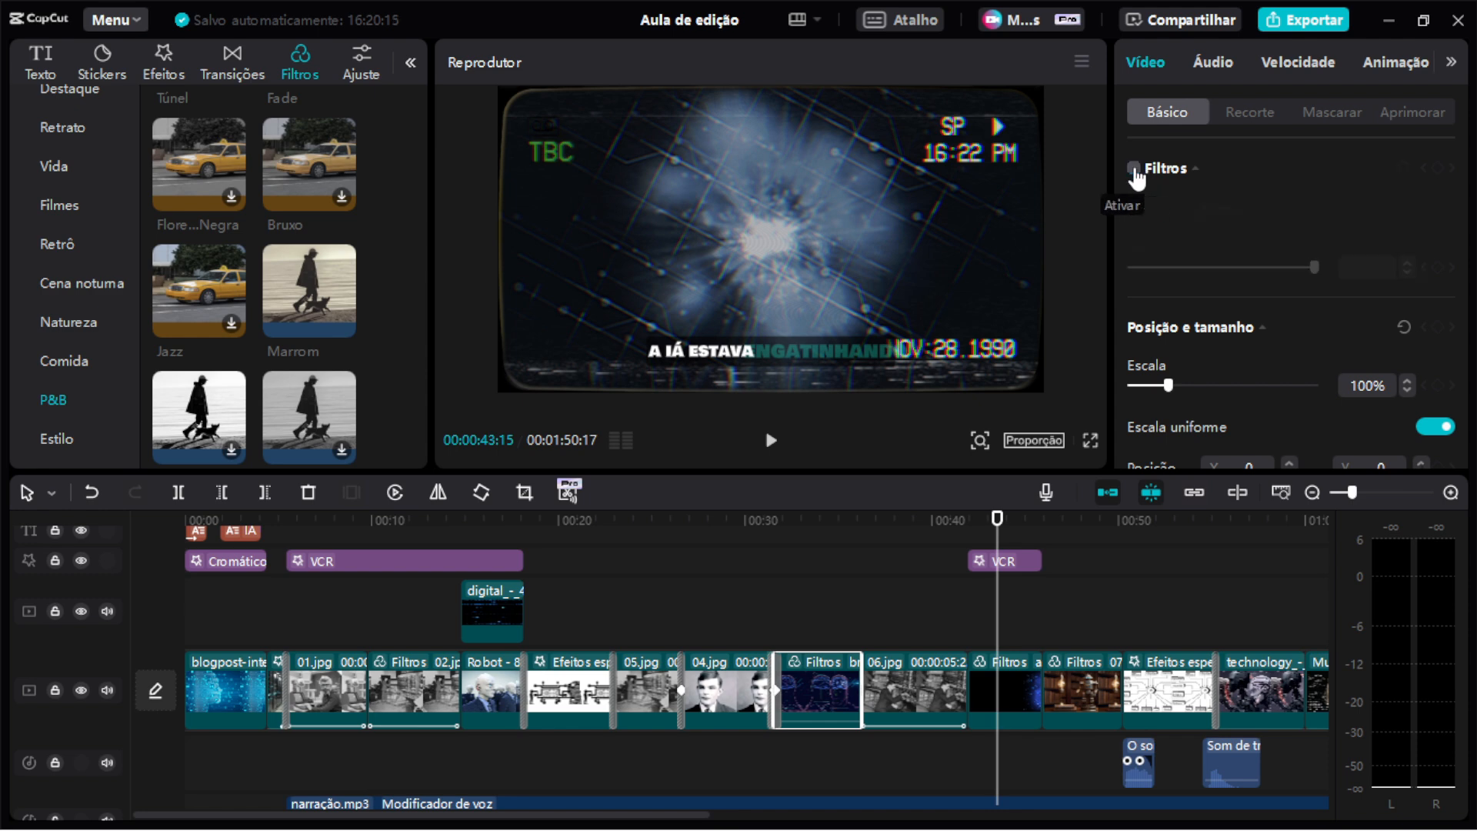
click(1135, 170)
click(1018, 677)
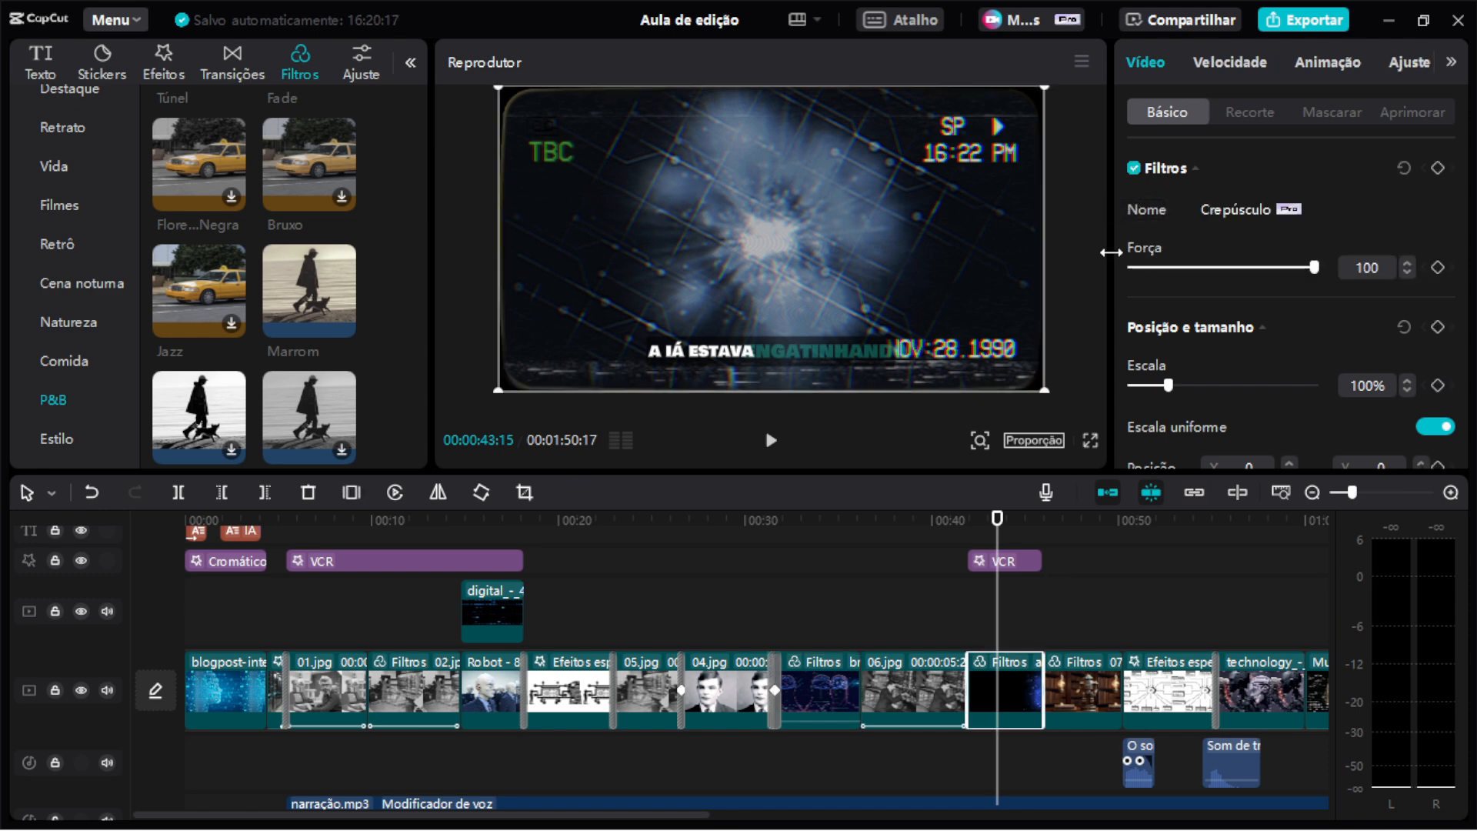
Switch the Crepúsculo clip's filter and the effects track off and back on to compare the look.
click(1135, 171)
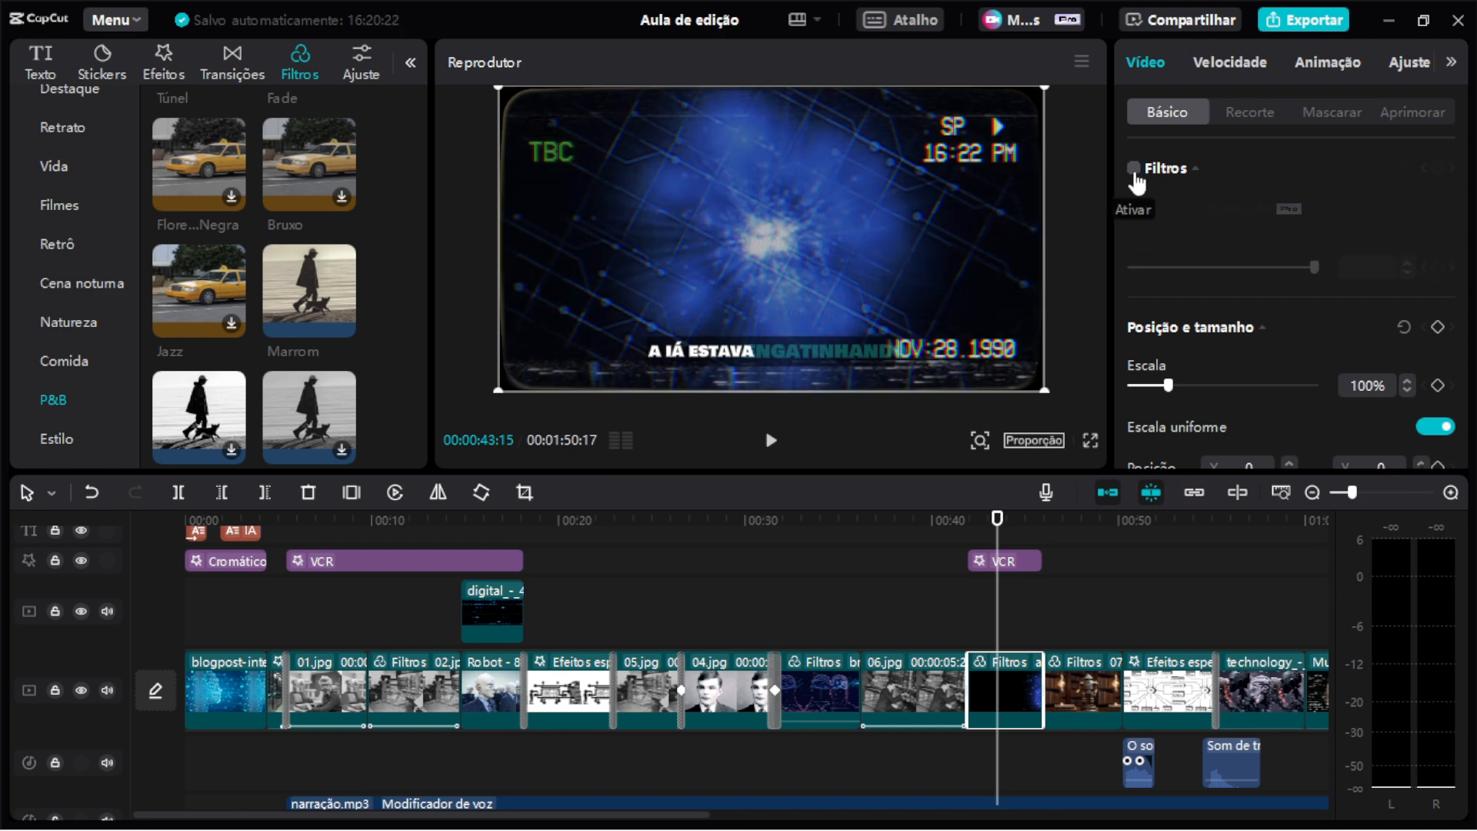
click(81, 561)
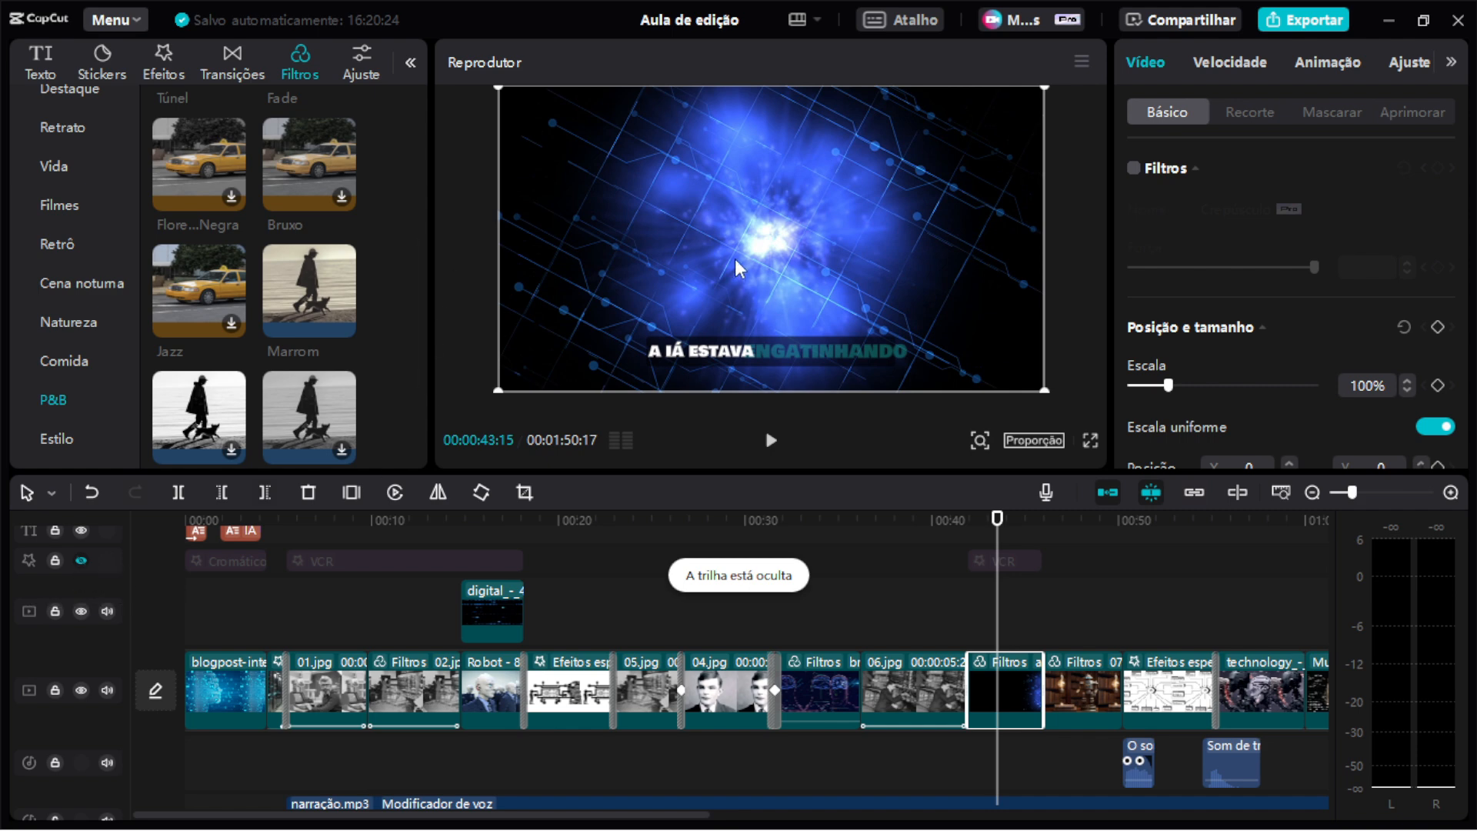
click(81, 561)
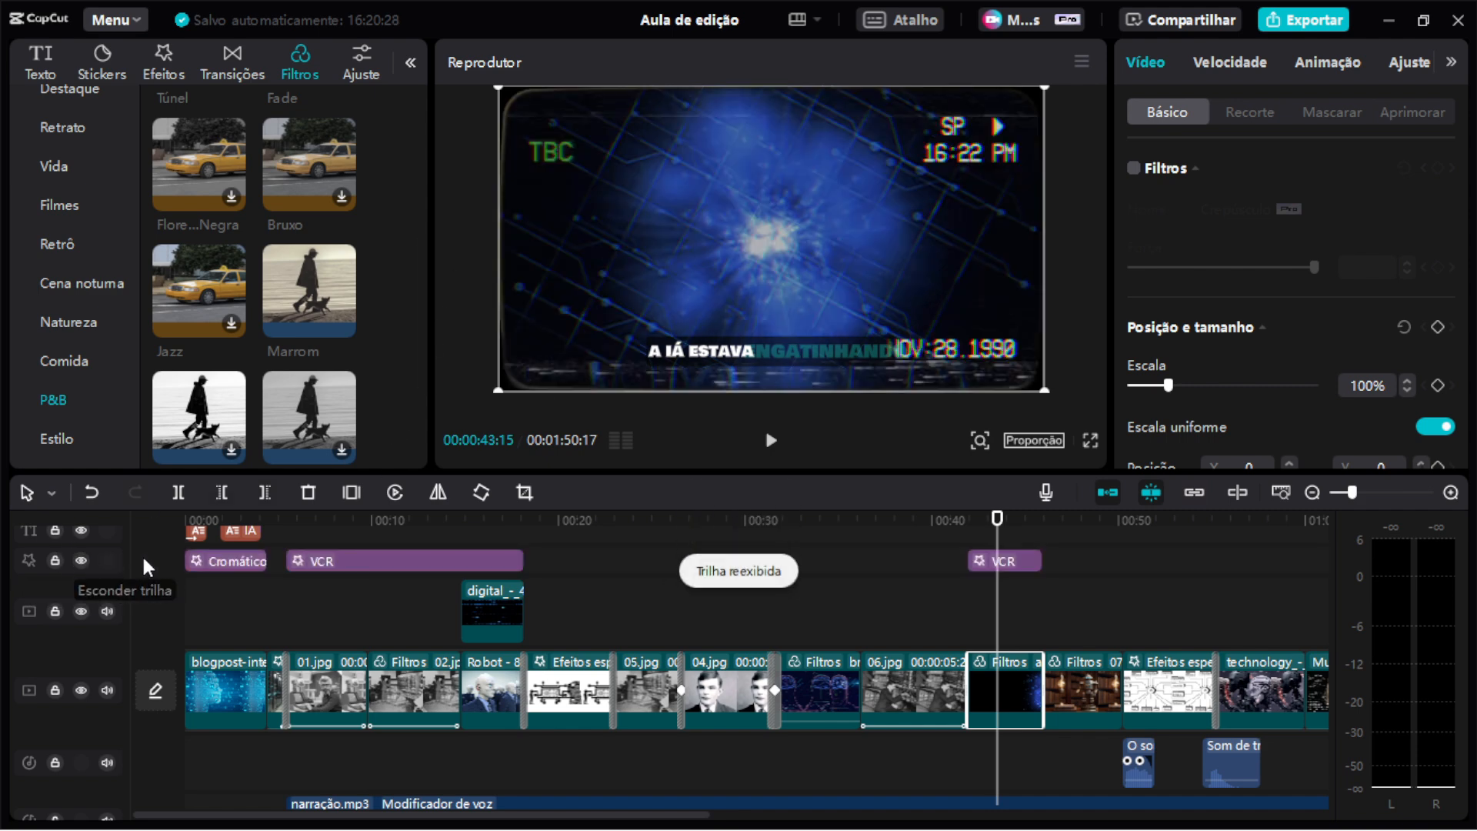
click(1127, 167)
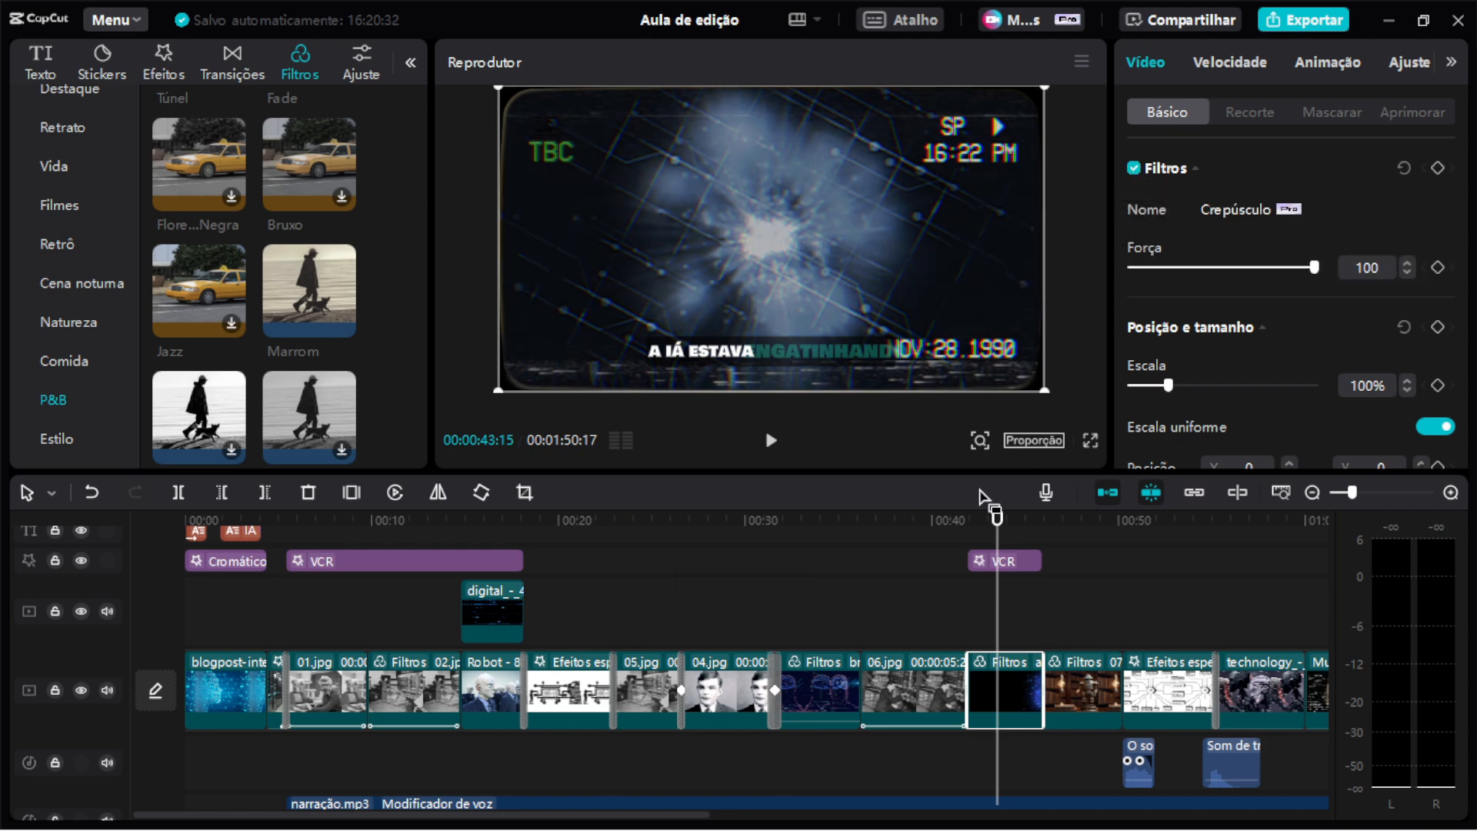
Select the robot clip 07.png and scrub the playhead across it to review its zoom animation.
scroll(941, 672, right, 3)
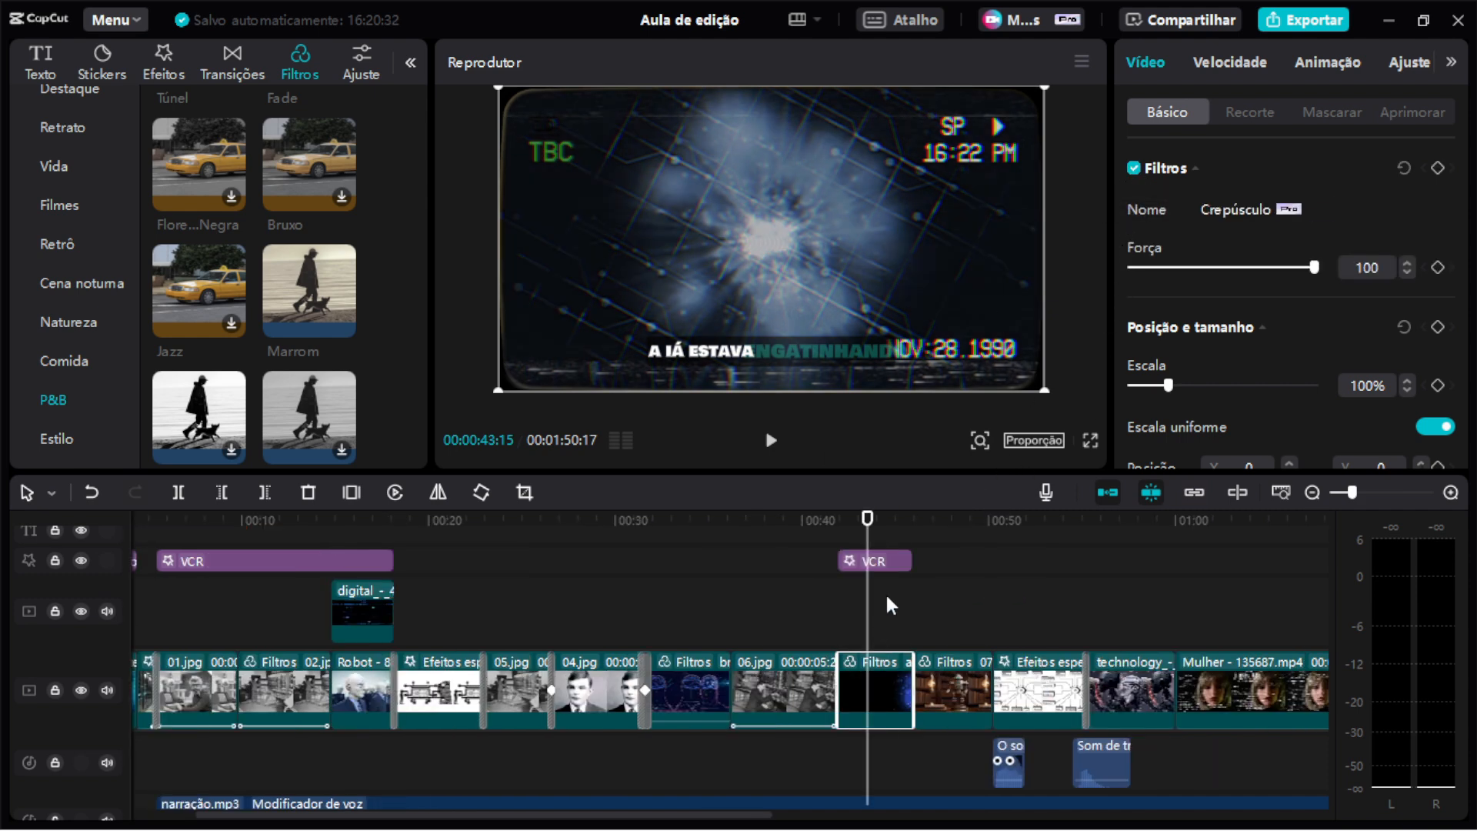
click(951, 523)
click(963, 693)
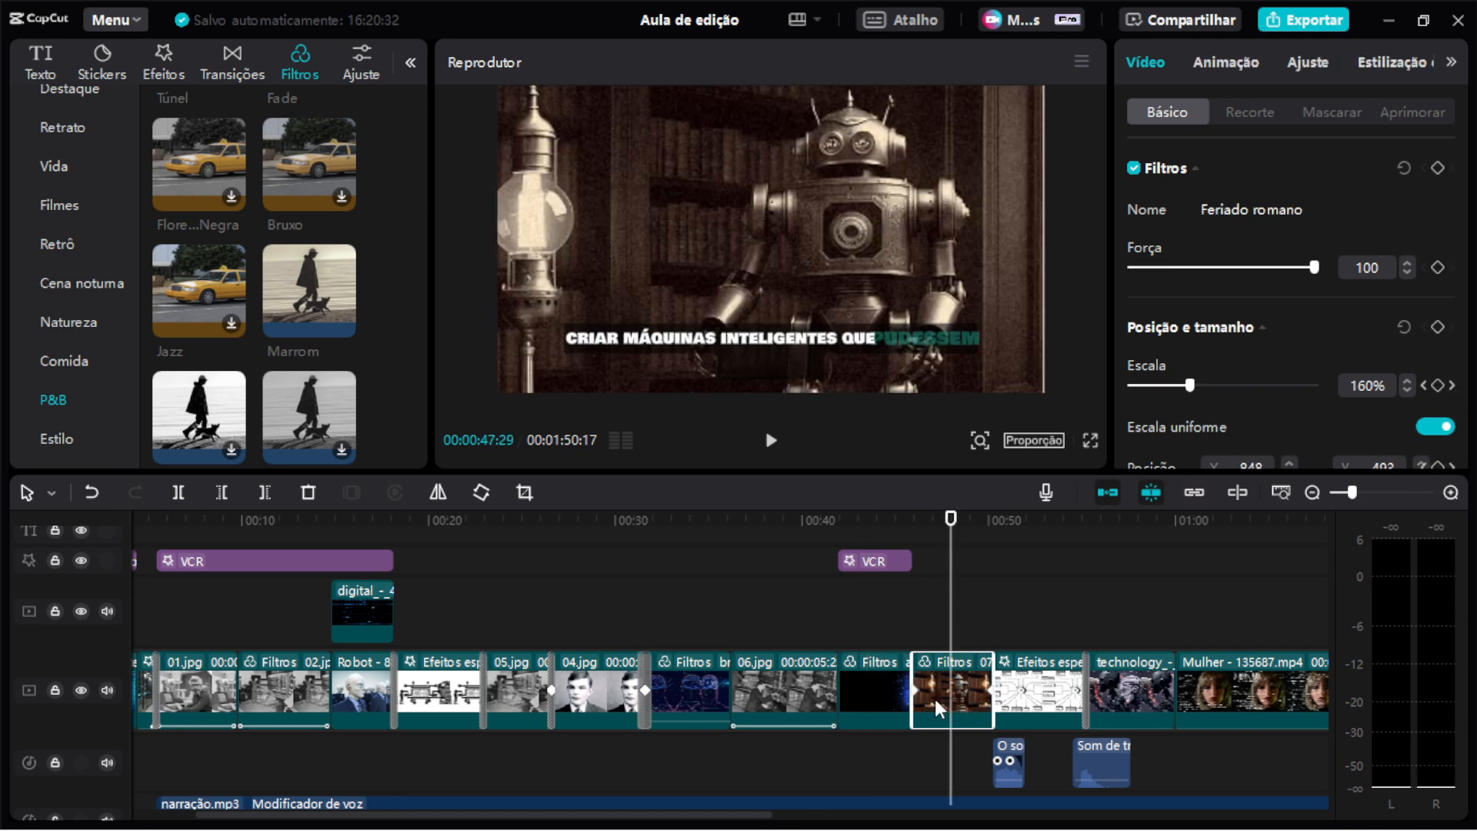
click(920, 517)
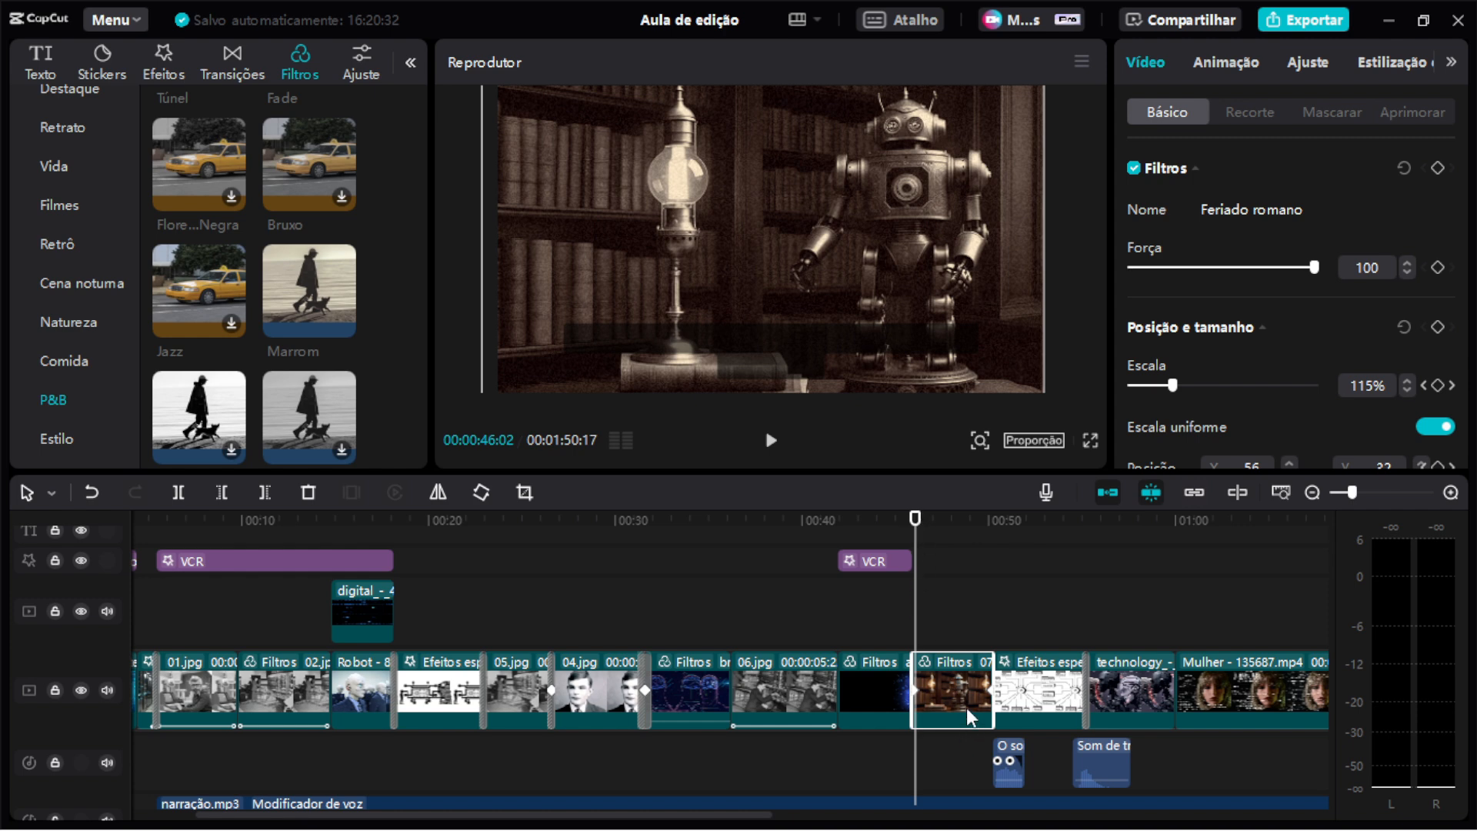
scroll(1246, 303, down, 3)
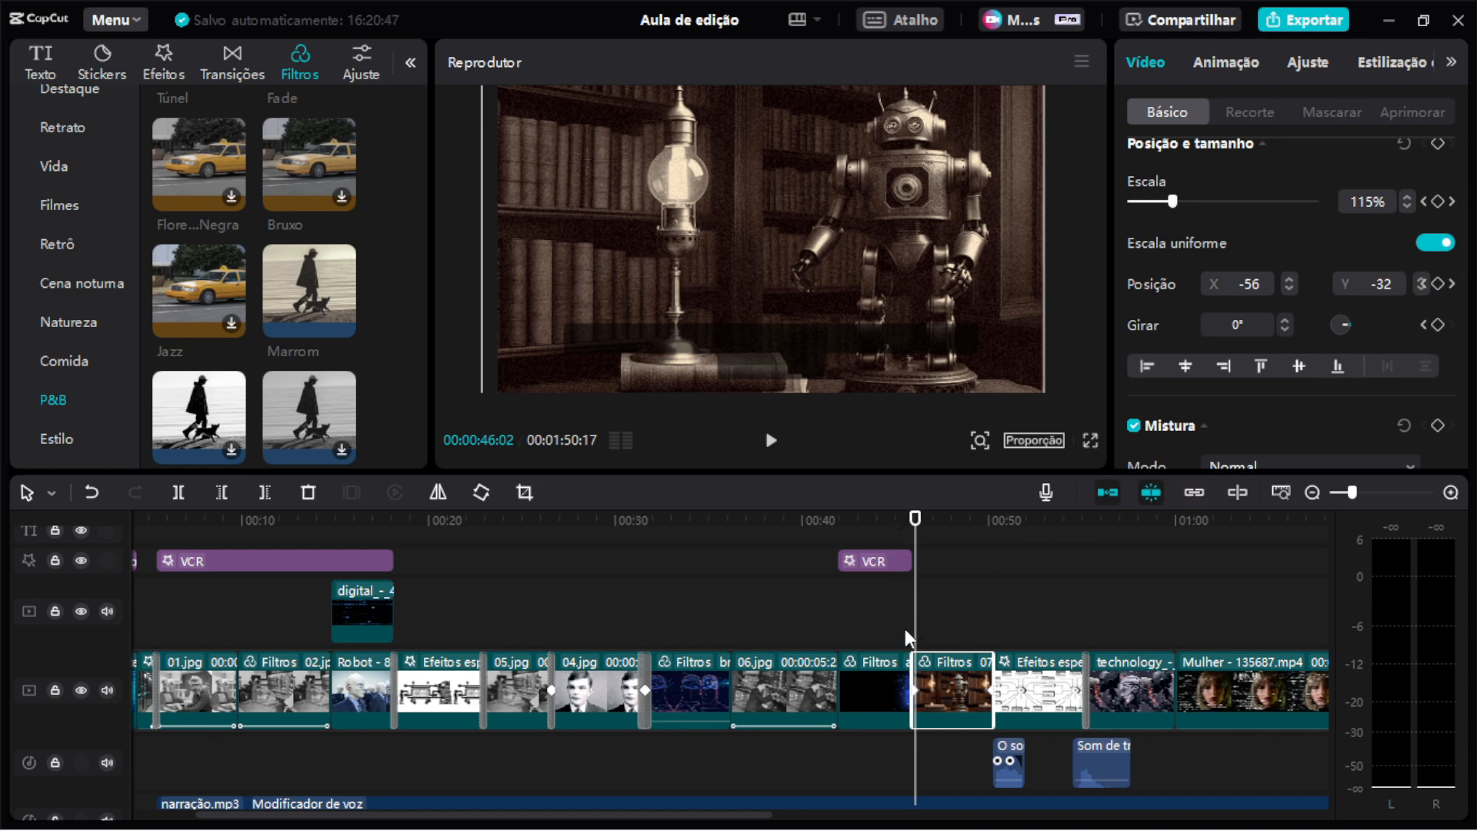
drag(916, 519, 917, 528)
drag(914, 532, 963, 525)
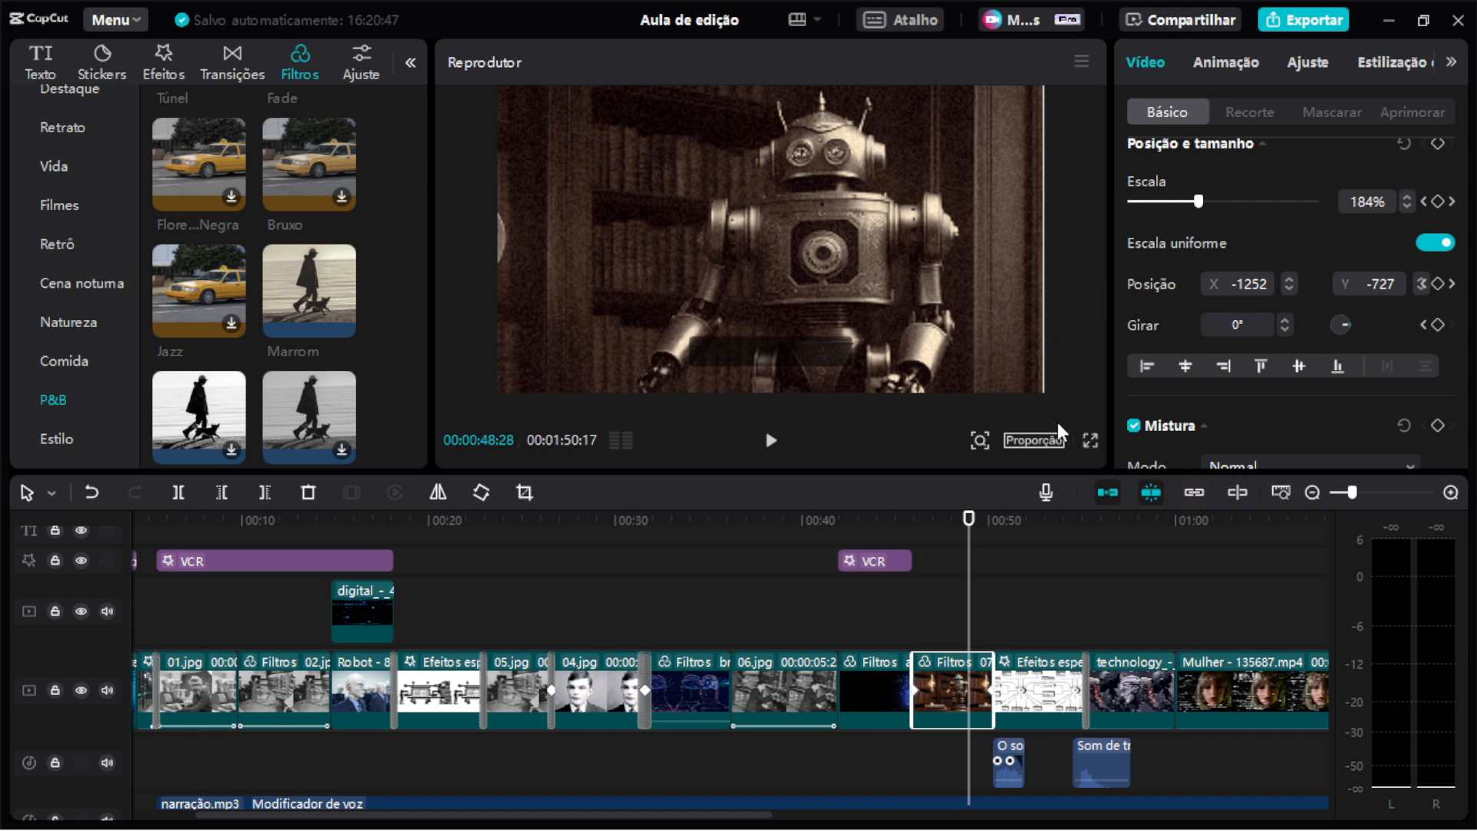
drag(934, 521, 915, 523)
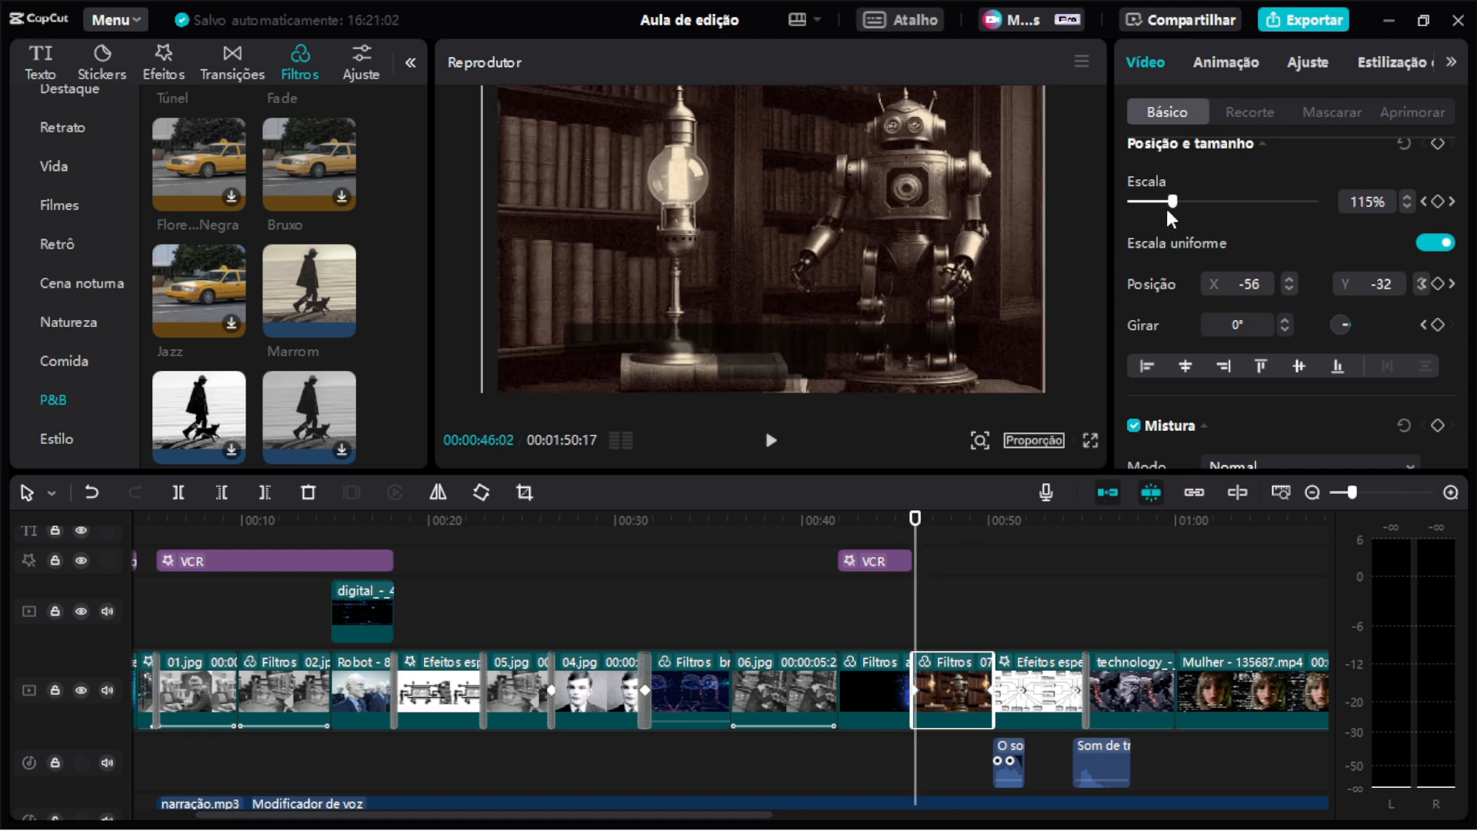
Try to raise the robot clip's scale and reposition the image, then undo both changes.
drag(1175, 202, 1214, 201)
drag(1008, 138, 735, 275)
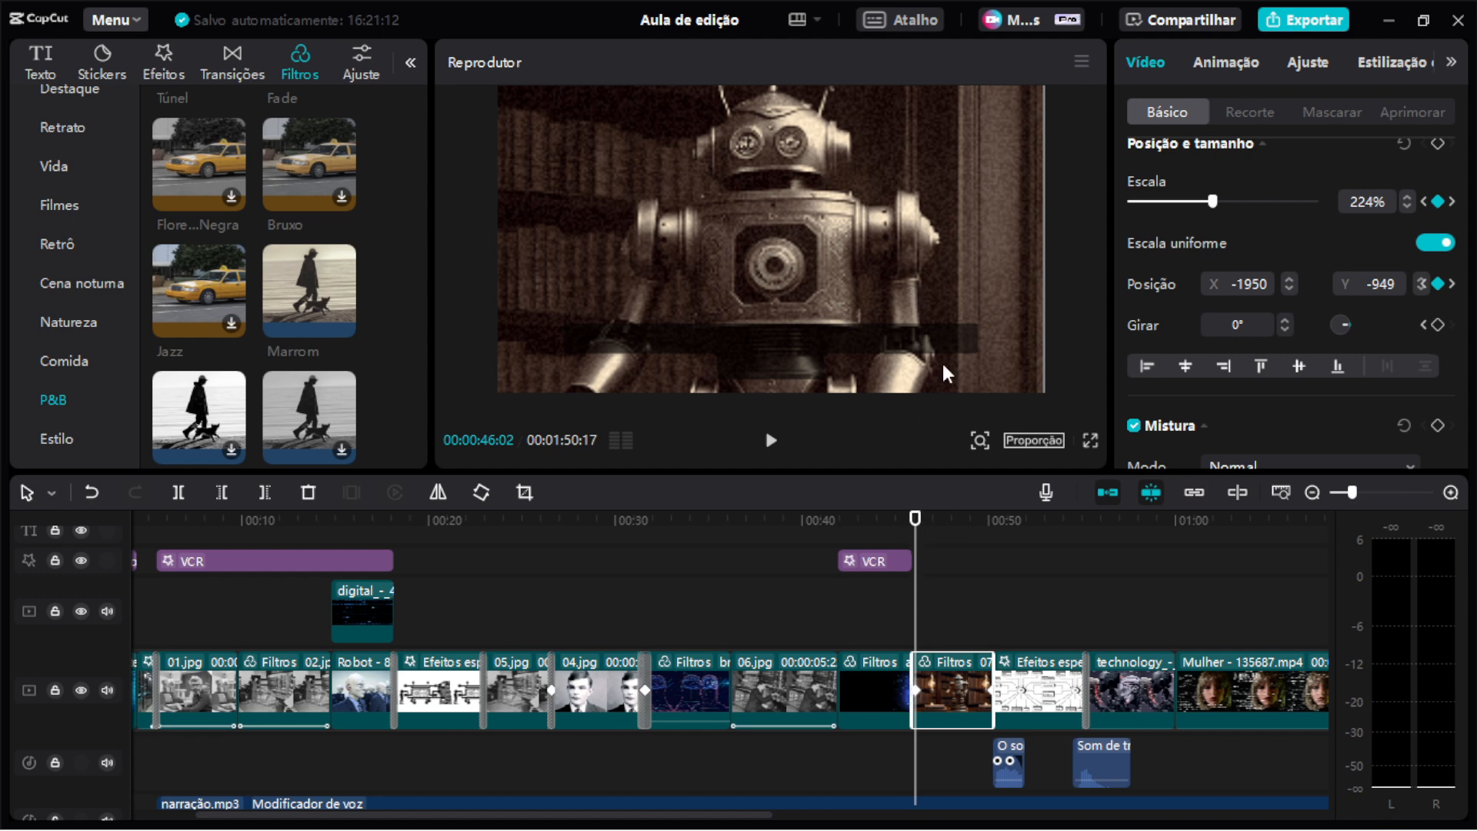
key(ctrl+z)
key(ctrl+z)
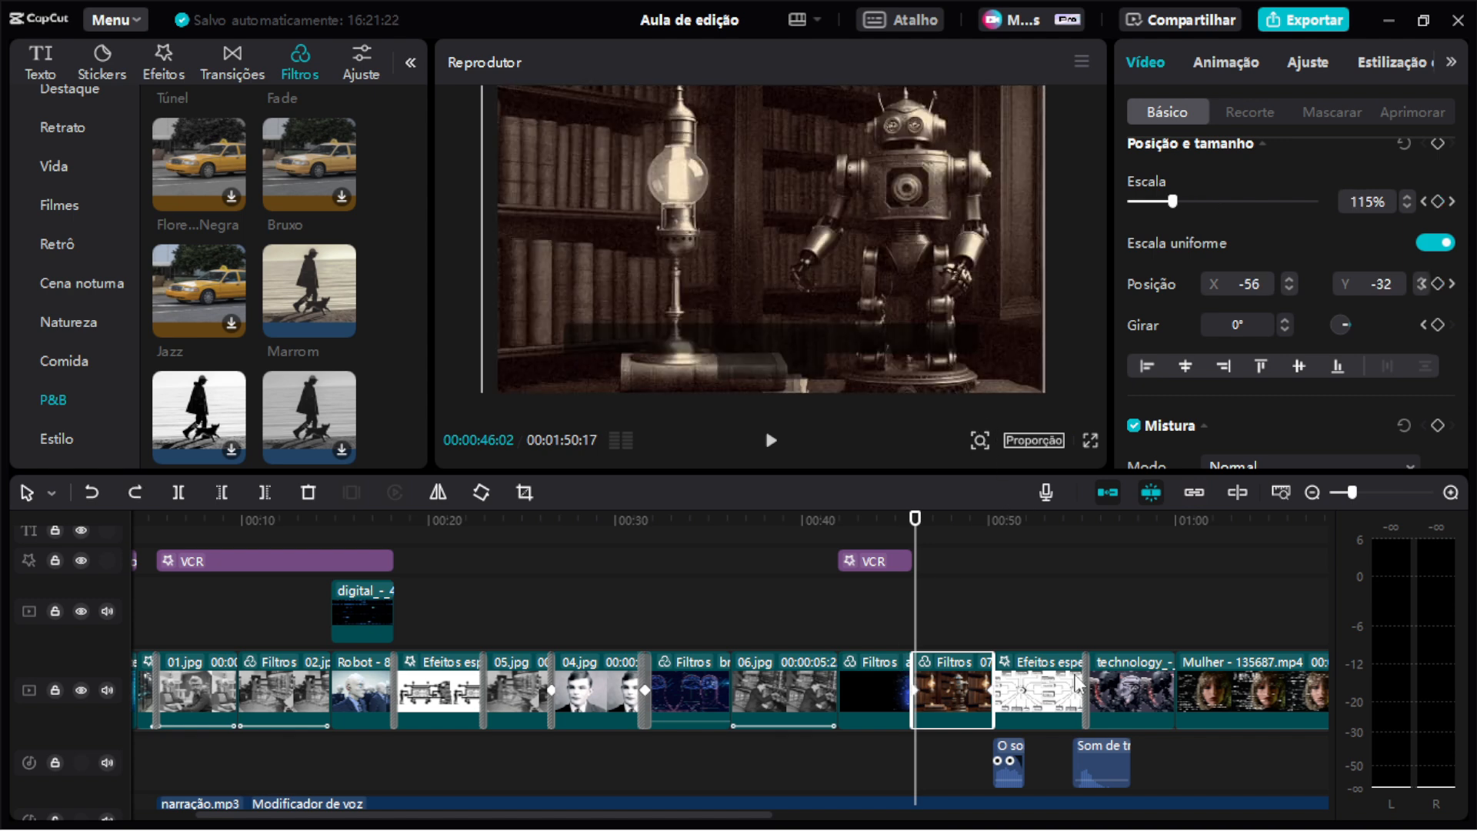
Play back the robot clip and following clips, then zoom into the timeline around them.
key(space)
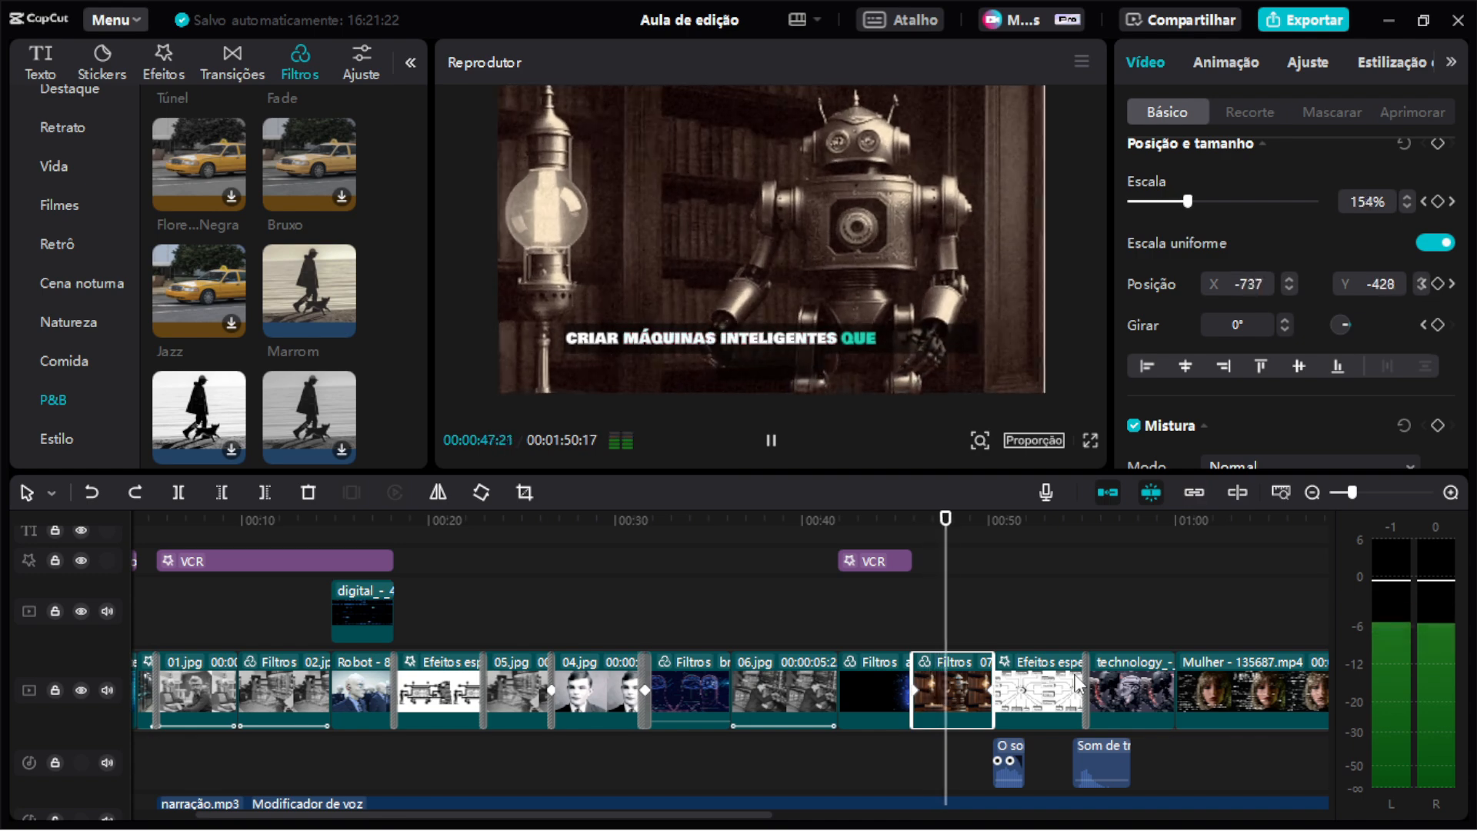
key(space)
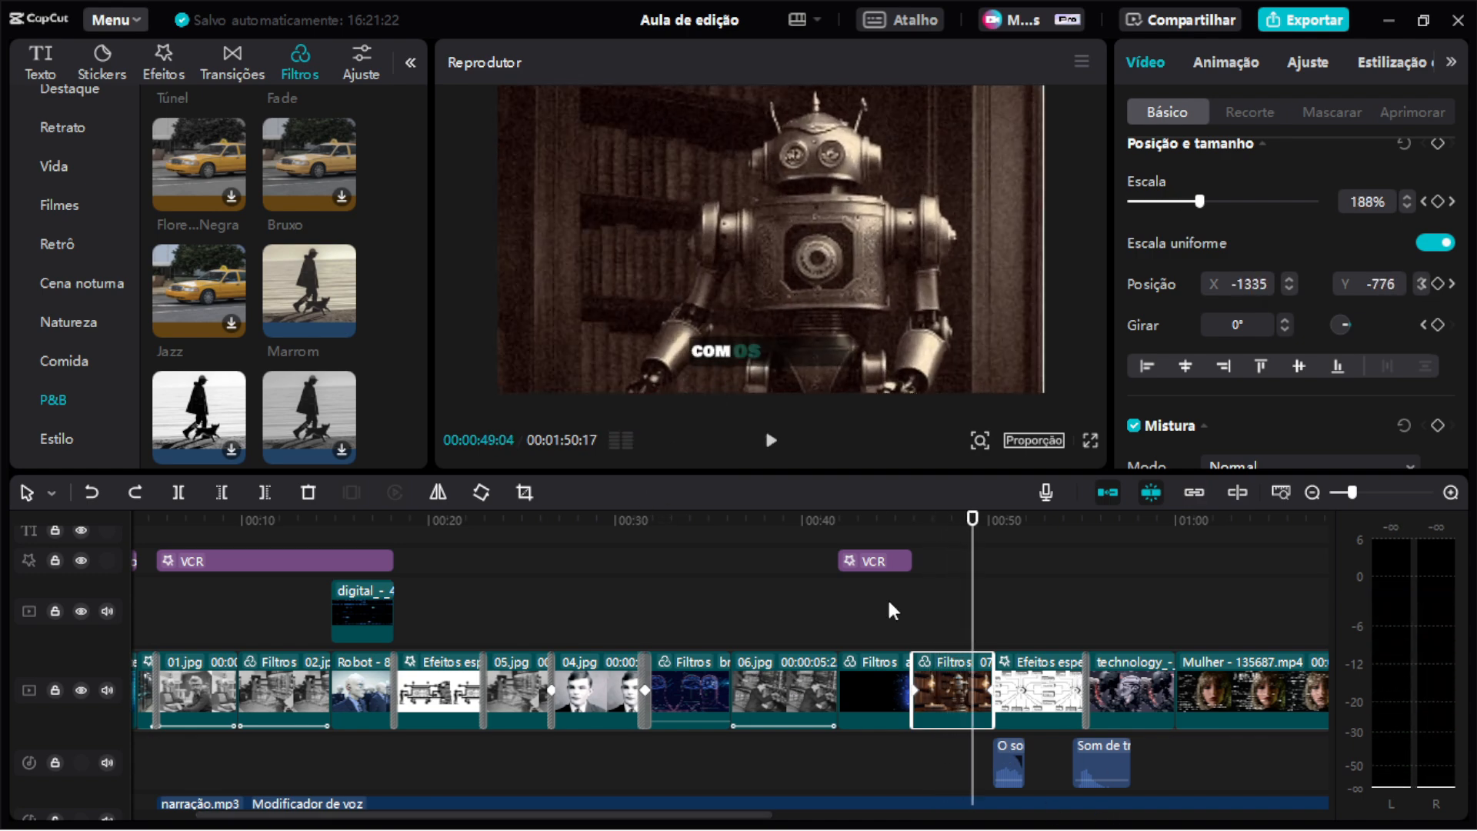
scroll(945, 658, right, 3)
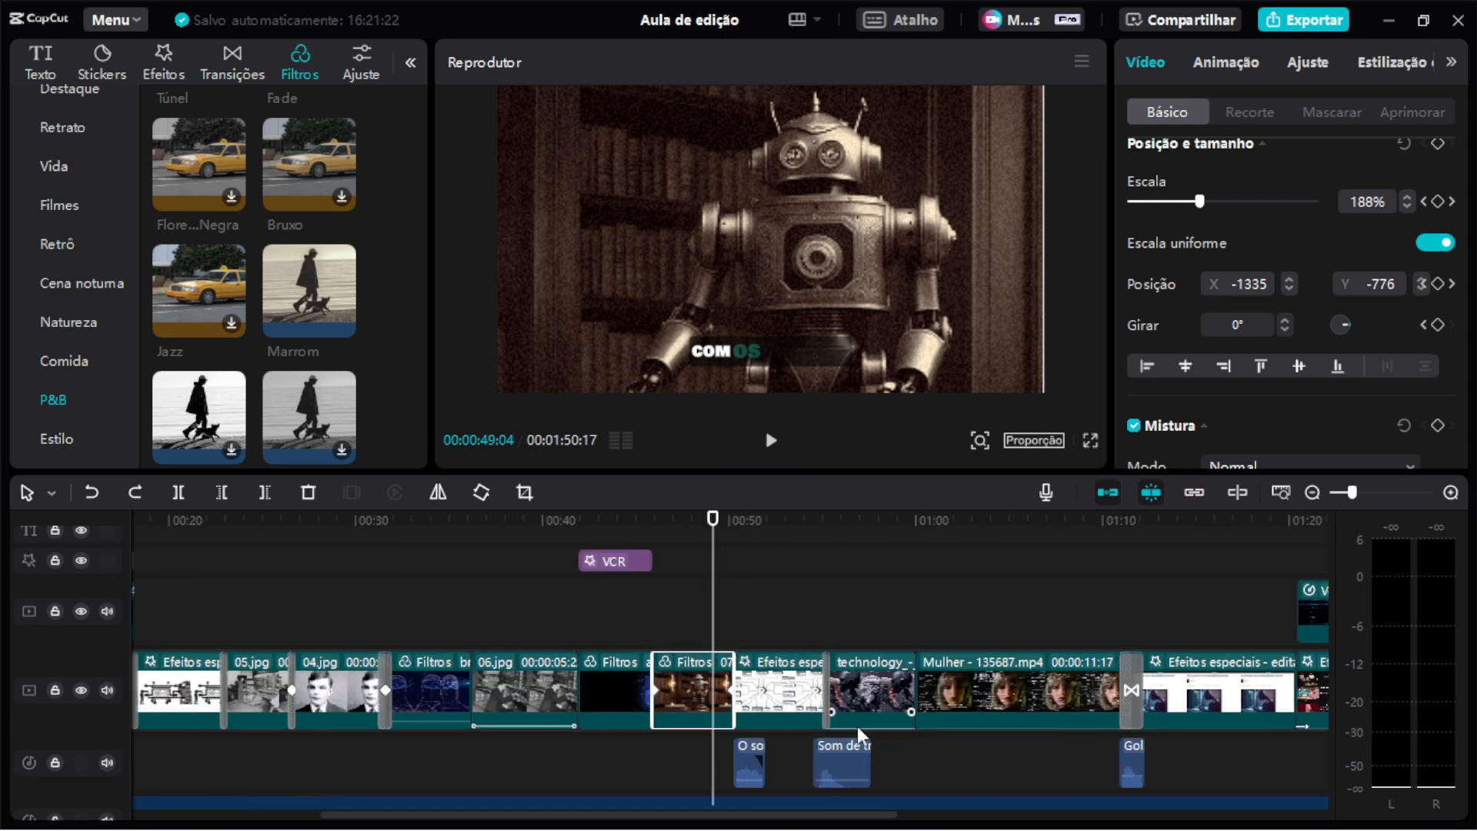
drag(705, 531, 728, 524)
key(space)
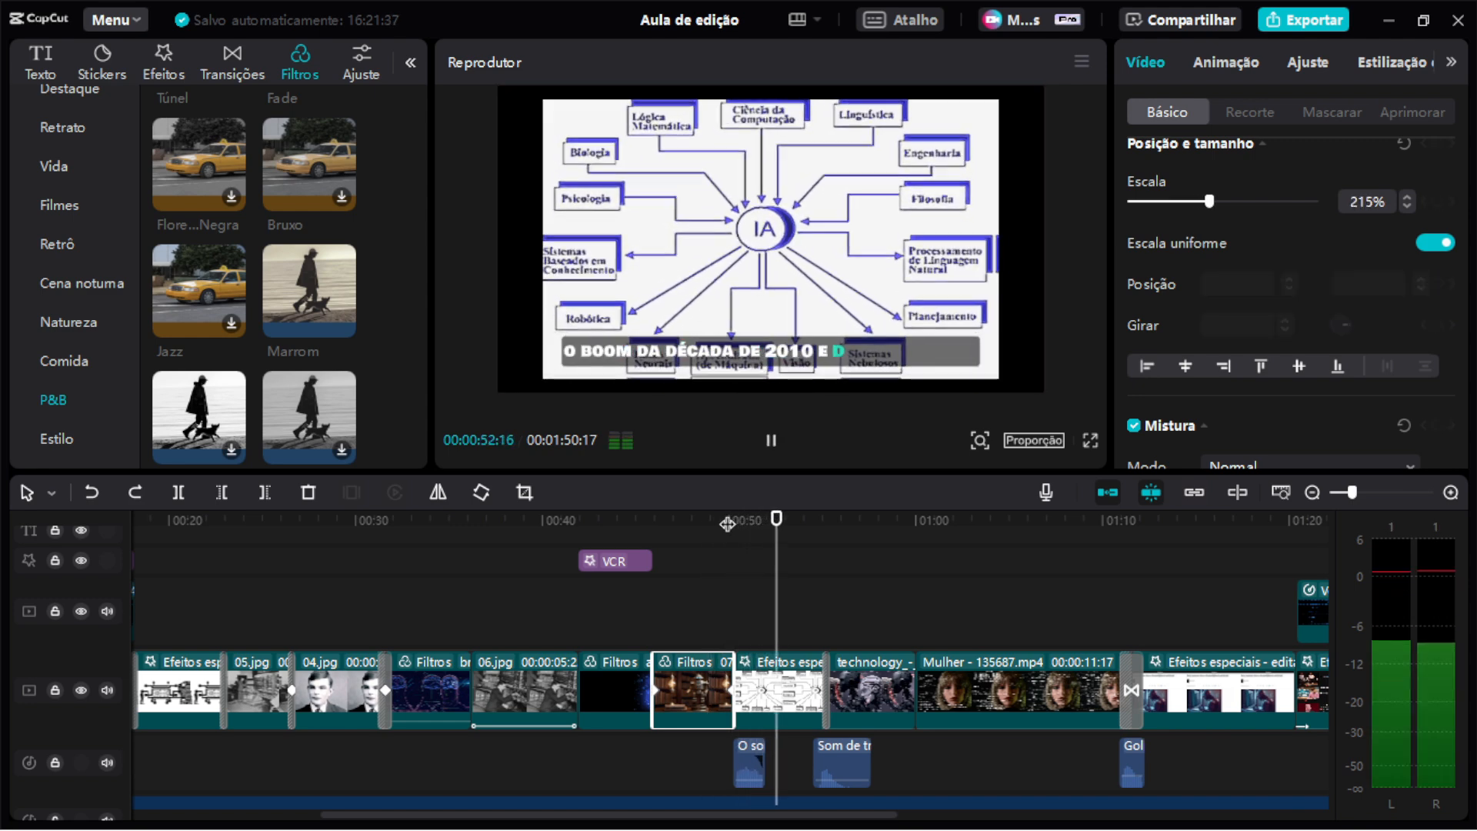
key(space)
scroll(728, 727, up, 1)
scroll(729, 742, down, 2)
scroll(705, 731, up, 1)
scroll(703, 730, up, 5)
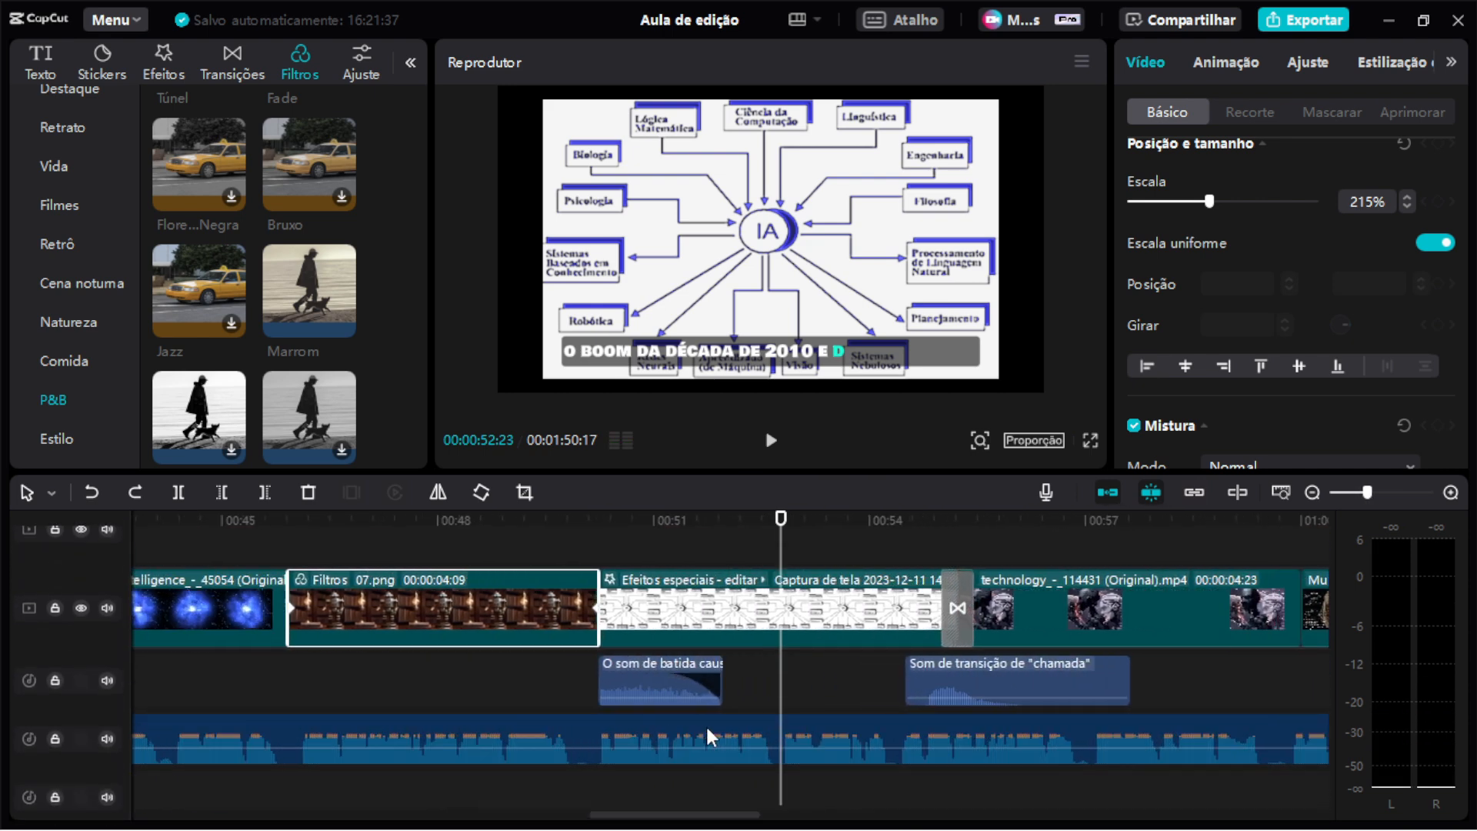
Select the 'O som de batida' sound effect and lower its volume to -8.8 dB.
drag(787, 521, 851, 521)
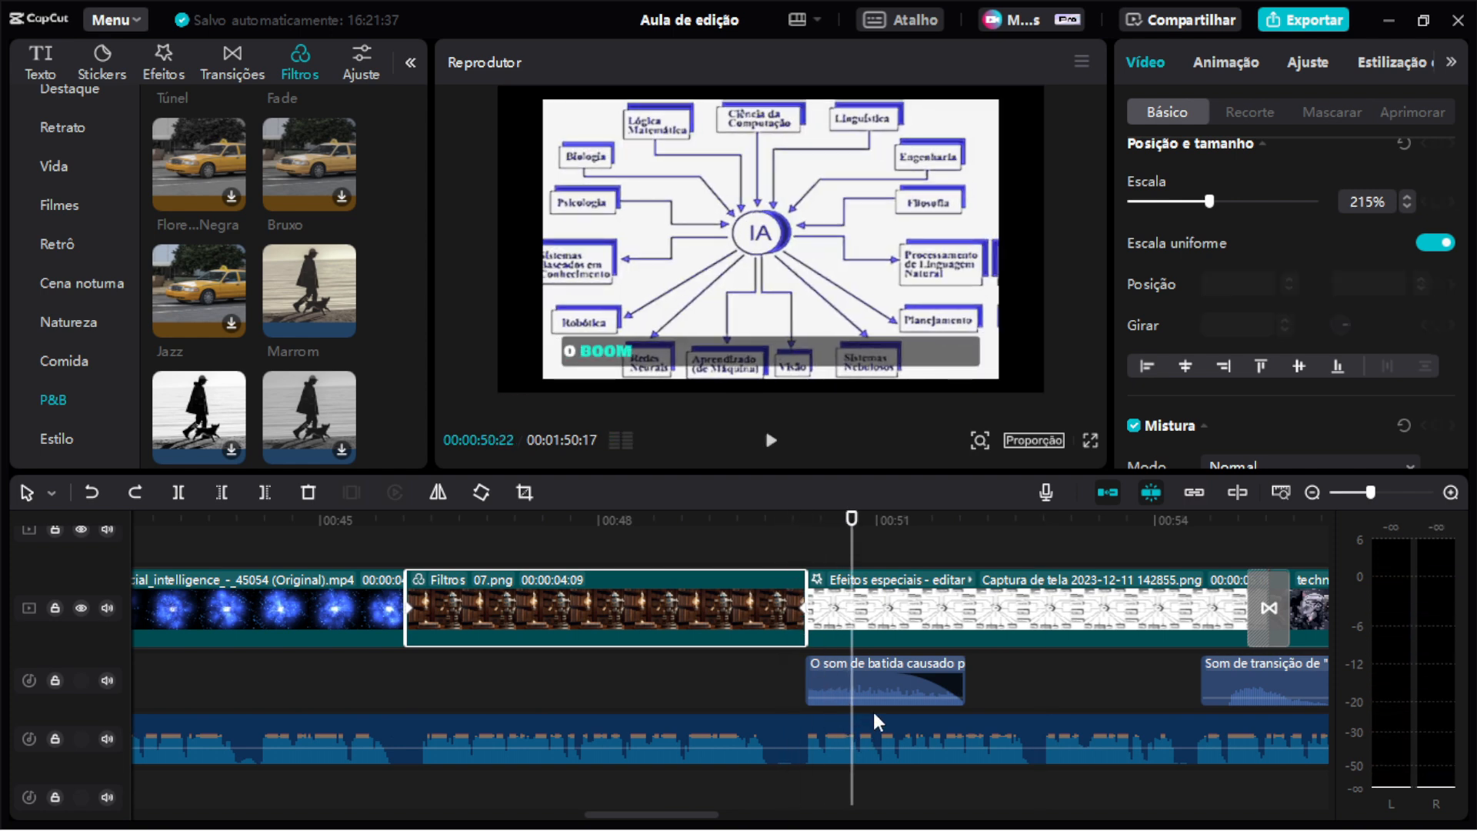
drag(882, 689, 881, 698)
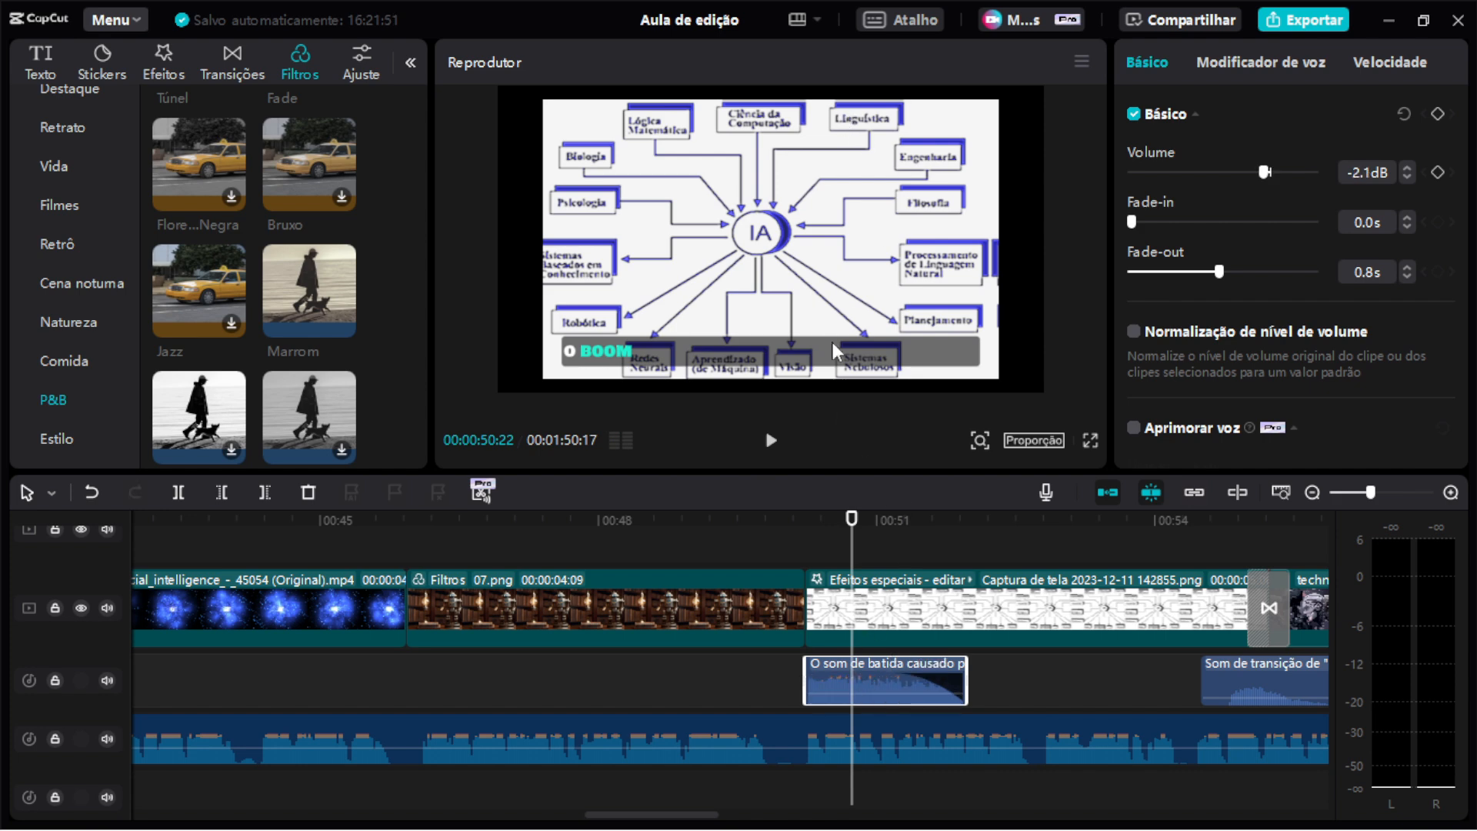
click(797, 531)
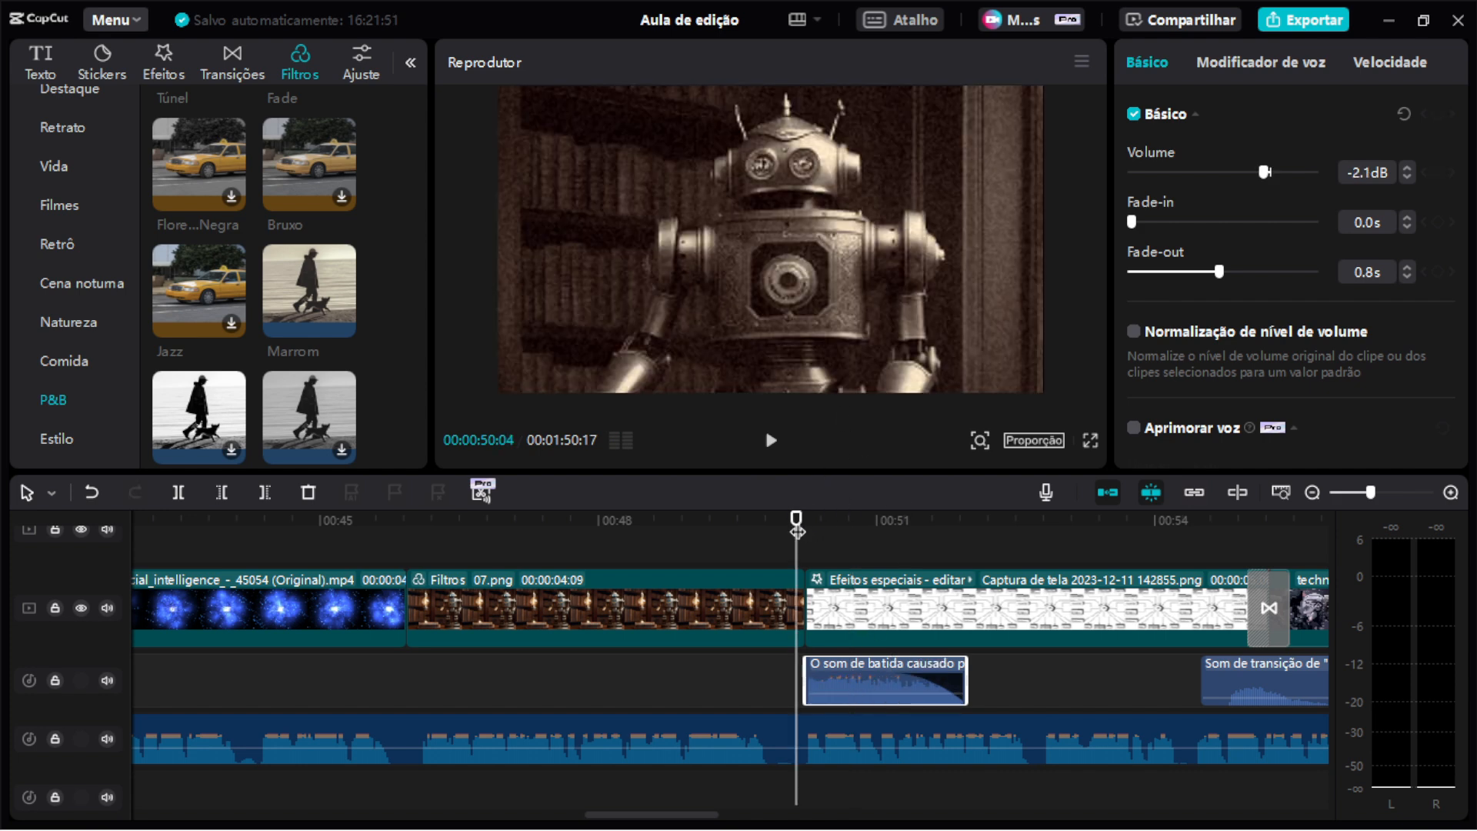
key(space)
key(space)
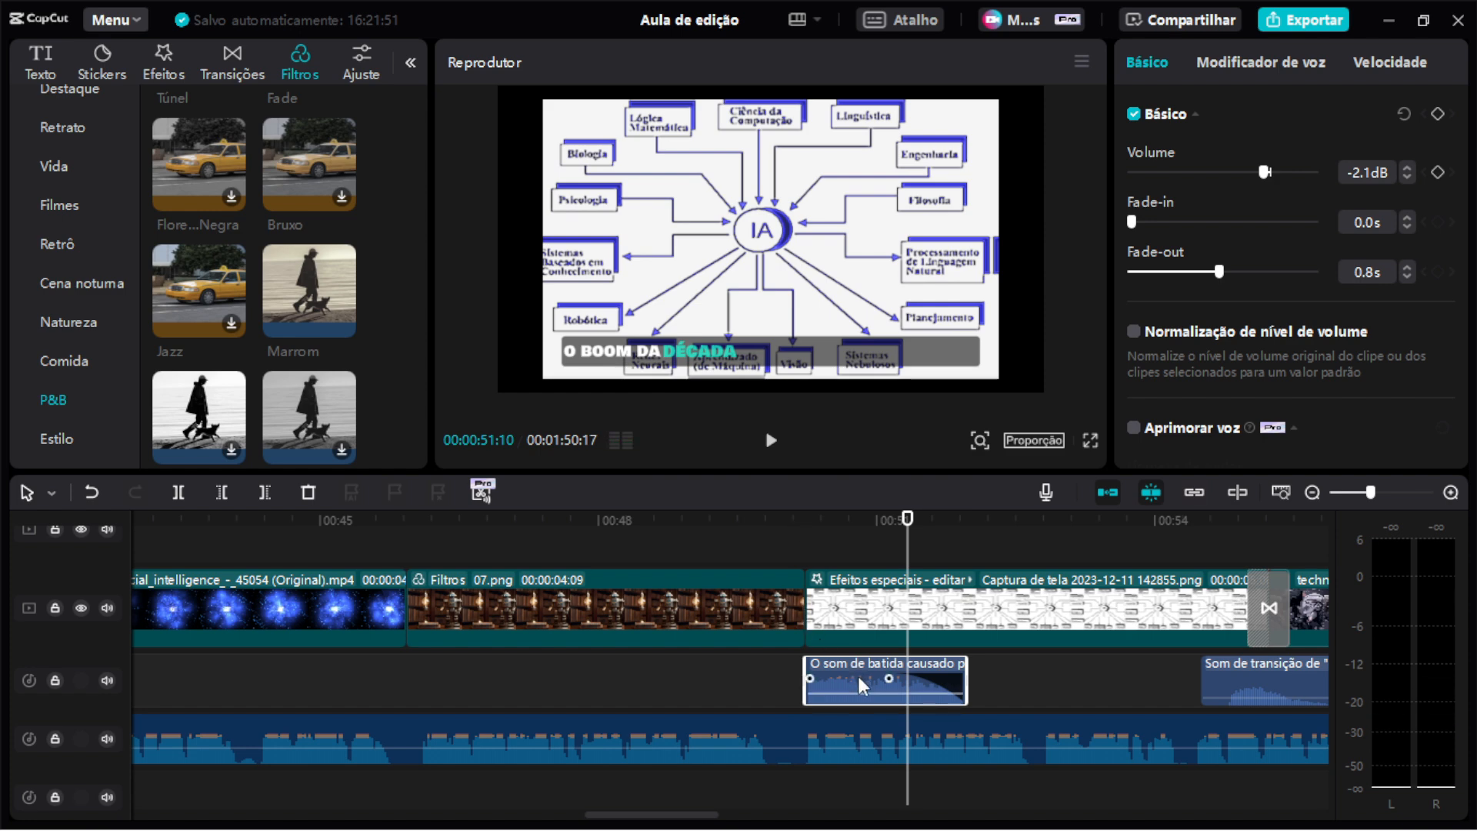
drag(859, 688, 862, 696)
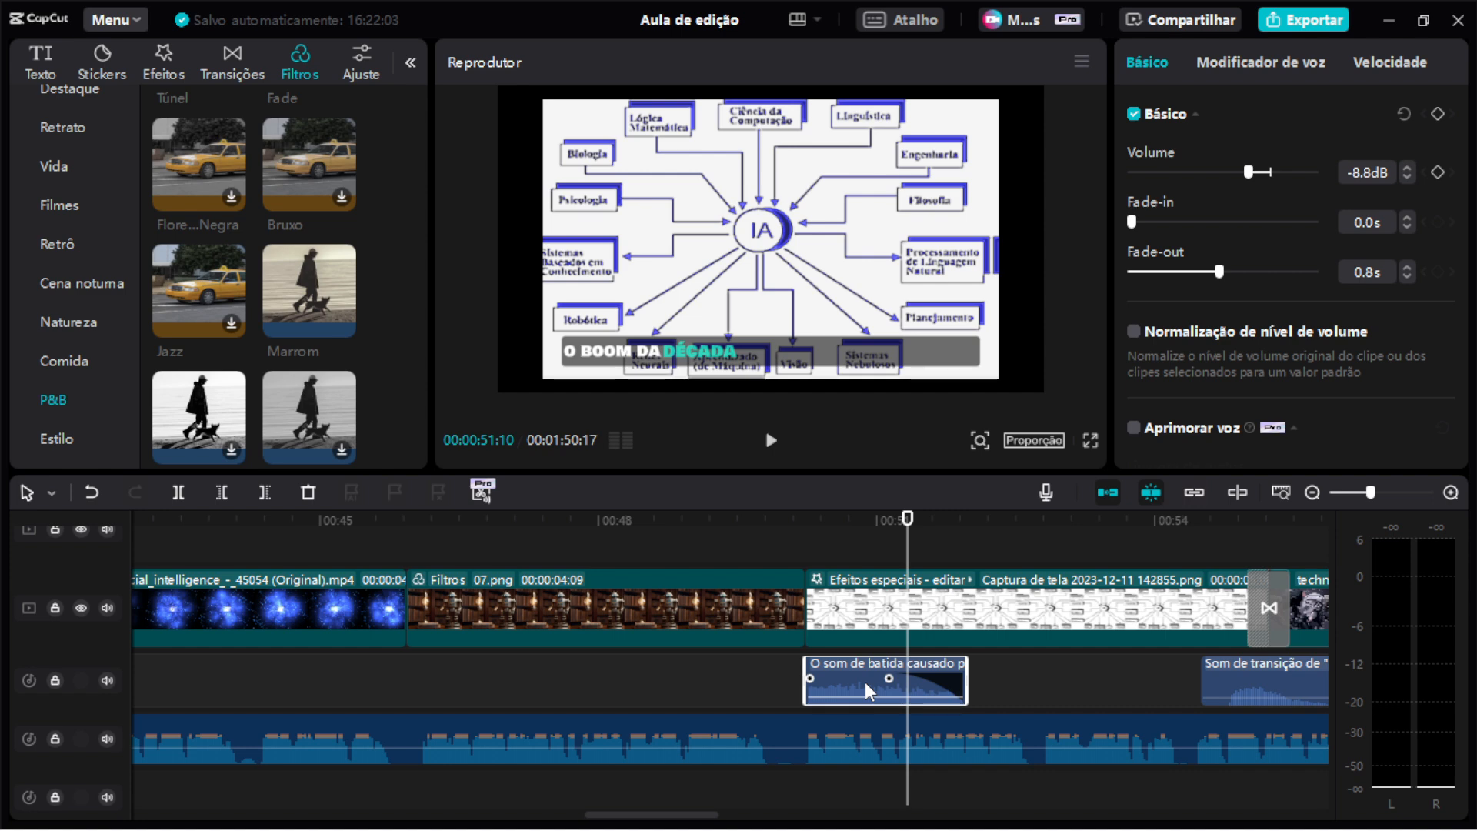
Select the screenshot clip and switch its effects off and back on, comparing in full-screen preview.
click(1041, 611)
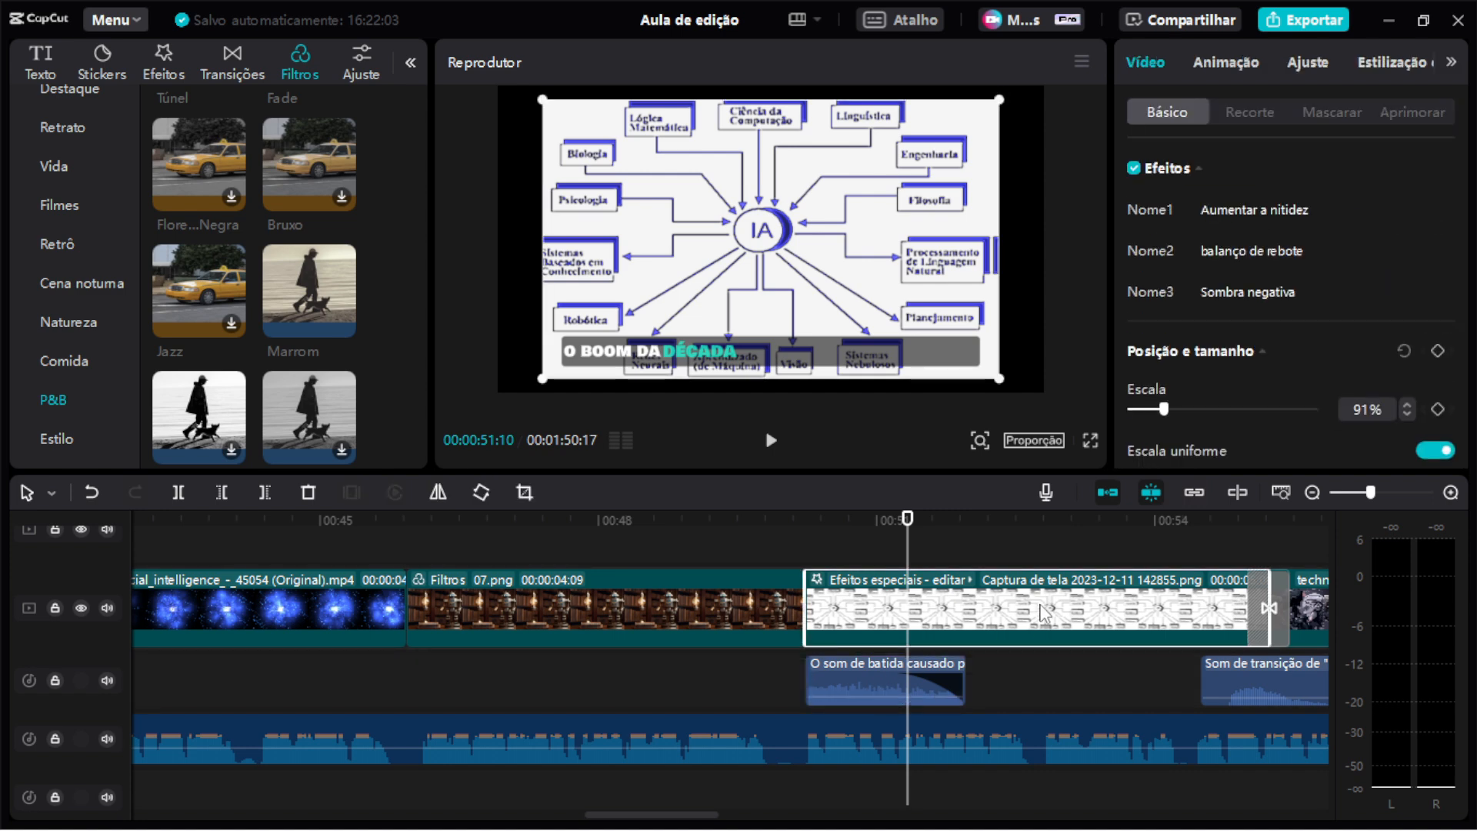
click(1134, 169)
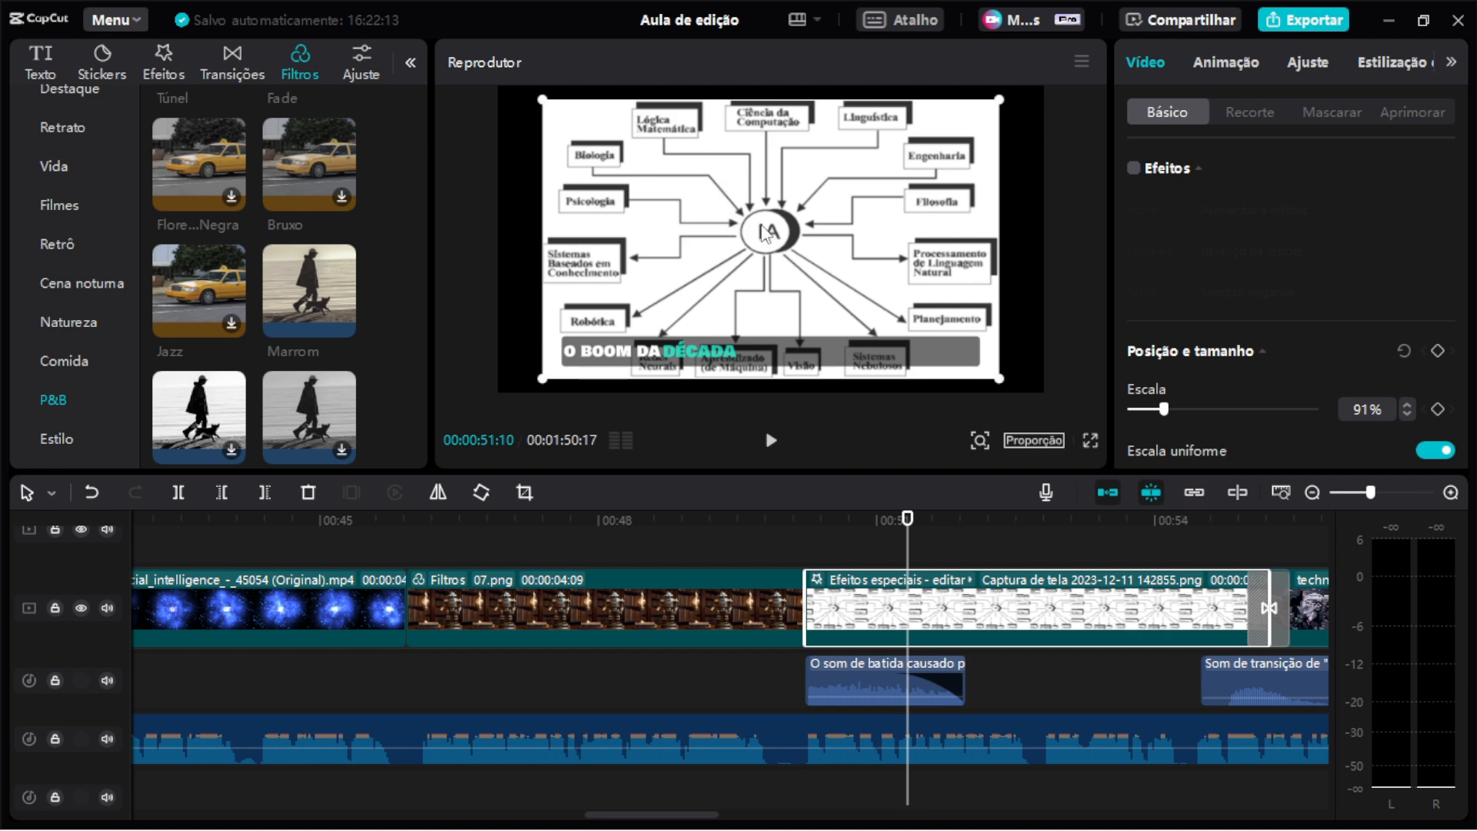
drag(785, 472, 775, 587)
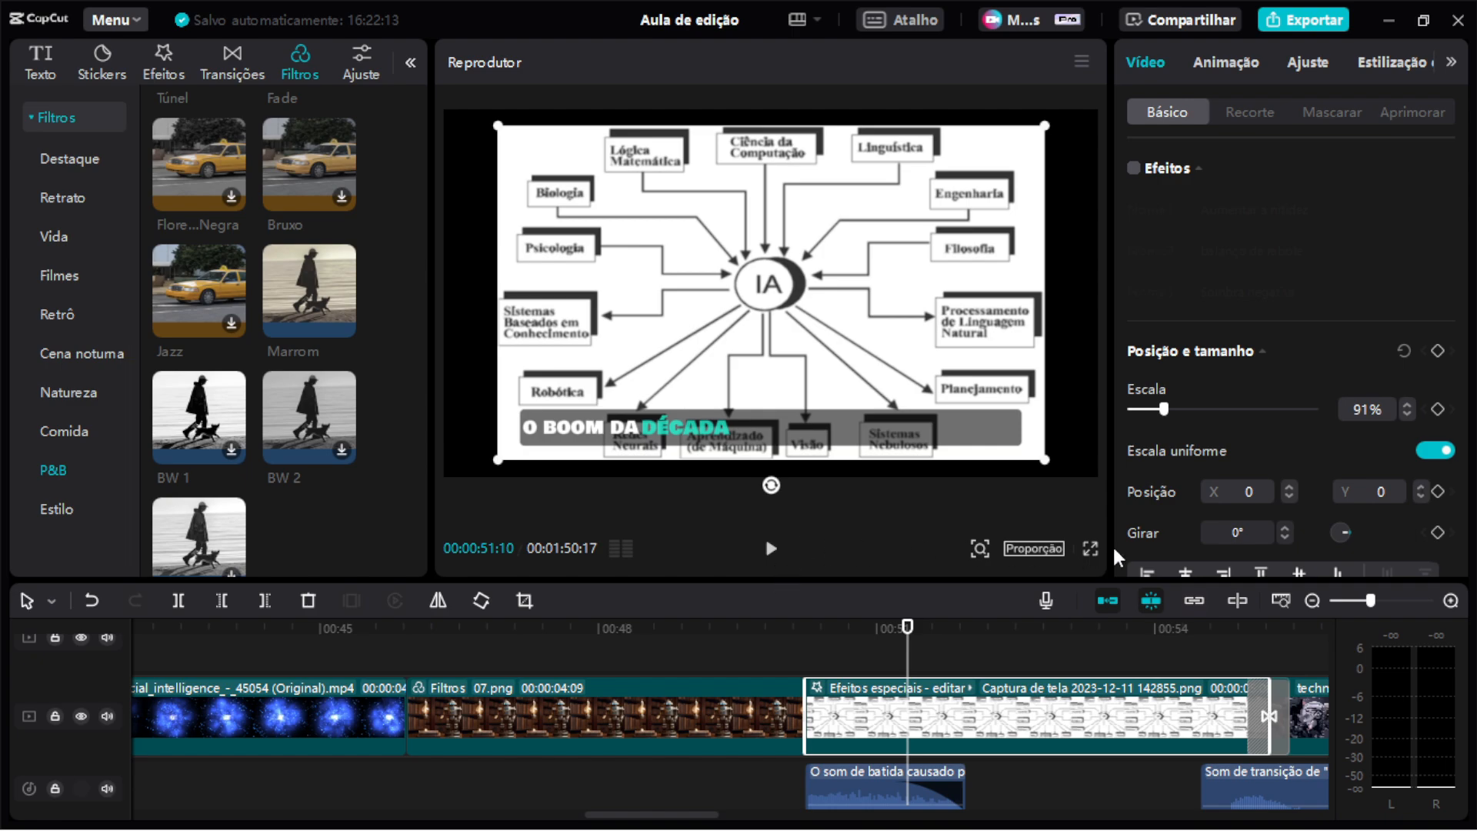
click(1093, 549)
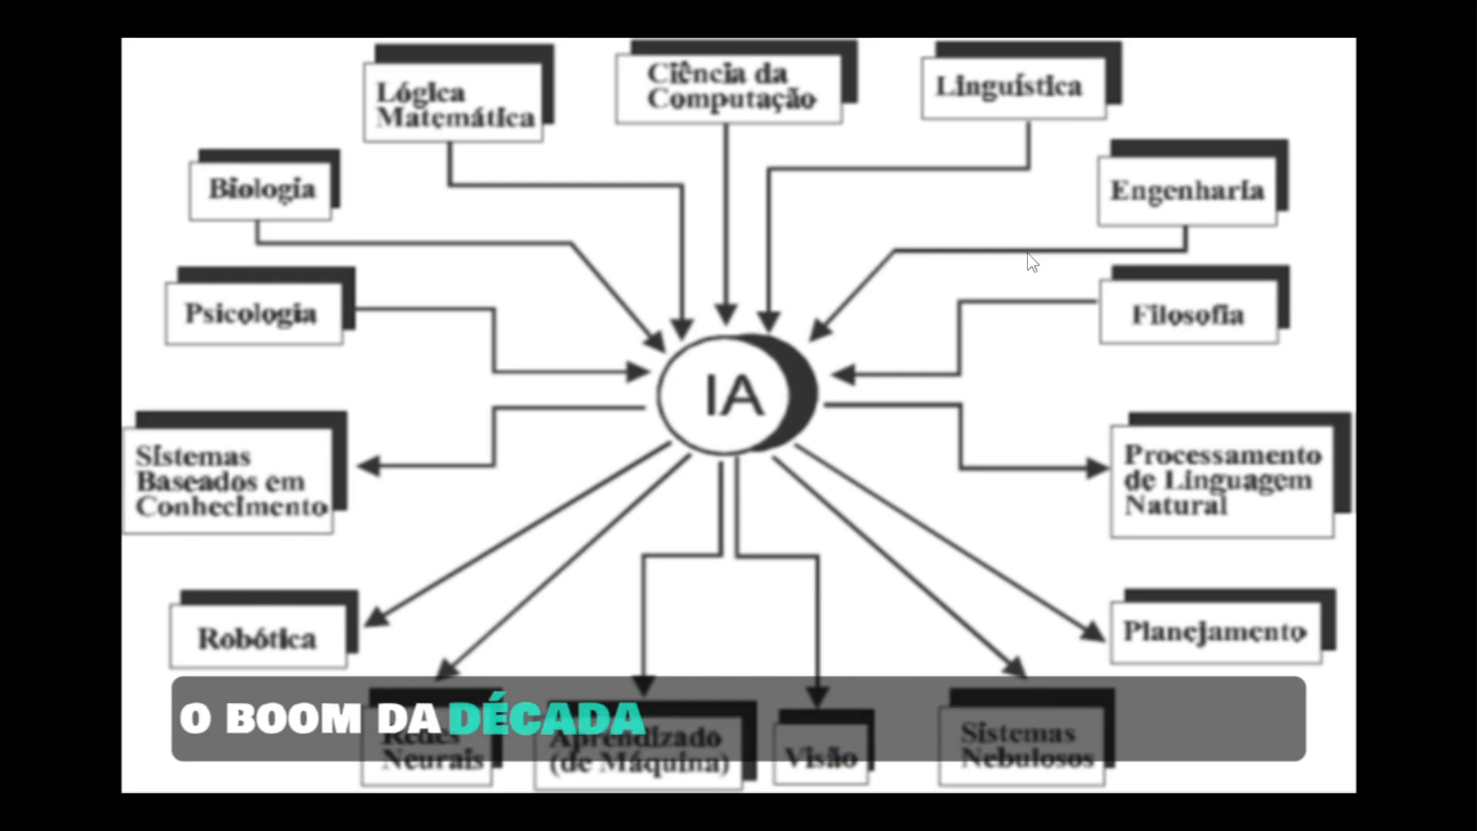
key(Escape)
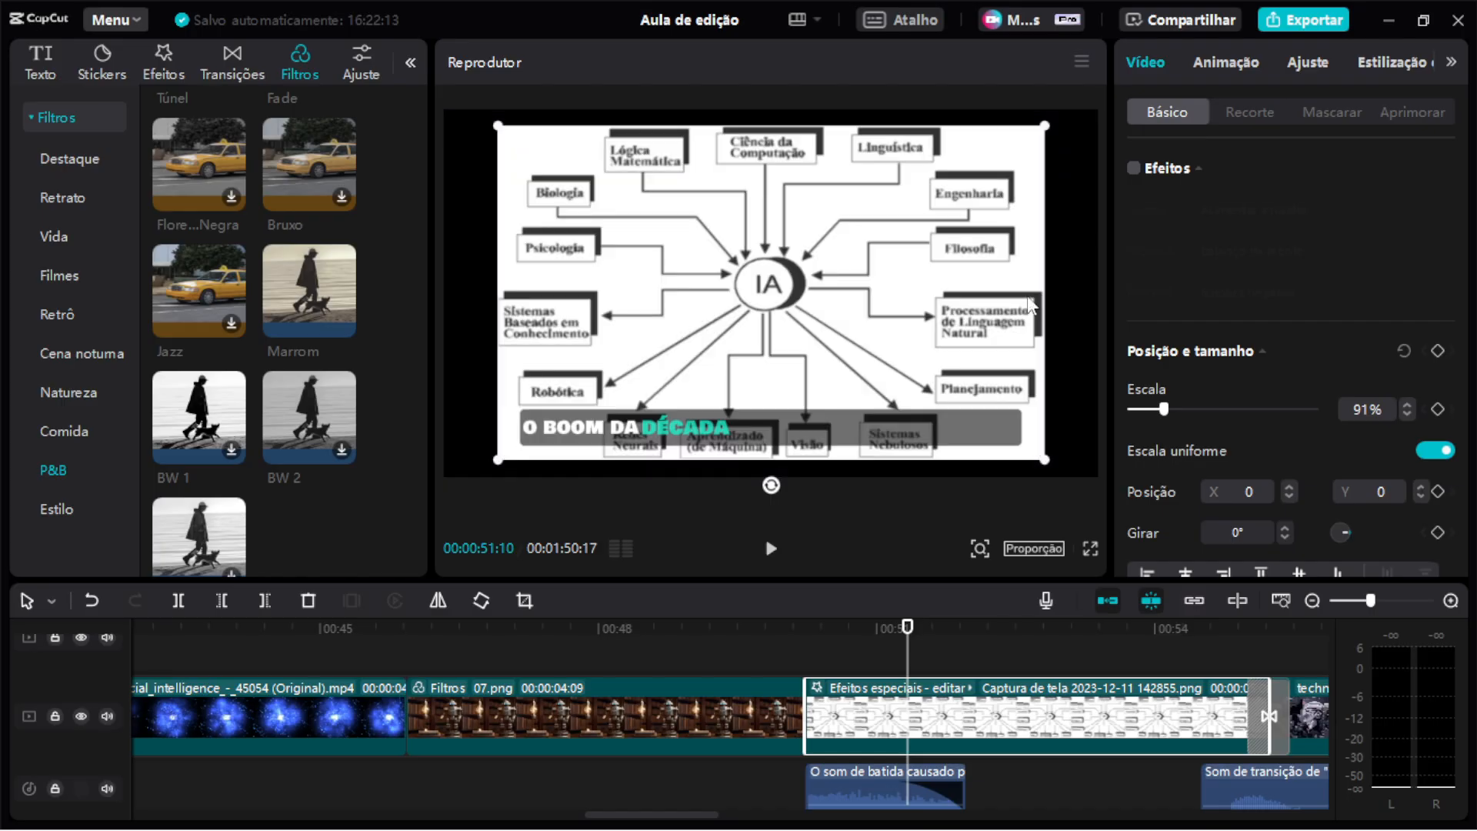
click(1134, 168)
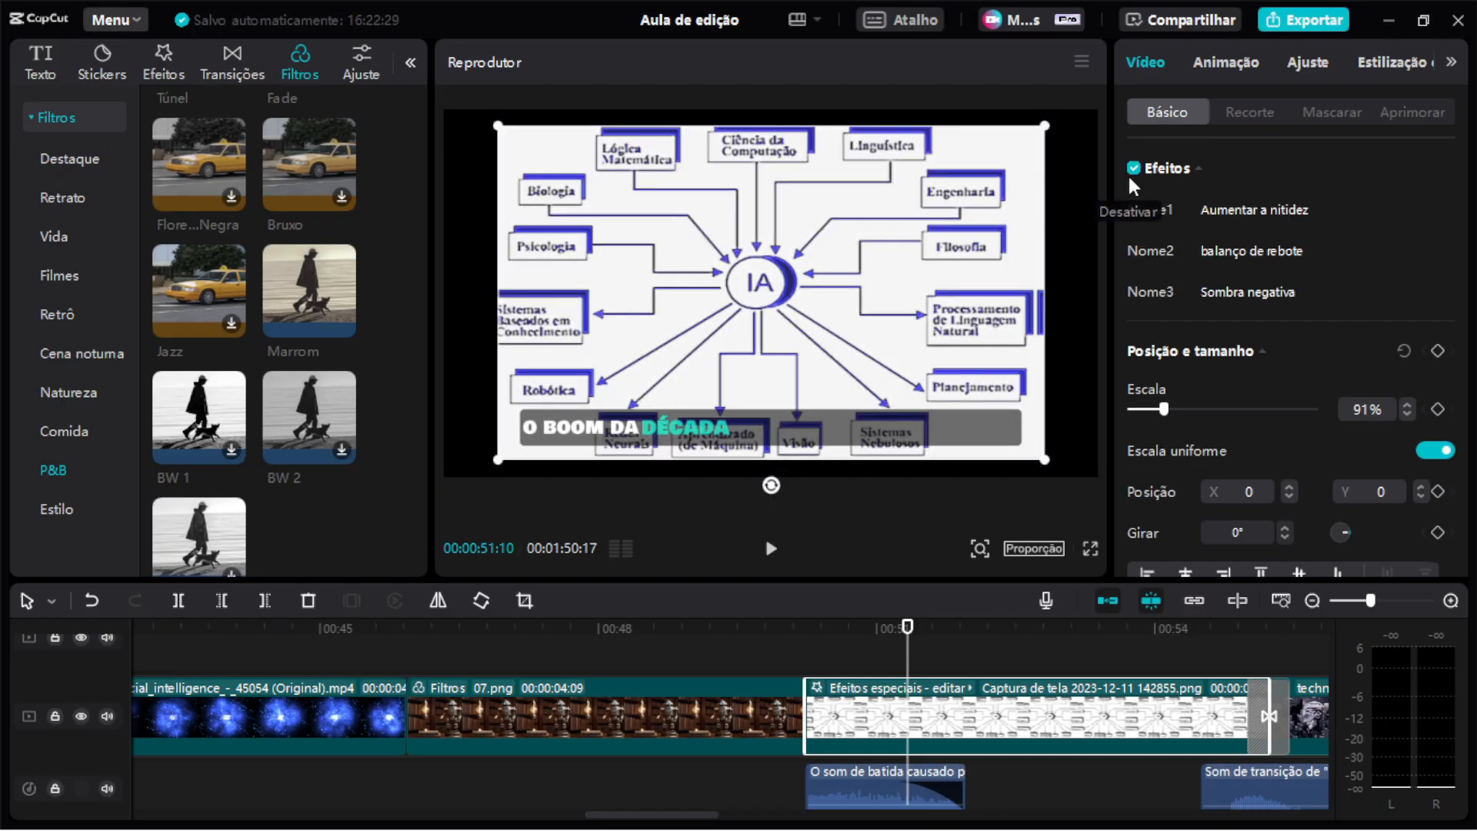
Disable the screenshot clip's effects and play it back in full-screen preview from its start.
mouse_move(1205, 220)
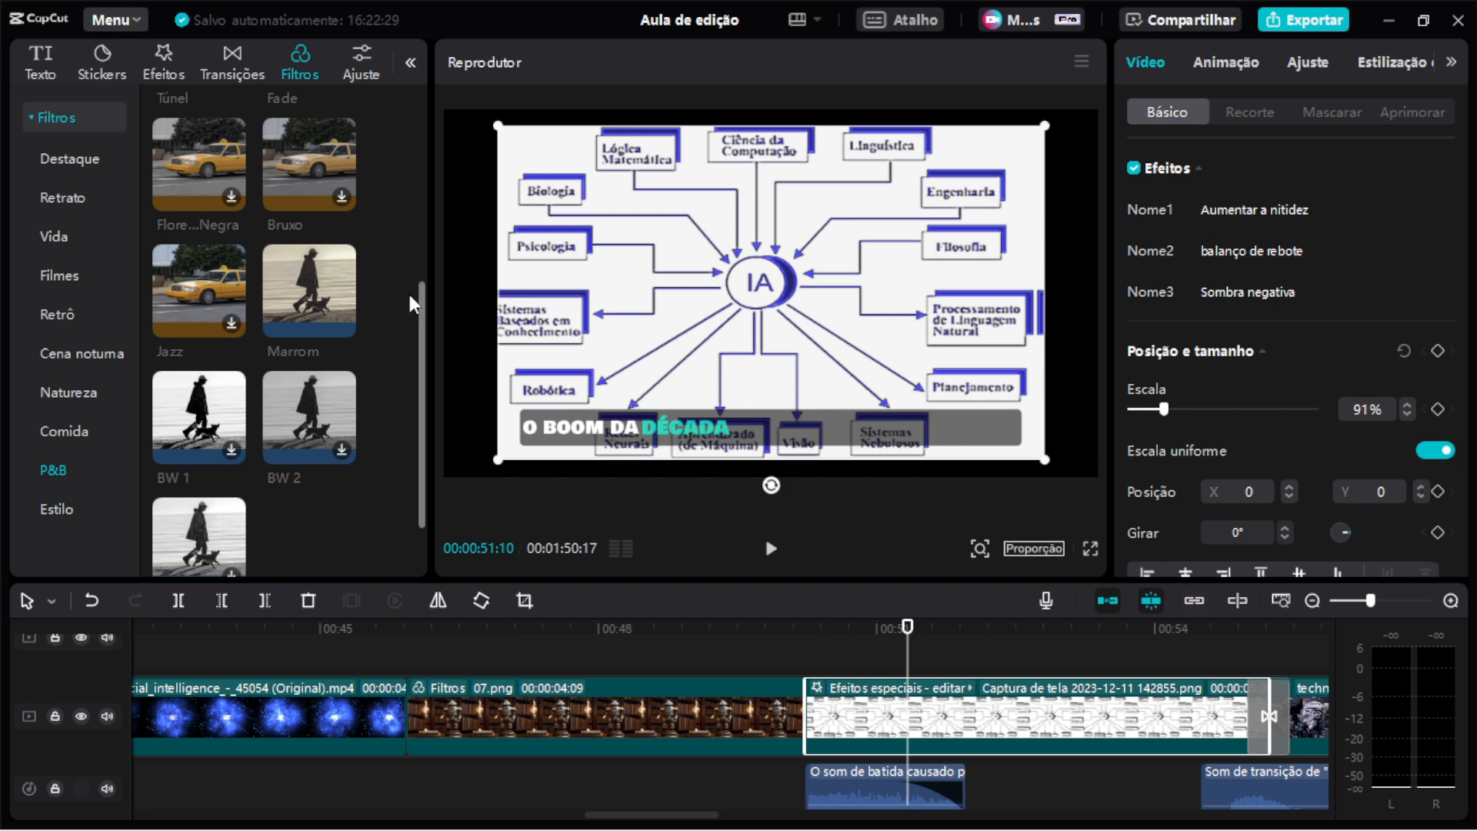
scroll(971, 688, up, 2)
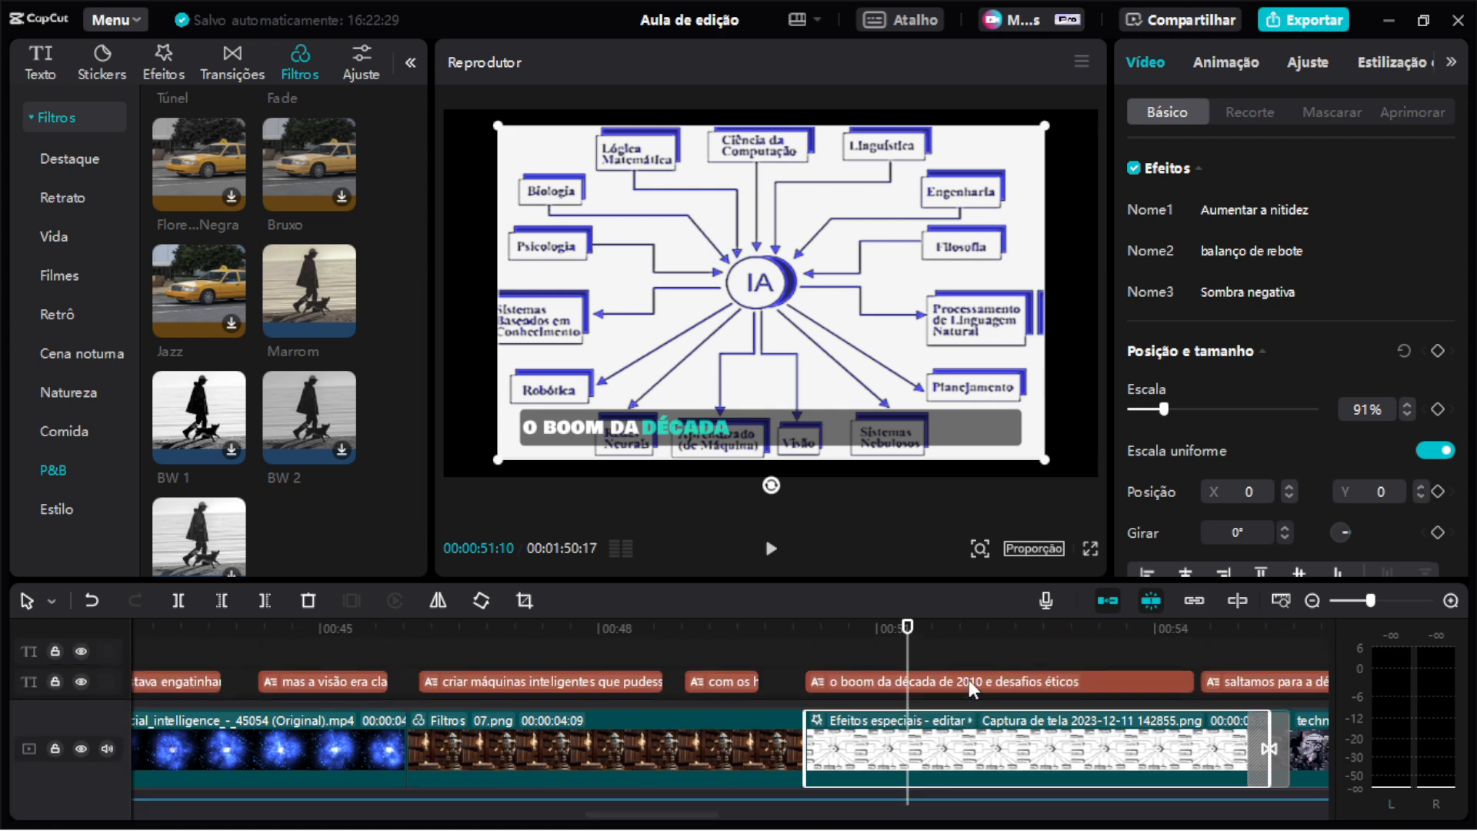
scroll(971, 687, down, 2)
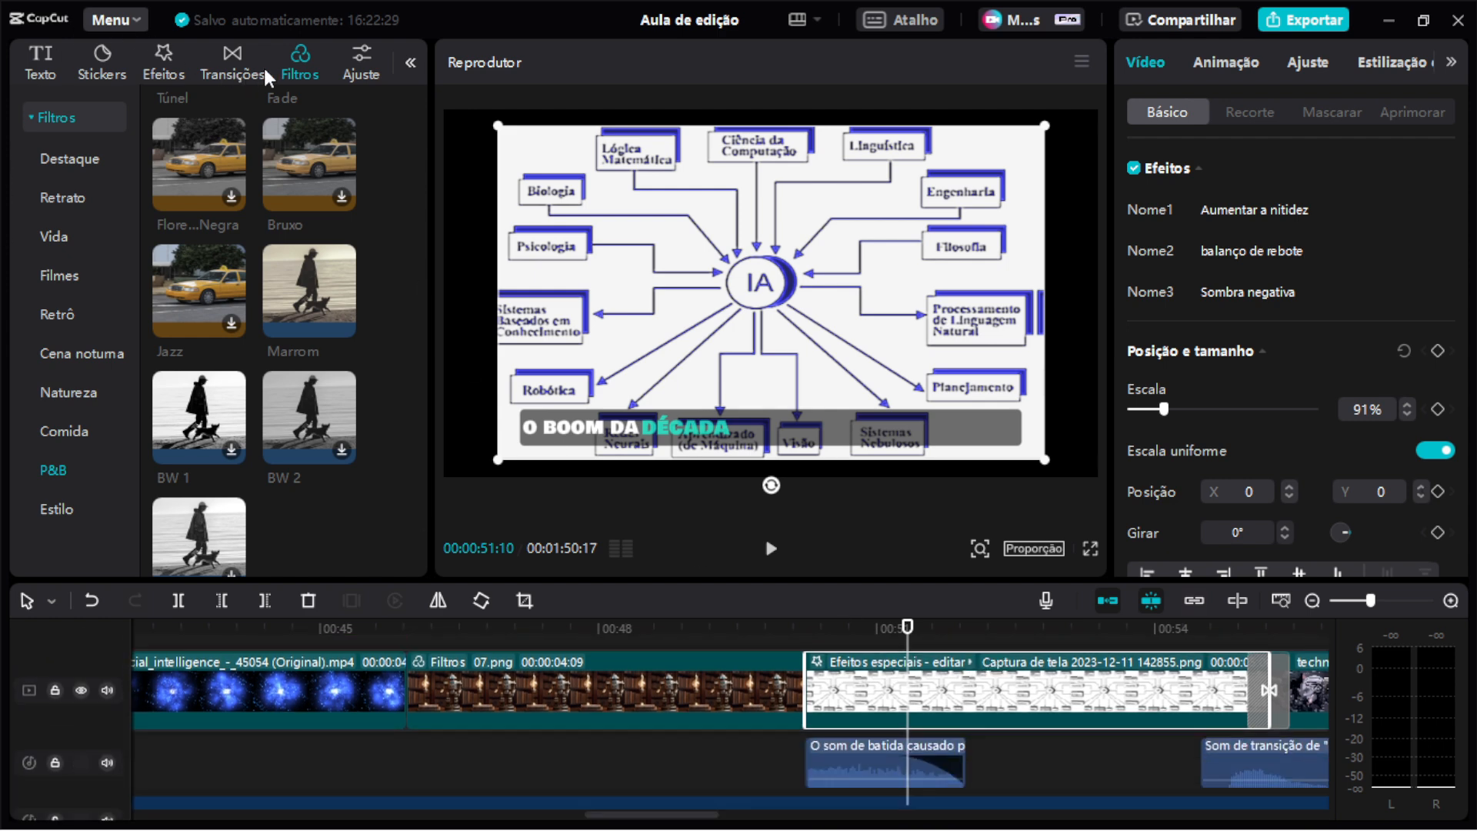
click(161, 69)
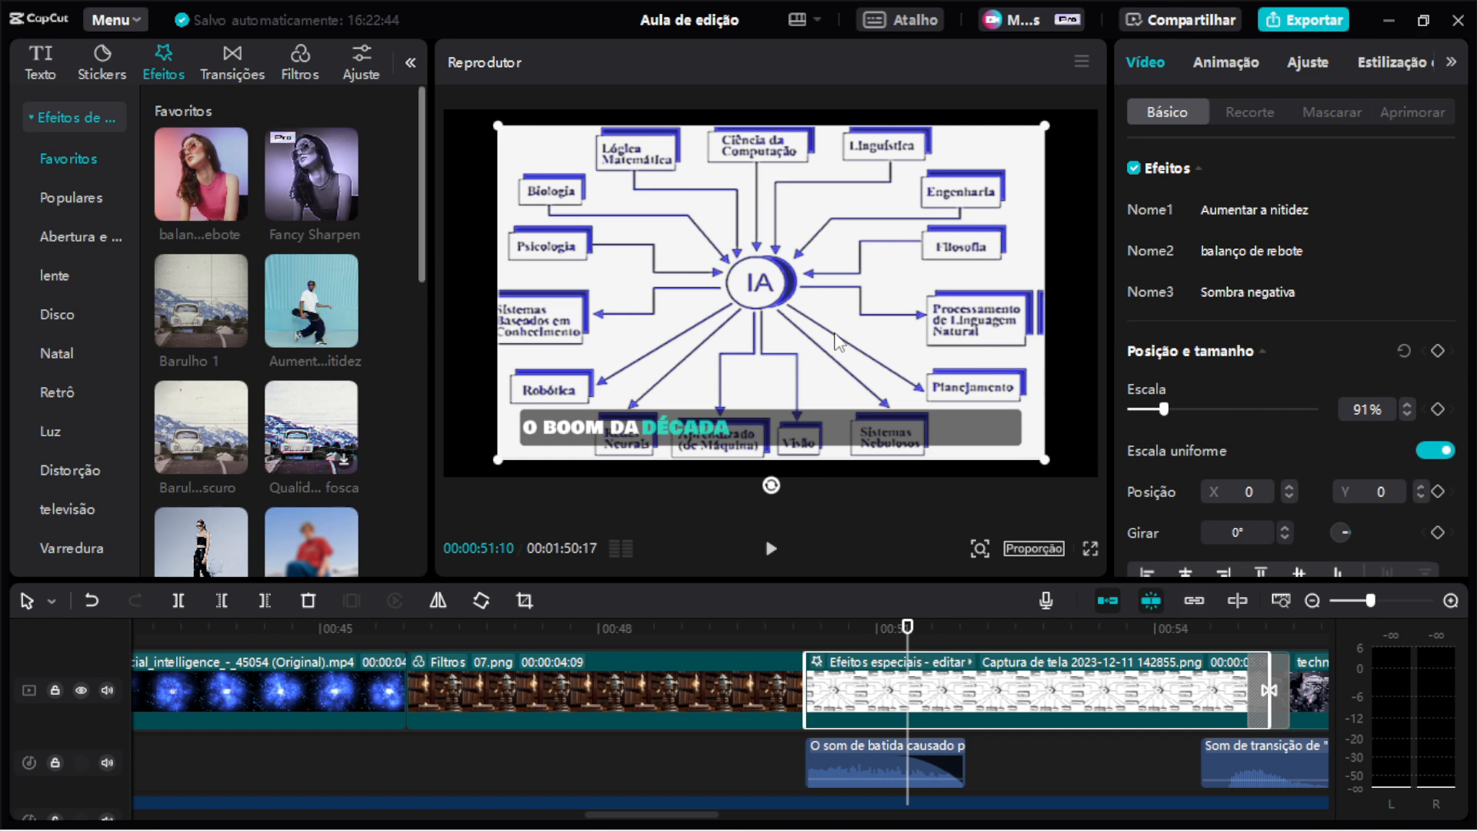
mouse_move(1240, 256)
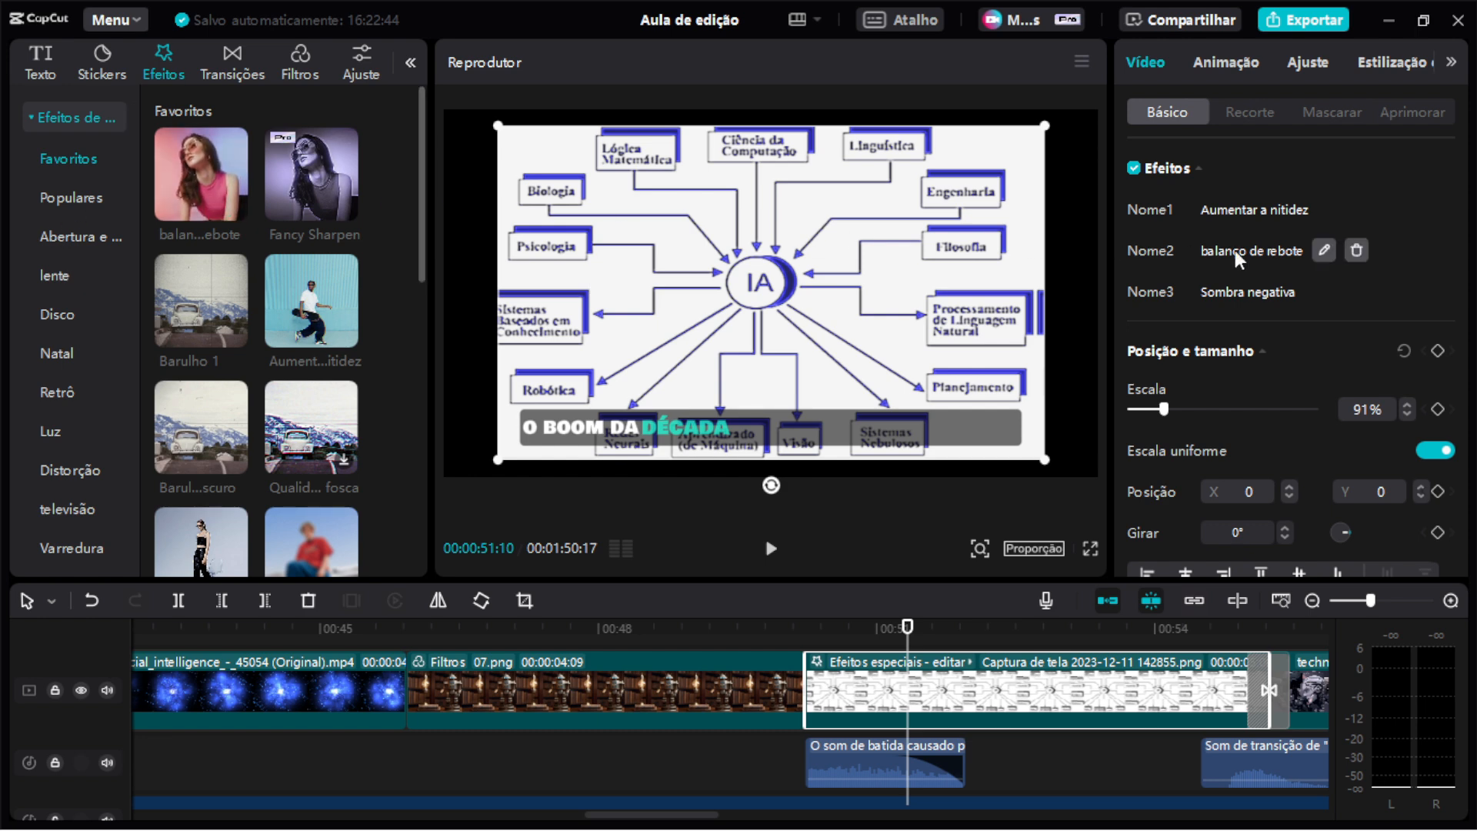
mouse_move(1252, 300)
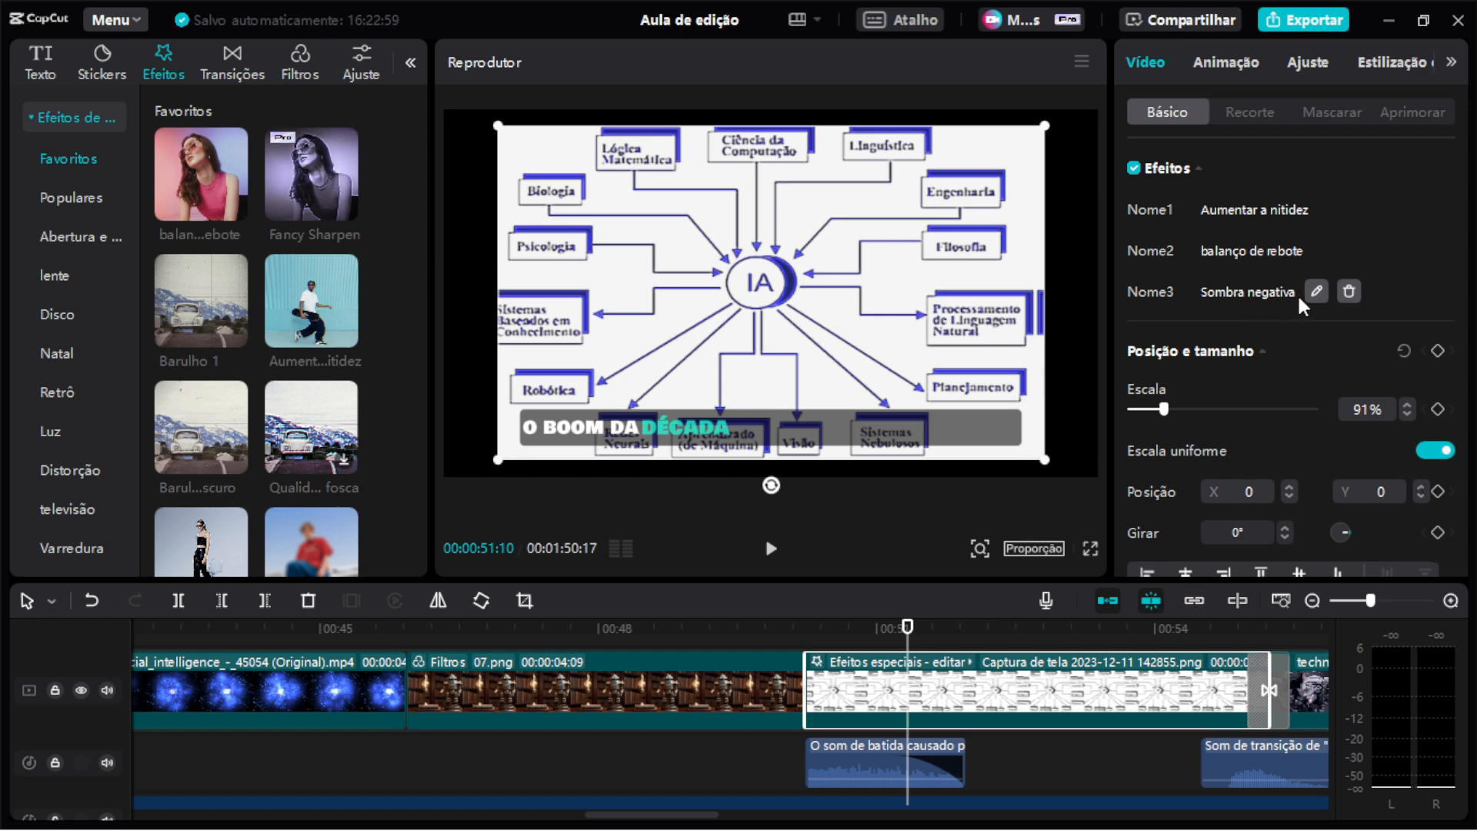
click(1135, 169)
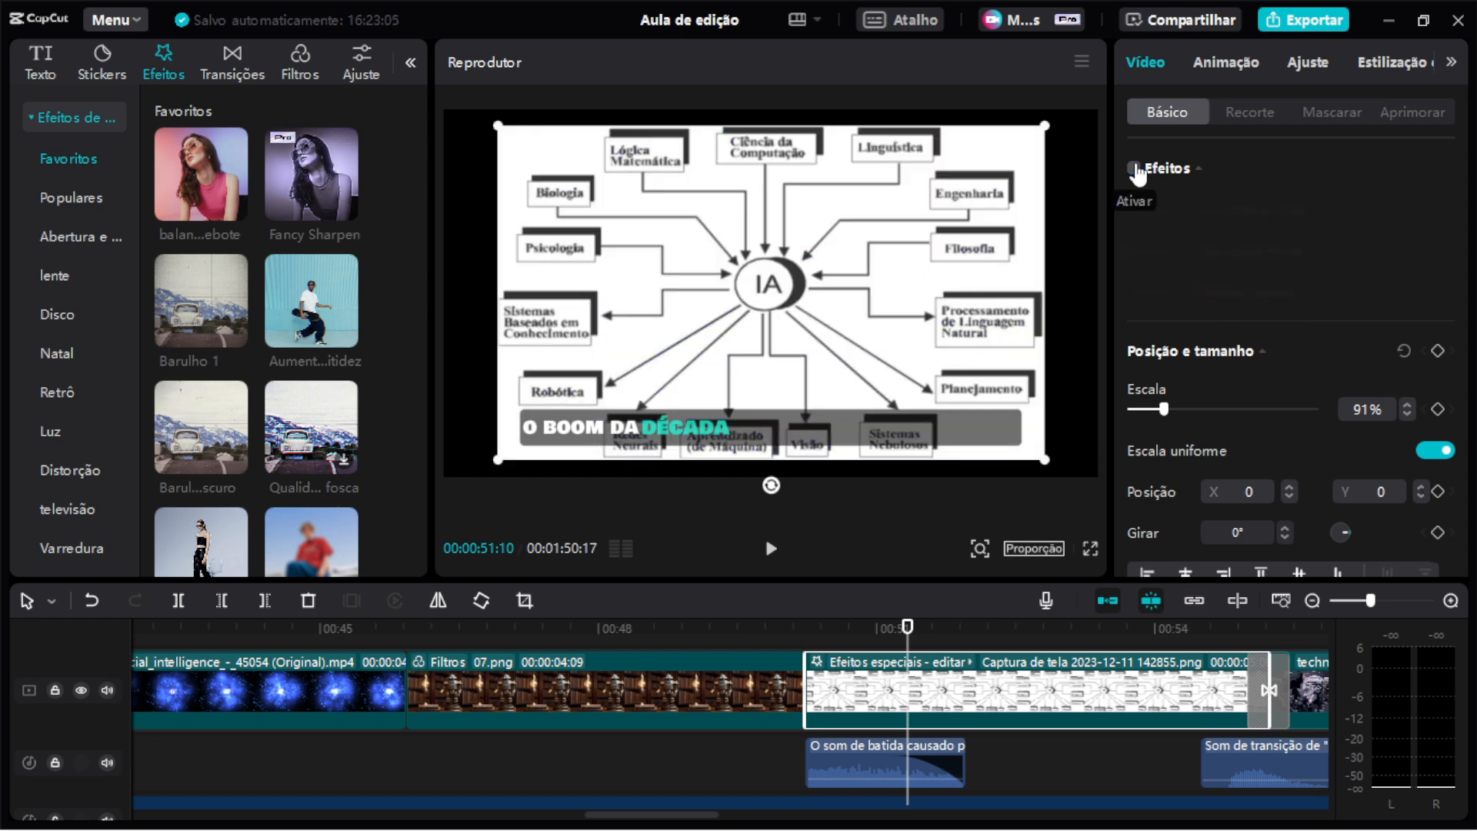
click(806, 629)
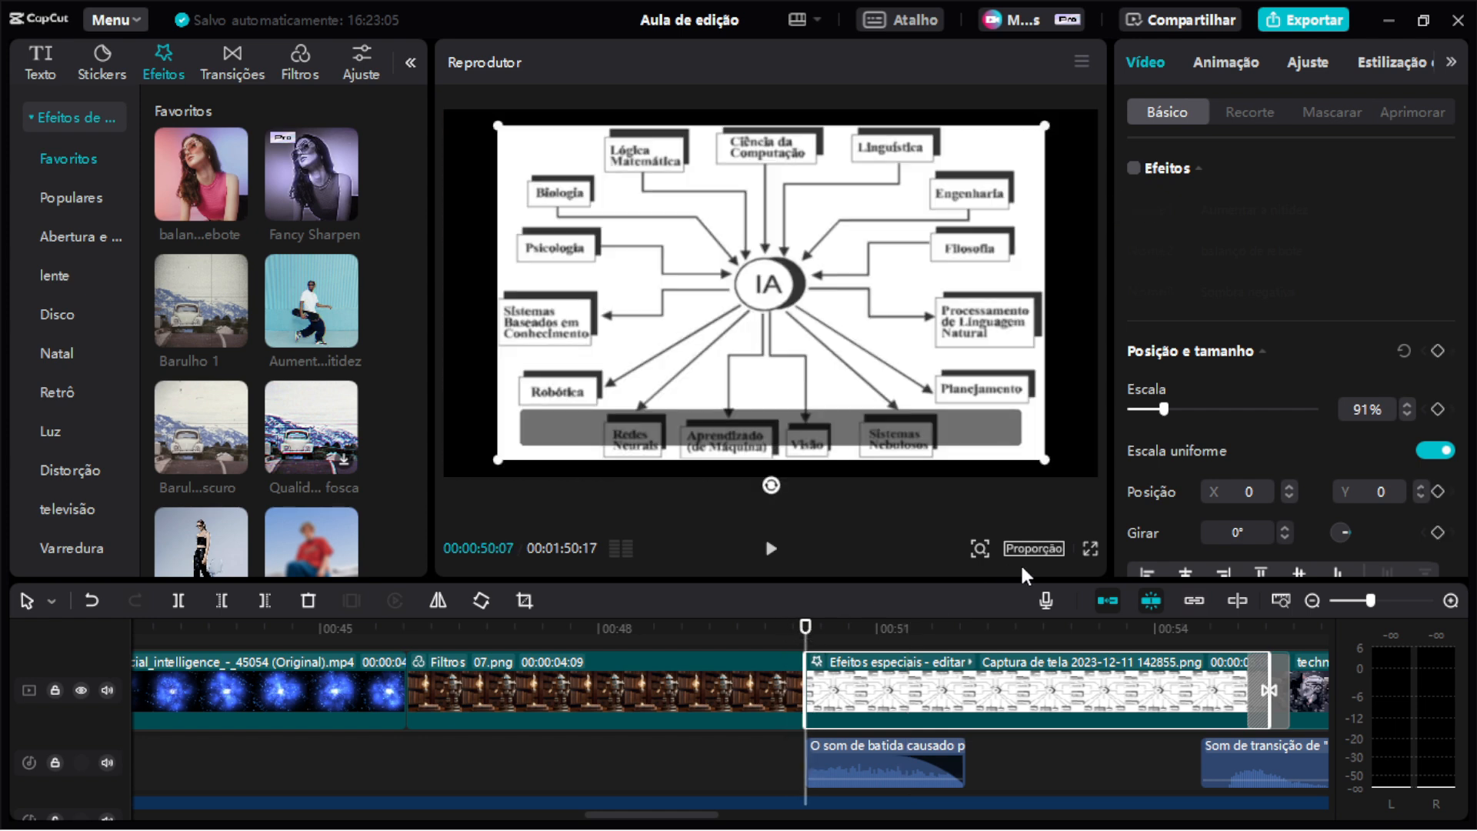
click(1091, 548)
key(space)
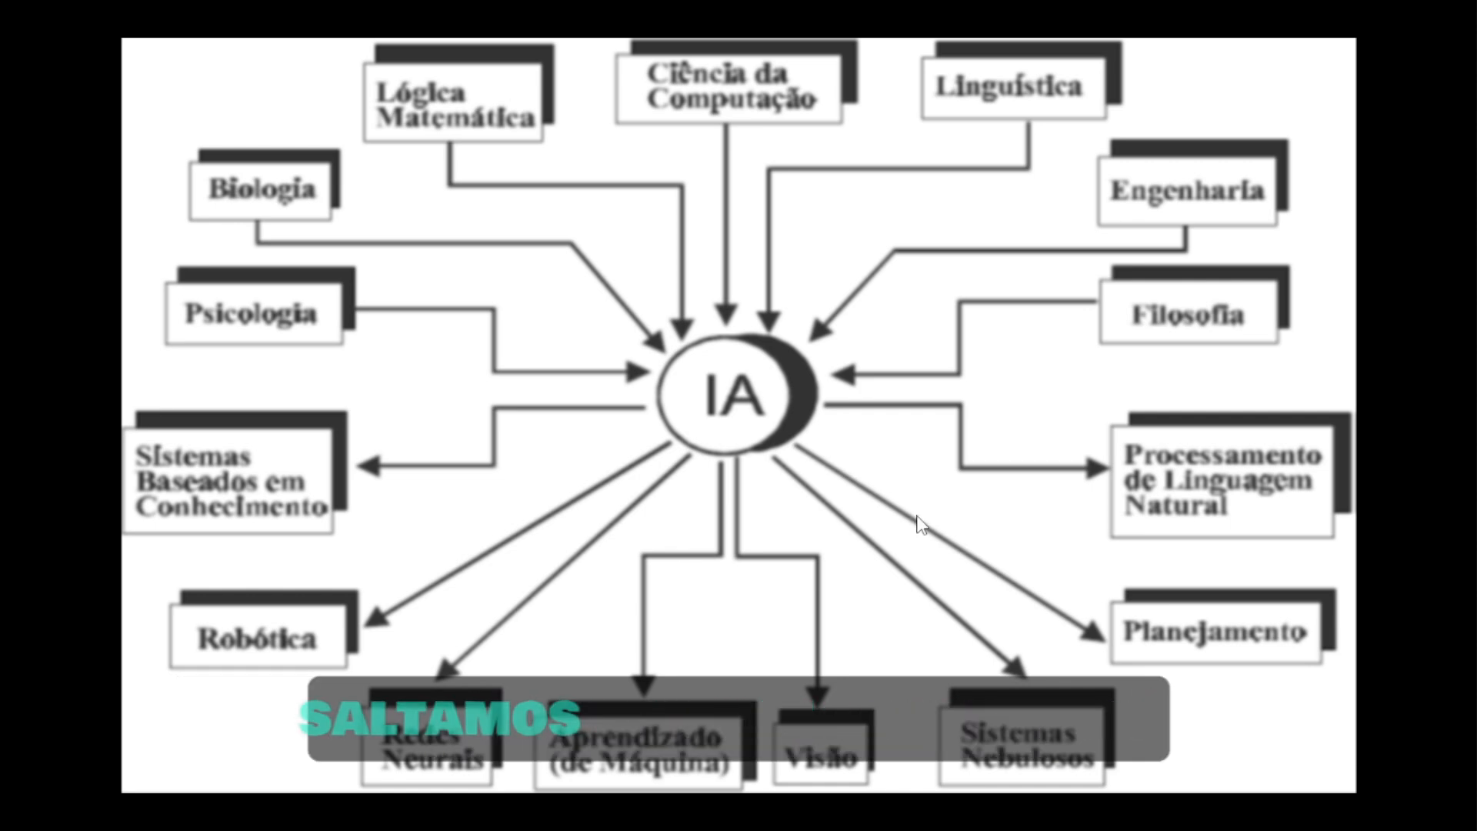
key(space)
key(Escape)
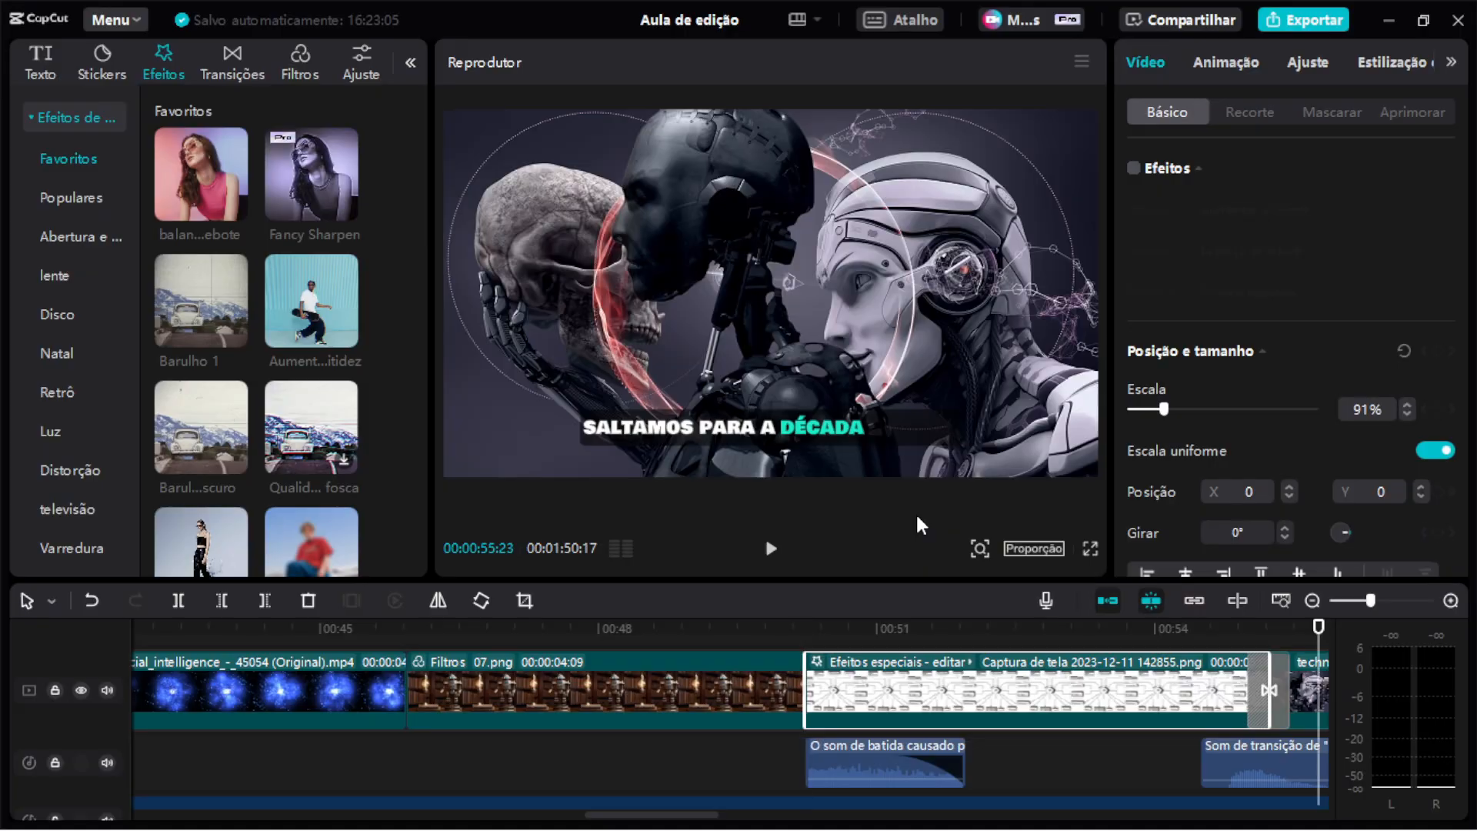
Re-enable the screenshot clip's effects and replay it in full-screen preview to compare.
click(917, 643)
drag(917, 638, 815, 641)
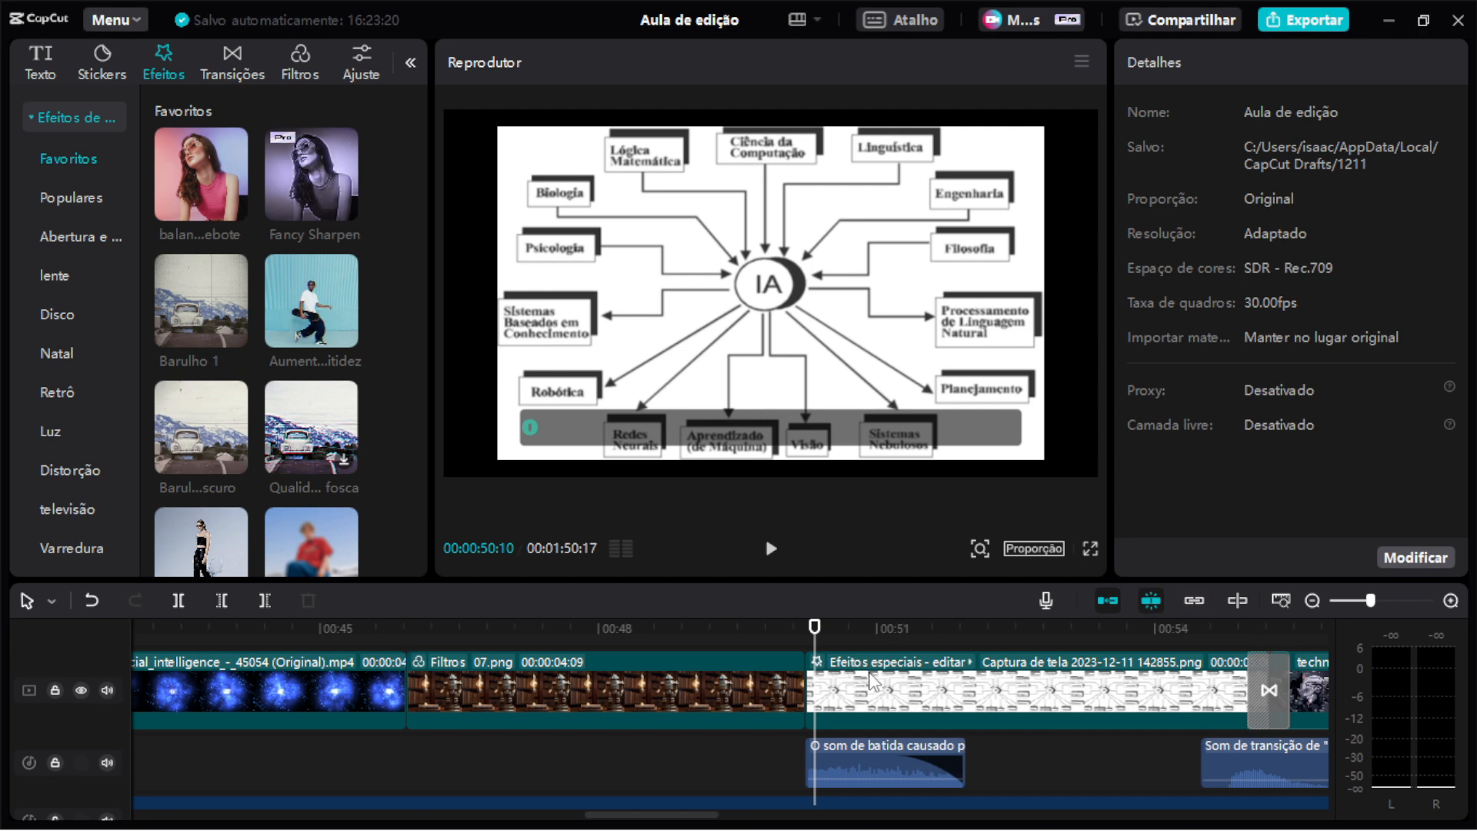
click(871, 681)
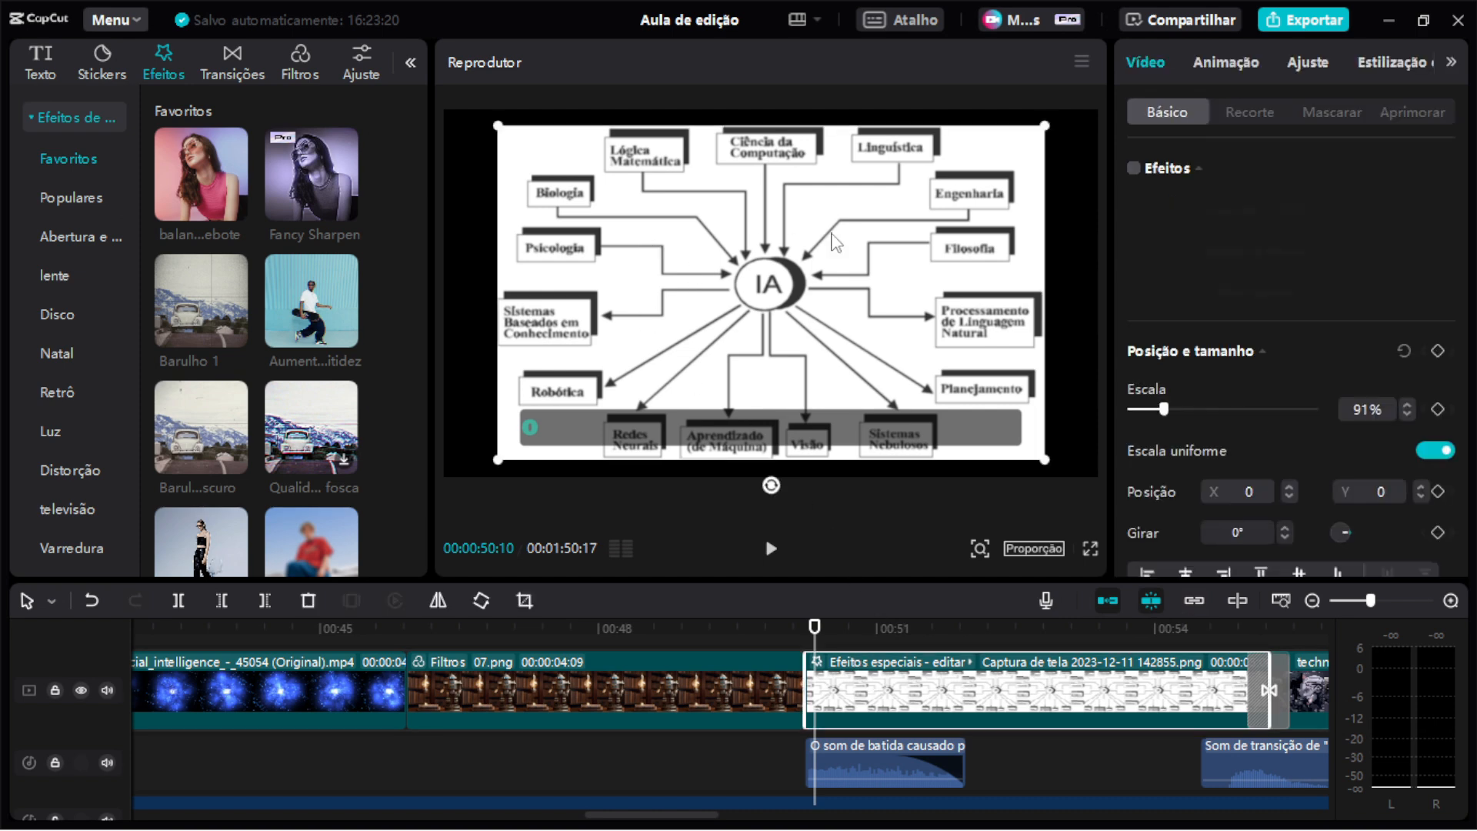
click(1133, 168)
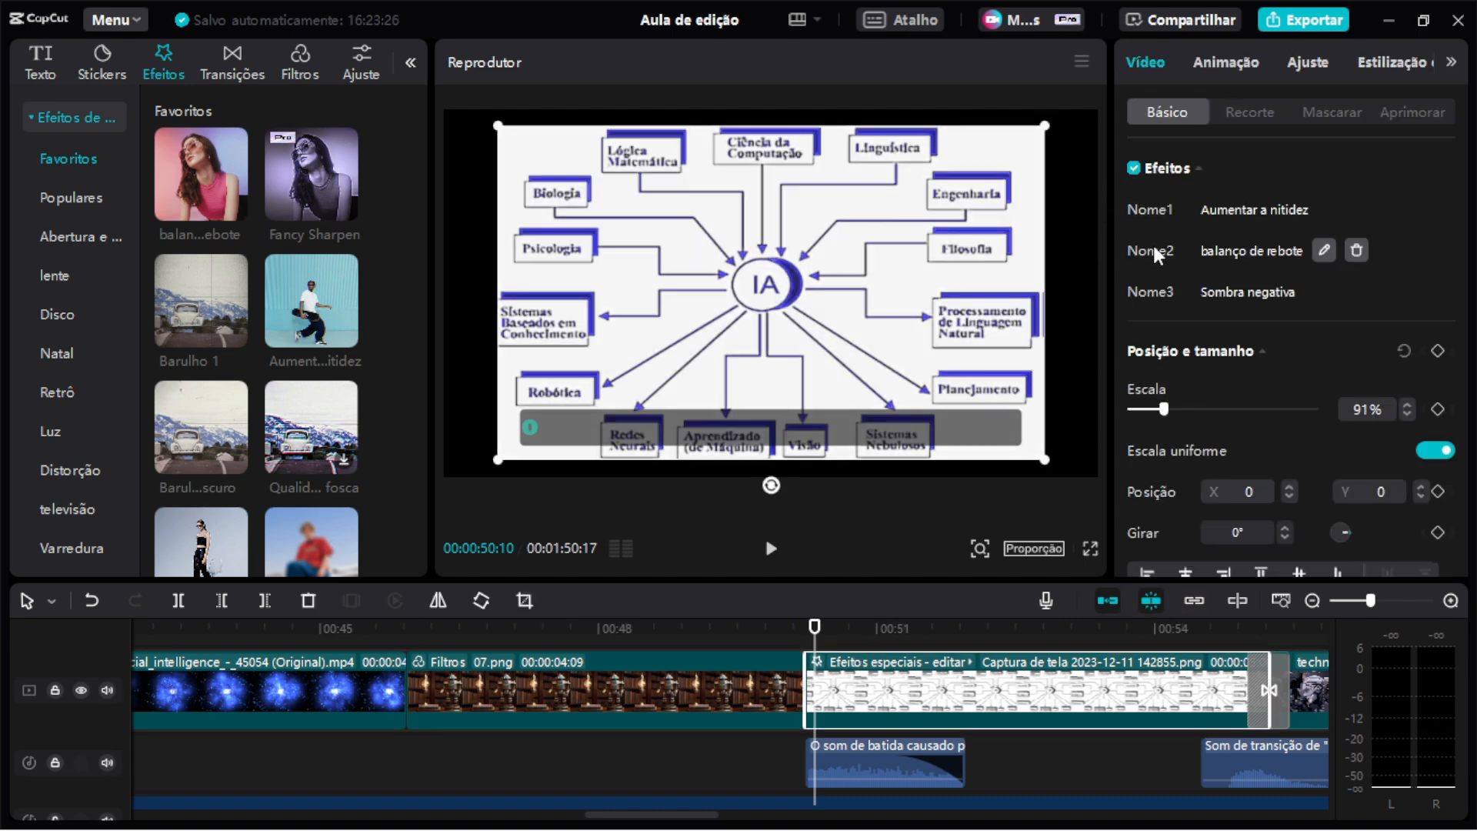
click(1090, 549)
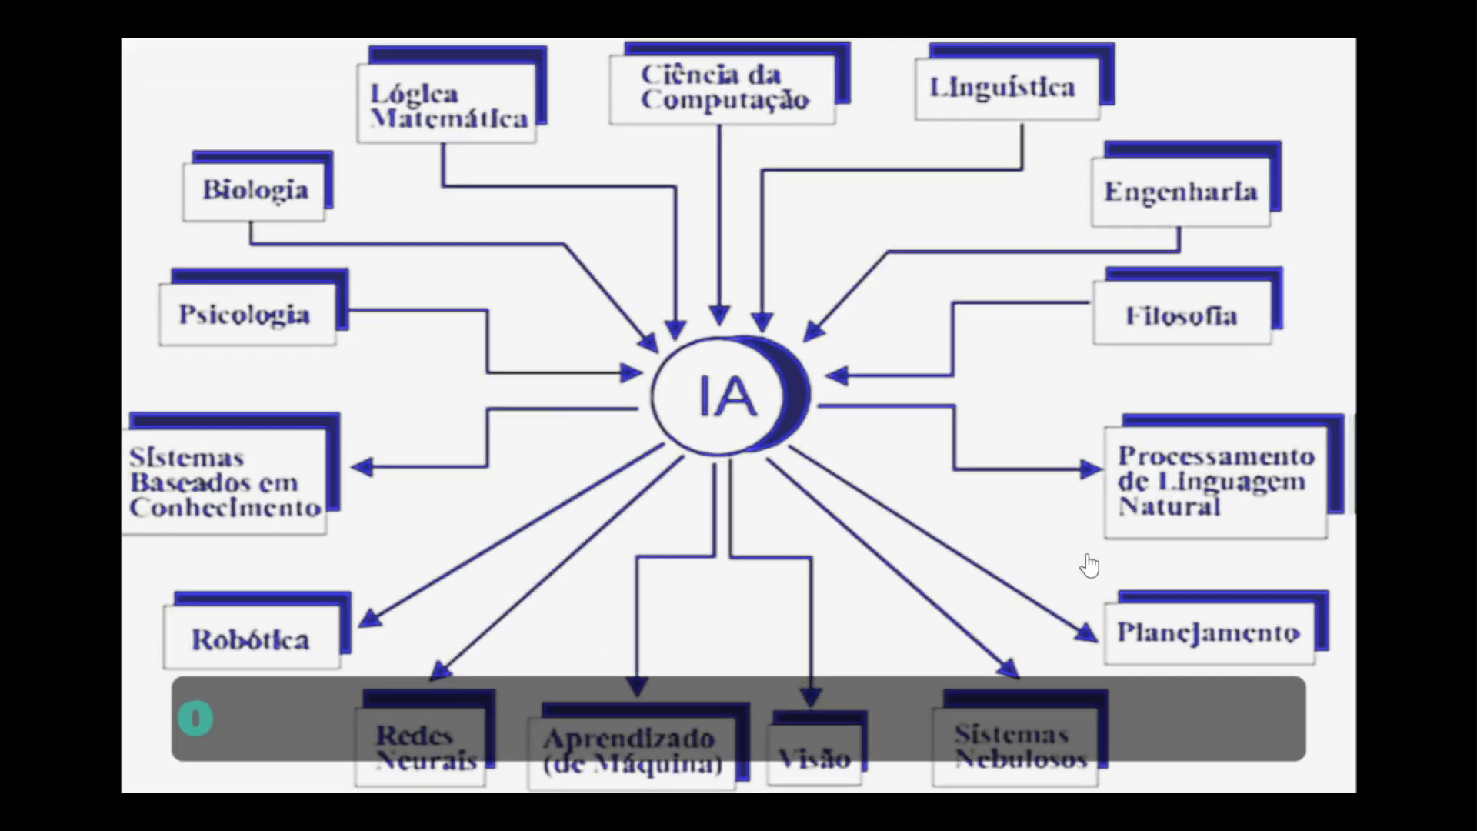
click(448, 735)
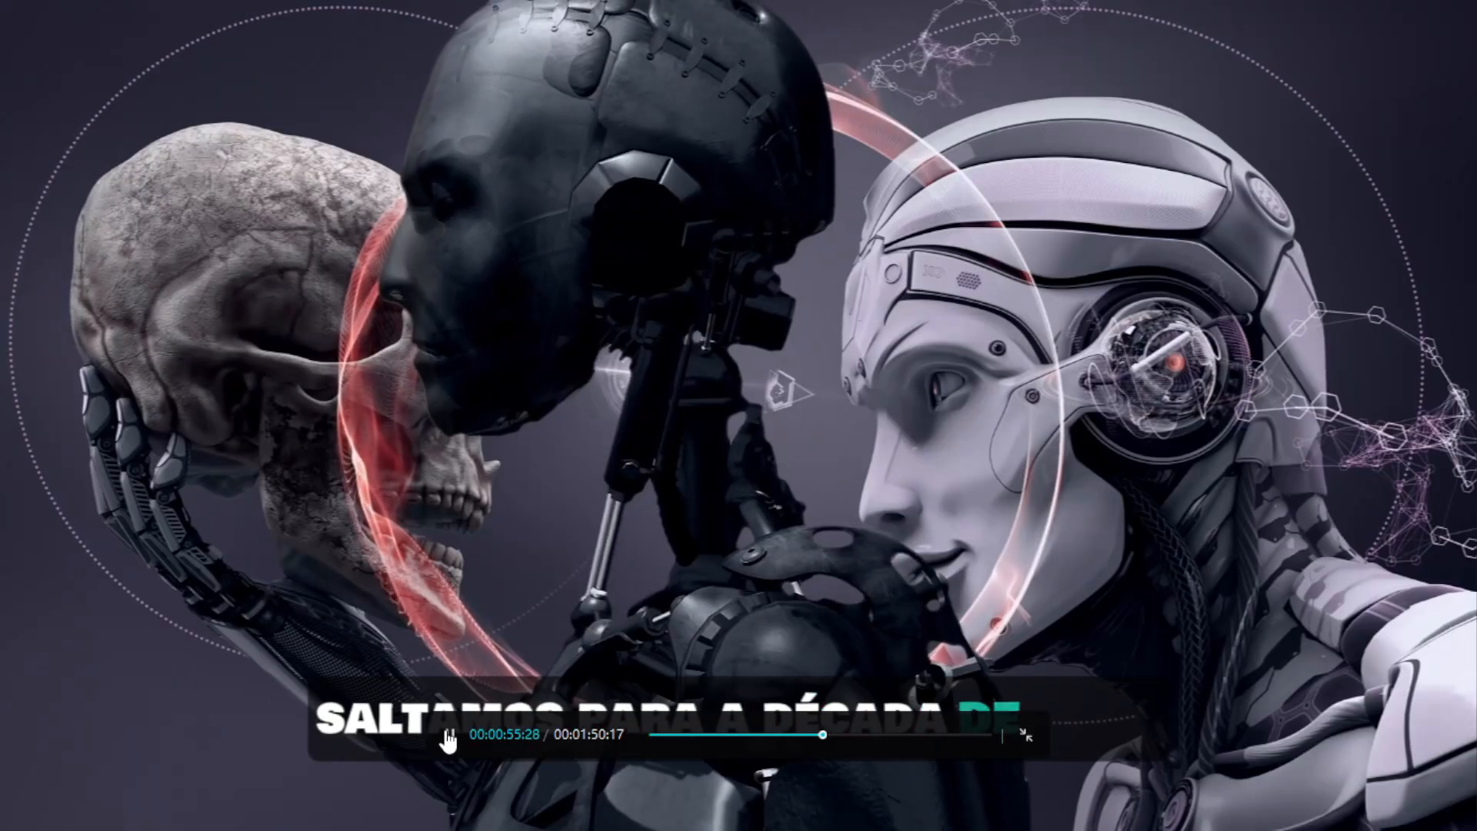
click(448, 735)
key(Escape)
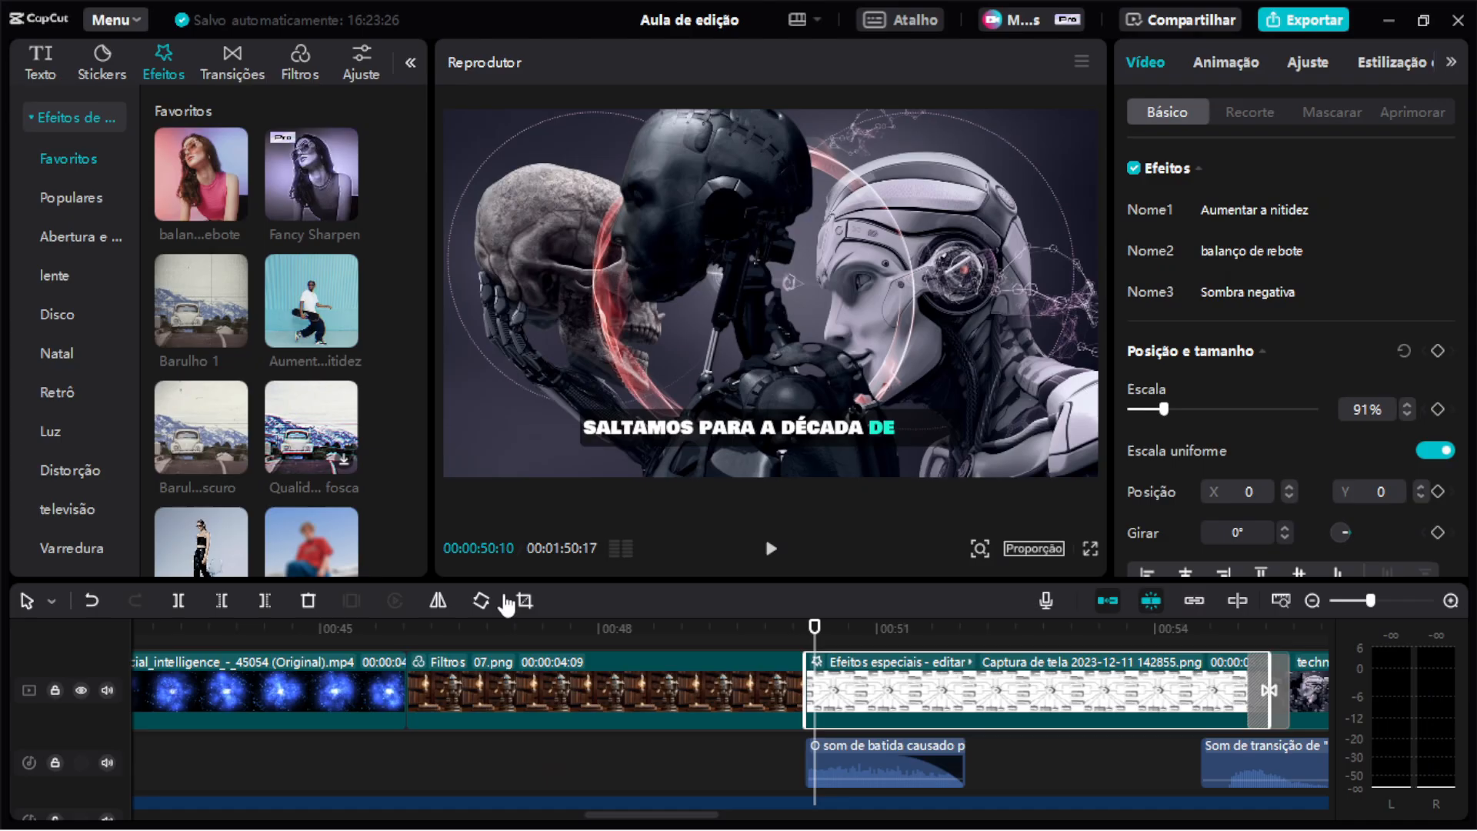
Play the transition from the screenshot clip into the technology clip, then expand the timeline to show all tracks.
scroll(1018, 701, right, 3)
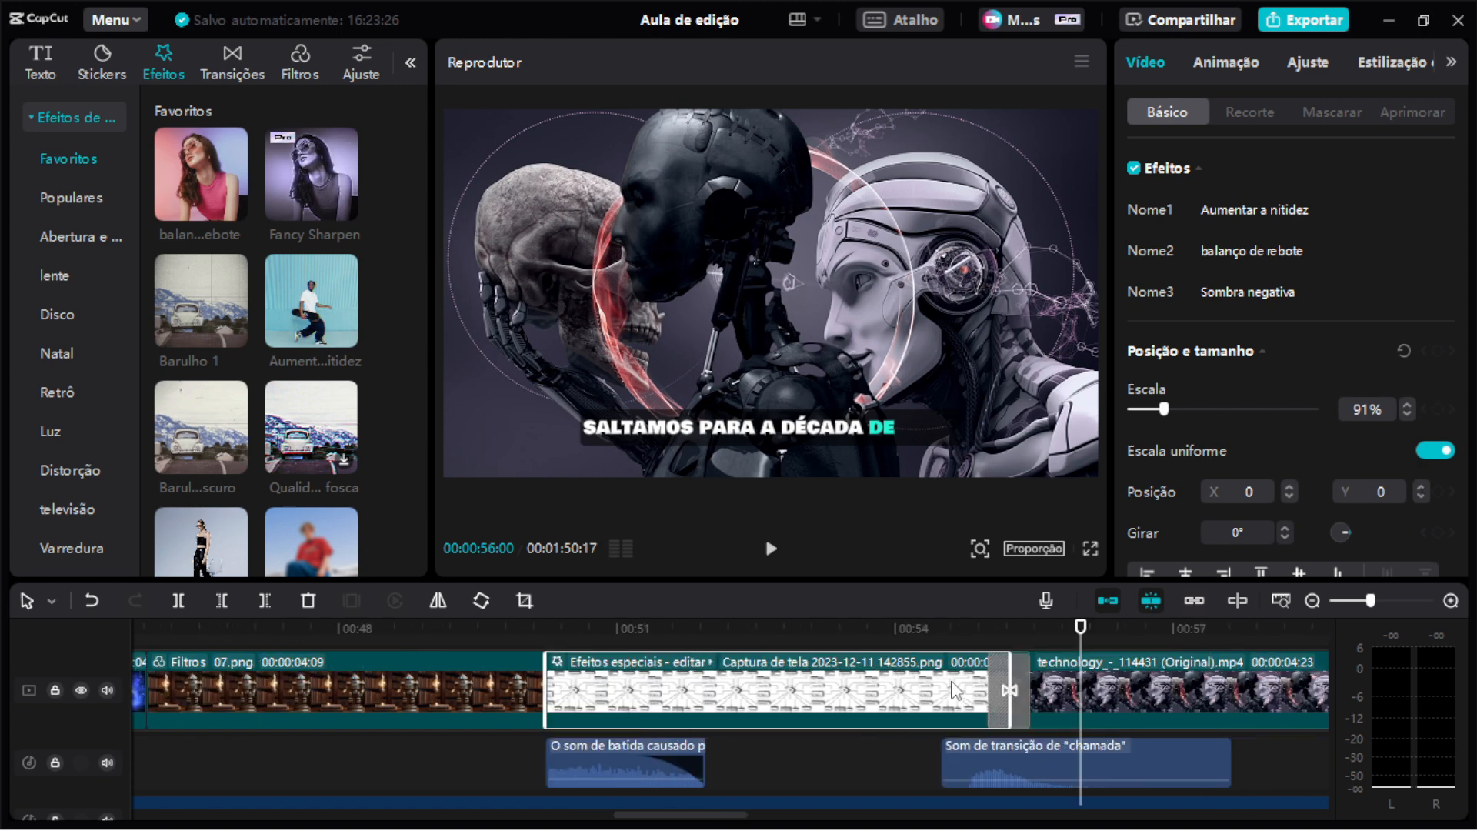
click(966, 640)
click(965, 640)
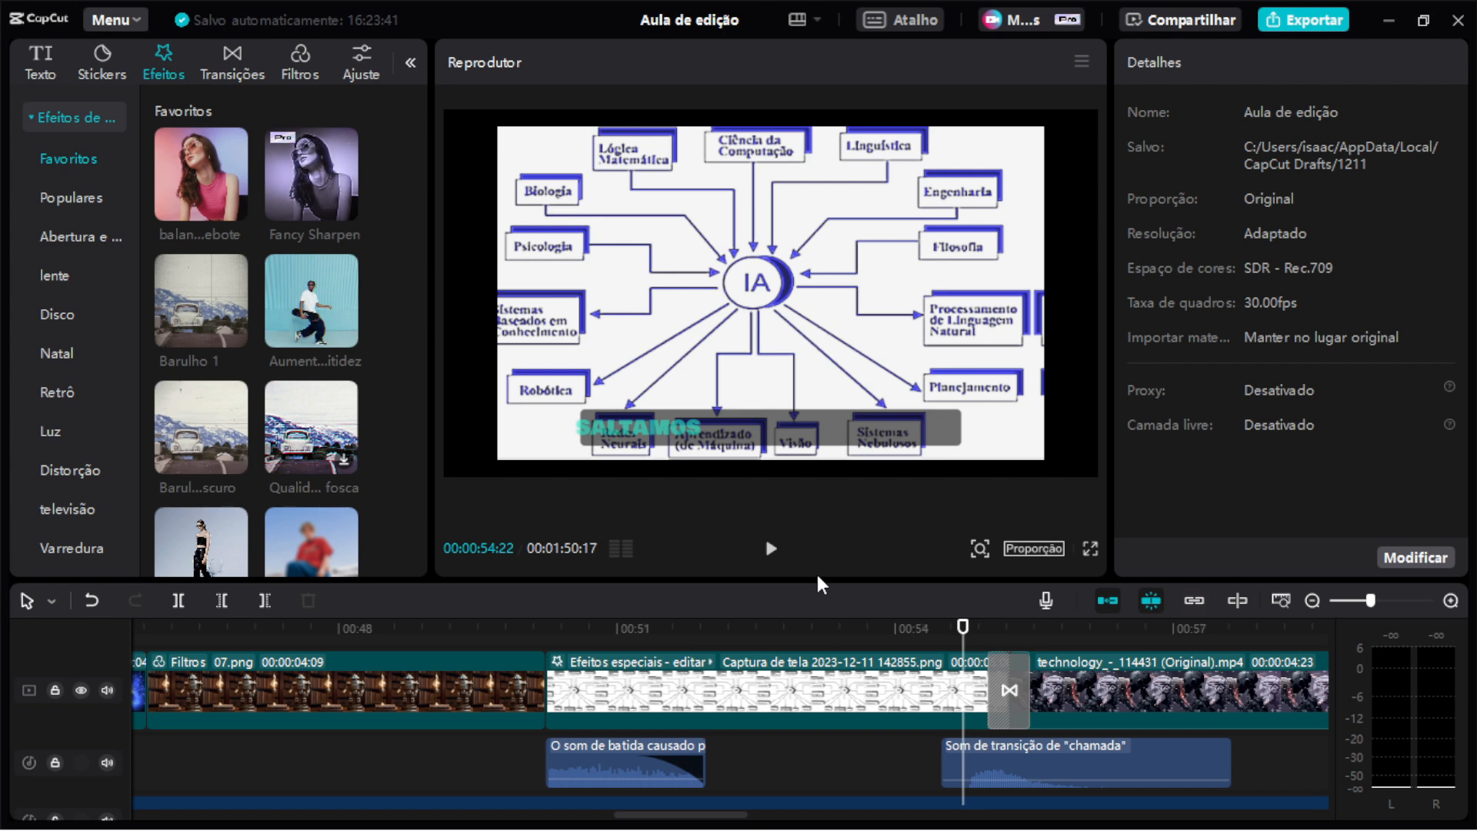
key(space)
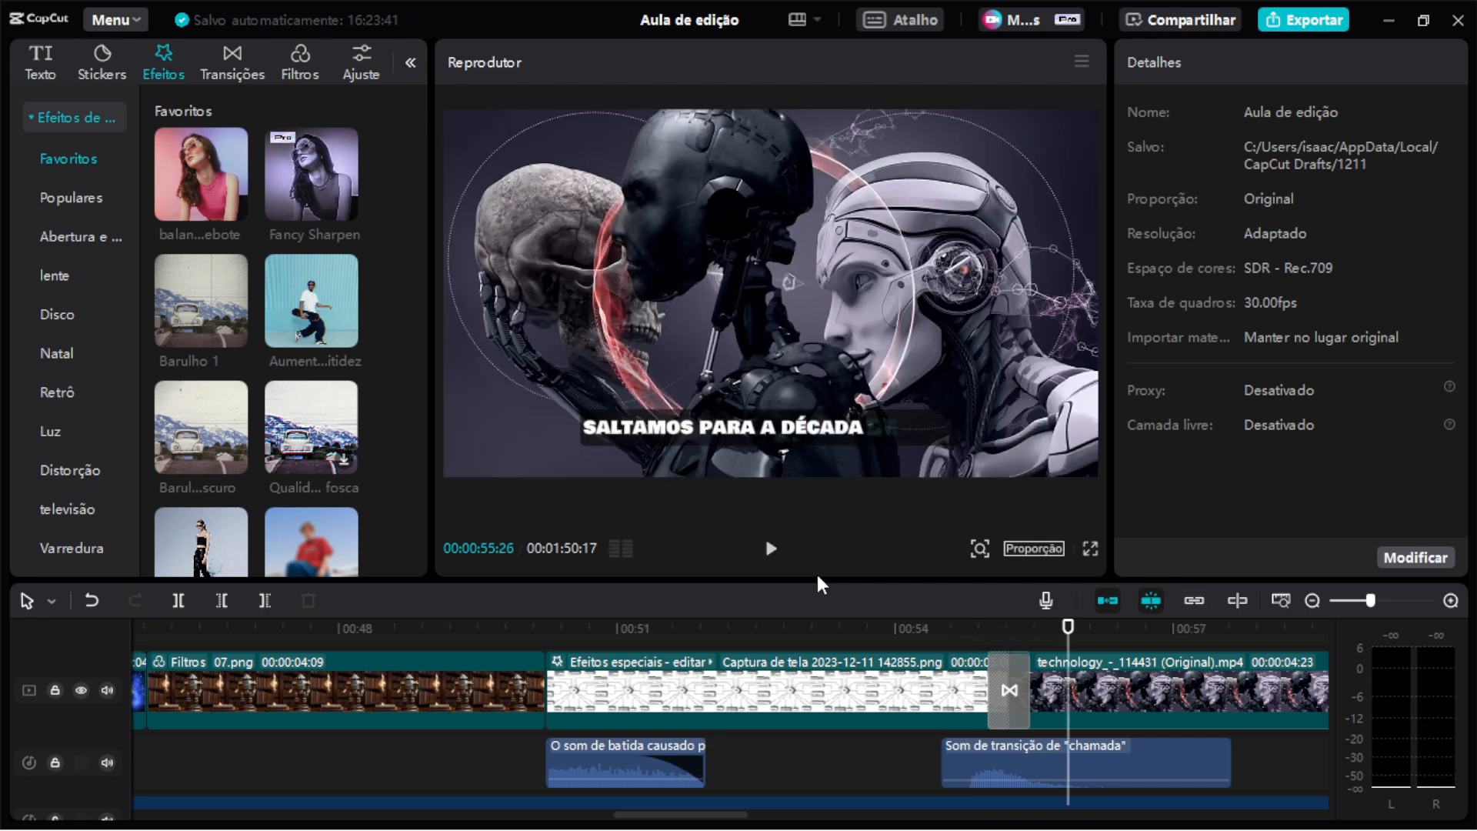
scroll(1035, 643, down, 5)
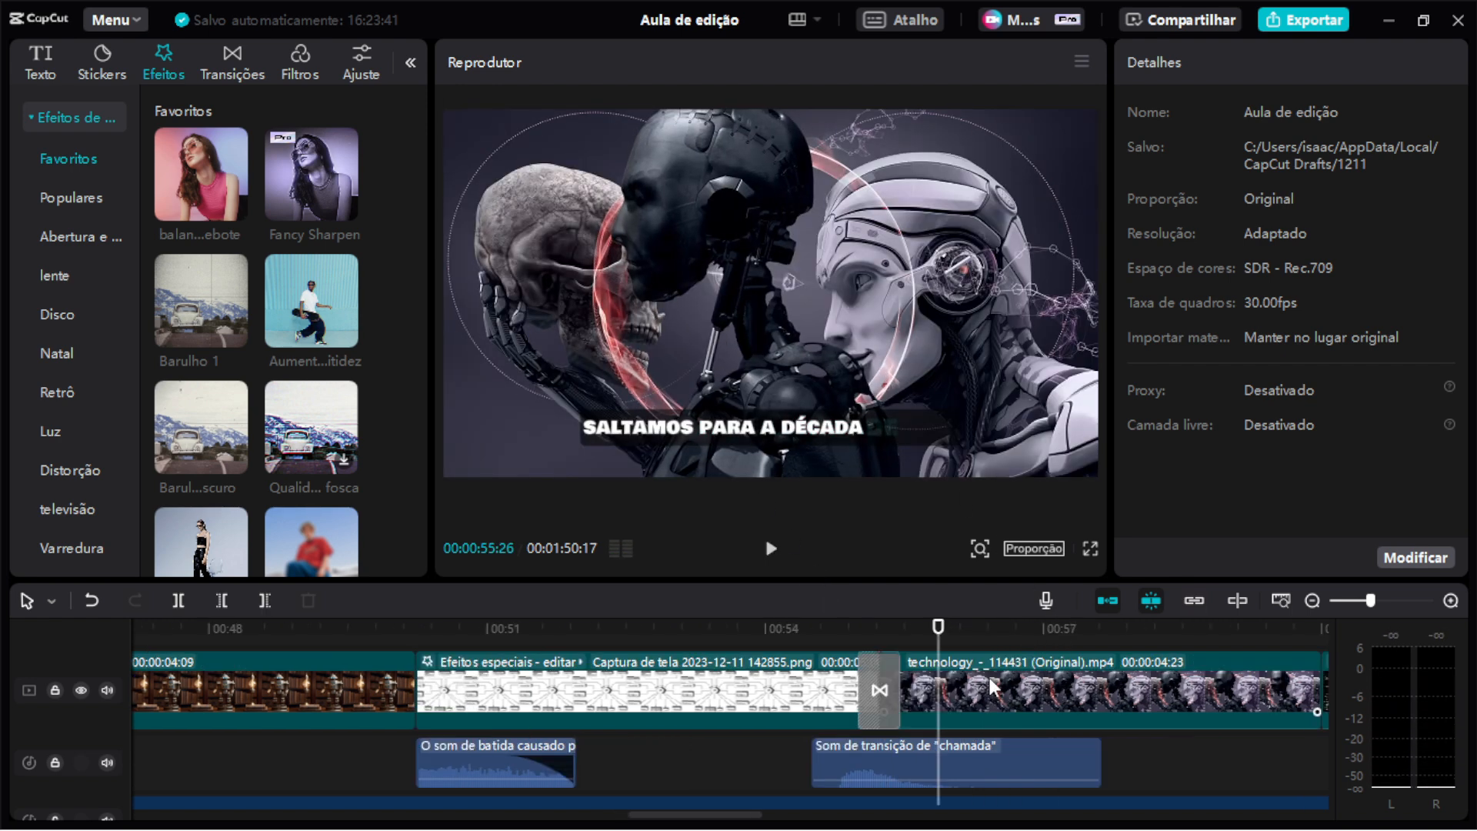
scroll(981, 687, down, 5)
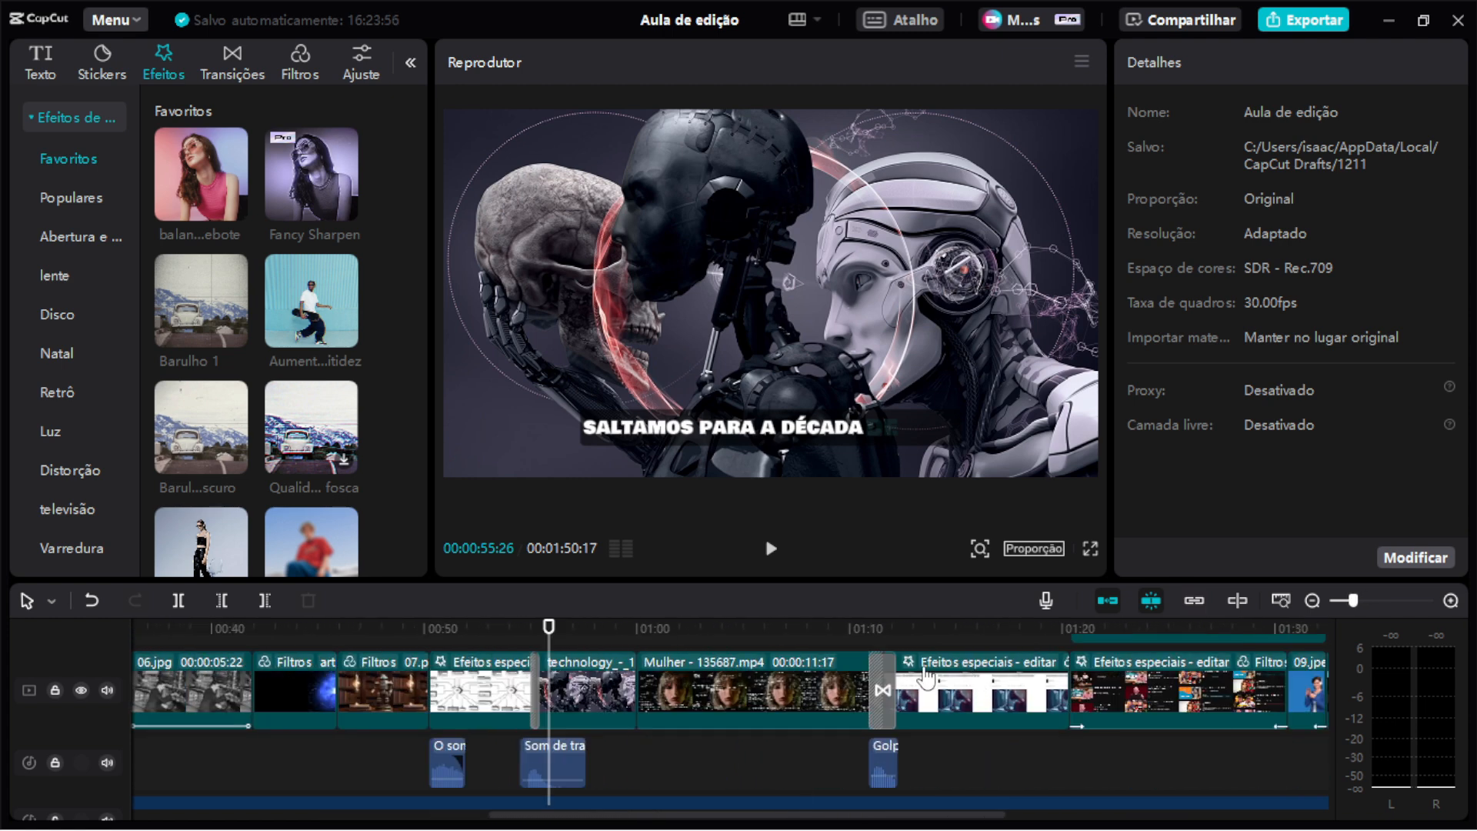
scroll(946, 677, down, 3)
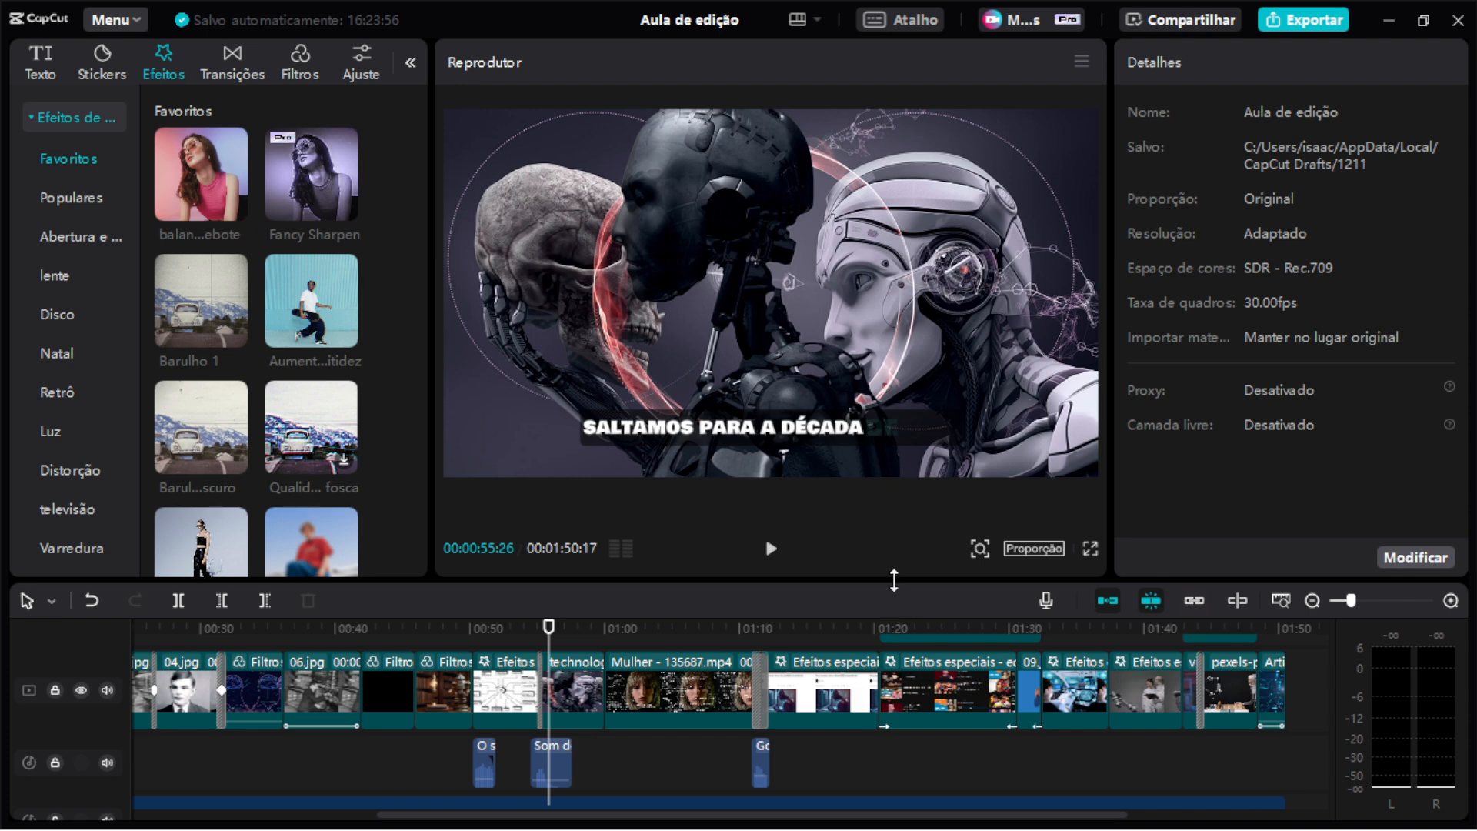
drag(890, 581, 893, 435)
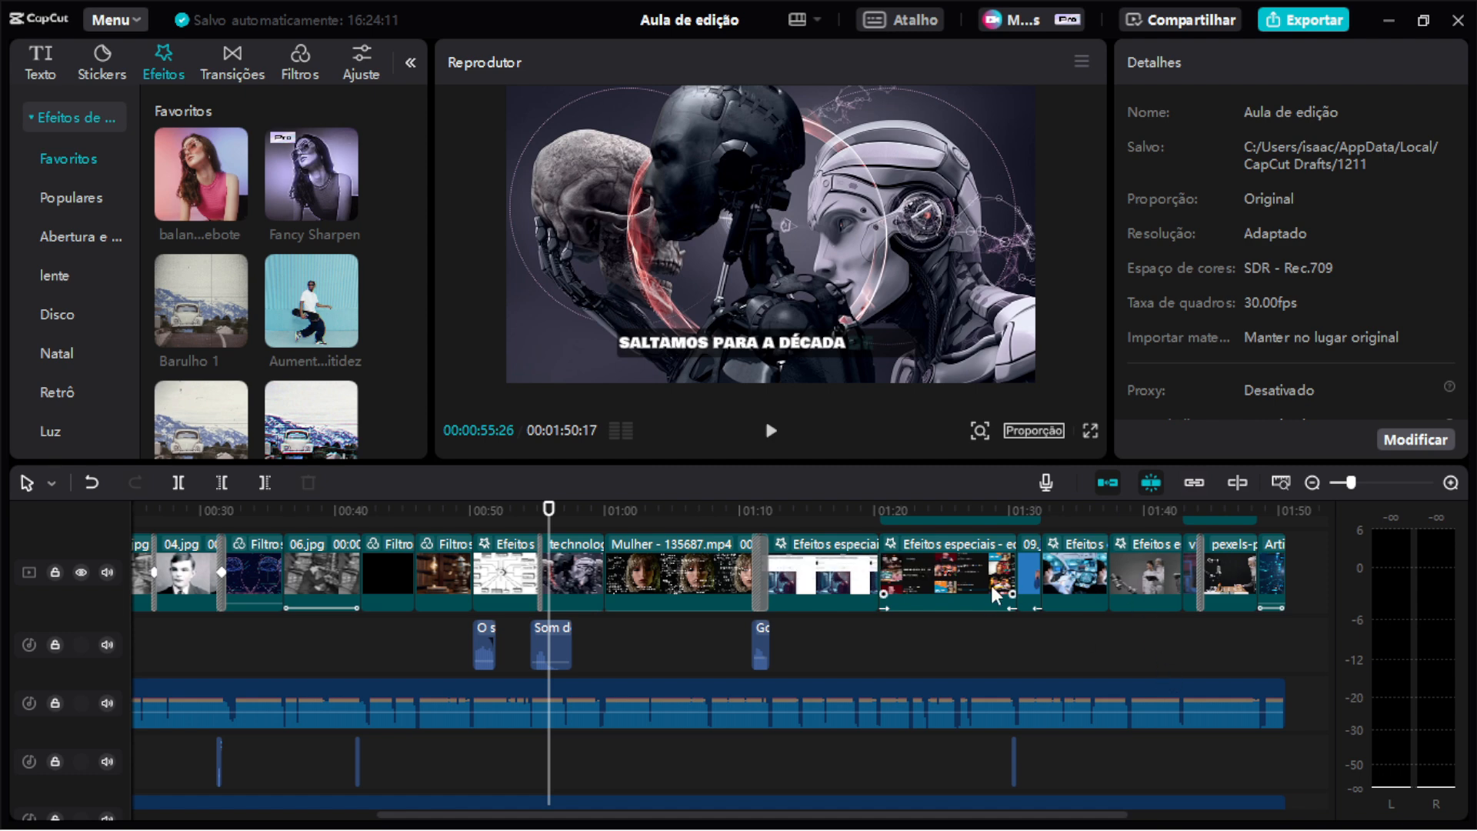
Scrub through the timeline to the debate.mp4 clip and select it.
scroll(990, 593, left, 3)
scroll(1000, 637, up, 2)
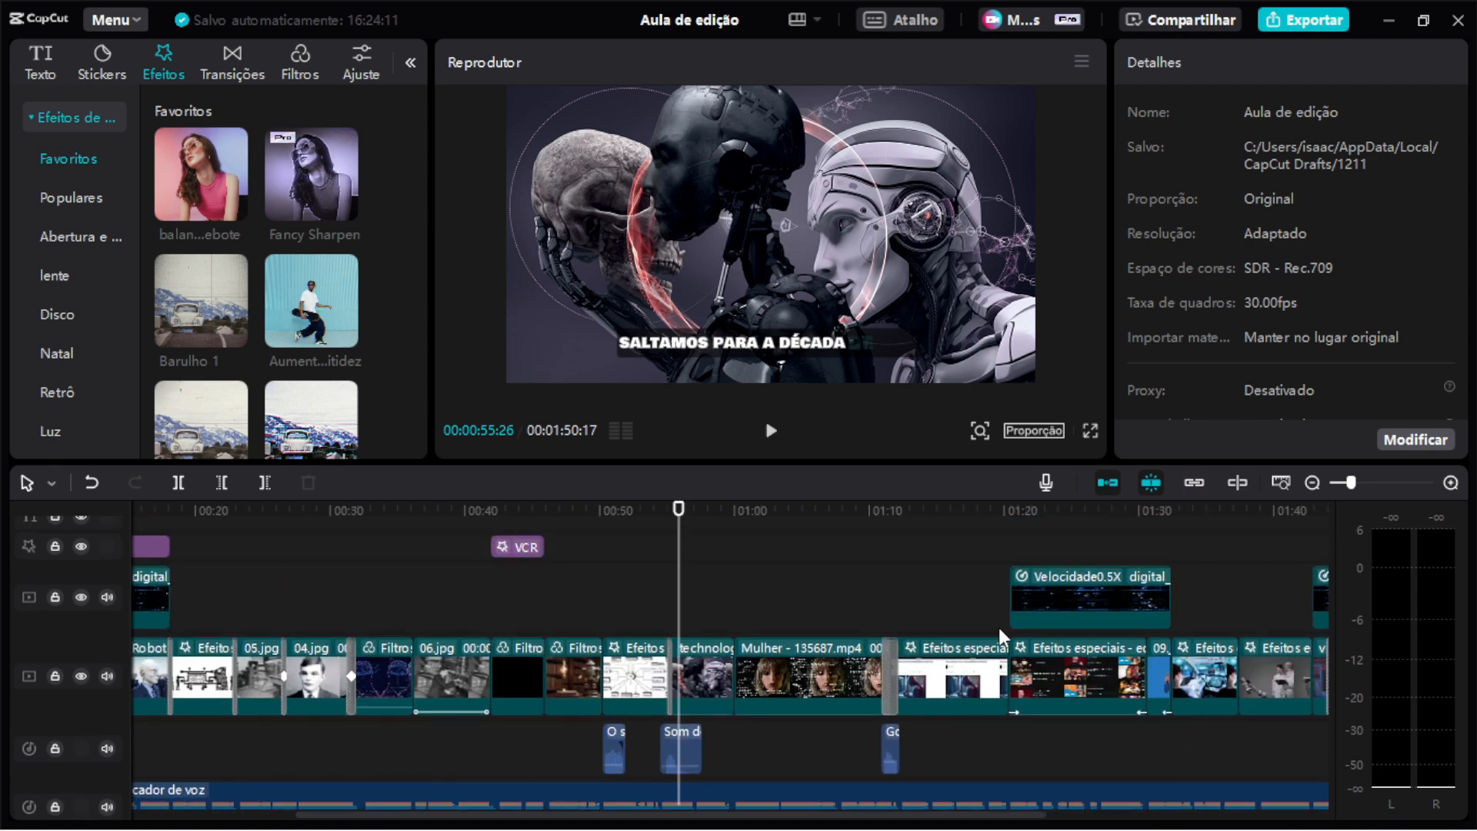
click(1064, 517)
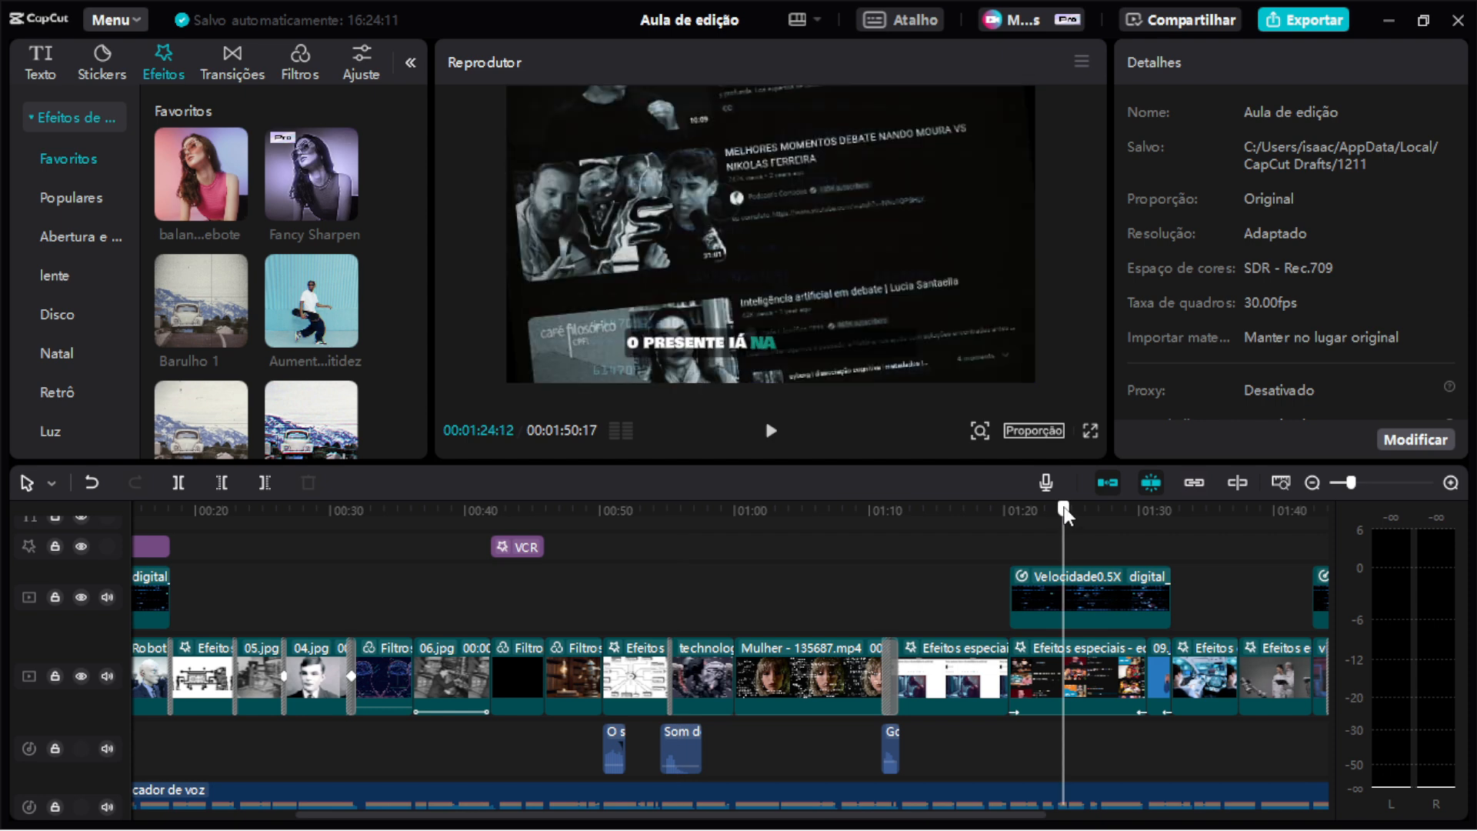
drag(1064, 518, 1028, 517)
scroll(1200, 654, up, 6)
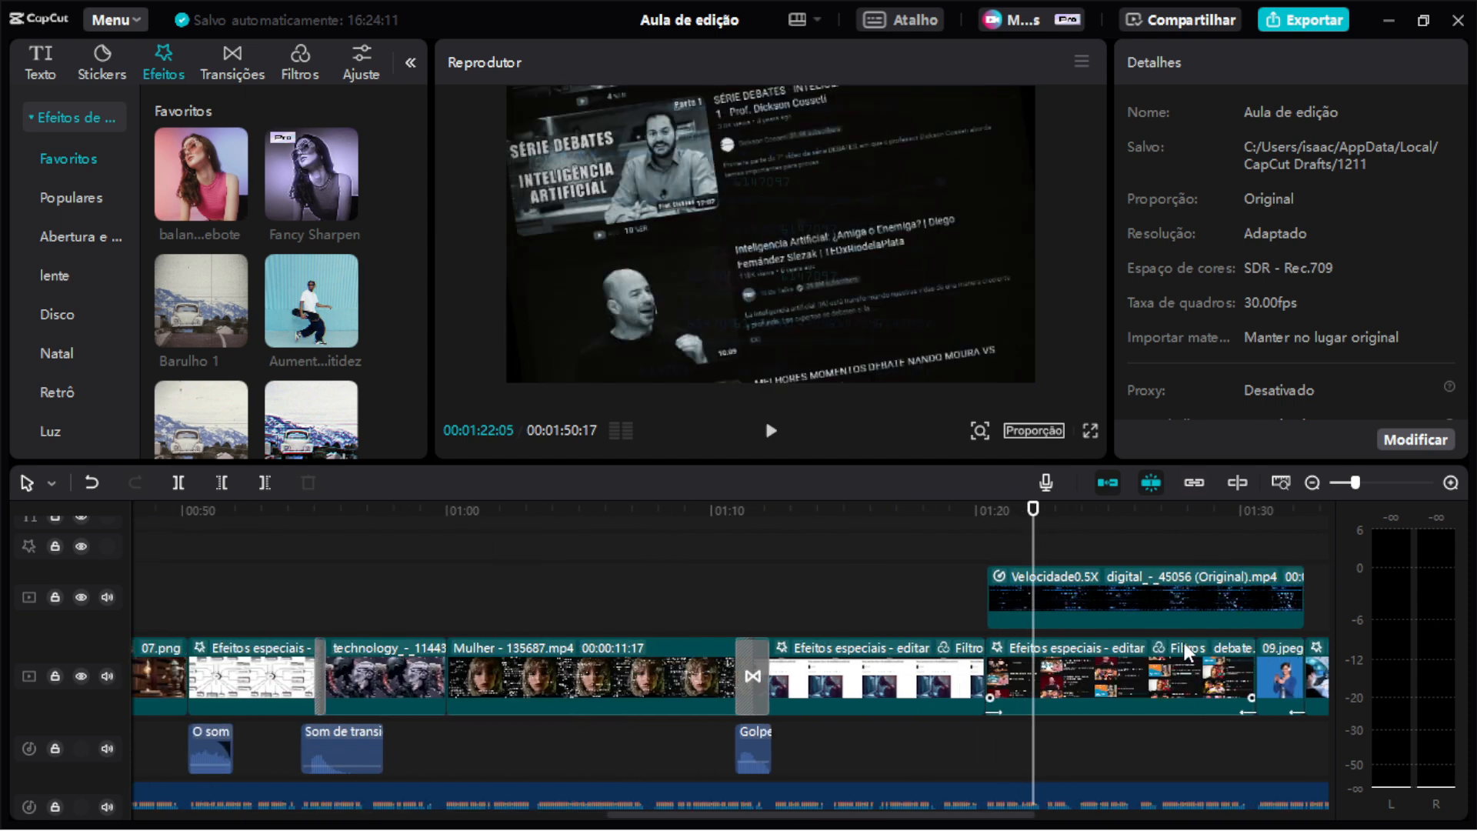
scroll(1147, 641, right, 5)
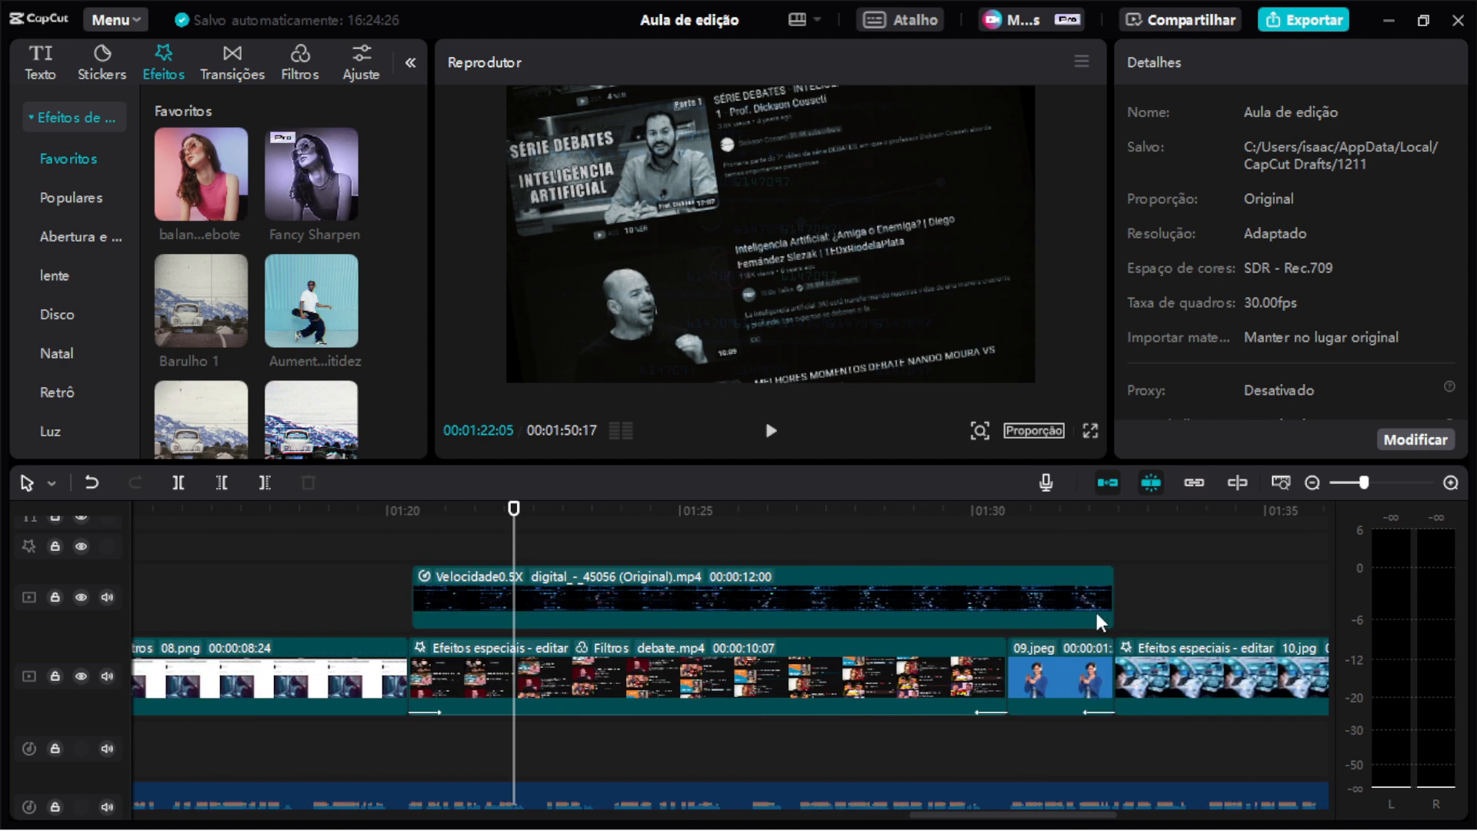
click(716, 666)
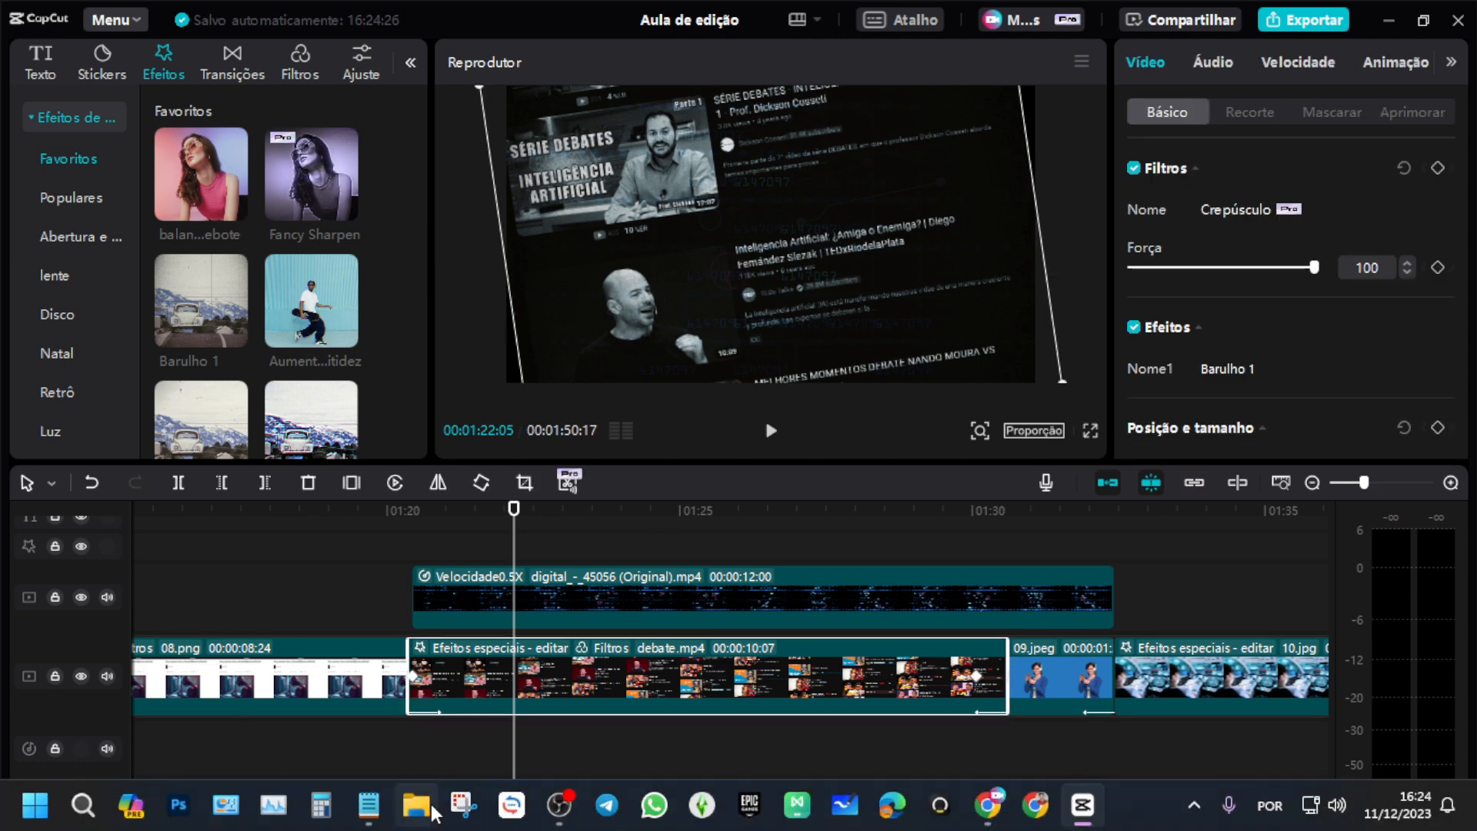
click(460, 806)
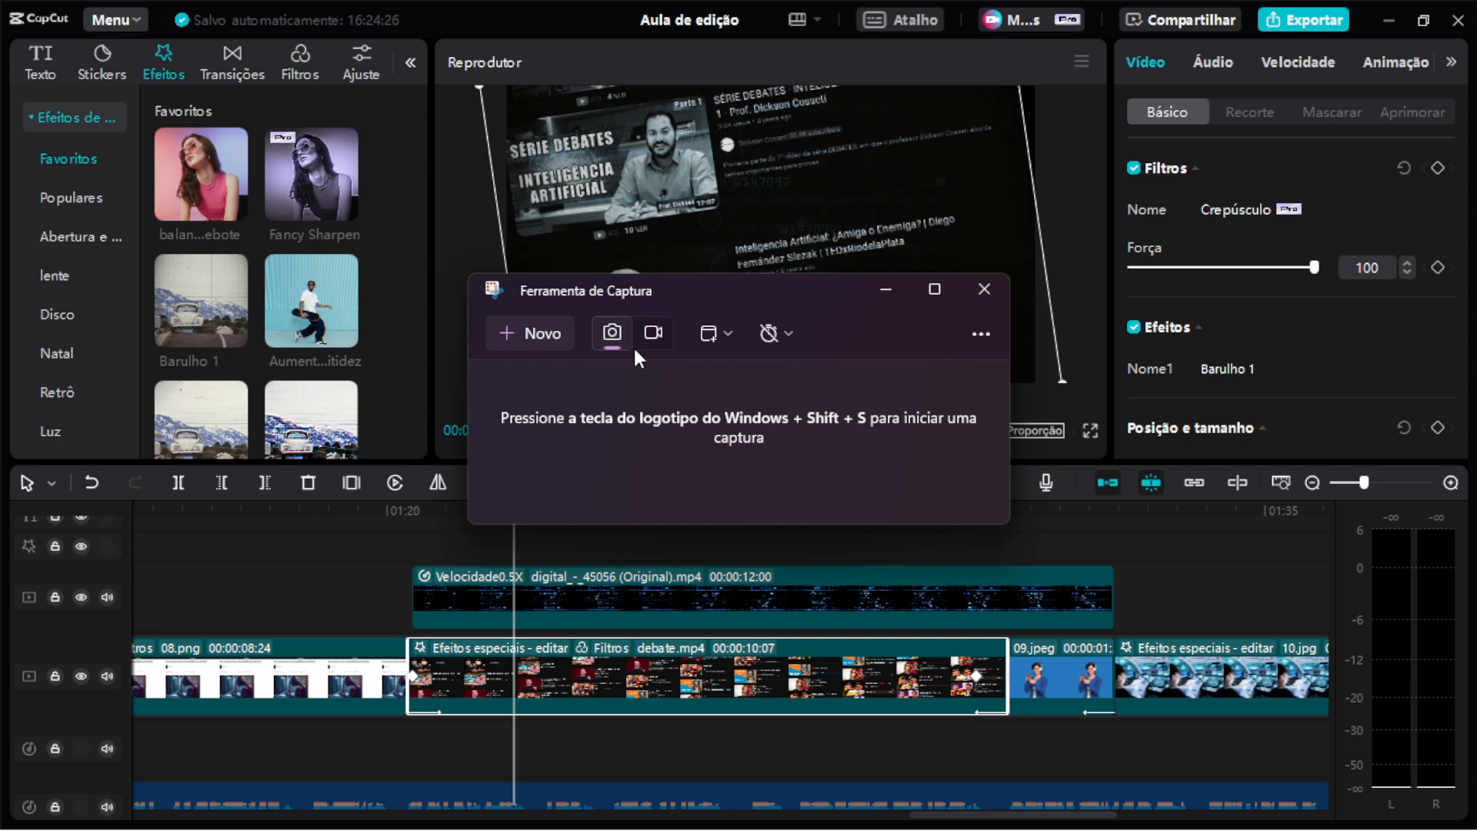
click(654, 334)
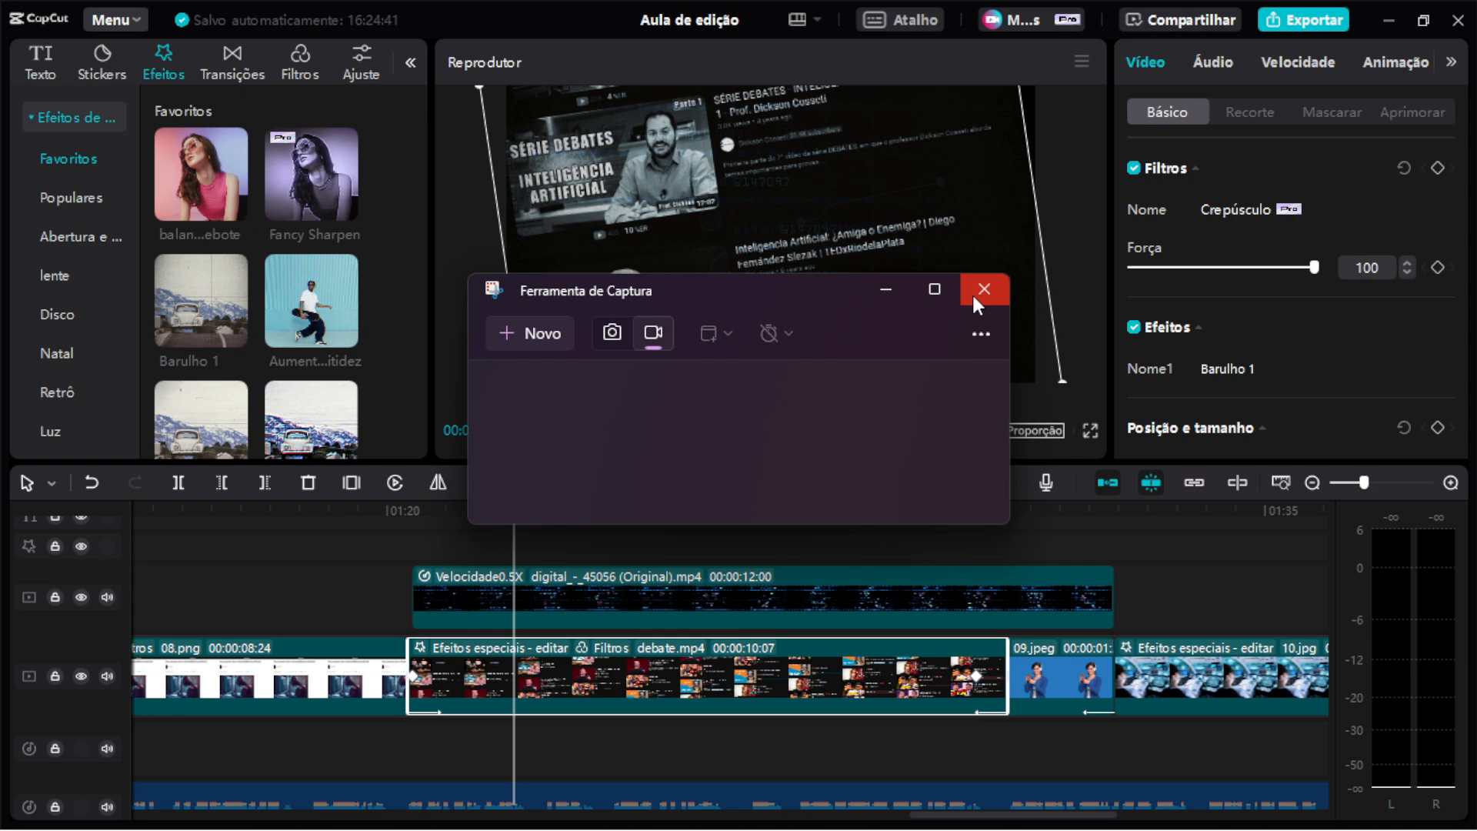
click(613, 333)
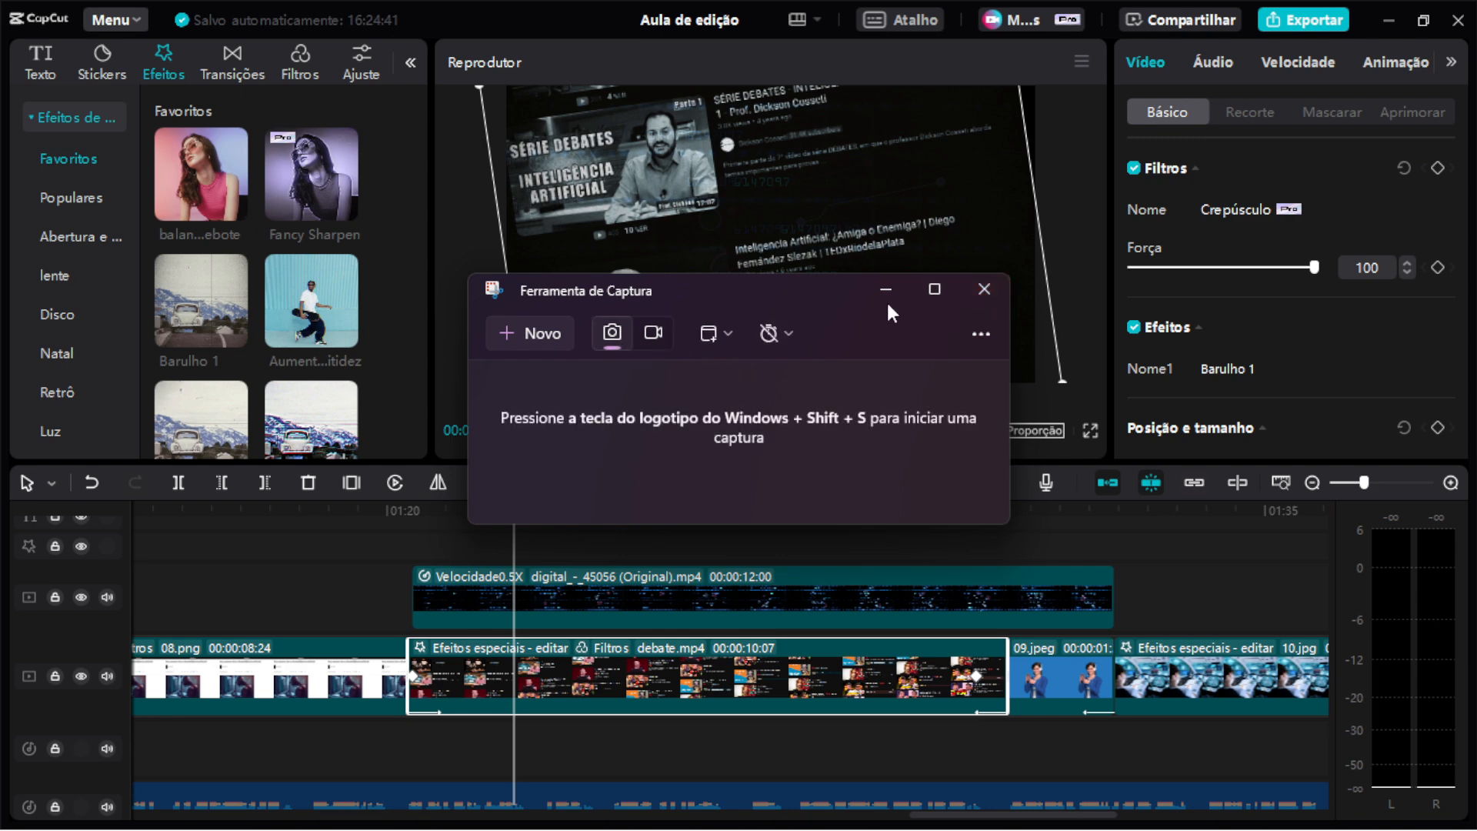
click(979, 290)
Enlarge the player area and play the debate clip from its start.
drag(817, 464, 817, 559)
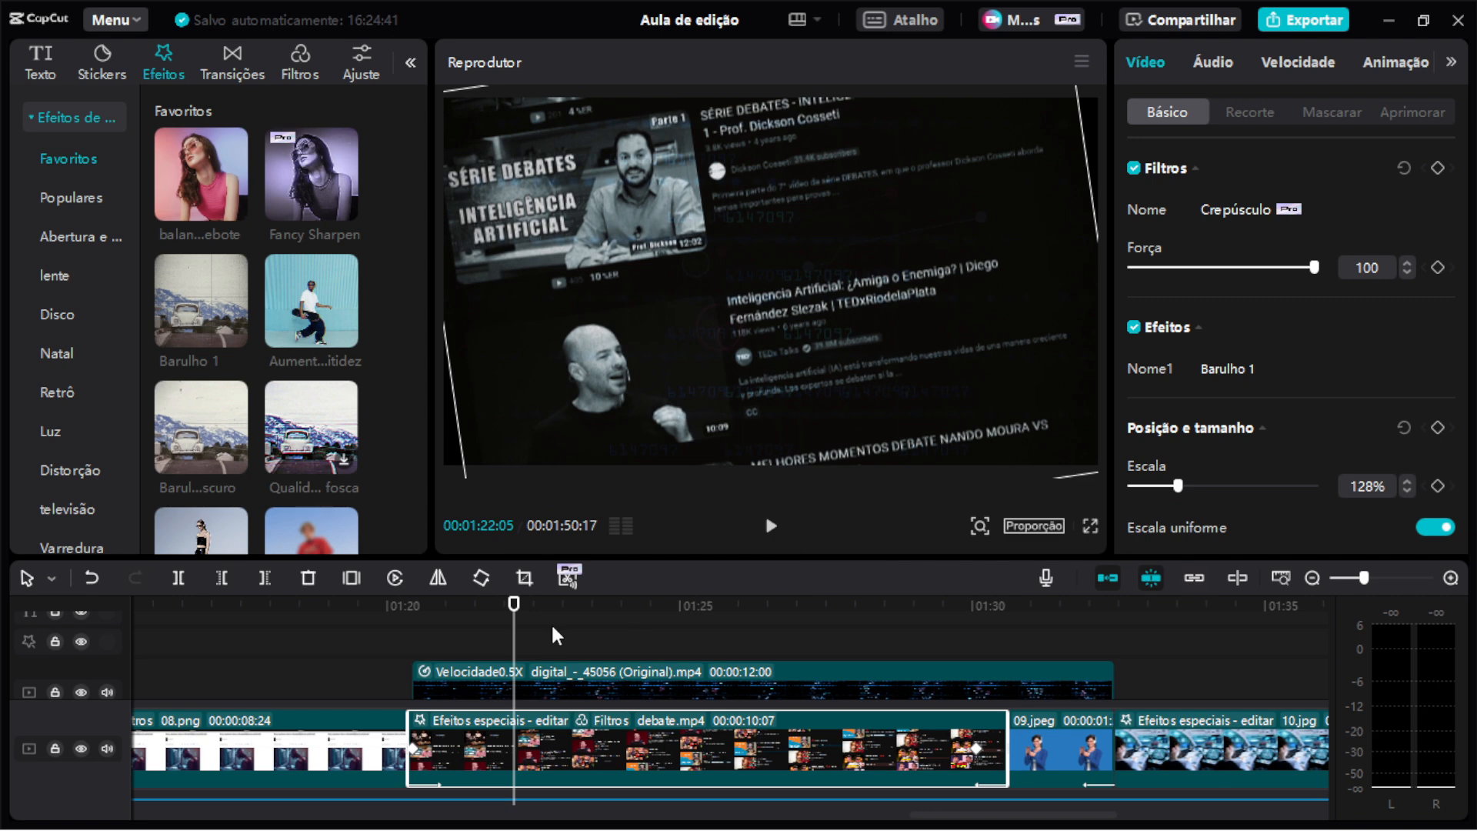
click(390, 605)
key(space)
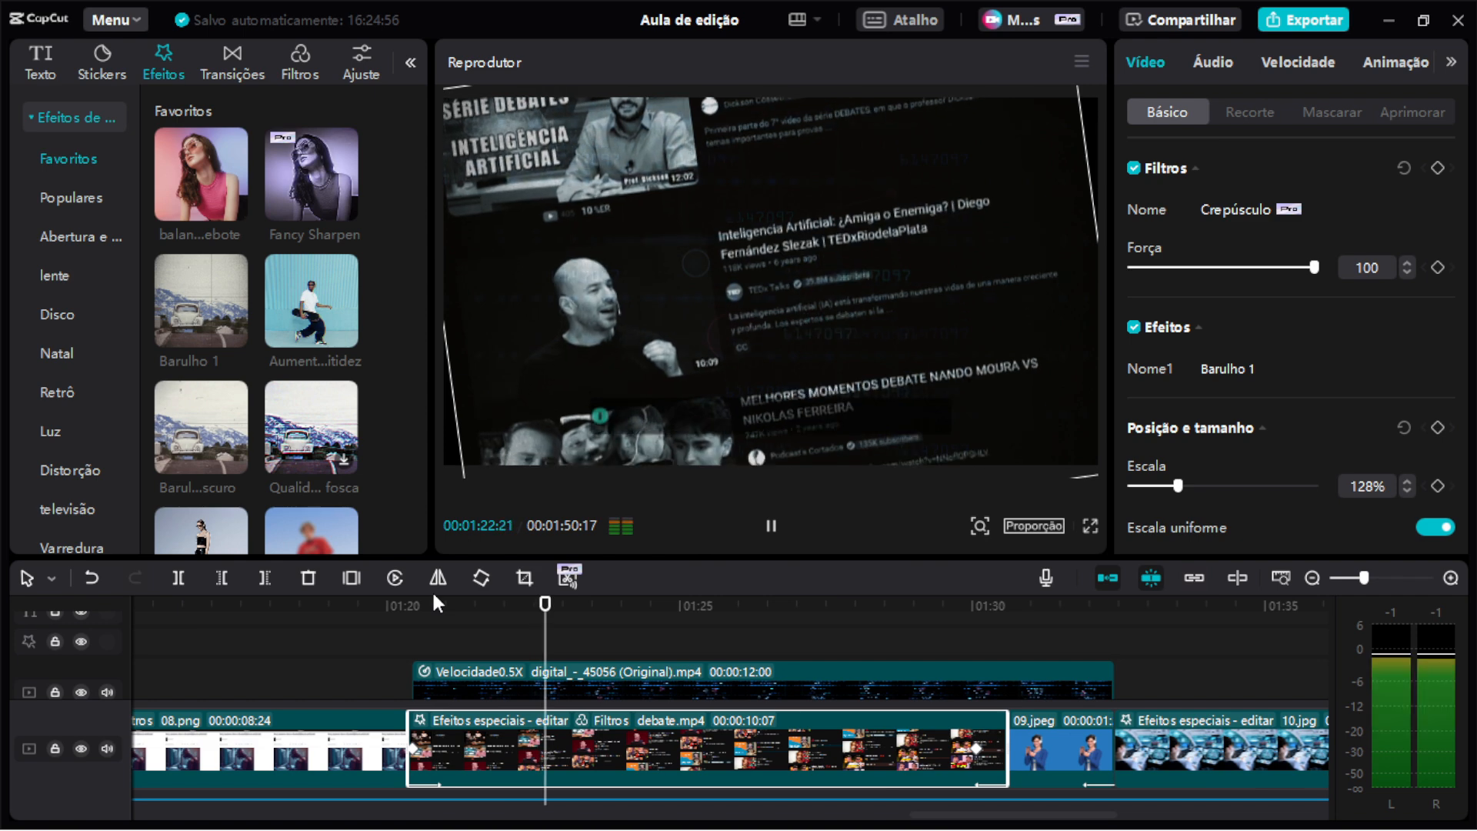
key(space)
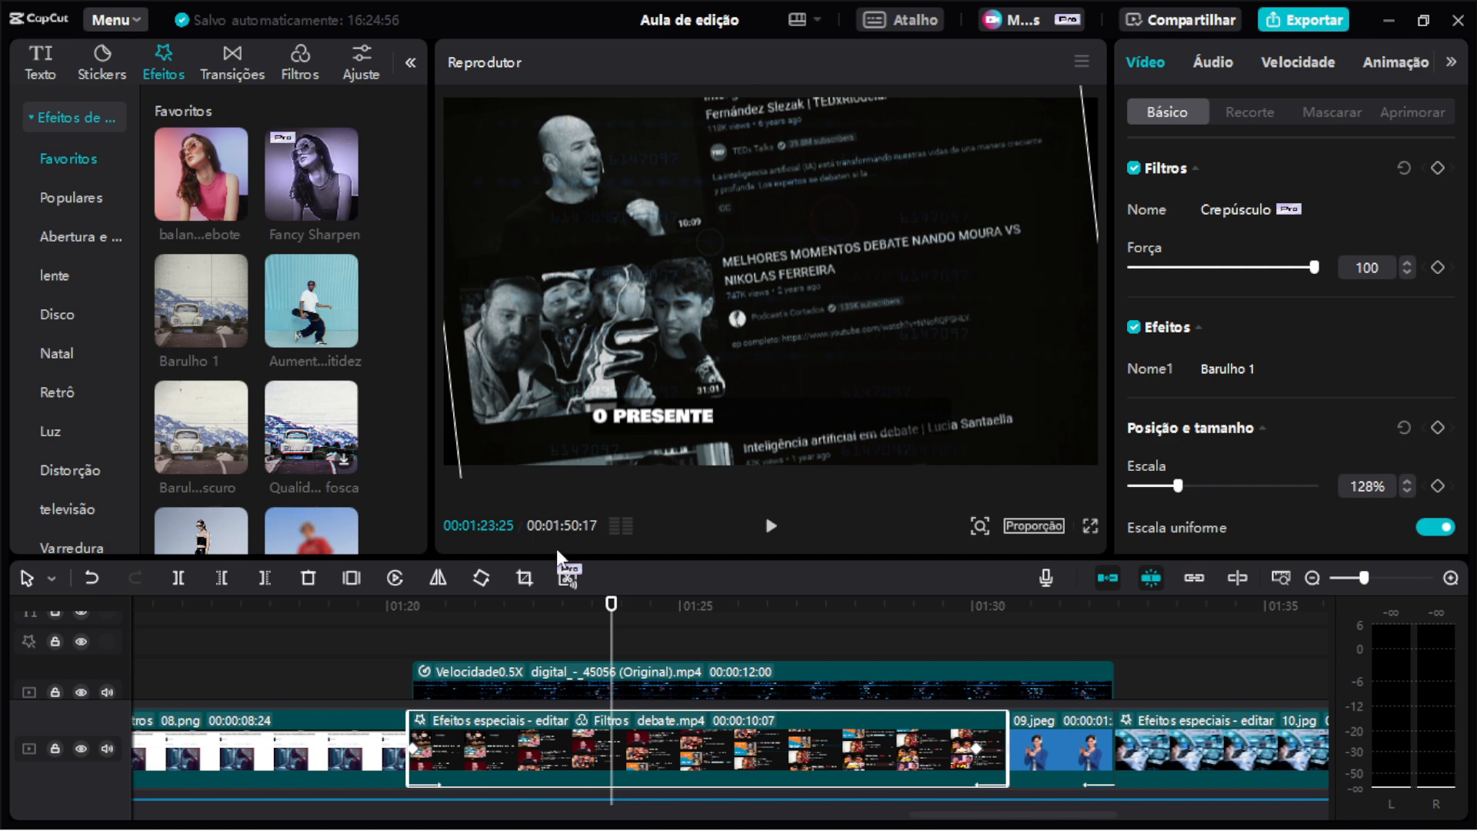
Try adjusting the rotation at the debate clip's starting keyframe, then undo the last two changes.
drag(429, 607, 408, 615)
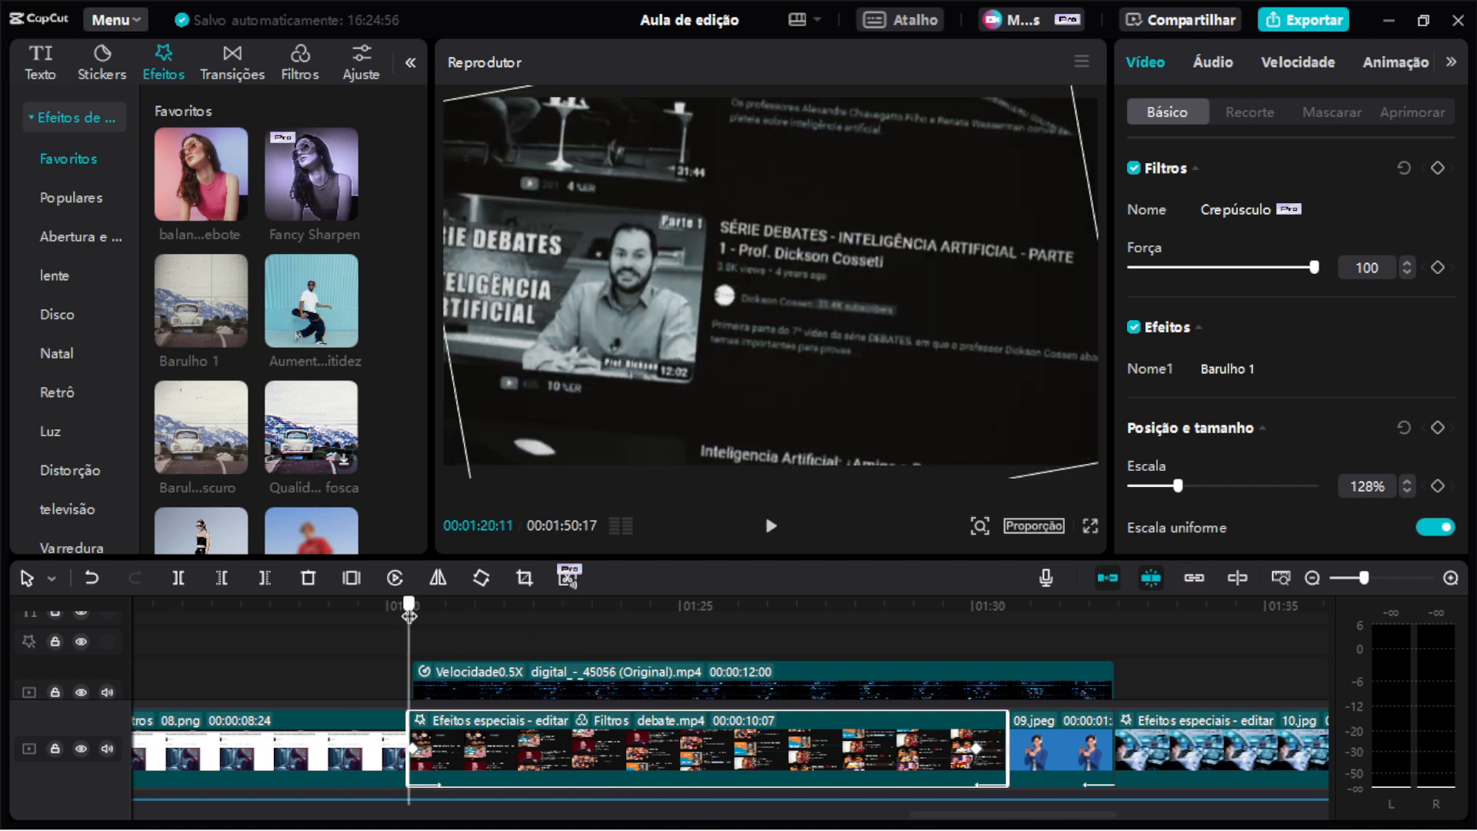
click(417, 755)
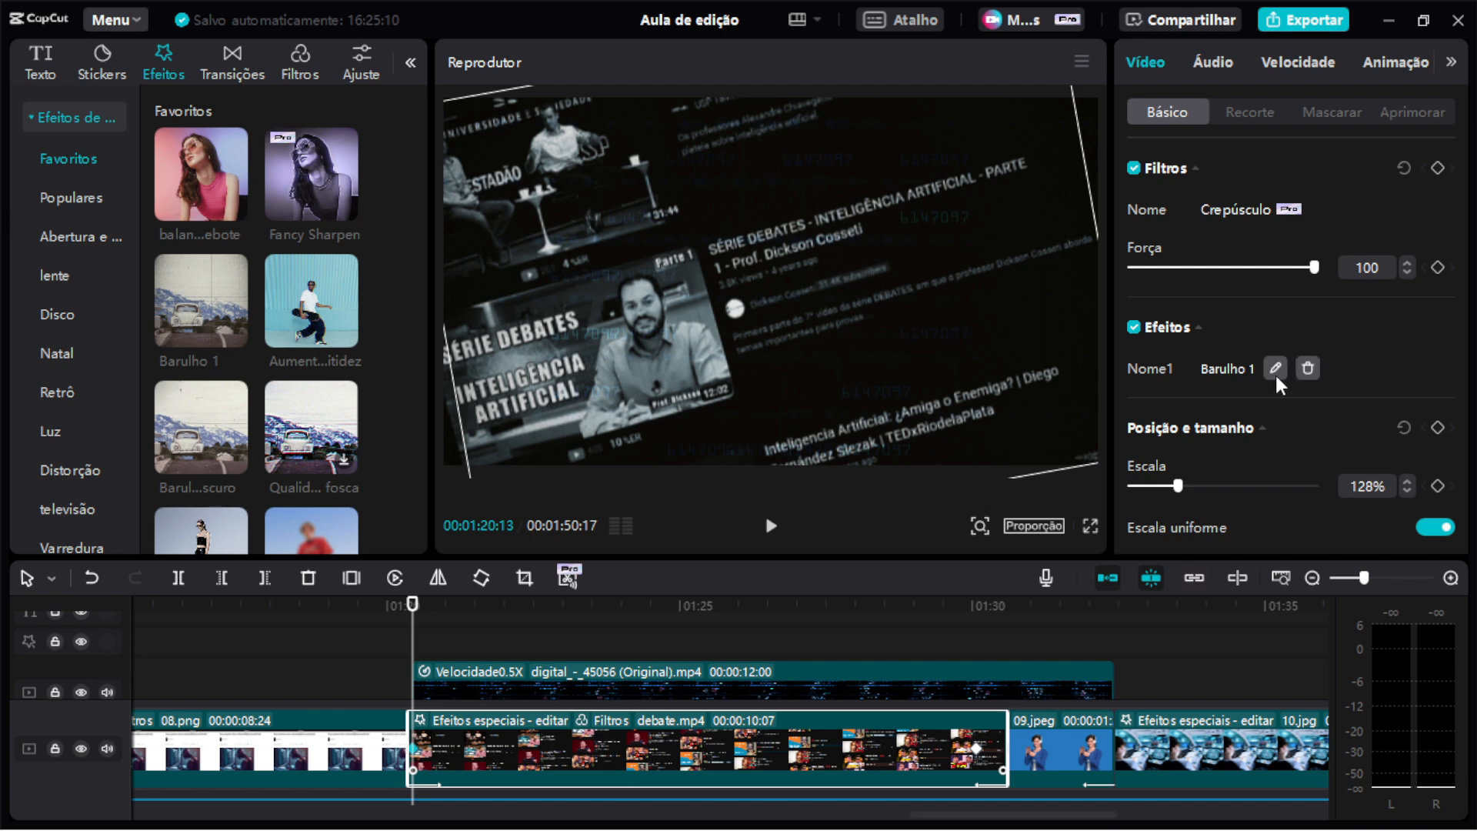
scroll(1286, 350, down, 3)
scroll(1290, 355, down, 4)
scroll(1290, 356, up, 2)
scroll(1289, 356, up, 1)
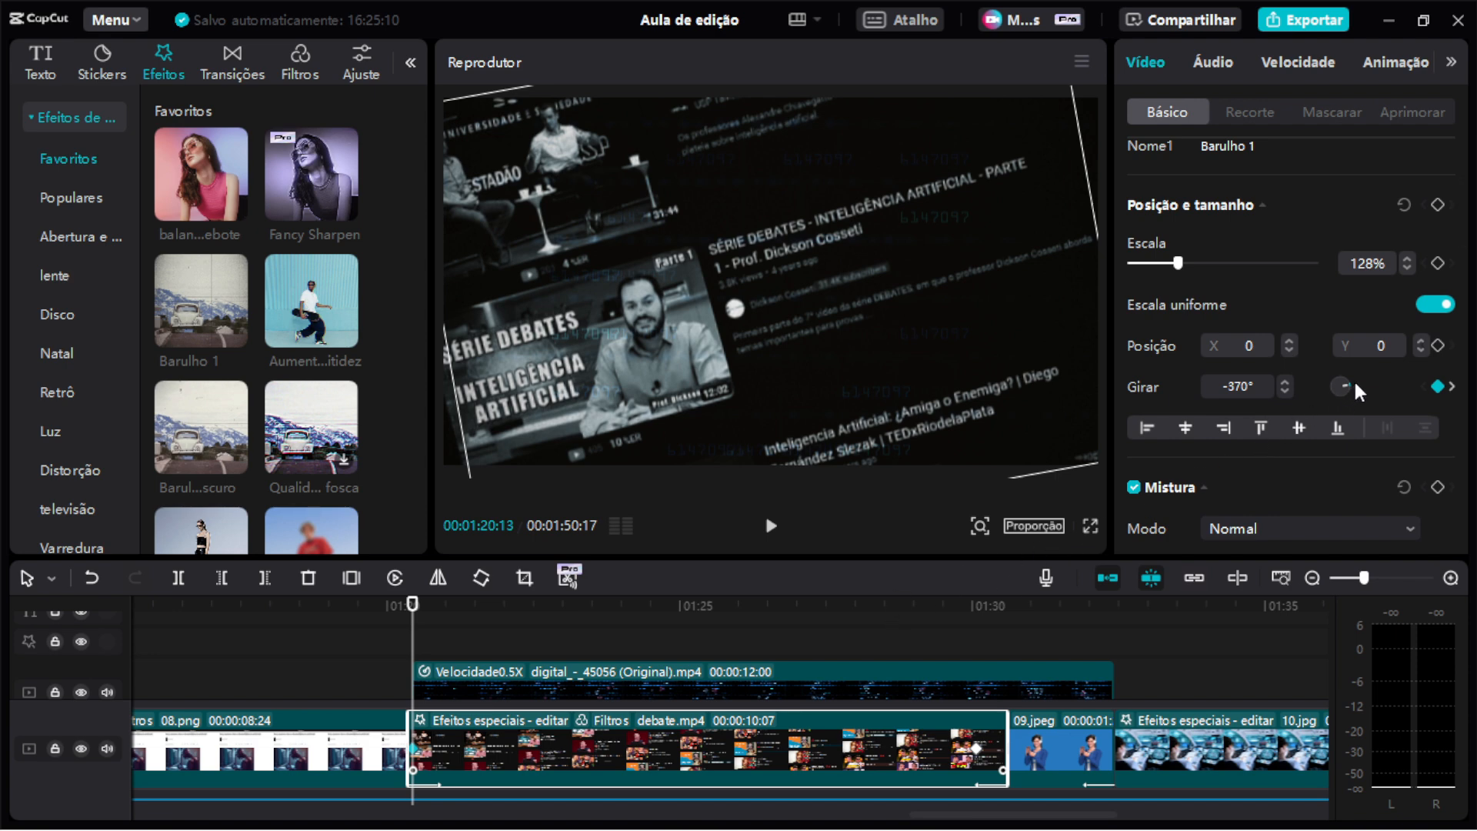
click(1283, 382)
click(1282, 382)
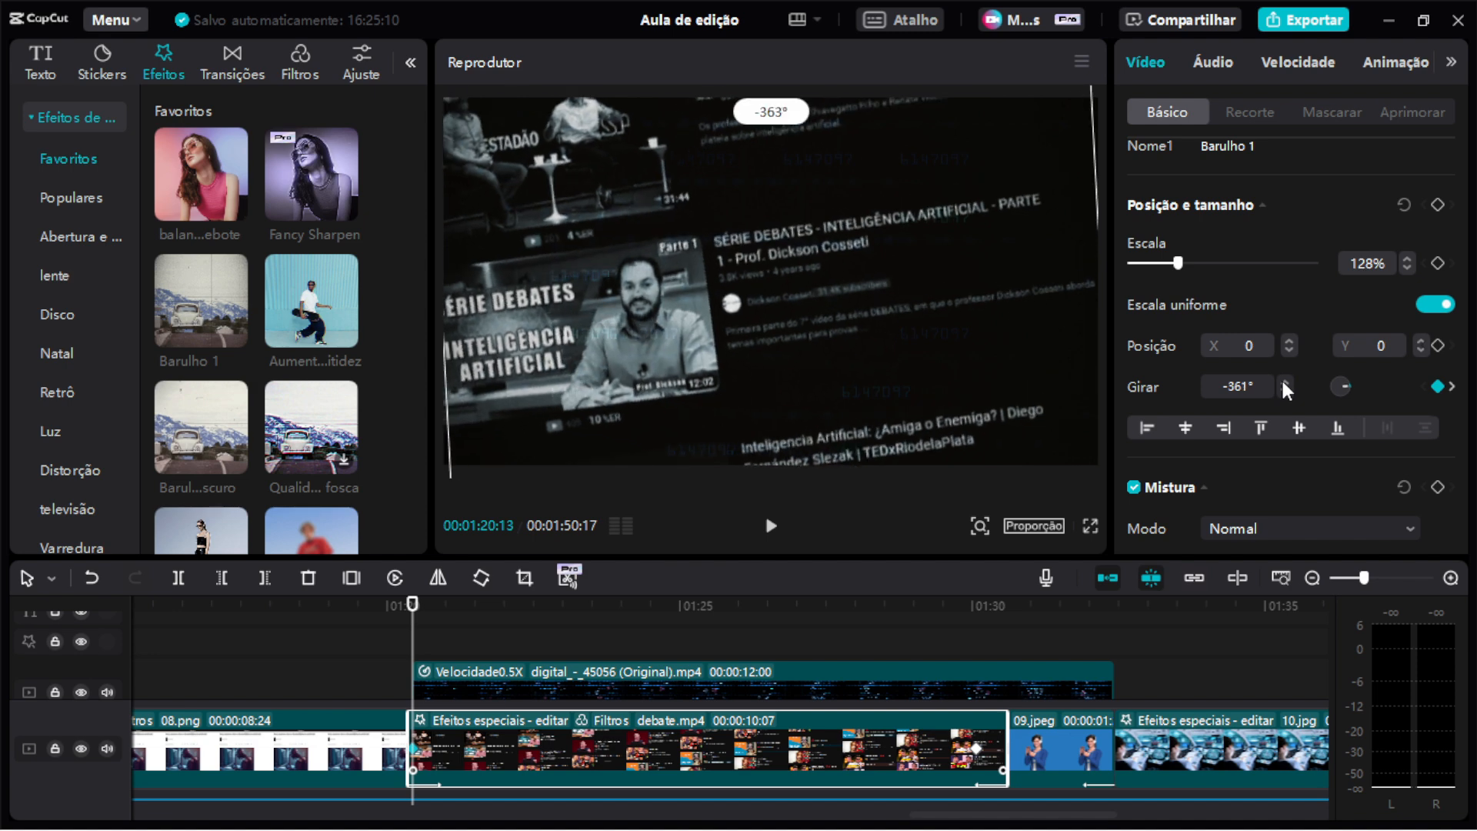
click(1283, 382)
click(1285, 394)
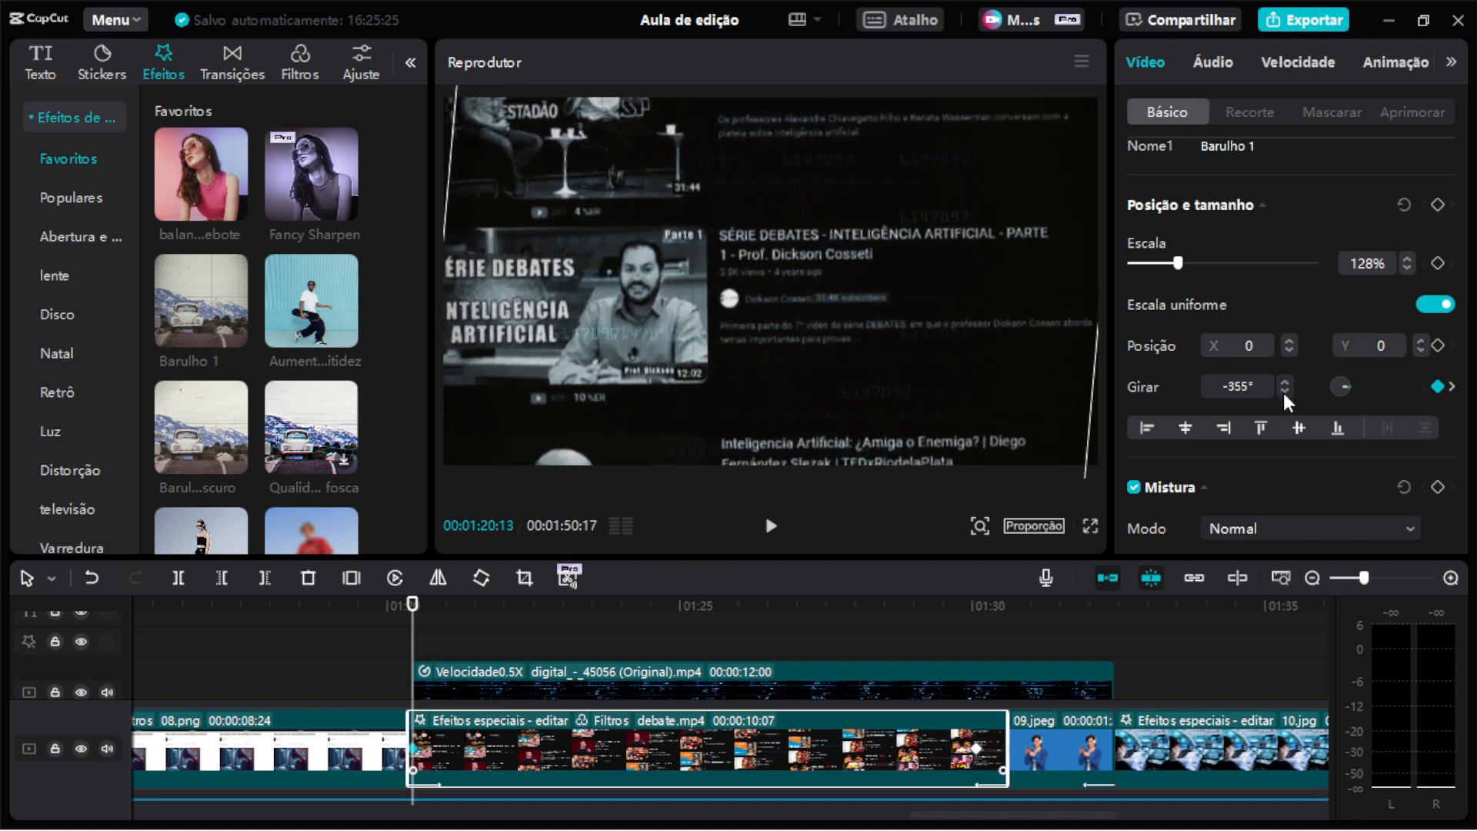
click(1284, 394)
click(1284, 393)
click(1285, 393)
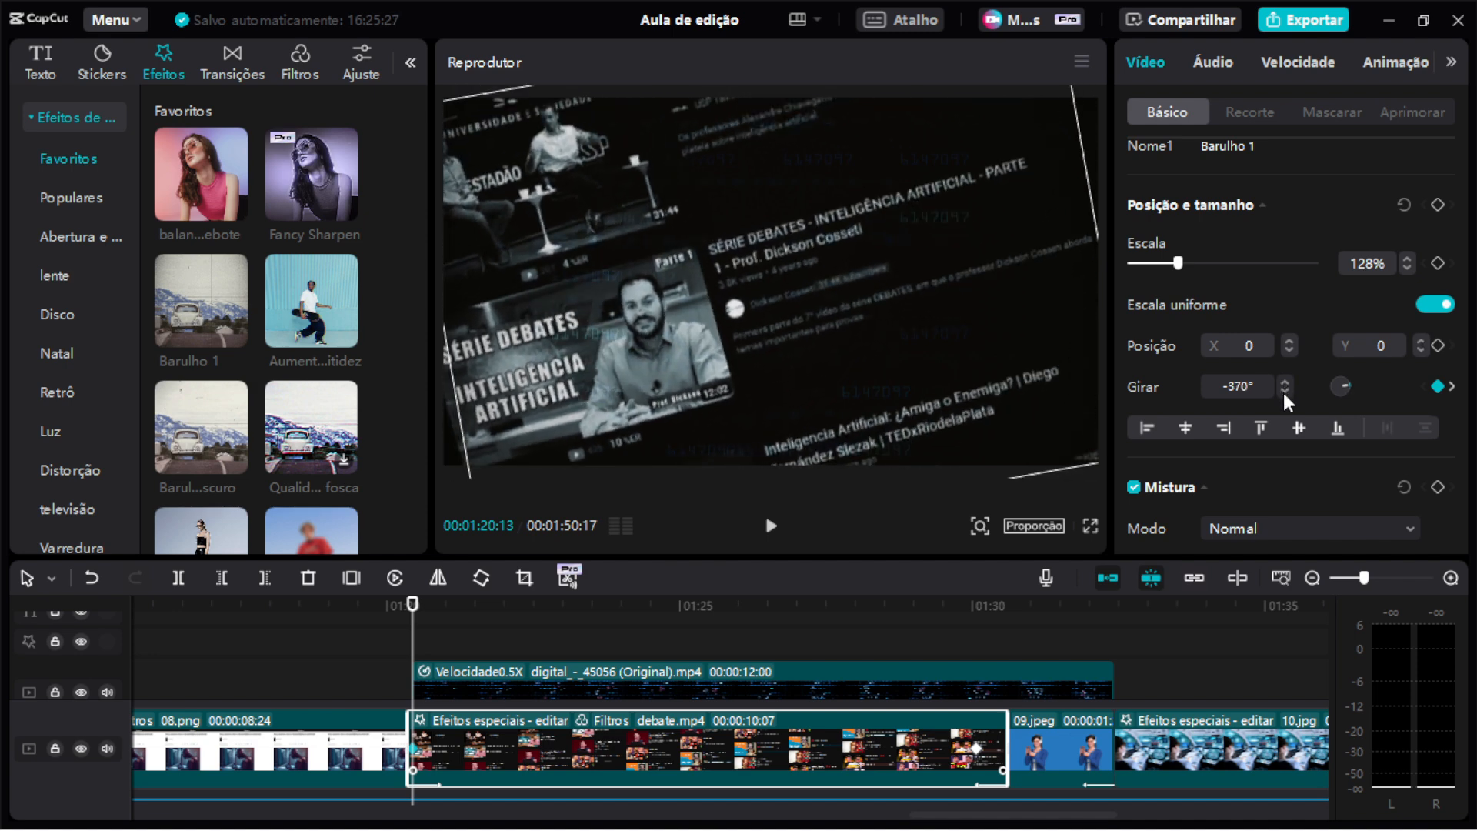
key(ctrl+z)
key(ctrl+z)
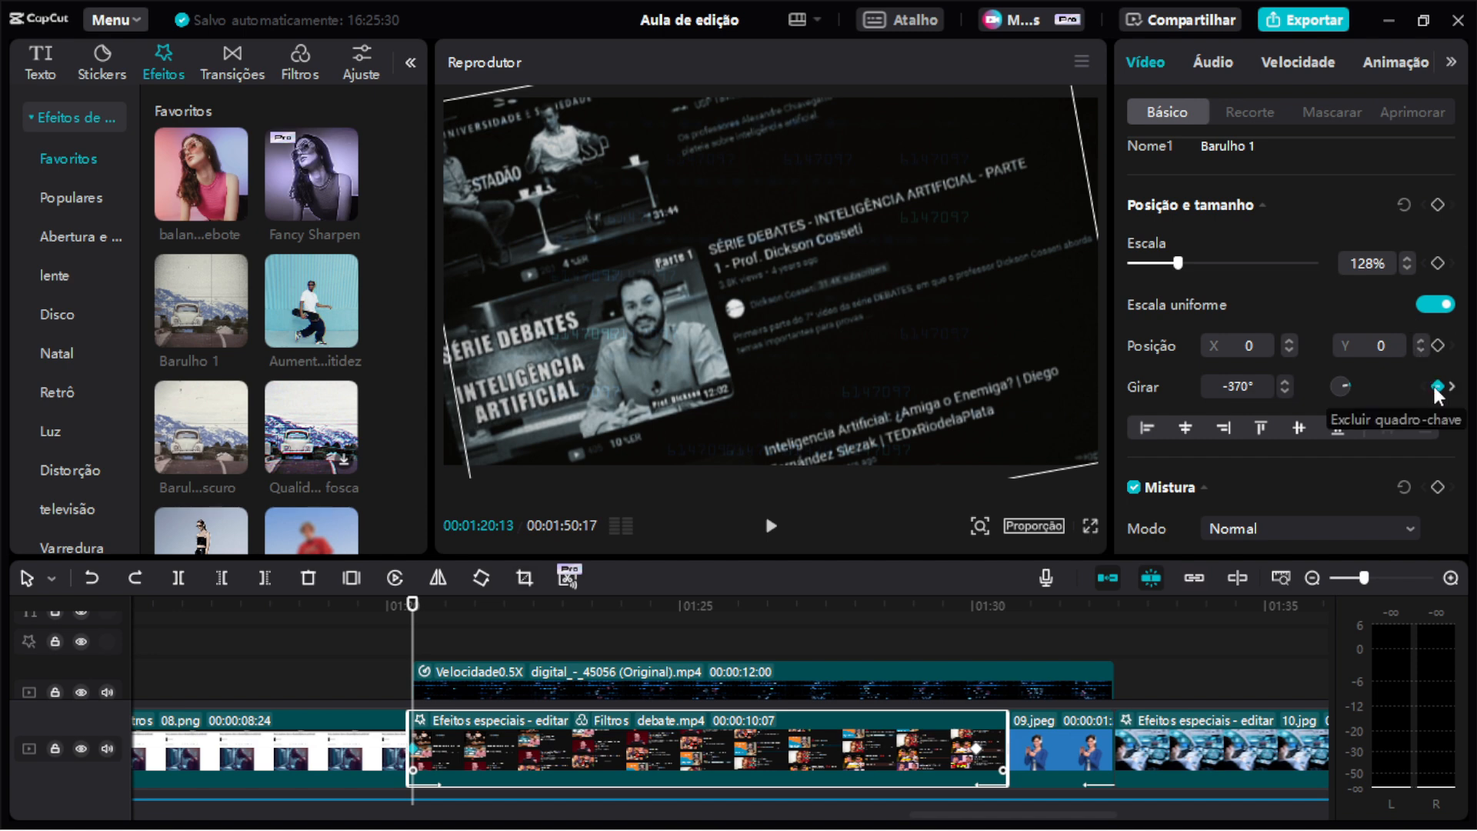
Scrub along the debate clip to review its rotation keyframe animation.
click(759, 608)
drag(760, 608, 806, 608)
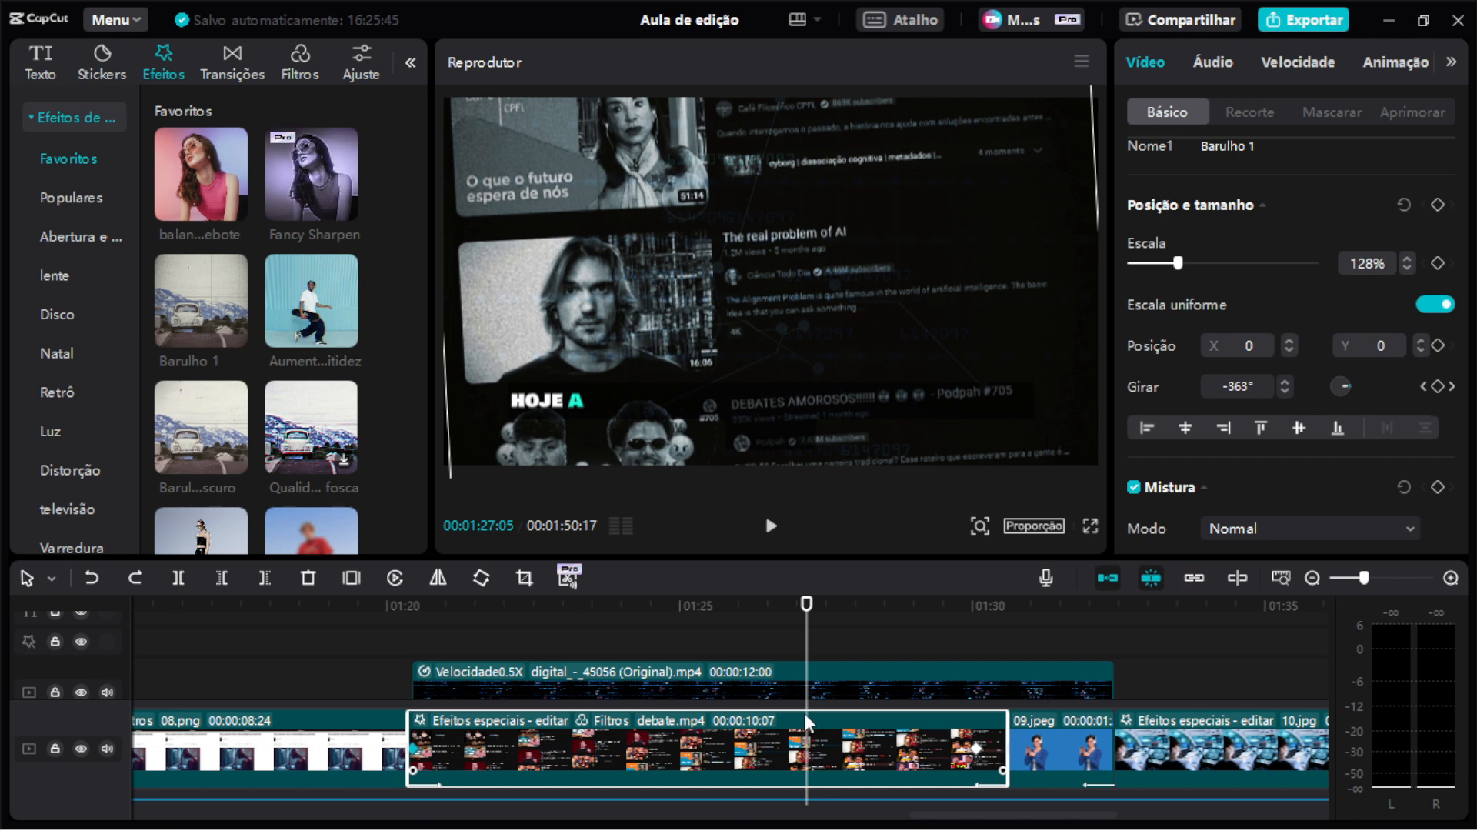
click(977, 758)
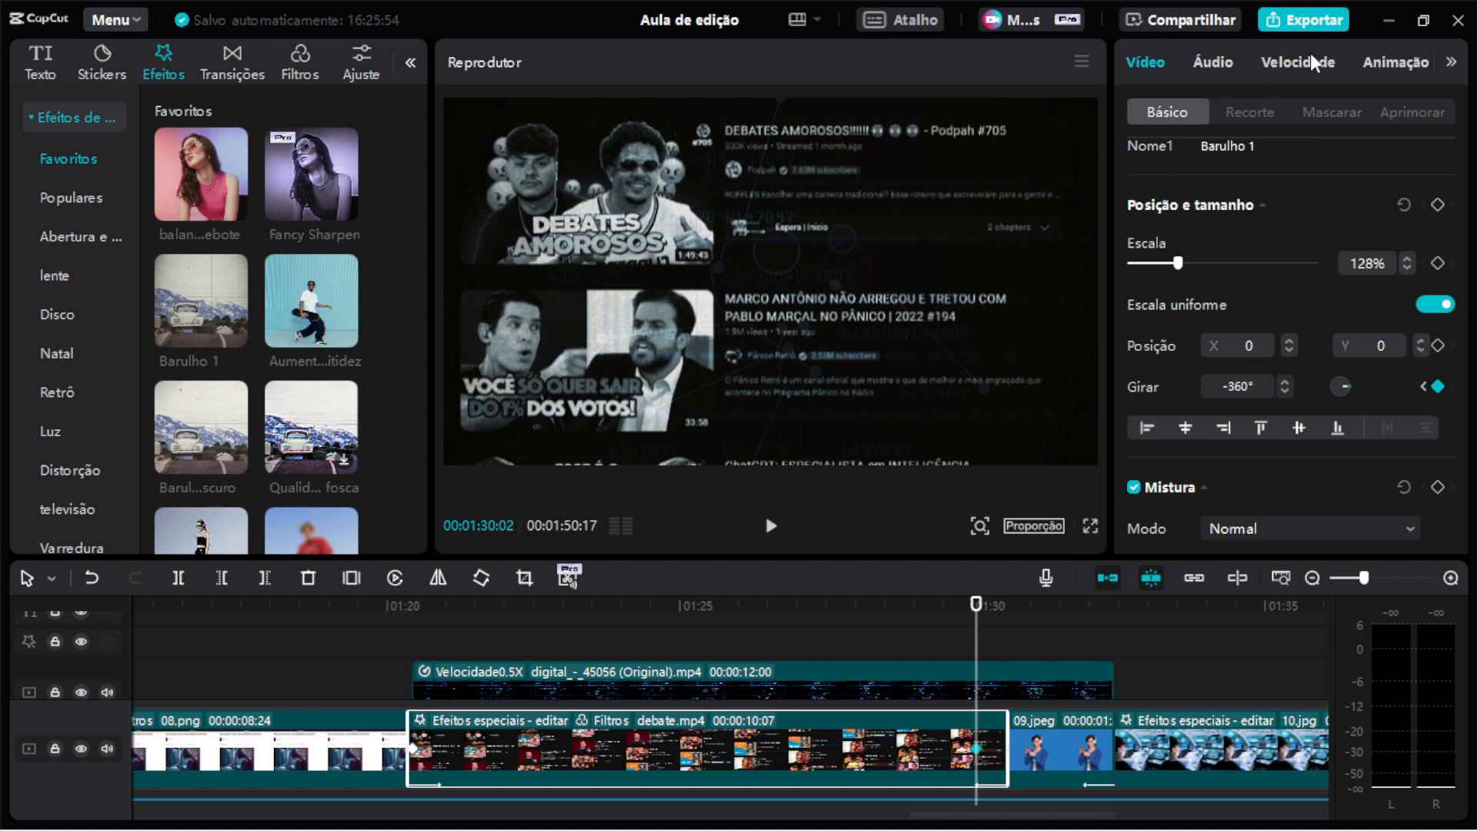
Browse the debate clip's Out animation presets.
click(1392, 63)
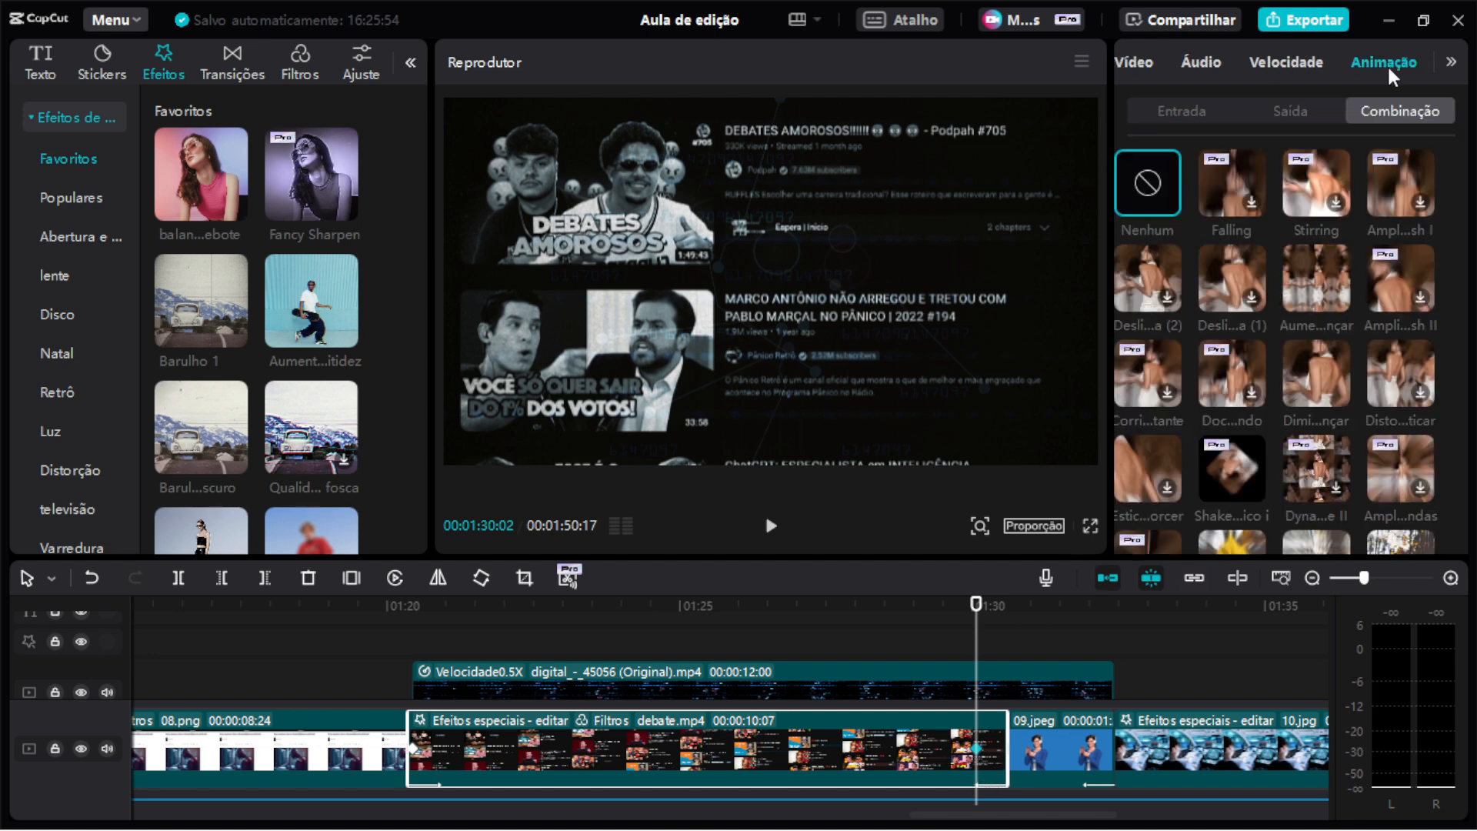
click(1298, 108)
scroll(1319, 342, up, 3)
scroll(1319, 341, down, 2)
scroll(1319, 332, down, 3)
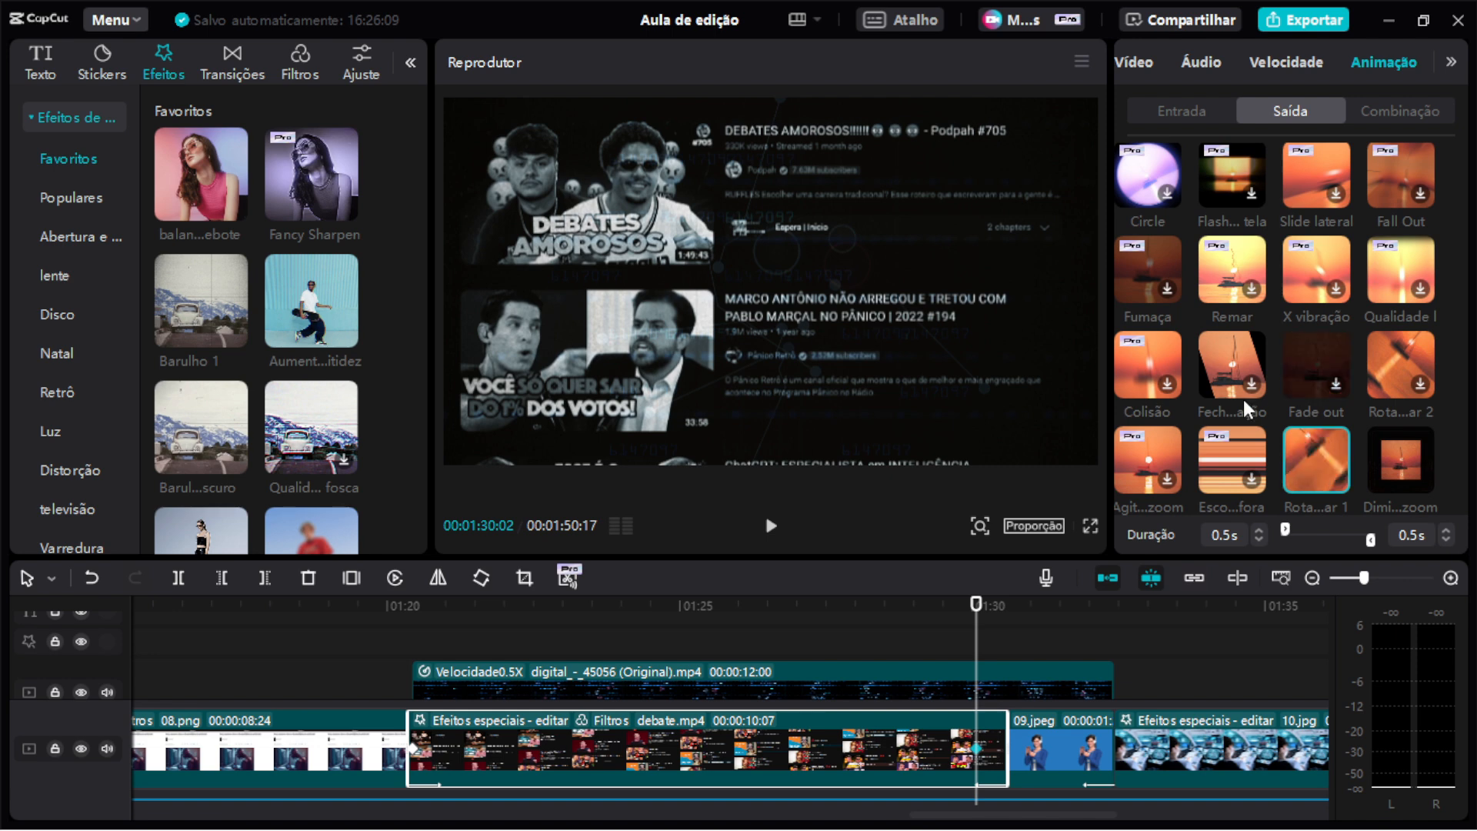
scroll(1268, 399, down, 2)
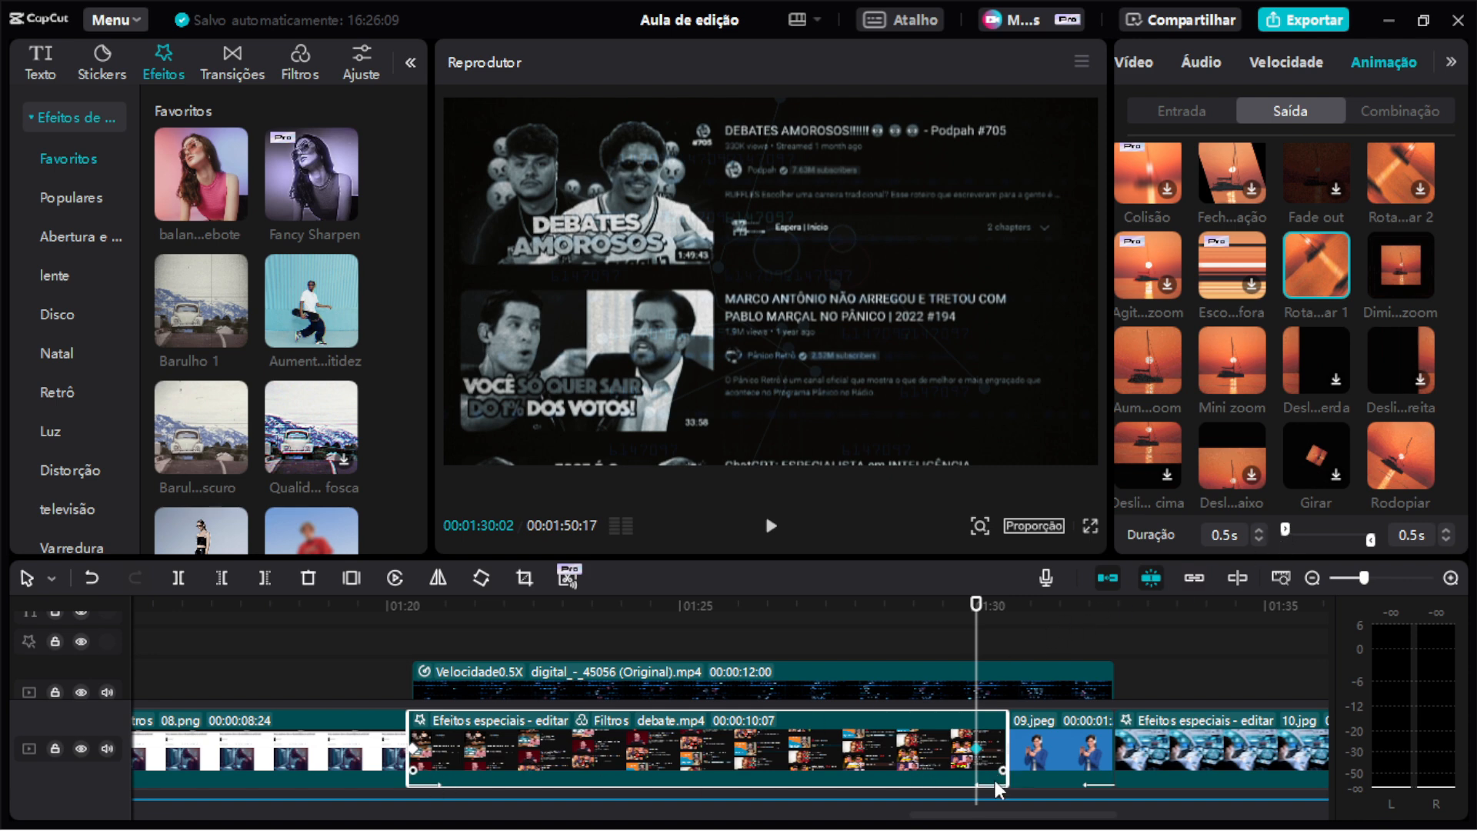
Shift the debate clip's first keyframe slightly later and play the clip back to check the motion.
click(430, 750)
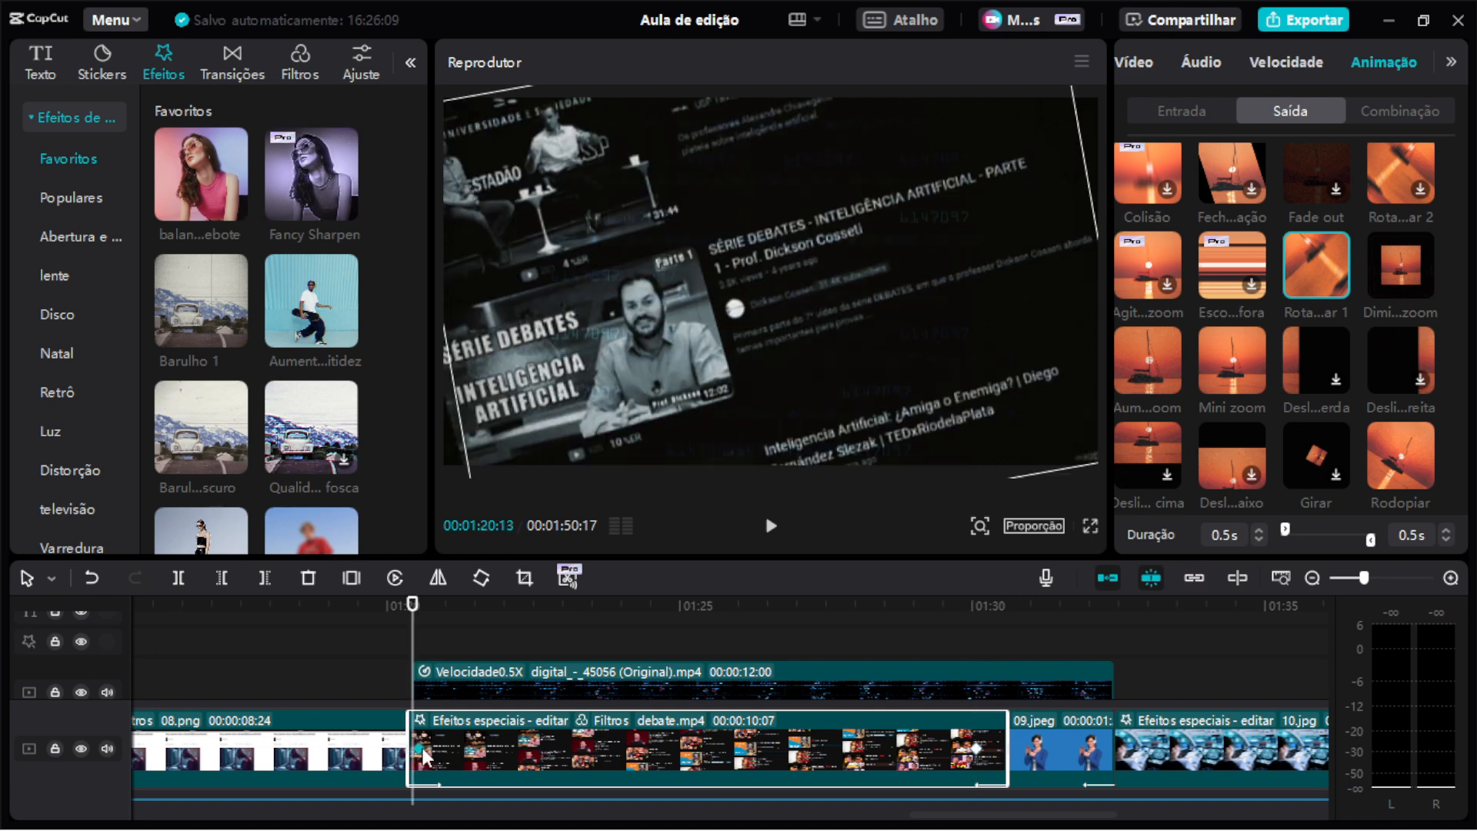
drag(435, 751, 445, 752)
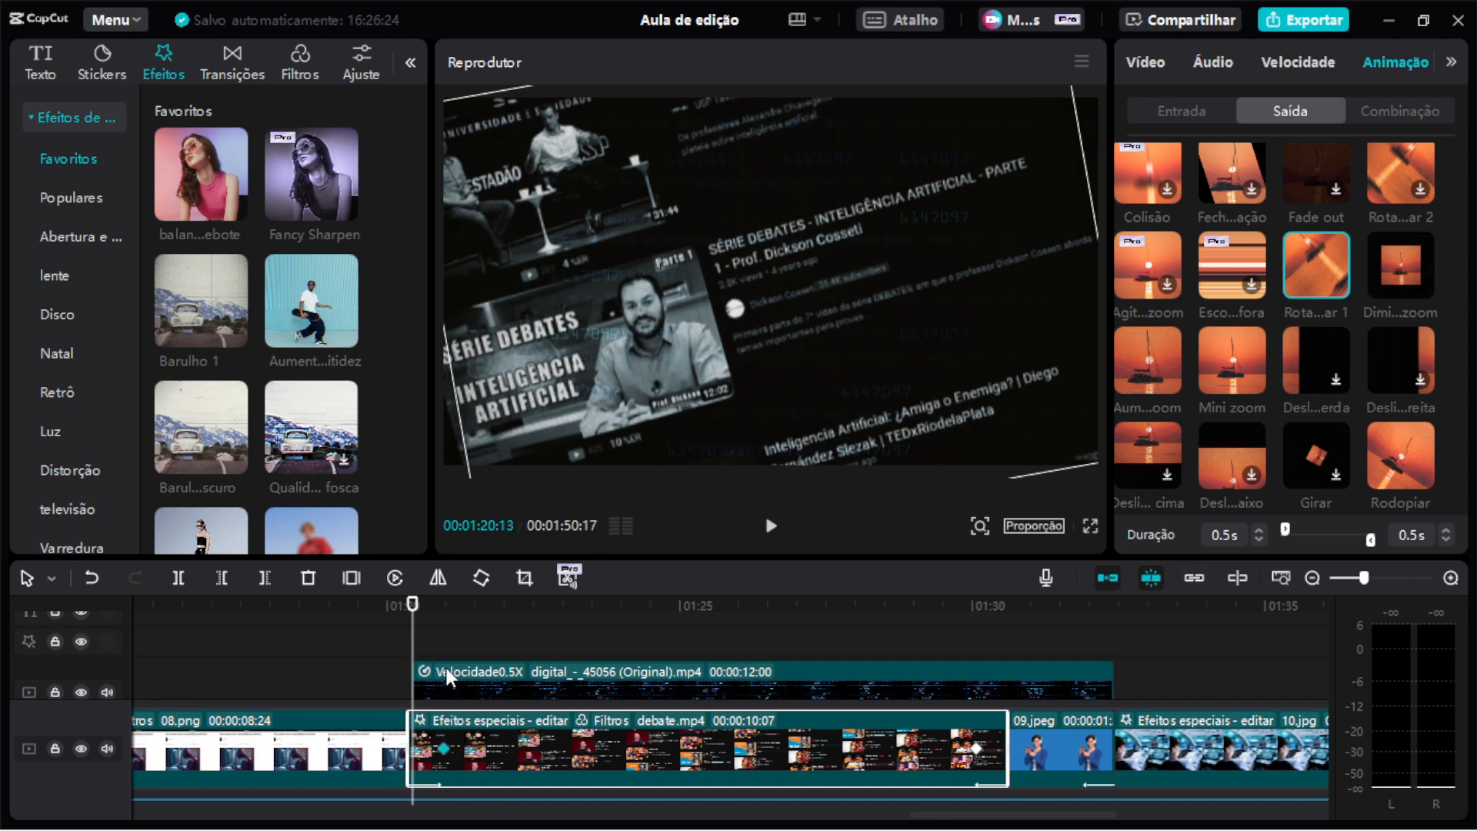
drag(413, 612, 399, 625)
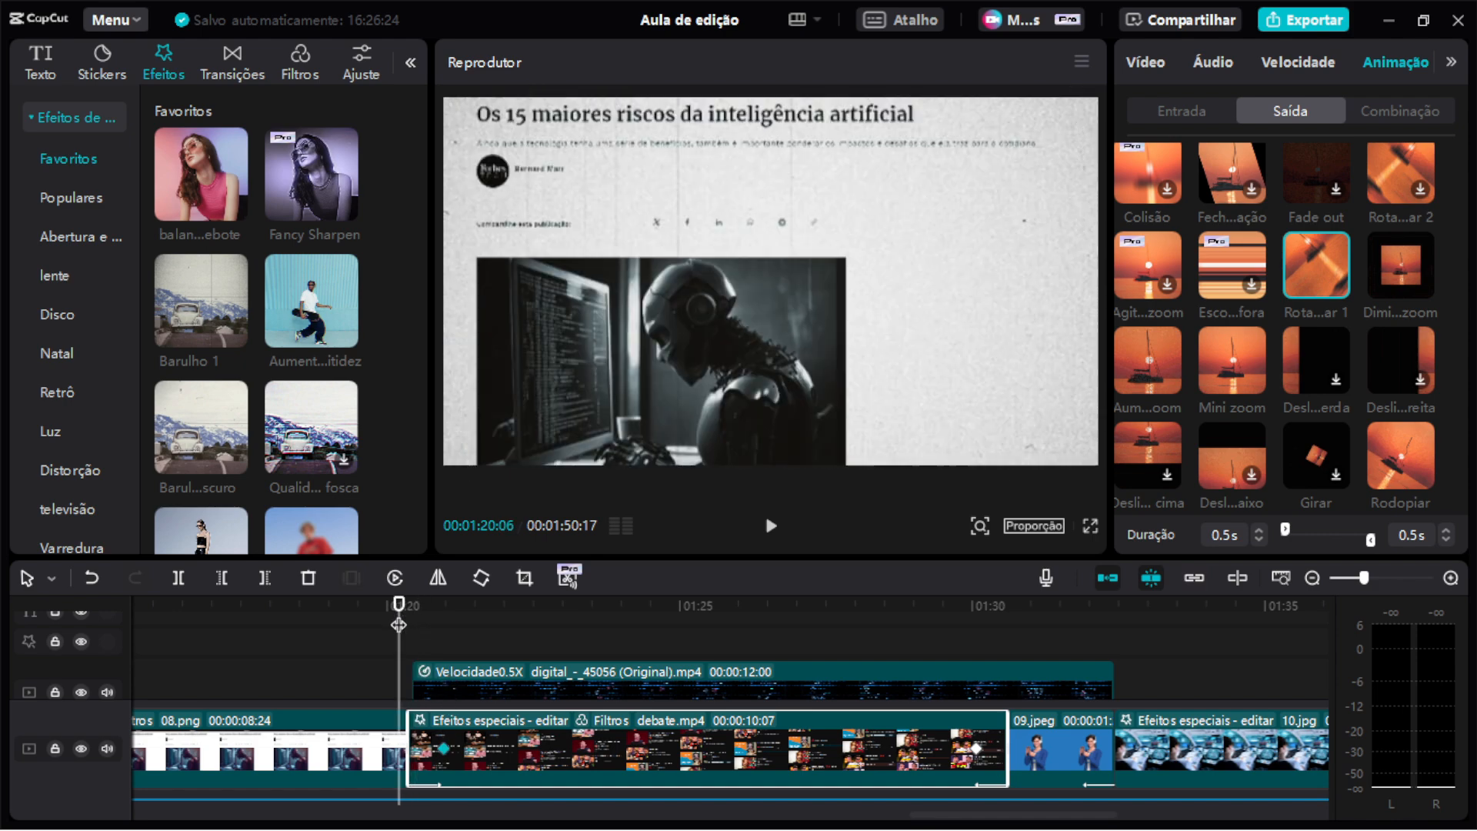
key(space)
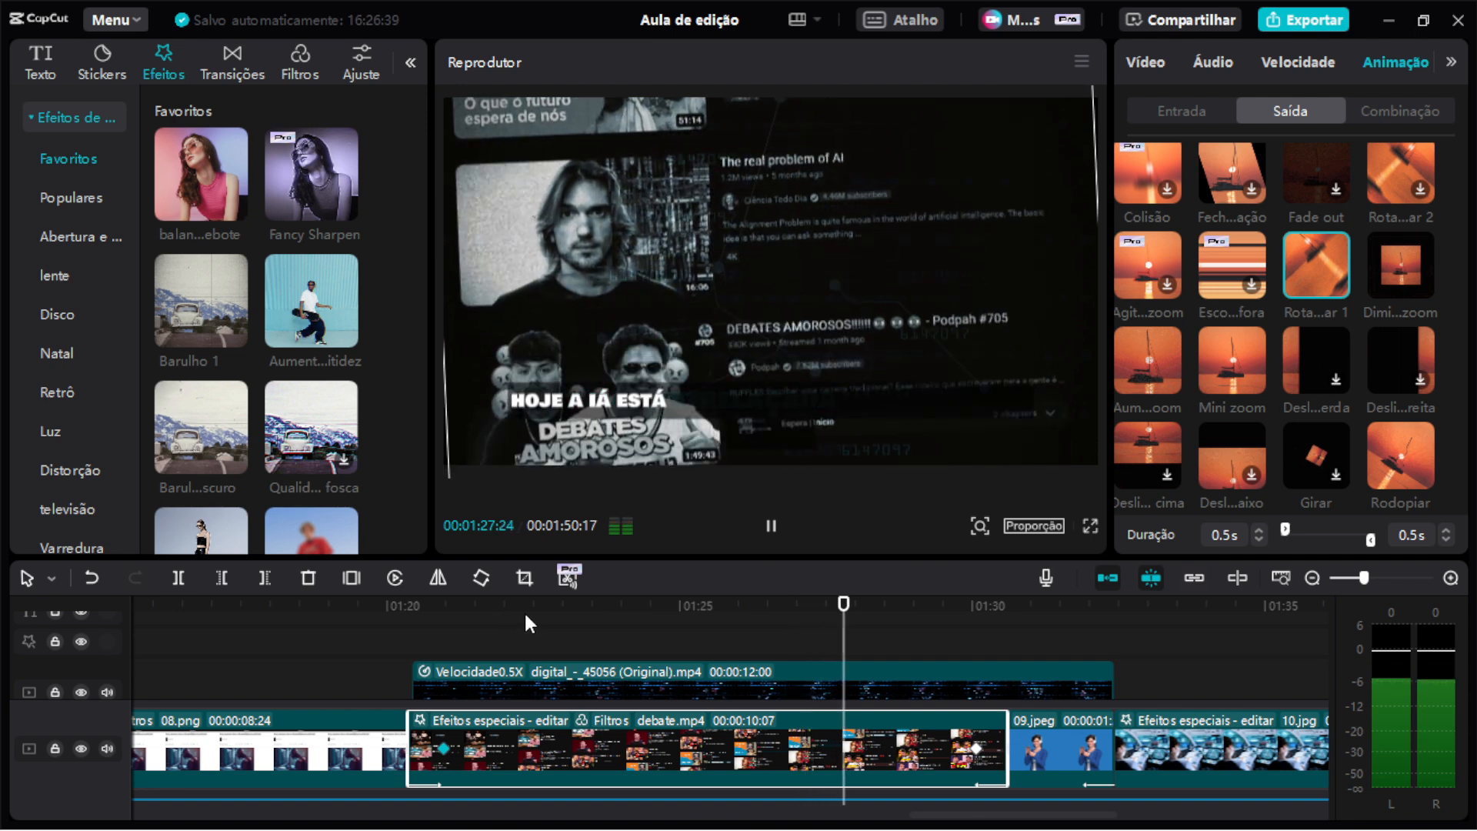
key(space)
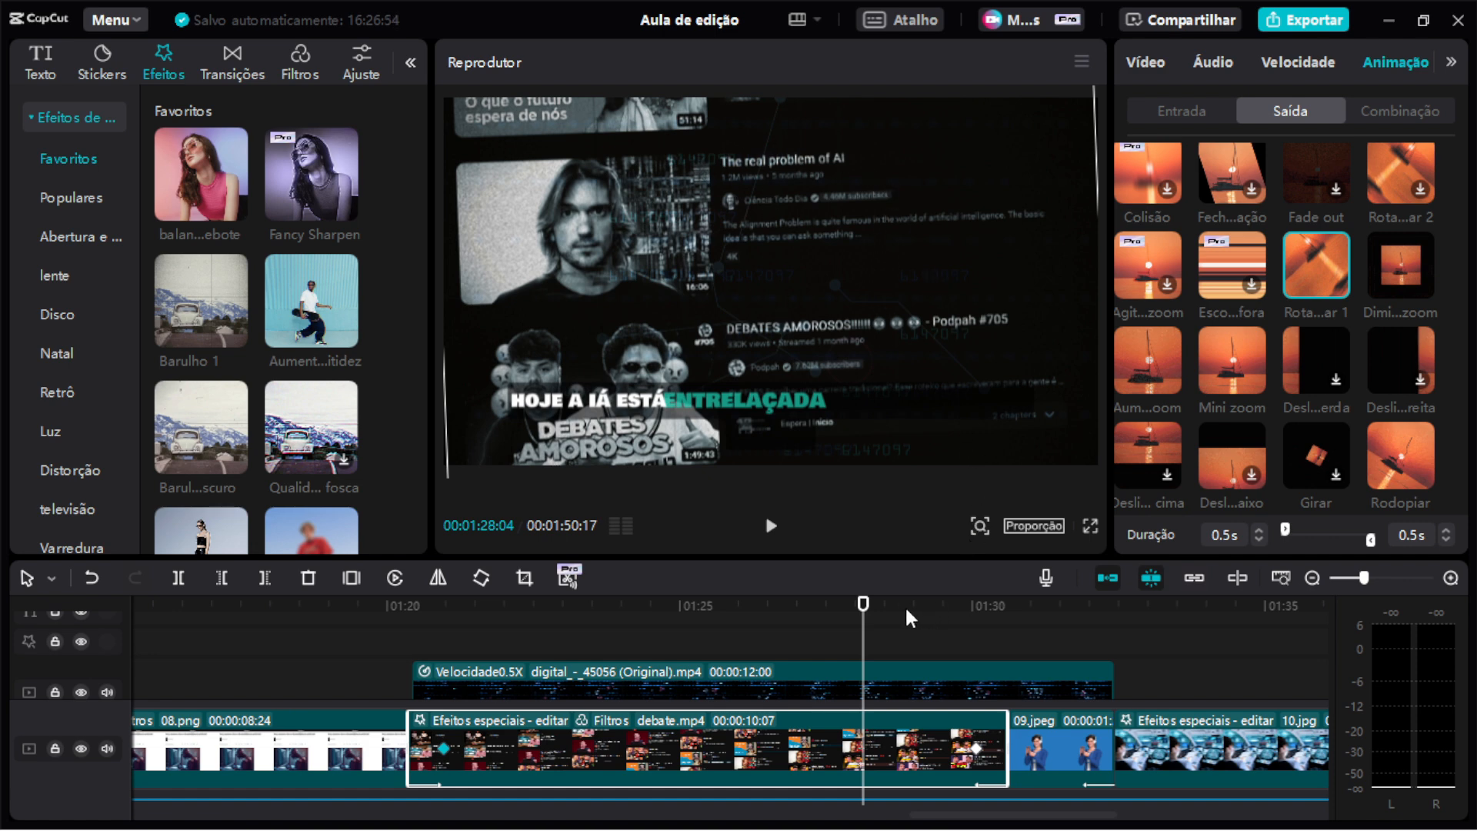
key(space)
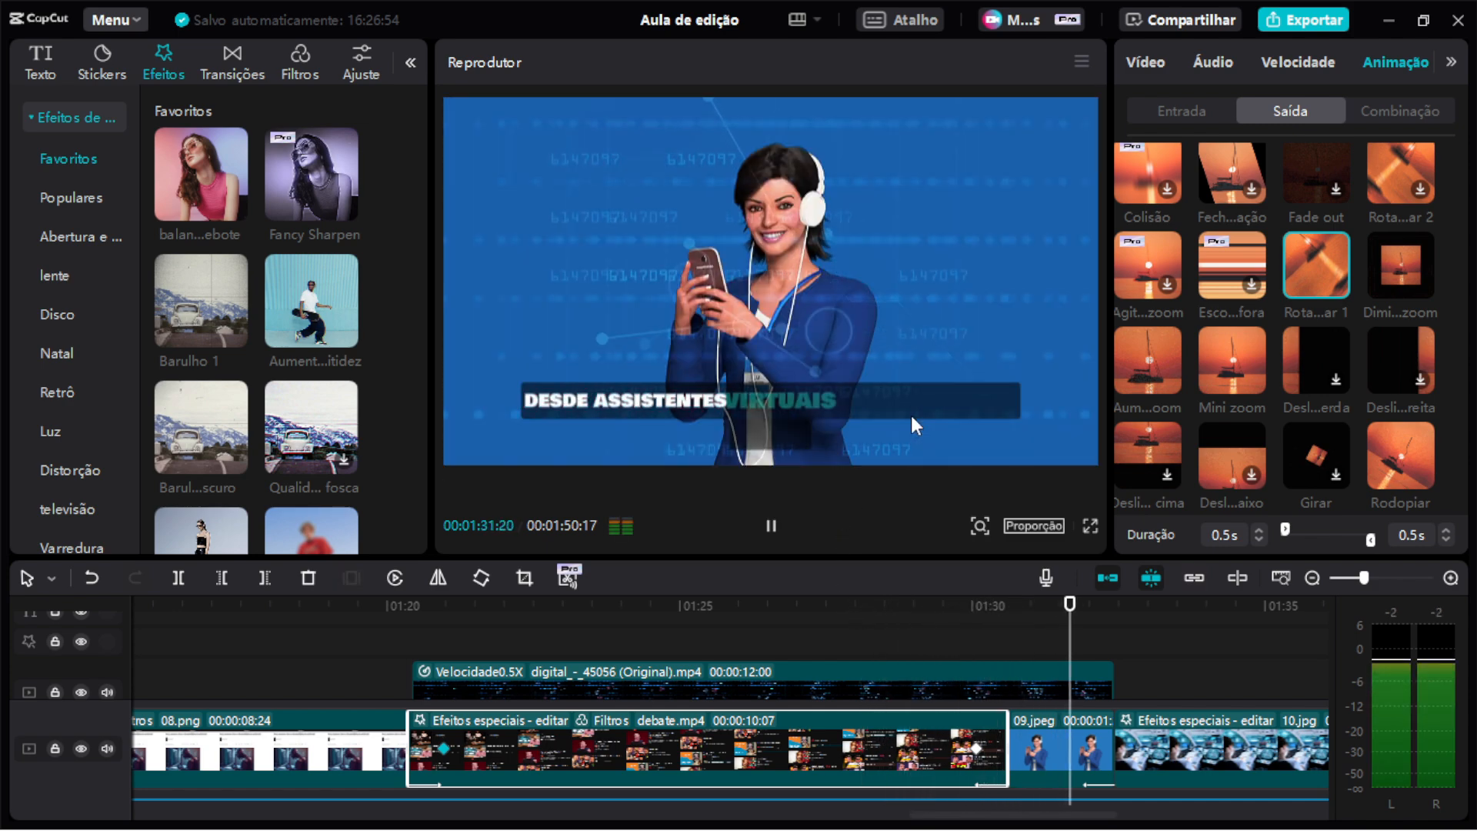
key(space)
Select the digital overlay clip and hide then re-show its track to compare the result.
scroll(977, 646, right, 3)
scroll(957, 699, up, 1)
scroll(957, 698, down, 1)
scroll(957, 698, down, 1)
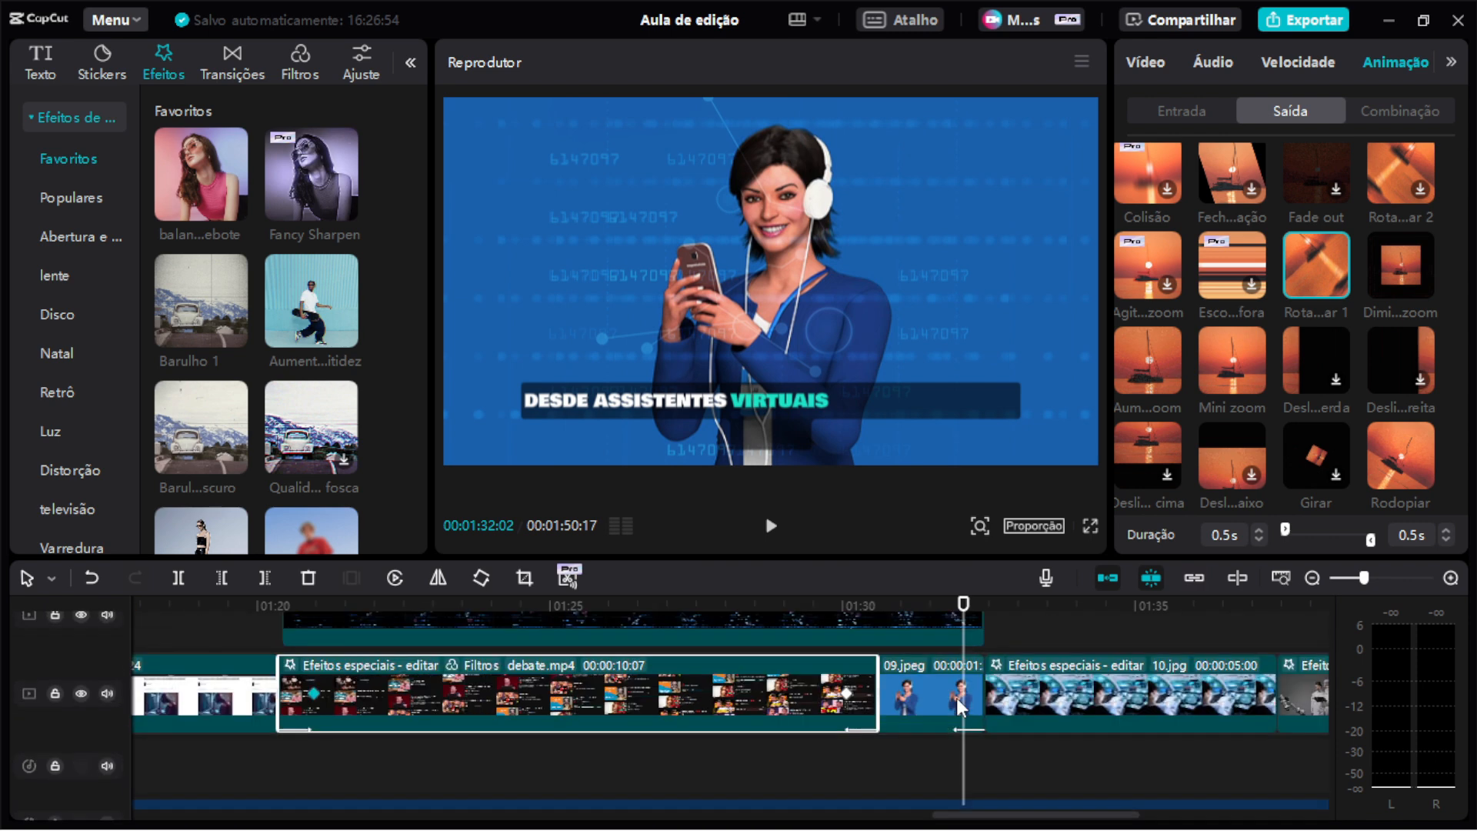
click(948, 630)
scroll(1027, 654, left, 8)
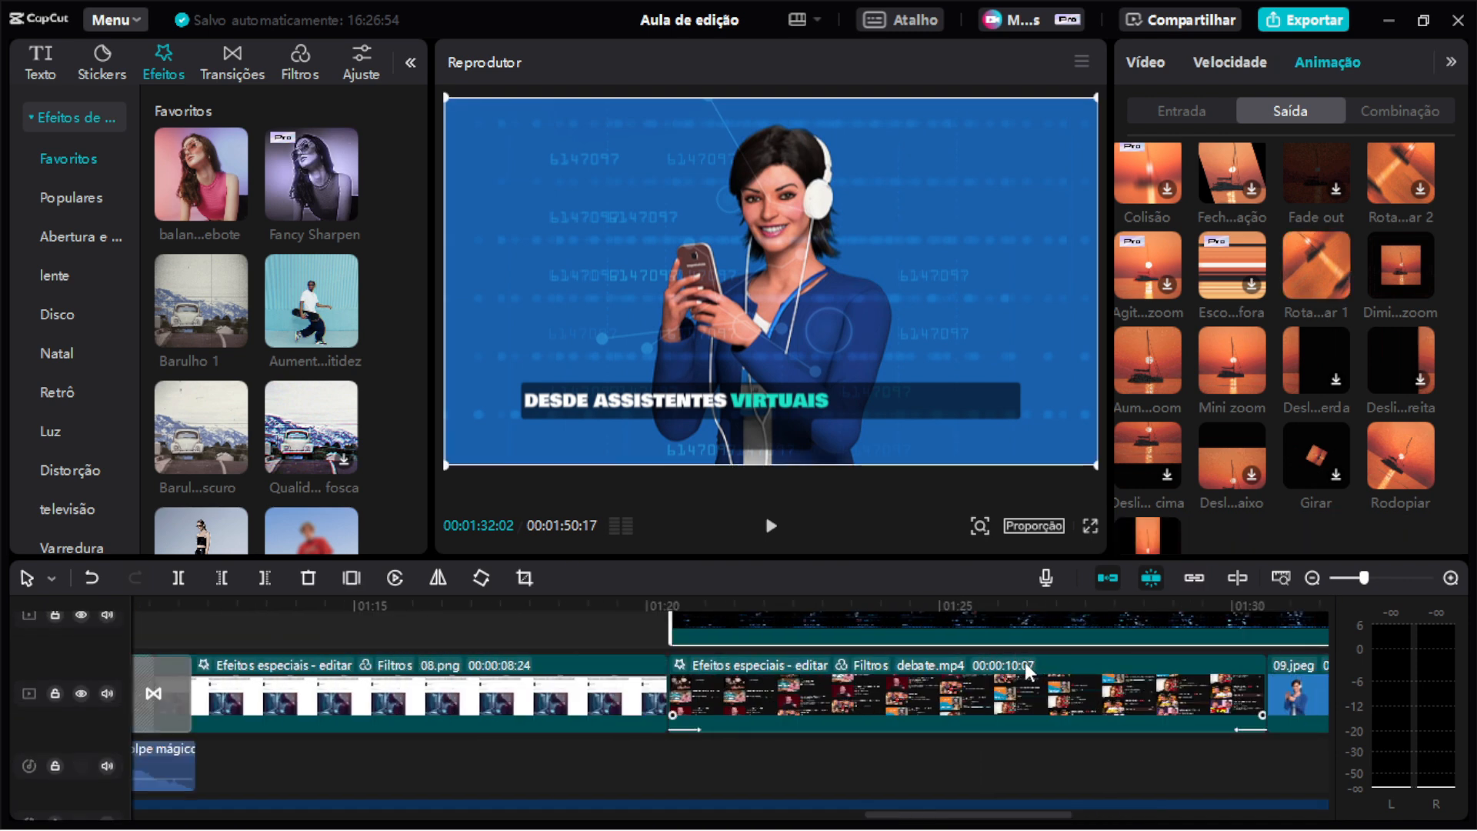
scroll(1027, 662, up, 1)
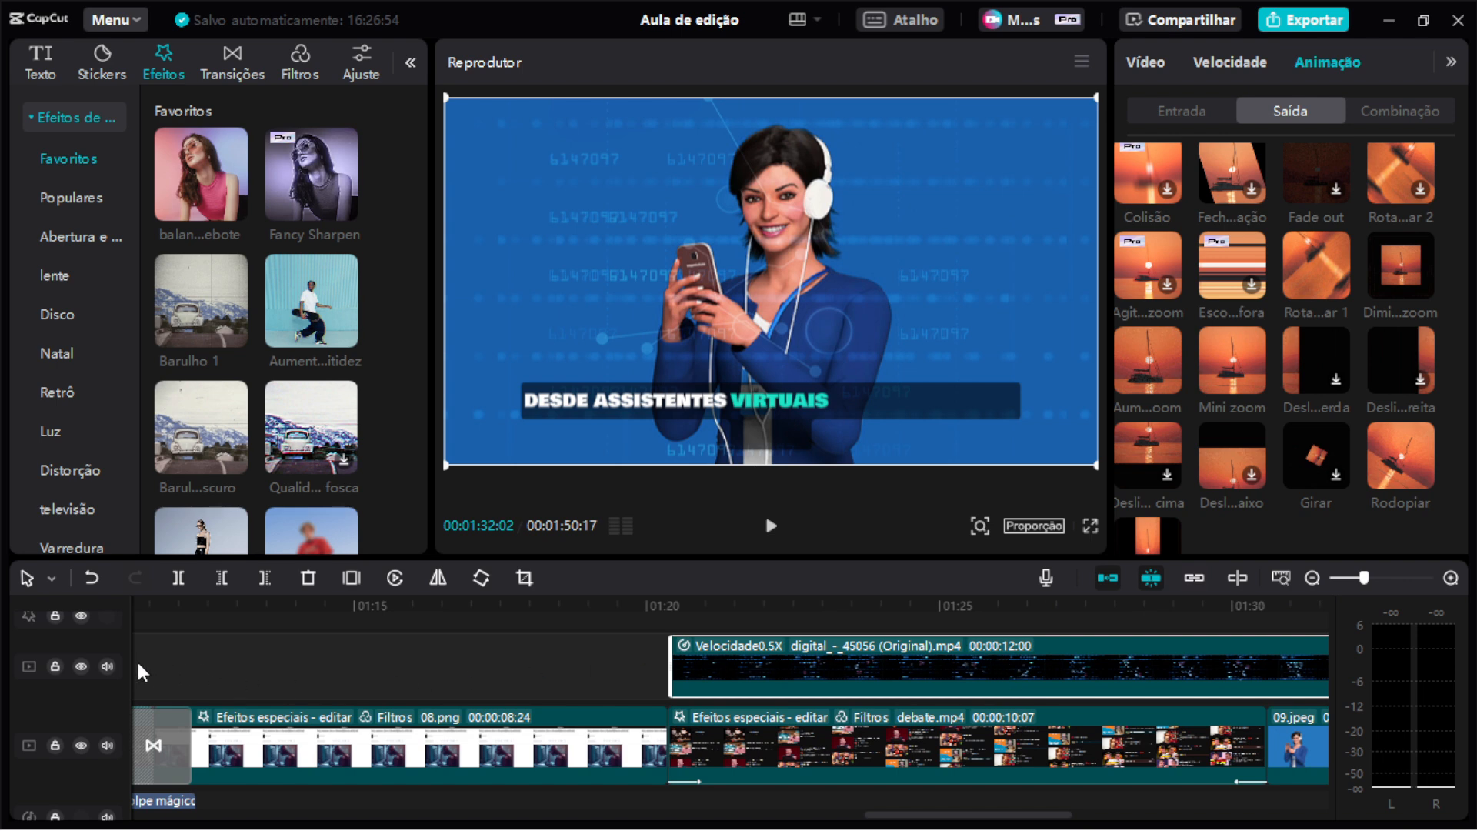
click(85, 666)
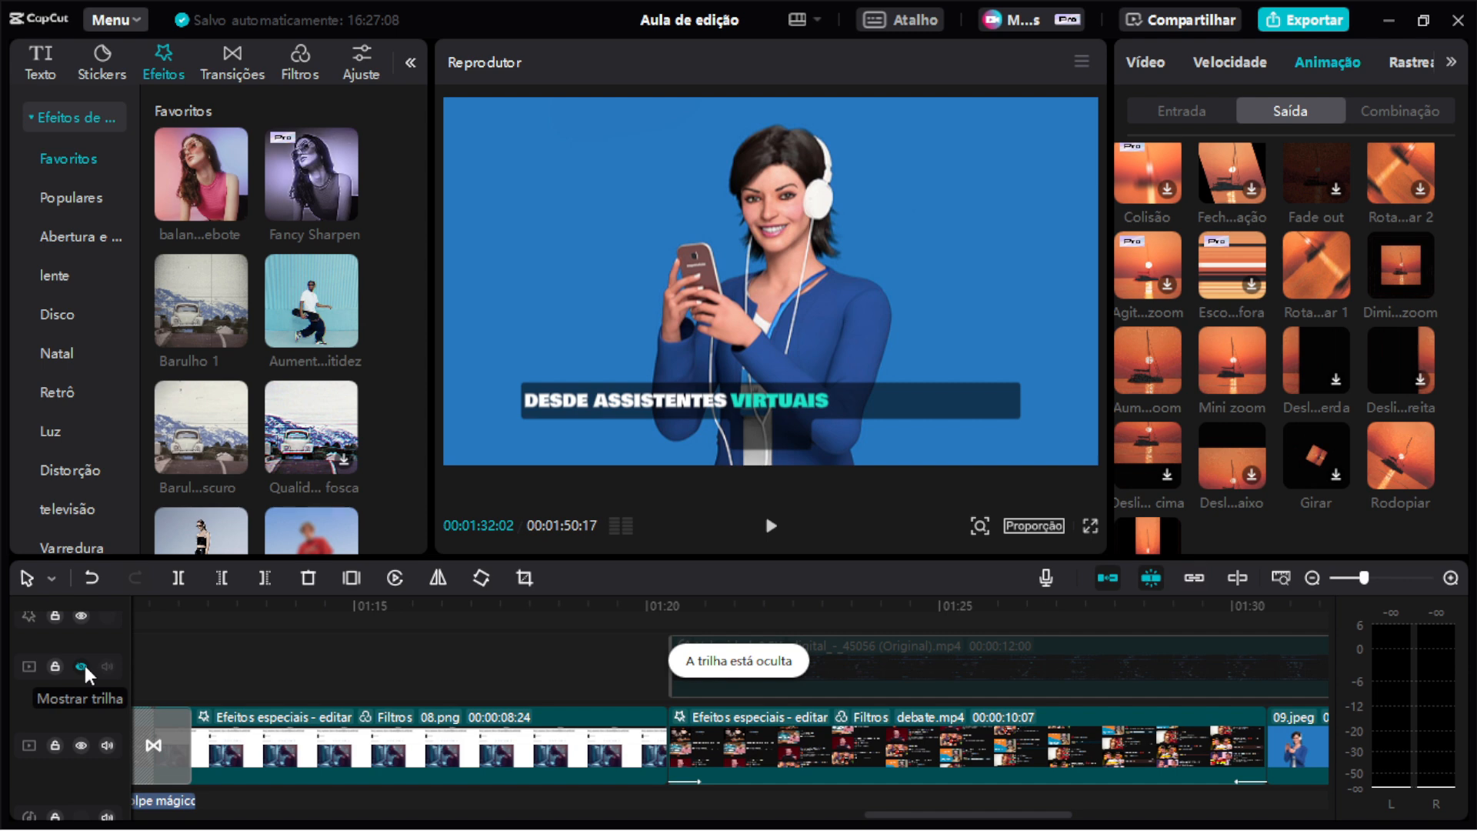
click(85, 666)
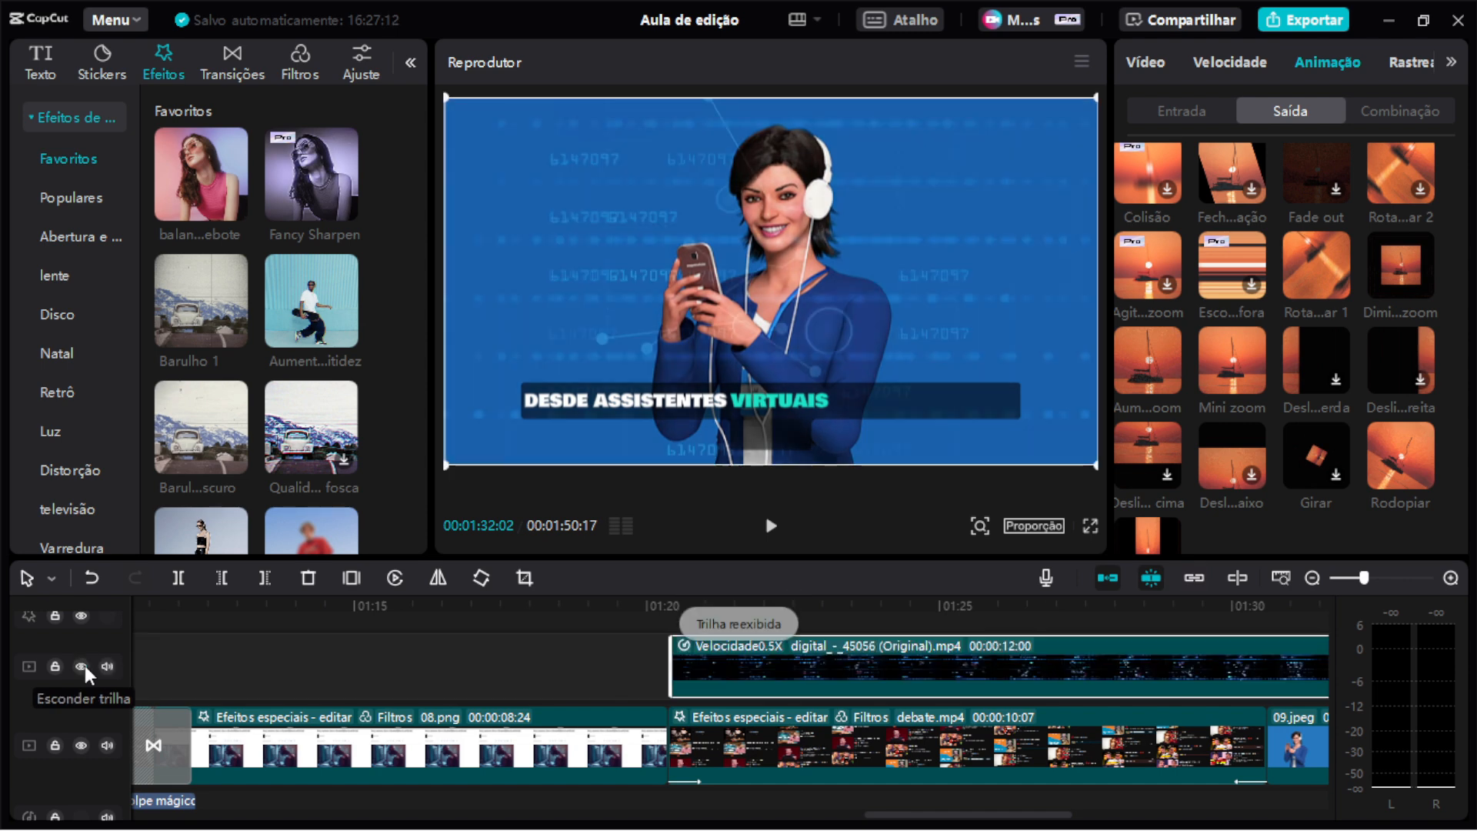
Play back the section with the overlay track visible.
scroll(817, 655, right, 5)
click(889, 616)
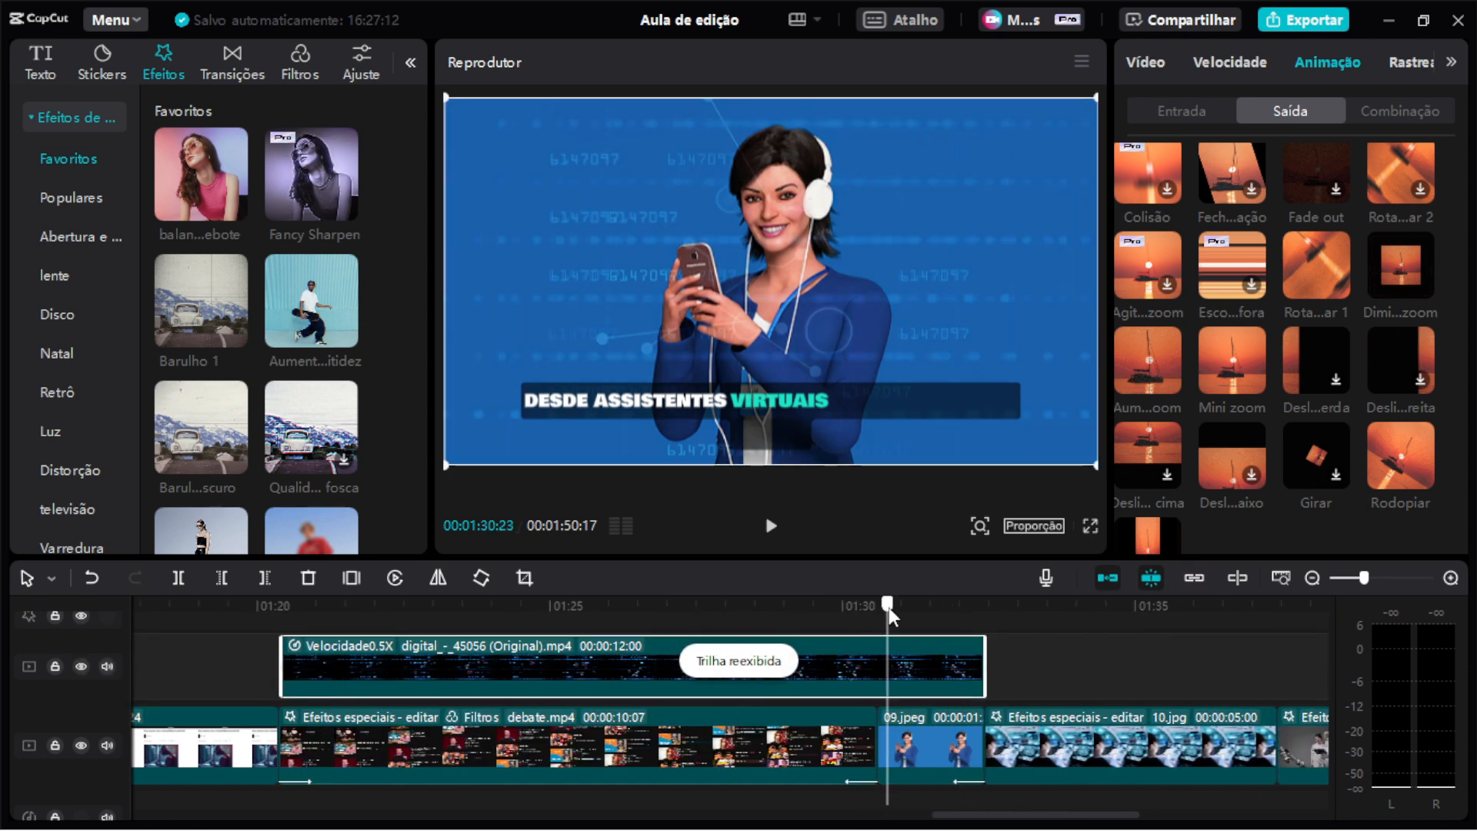
key(space)
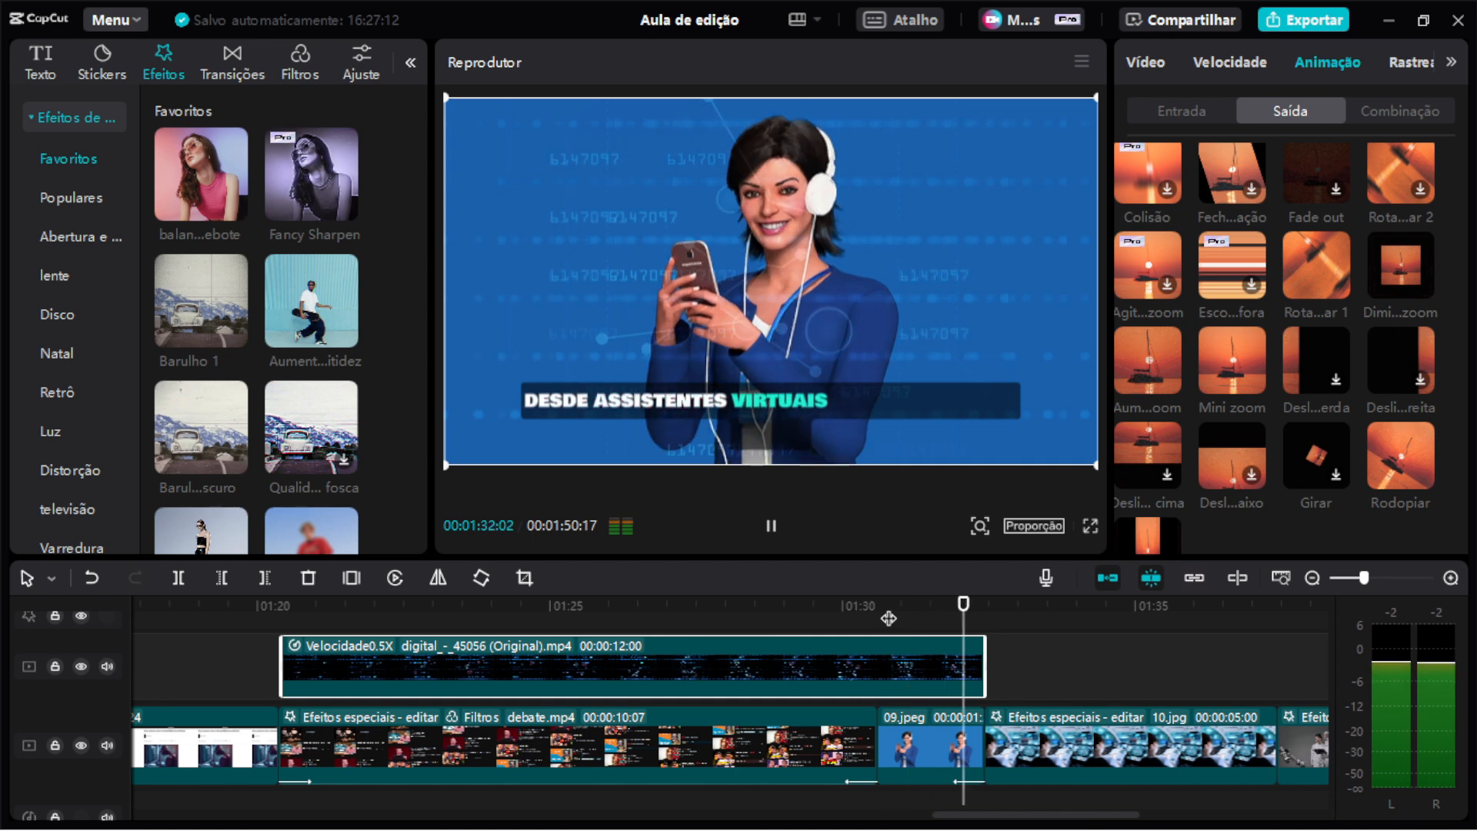
Select the 09.jpeg clip and play back the section around it.
key(space)
click(953, 616)
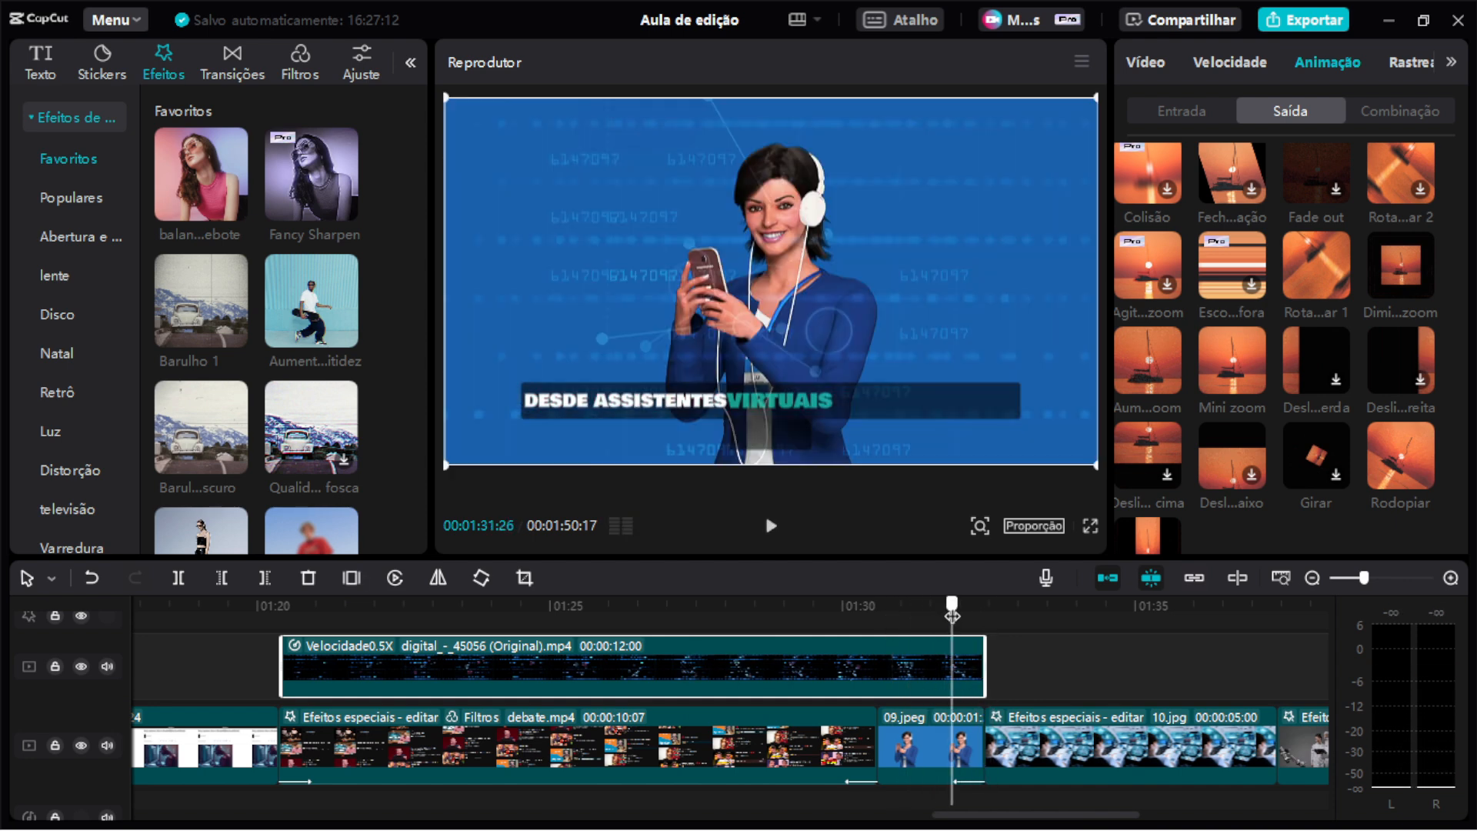
click(962, 742)
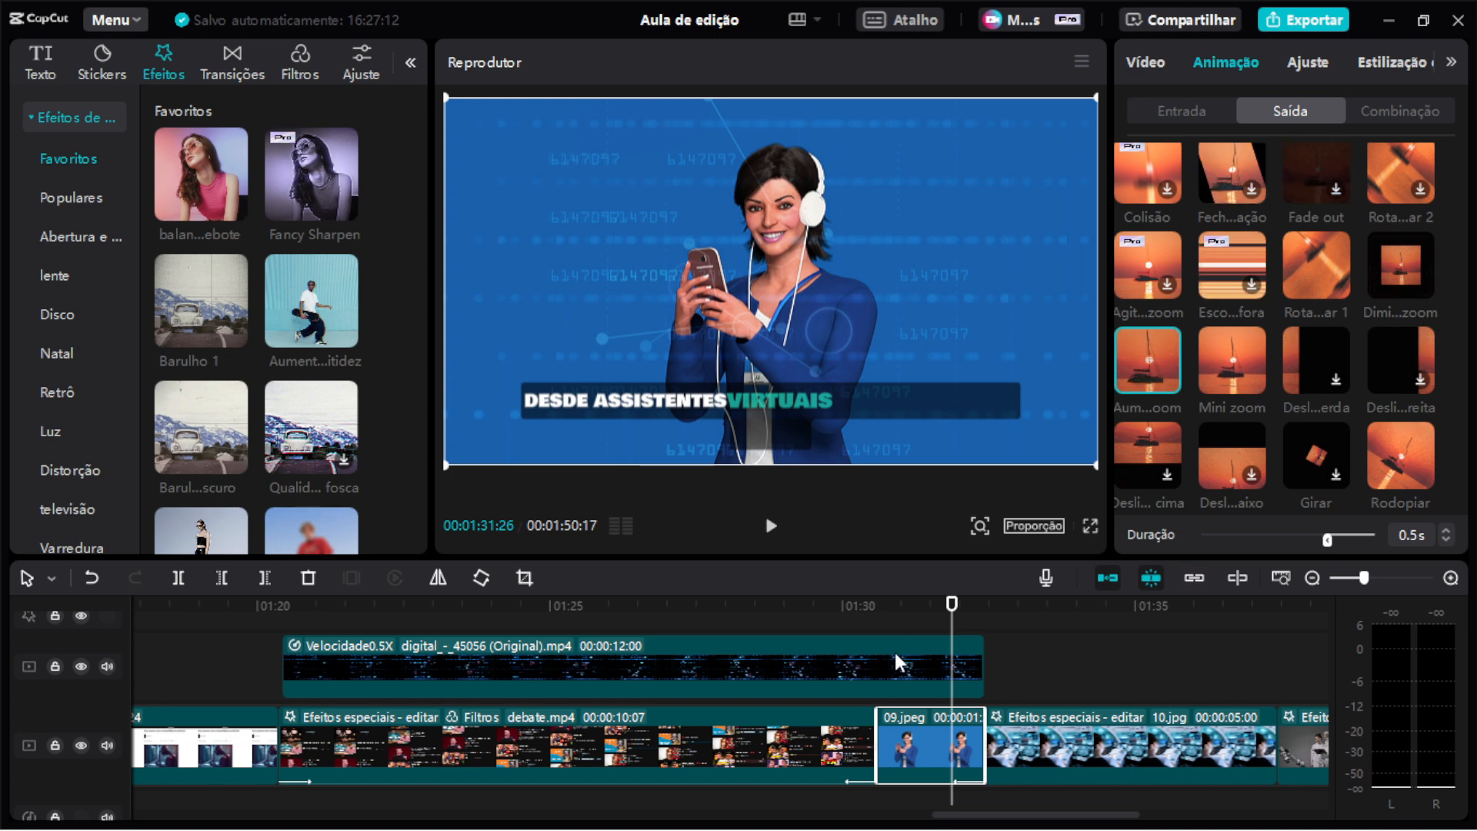
click(887, 612)
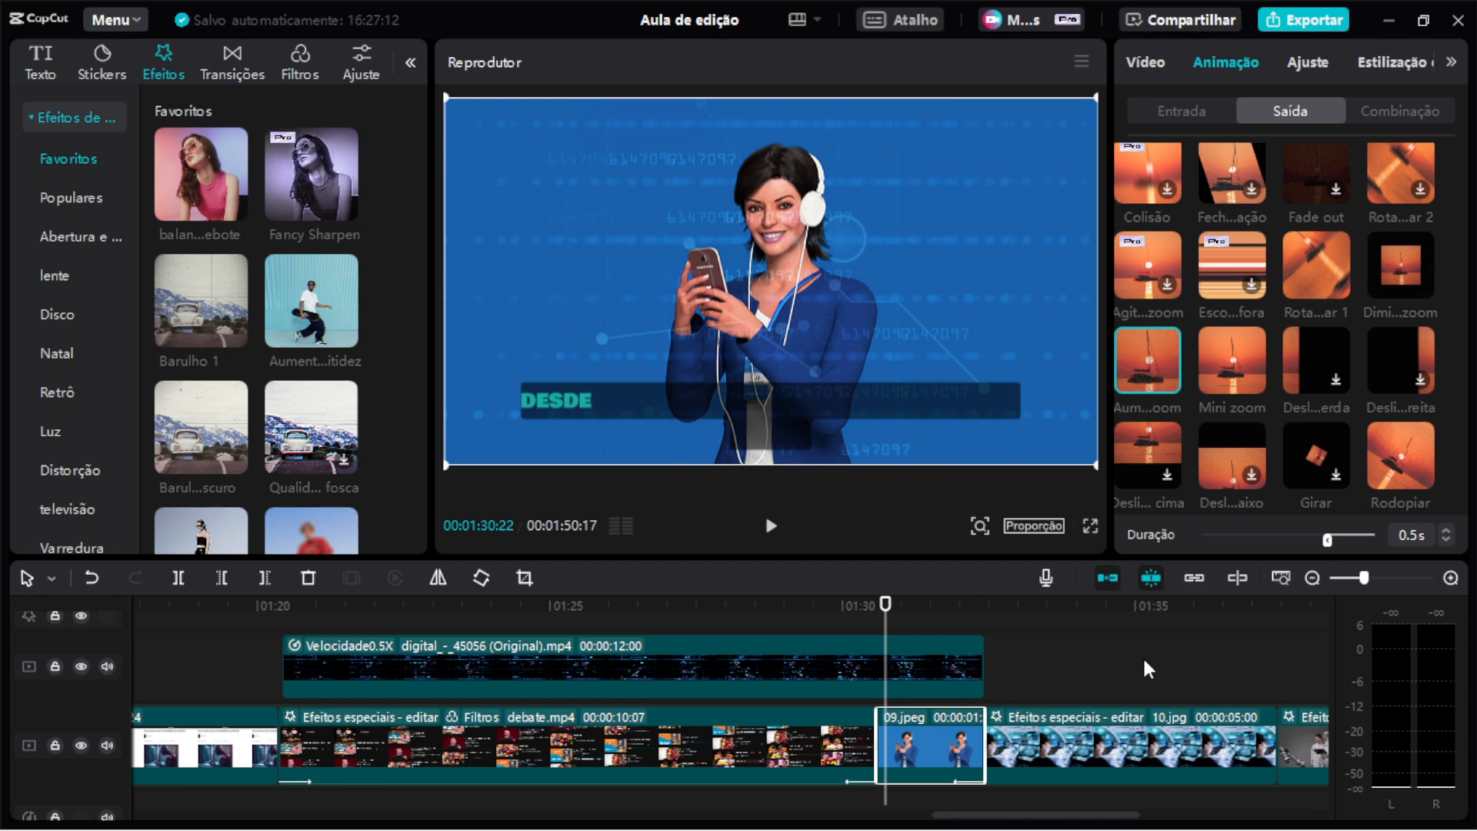
key(space)
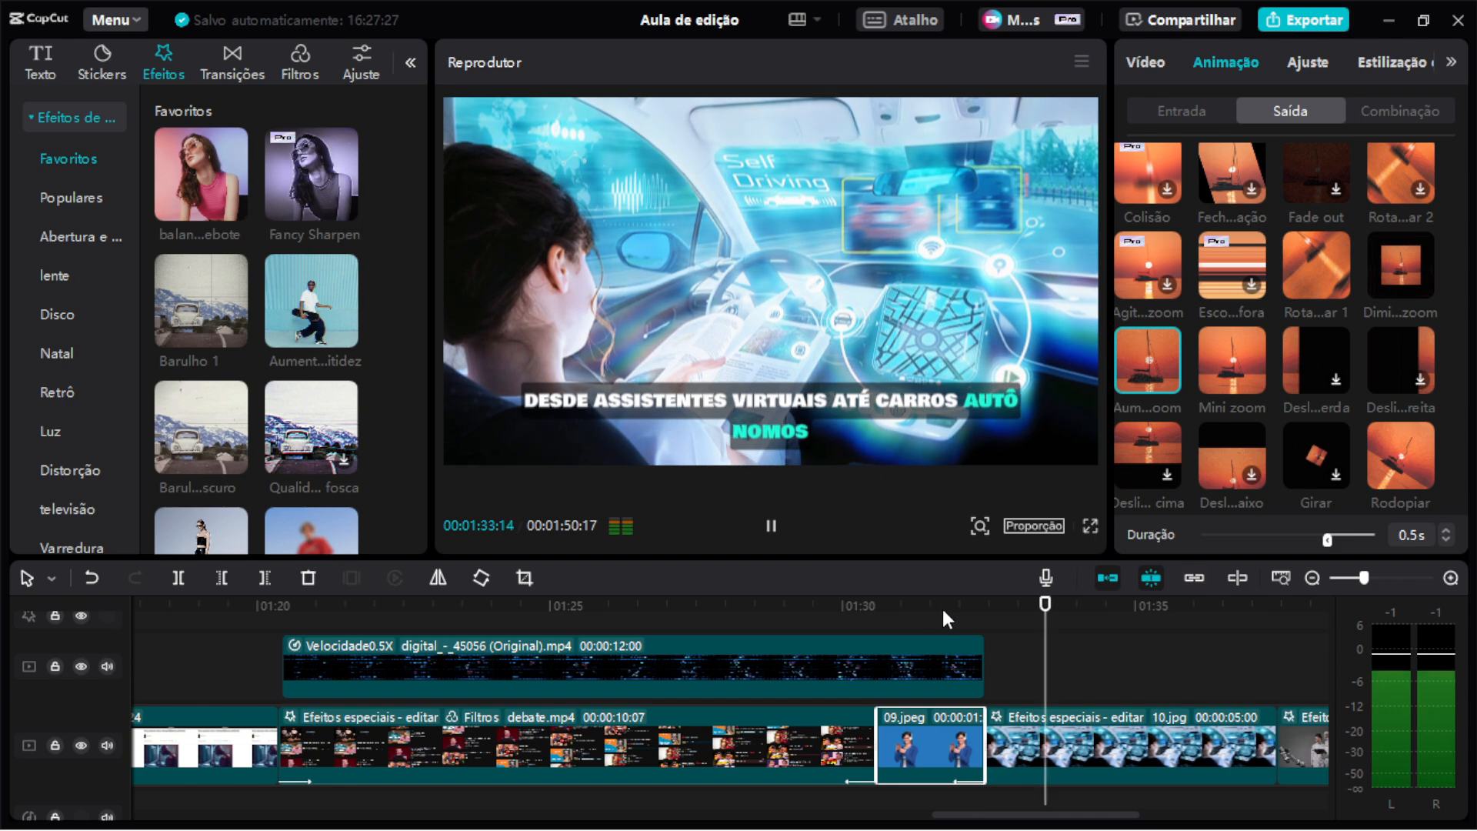
key(space)
Select the 10.jpg clip and open its video properties to review its applied effect.
scroll(952, 616, right, 5)
click(733, 750)
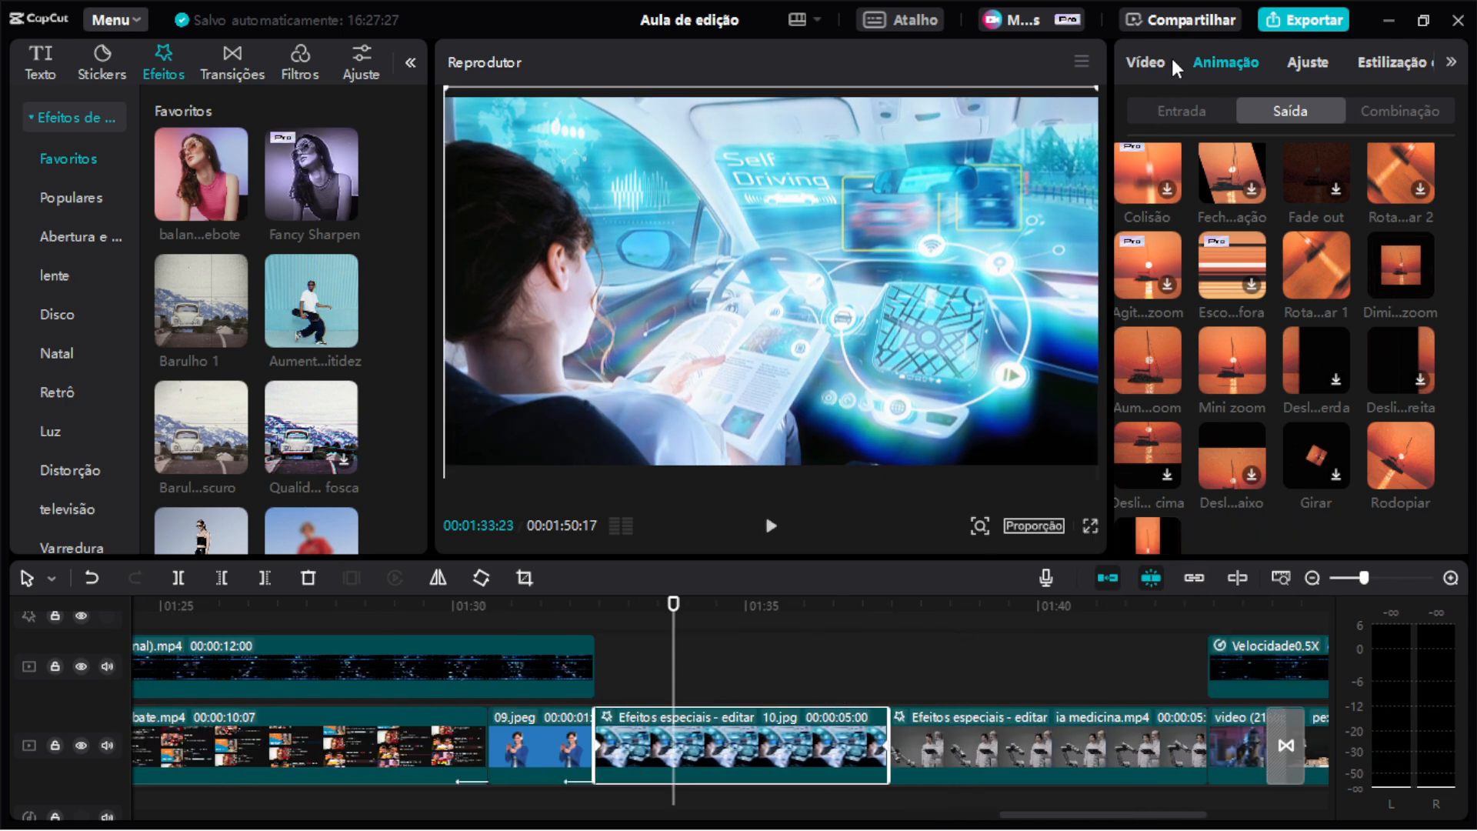
click(1161, 107)
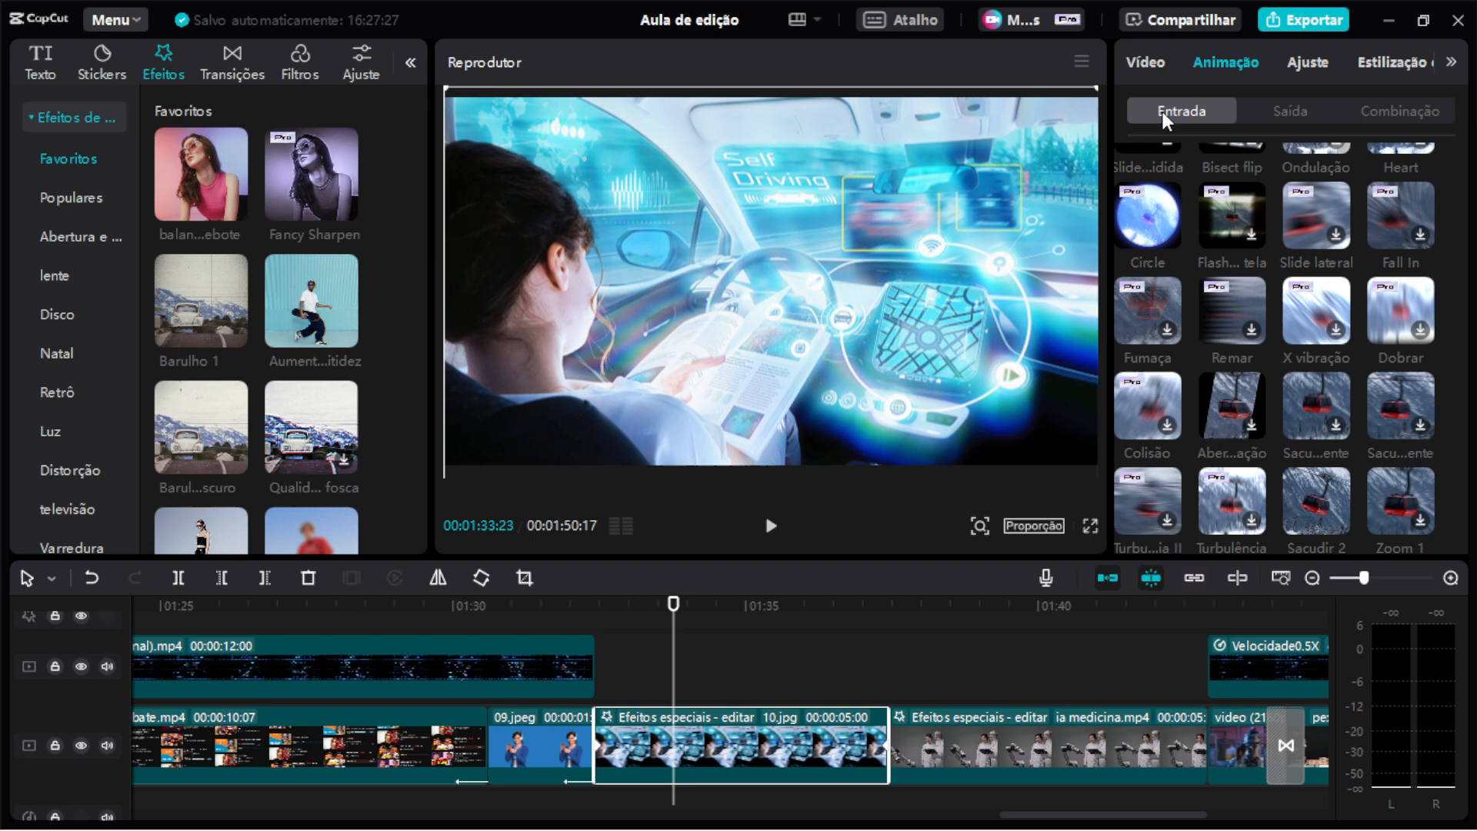
click(1157, 60)
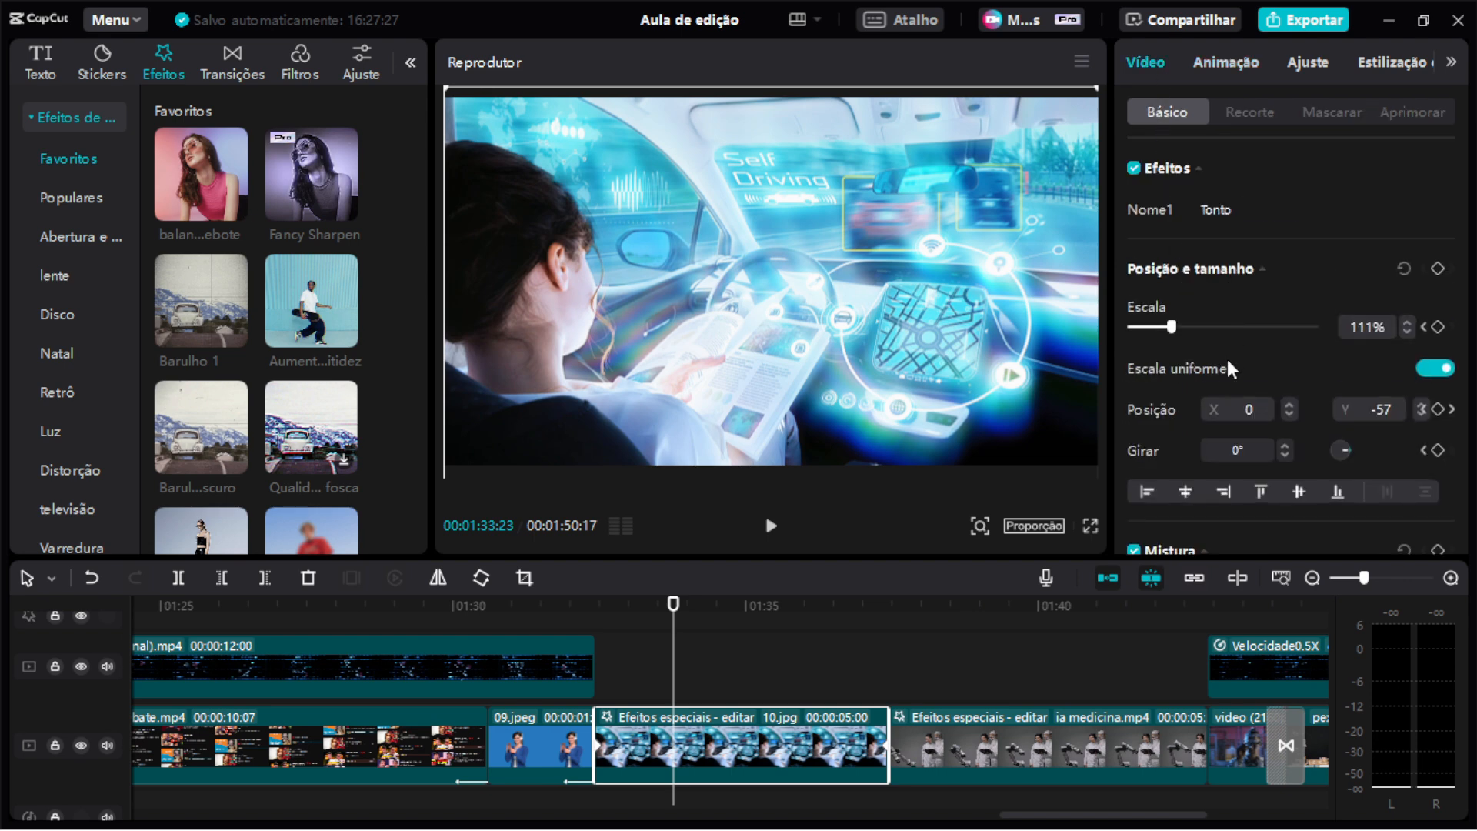
mouse_move(1214, 206)
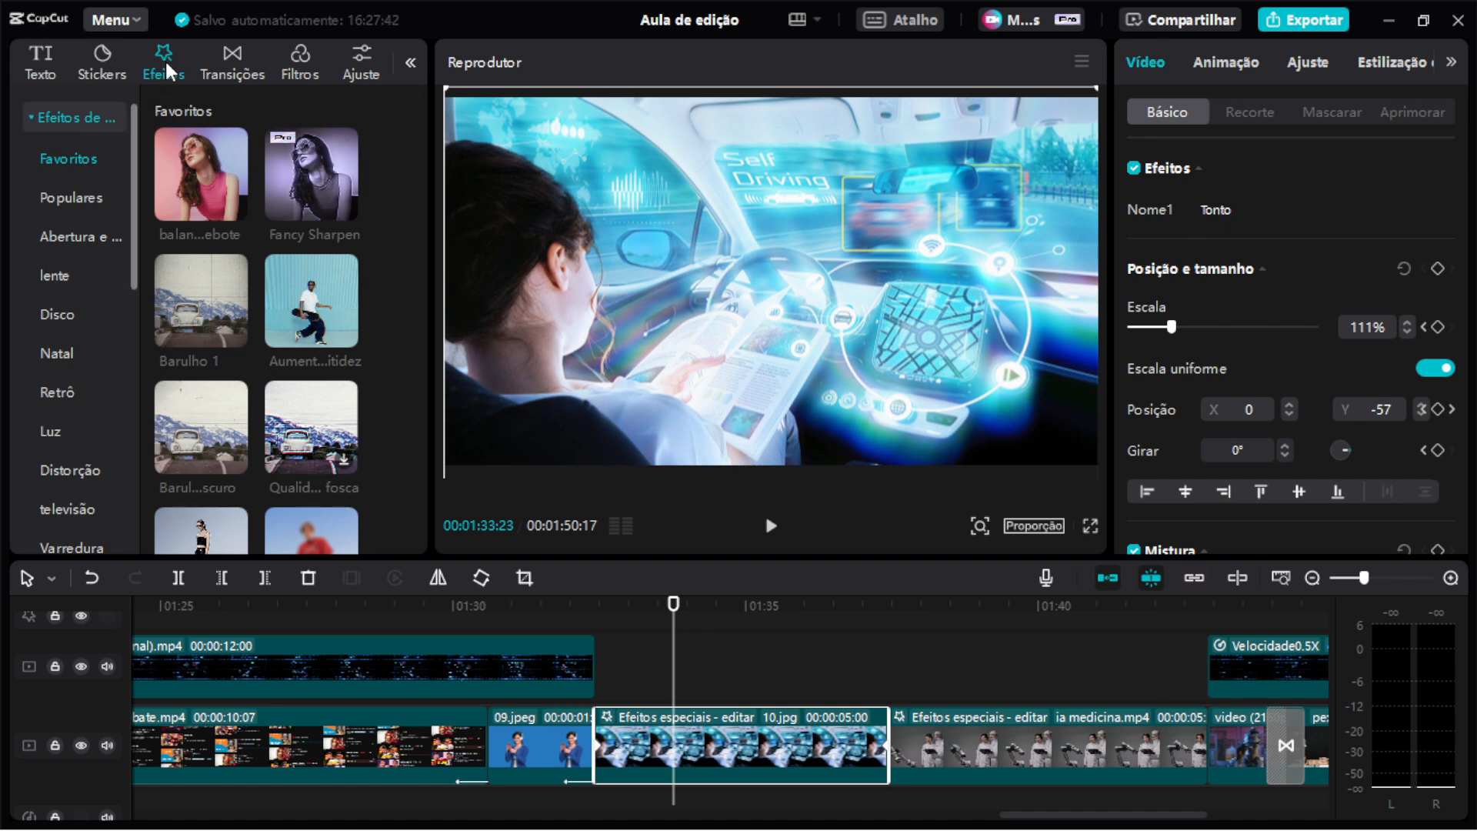
Browse the effect categories Favoritos, lente, Disco, Retrô and Luz for a replacement effect.
scroll(262, 331, down, 2)
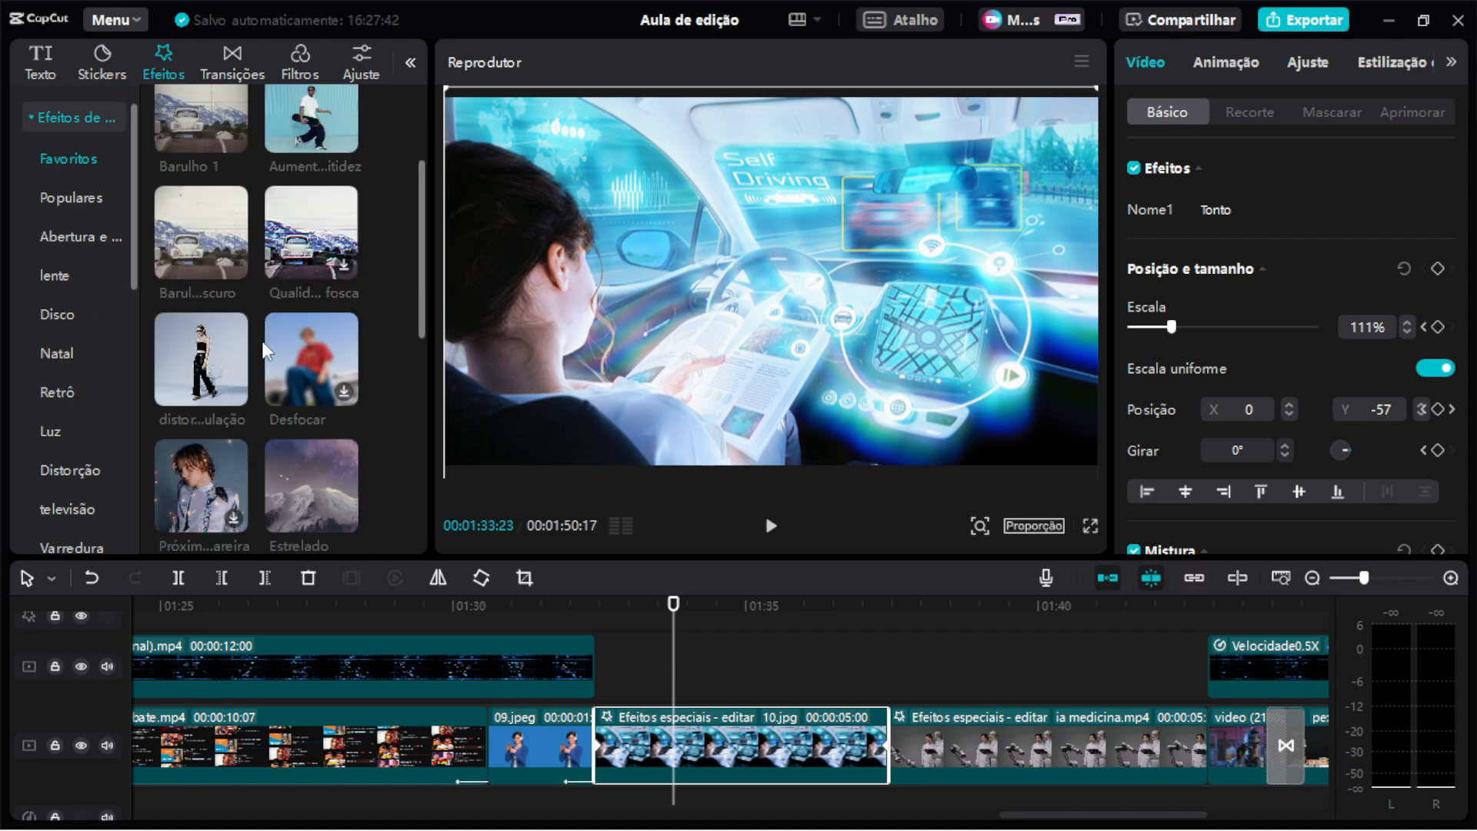
scroll(267, 348, down, 3)
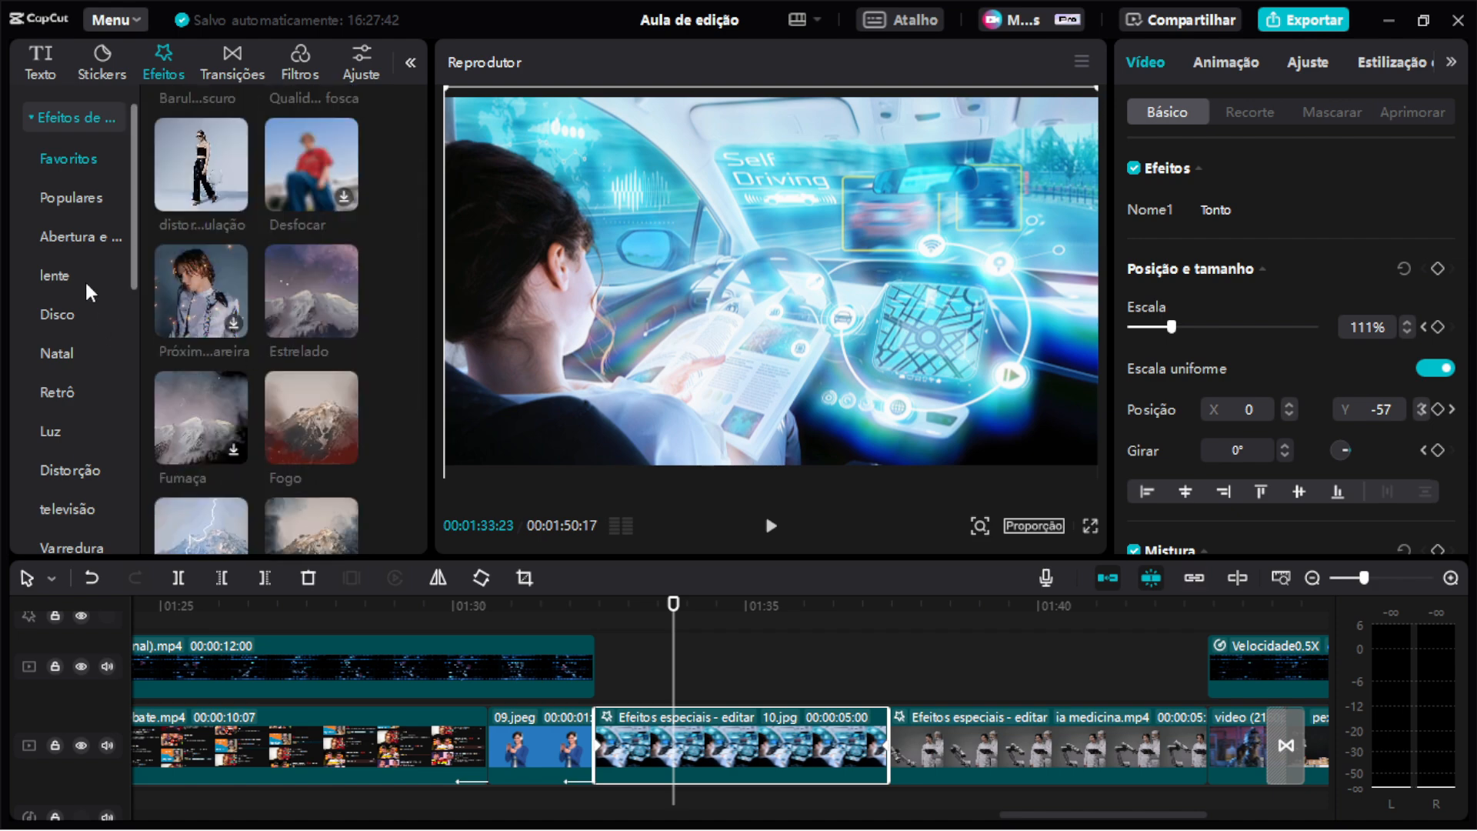
scroll(271, 289, up, 5)
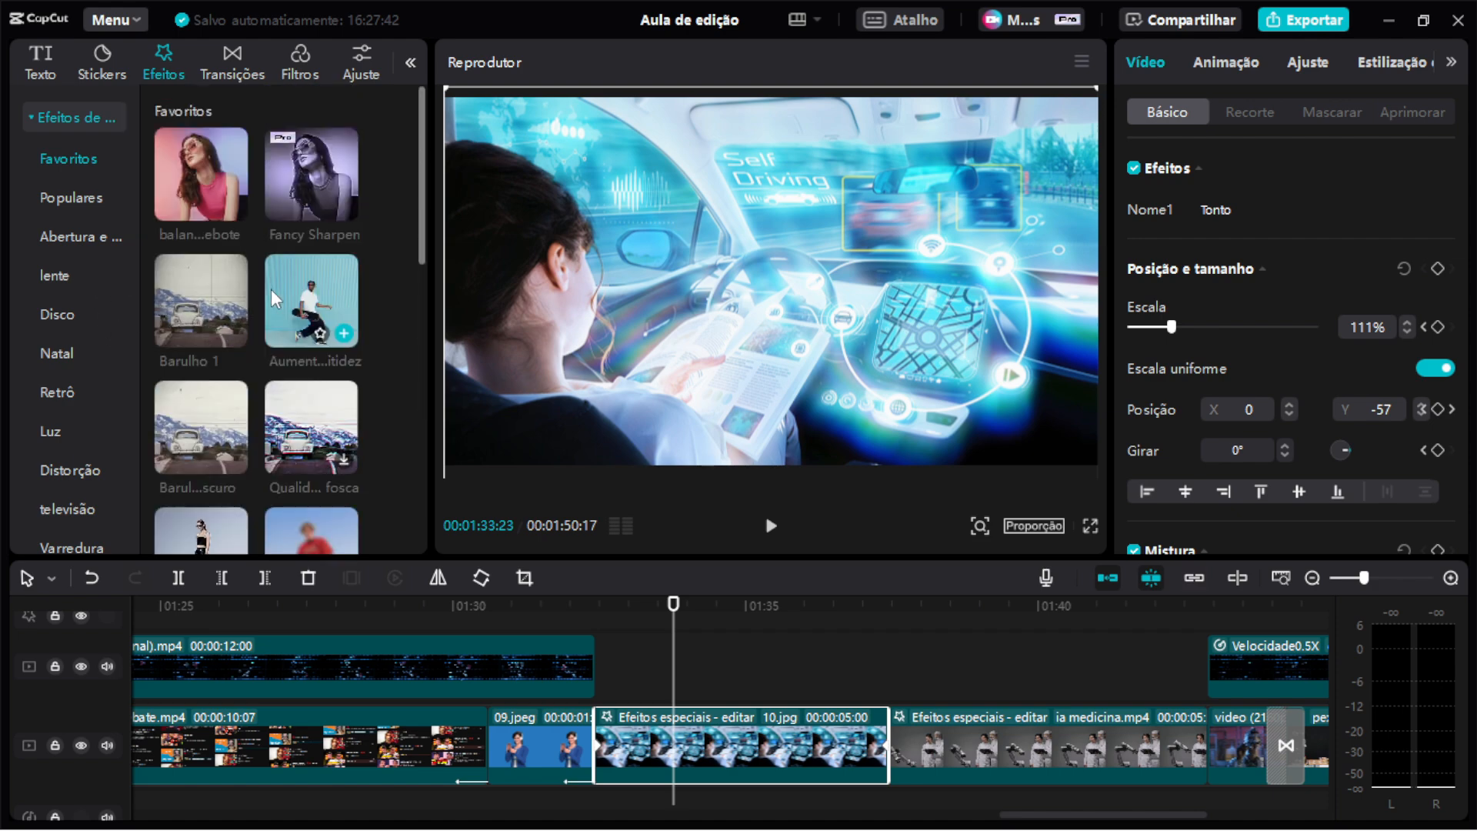
click(71, 275)
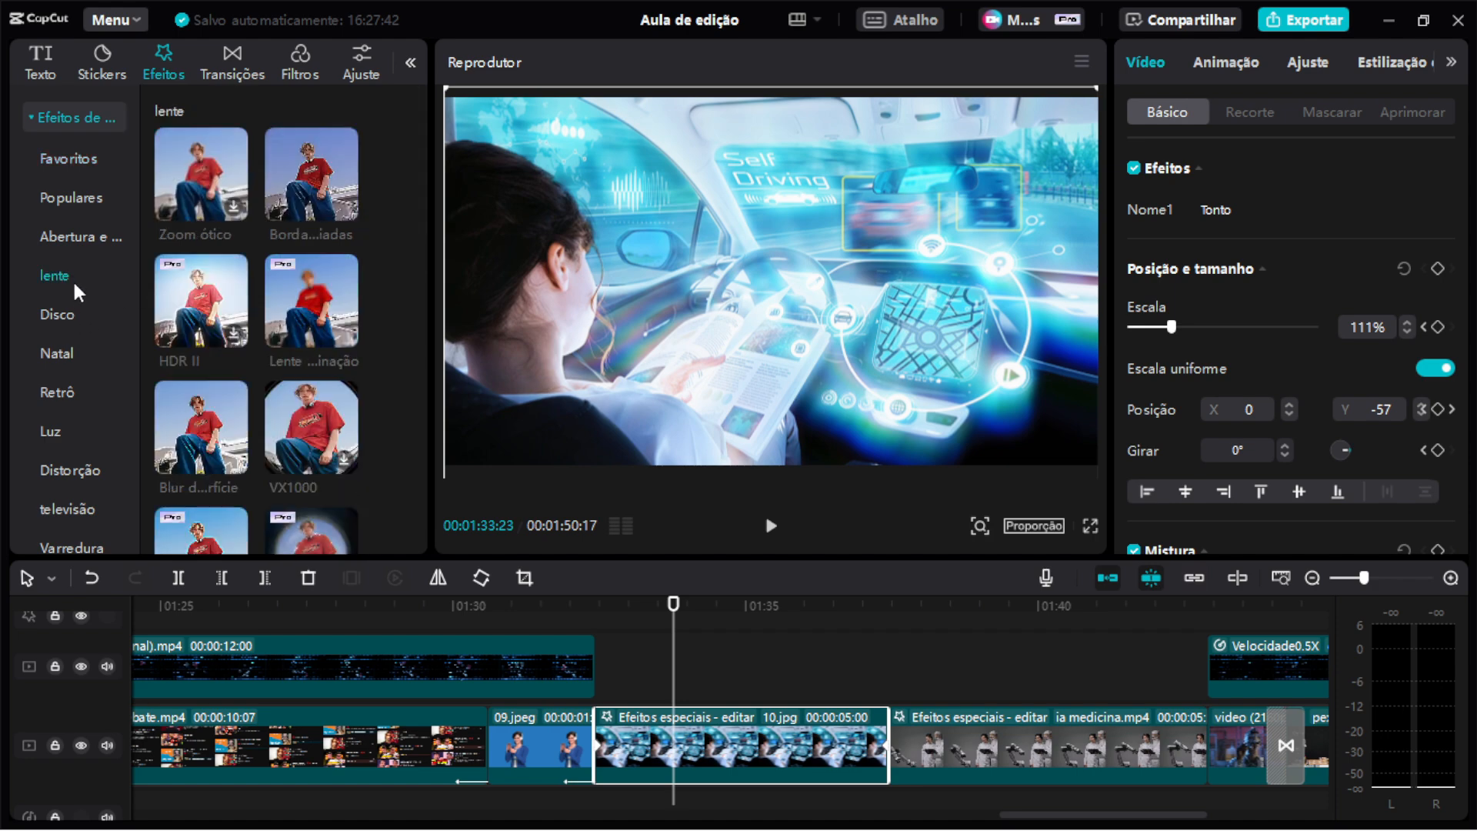
scroll(250, 371, down, 5)
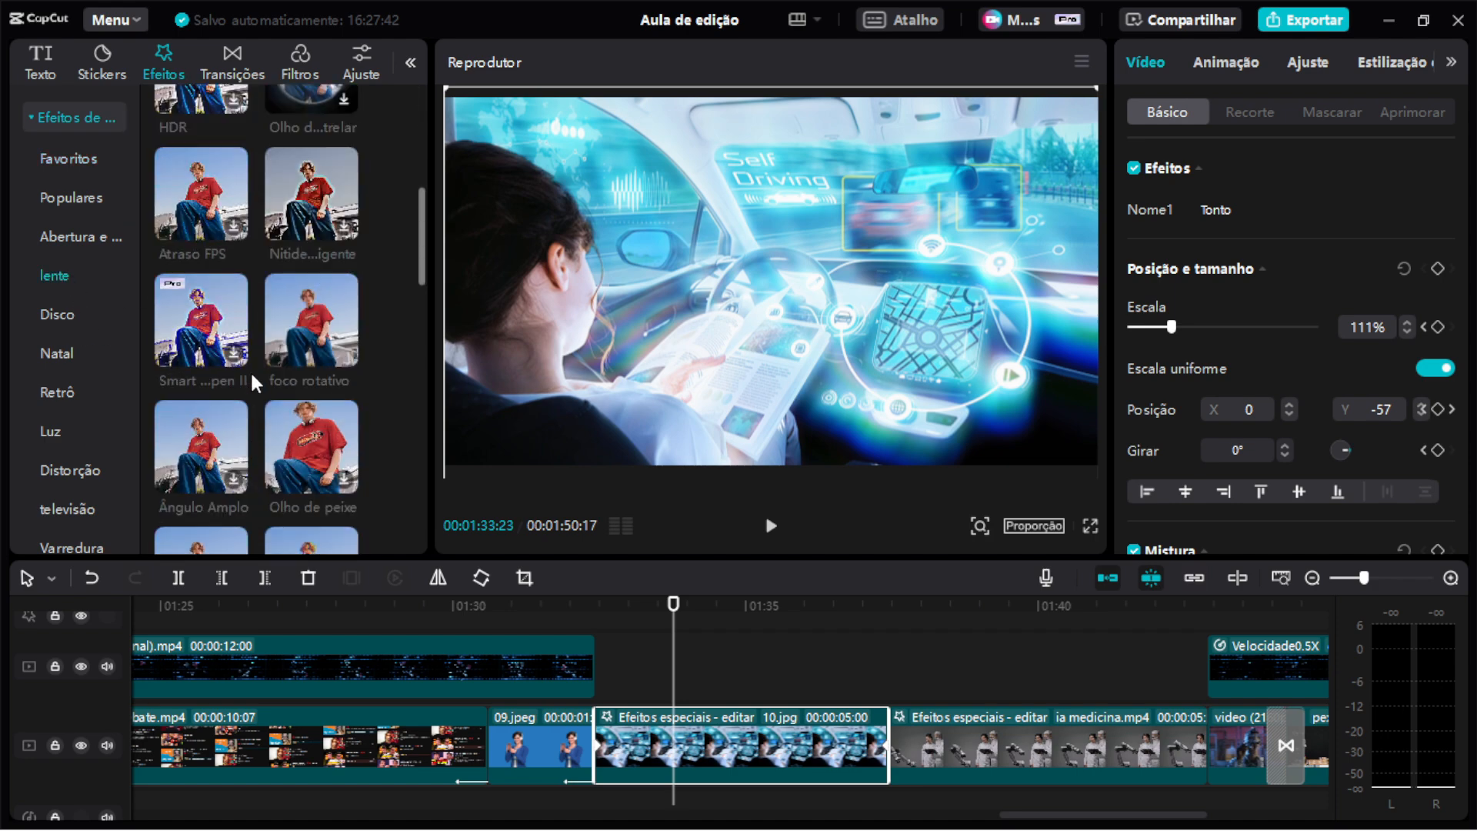
scroll(251, 371, down, 5)
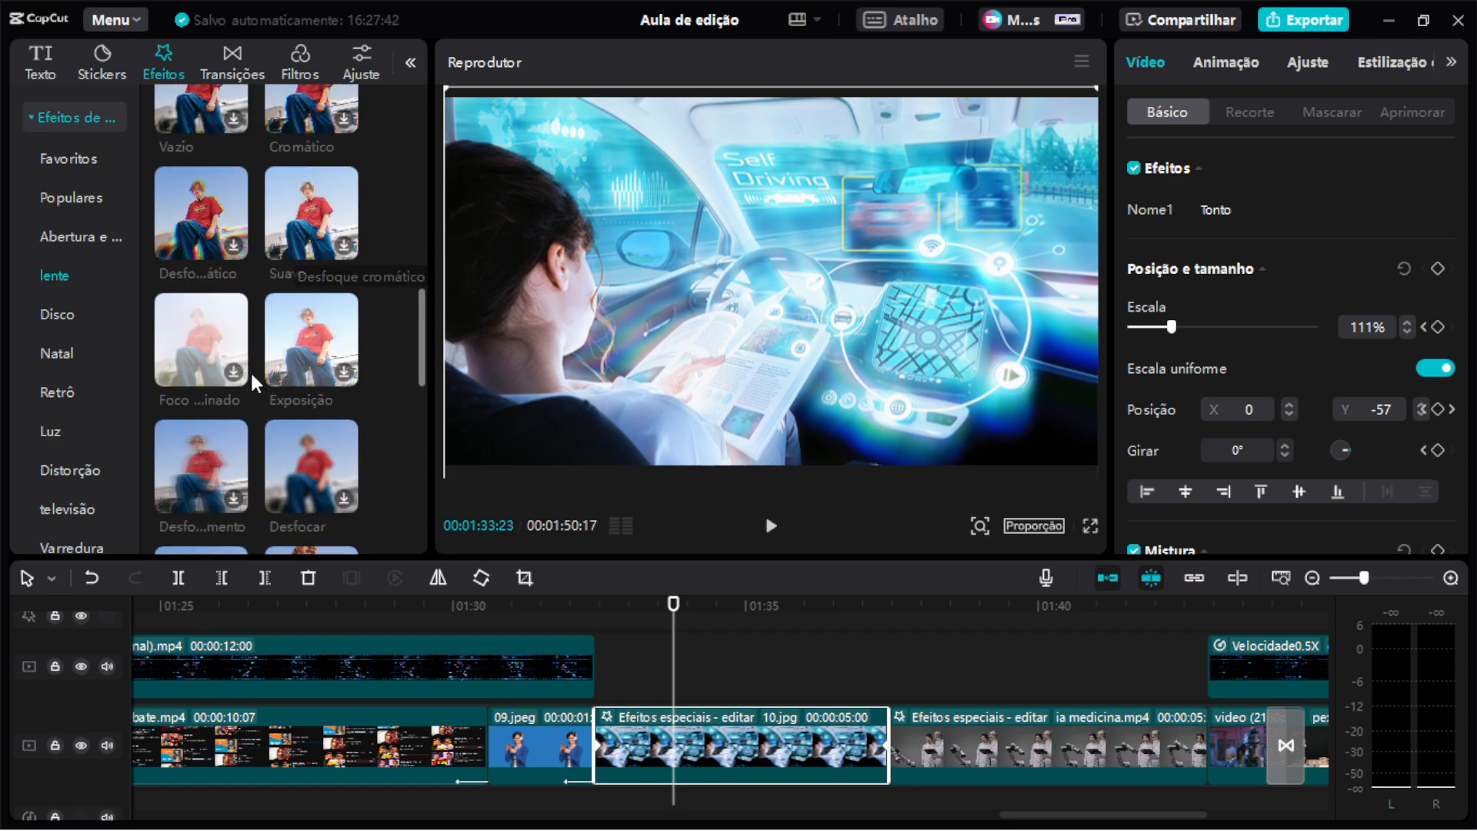
scroll(251, 371, down, 5)
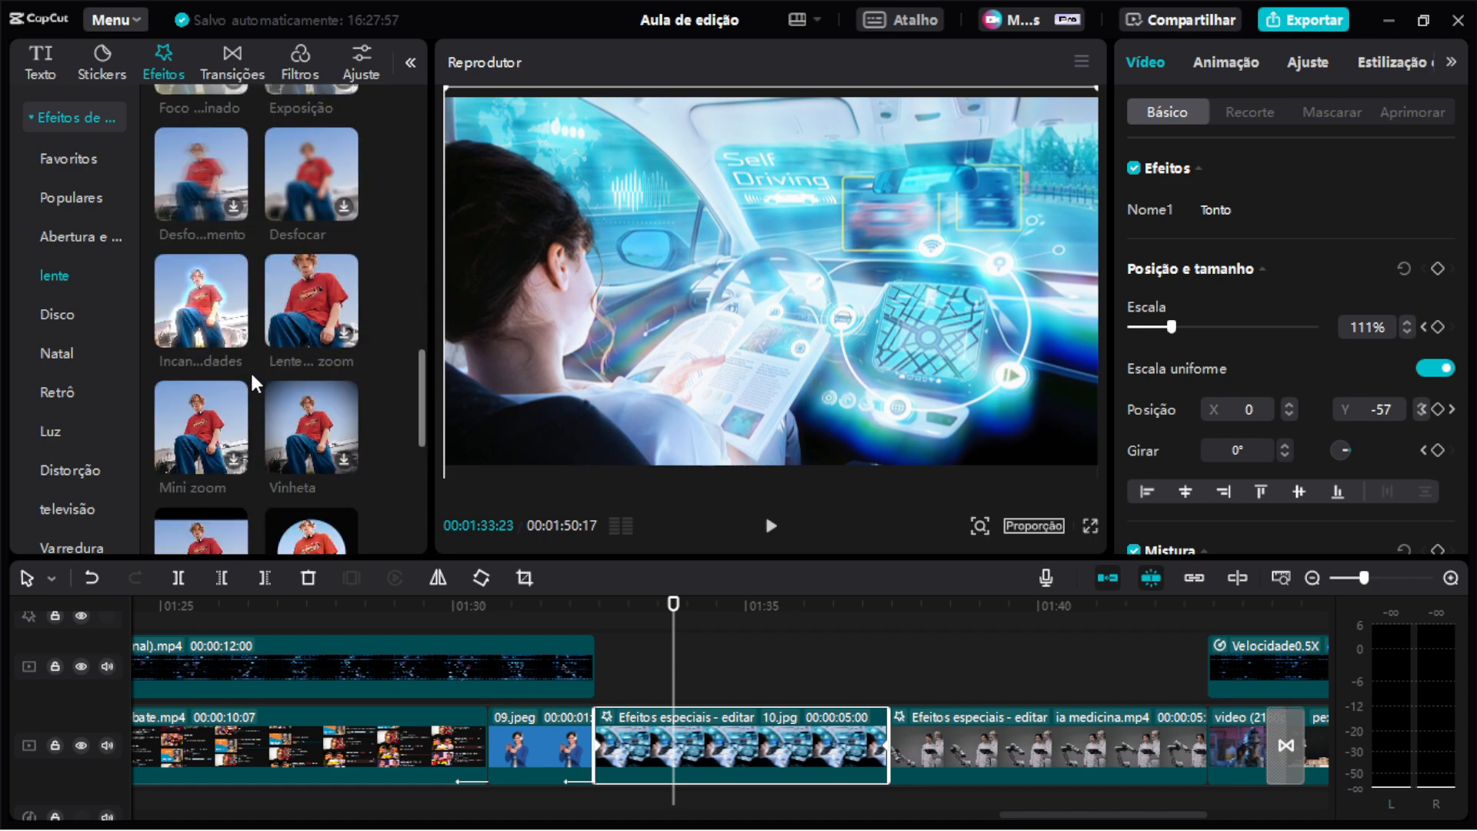
scroll(260, 371, down, 5)
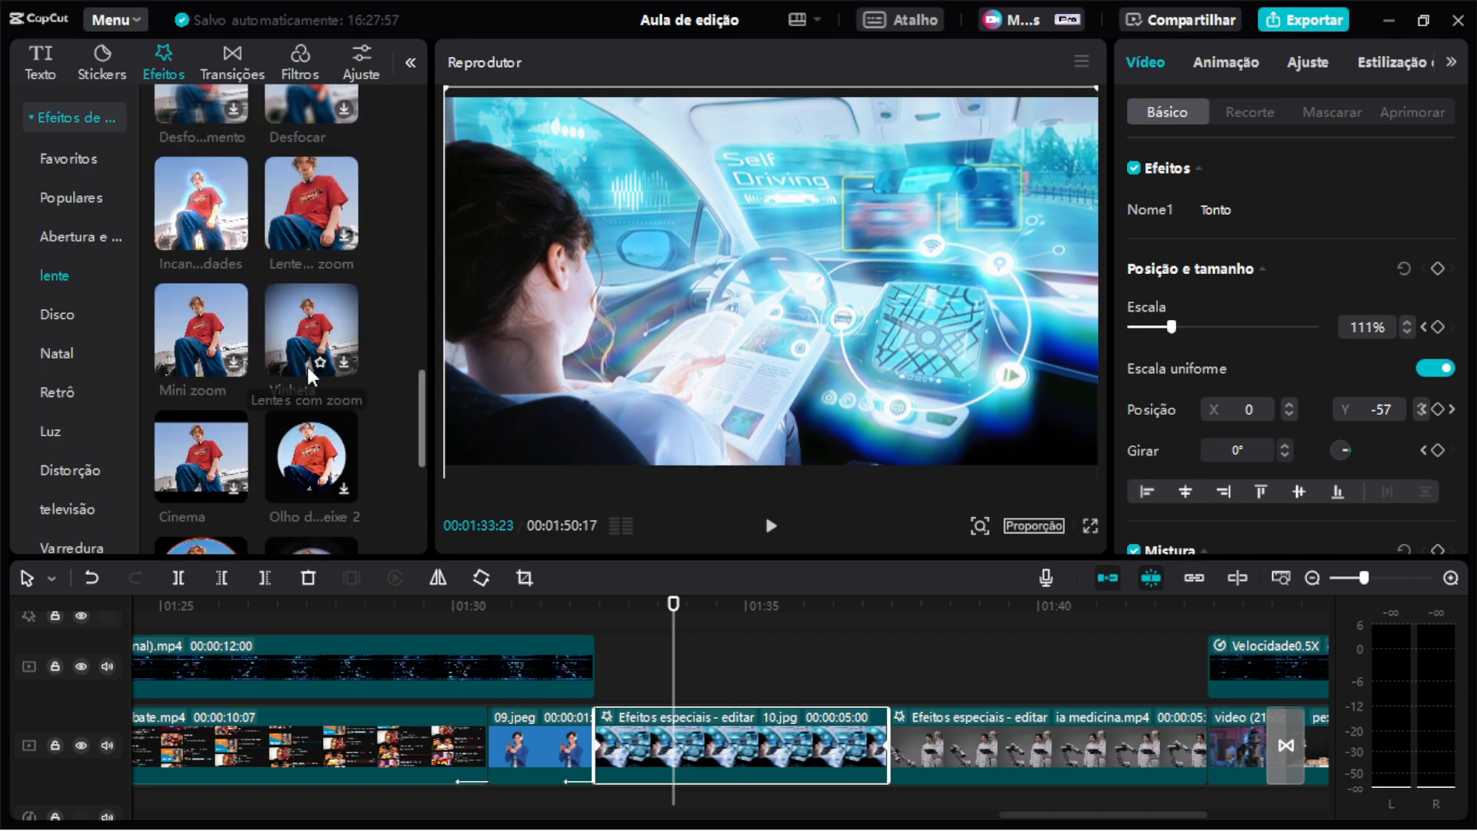
scroll(261, 371, down, 2)
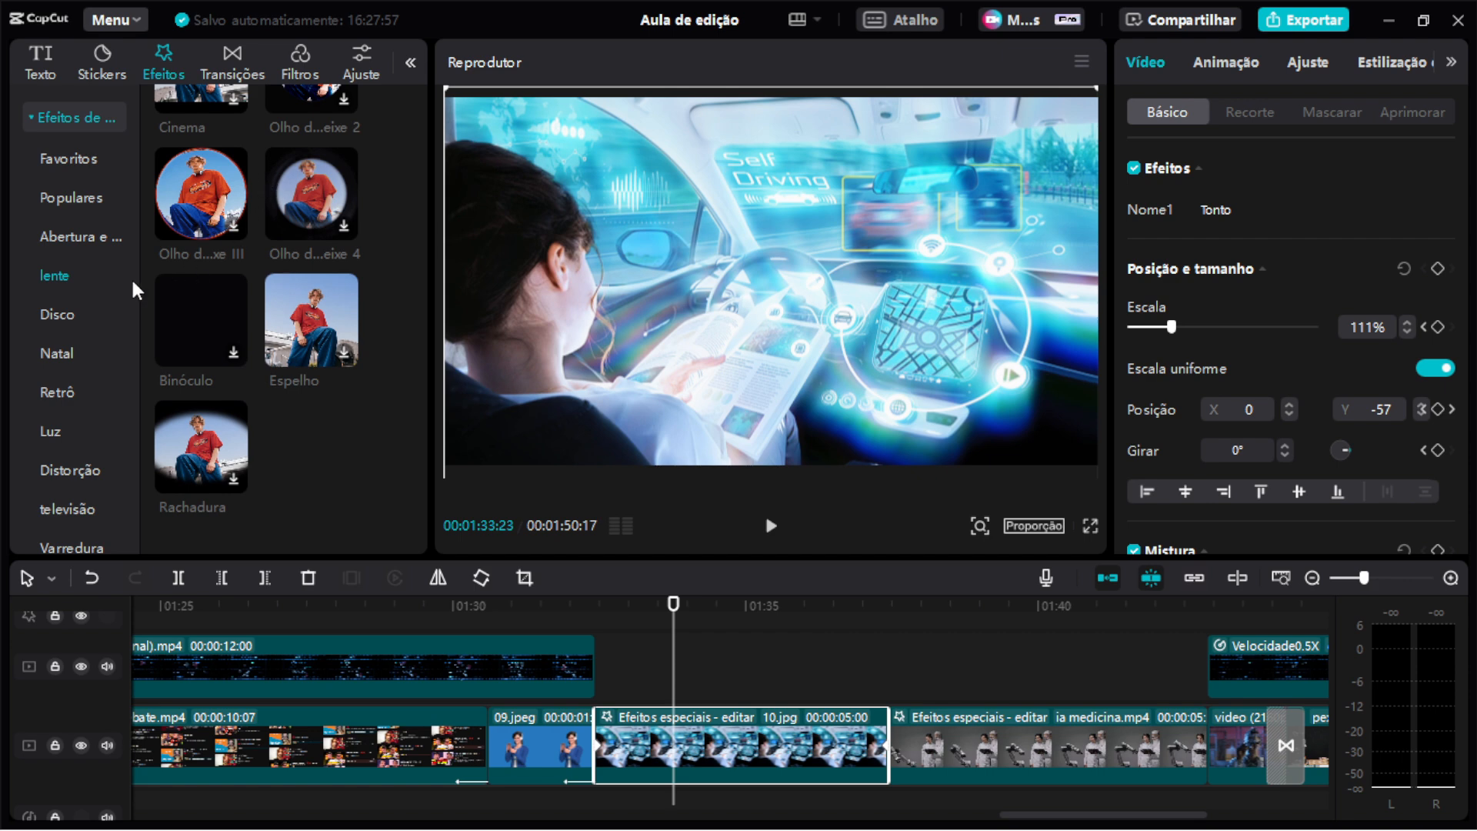
click(77, 309)
scroll(239, 300, down, 5)
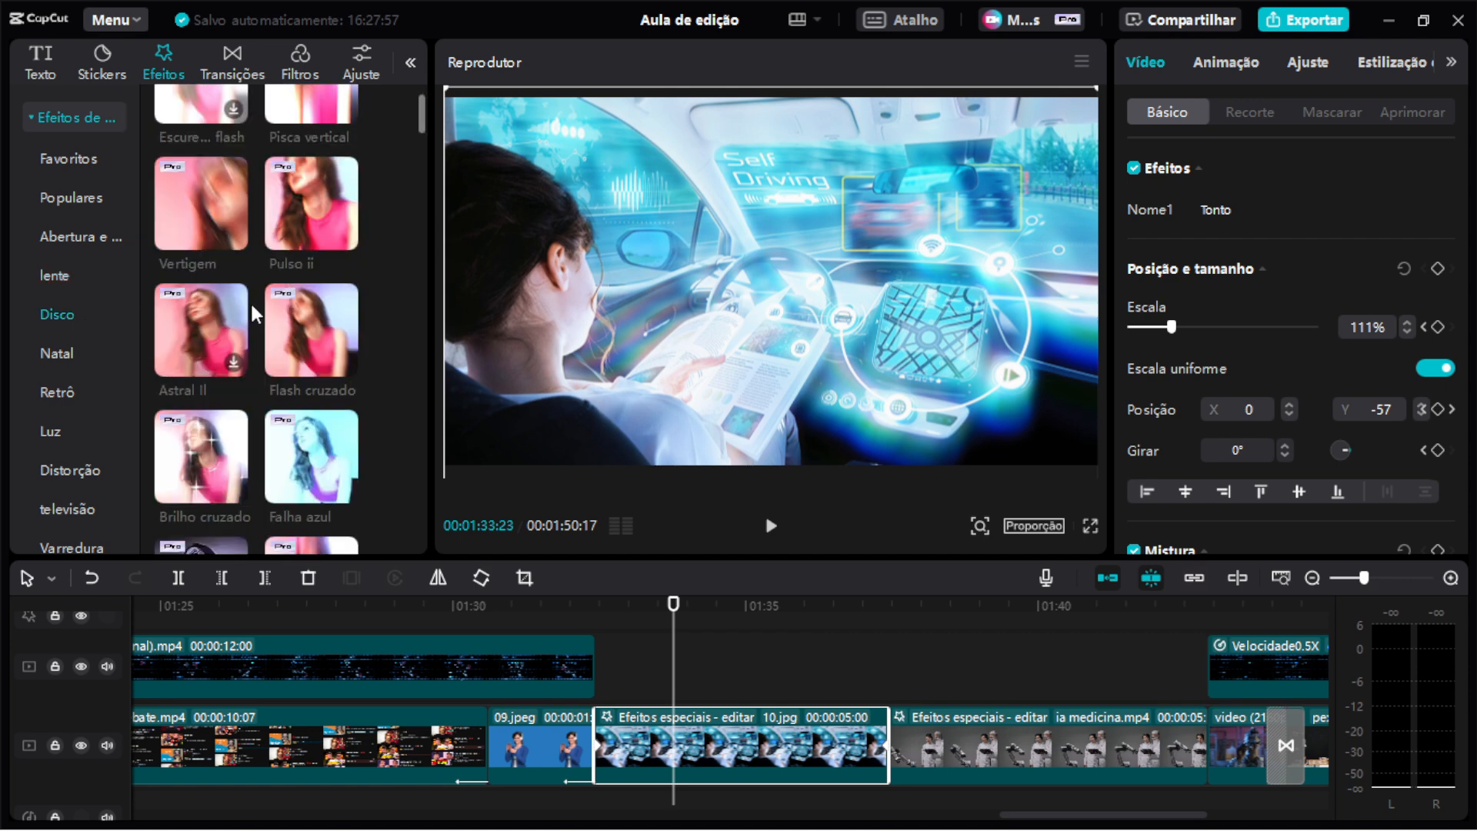
scroll(271, 297, down, 5)
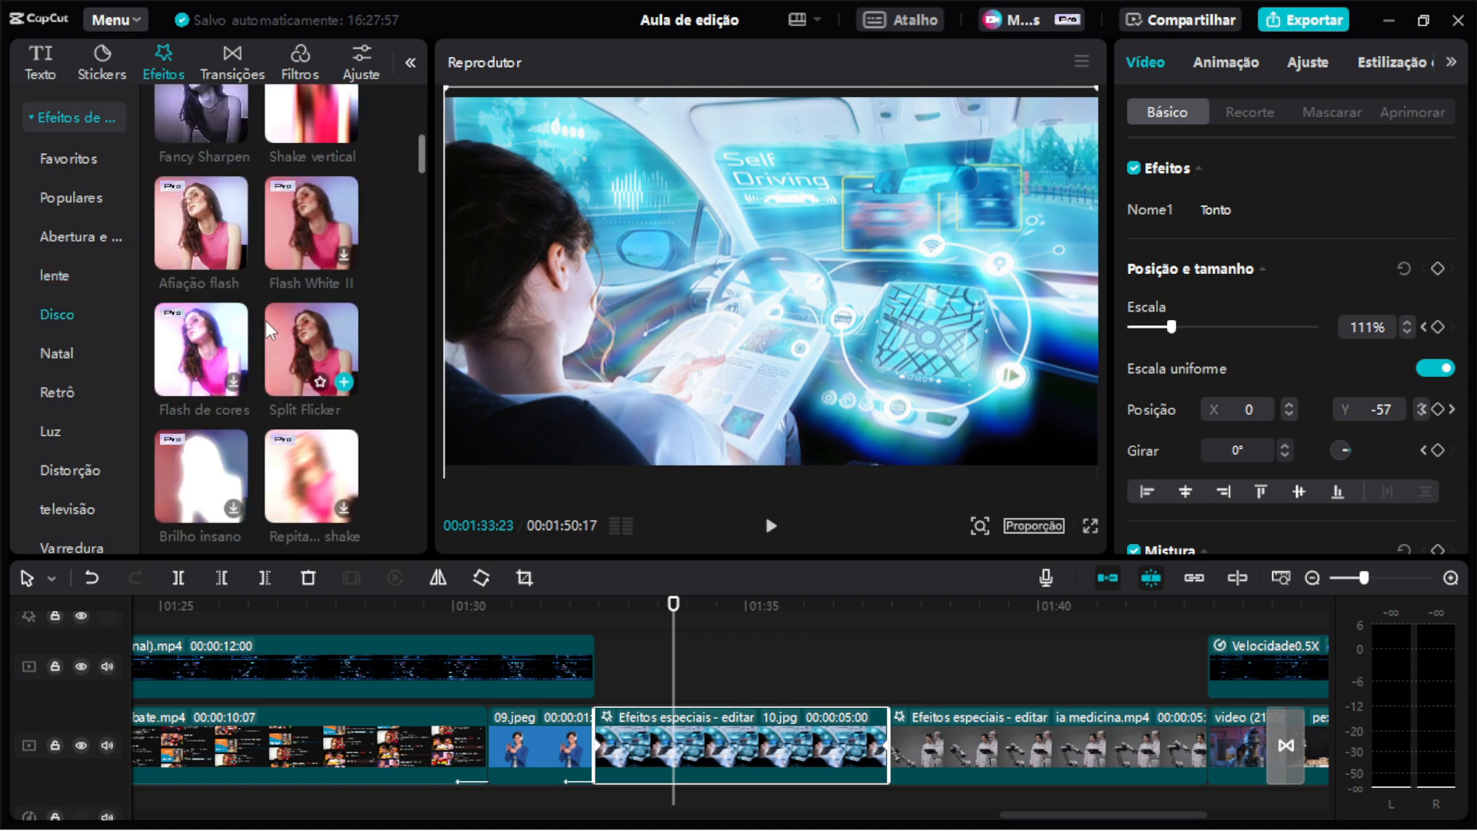
mouse_move(1329, 217)
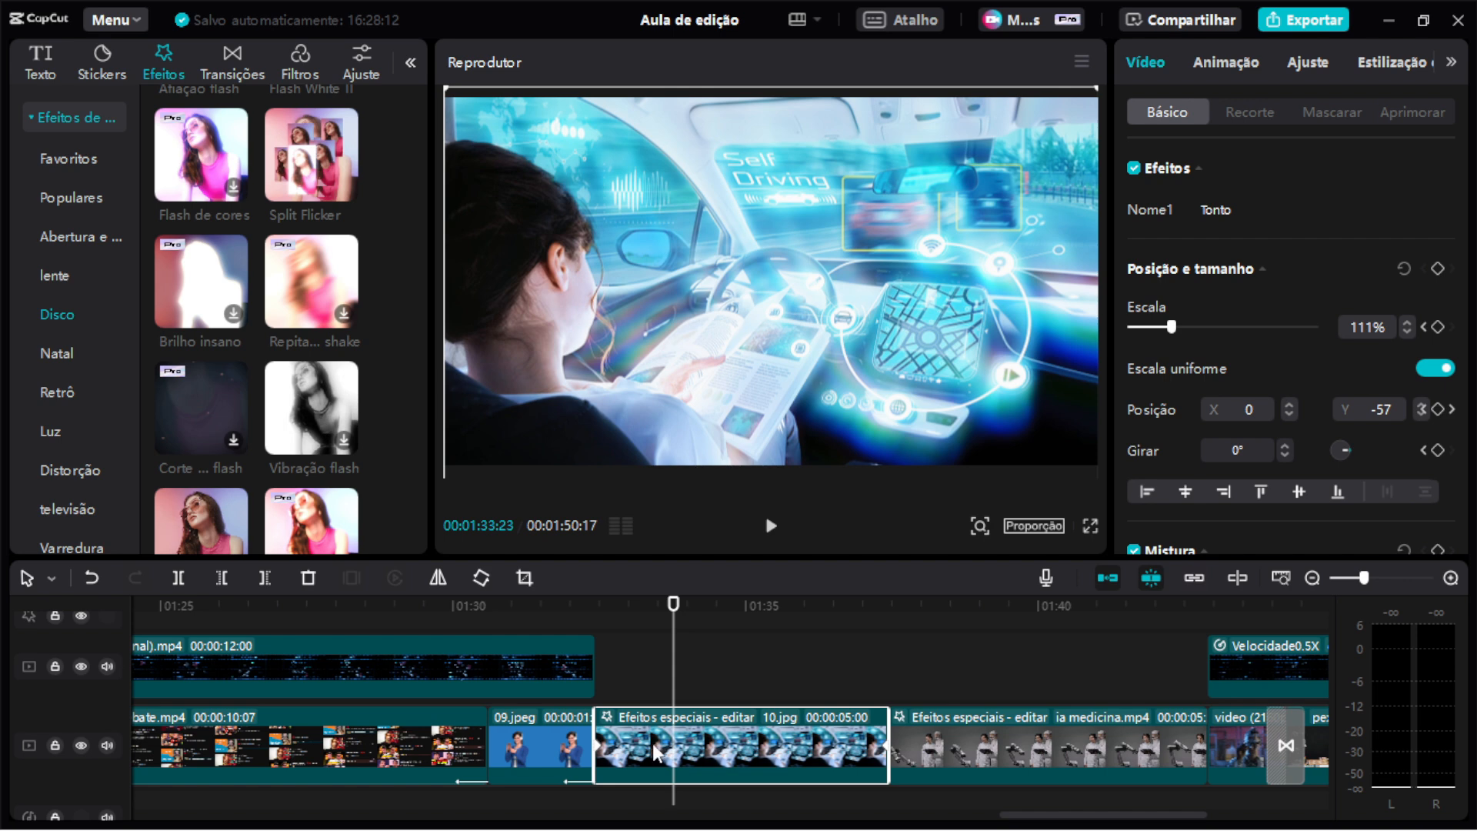
scroll(248, 445, down, 3)
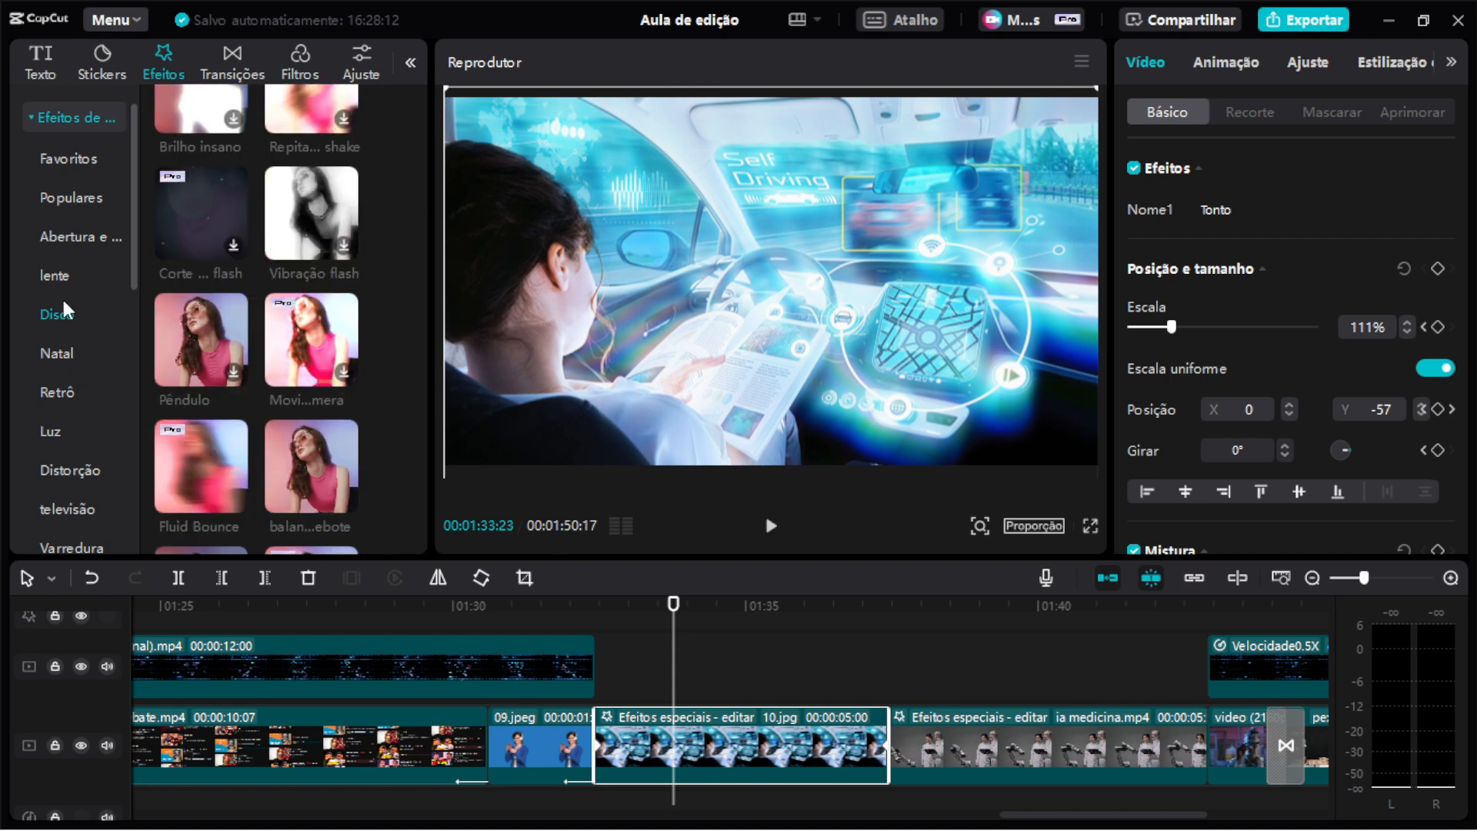
click(72, 391)
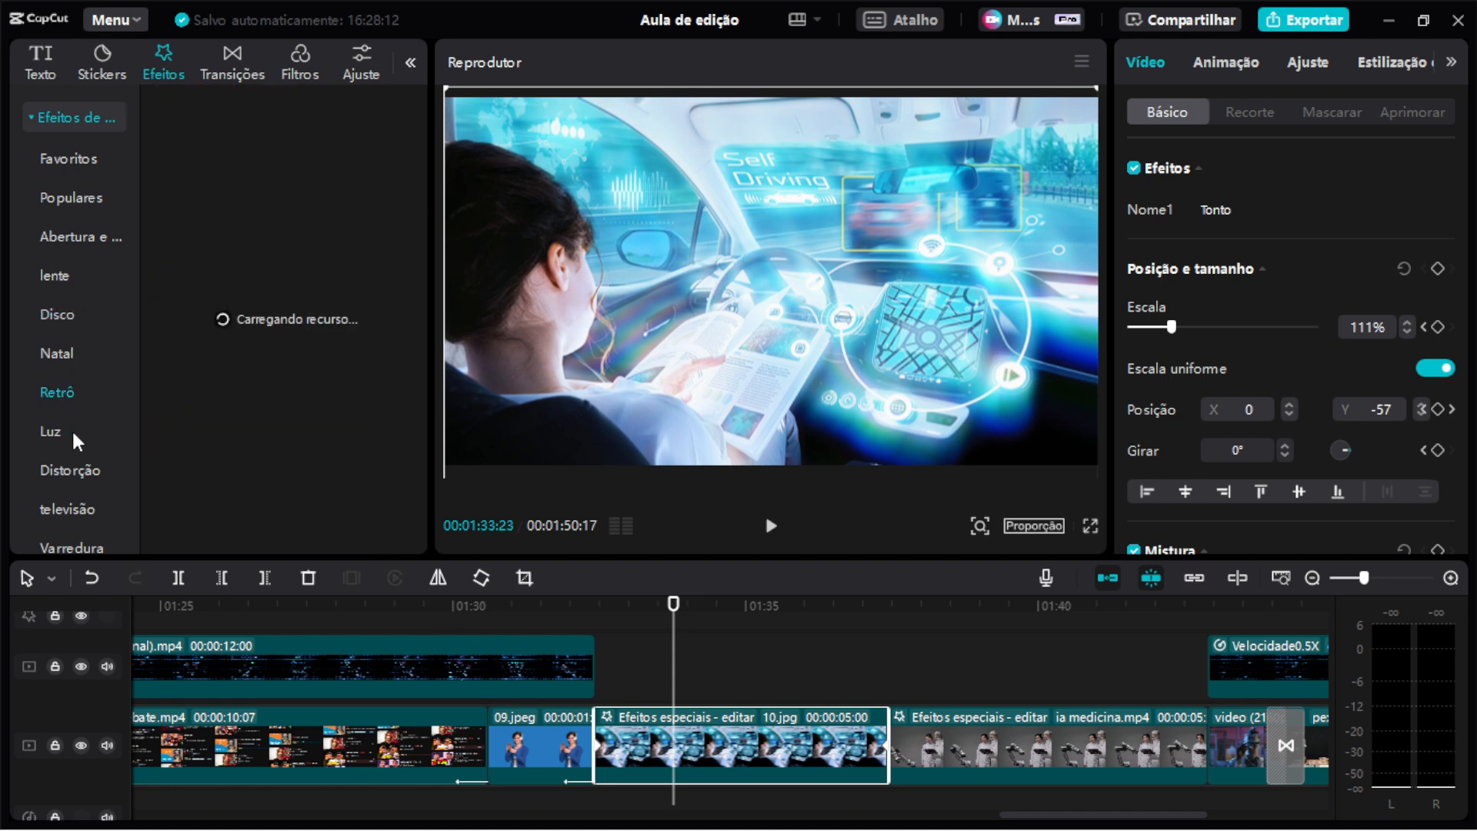
click(73, 433)
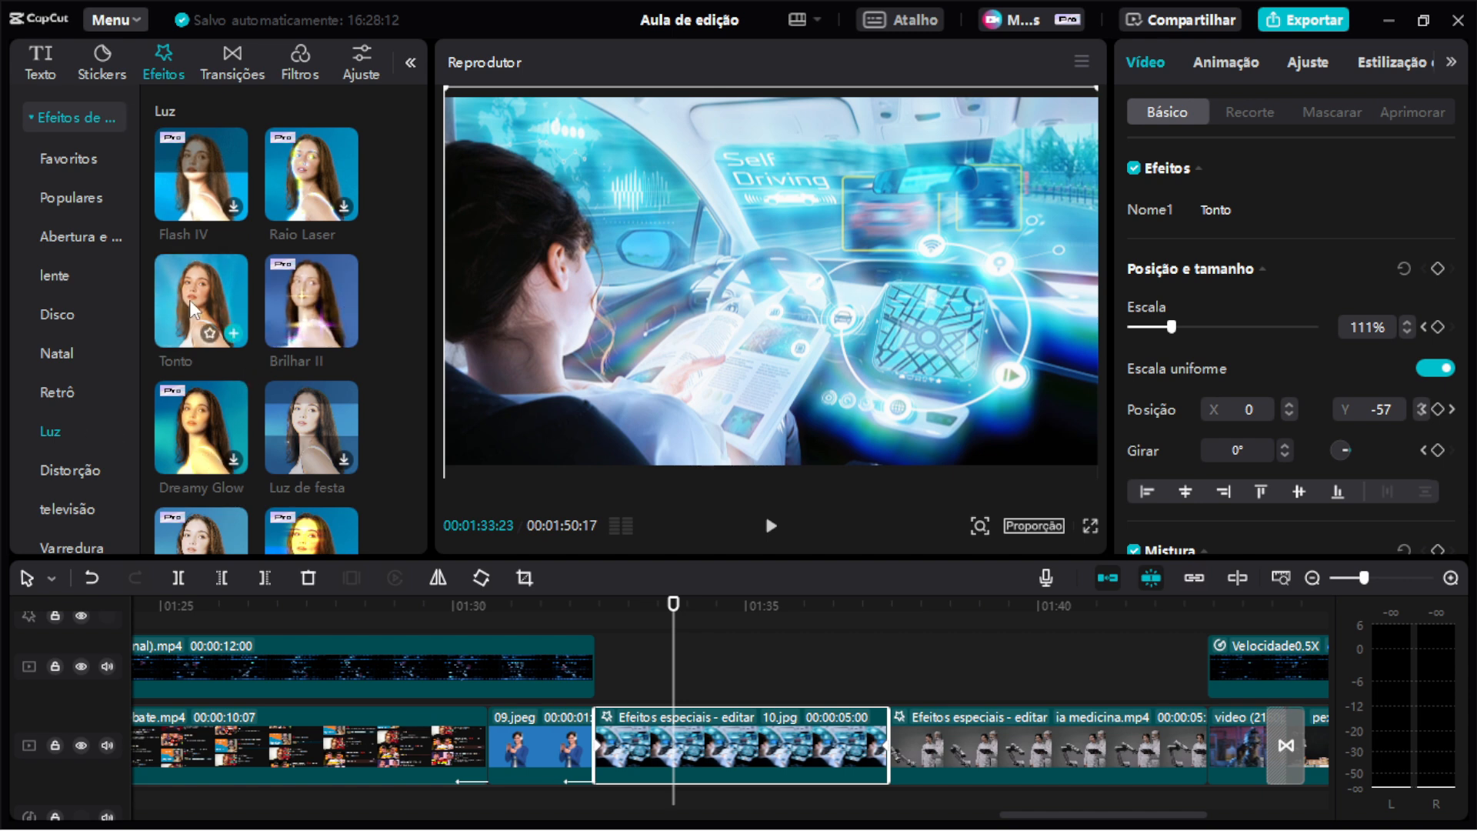
Disable the Tonto effect on the 10.jpg clip and play the clip back.
click(1133, 170)
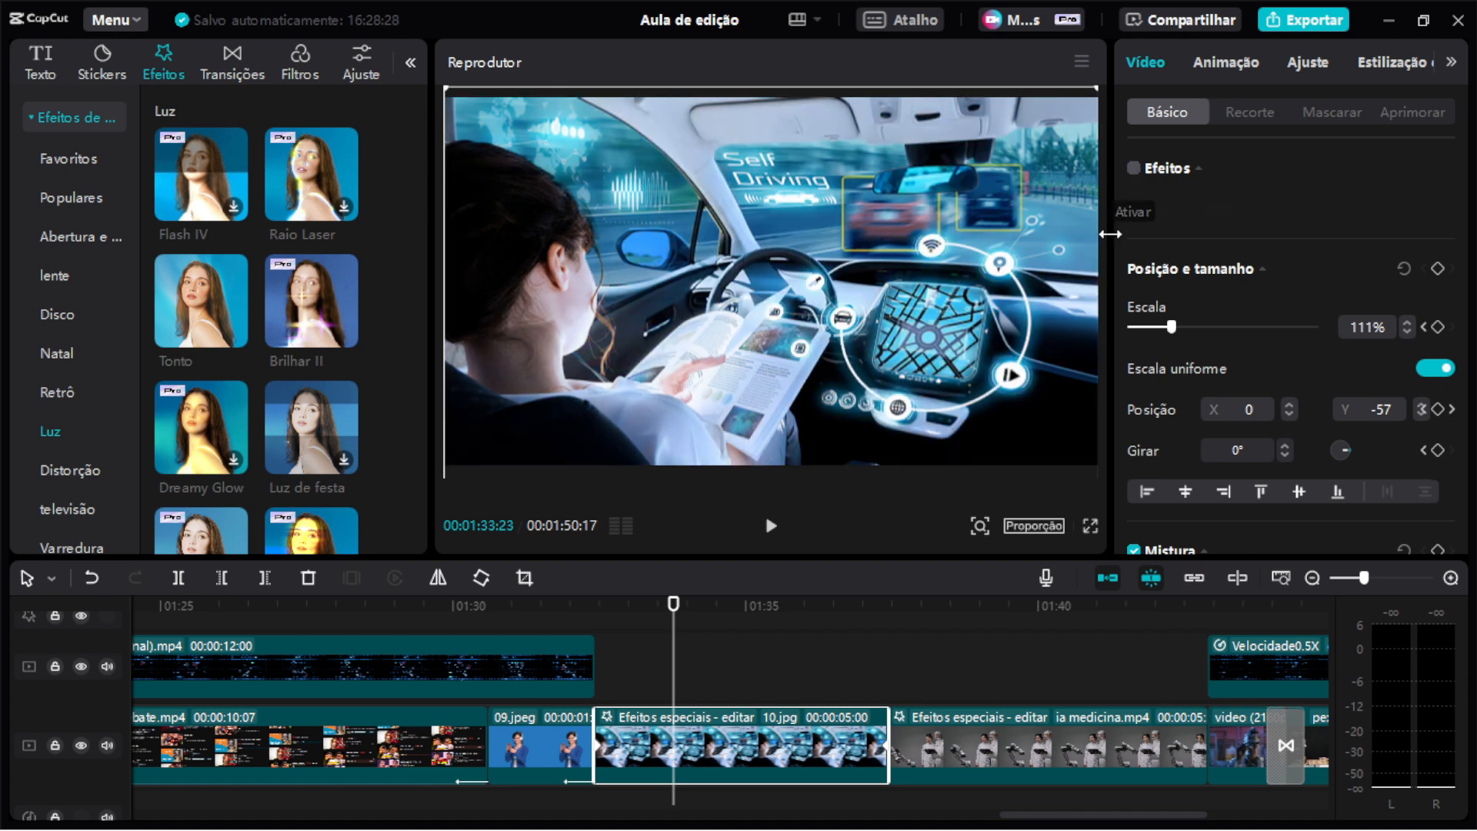
click(597, 604)
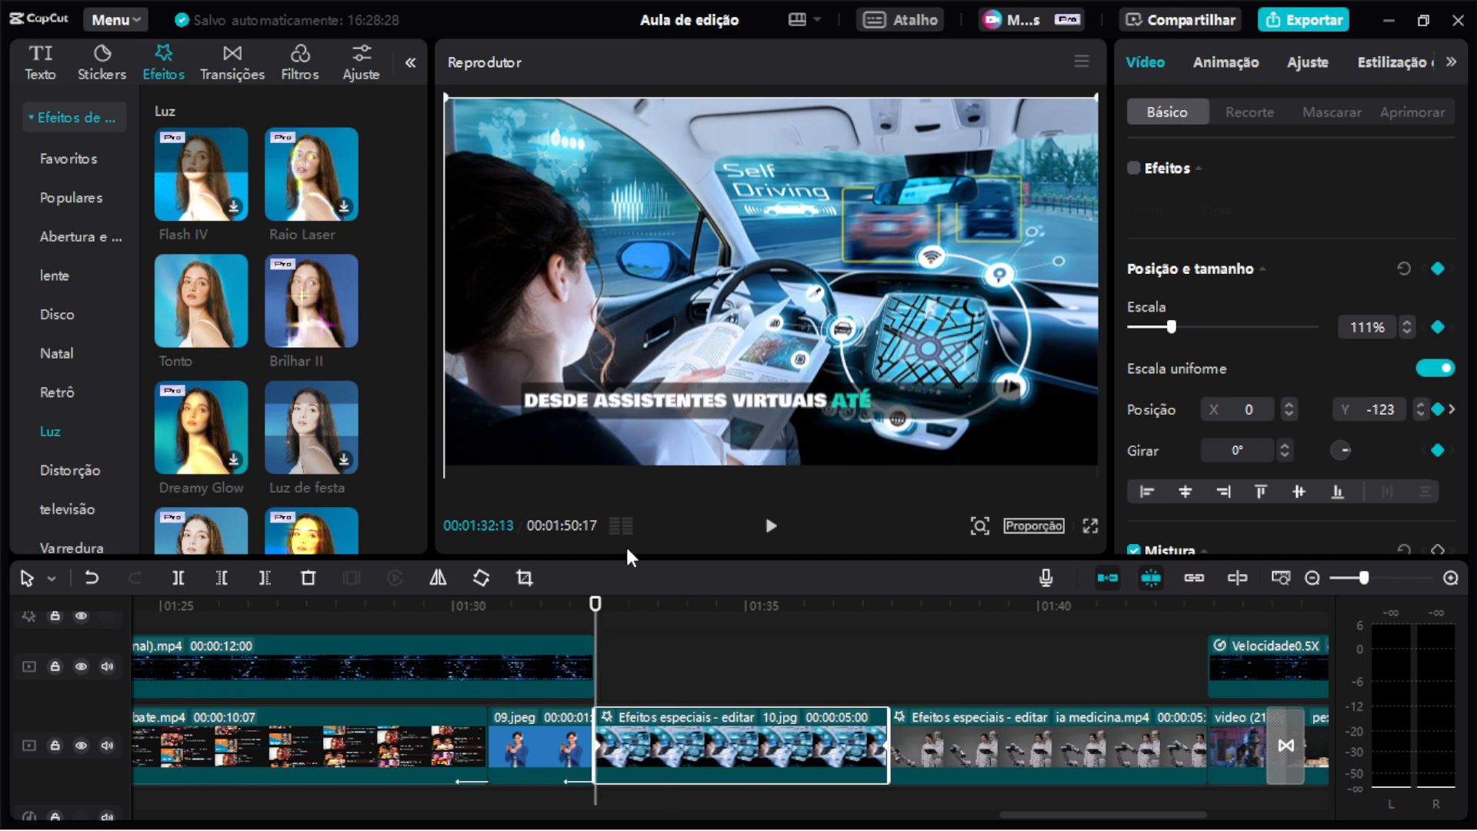
key(space)
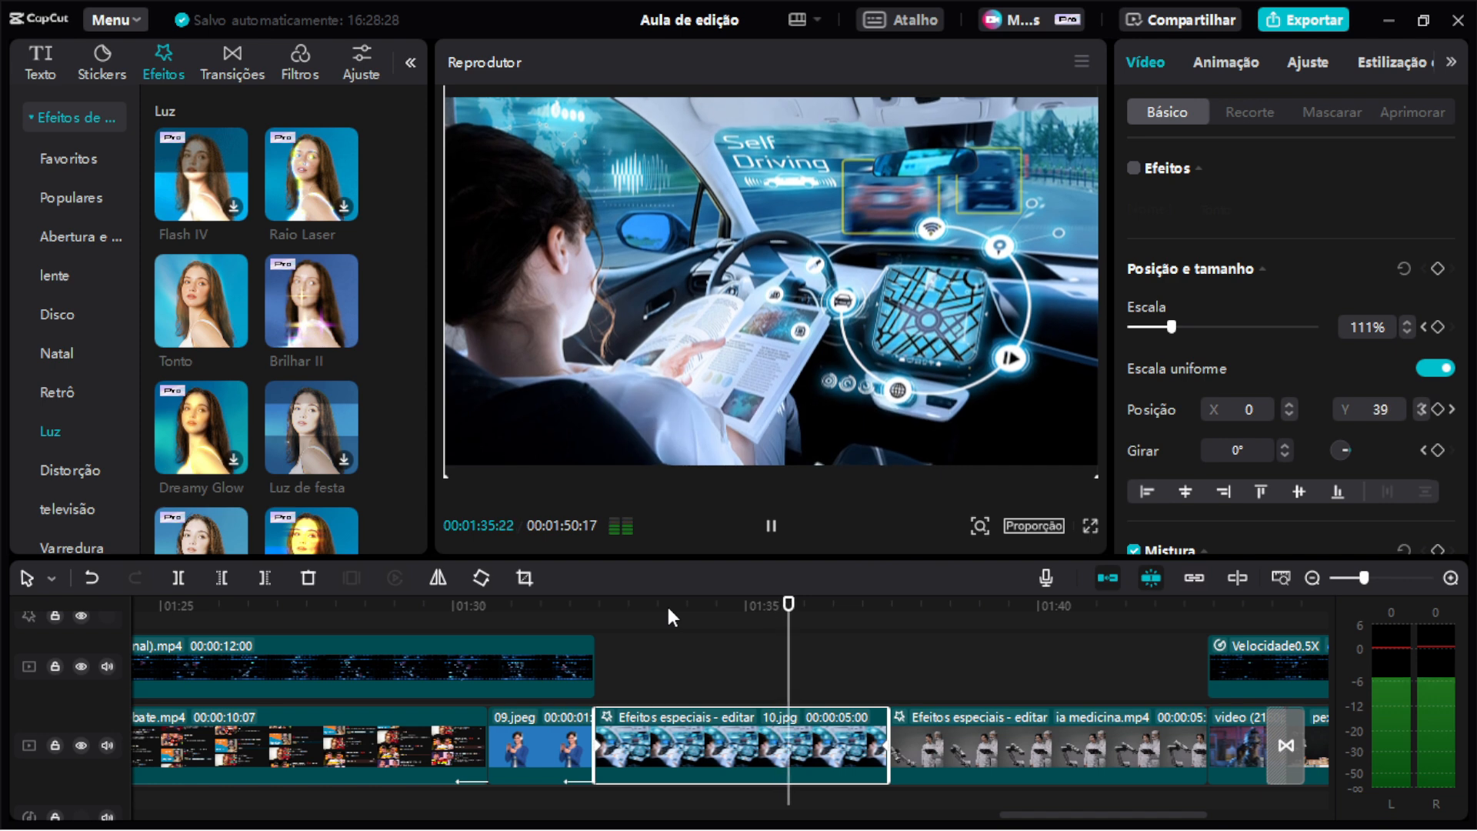
key(space)
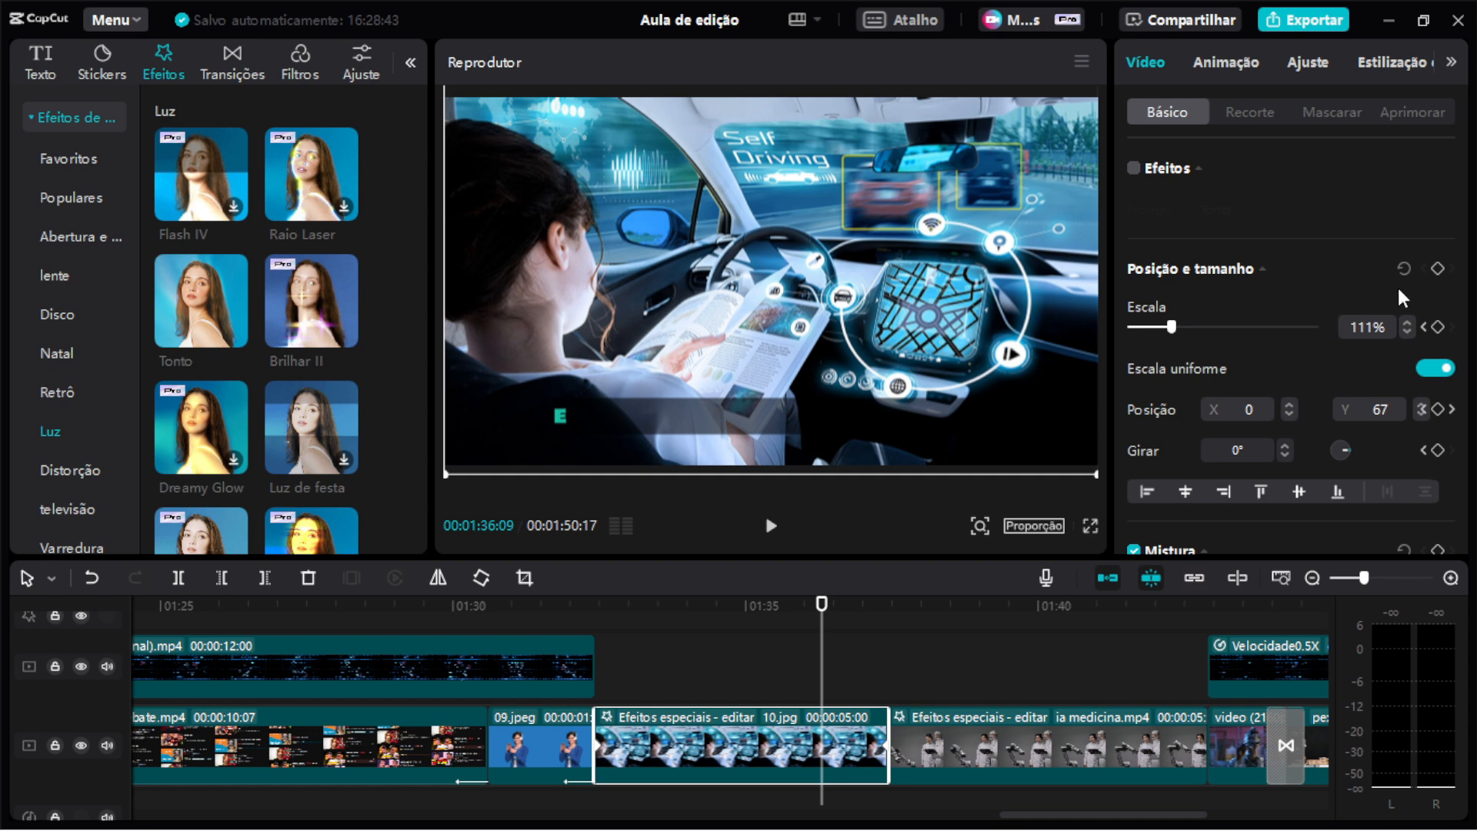
Keyframe the 10.jpg clip zoomed to 330% with its position panning vertically across the image over time.
click(682, 606)
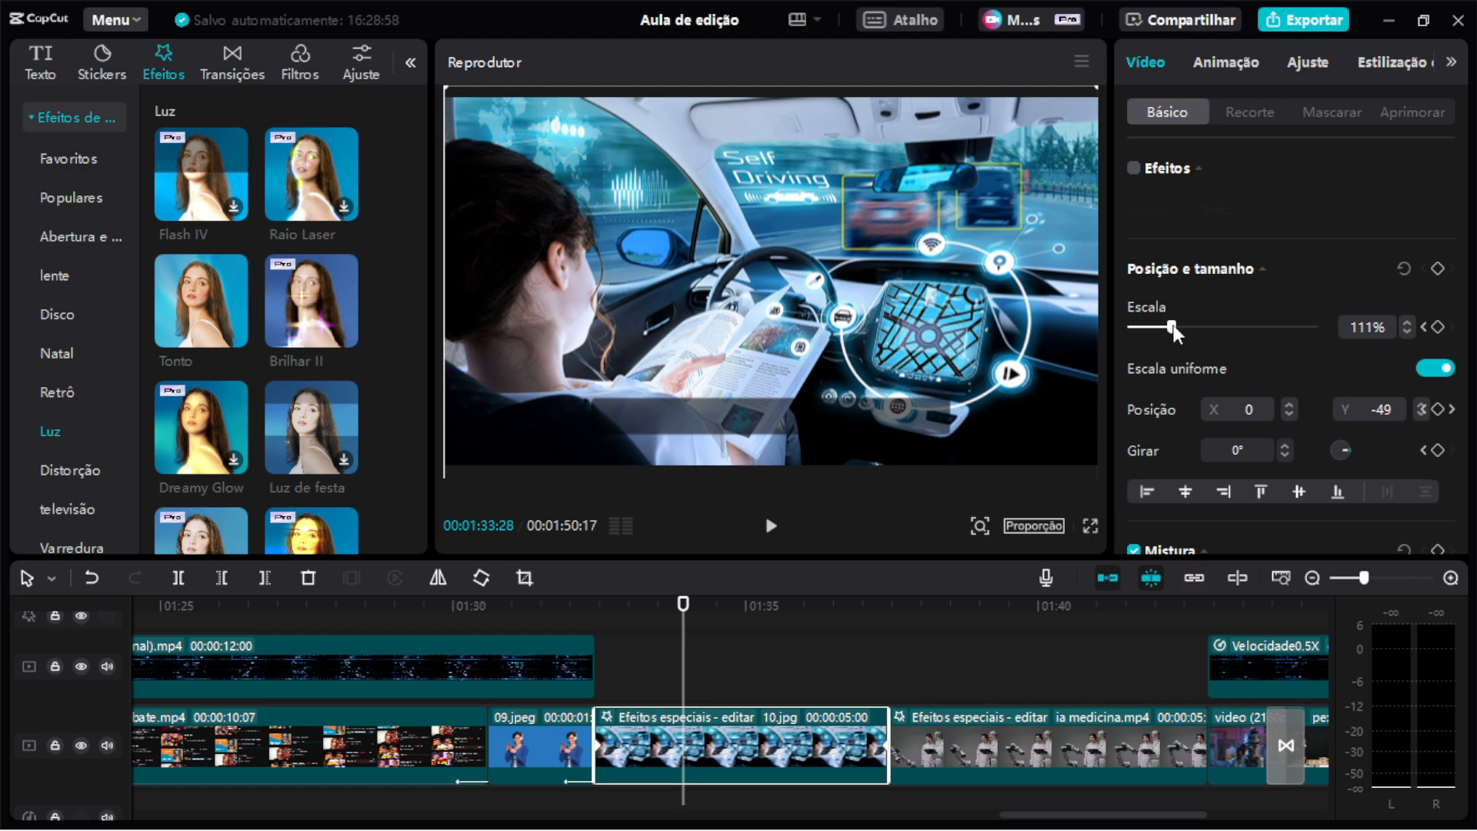
drag(1175, 325, 1251, 326)
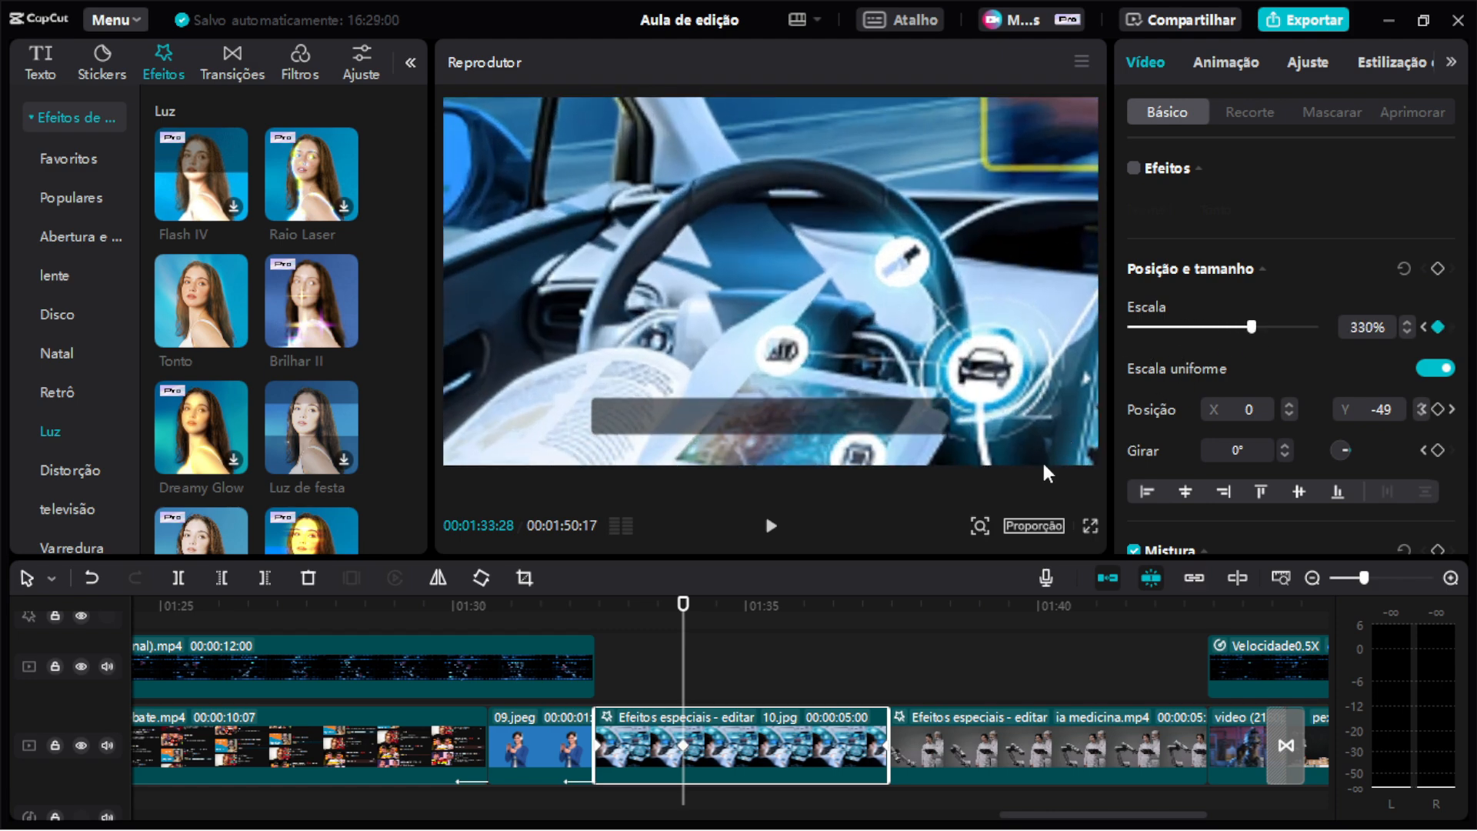
drag(826, 127, 832, 415)
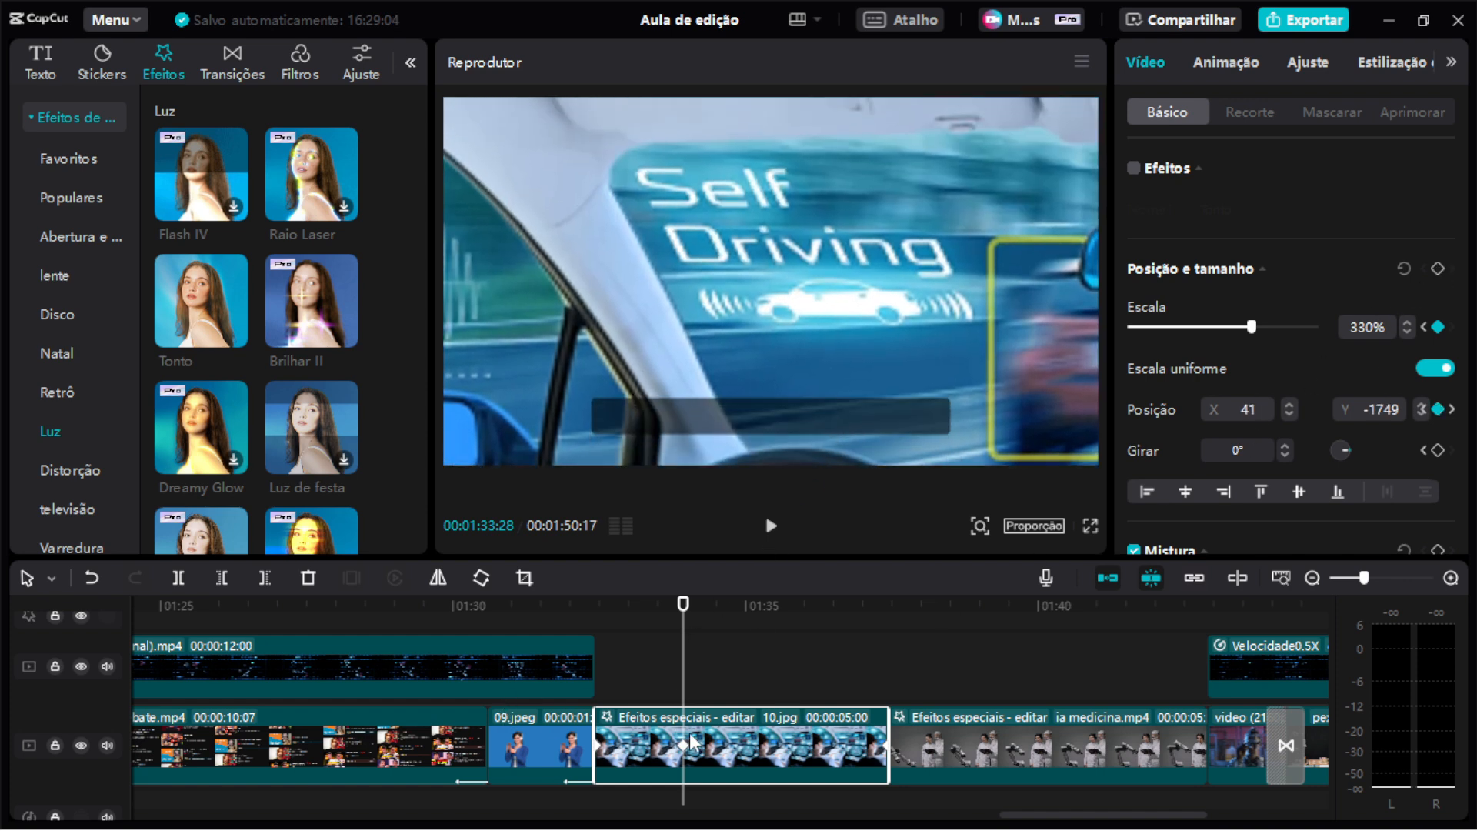
click(777, 608)
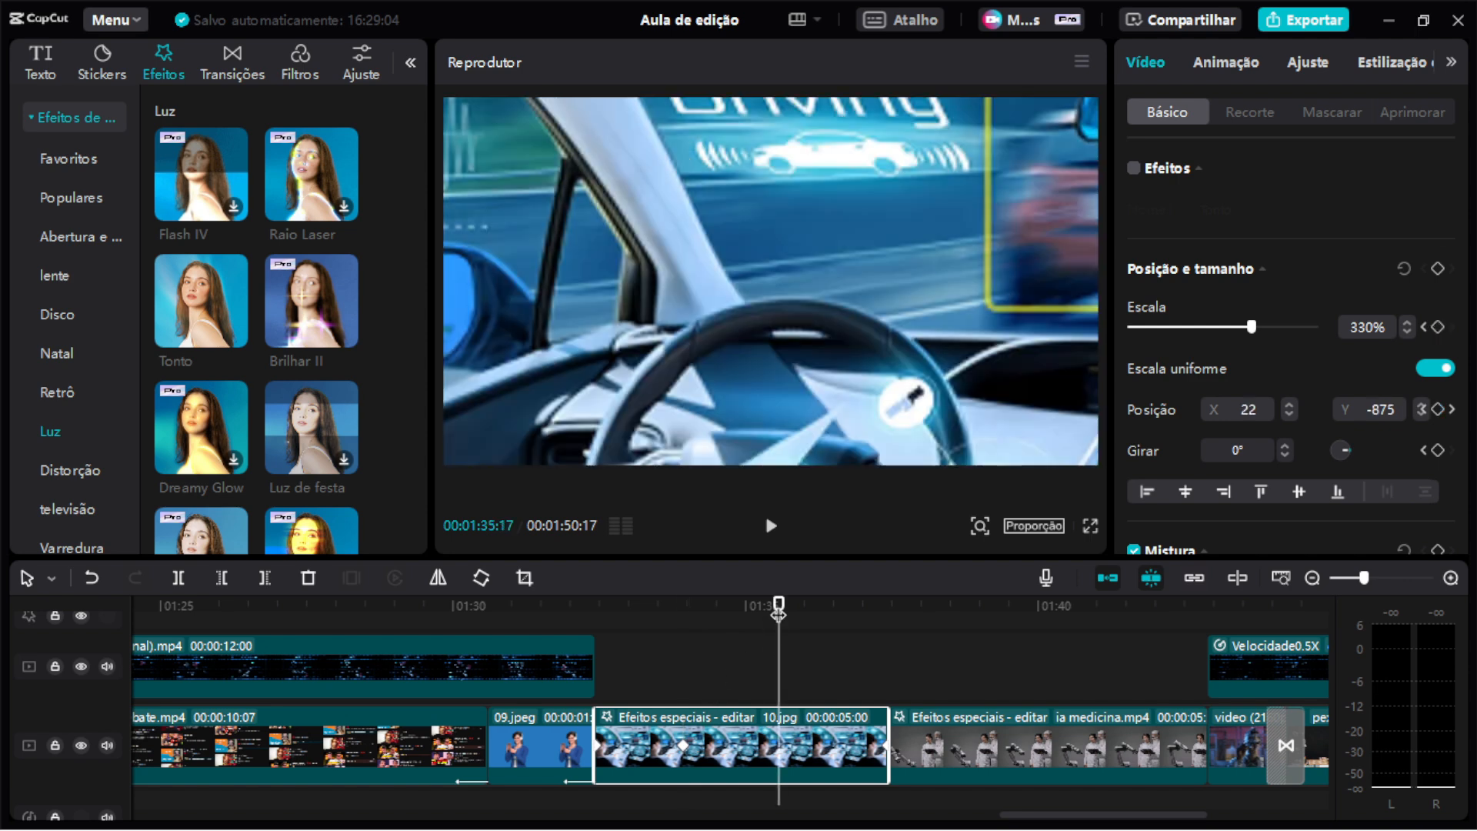
drag(792, 430, 782, 38)
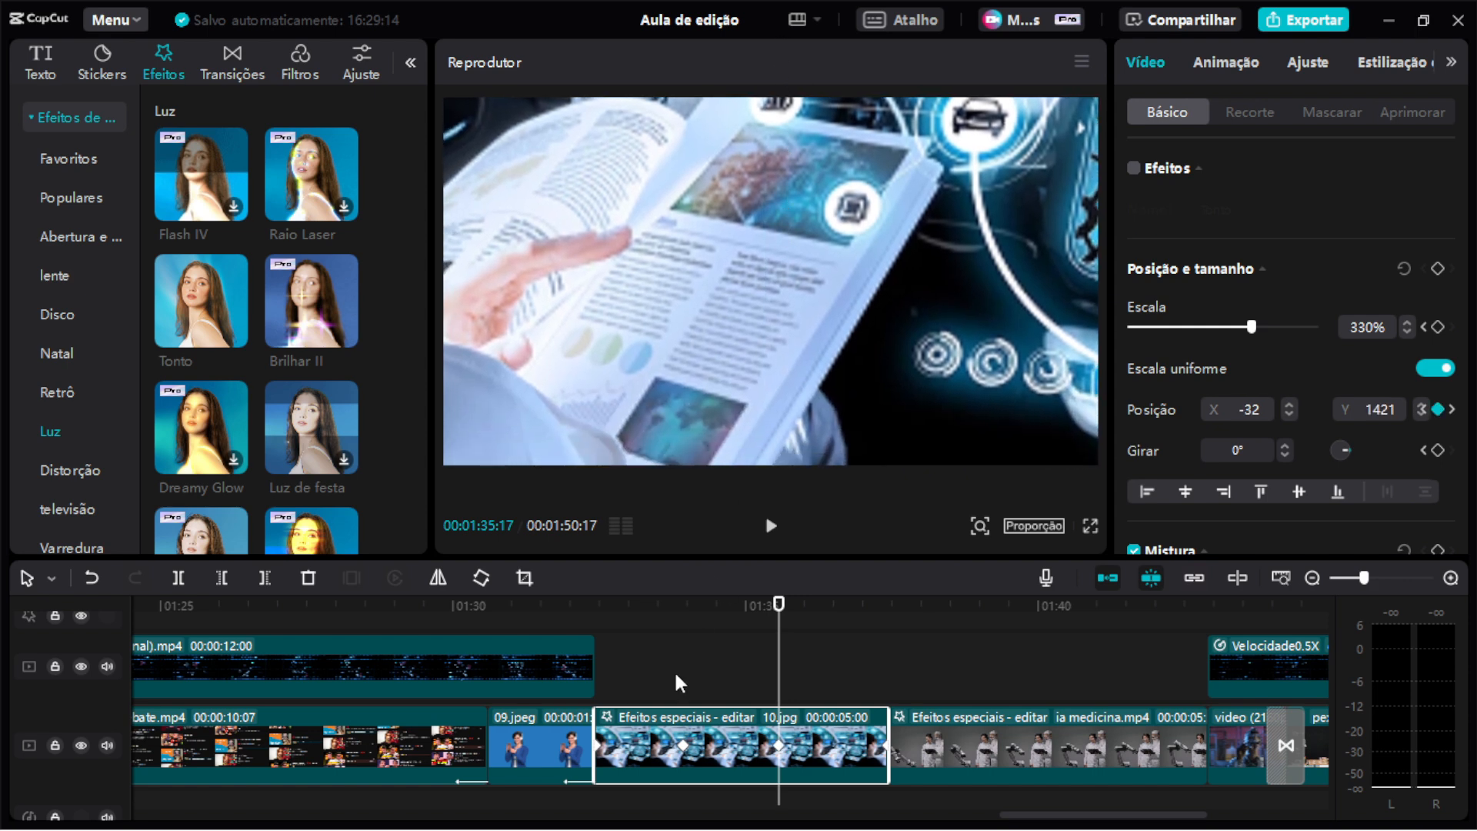
Play back the zoomed pan on the 10.jpg clip and undo the last two zoom and pan changes.
click(677, 605)
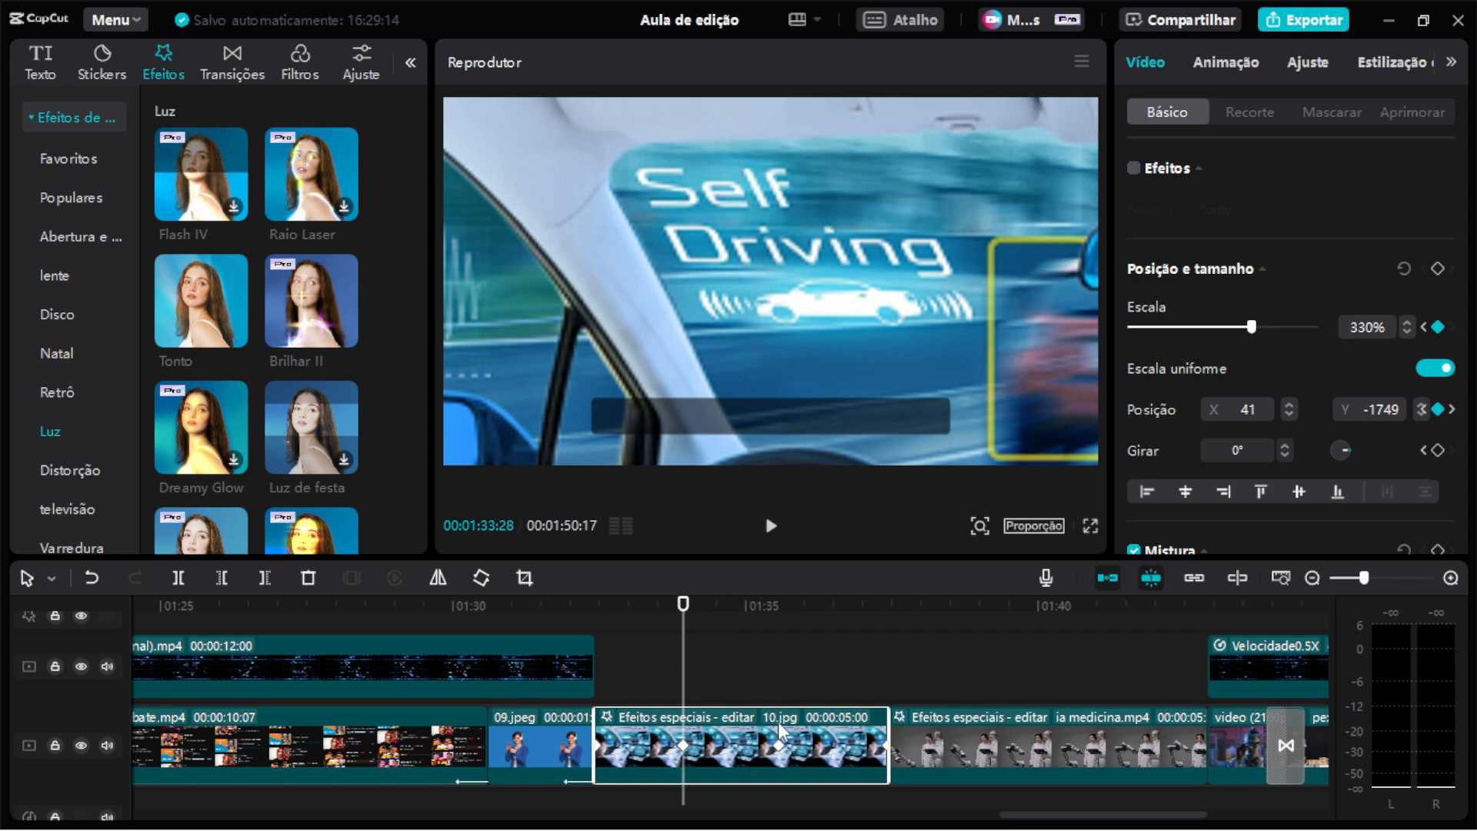
key(space)
key(space)
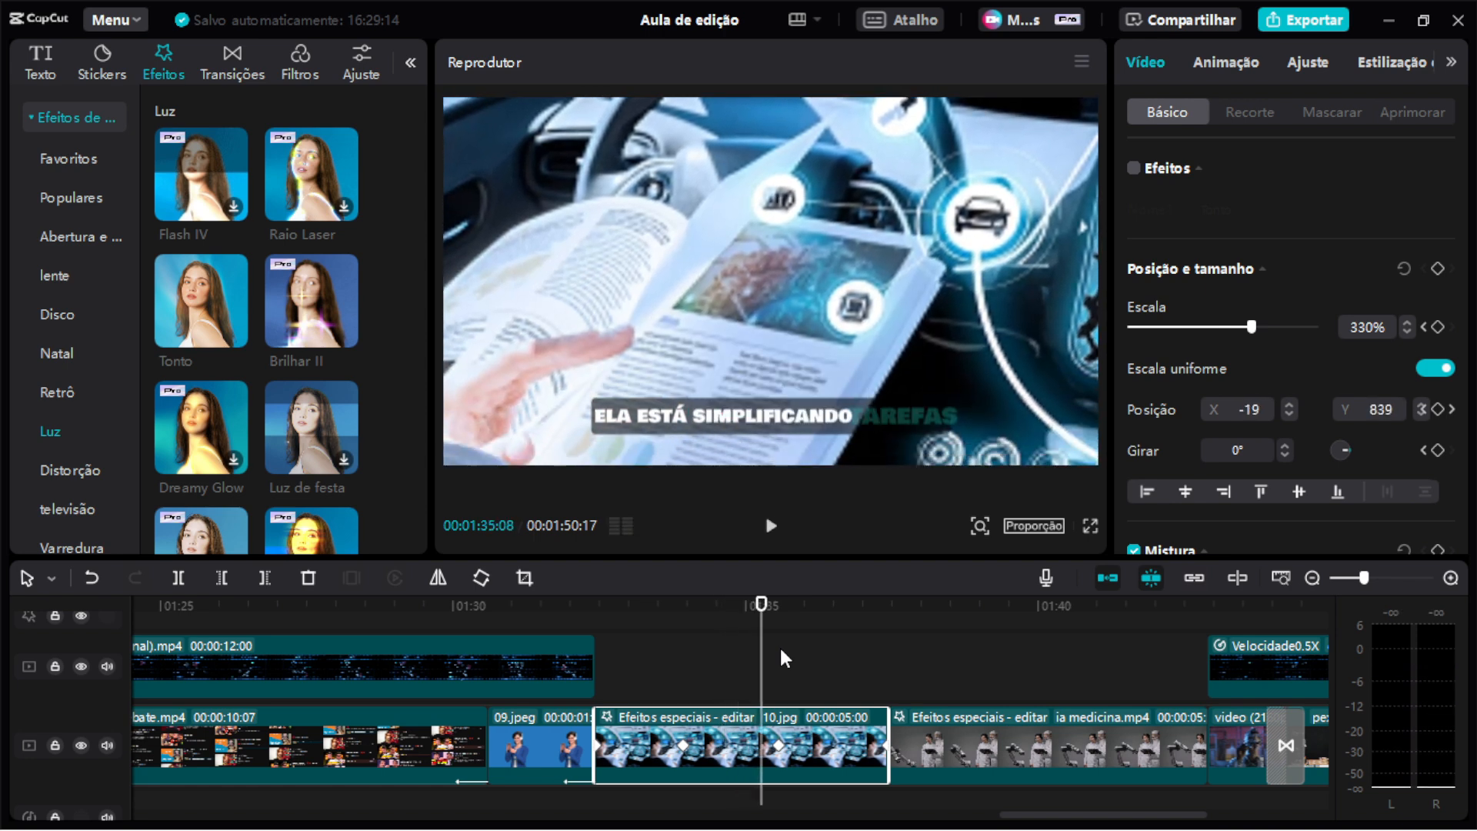
key(ctrl+z)
key(ctrl+z)
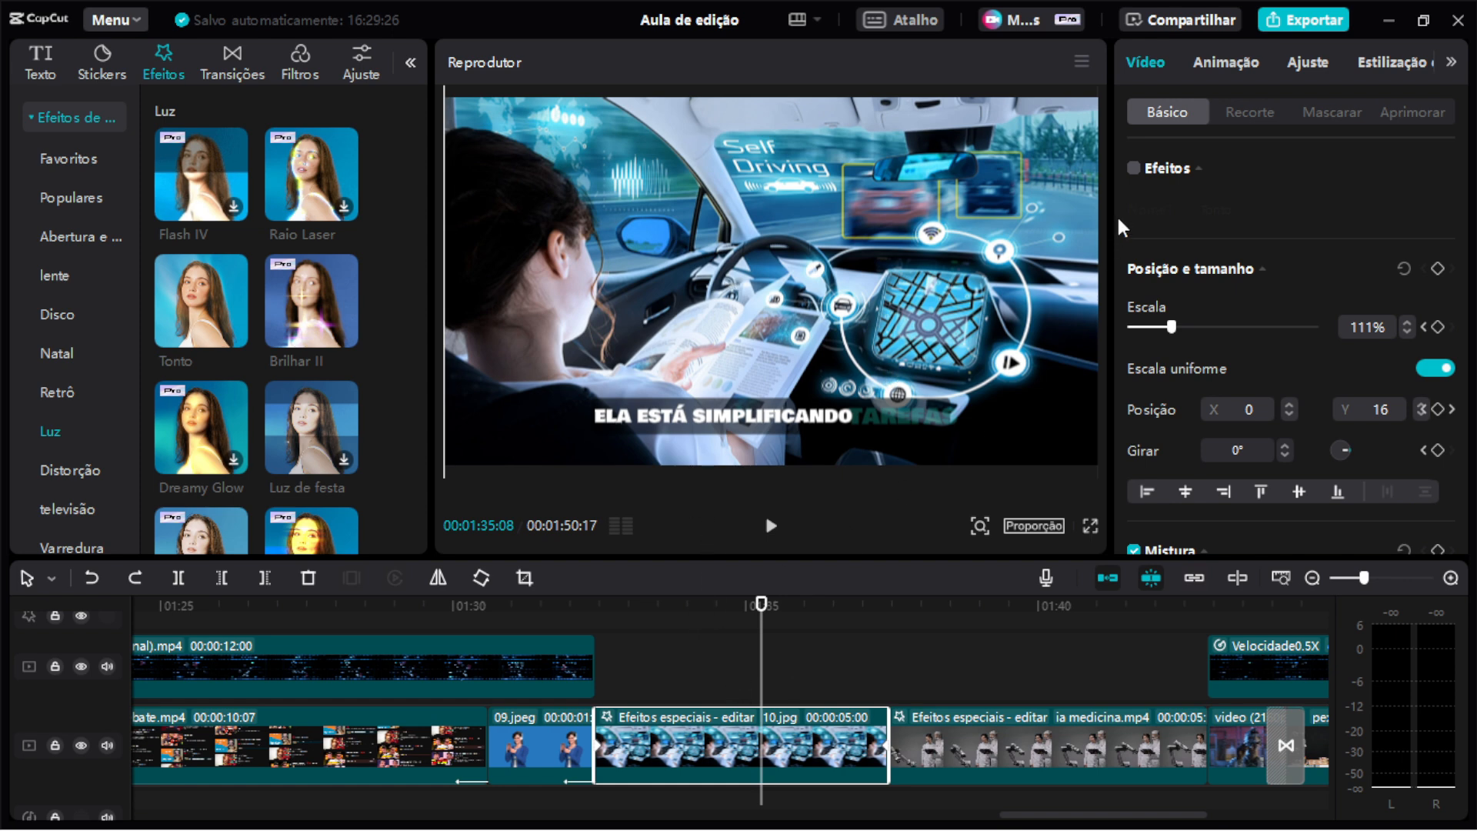
Re-enable the Tonto effect on the 10.jpg clip and play the clip back.
click(1134, 171)
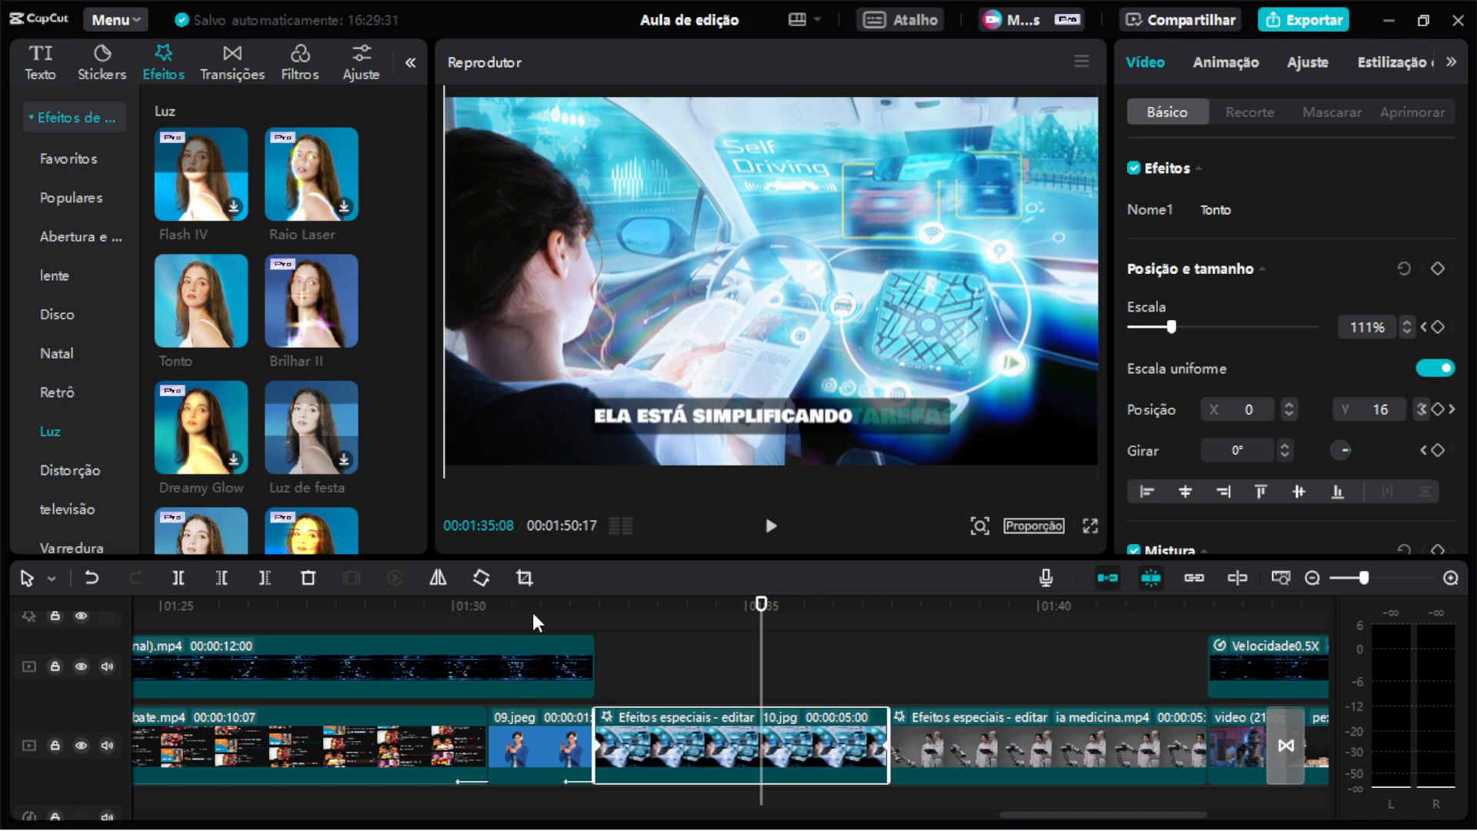
click(597, 608)
key(space)
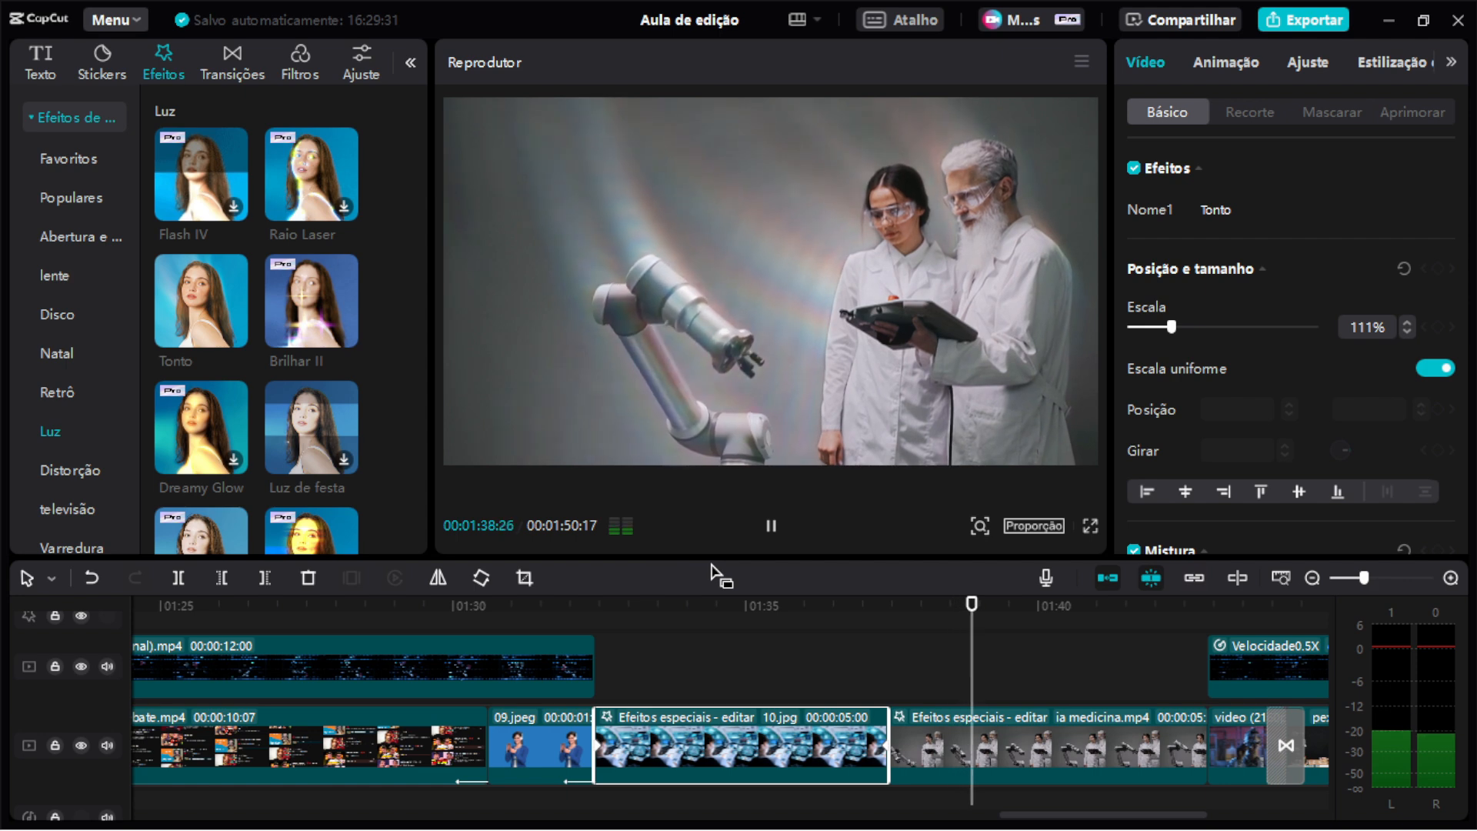
key(space)
Select the ia medicina.mp4 clip and play through it to review the footage.
click(987, 752)
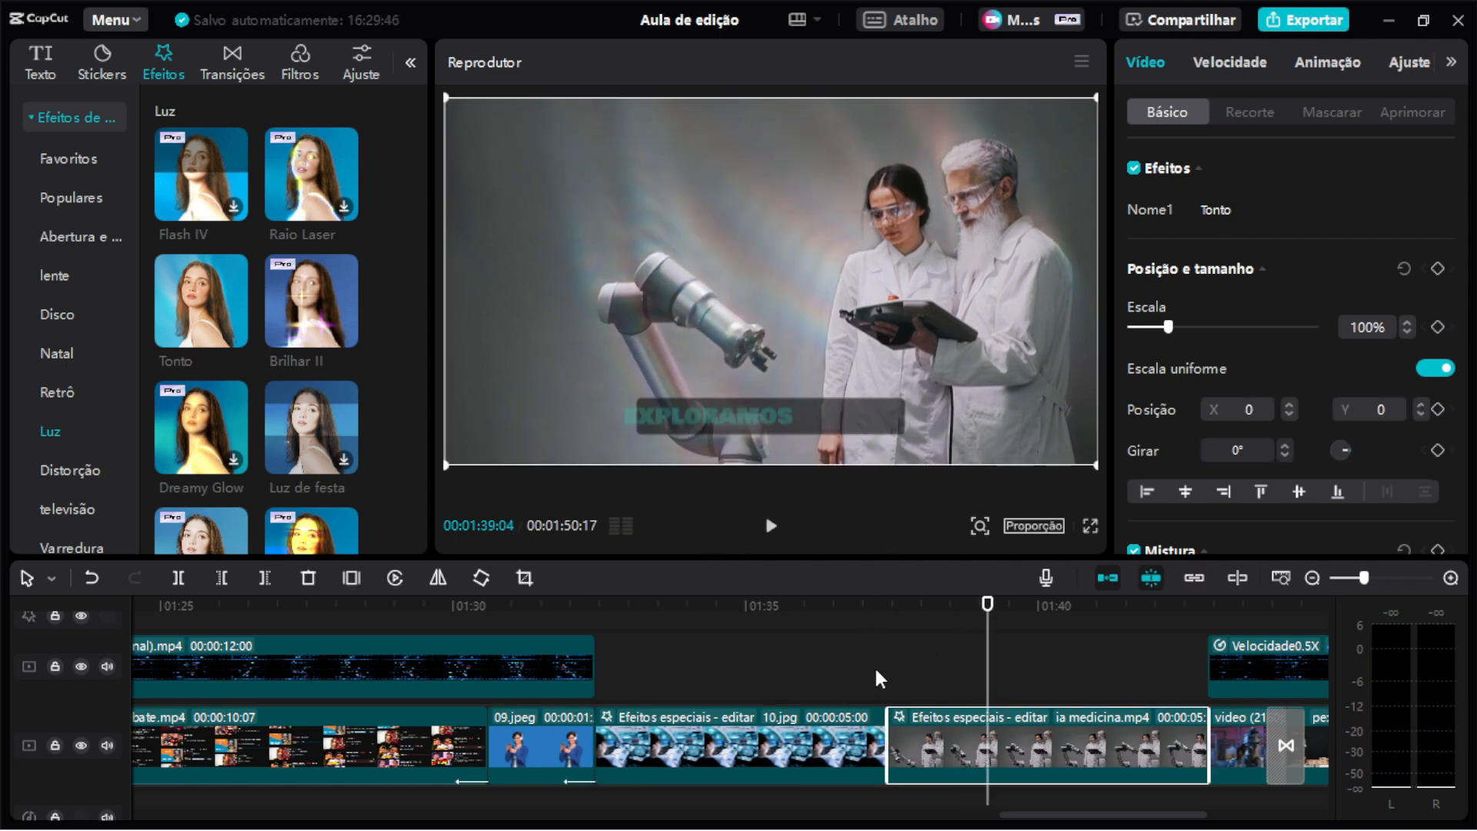
click(891, 615)
key(space)
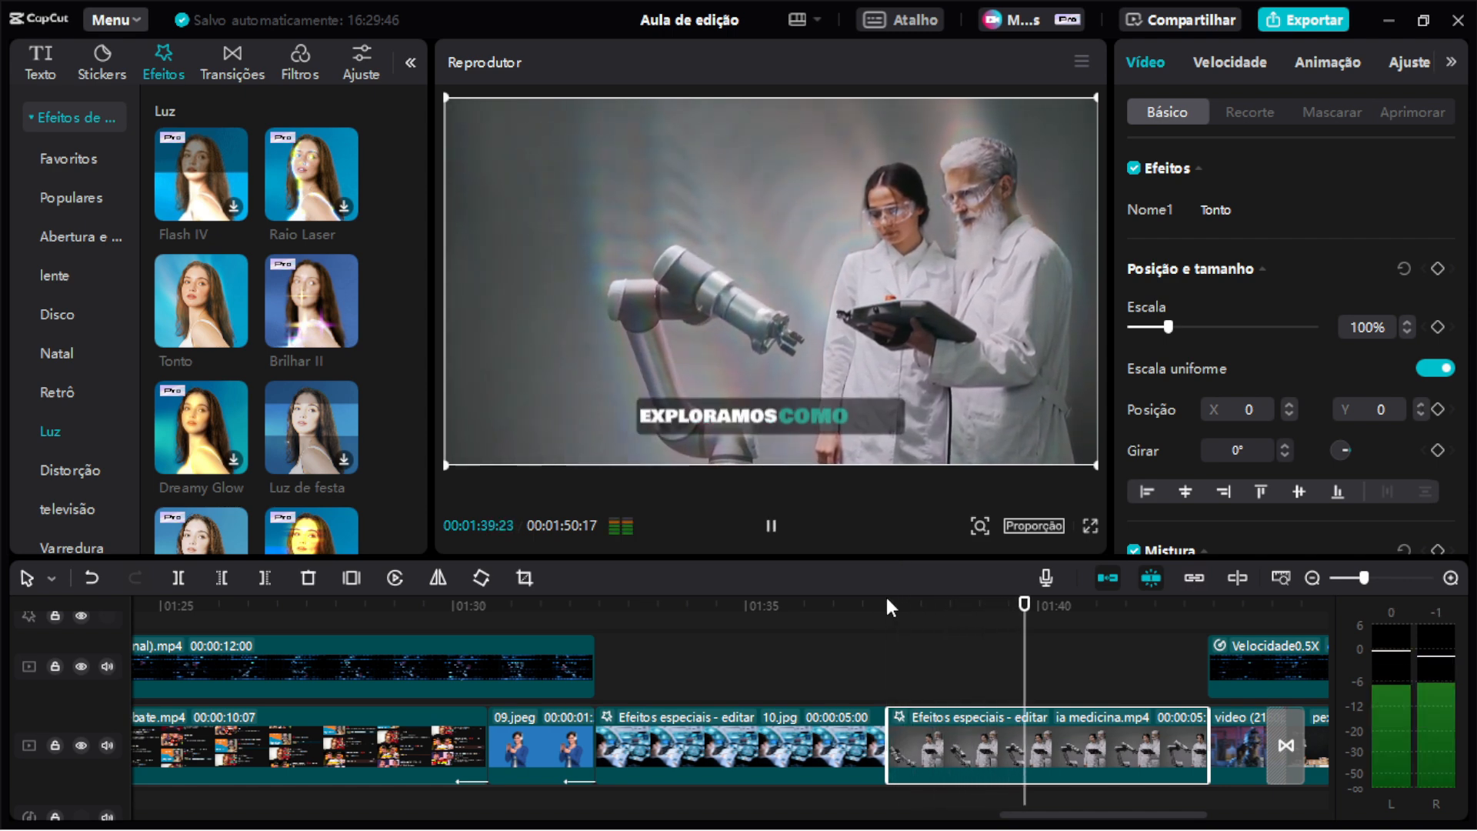
key(space)
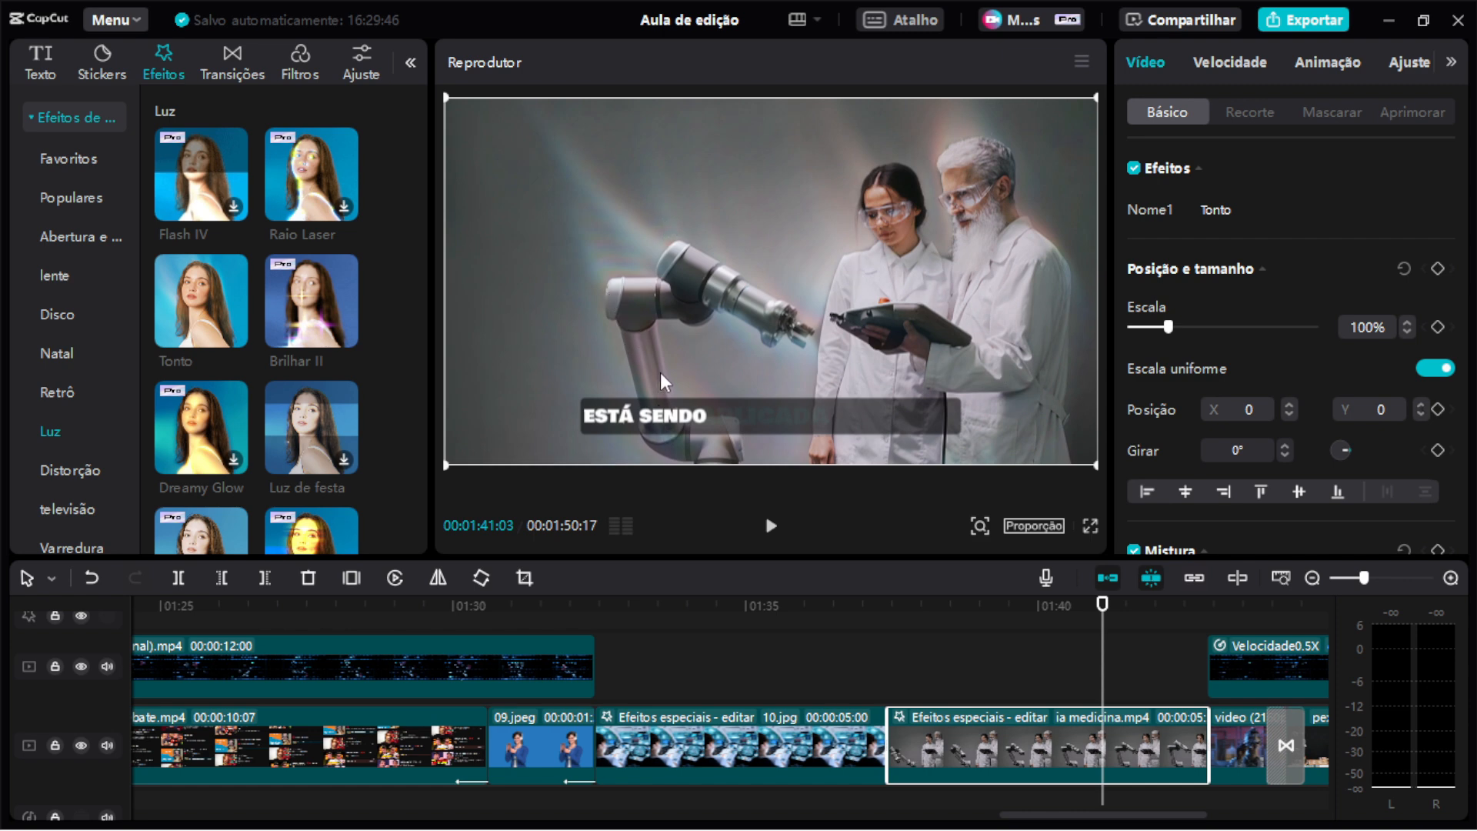
scroll(661, 372, down, 3)
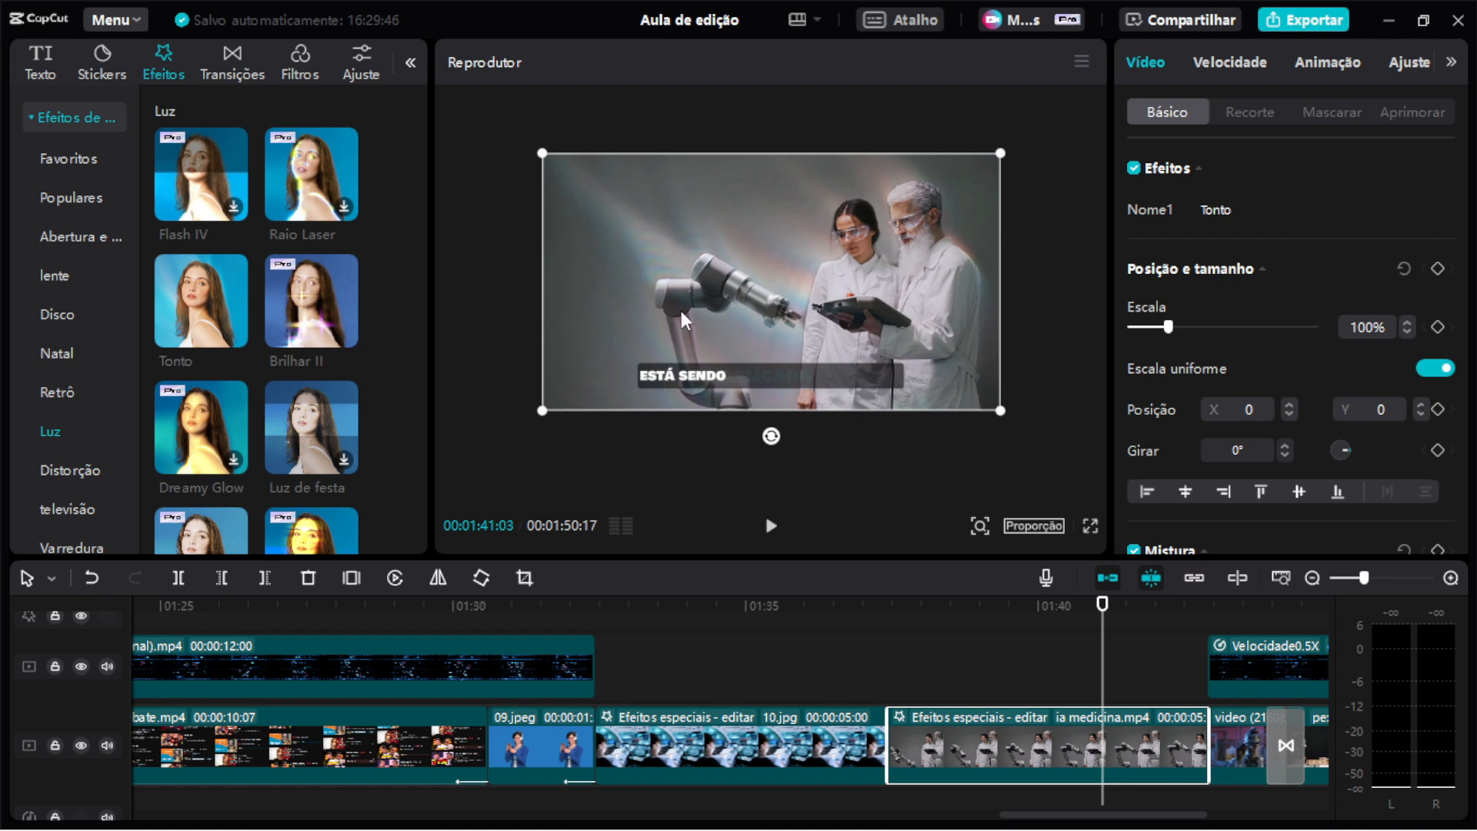
scroll(723, 289, up, 3)
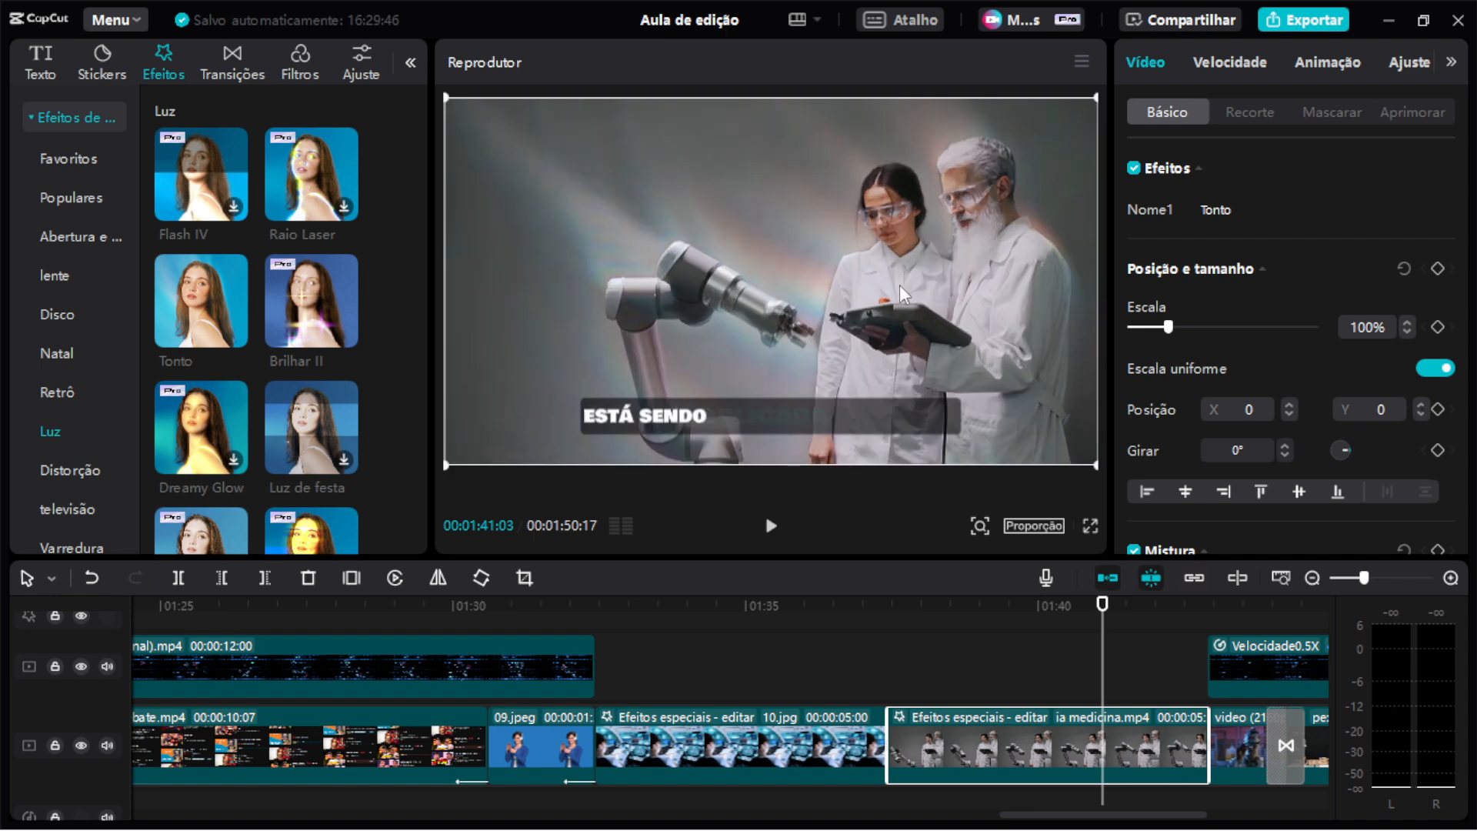
scroll(1002, 672, right, 5)
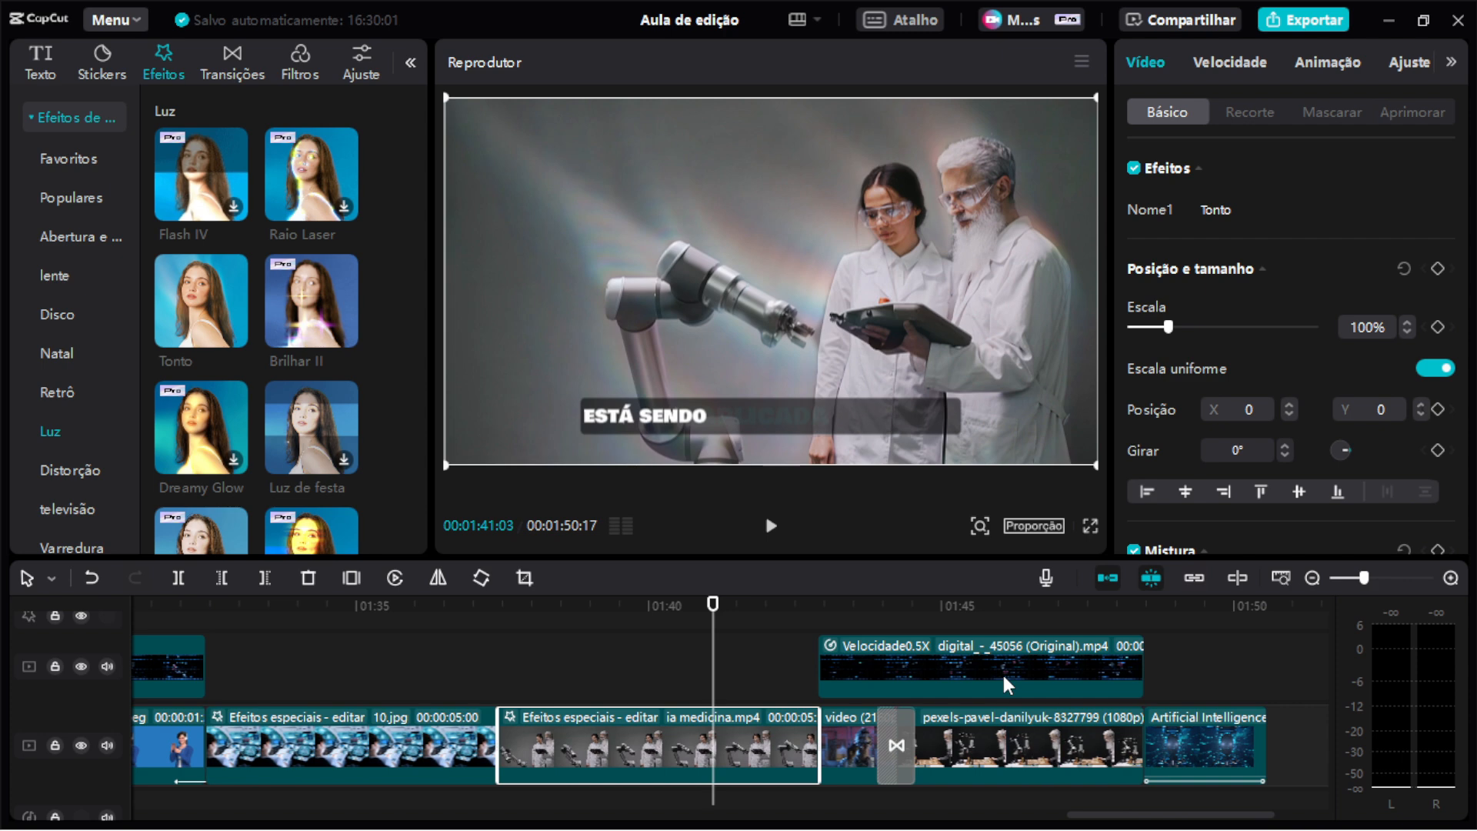
click(780, 525)
click(627, 607)
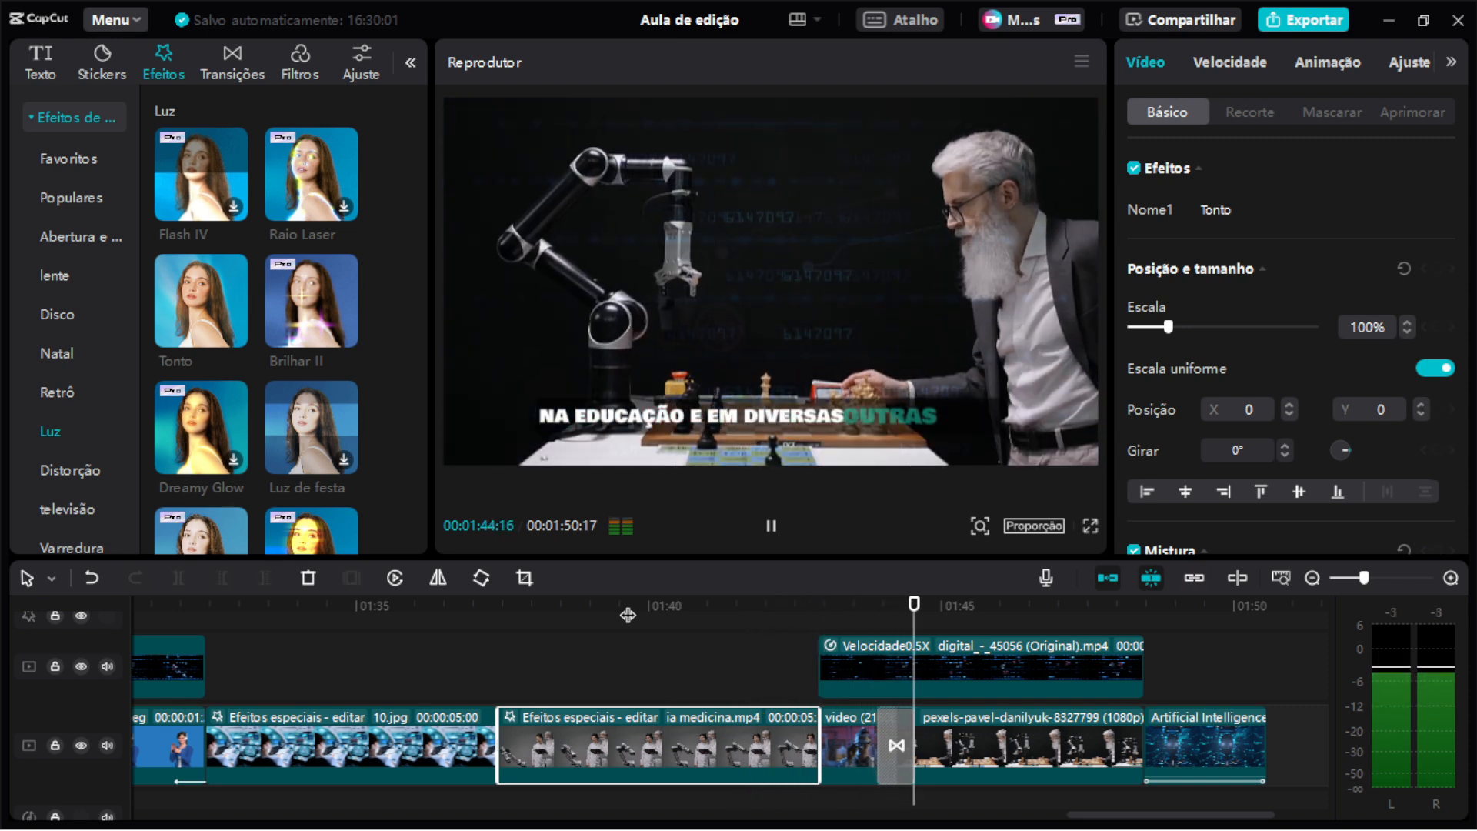
key(space)
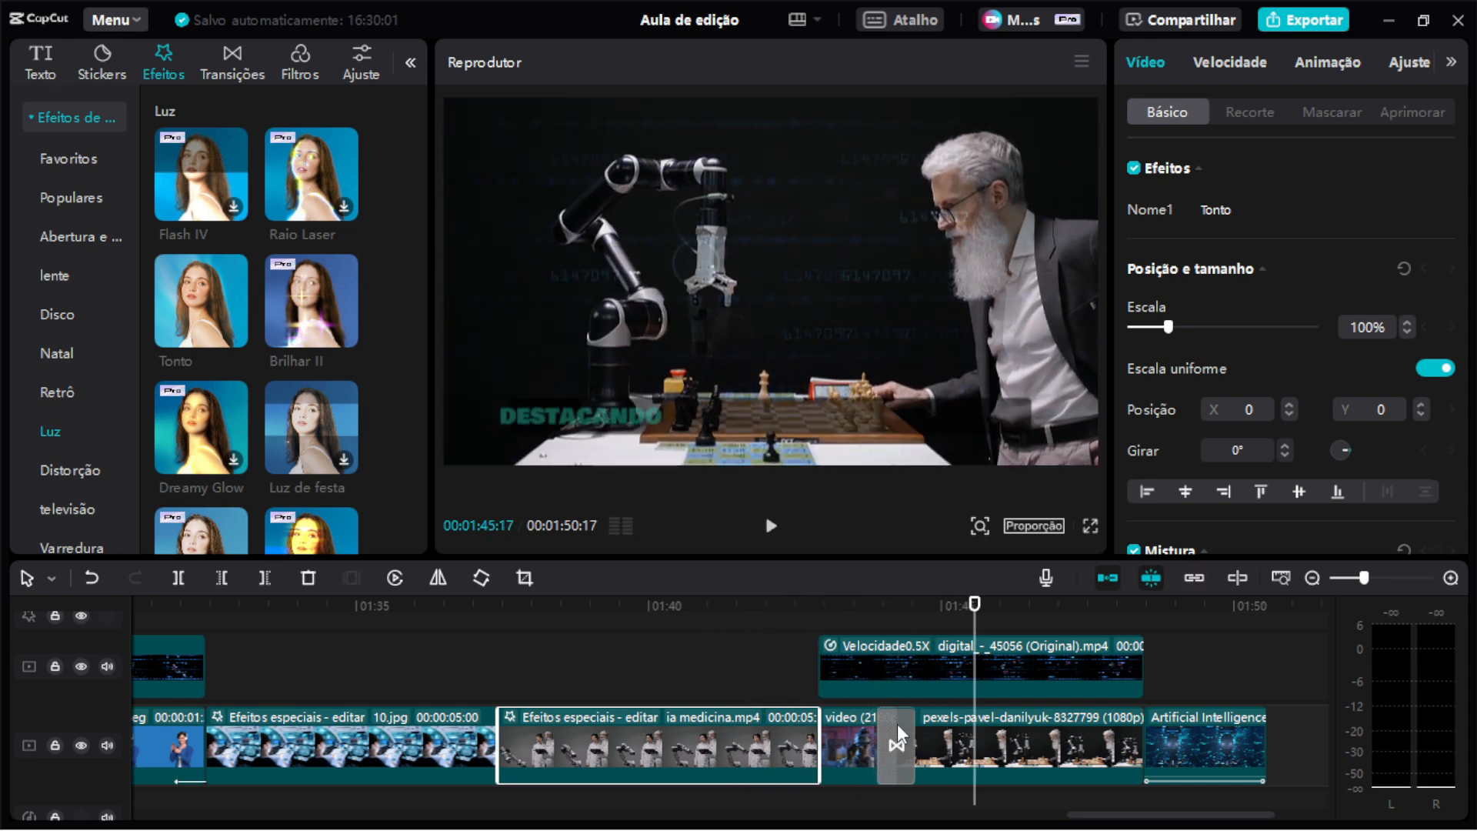
Preview the Page Turning II transition and the Velocidade0.5X overlay clip by playing that section.
click(898, 728)
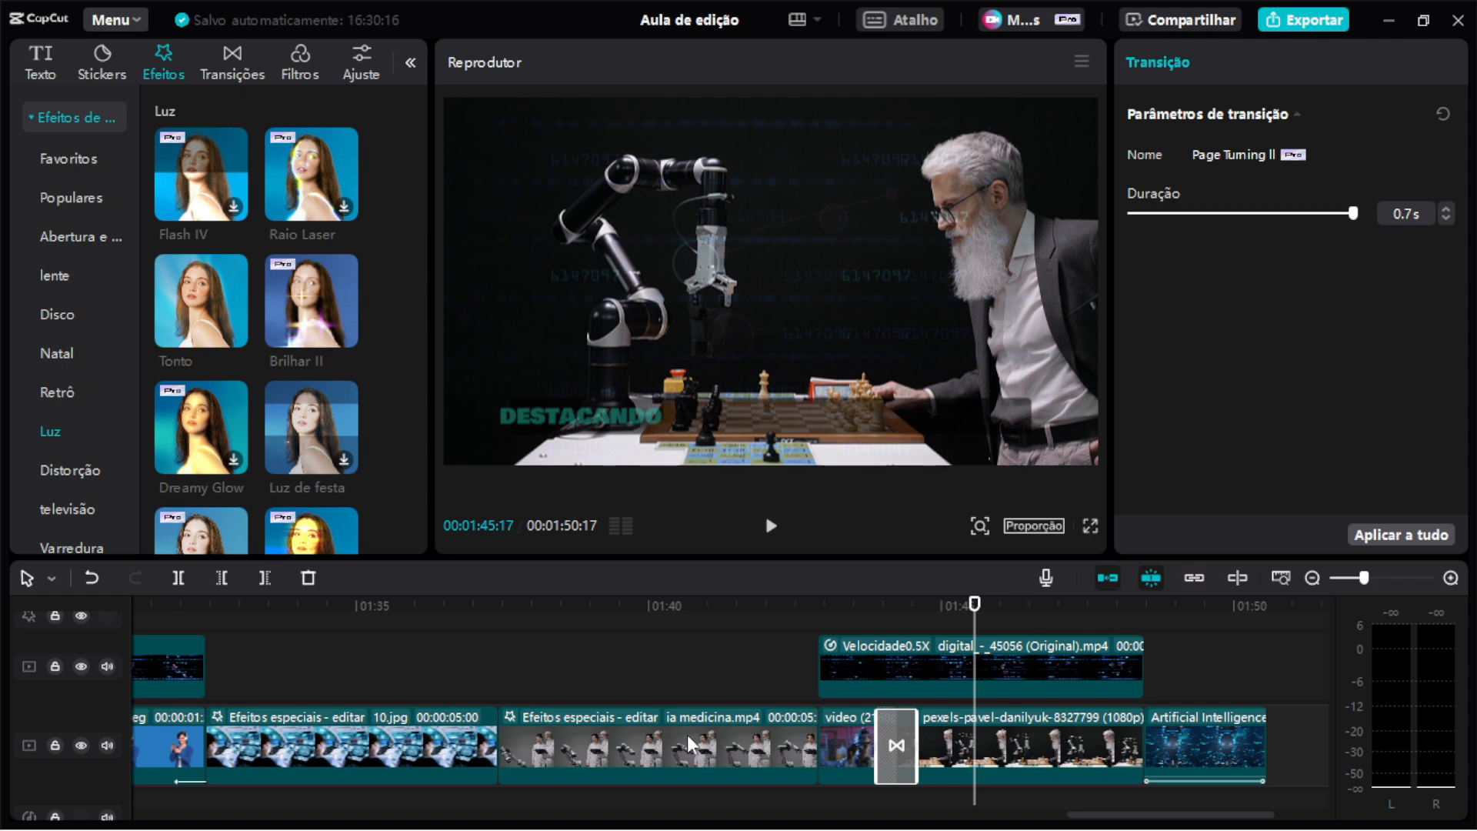
drag(473, 608, 776, 653)
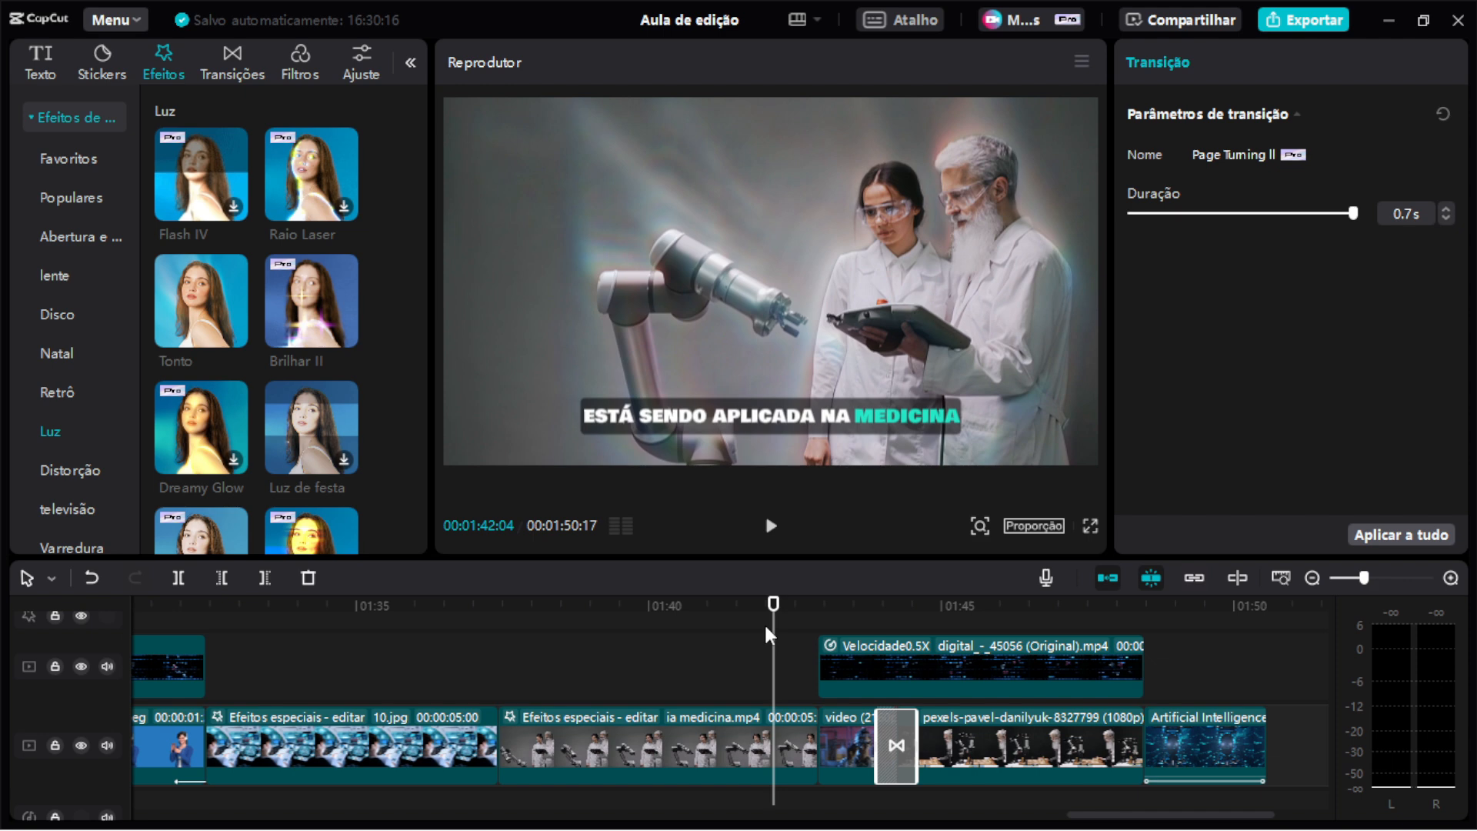
mouse_move(895, 613)
mouse_down()
mouse_move(868, 615)
mouse_move(893, 616)
mouse_up()
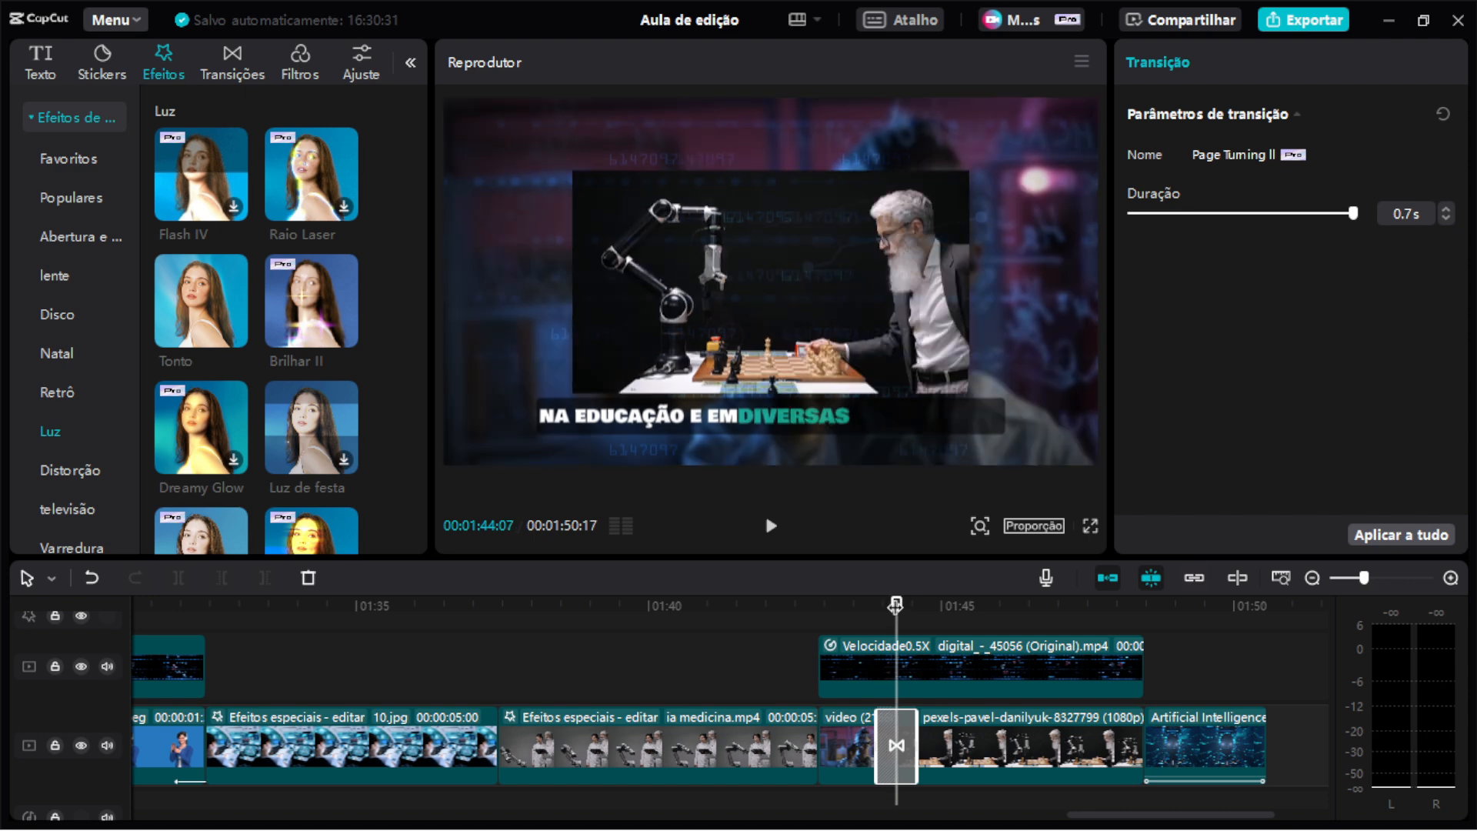
click(854, 614)
key(space)
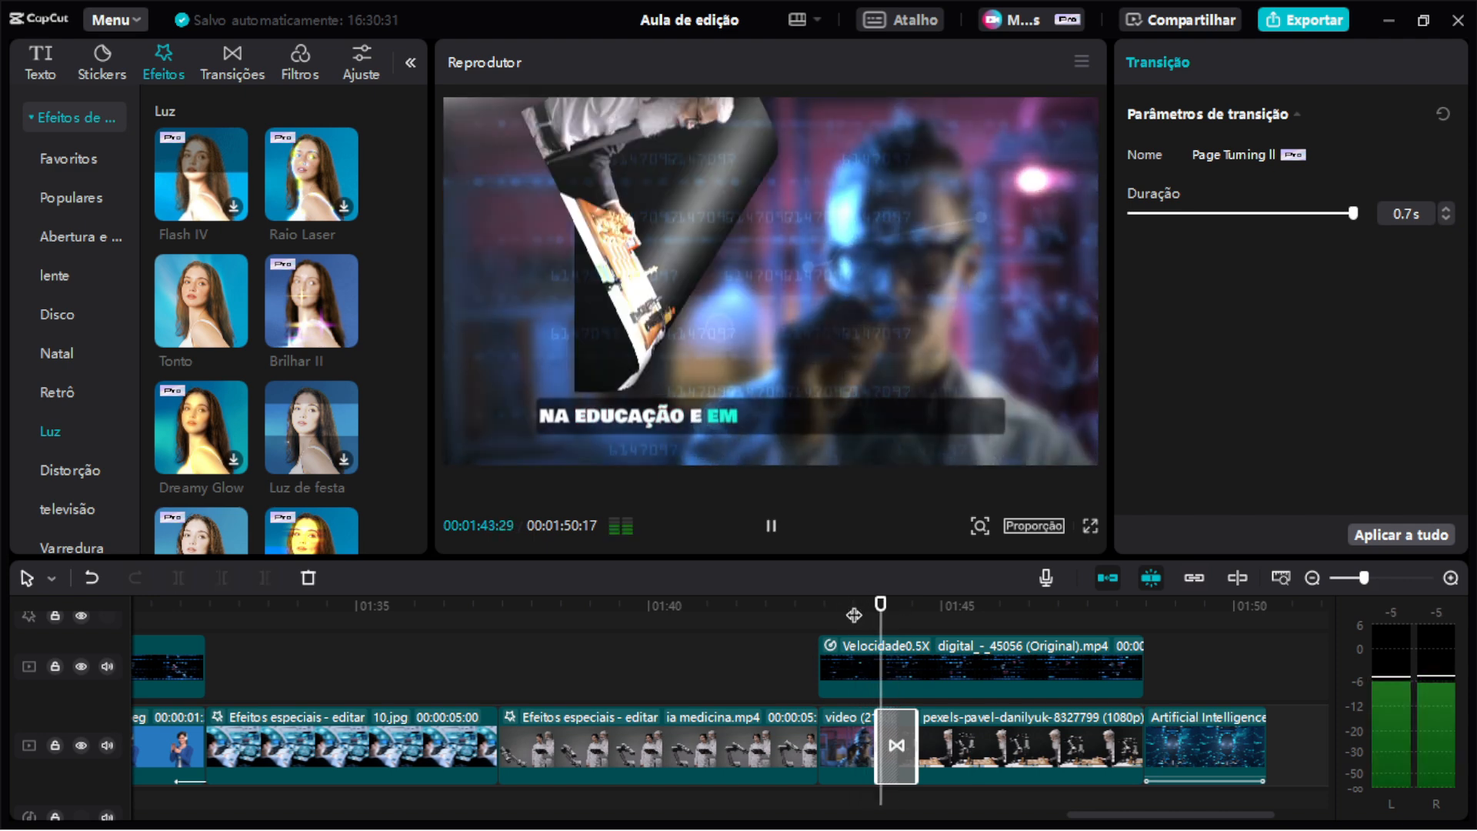
key(space)
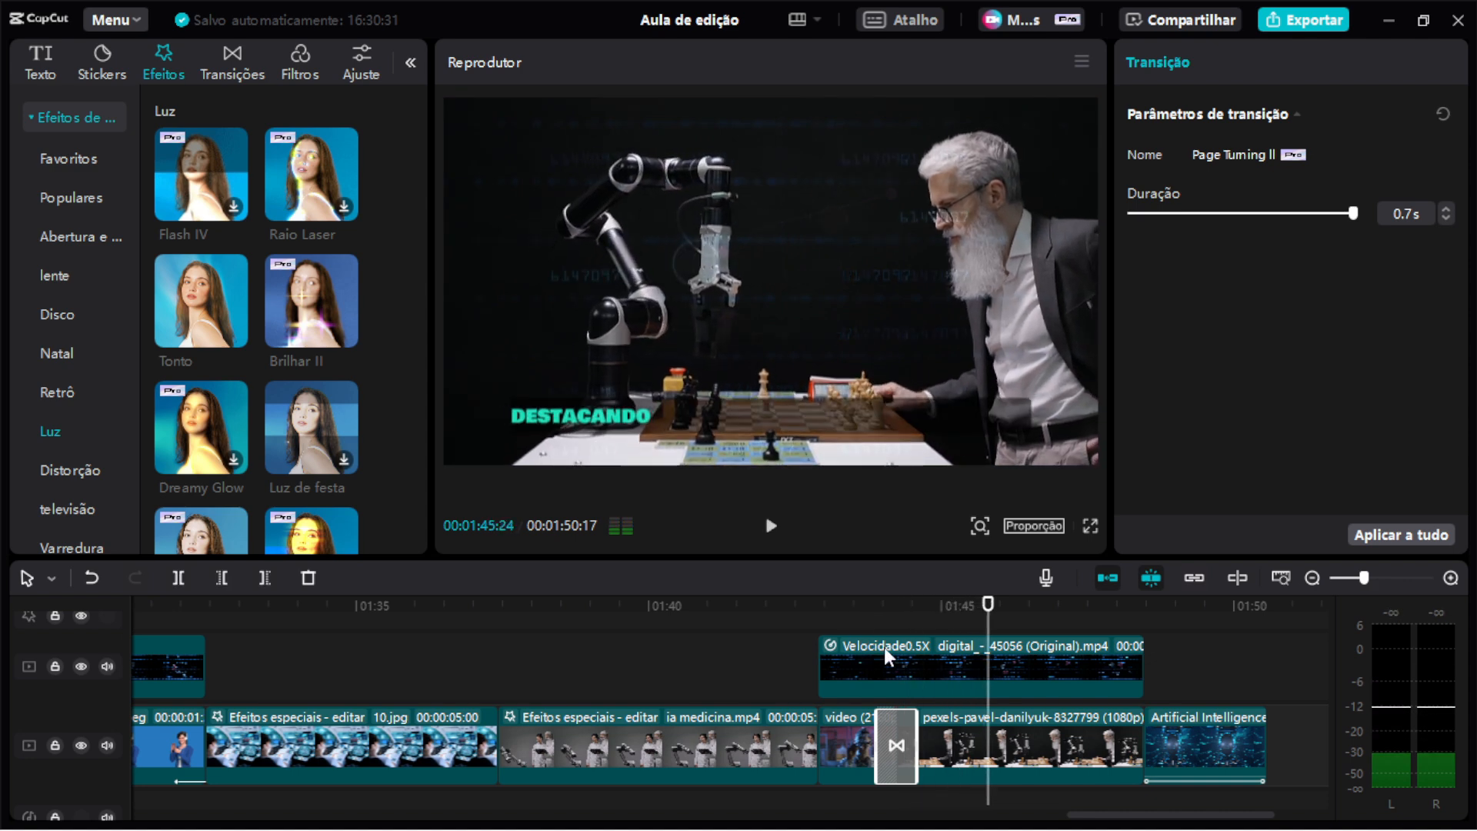
click(903, 656)
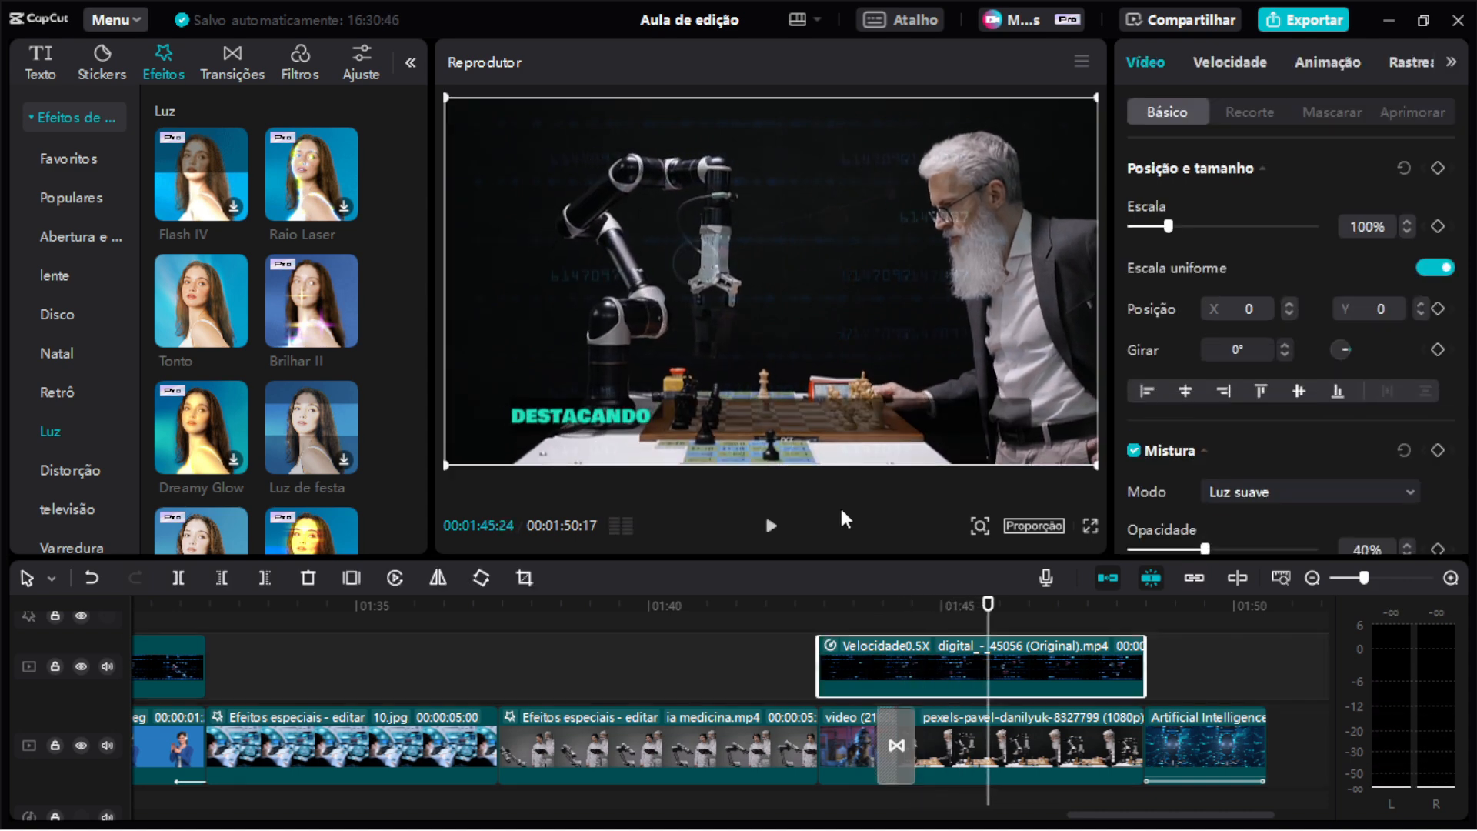
key(space)
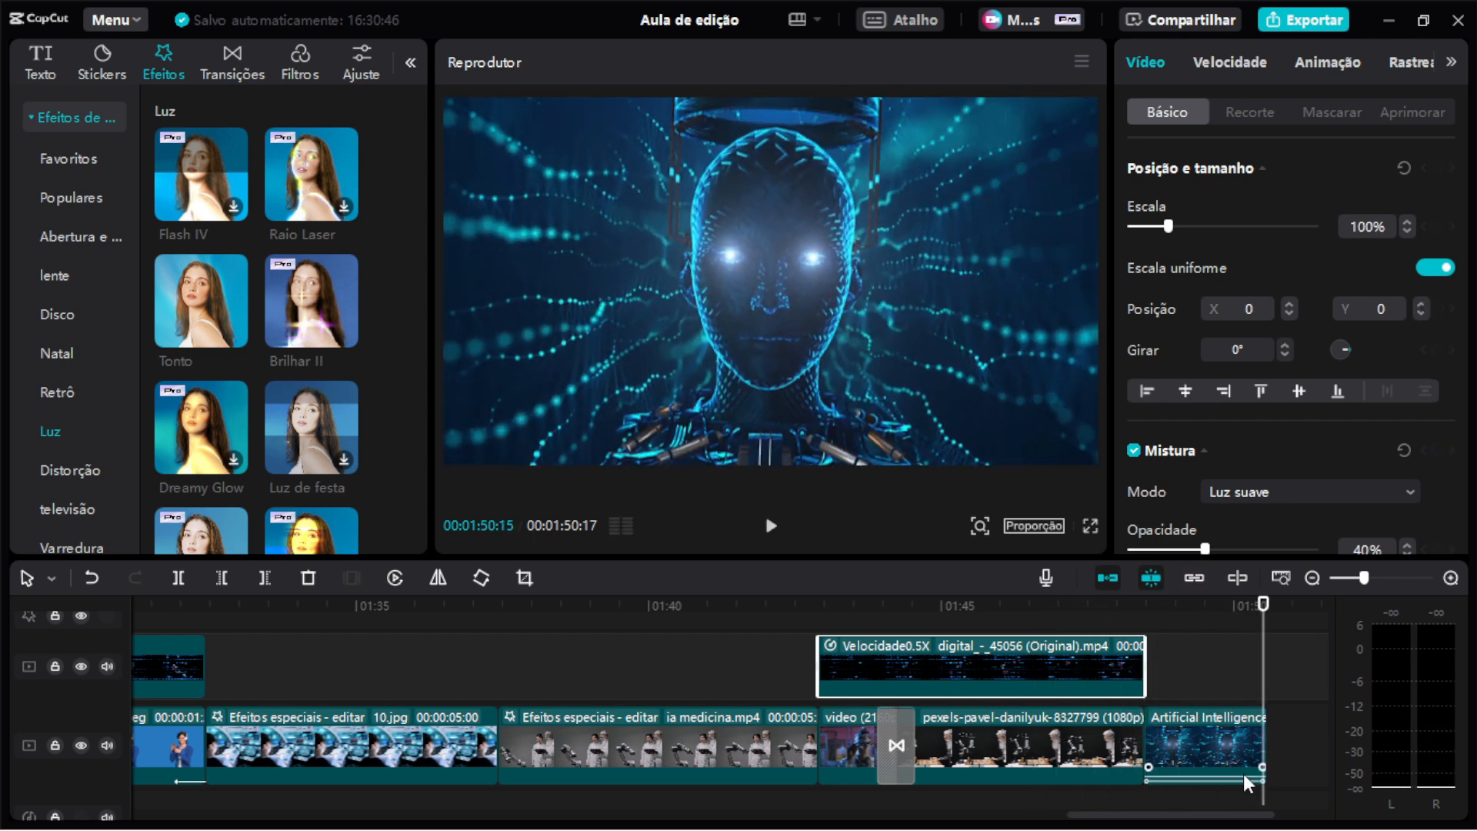
Apply the Saltar 2 combination animation to the final Artificial Intelligence clip.
click(1249, 747)
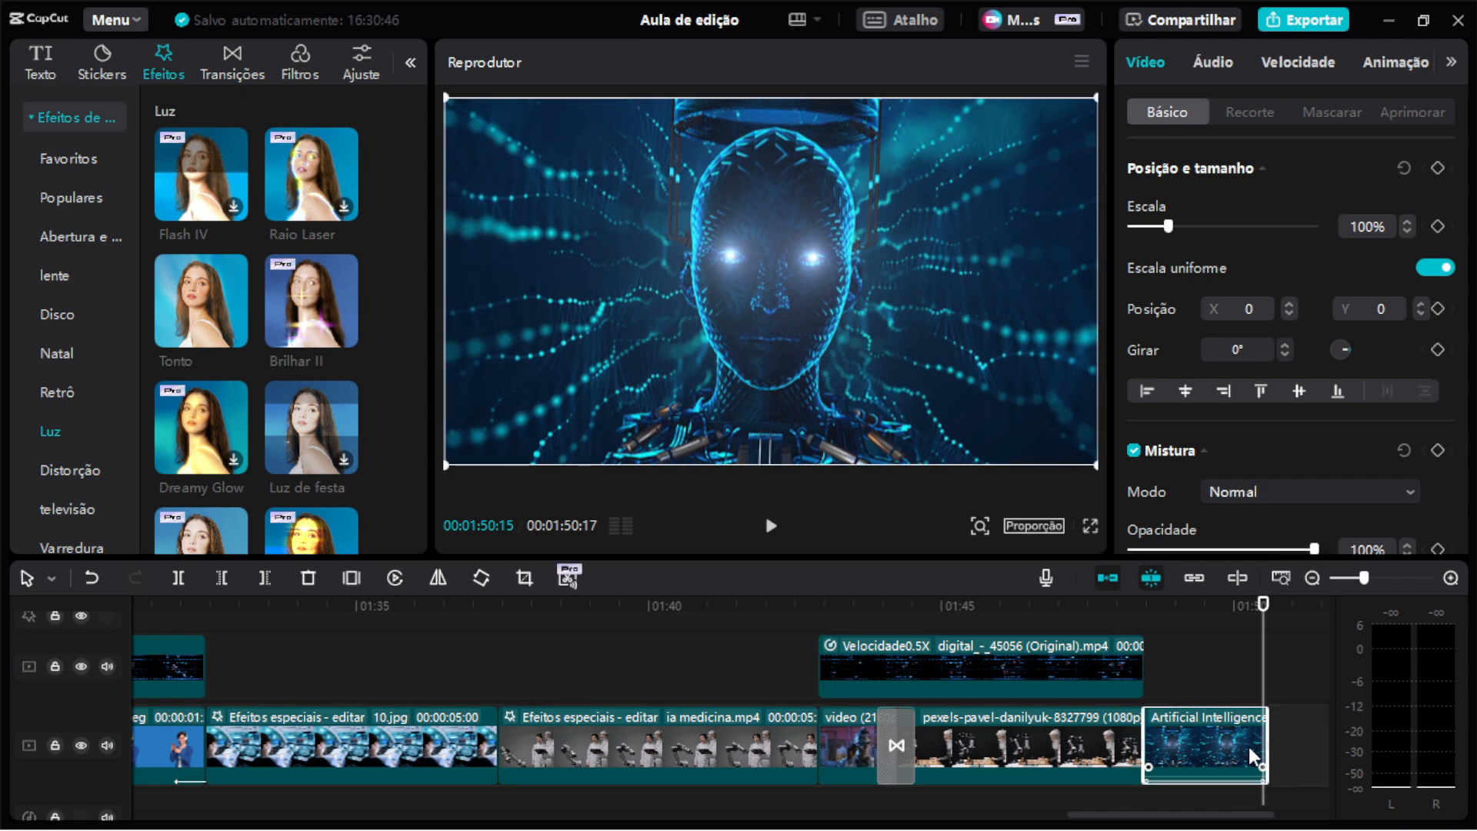
click(1372, 65)
scroll(1396, 330, up, 5)
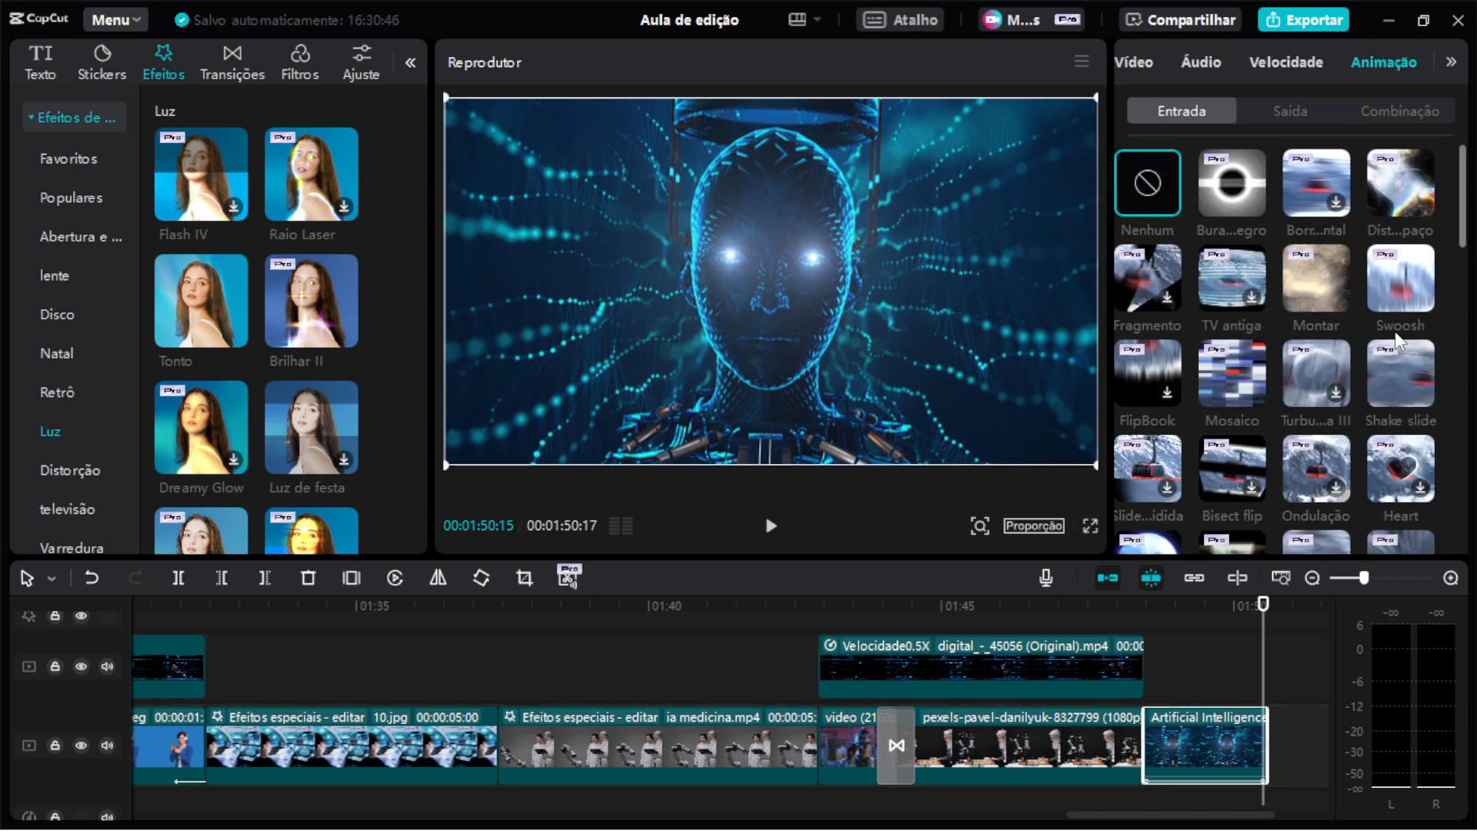
click(1399, 102)
scroll(1385, 307, down, 3)
scroll(1367, 354, down, 3)
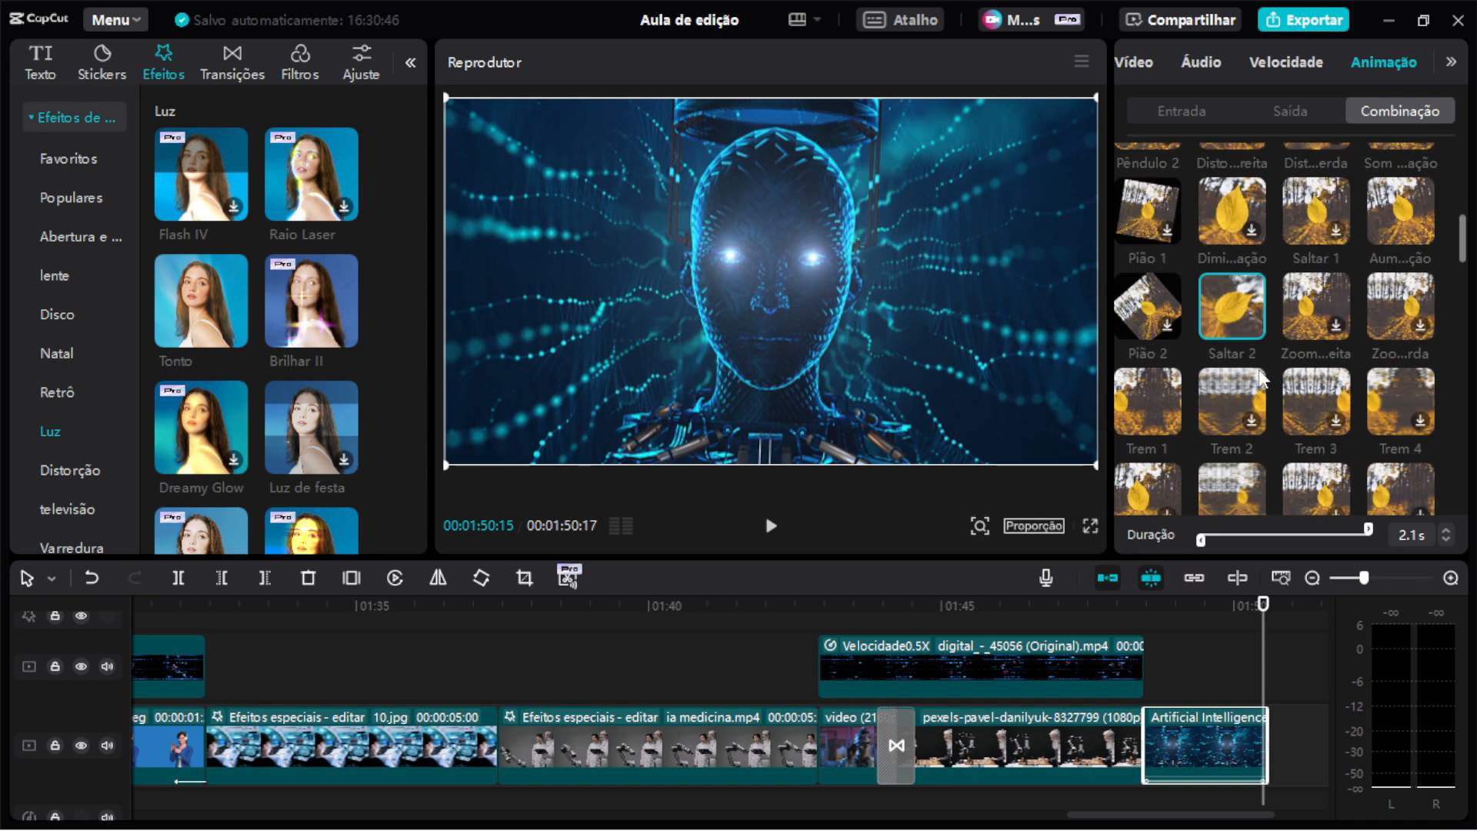
click(1225, 308)
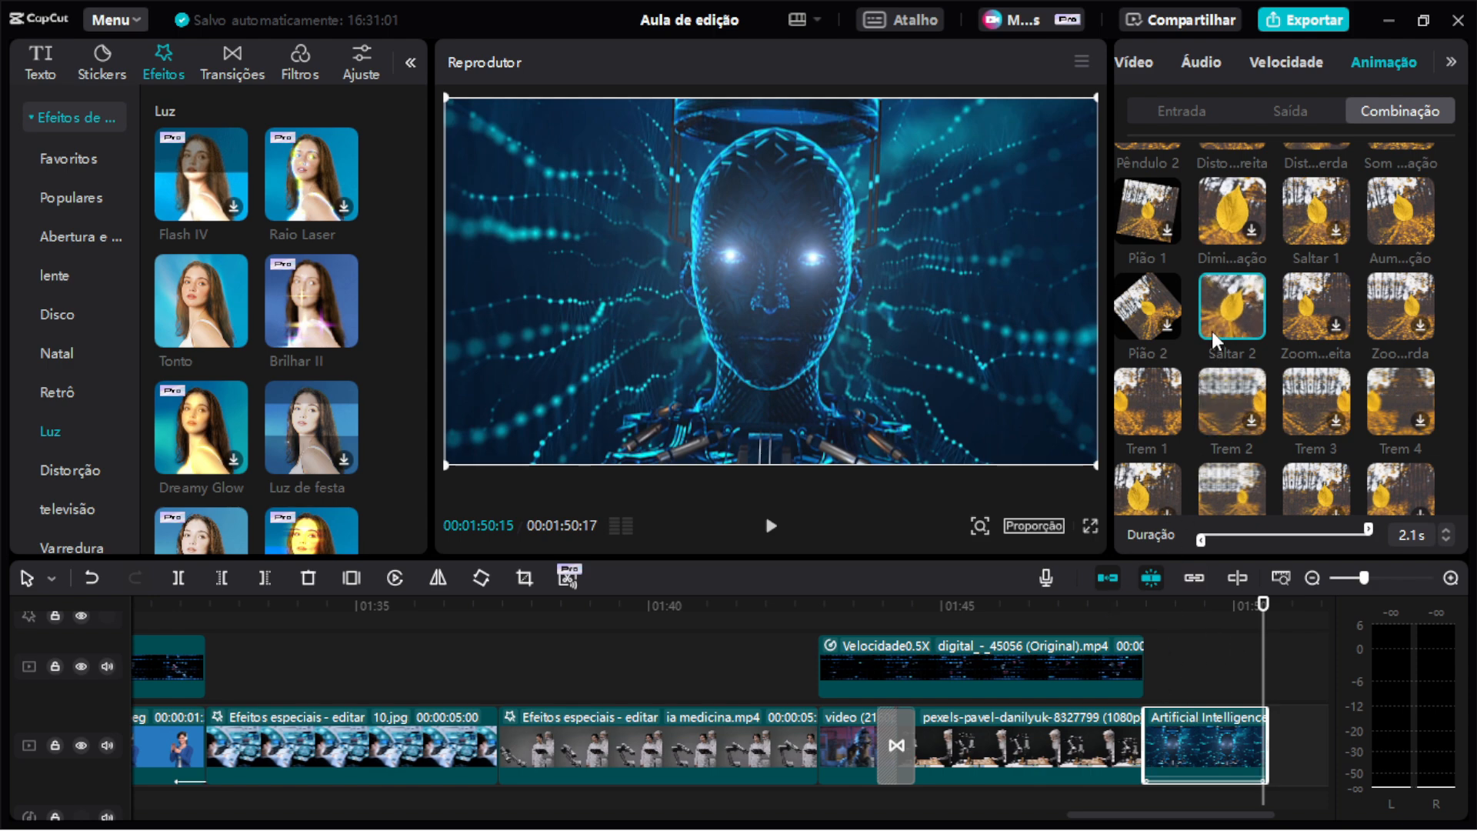
Remove the combination animation from the Artificial Intelligence clip and play the ending back.
scroll(1191, 621, right, 3)
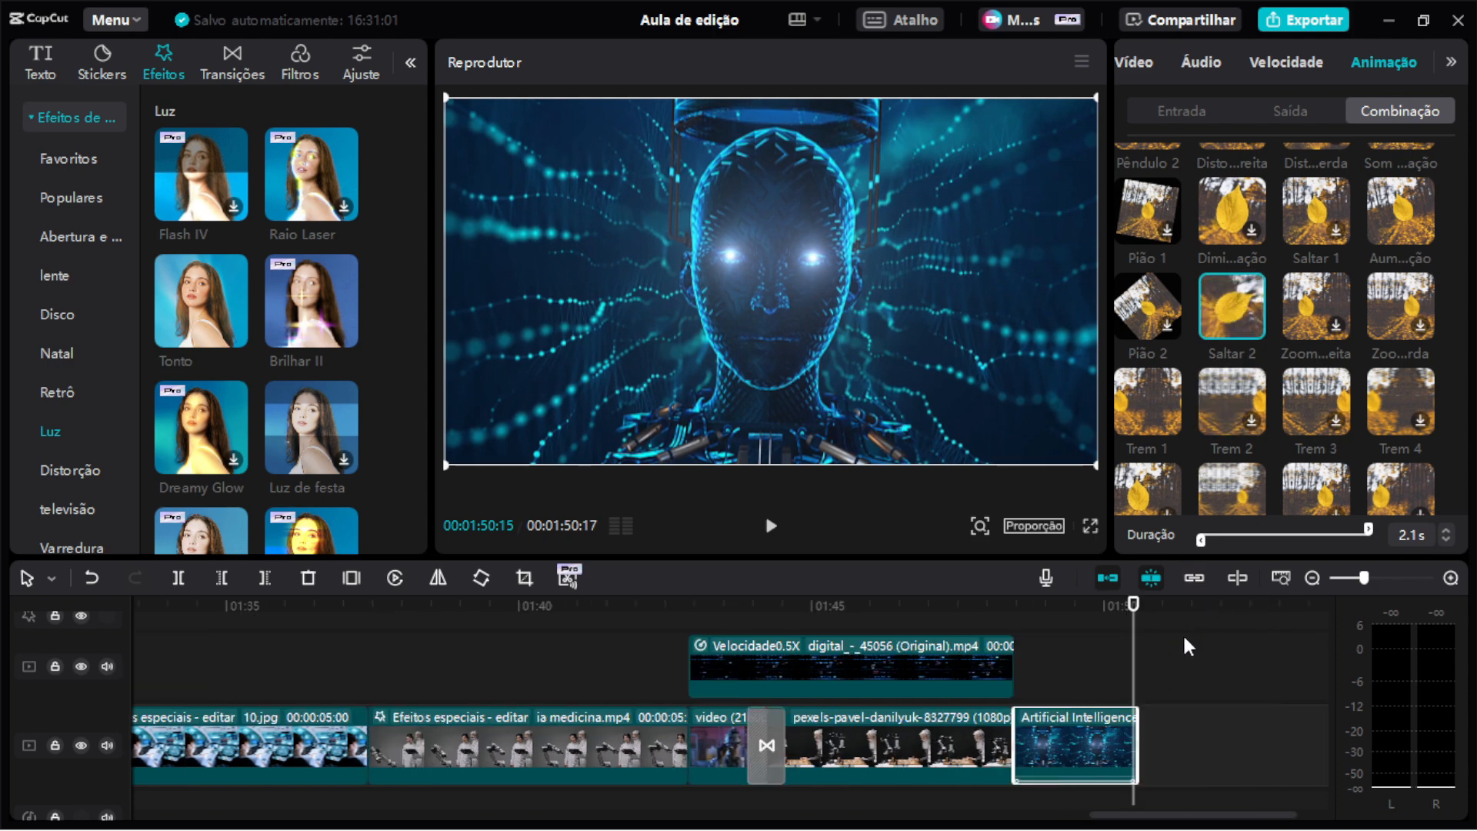
scroll(1290, 462, up, 5)
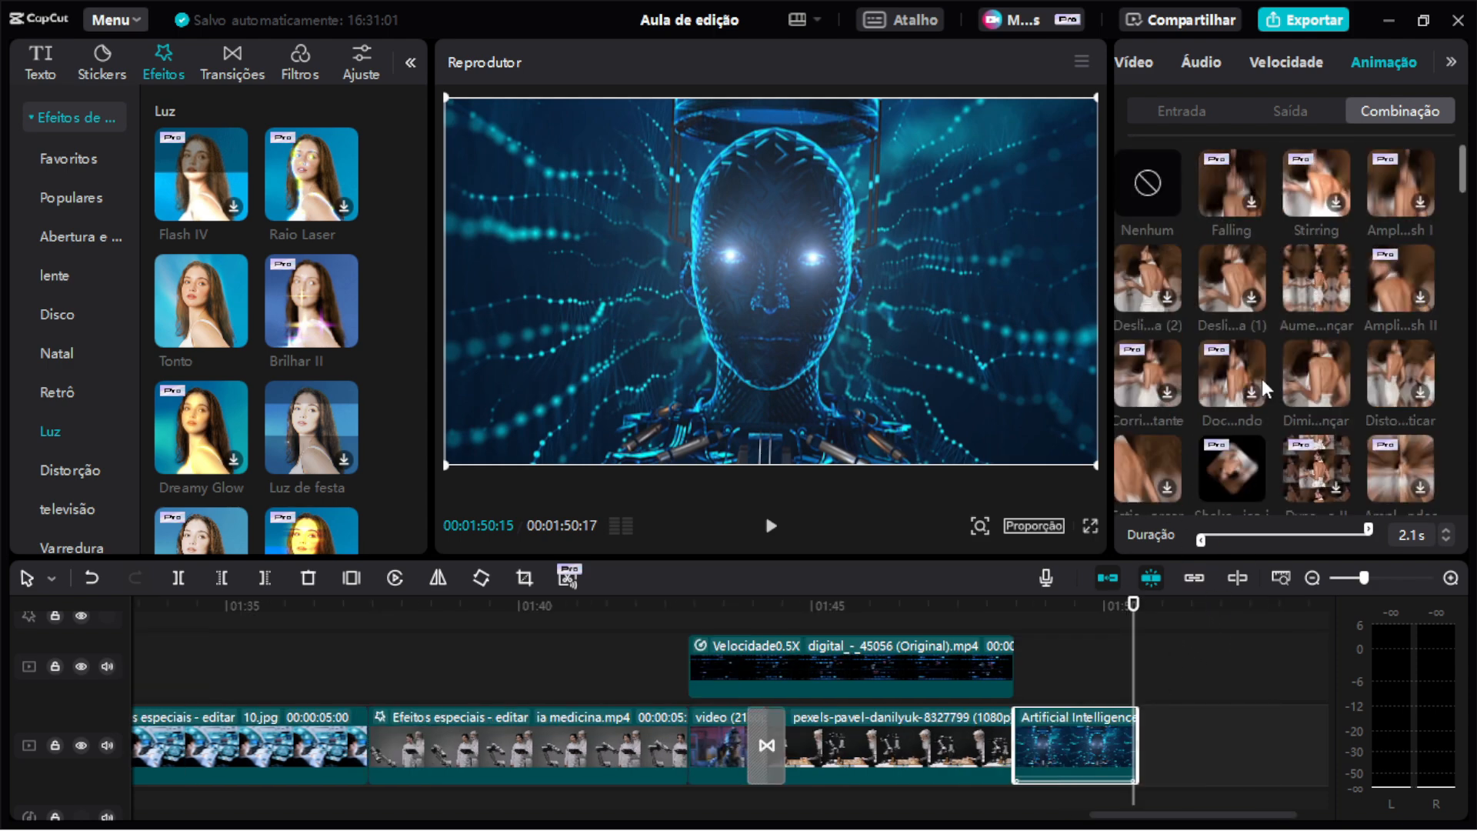
click(1152, 177)
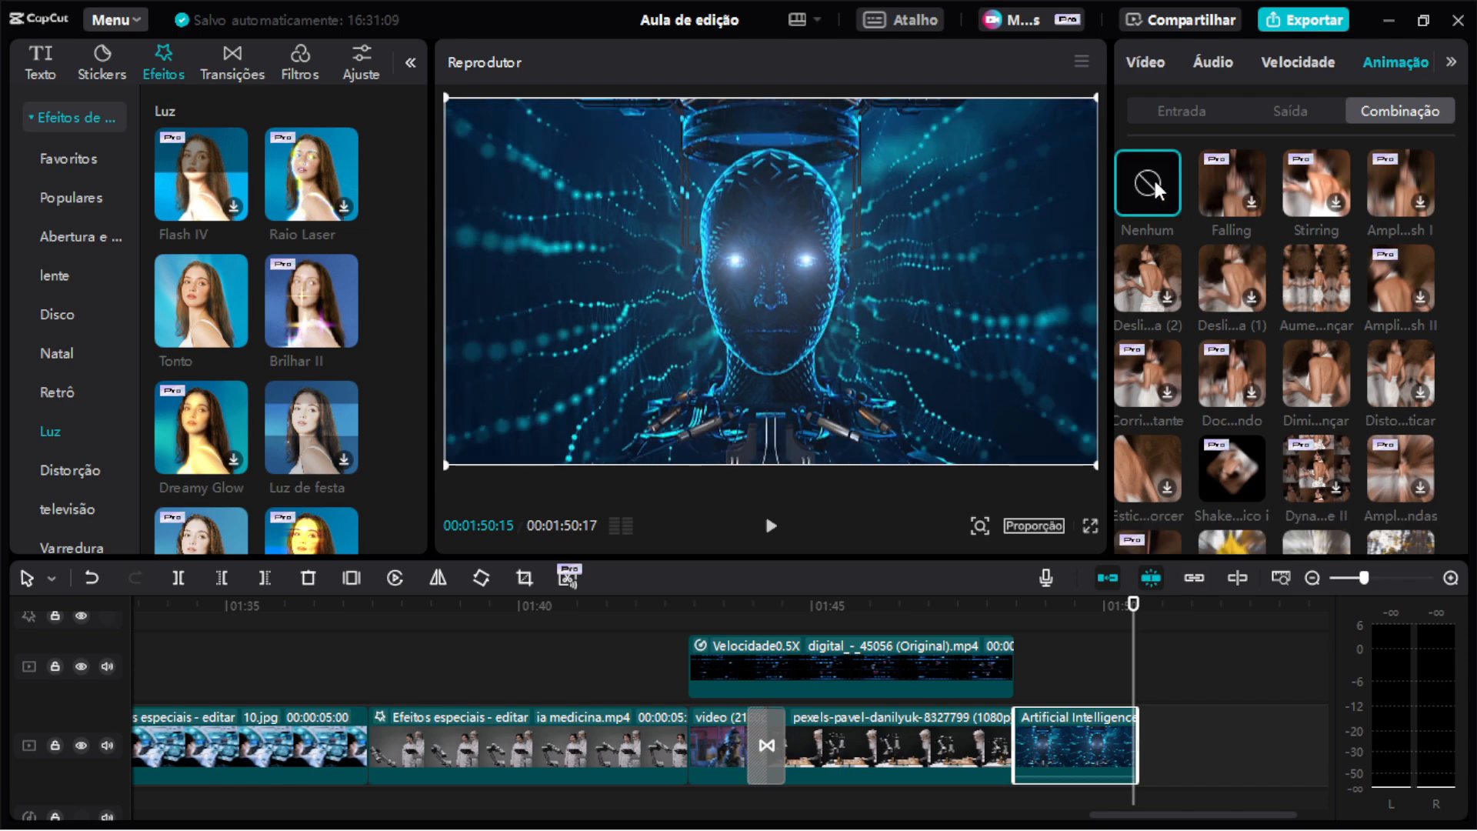
click(991, 603)
key(space)
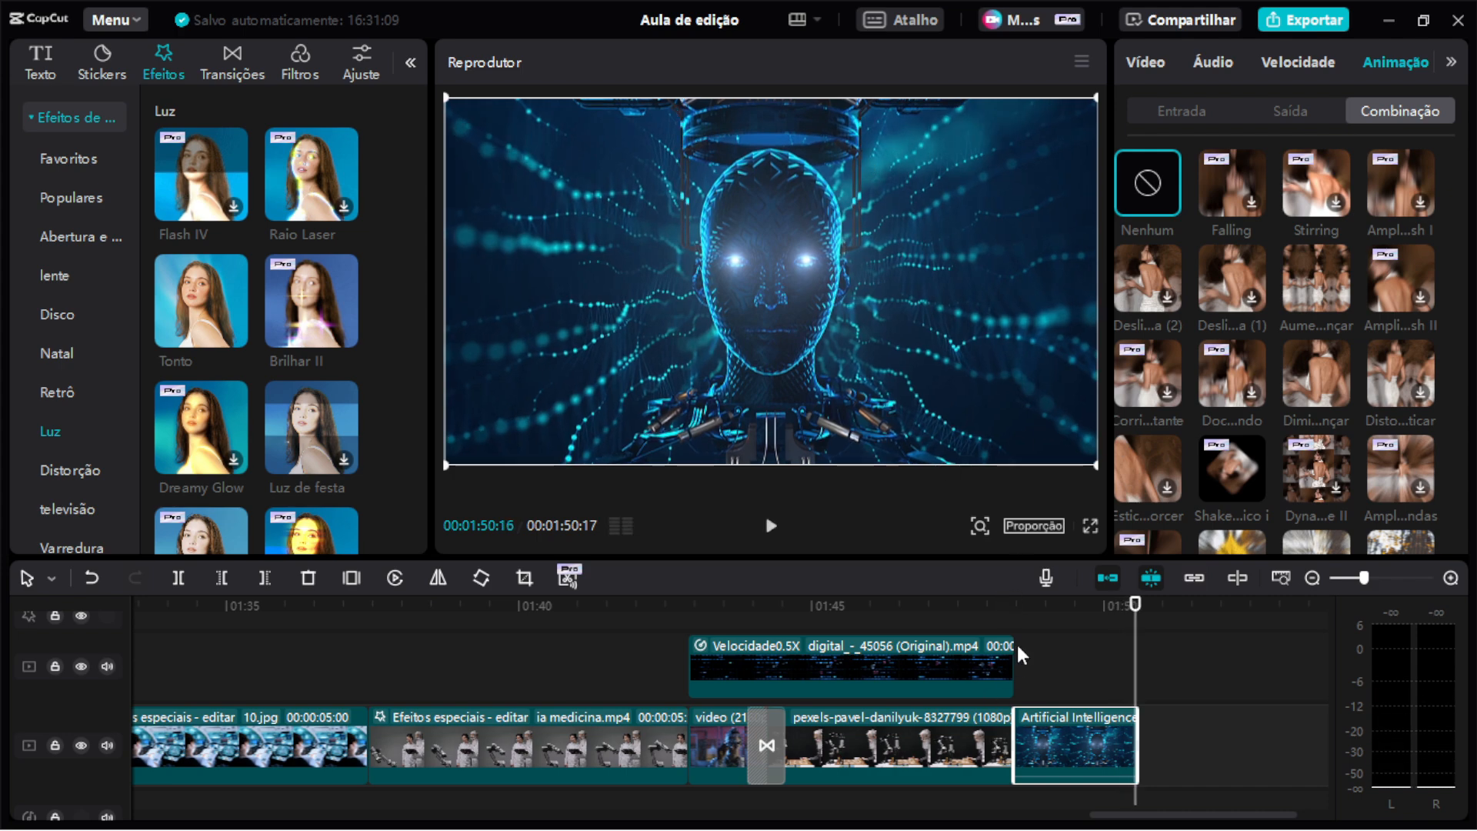
click(1005, 605)
key(space)
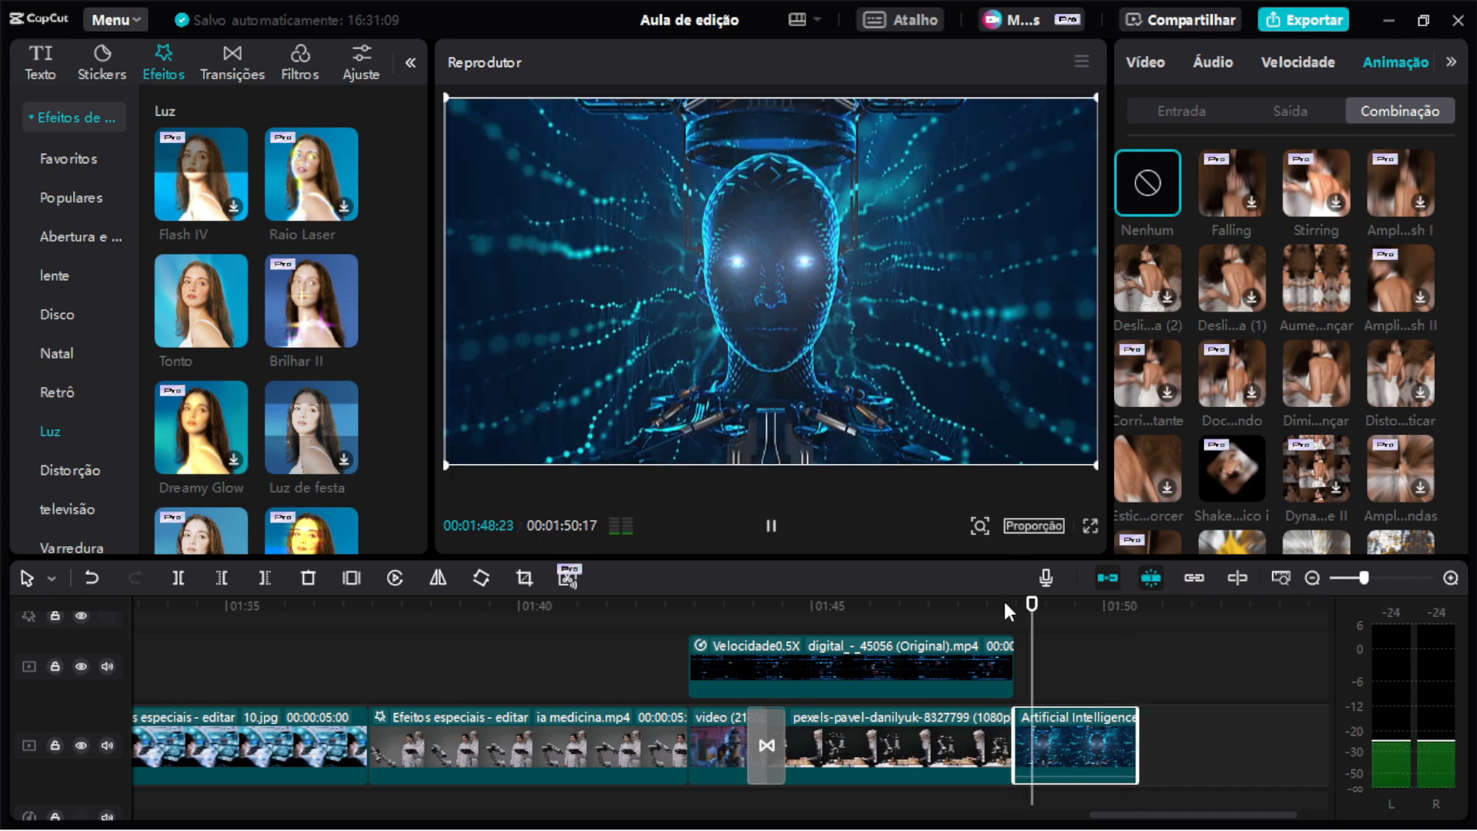
key(space)
Reapply the Saltar 2 combination animation to the Artificial Intelligence clip.
scroll(1211, 455, down, 3)
scroll(1209, 446, down, 1)
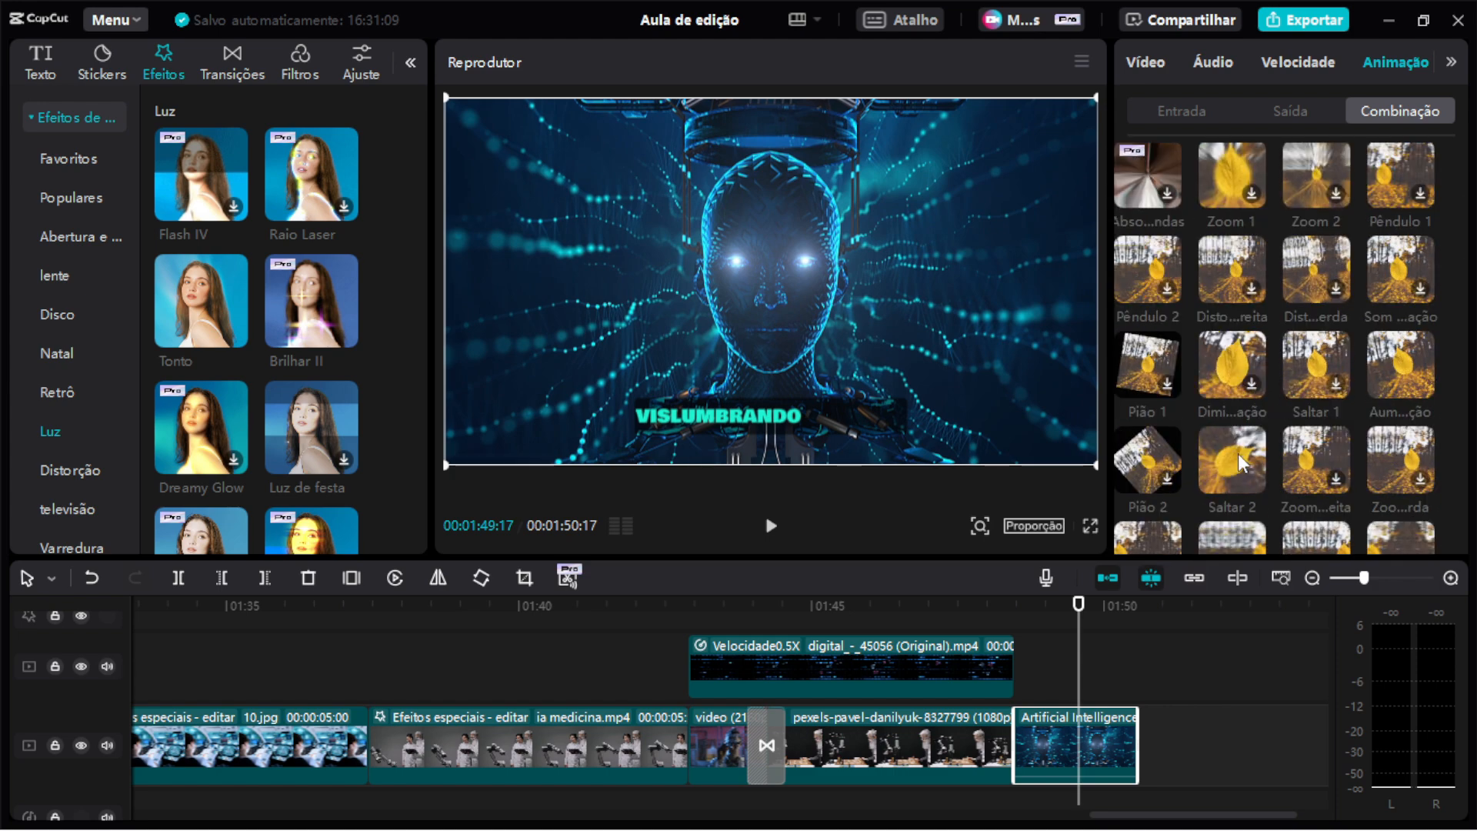
click(1239, 454)
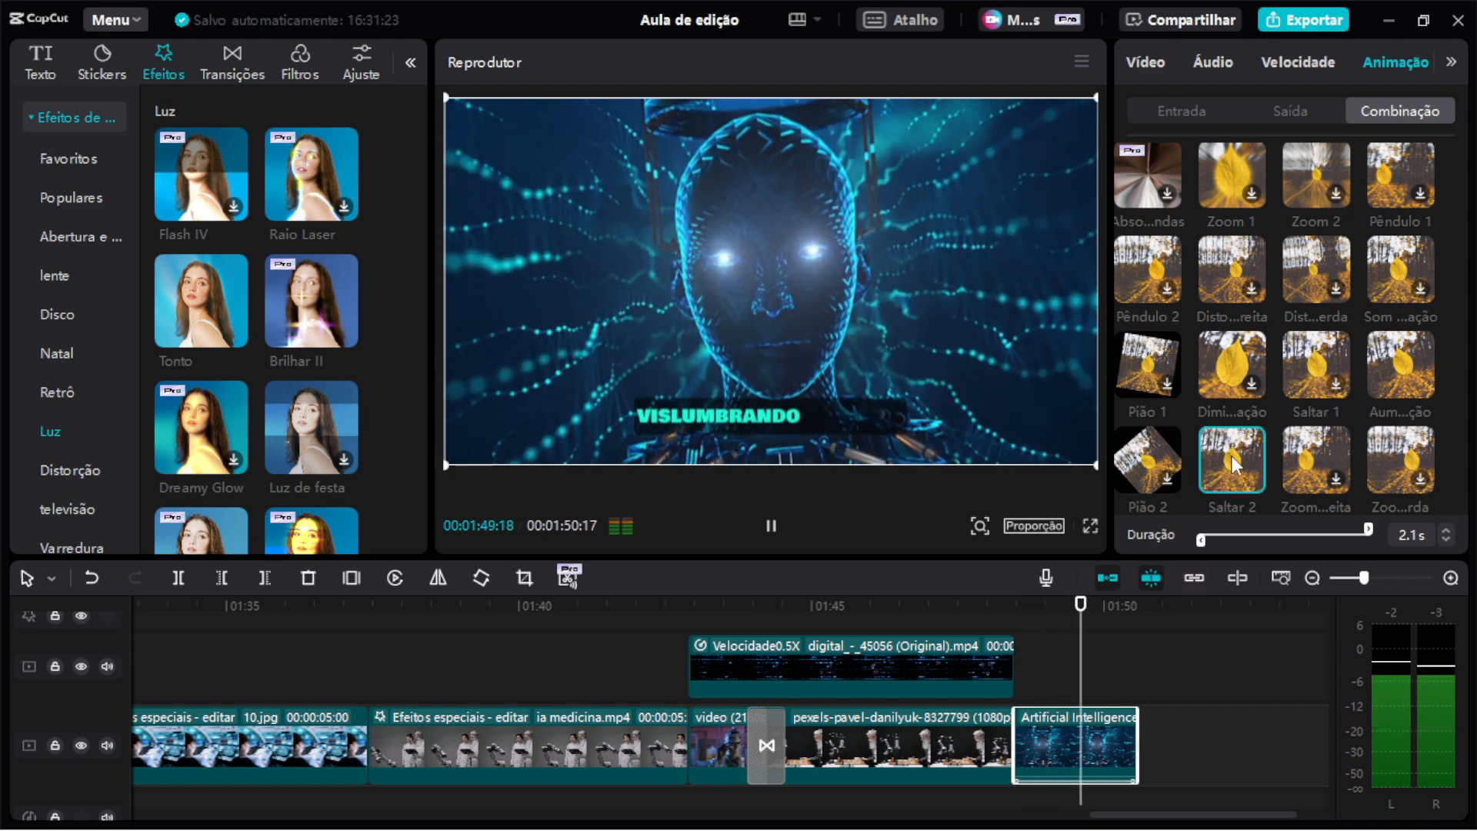